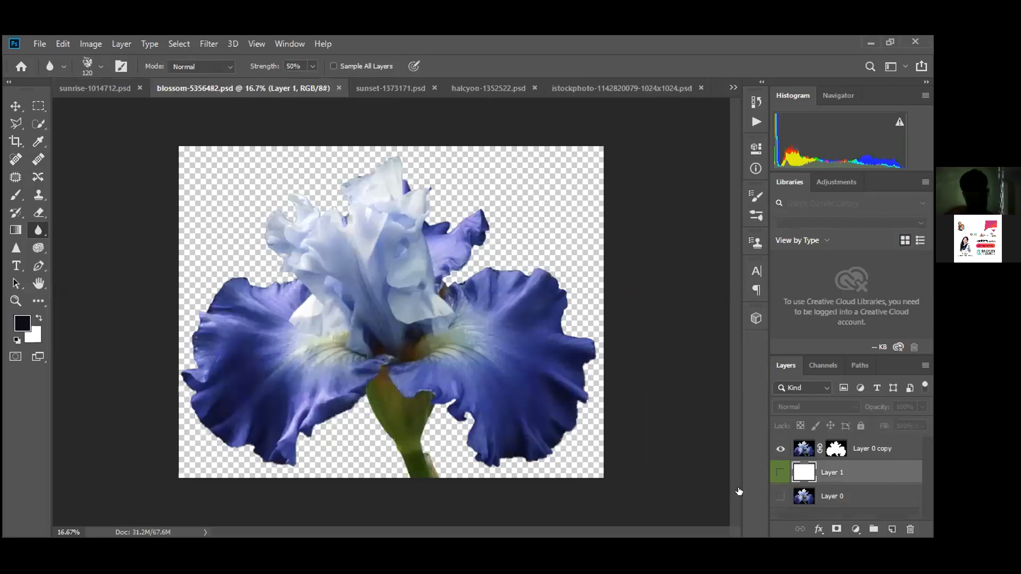
Check the iris against its original black background, then zoom in on the upper petals
click(781, 496)
click(781, 496)
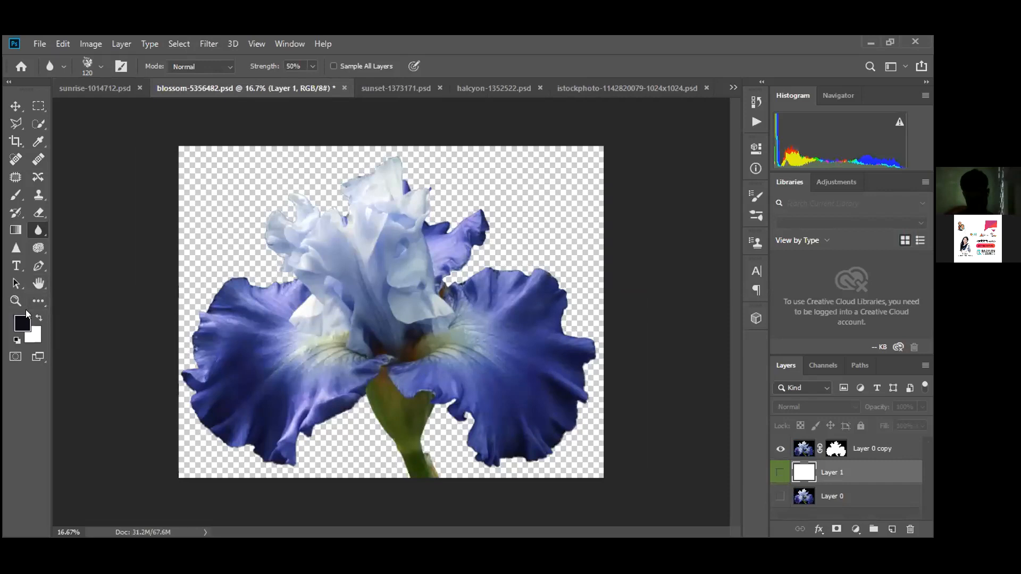
click(15, 301)
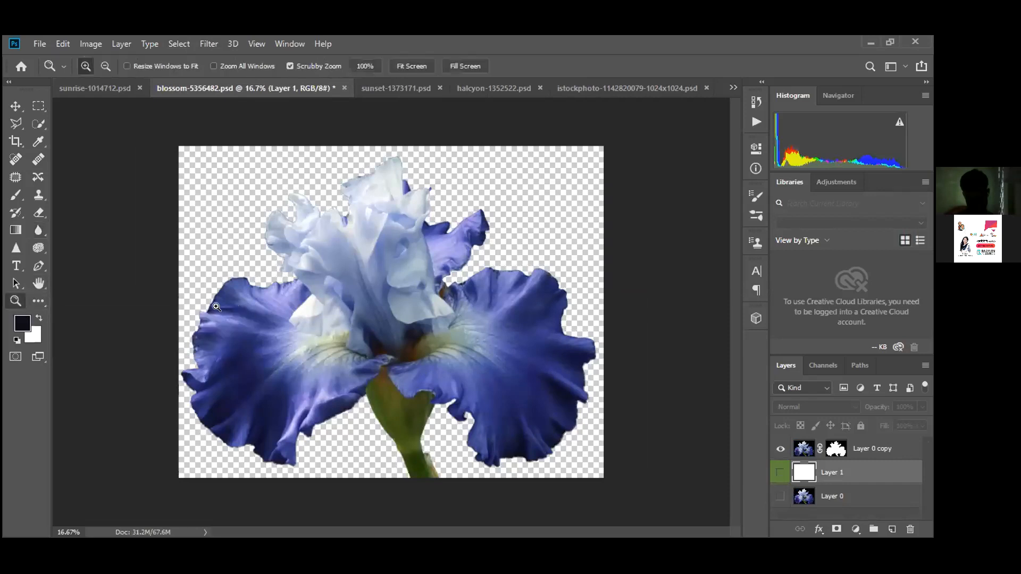
click(217, 307)
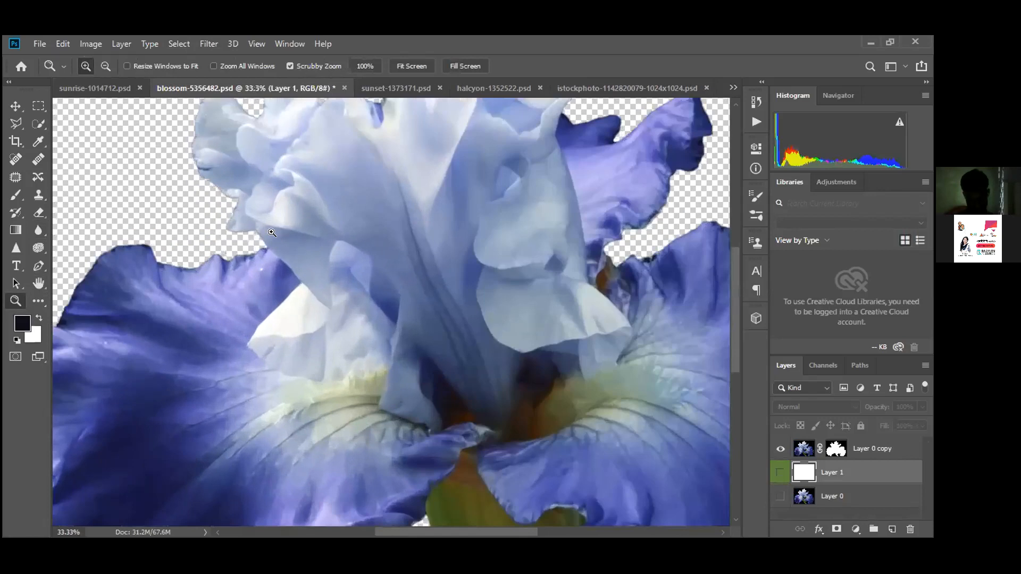
click(272, 232)
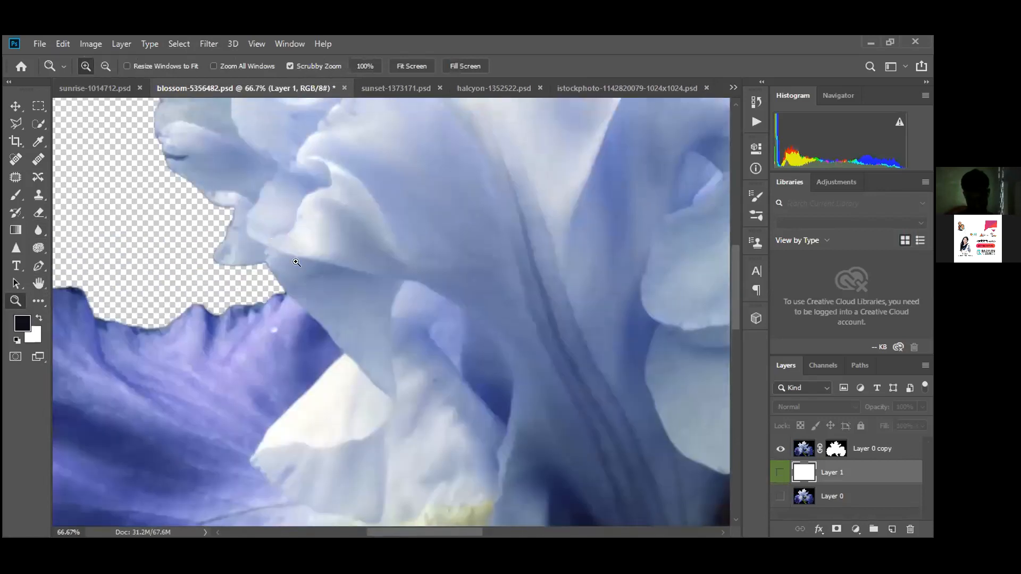
scroll(296, 262, up, 10)
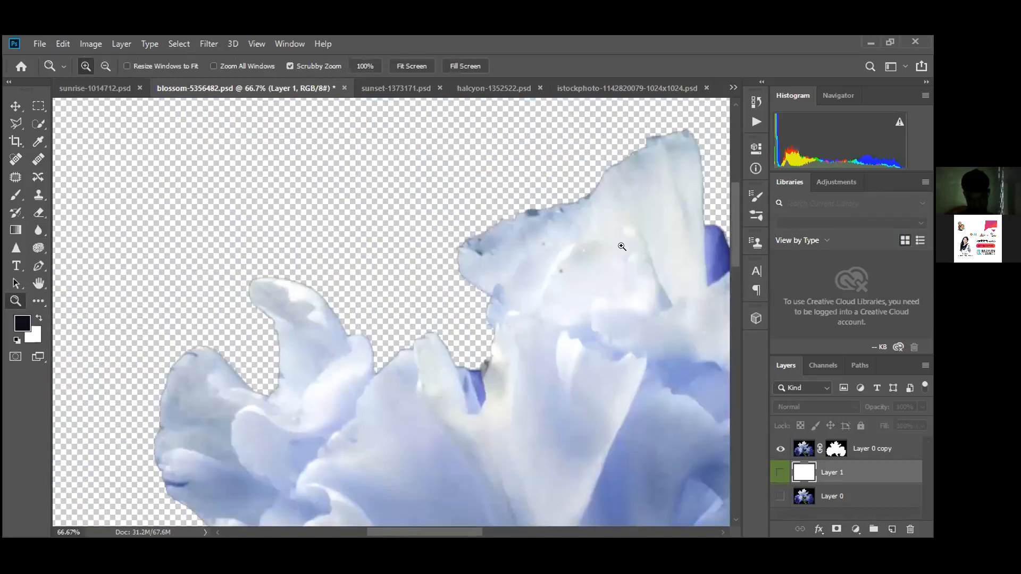
Pan over the right and lower petals, then show the white layer behind the iris
key(h)
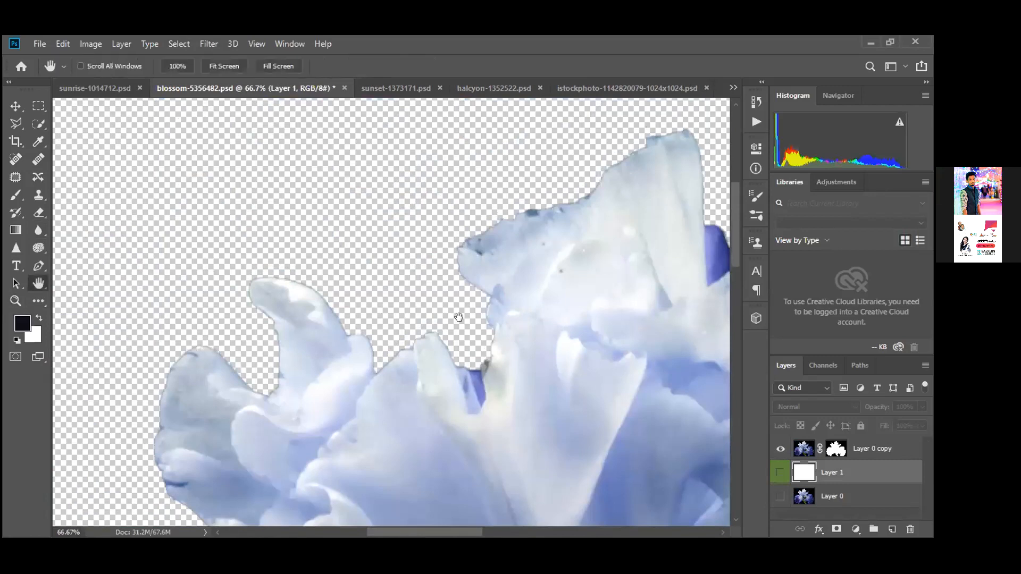
drag(425, 200, 95, 281)
drag(633, 289, 287, 372)
drag(353, 478, 408, 101)
drag(456, 160, 461, 253)
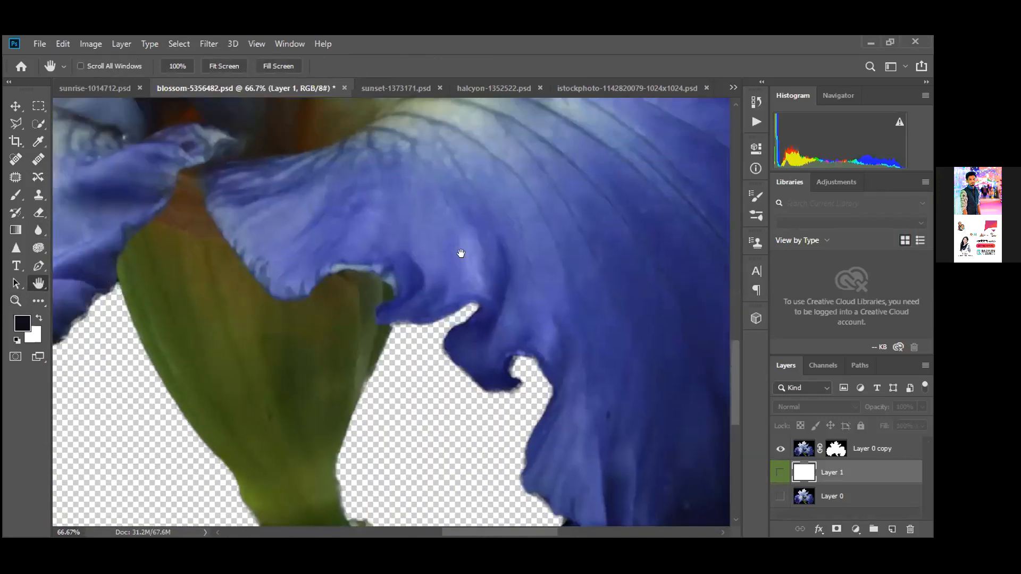
click(779, 471)
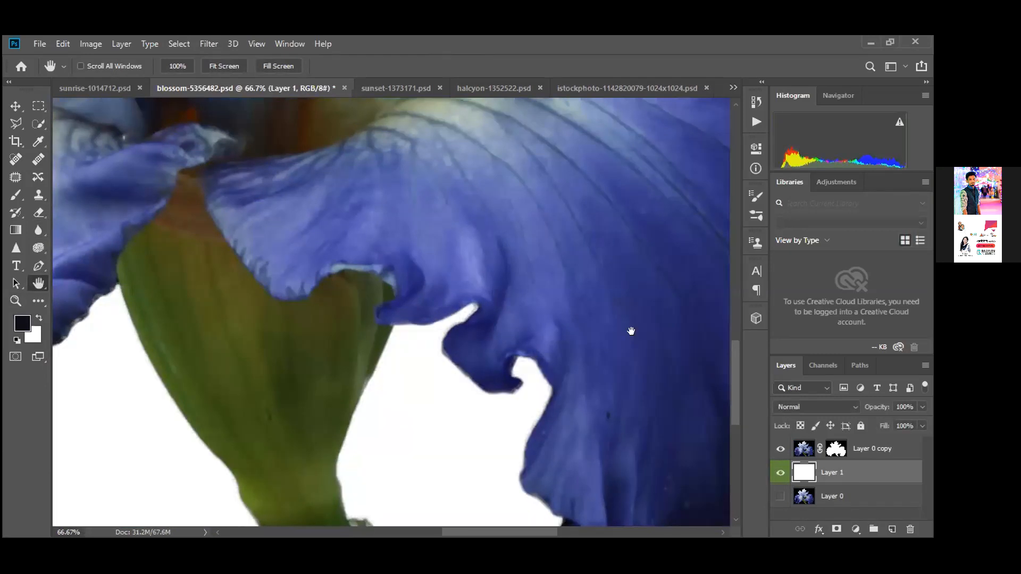
click(373, 88)
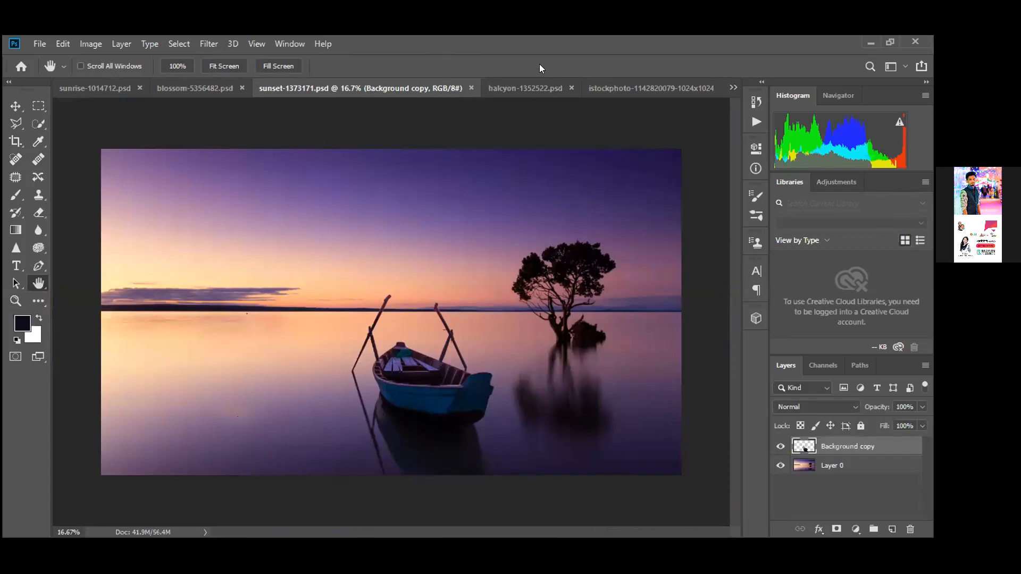
In the kingfisher document, toggle the green background off and back on
click(520, 83)
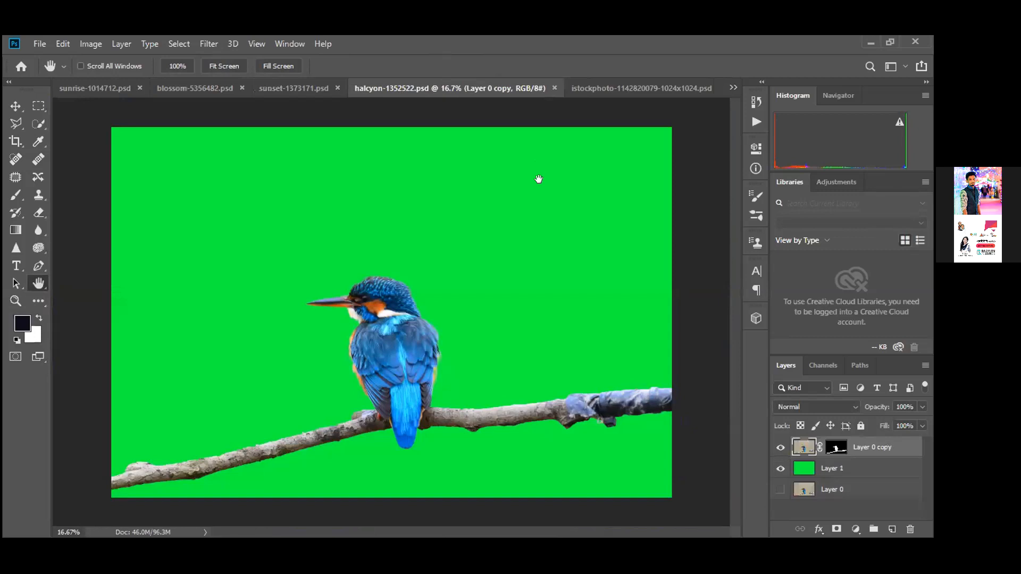
click(780, 468)
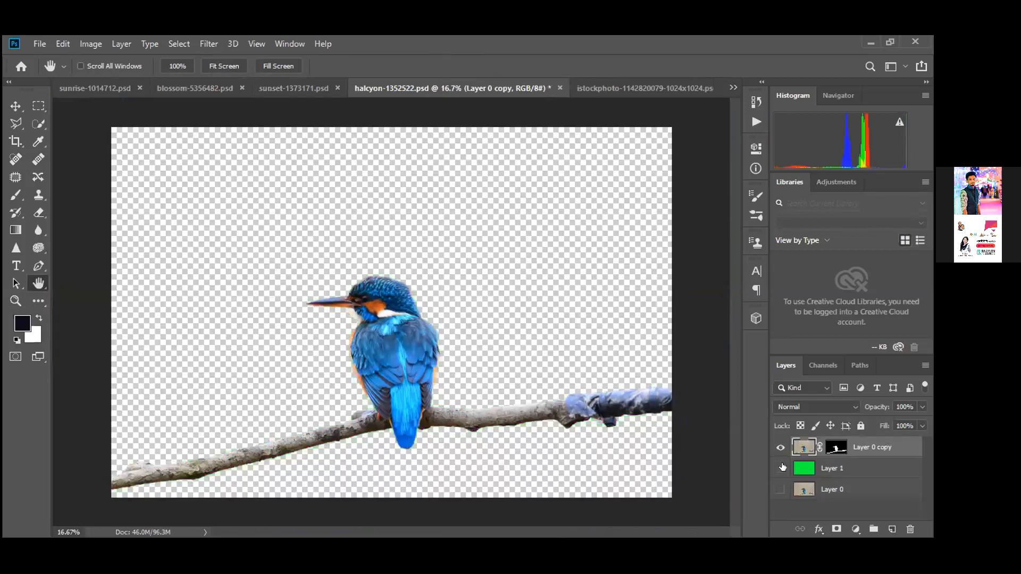
click(780, 468)
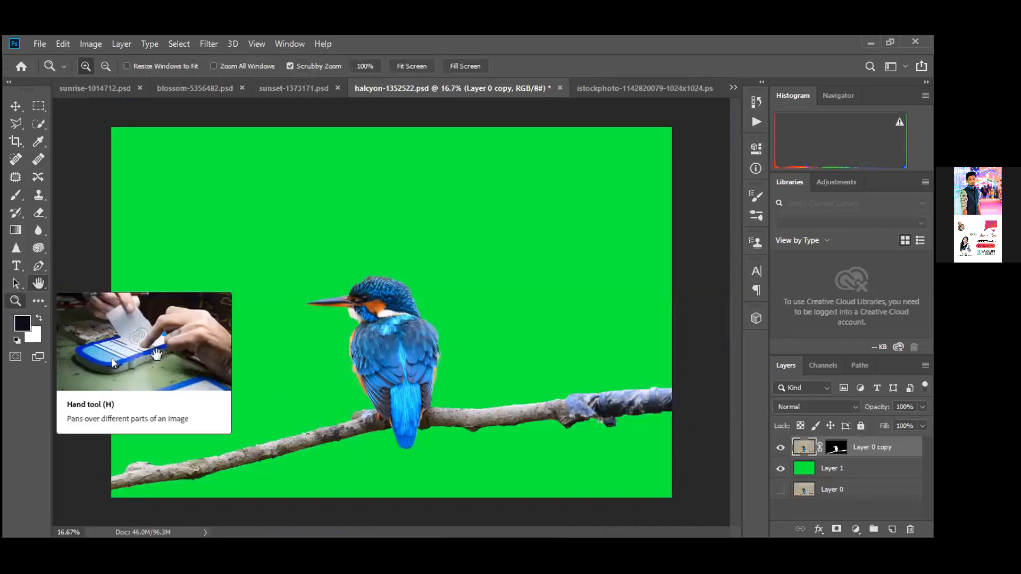
Zoom in to 100% on the kingfisher's head and beak
click(15, 301)
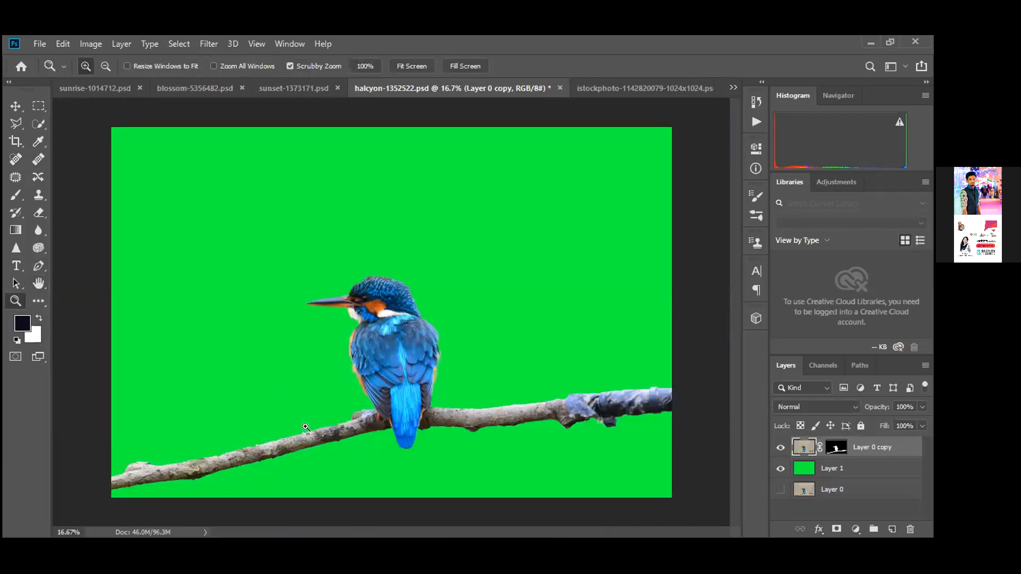
click(309, 428)
click(339, 215)
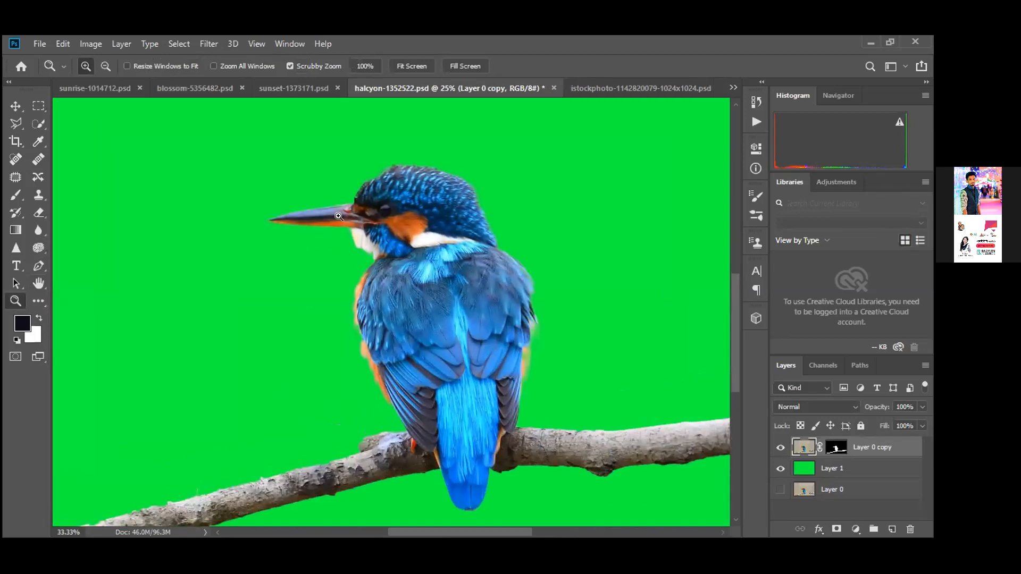
click(338, 217)
click(341, 218)
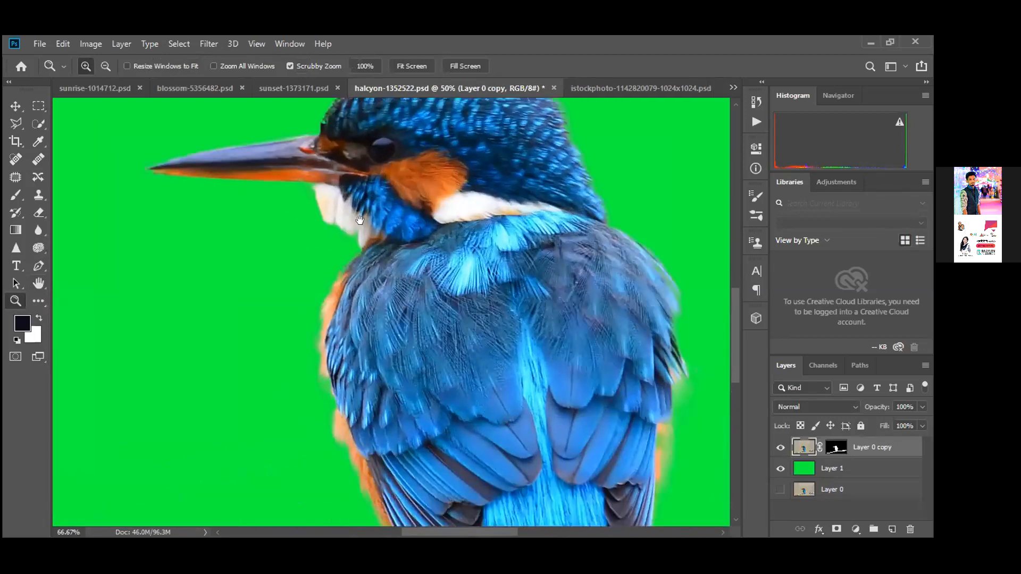
click(359, 220)
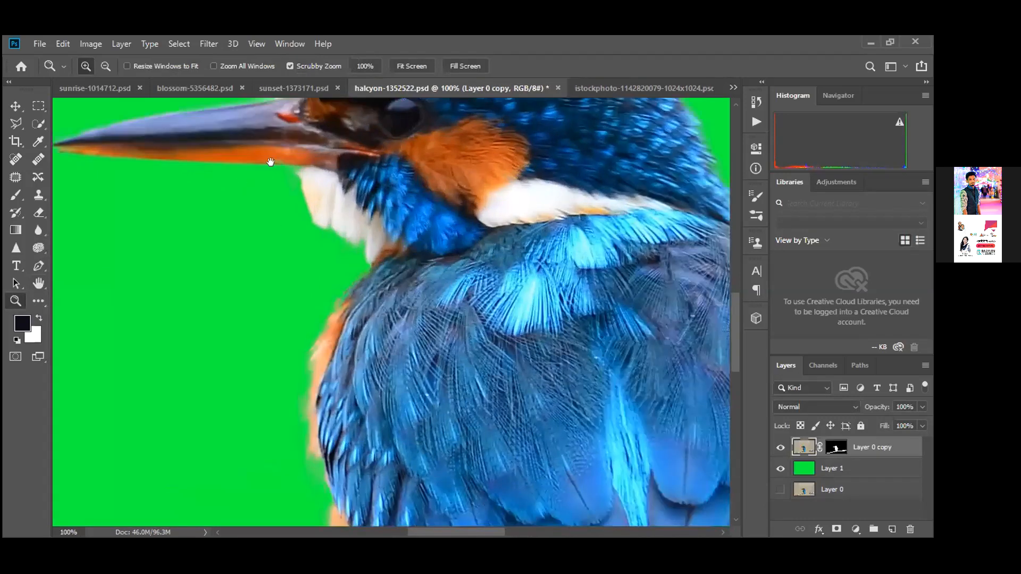
Pan over the kingfisher's back feathers and branch to check the cut-out edges
drag(642, 123, 335, 211)
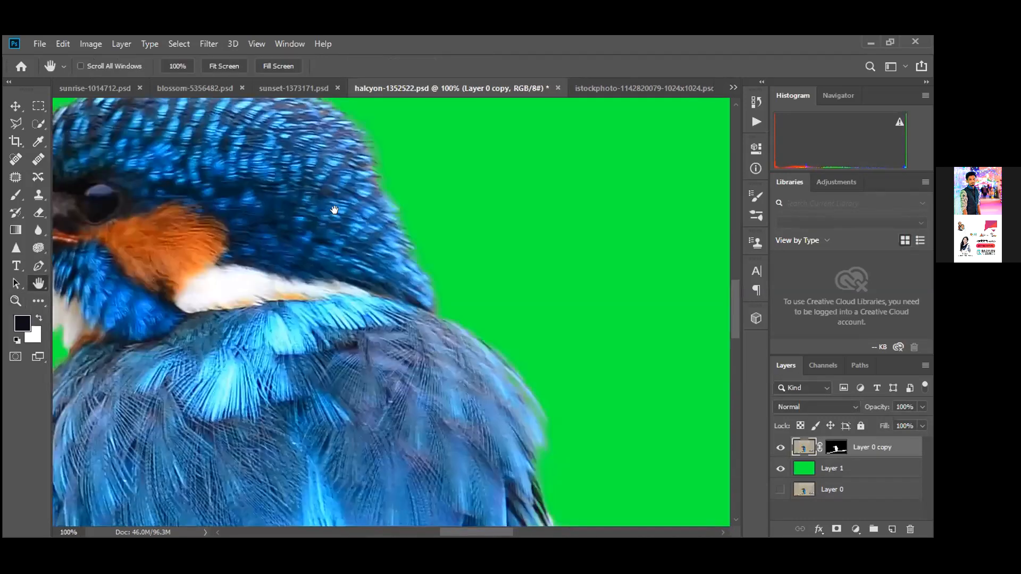
drag(394, 513, 226, 239)
drag(314, 404, 284, 360)
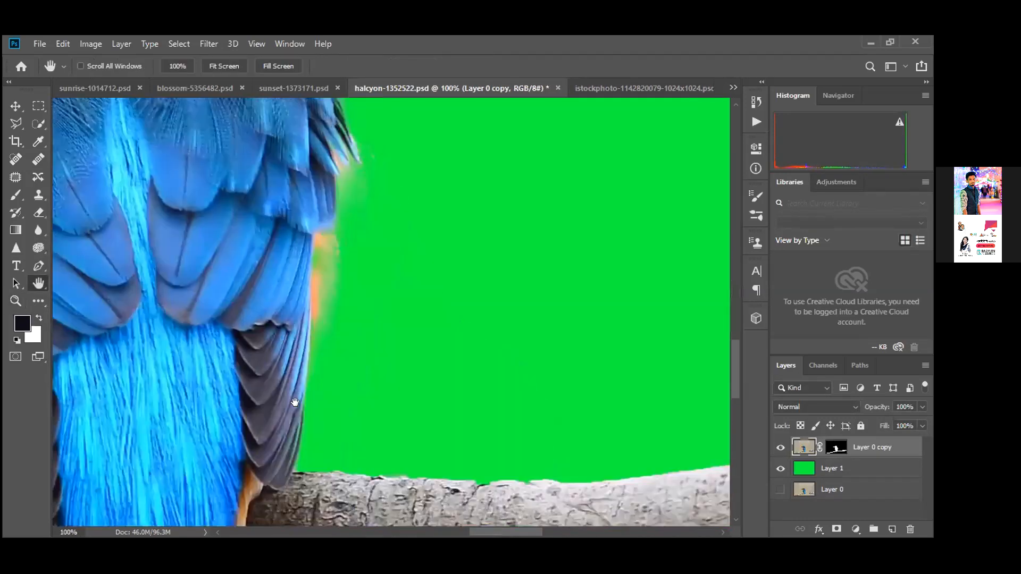
drag(357, 339, 326, 328)
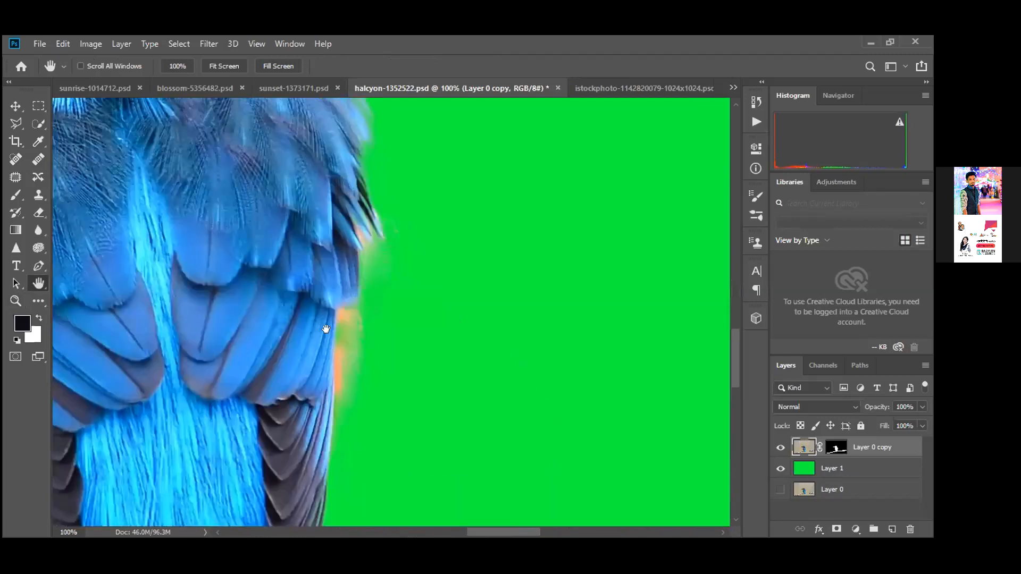
scroll(429, 392, up, 3)
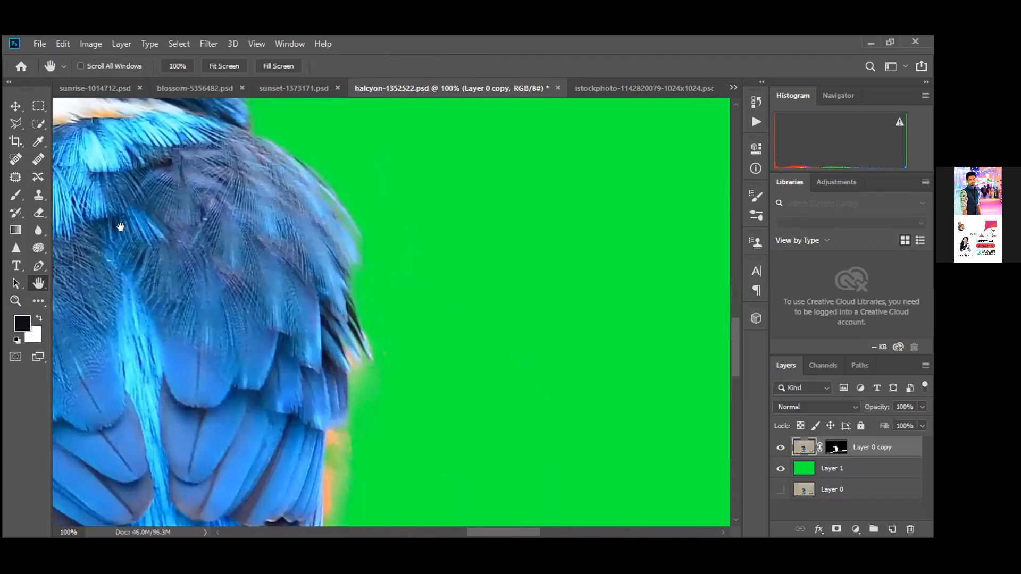
scroll(121, 184, up, 8)
drag(131, 200, 196, 186)
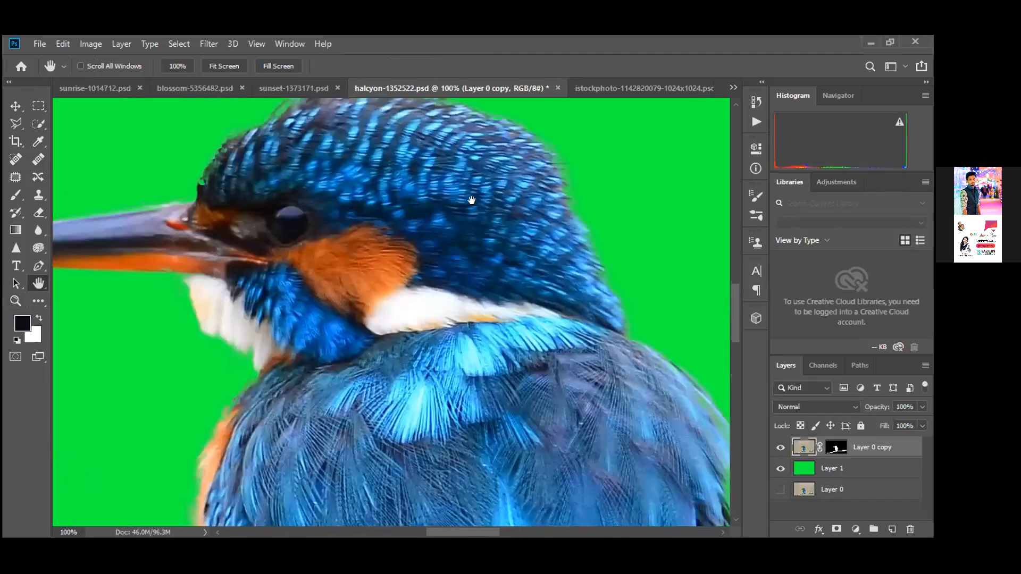
scroll(486, 105, left, 2)
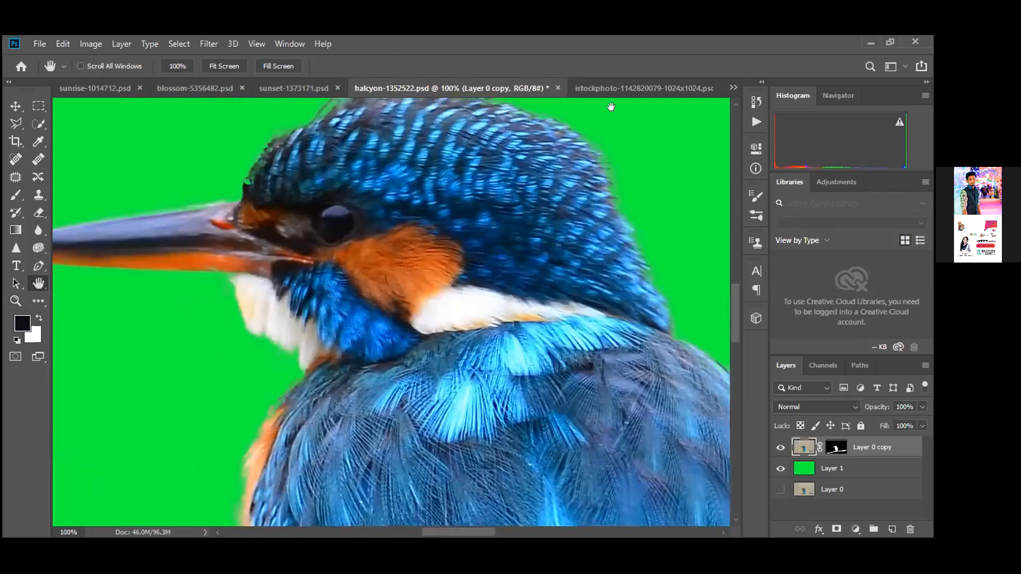
click(619, 85)
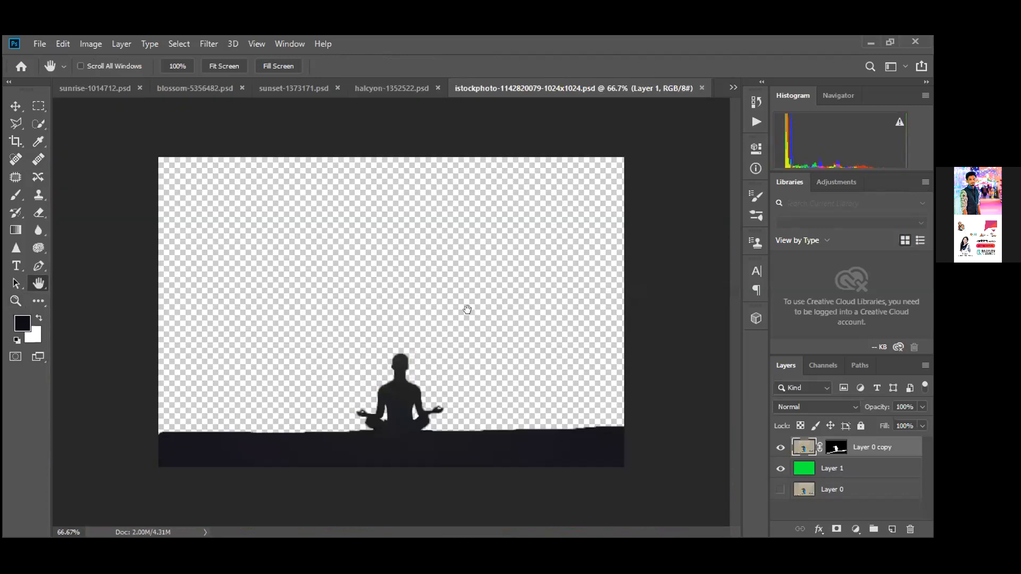
Select Layer 1 and toggle the sunset backdrop behind the silhouette on and off
click(818, 469)
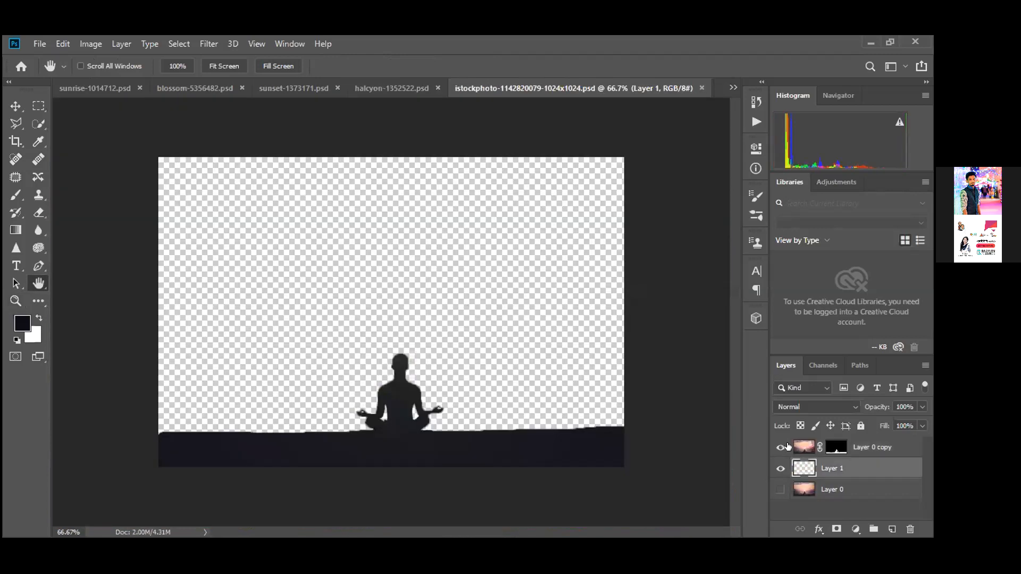
click(781, 490)
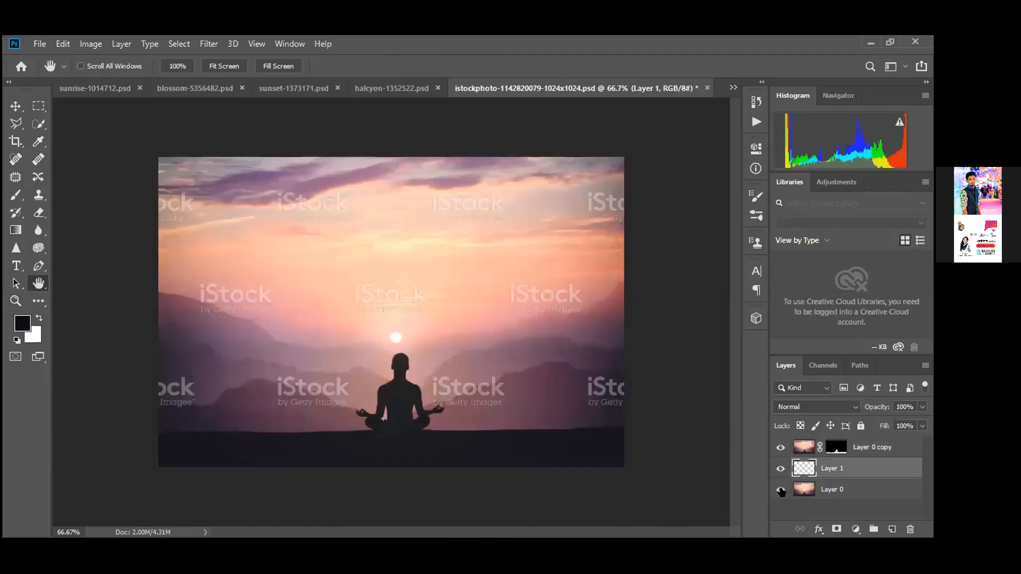
click(781, 490)
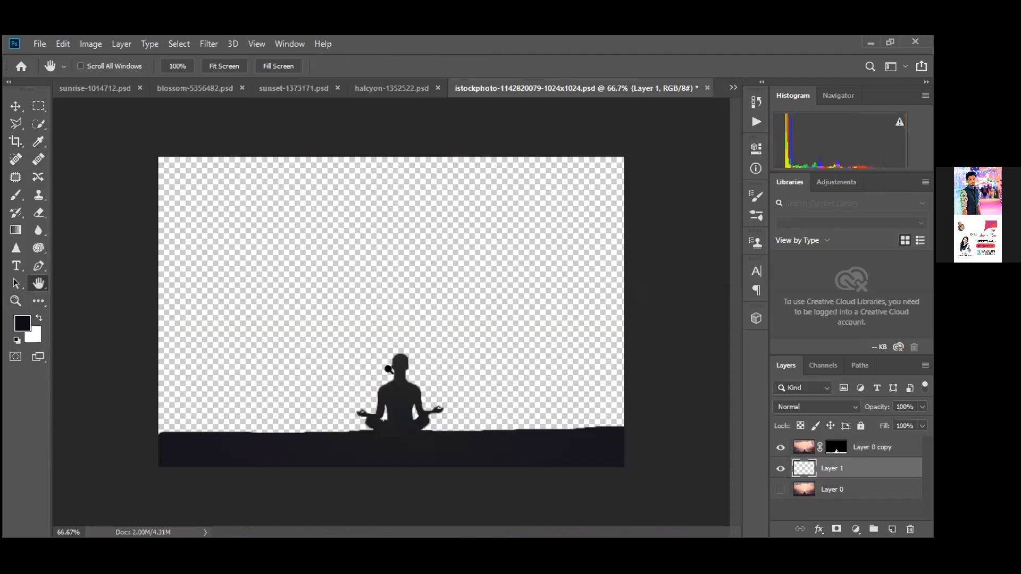
key(z)
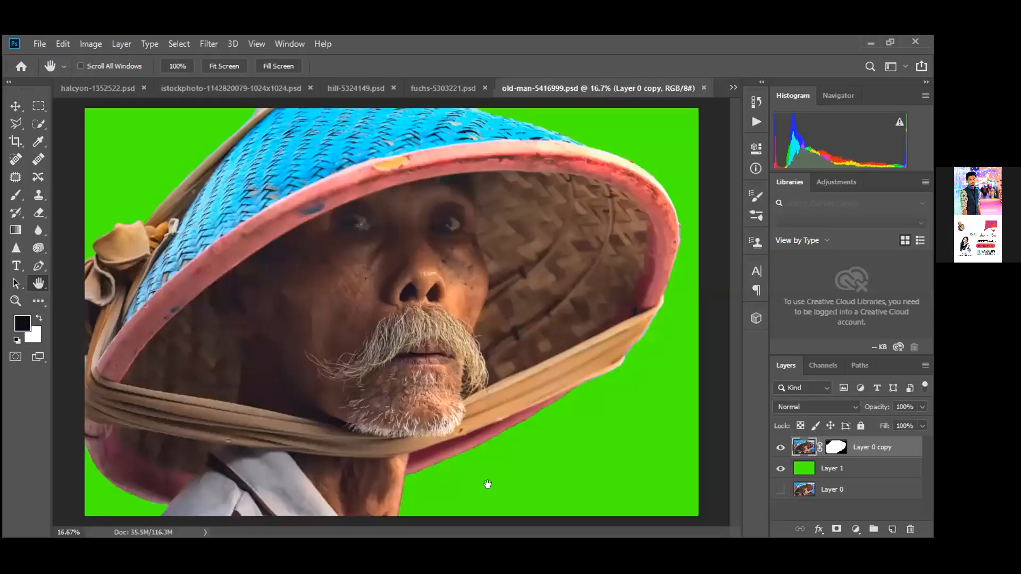
Turn on the original photo layer and toggle the green backdrop behind the old man
click(778, 490)
click(779, 468)
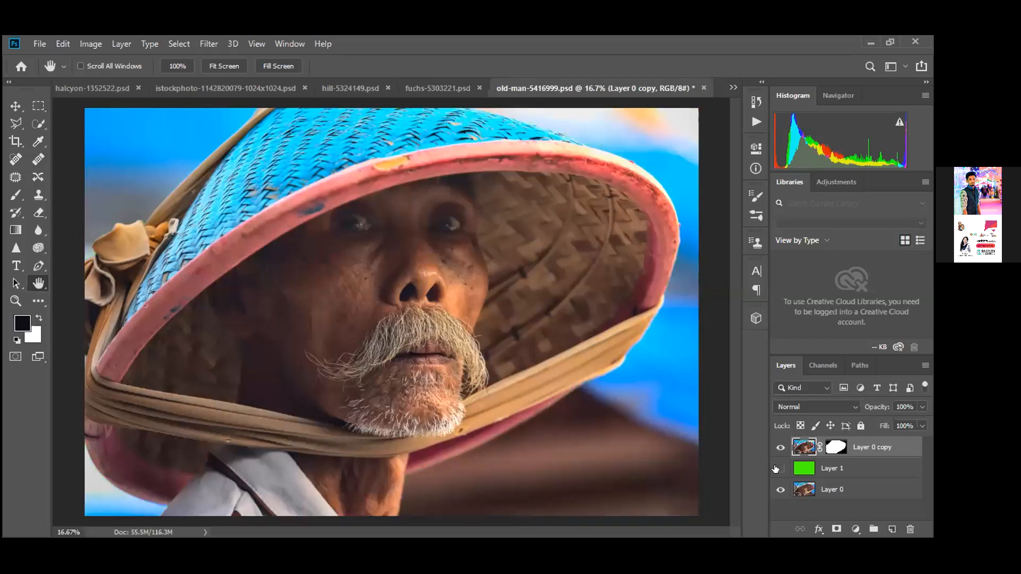
click(779, 468)
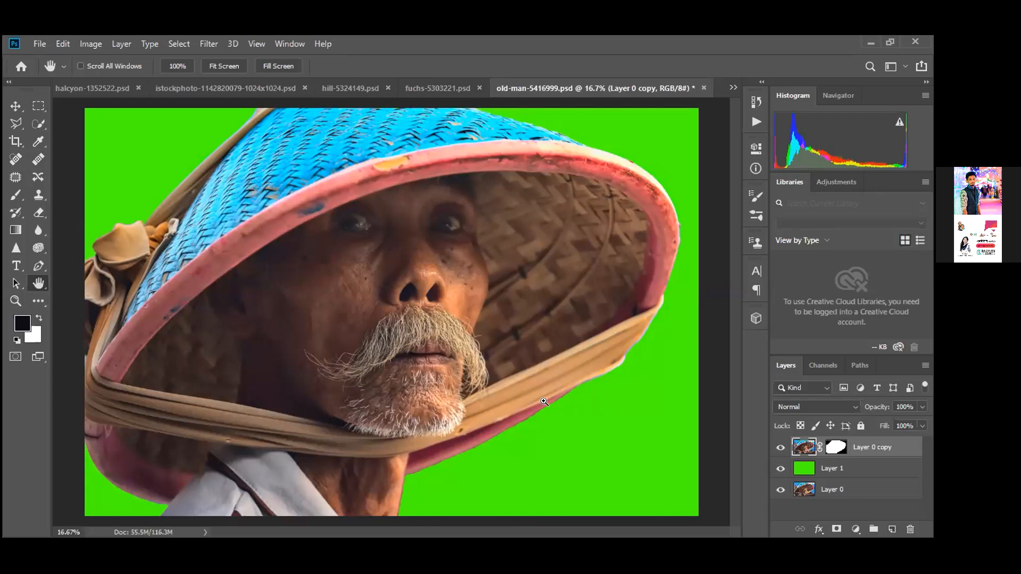
Zoom in on the man's face, beard and rope to inspect the cut edge
key(z)
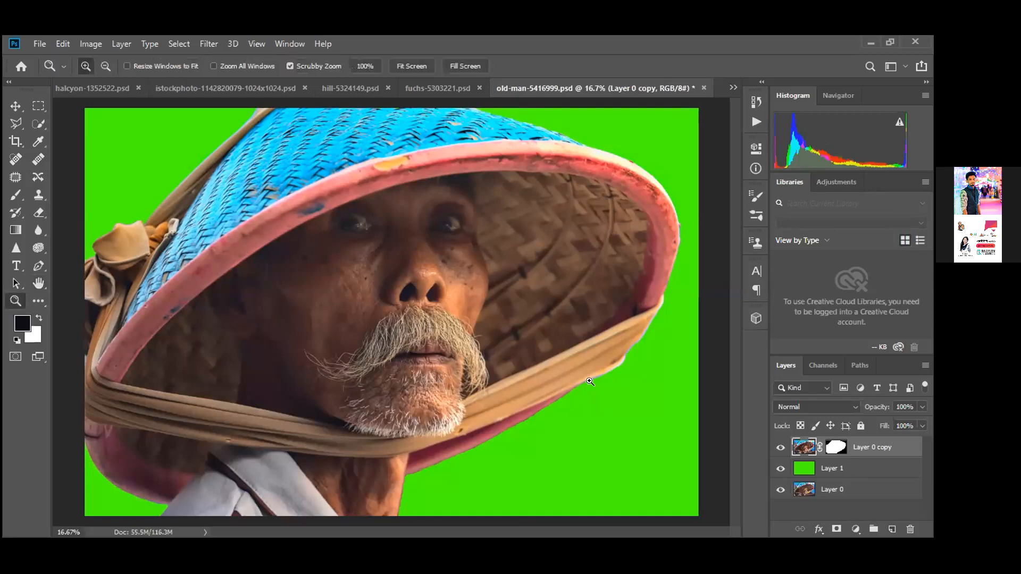
click(572, 409)
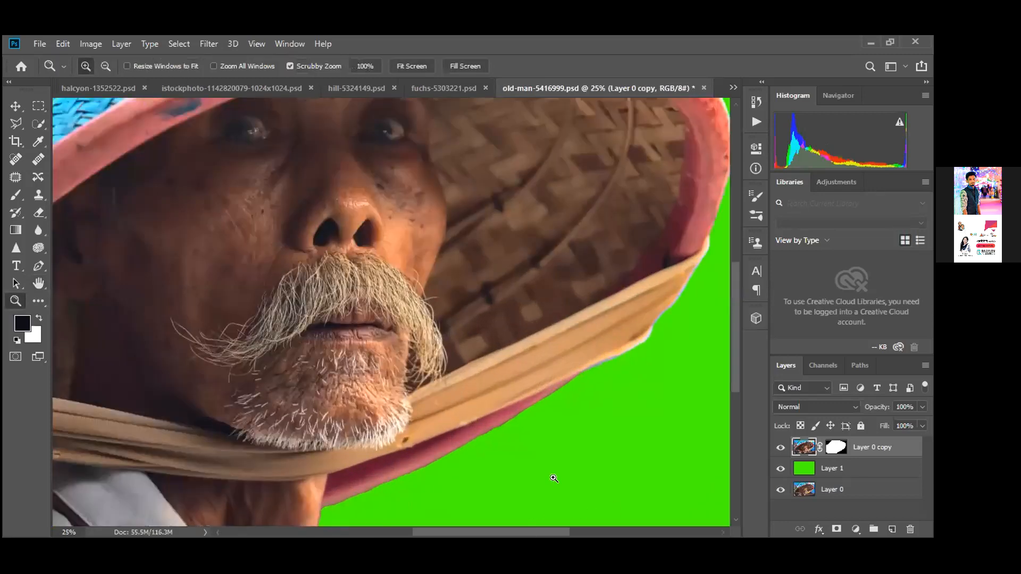
click(552, 482)
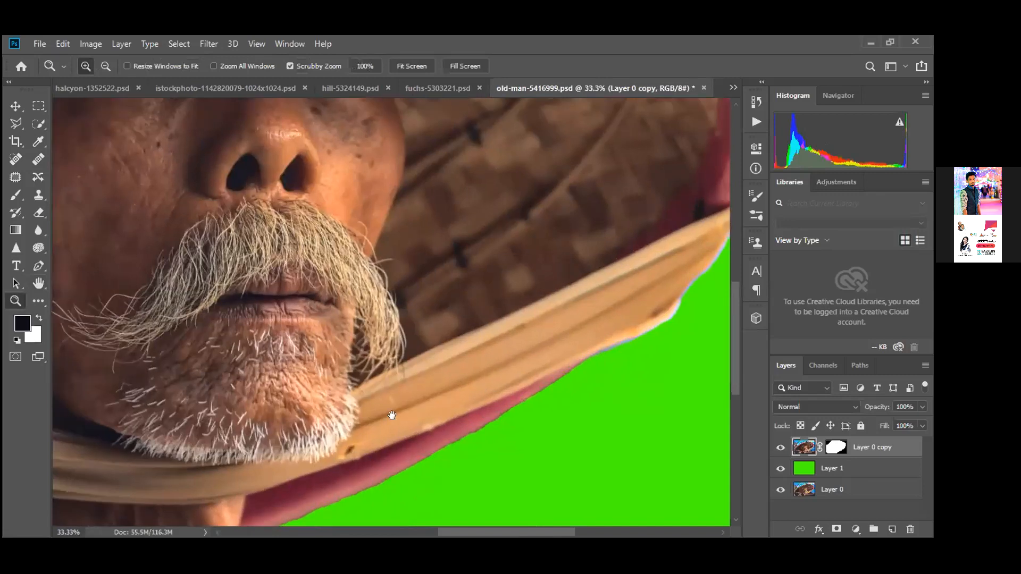
click(567, 330)
click(601, 425)
key(h)
mouse_move(794, 487)
mouse_down()
mouse_move(788, 470)
mouse_move(764, 471)
mouse_move(778, 493)
mouse_up()
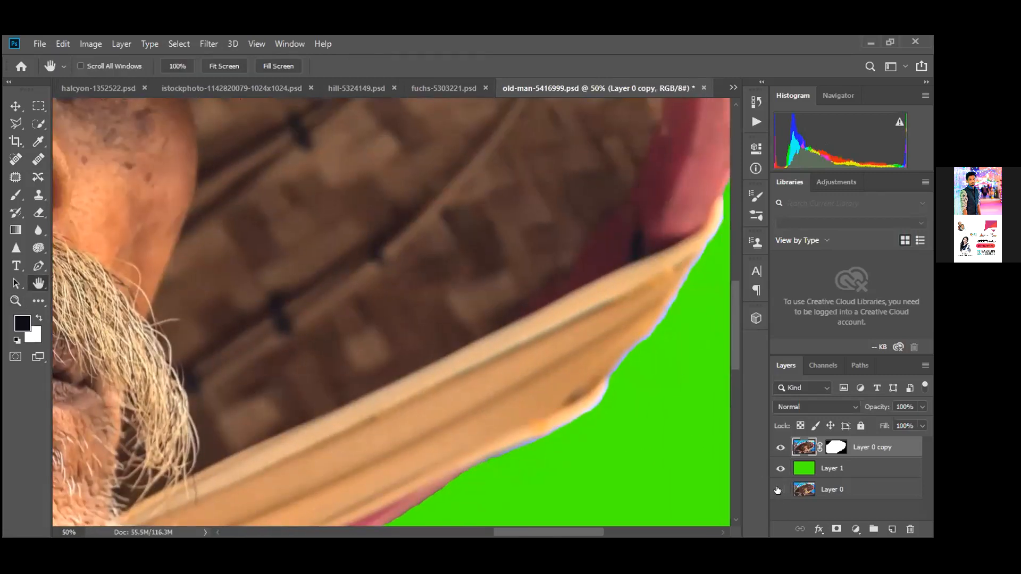
Compare the cut-out against the original photo, then turn the green backdrop back on
click(780, 489)
click(780, 468)
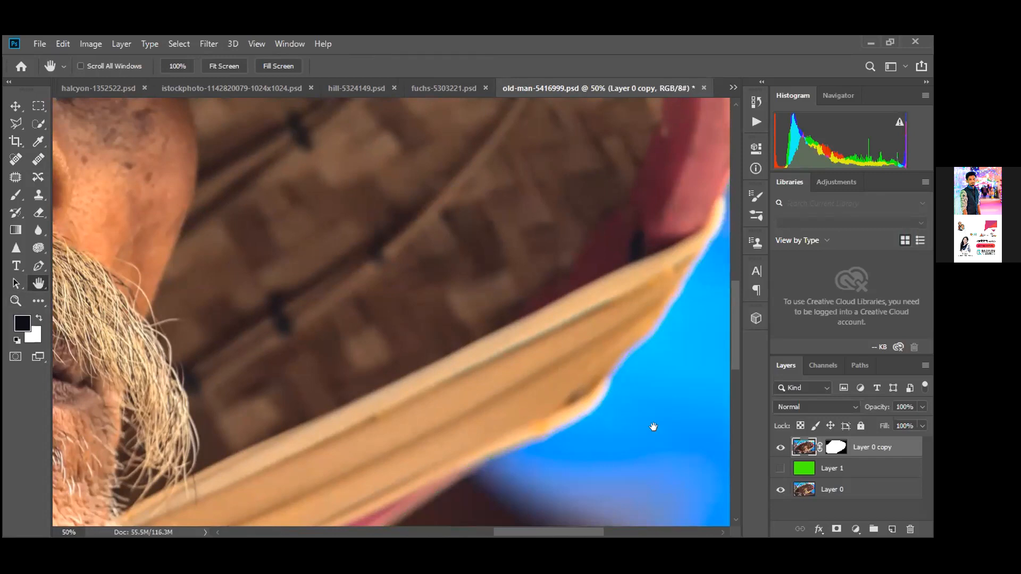
drag(685, 438, 522, 431)
click(780, 468)
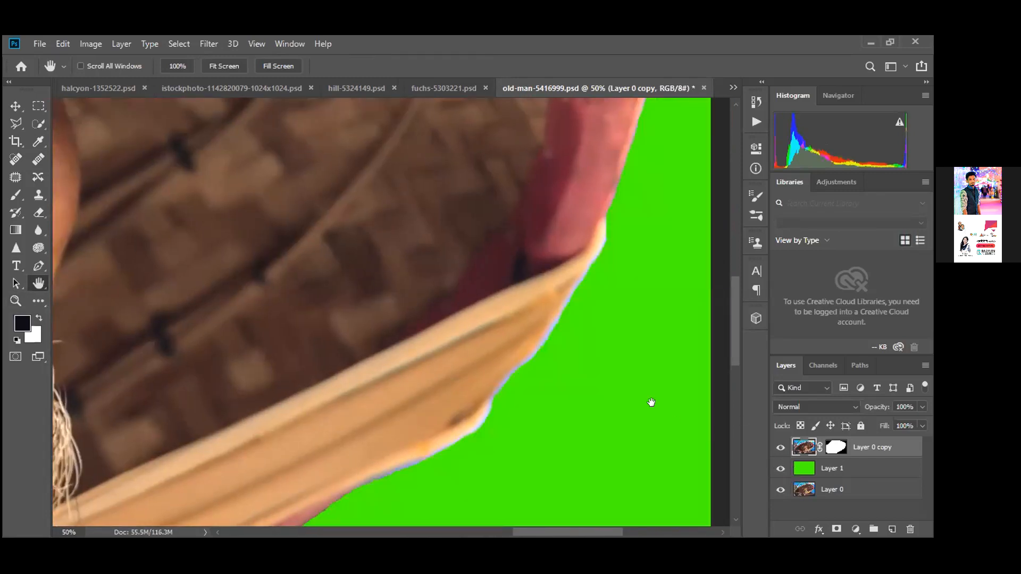
Pan along the hat rim and cheek edge, then fit the whole image on screen
mouse_move(629, 369)
mouse_down()
mouse_move(599, 413)
mouse_move(599, 404)
mouse_move(636, 442)
mouse_up()
mouse_move(510, 276)
mouse_down()
mouse_move(515, 337)
mouse_move(617, 425)
mouse_move(642, 427)
mouse_move(611, 426)
mouse_move(574, 406)
mouse_move(608, 251)
mouse_move(342, 317)
mouse_move(372, 295)
mouse_up()
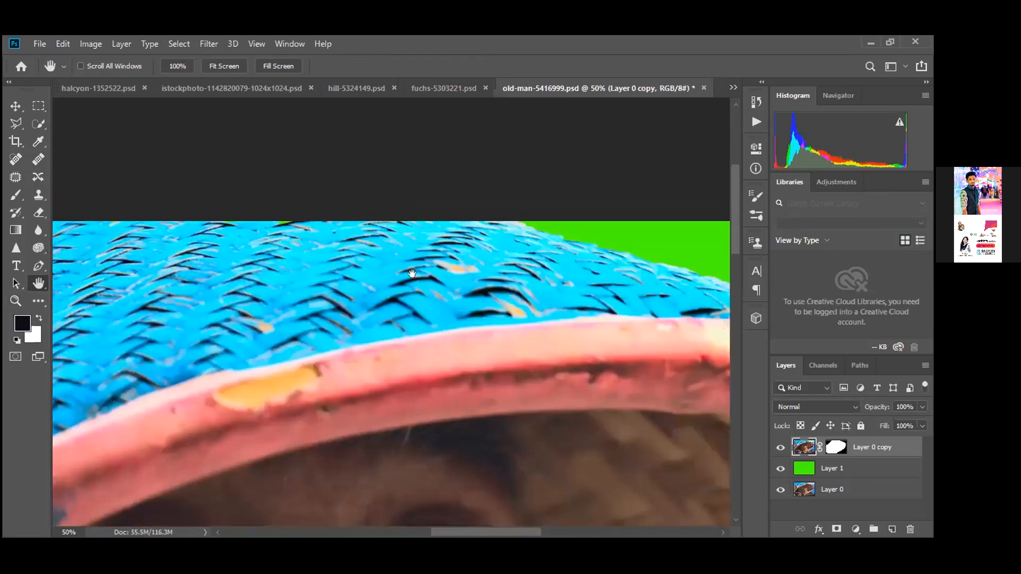
drag(394, 456, 472, 374)
mouse_move(422, 407)
mouse_down()
mouse_move(344, 501)
mouse_move(402, 469)
mouse_move(547, 433)
mouse_up()
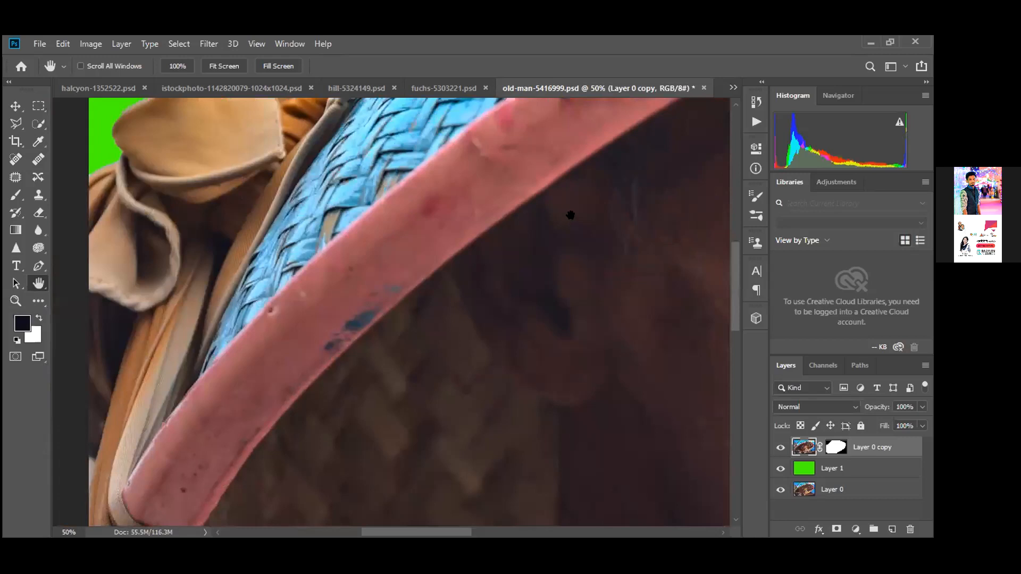
right_click(554, 367)
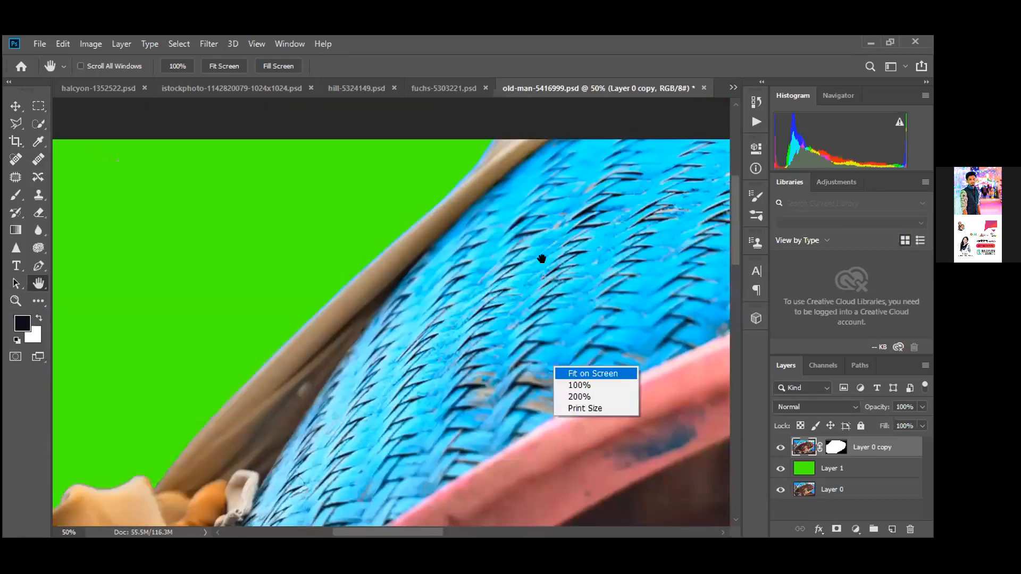
click(582, 376)
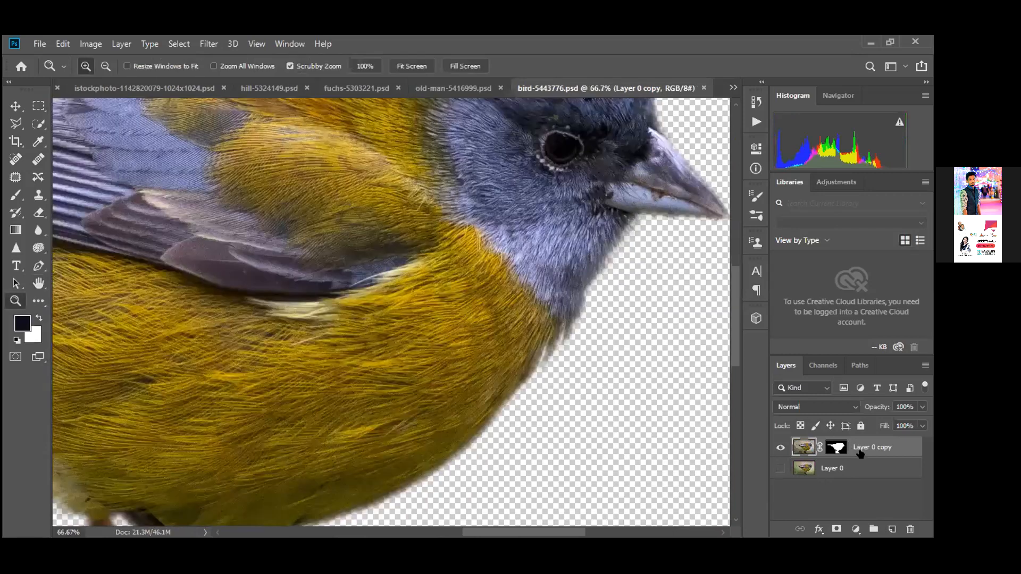
click(781, 468)
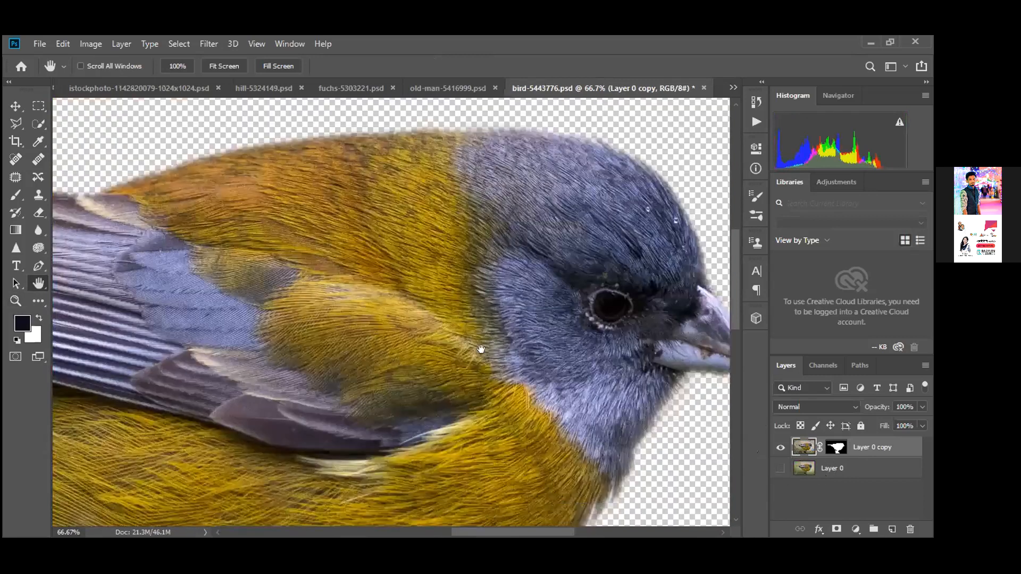
scroll(480, 349, down, 5)
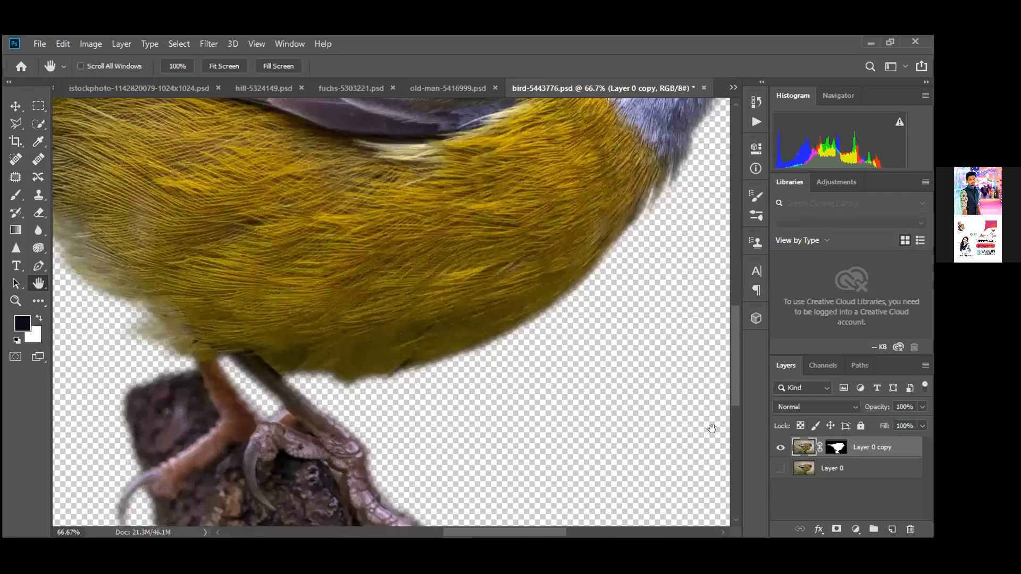
click(781, 468)
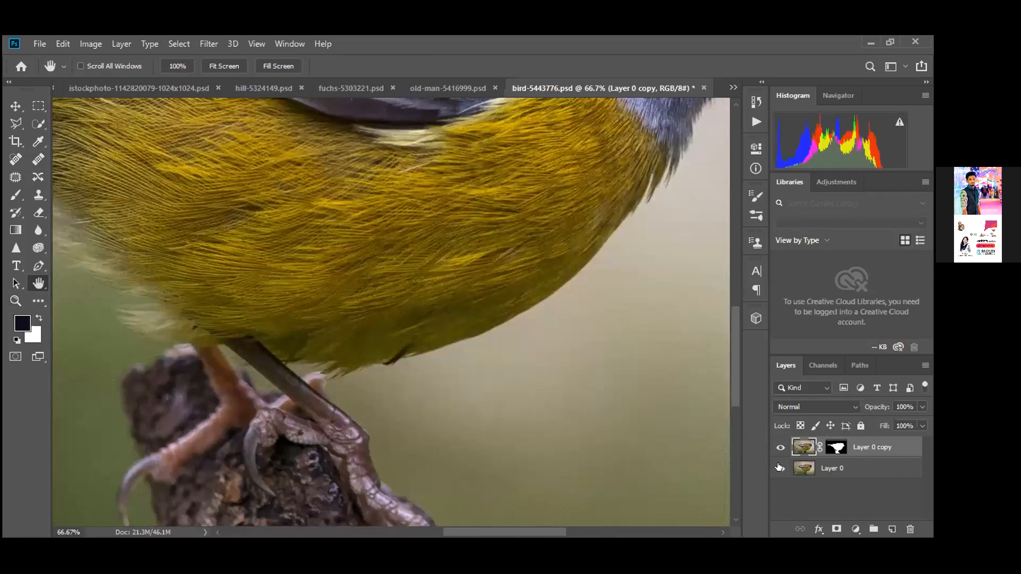
key(ctrl+0)
click(780, 467)
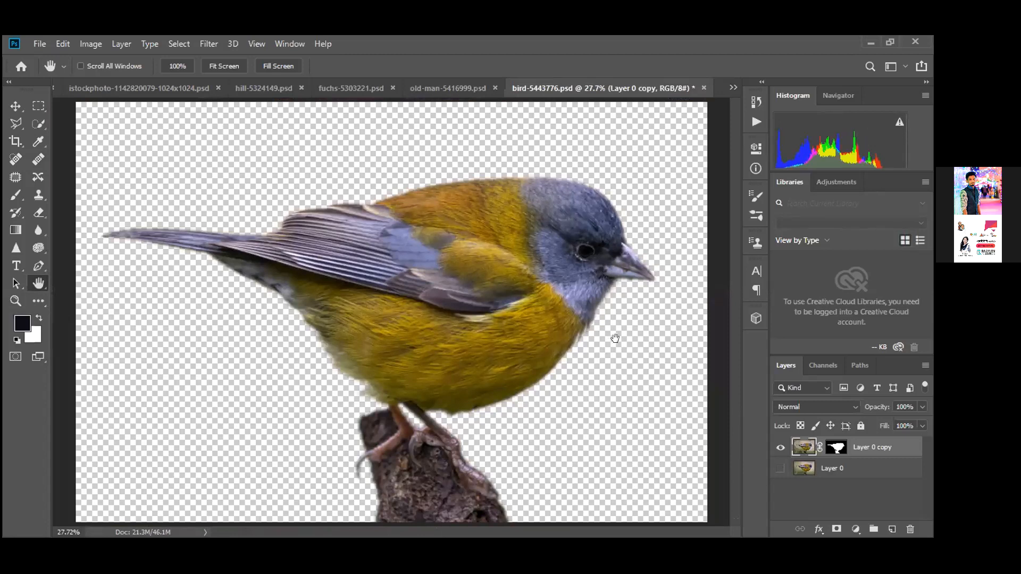
Switch to the umbrella document and toggle its grey fill off and back on
click(733, 85)
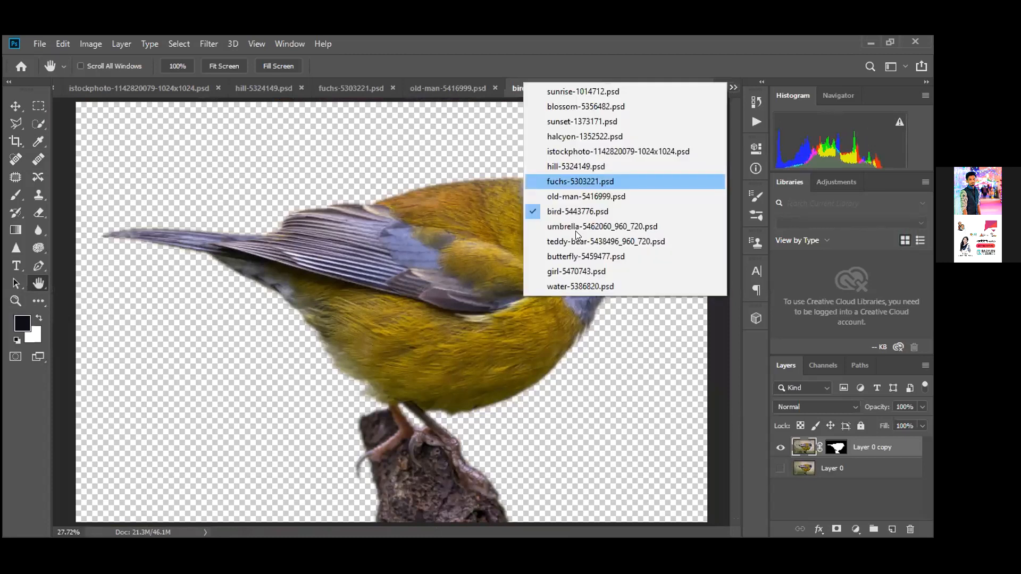
click(575, 230)
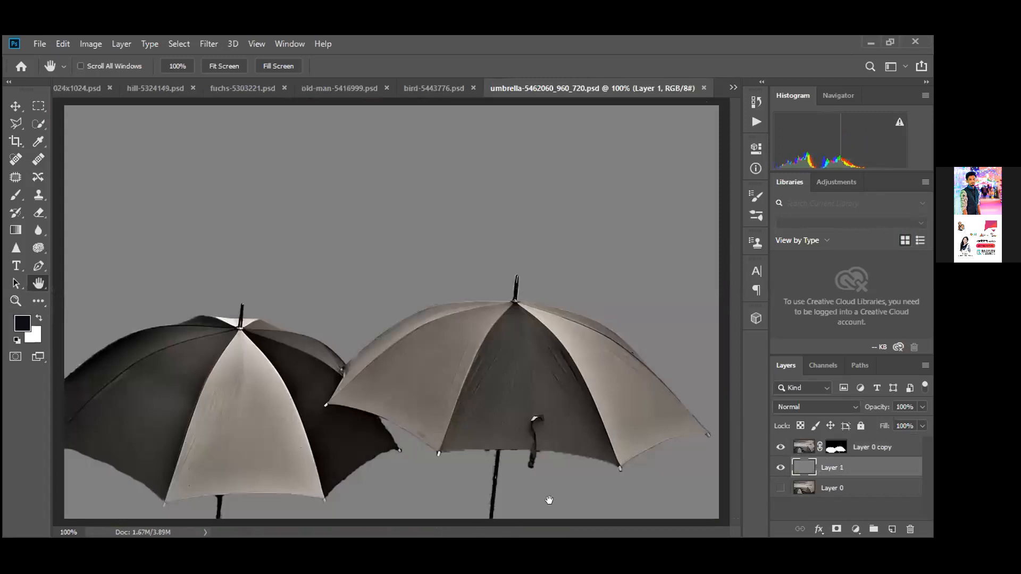
click(780, 467)
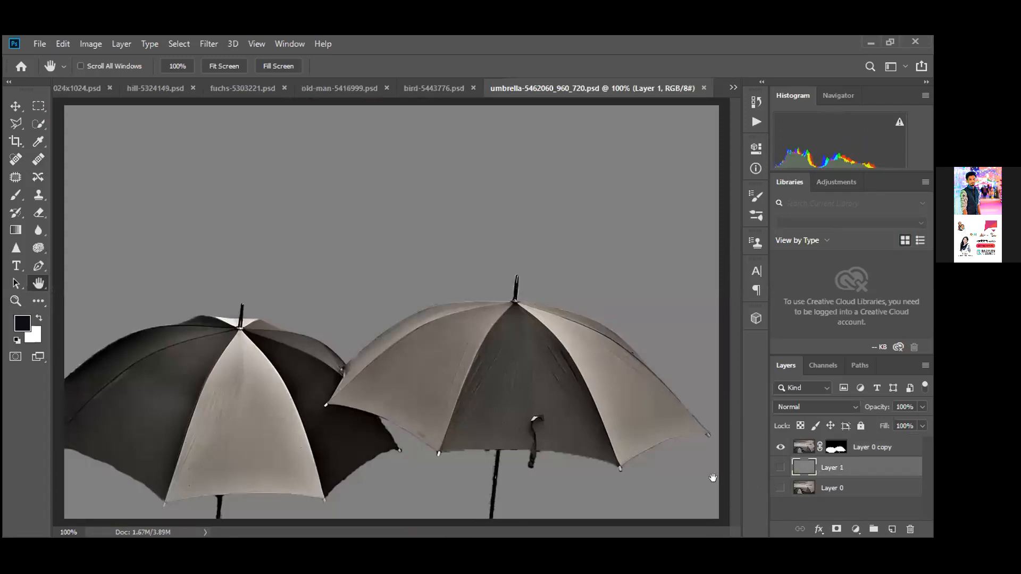
key(ctrl+z)
click(780, 467)
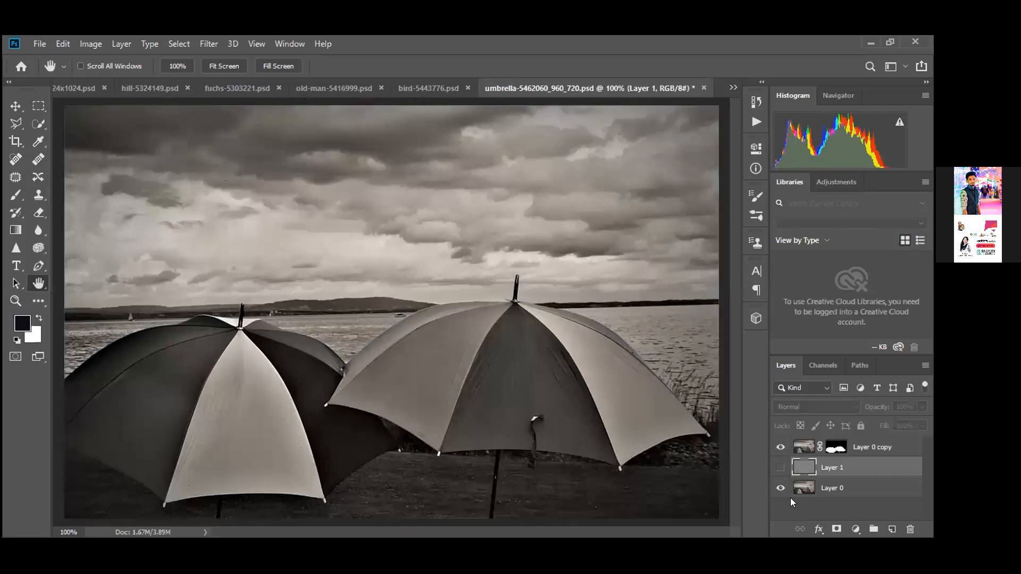
click(775, 466)
Zoom to 300% on the right umbrella, then switch to the teddy bear document
key(z)
double_click(476, 440)
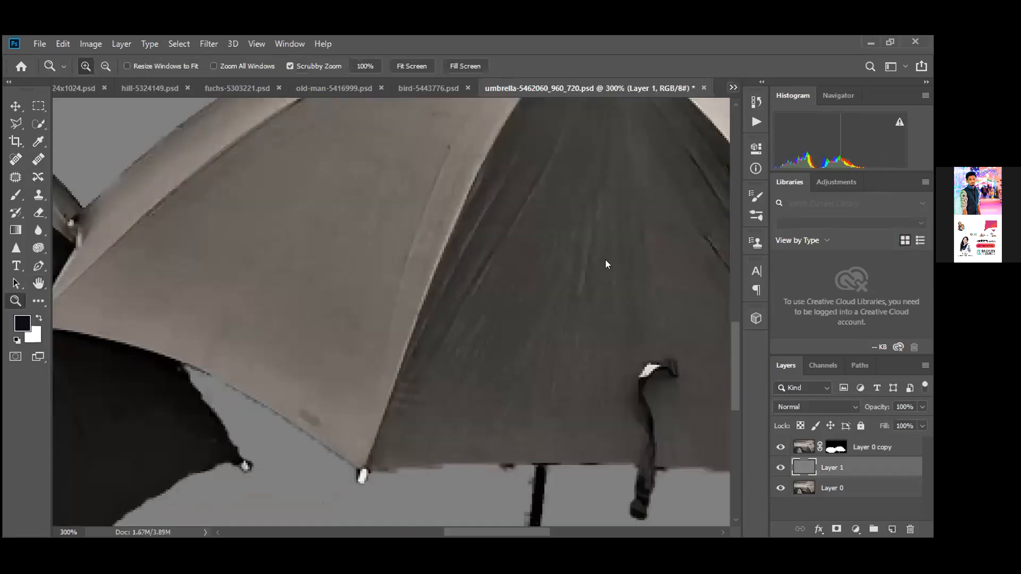
click(603, 244)
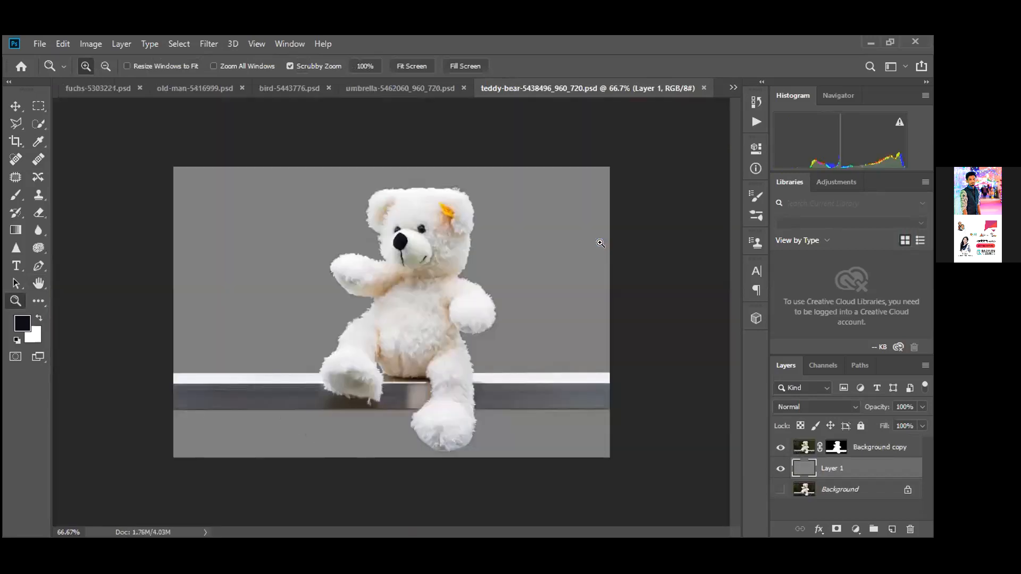
Toggle the grey fill and original background layers to compare the bear cut-out
click(780, 468)
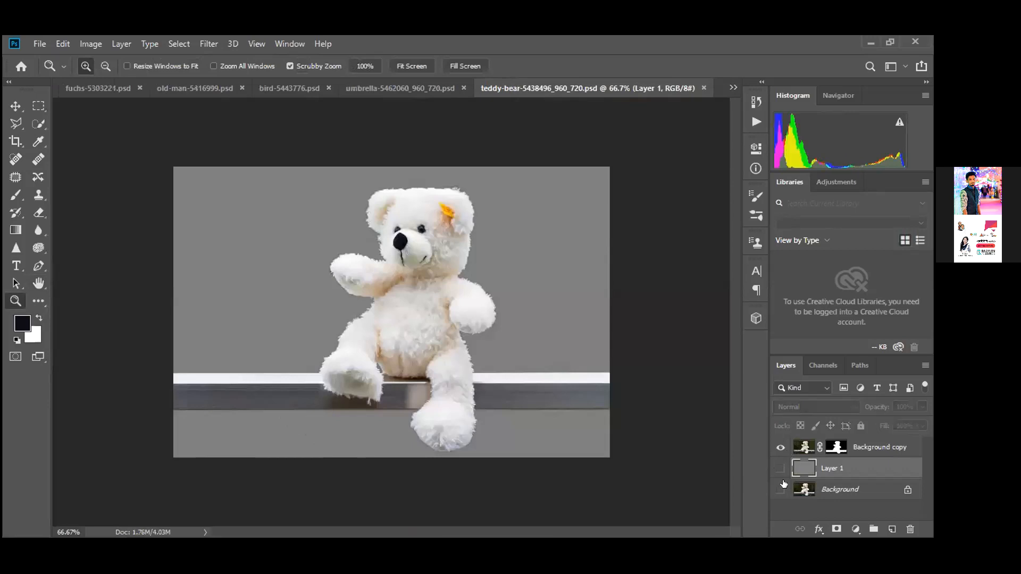
click(781, 489)
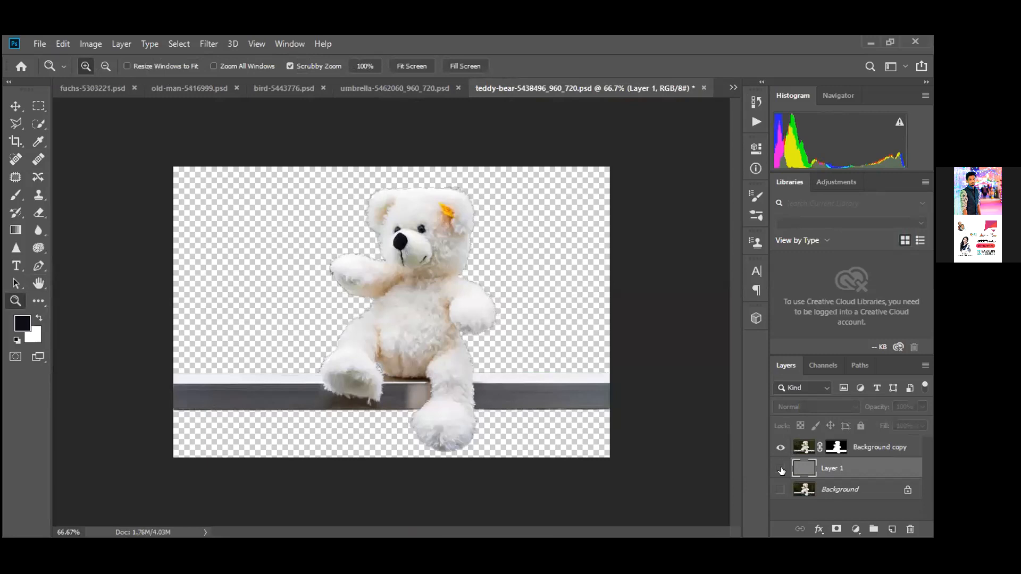
click(781, 469)
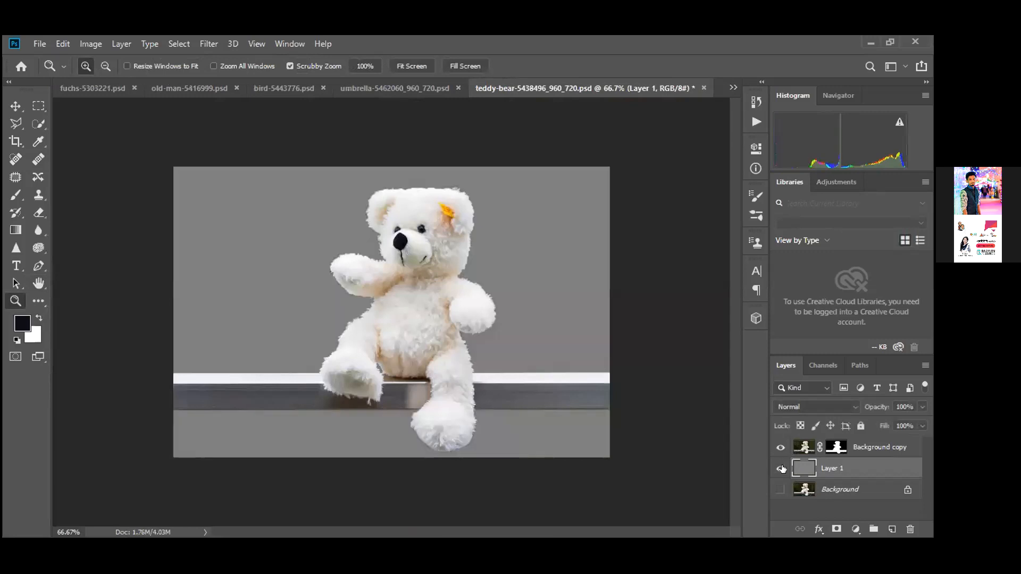
click(780, 489)
click(780, 468)
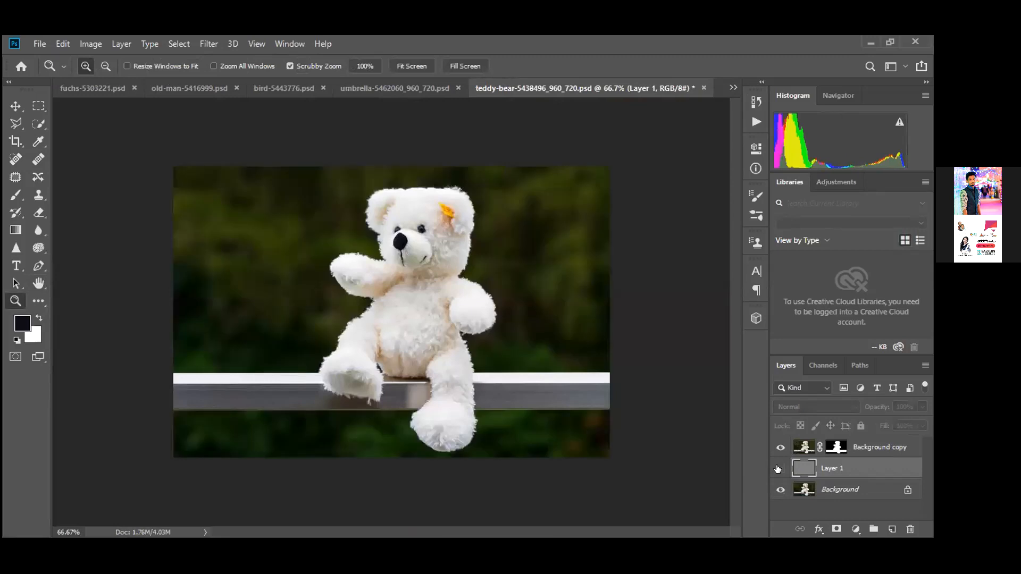
click(778, 469)
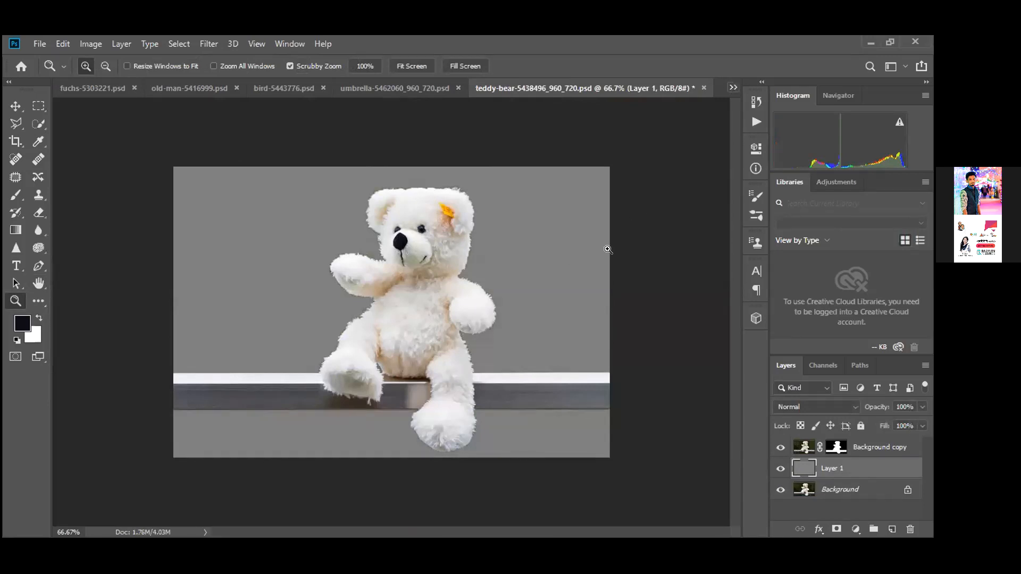
Zoom in on the bear's head and arm edges, then return the view to 100%
click(518, 196)
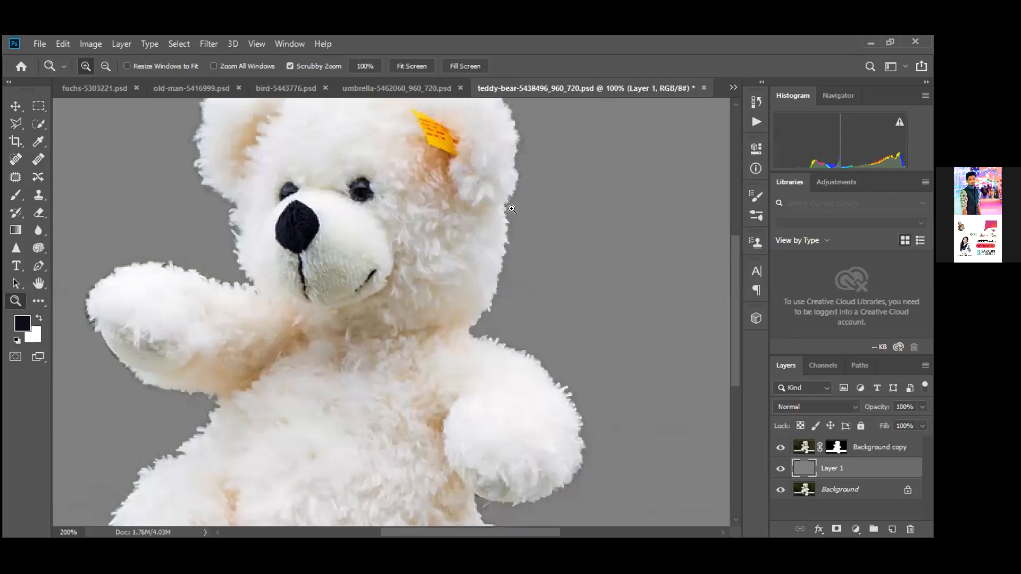
click(512, 209)
key(h)
drag(511, 208, 494, 249)
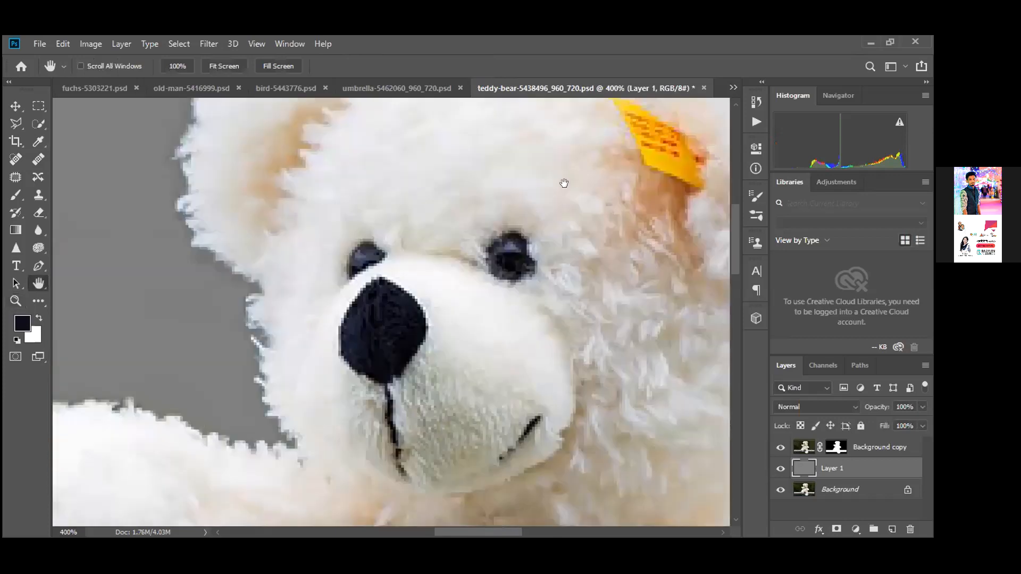
drag(248, 455, 451, 263)
drag(473, 352, 372, 228)
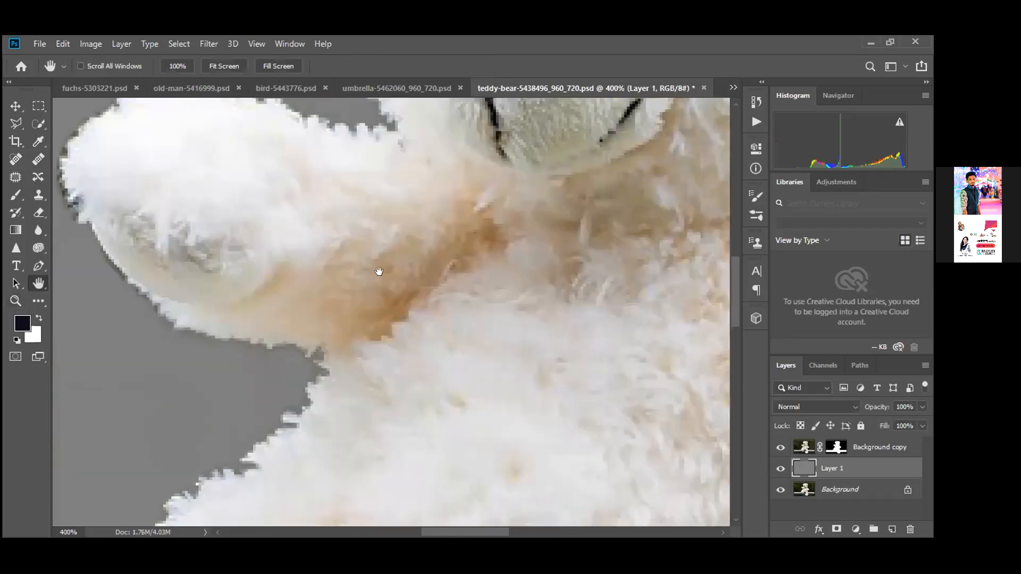
drag(378, 271, 476, 142)
right_click(480, 144)
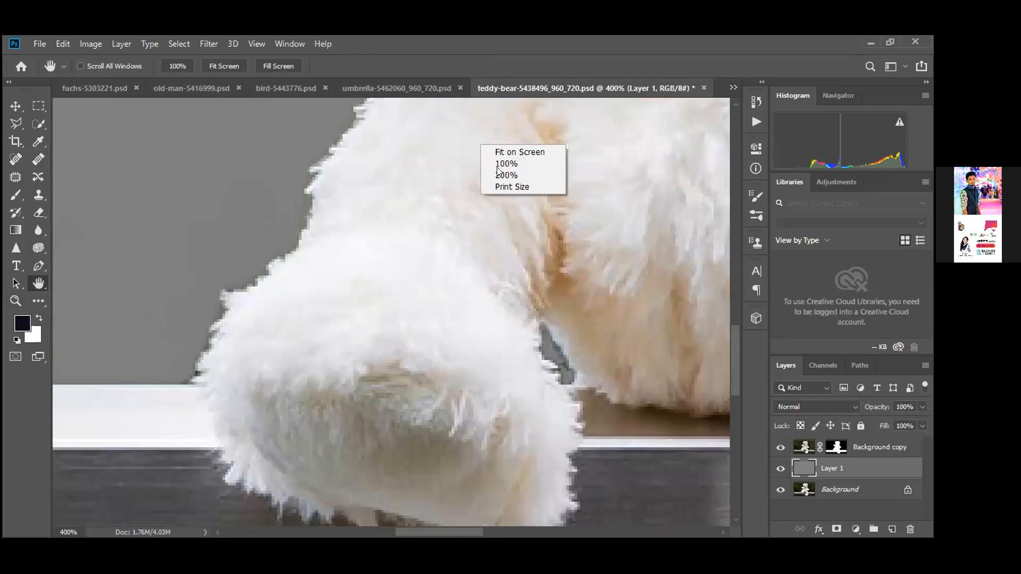
click(503, 164)
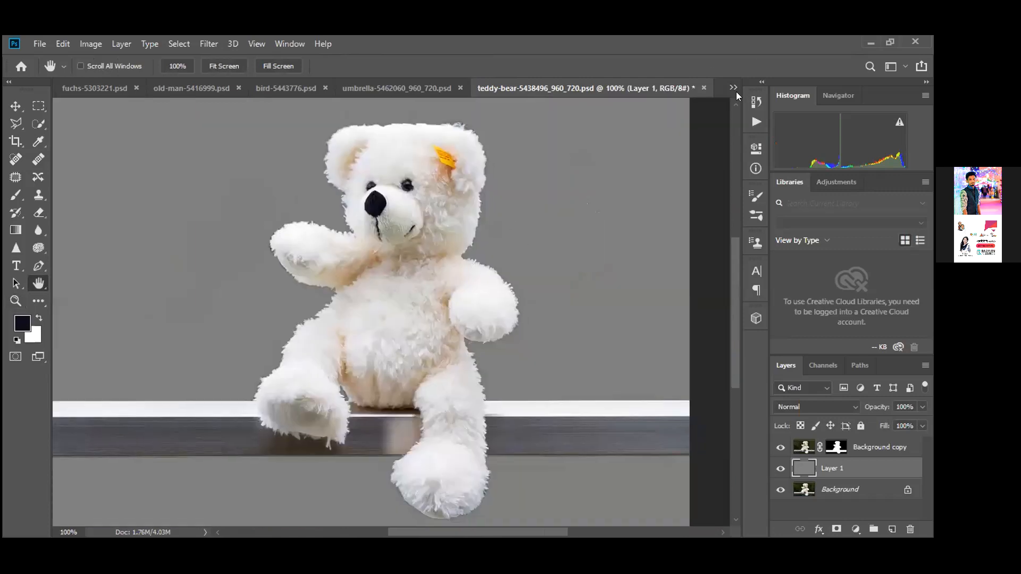
click(734, 88)
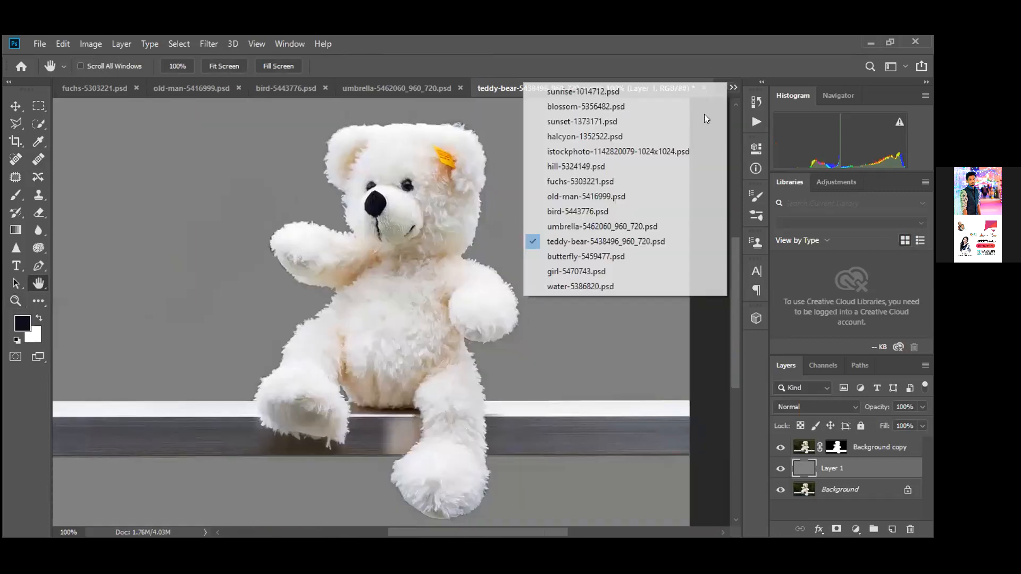
click(564, 256)
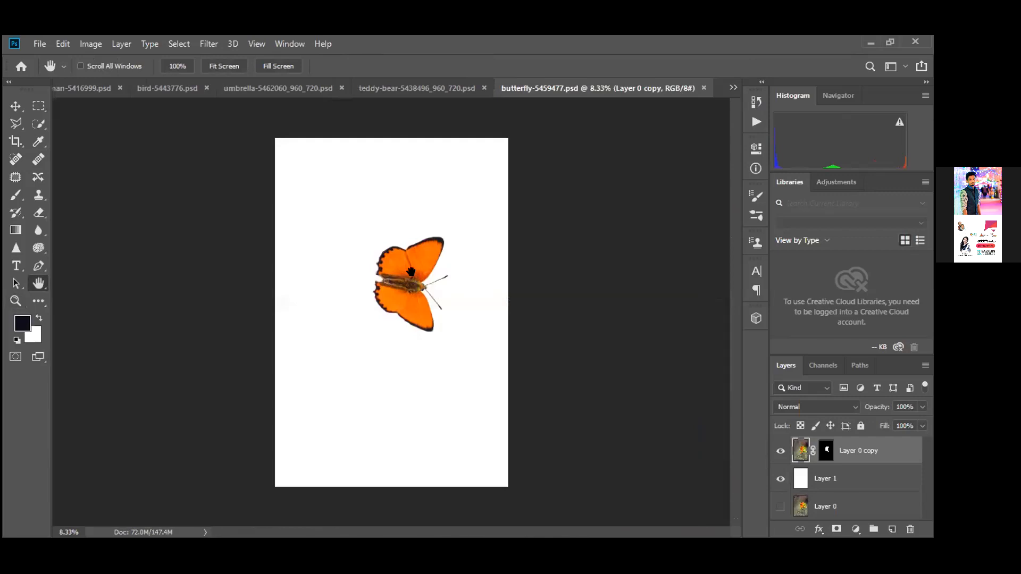
Zoom to 200% on the butterfly's head
key(z)
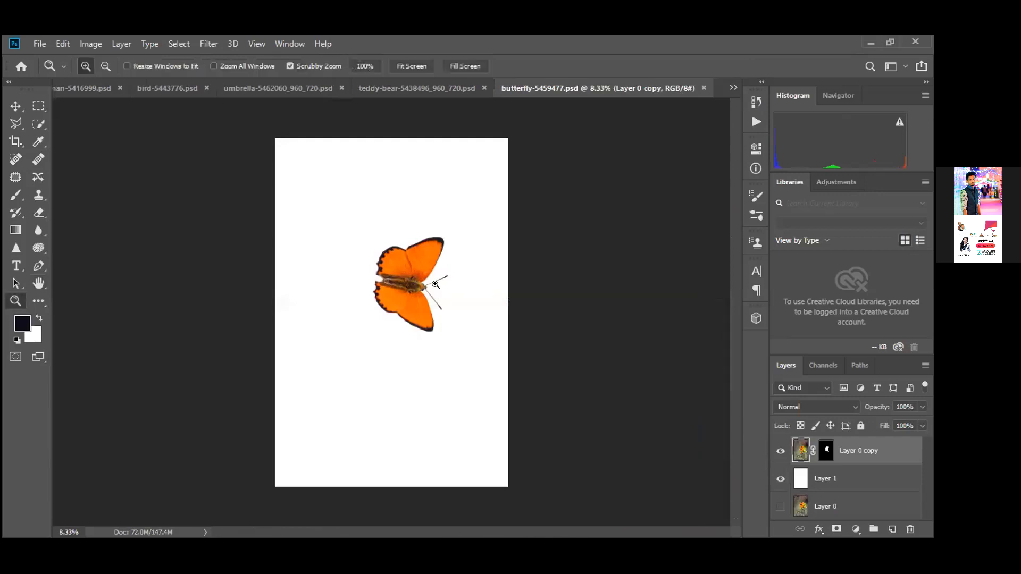
click(436, 284)
click(436, 284)
drag(436, 284, 456, 309)
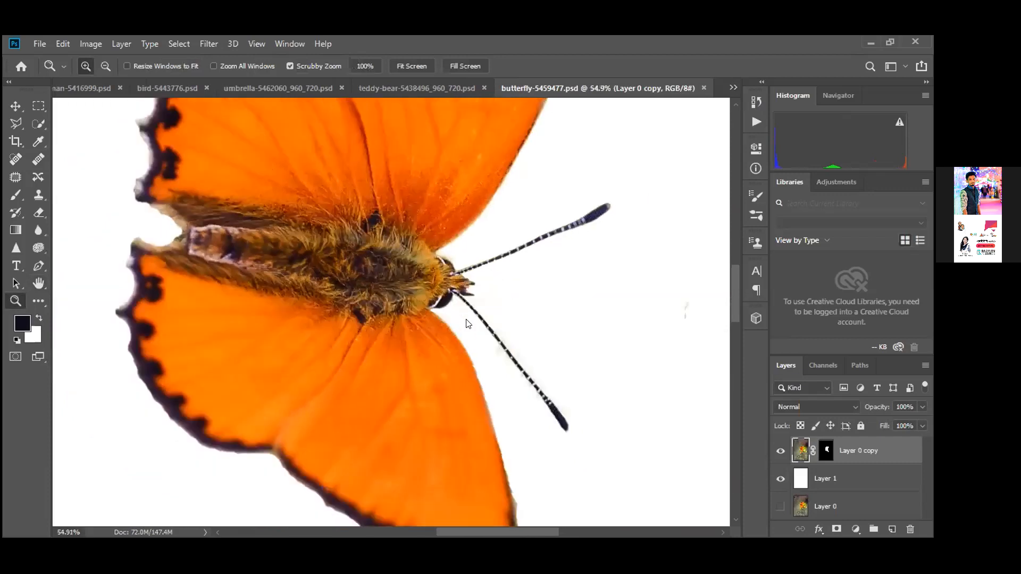
right_click(468, 324)
click(473, 343)
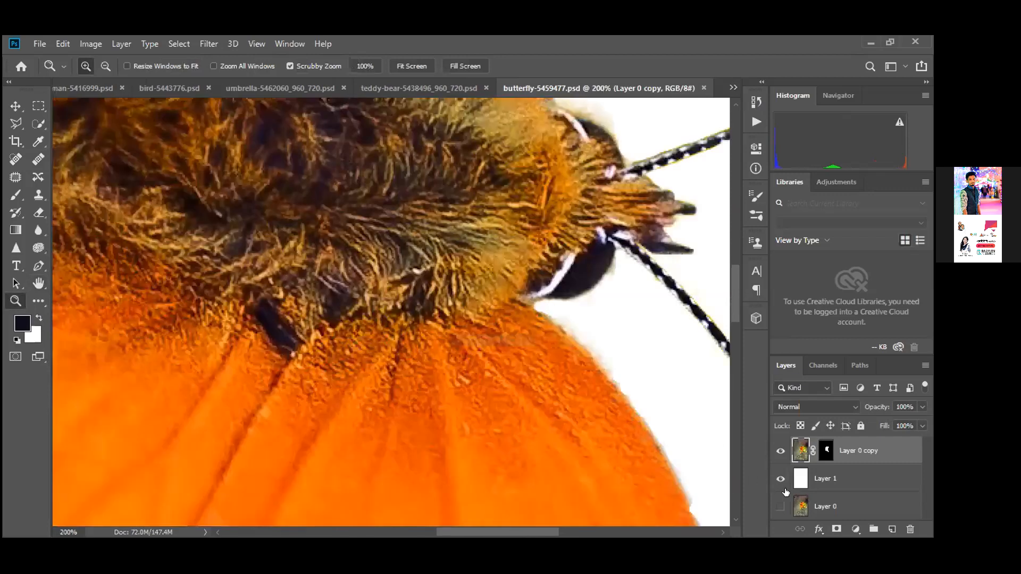
Hide the white Layer 1, view at 100%, then fit the butterfly image on screen
click(781, 478)
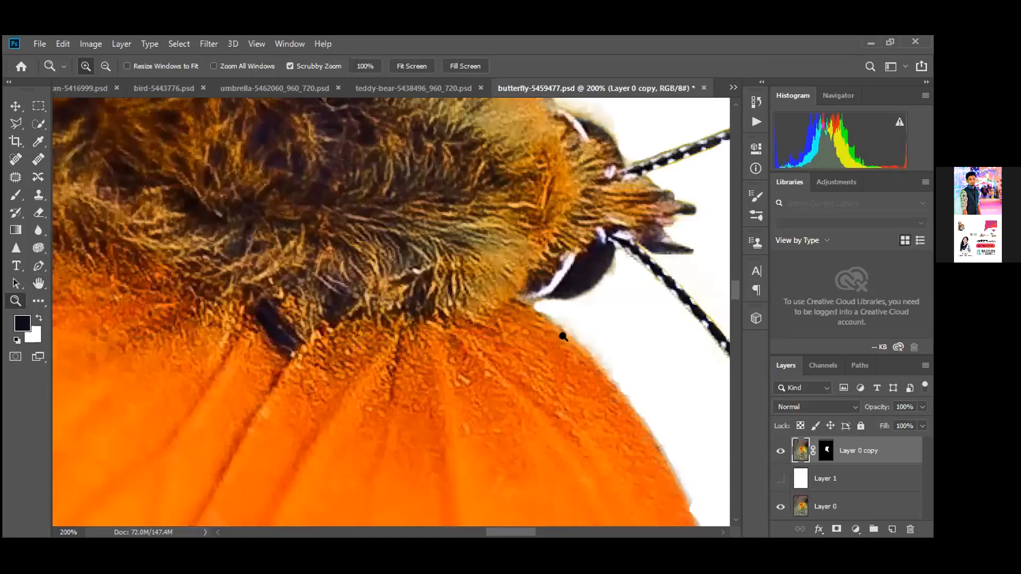
right_click(577, 345)
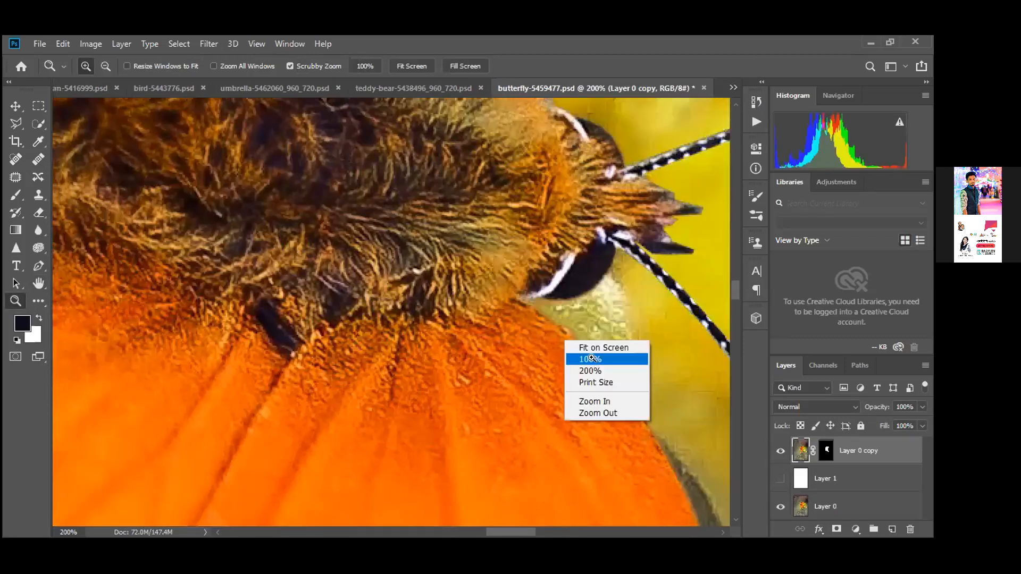
click(590, 359)
key(h)
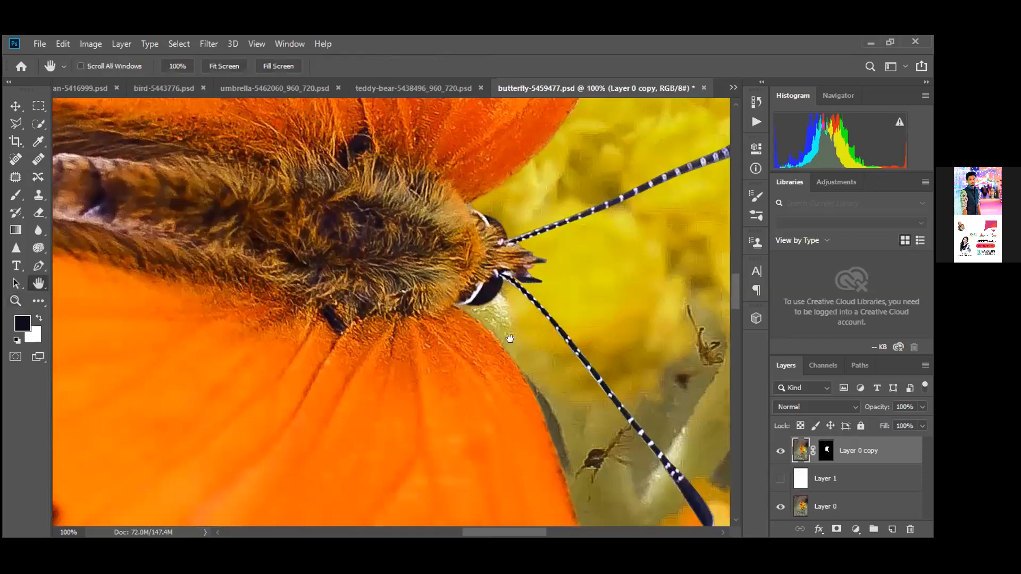
right_click(539, 368)
click(548, 346)
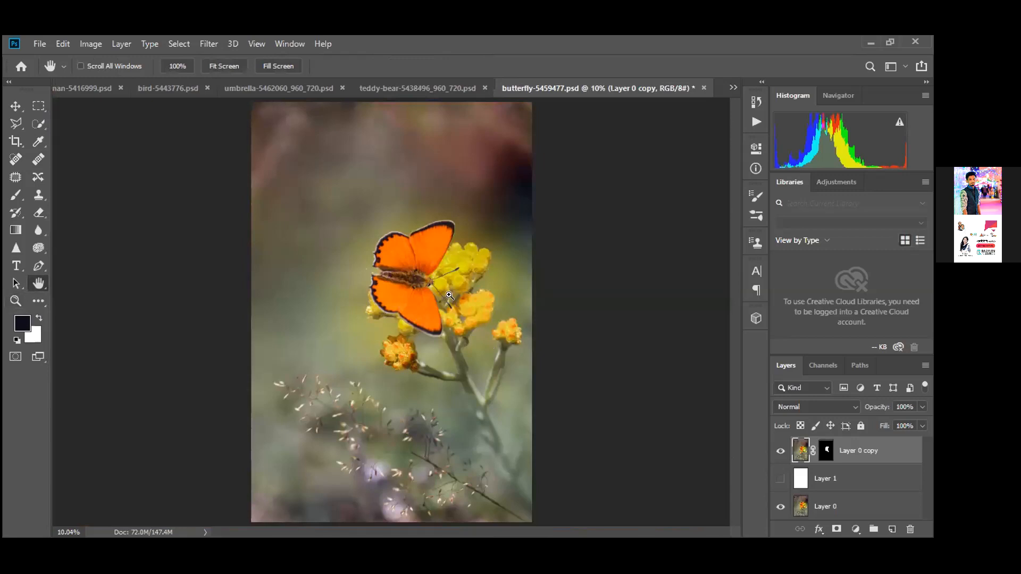
Zoom in on the butterfly's antennae and show the white Layer 1 again
key(z)
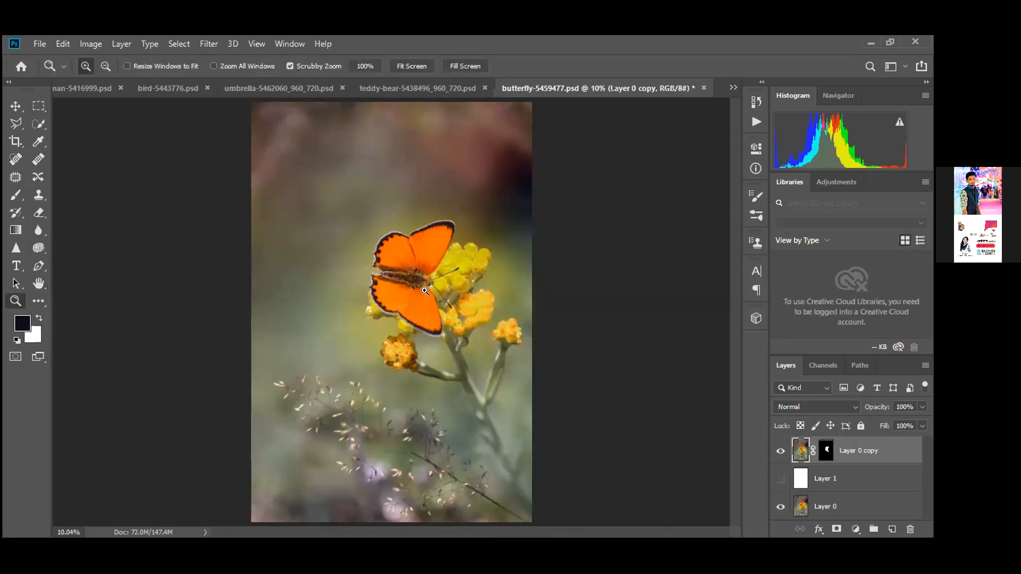
click(424, 291)
click(464, 294)
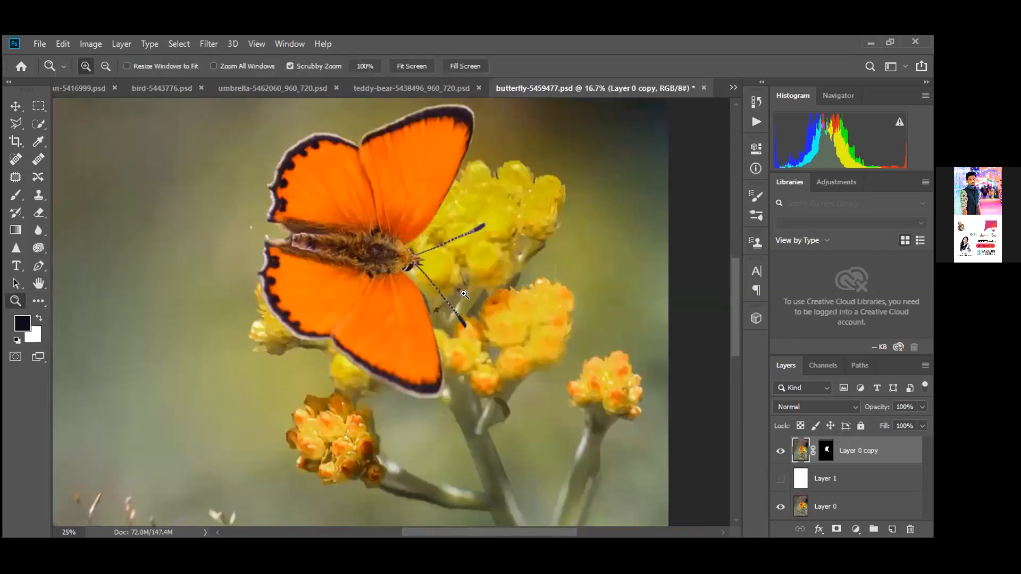
click(465, 294)
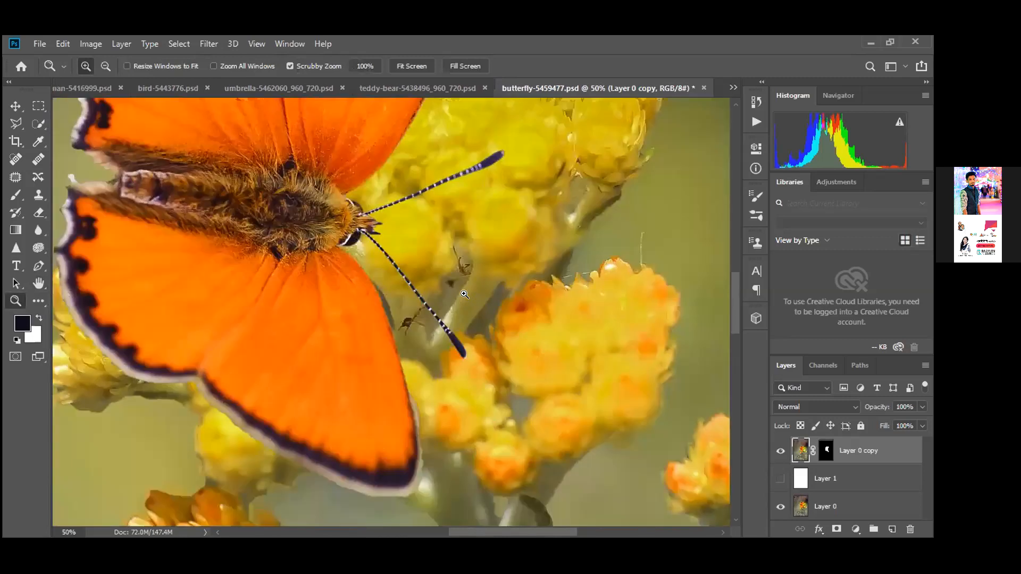
click(461, 293)
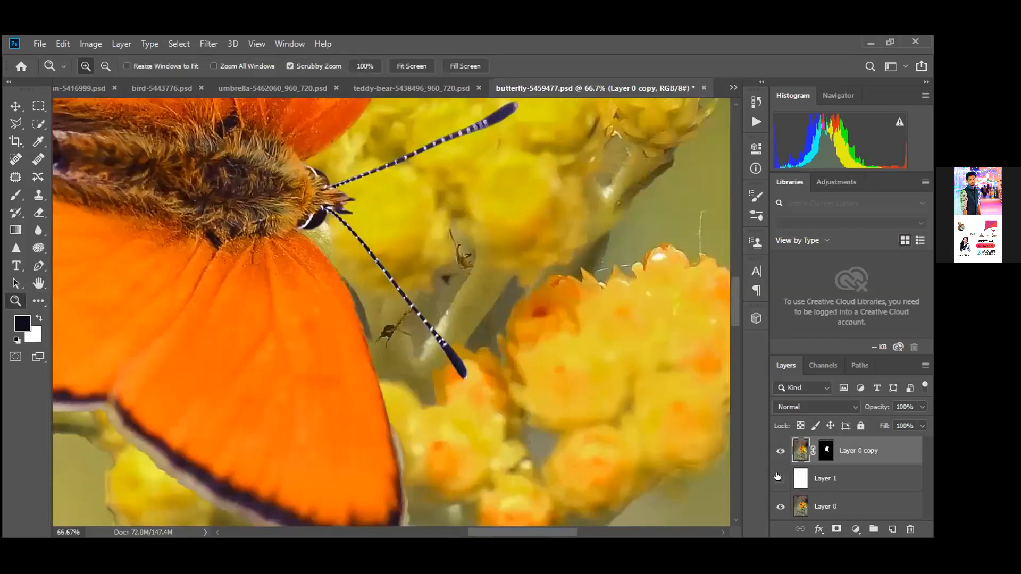
click(779, 478)
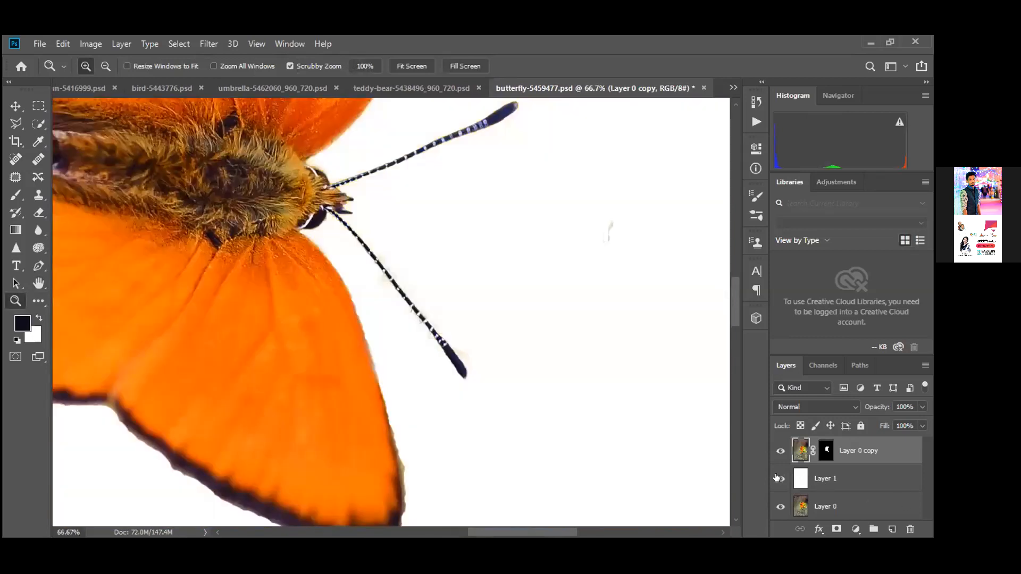
Scroll around the butterfly close-up, then switch to the girl-5470743.psd document
key(h)
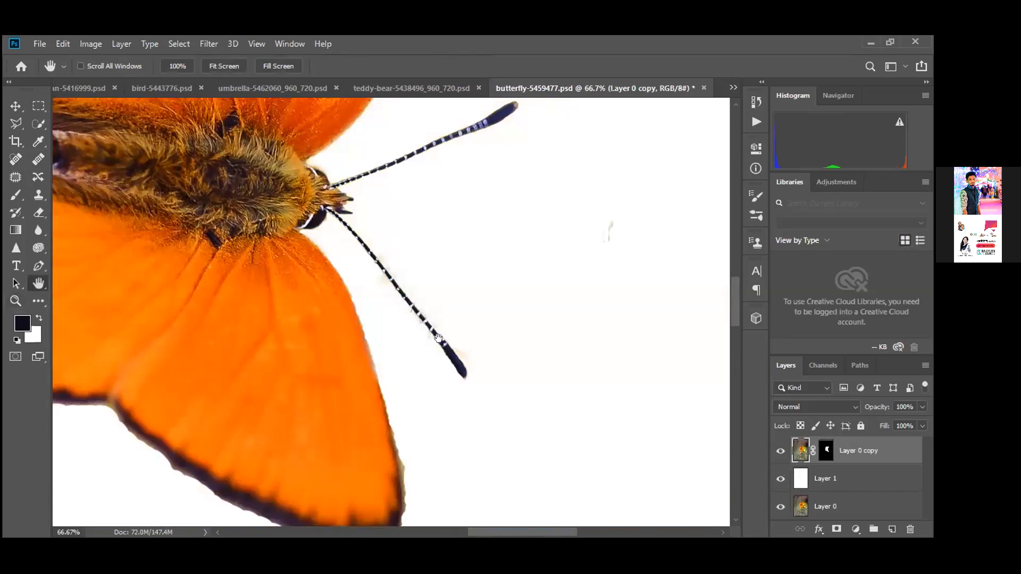
scroll(423, 431, up, 2)
scroll(433, 467, up, 2)
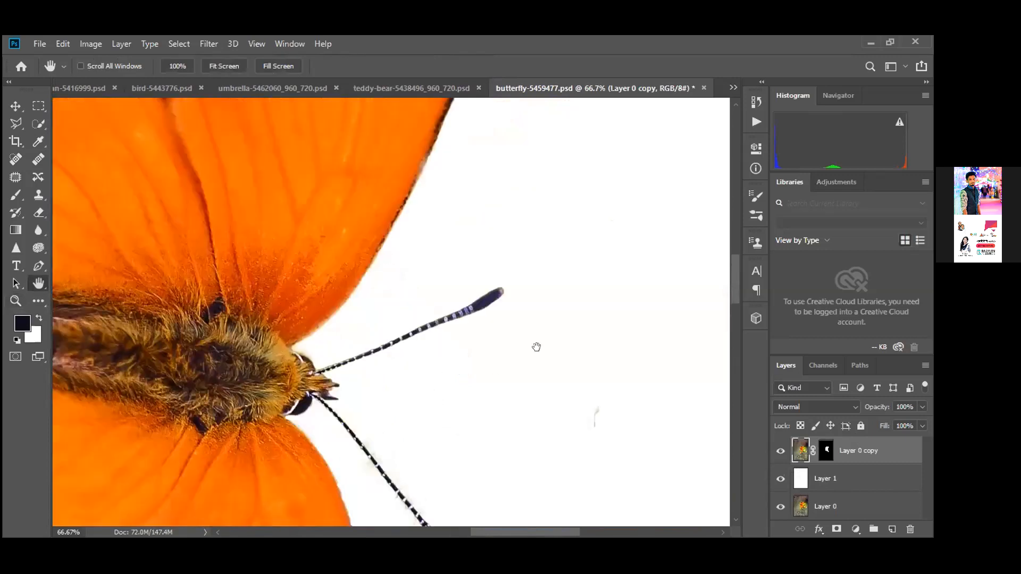
scroll(600, 230, left, 2)
scroll(448, 162, down, 2)
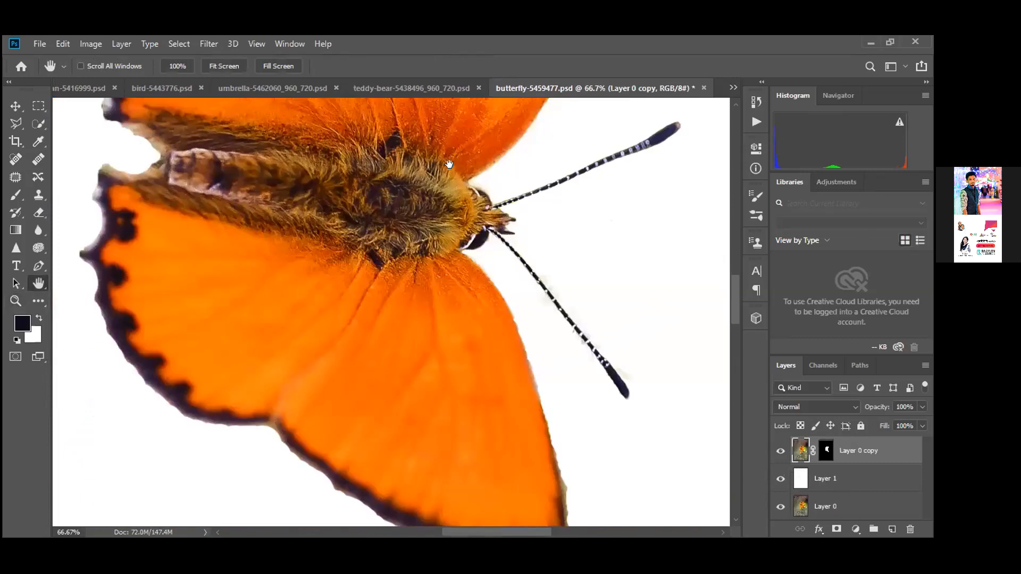
scroll(425, 147, right, 1)
scroll(425, 146, down, 1)
scroll(460, 83, up, 1)
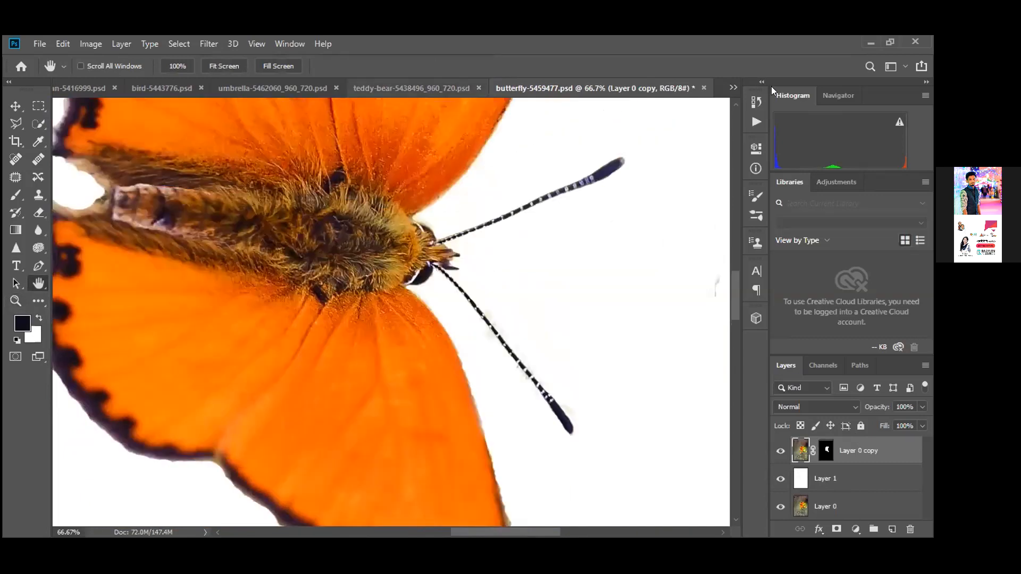
click(733, 87)
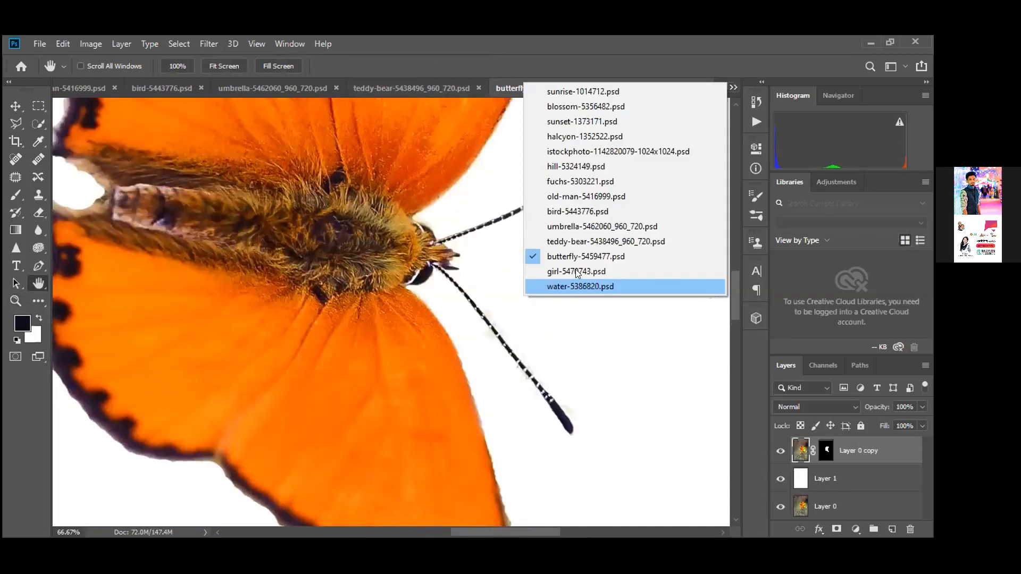
click(575, 271)
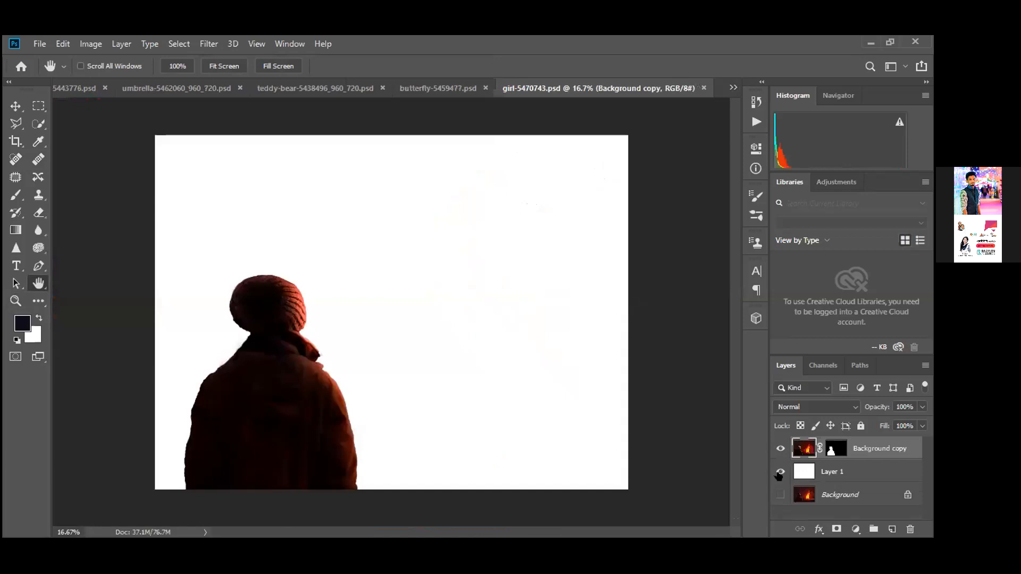
Show the Background layer and toggle the white Layer 1 off and back on
click(780, 495)
click(781, 471)
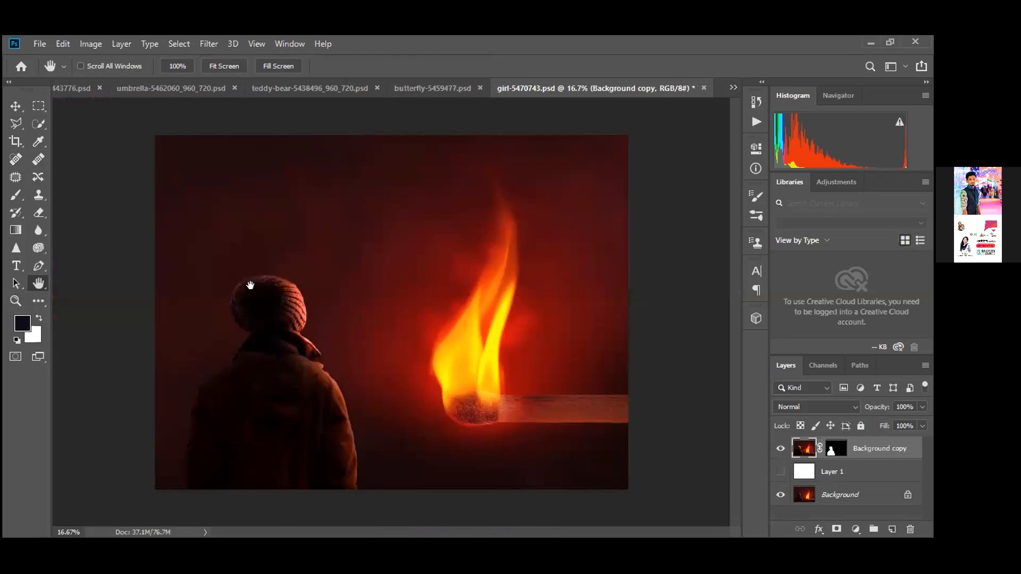
click(779, 471)
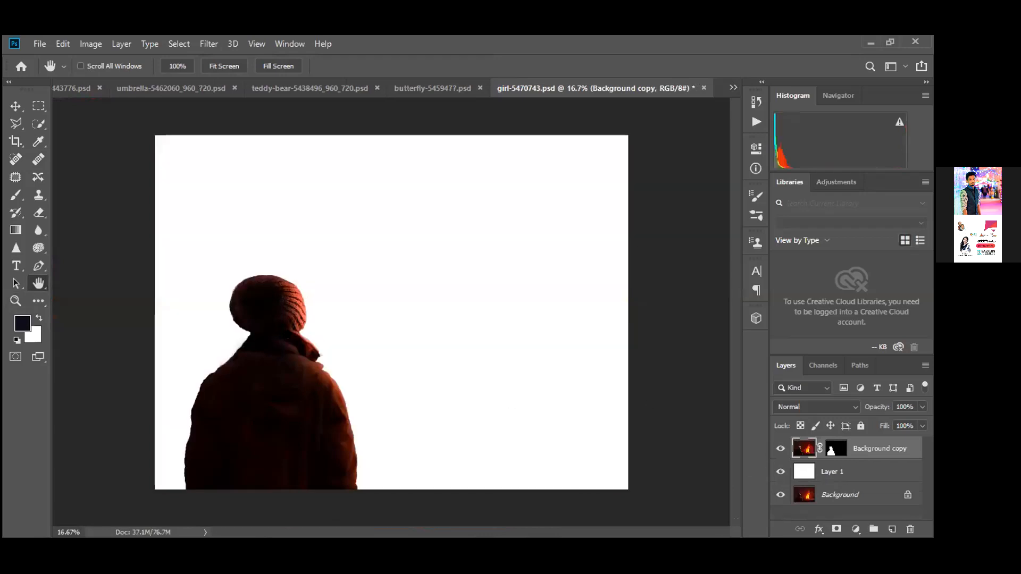
Zoom in on the hat's edge, fit the image on screen, then hide the white layer
key(z)
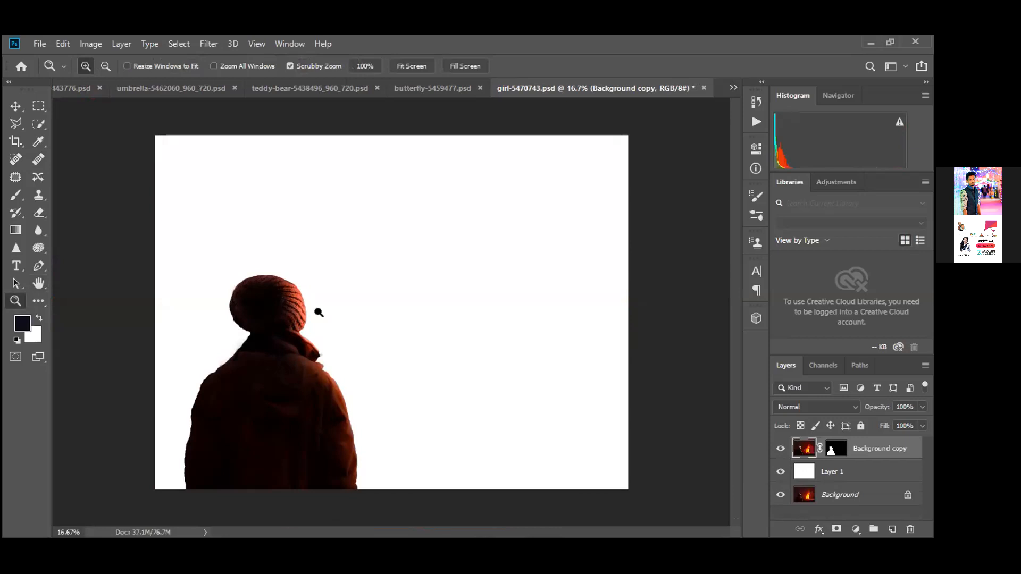
click(312, 314)
click(287, 322)
click(270, 329)
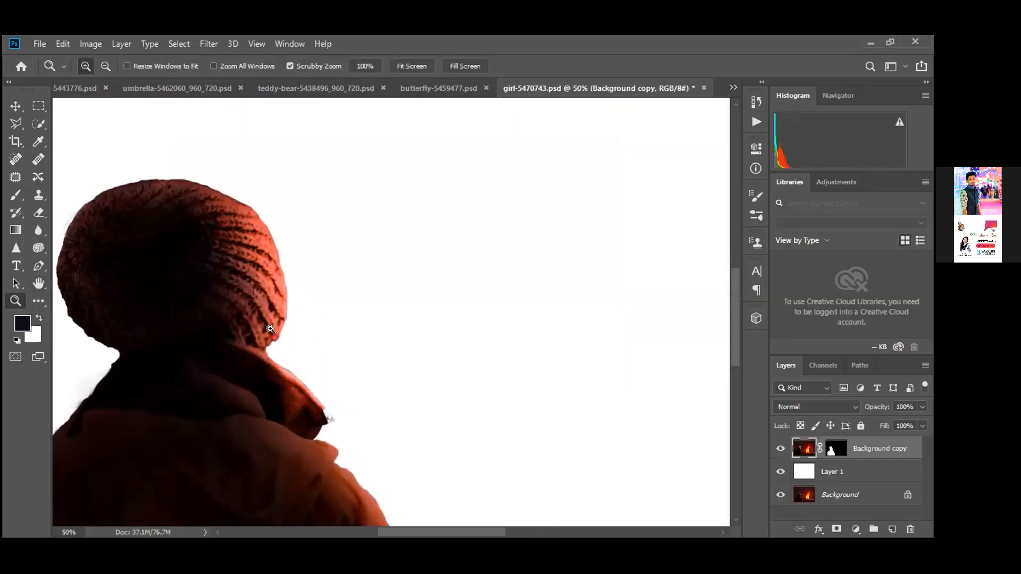
key(h)
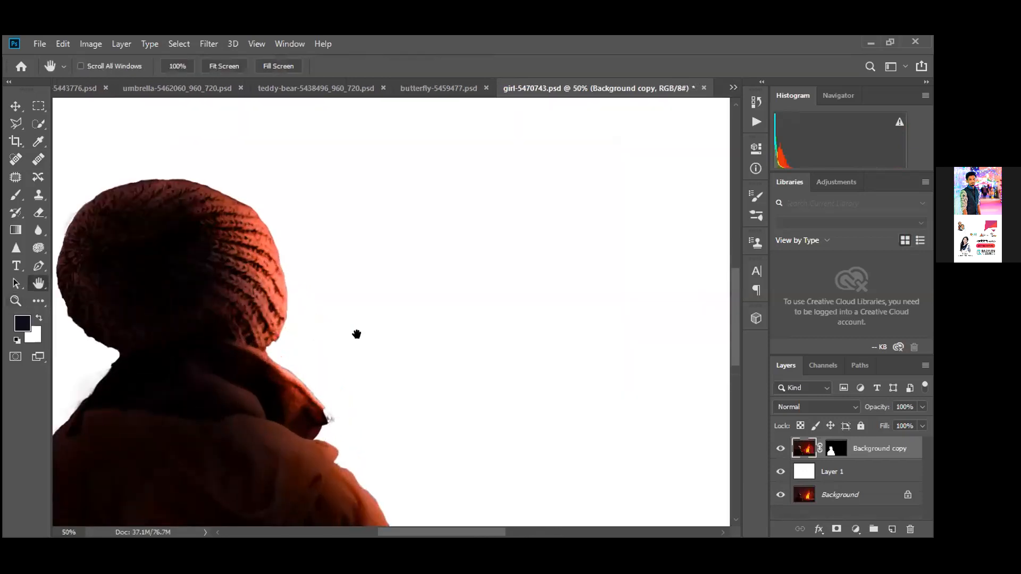
drag(308, 335, 402, 265)
right_click(404, 267)
click(412, 273)
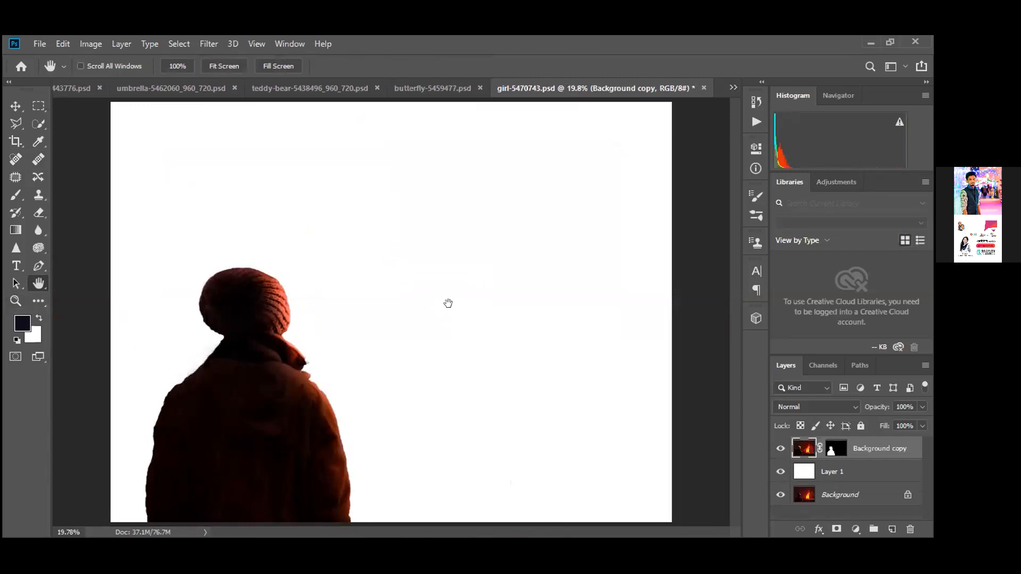
click(781, 472)
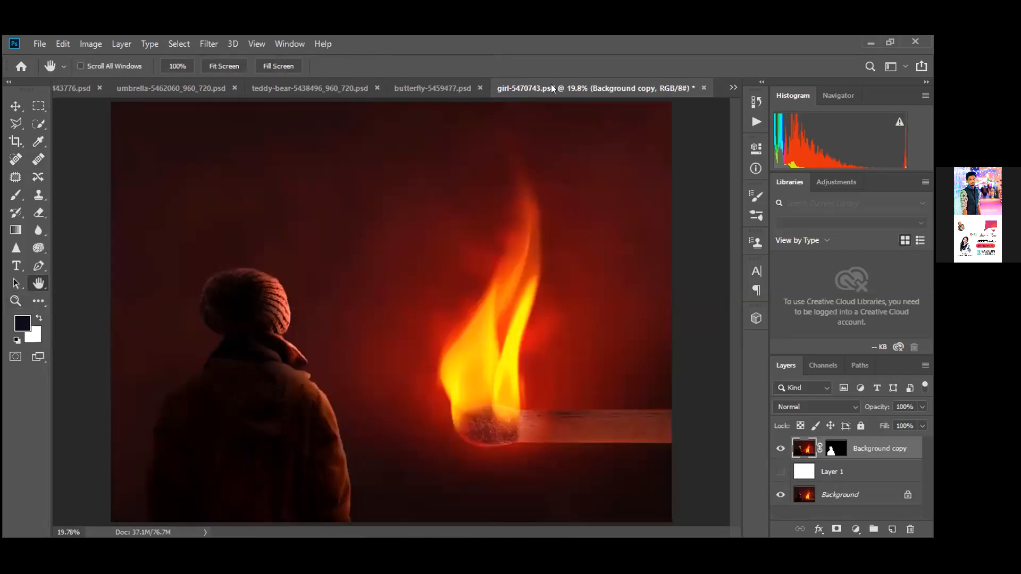
click(733, 88)
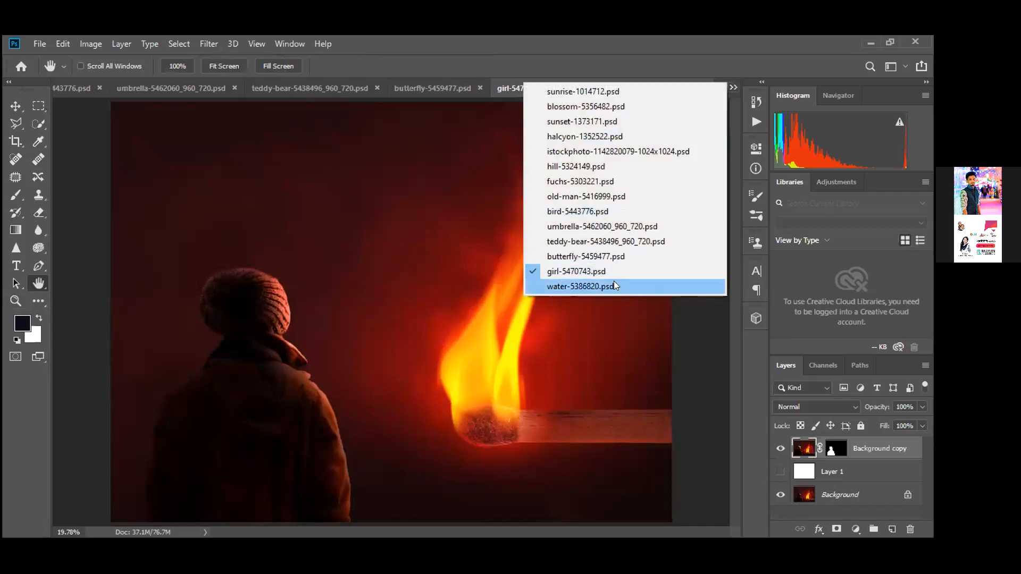
Switch to water-5386820.psd and zoom to 100% on the castle wall
click(587, 286)
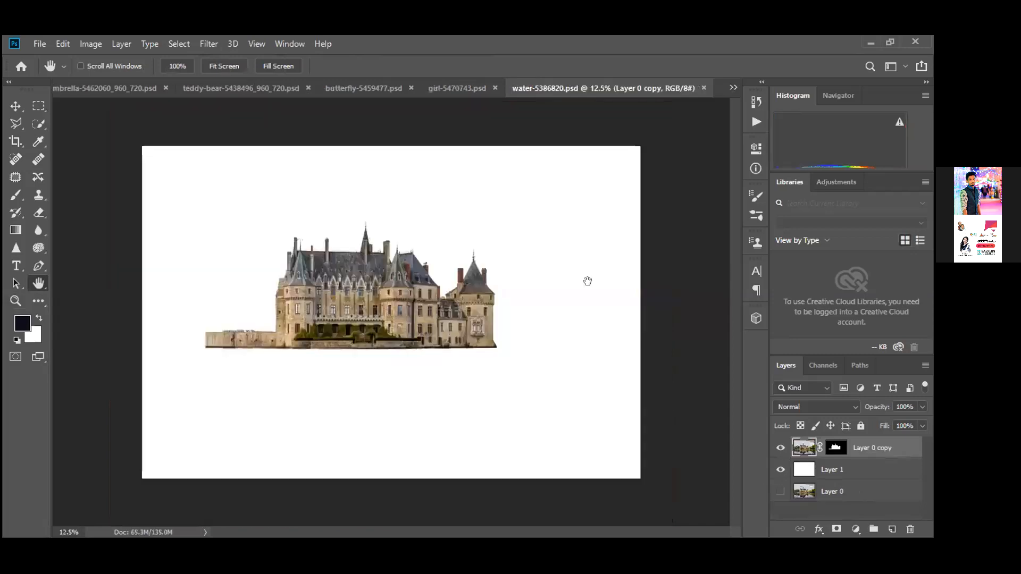
key(z)
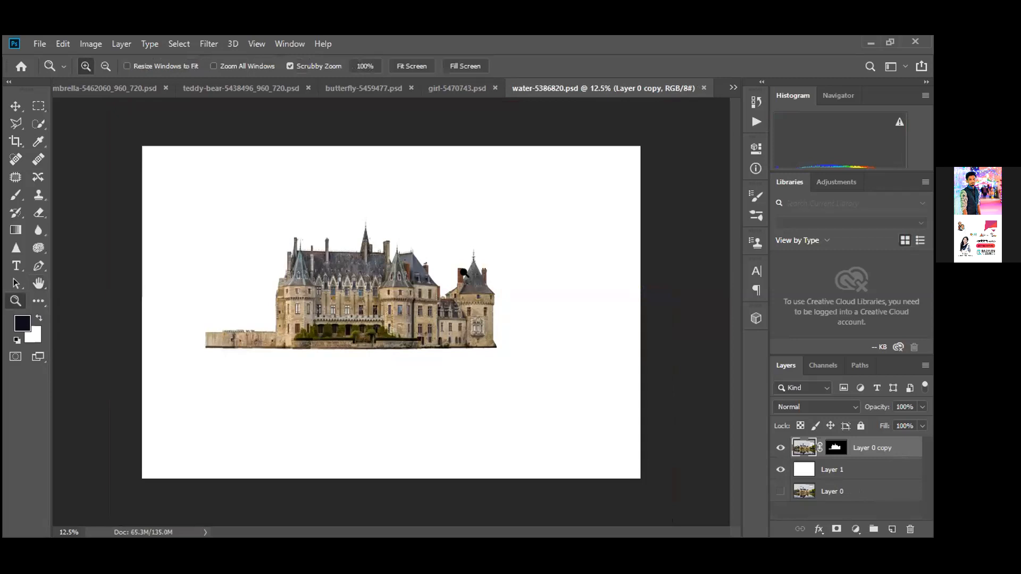
mouse_move(218, 338)
mouse_down()
mouse_move(199, 340)
mouse_move(210, 338)
mouse_up()
drag(350, 327, 403, 327)
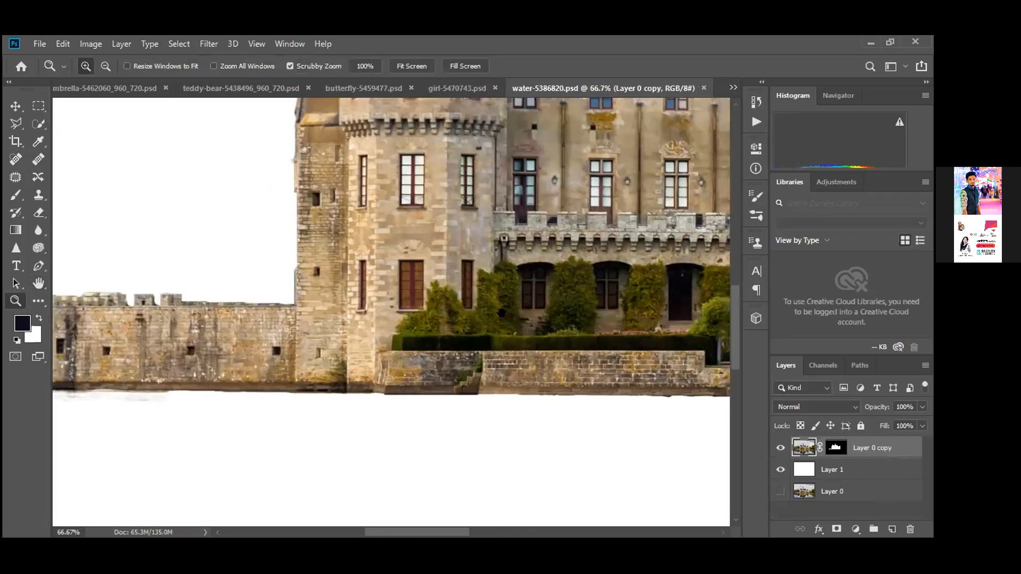
key(ctrl+plus)
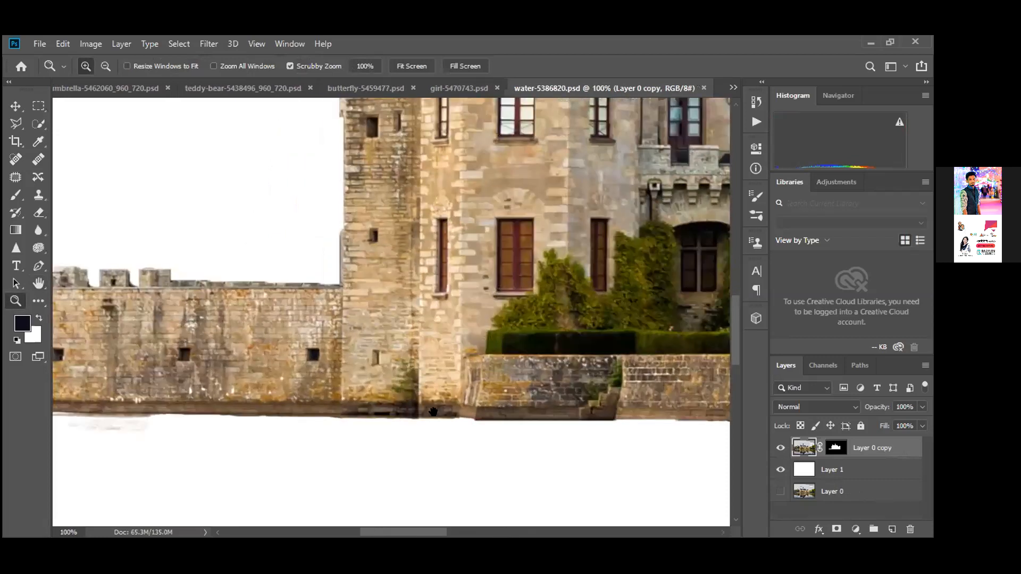
Pan along the long wall, tower, roof and chimneys, then fit the castle image on screen
key(h)
drag(434, 412, 363, 502)
mouse_move(395, 429)
mouse_down()
mouse_move(392, 480)
mouse_move(465, 526)
mouse_up()
drag(628, 397, 400, 522)
drag(391, 466, 281, 447)
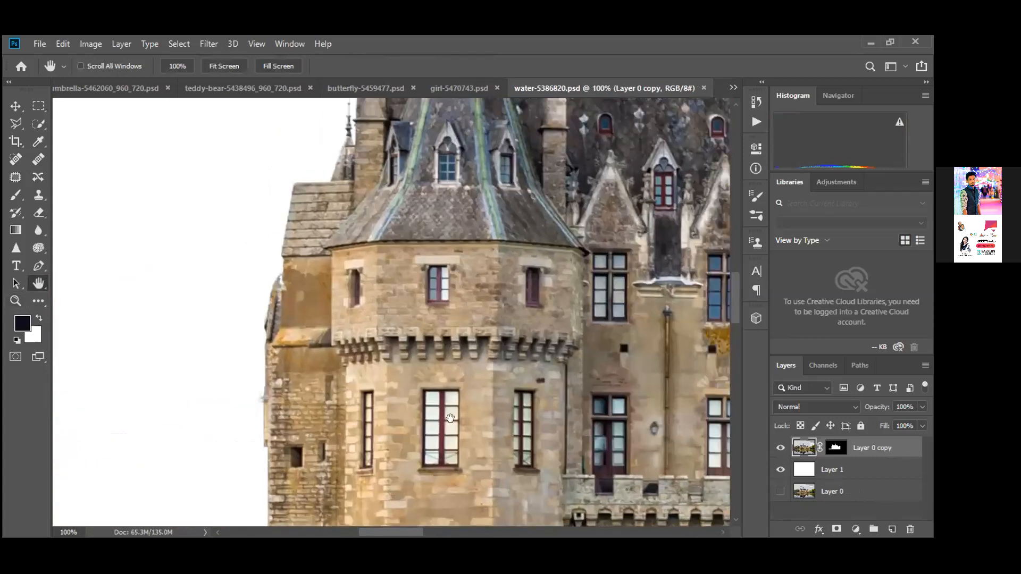
drag(283, 146, 205, 285)
drag(256, 257, 408, 227)
drag(421, 269, 413, 233)
right_click(413, 233)
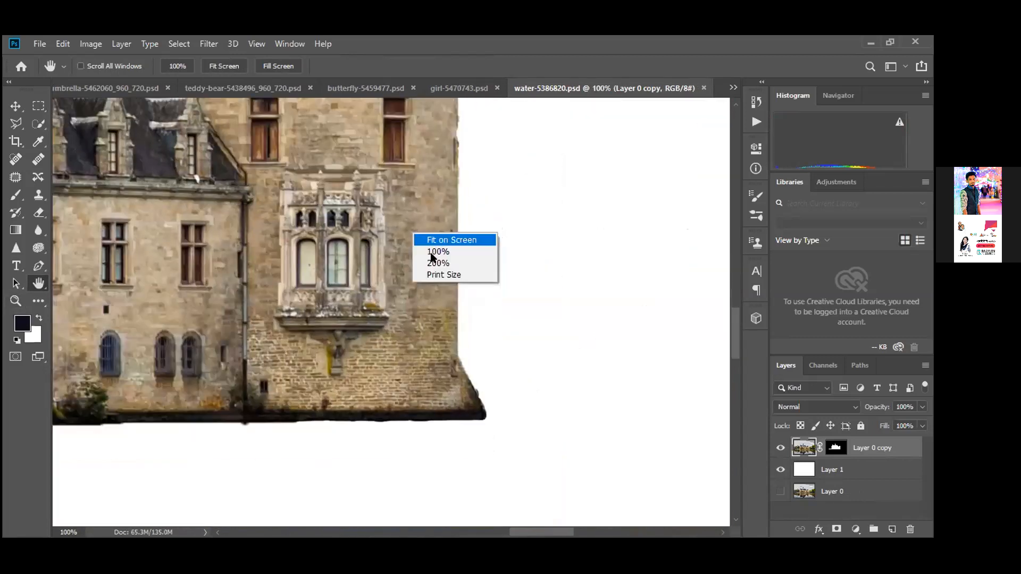
right_click(434, 254)
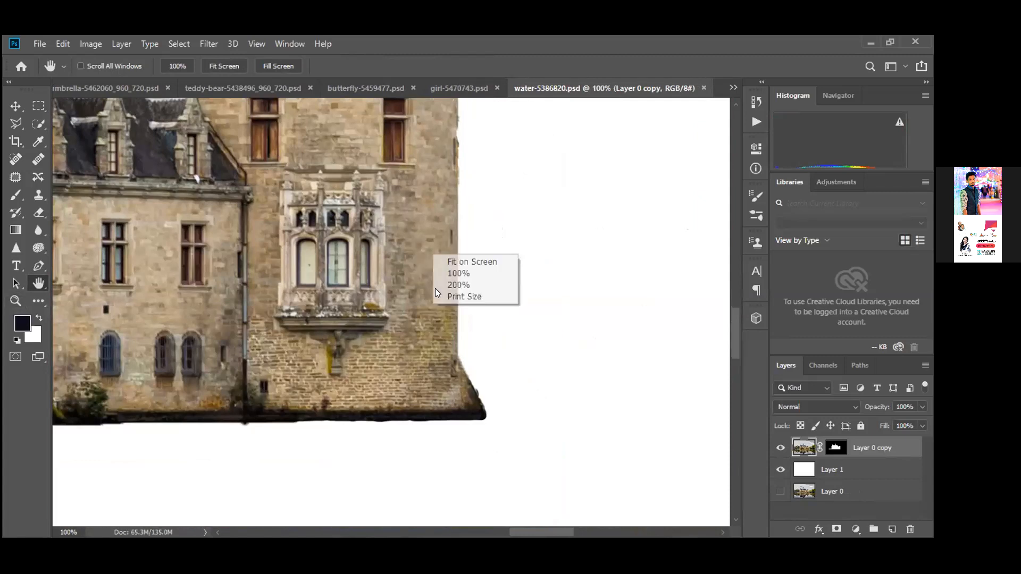
click(447, 261)
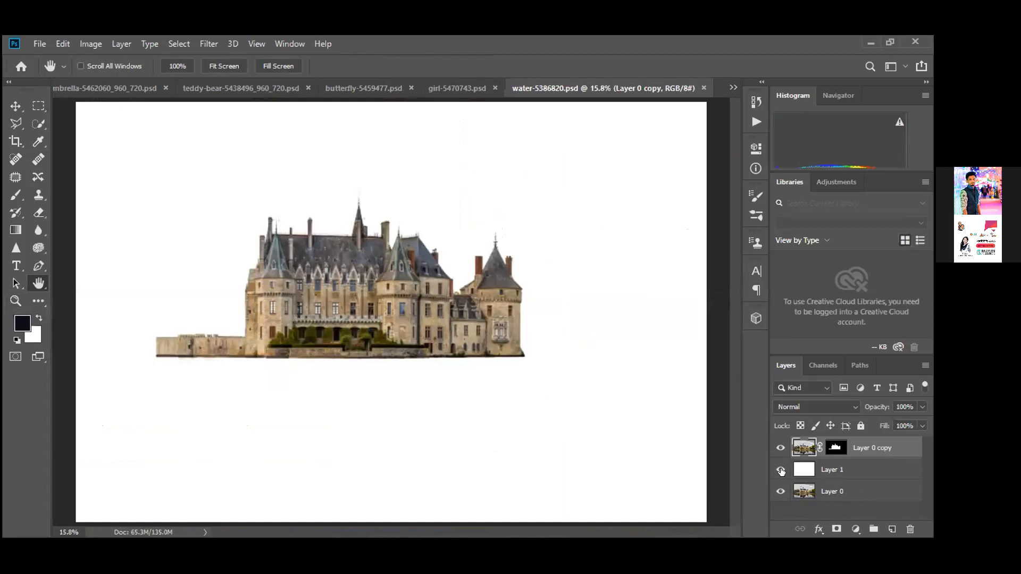
Hide Layer 1's white fill to reveal the castle in its lakeside photo
click(780, 470)
click(780, 470)
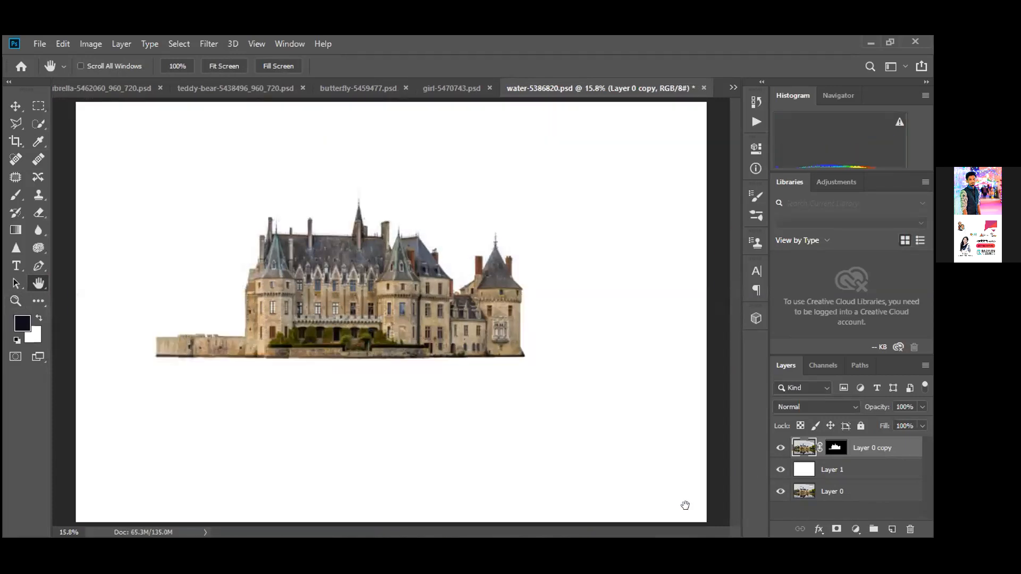
click(780, 474)
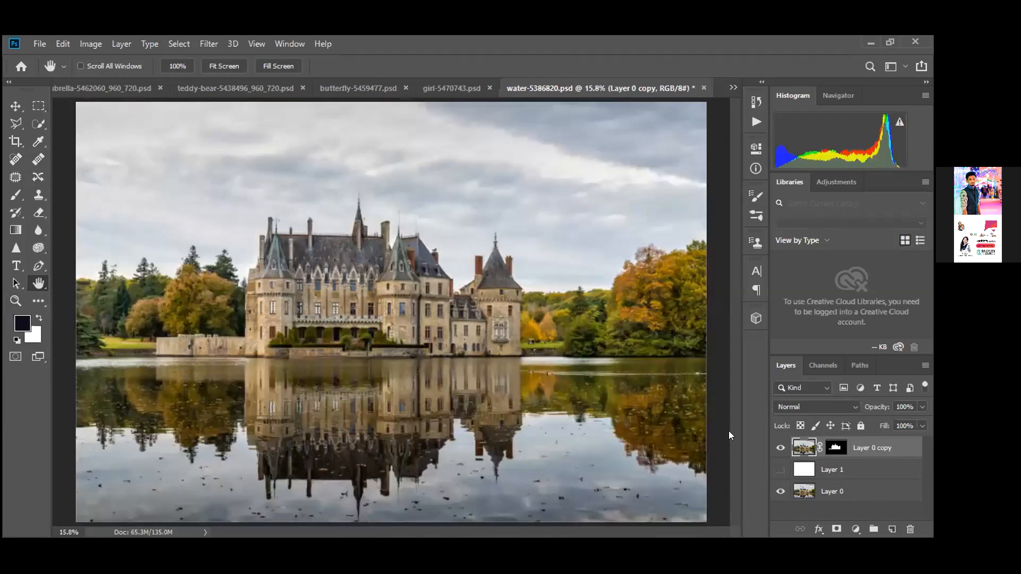
Zoom in on the castle roofline and pan to the central part of the castle
key(z)
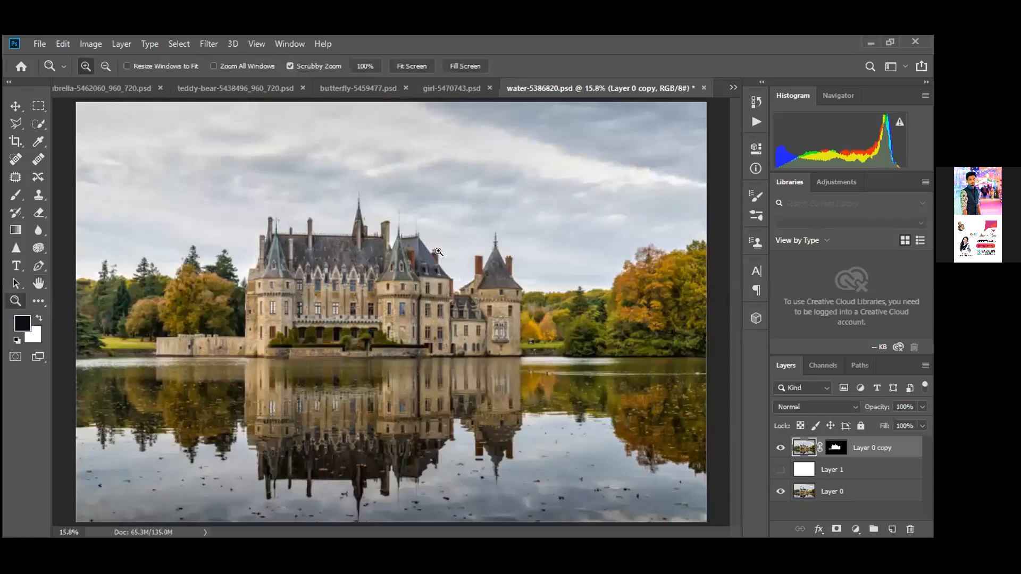
click(440, 257)
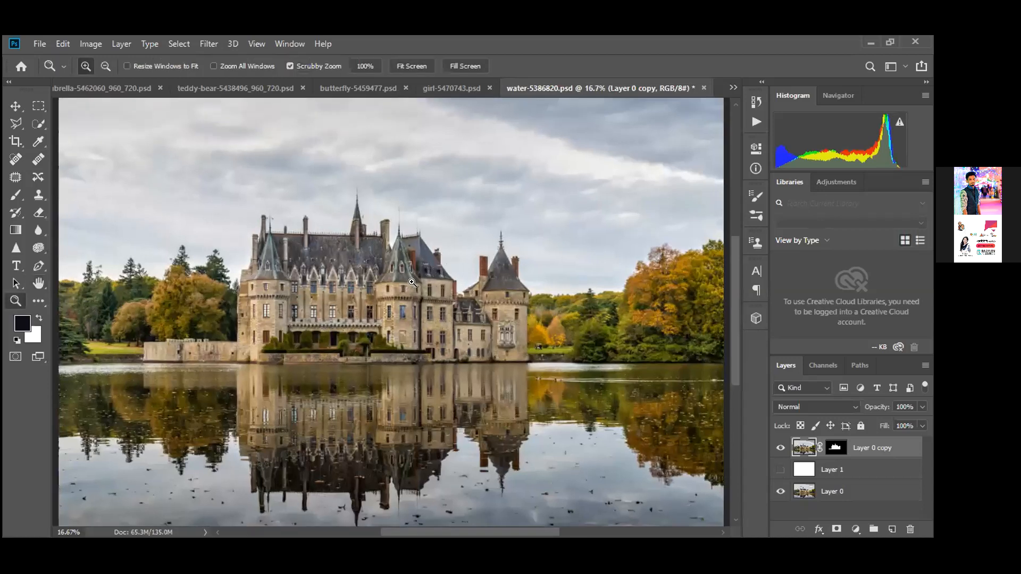
click(412, 282)
click(412, 282)
click(412, 282)
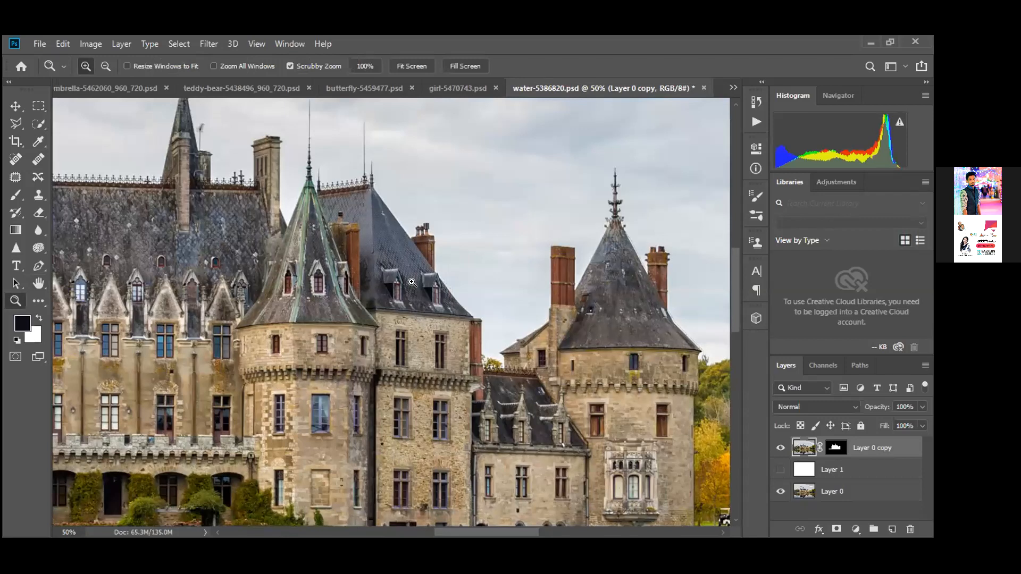
key(h)
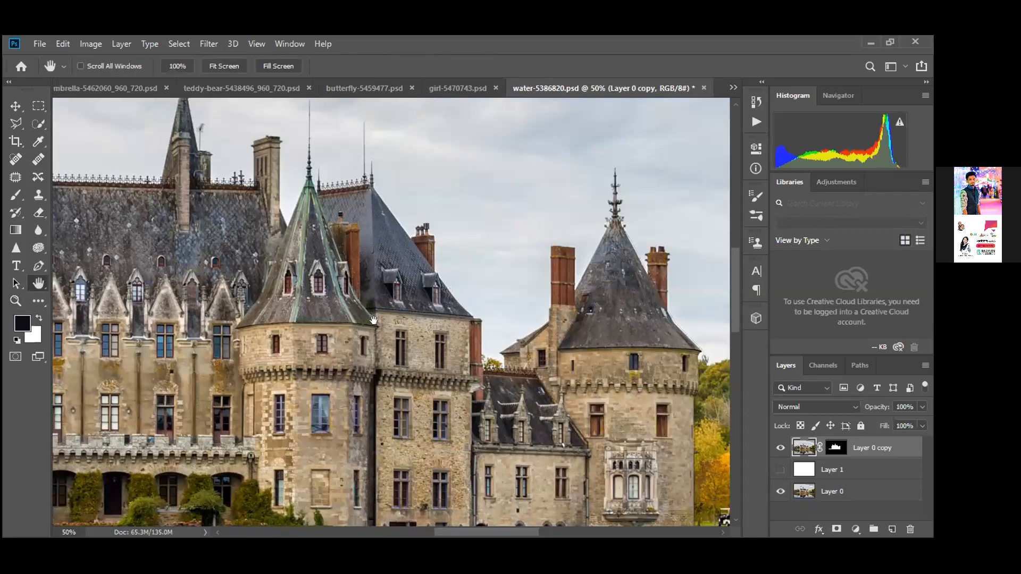
drag(217, 284, 557, 305)
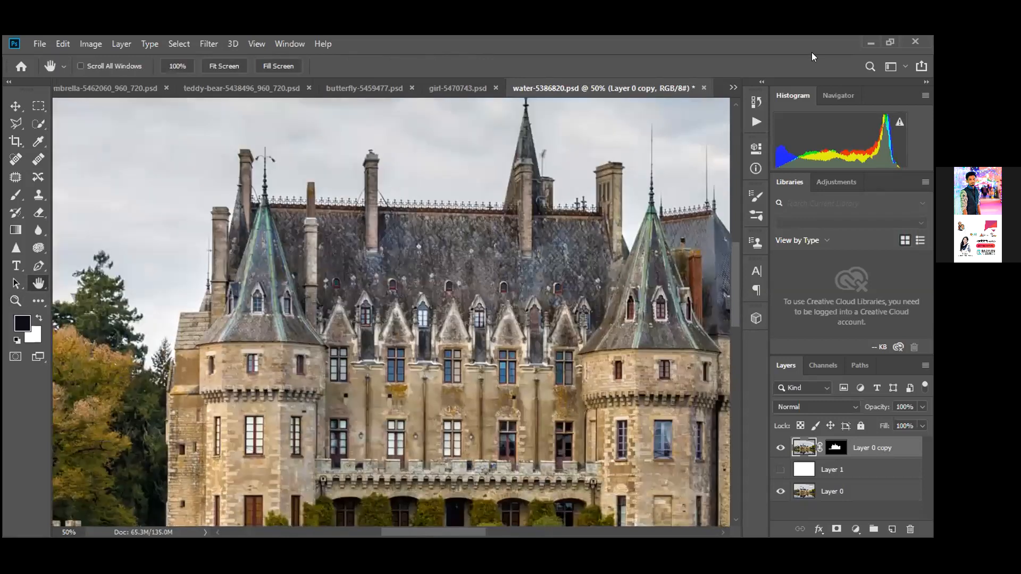
click(733, 87)
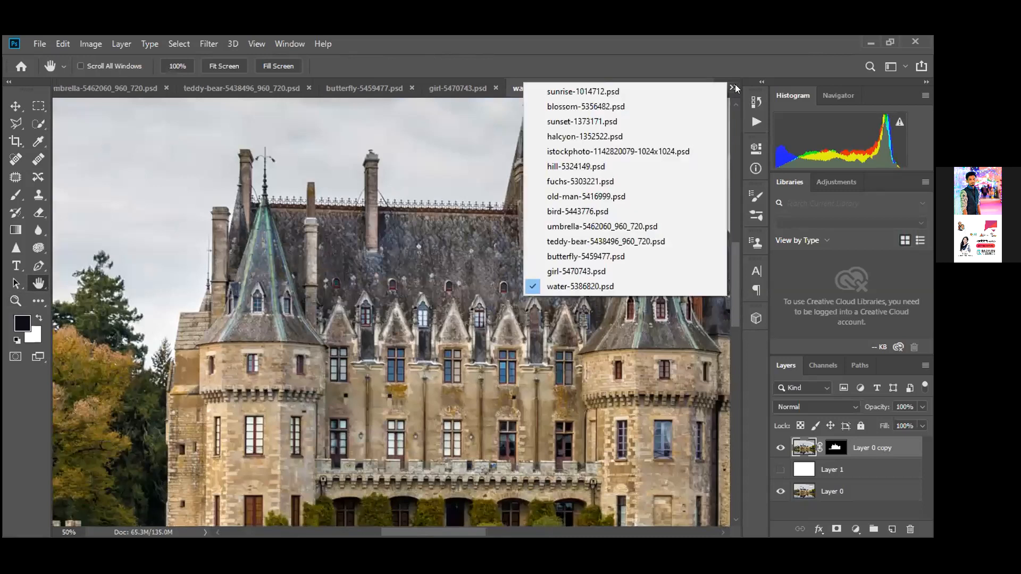
click(734, 85)
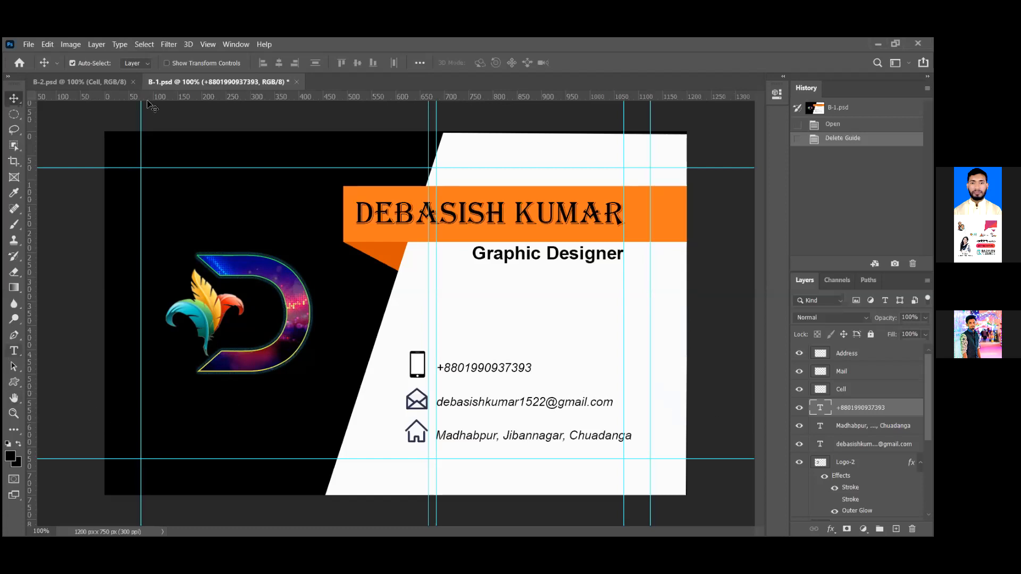
On B-2.psd, nudge the phone and envelope icons up a few pixels, then select the Address layer
click(93, 81)
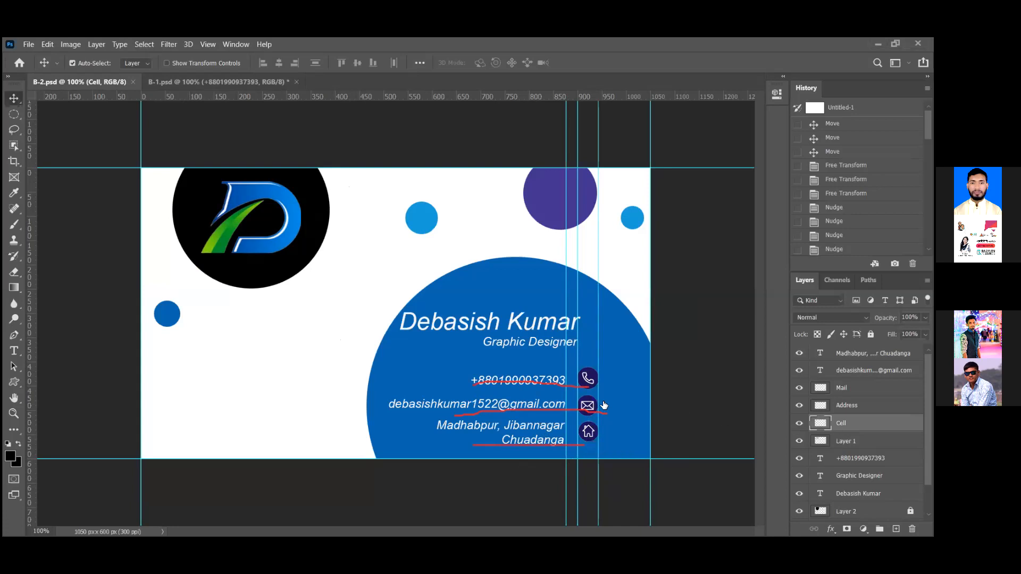
key(Left)
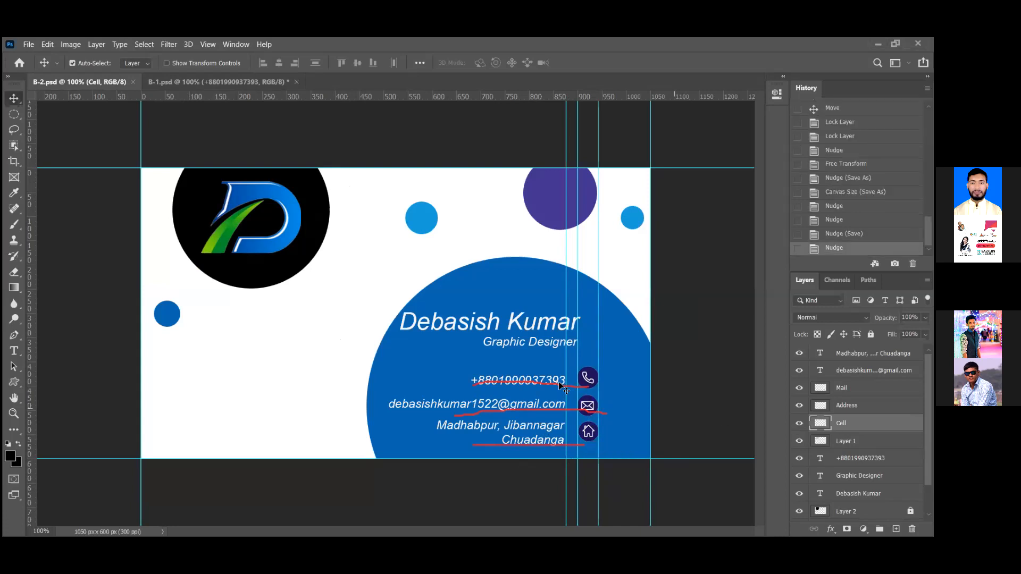
key(Up)
key(Up)
key(Up)
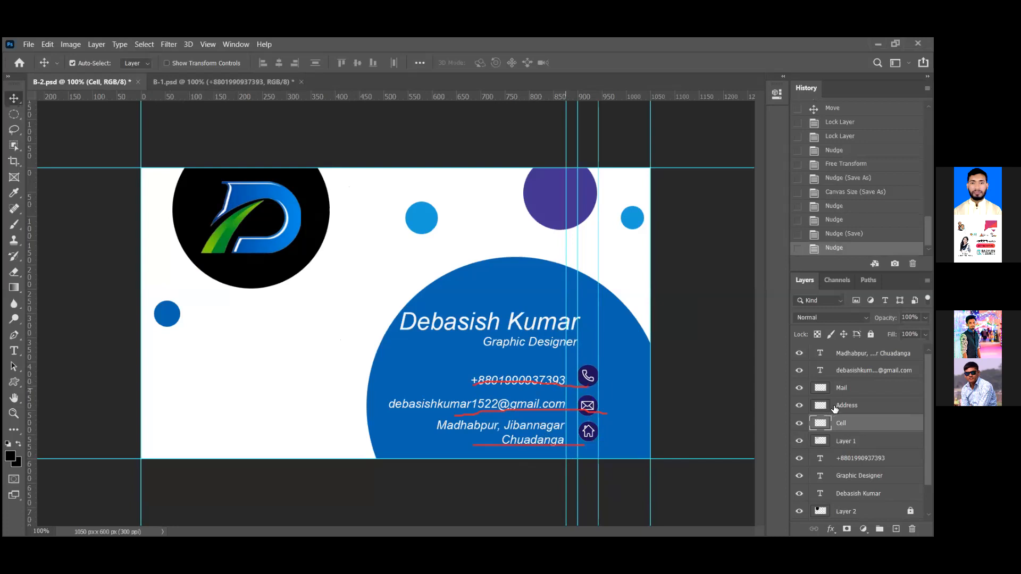
click(813, 395)
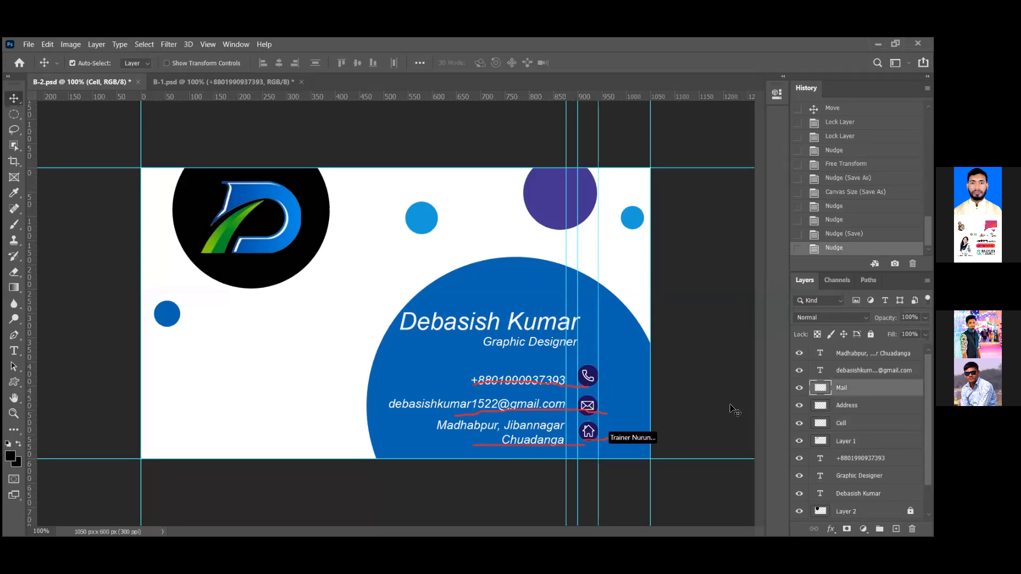
key(Up)
key(Up)
key(Up)
key(Up)
key(Up)
key(Up)
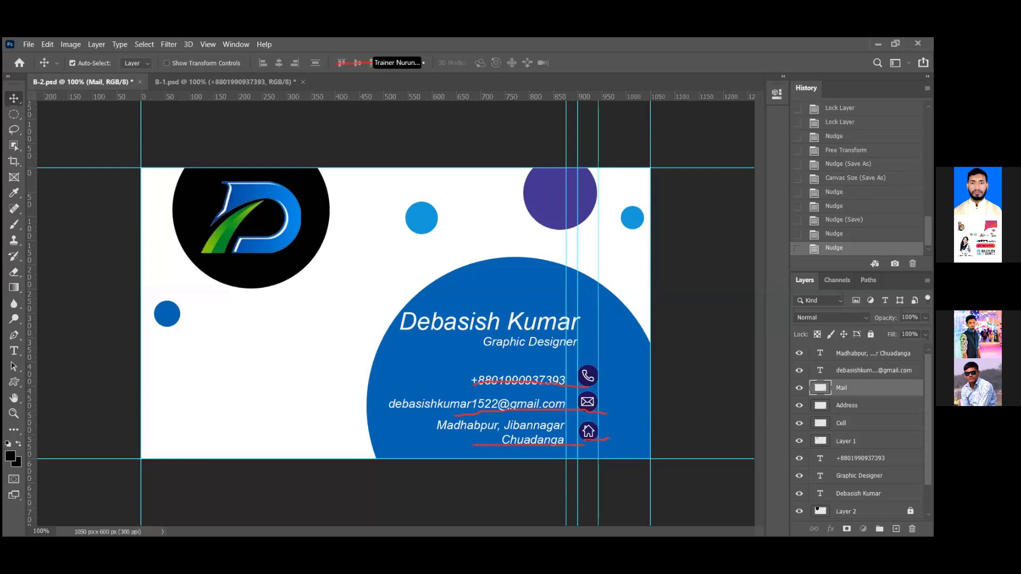
click(847, 405)
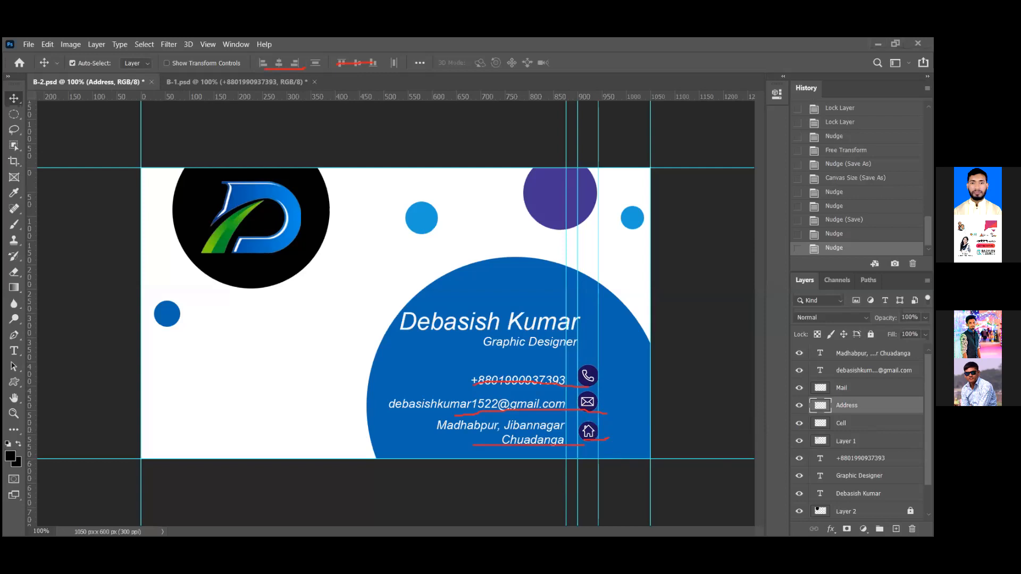
Back on B-1.psd, select the e-mail text layer and pick the Horizontal Type Tool
click(174, 81)
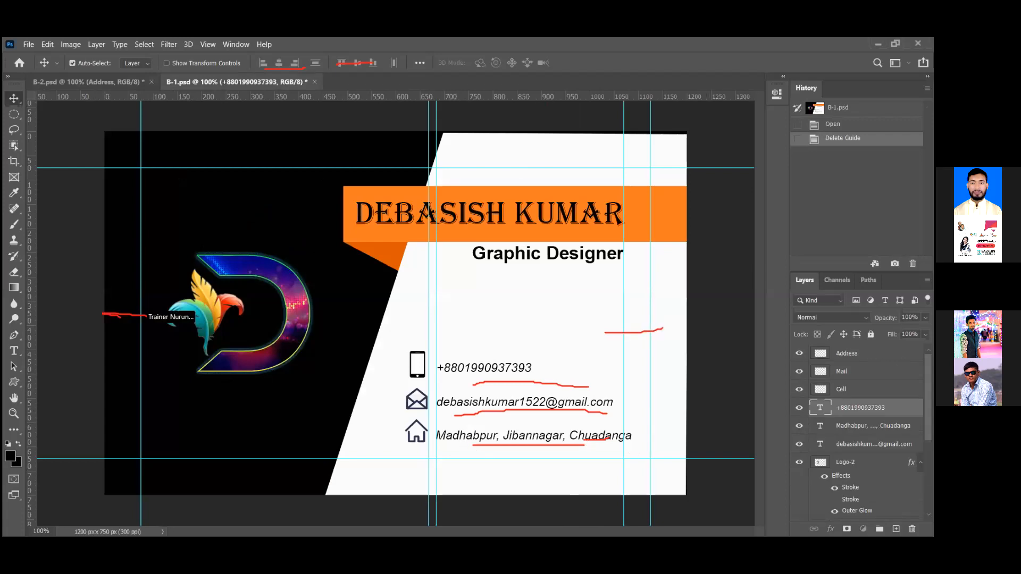
click(426, 407)
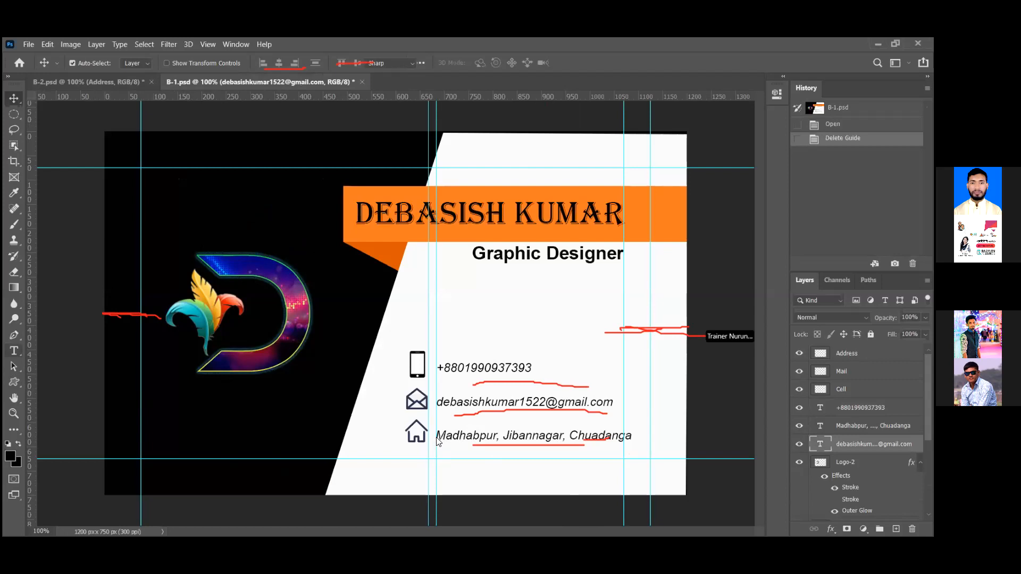
click(13, 350)
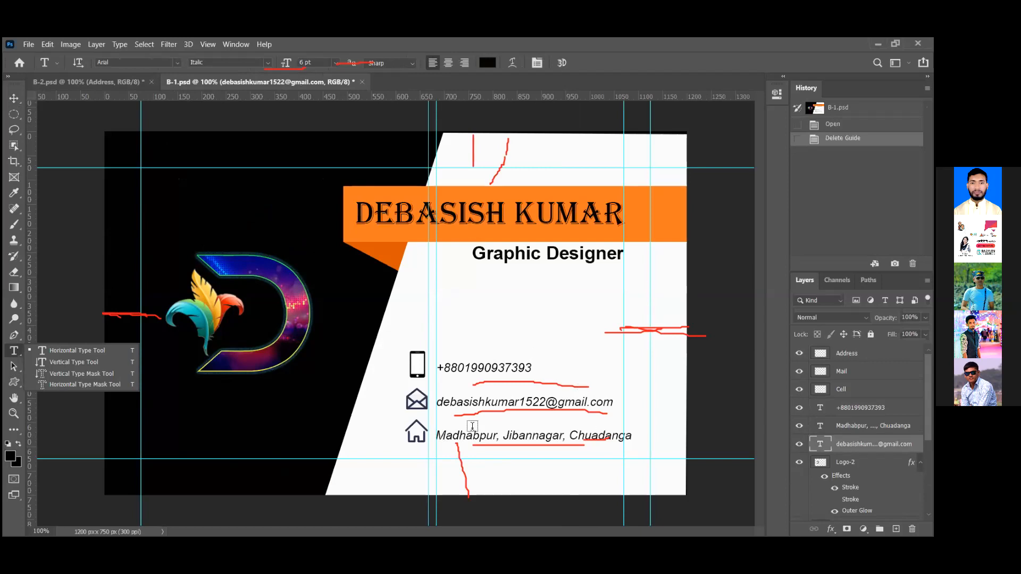
Change the address line's font style from italic to Arial Bold and commit the edit
click(438, 436)
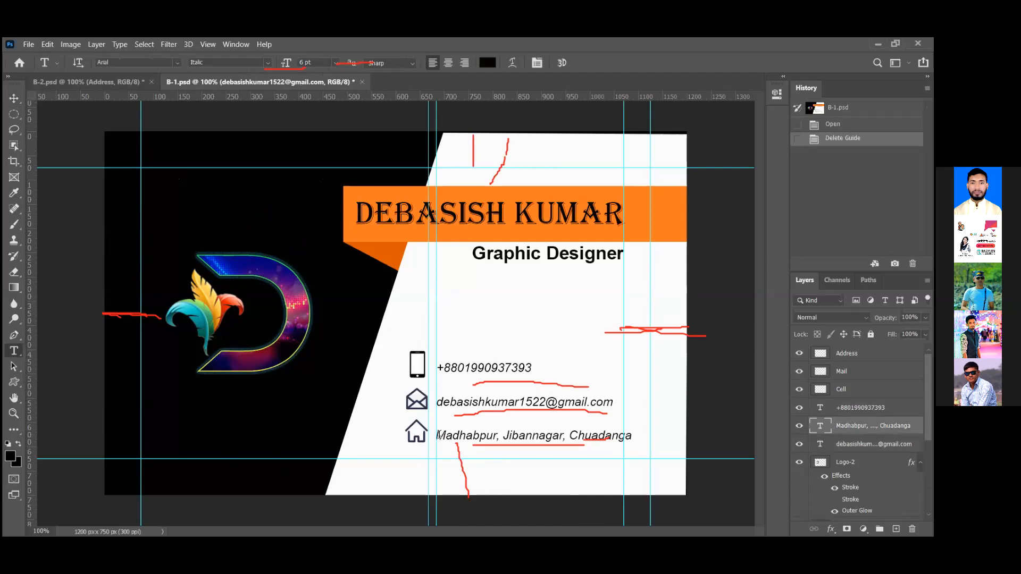
click(439, 436)
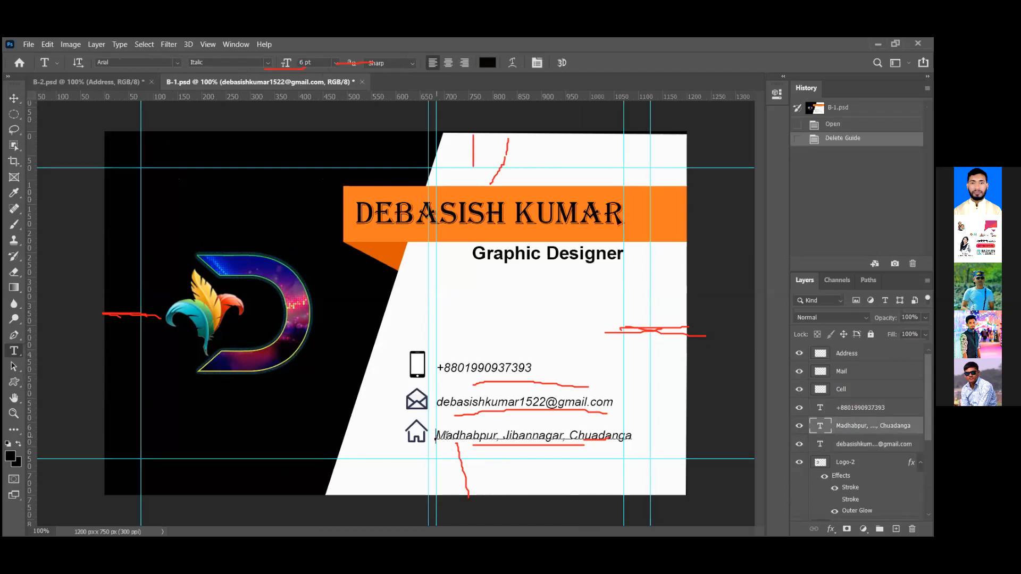
click(632, 436)
key(ctrl+a)
key(ctrl+c)
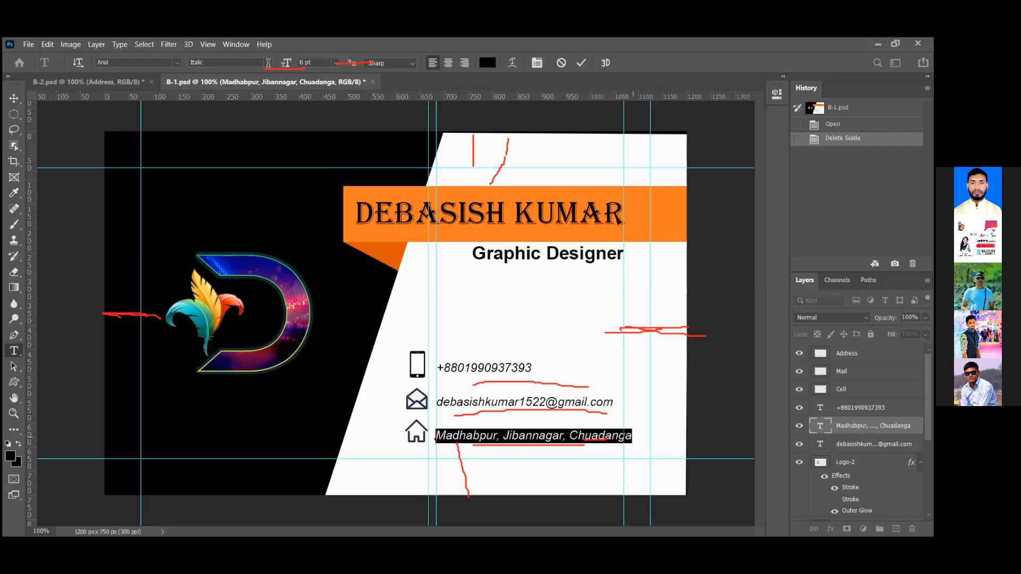
click(269, 68)
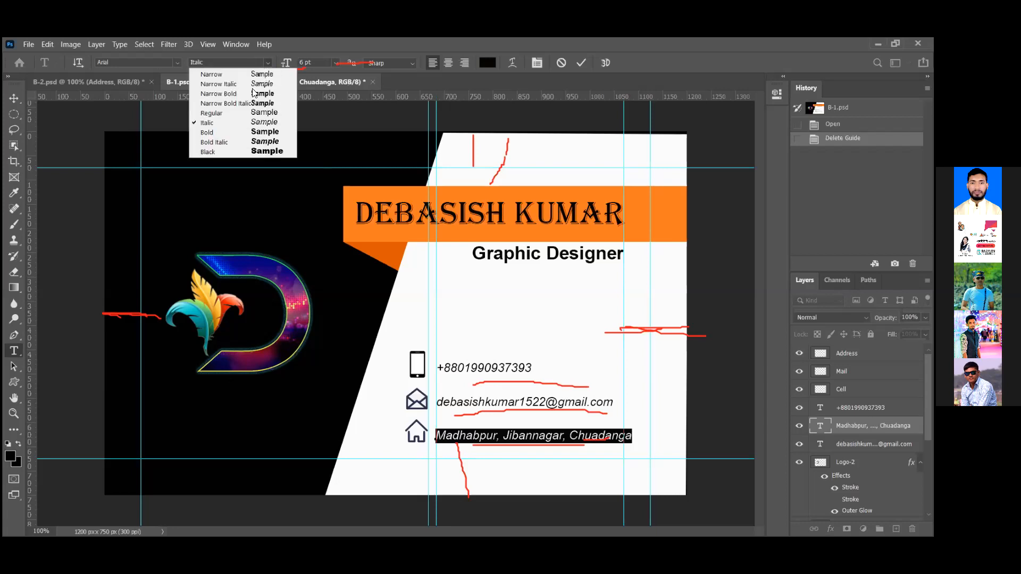
click(237, 135)
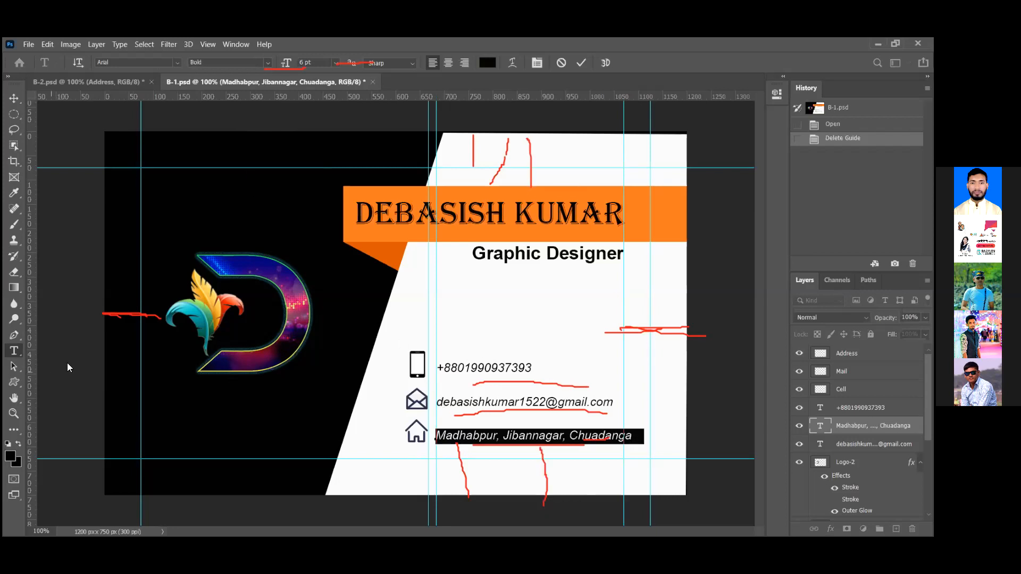
key(BackSpace)
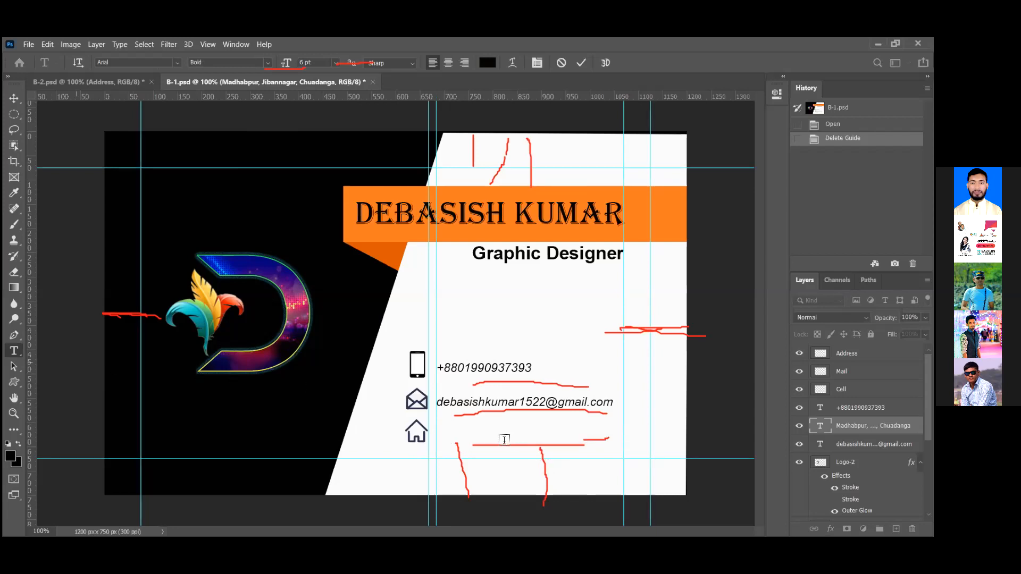
key(ctrl+v)
key(ctrl+Return)
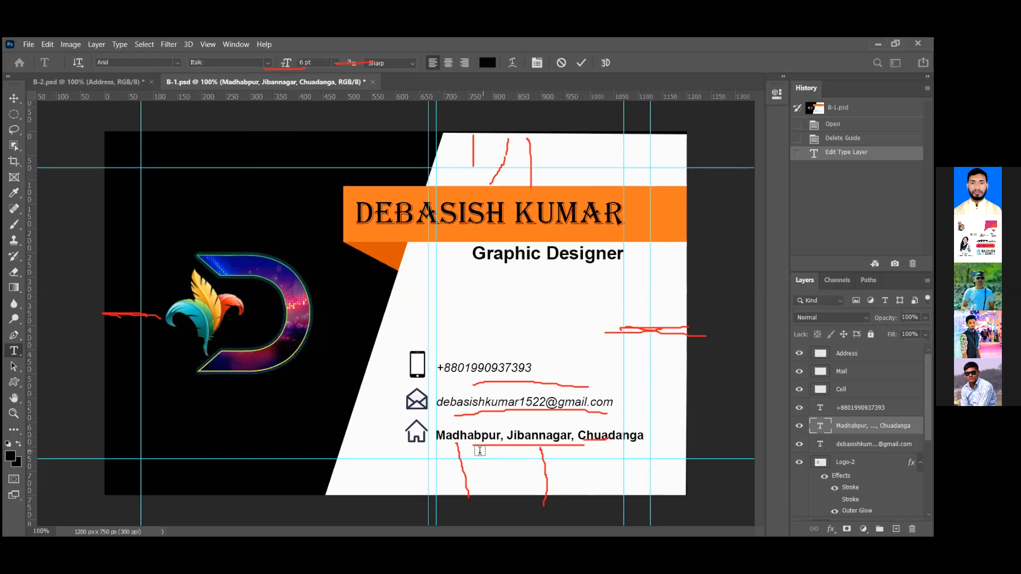
key(ctrl+z)
key(ctrl+shift+z)
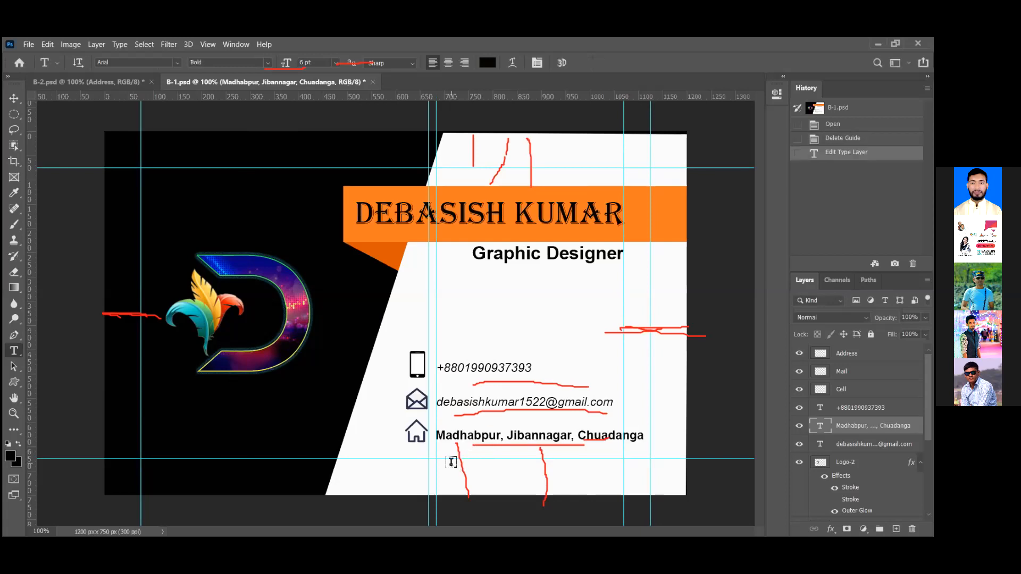
click(438, 403)
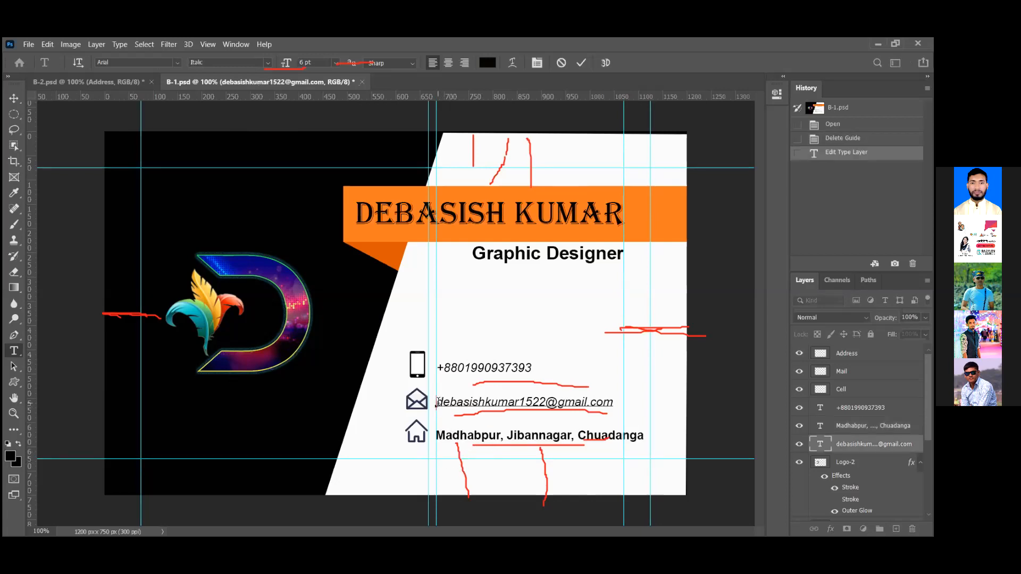
Select the whole e-mail line and switch its font style to Bold
key(ctrl+a)
key(BackSpace)
drag(607, 404, 613, 402)
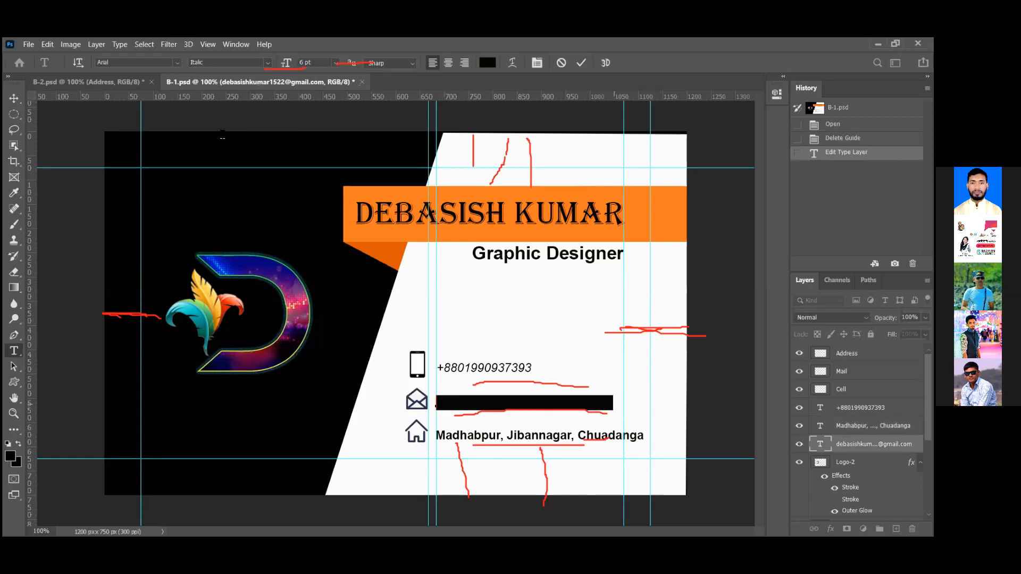
click(265, 60)
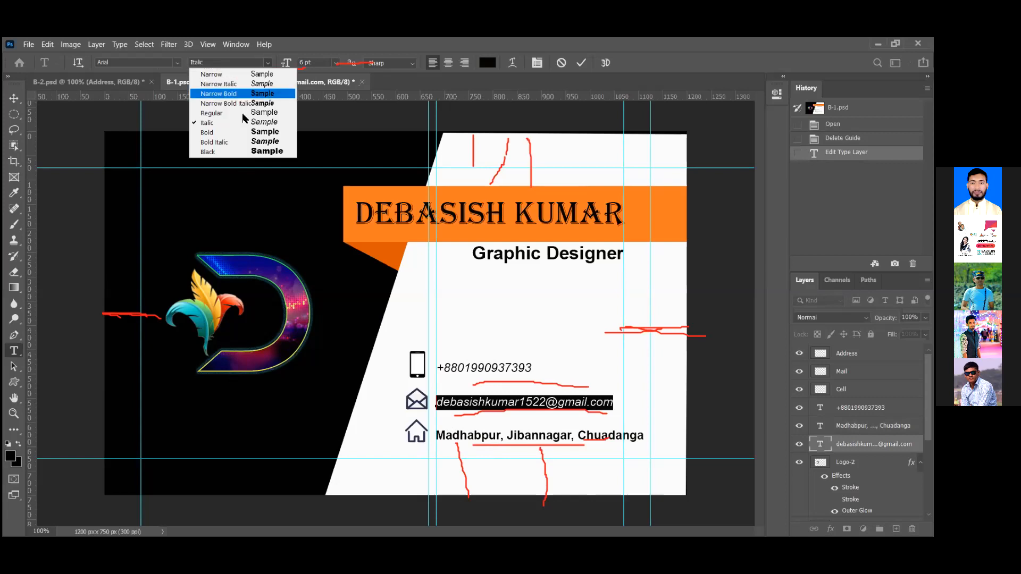
click(239, 130)
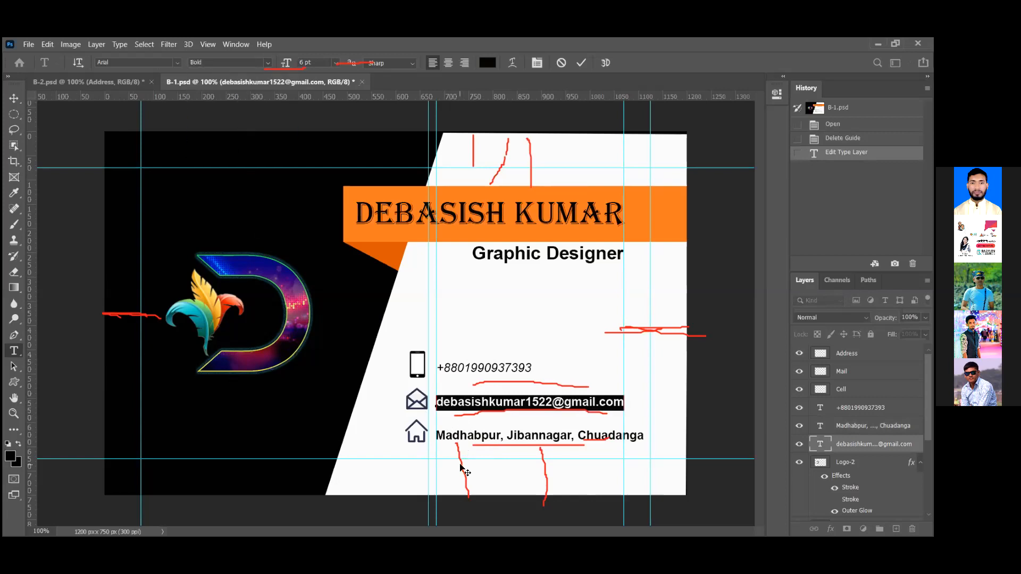
key(Escape)
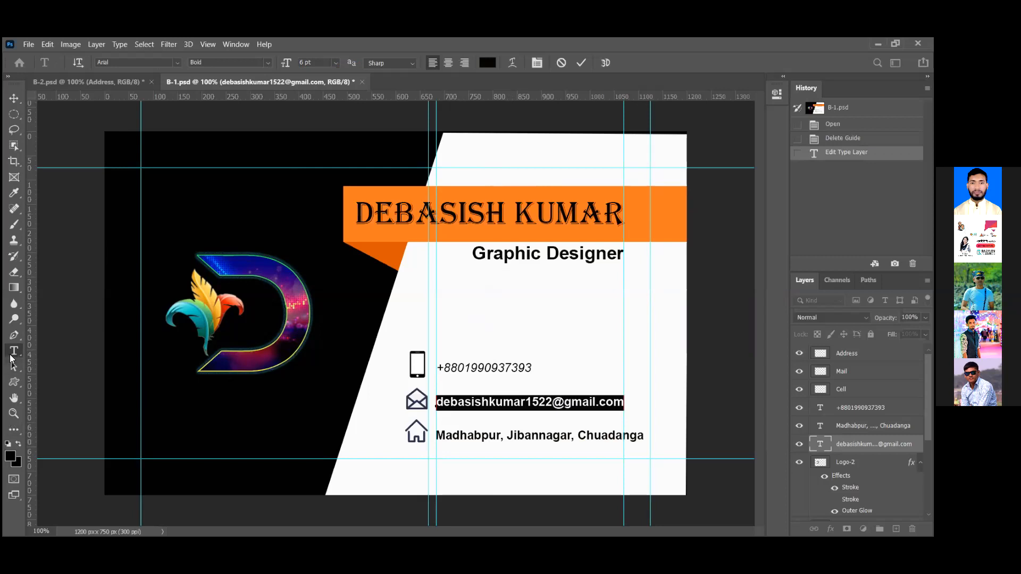
click(445, 219)
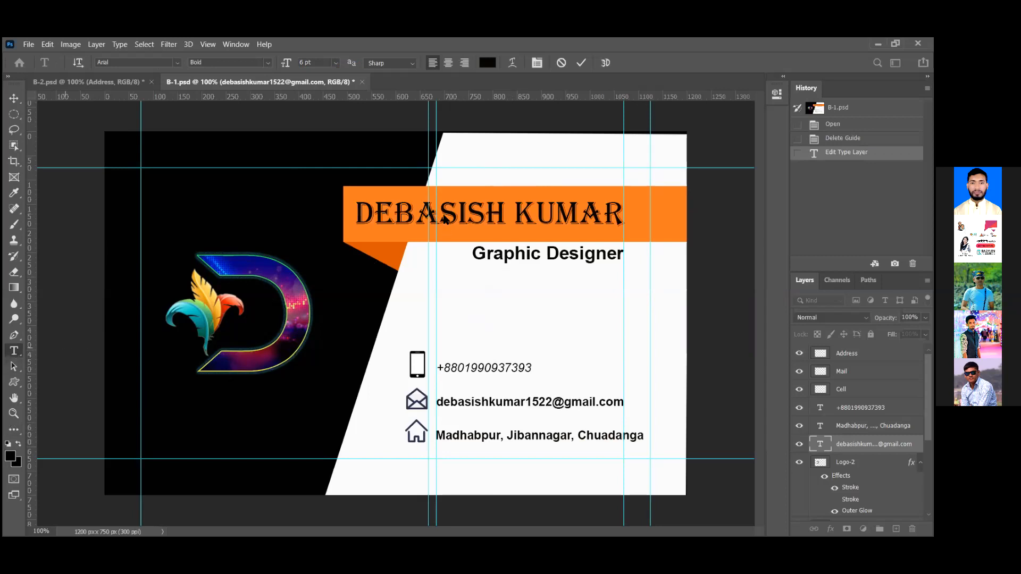
click(362, 216)
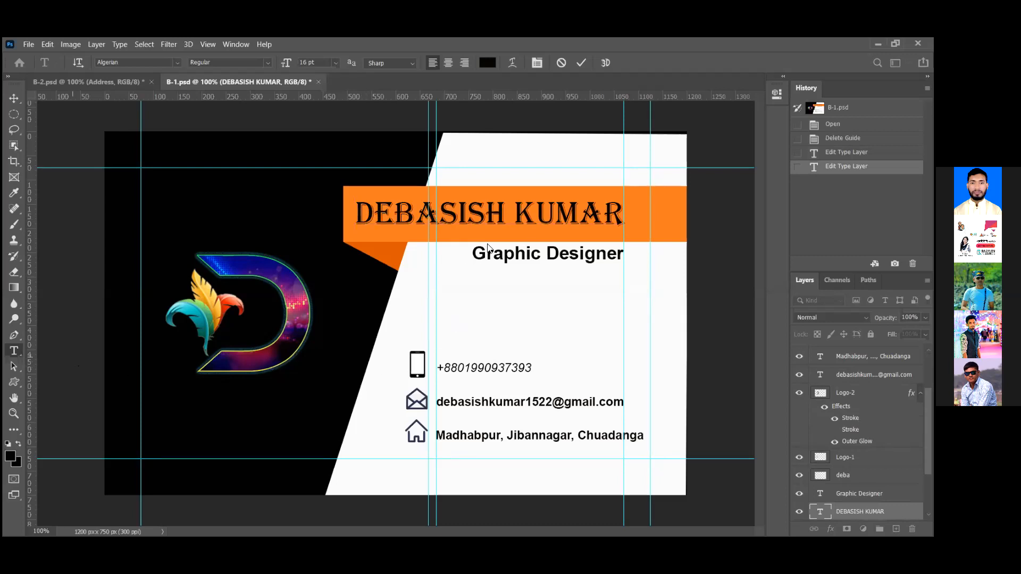
click(487, 248)
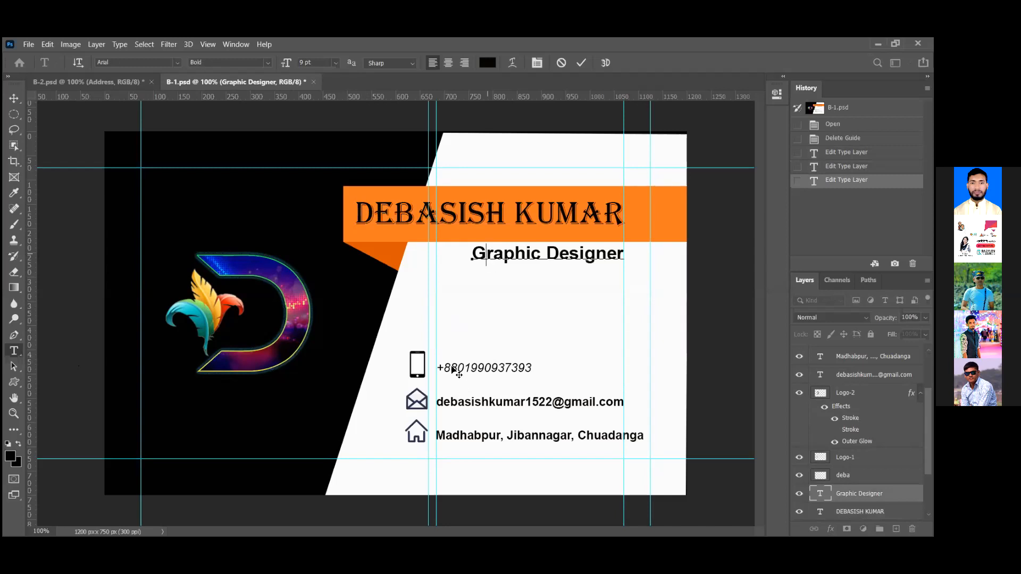
click(314, 366)
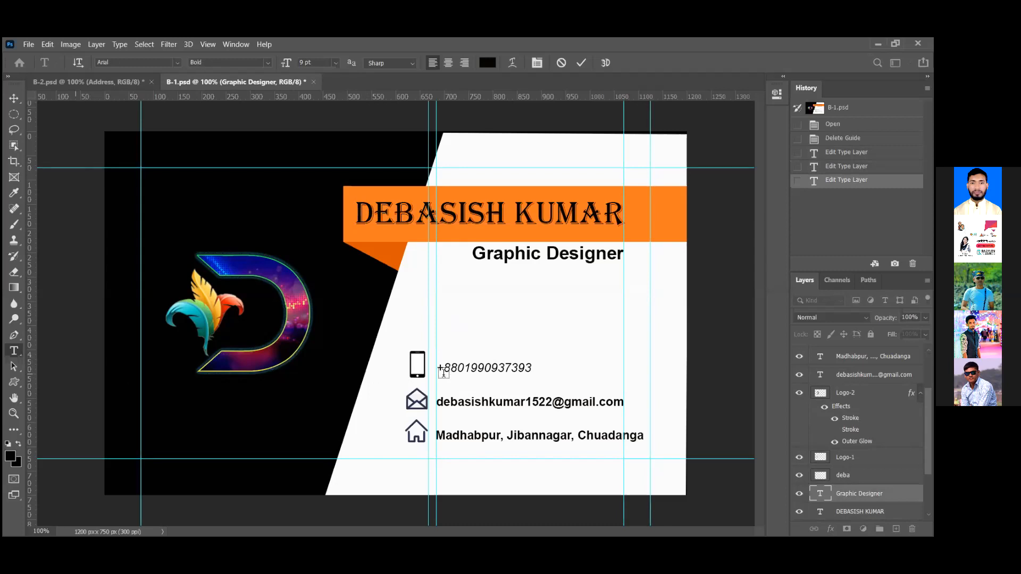
key(ctrl+Return)
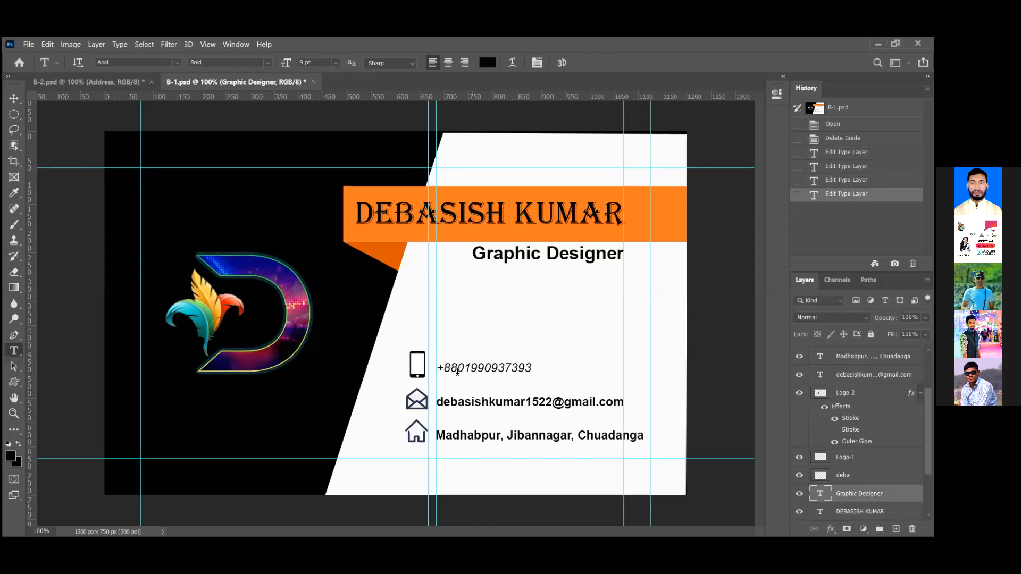
Select the phone number text, set it to Bold and commit the change
click(462, 368)
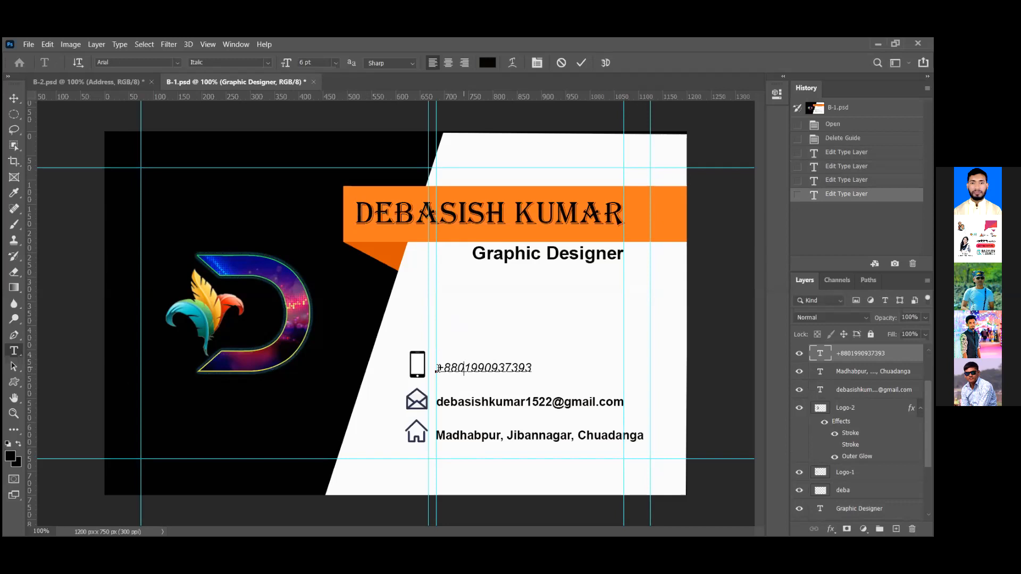
drag(437, 368, 531, 367)
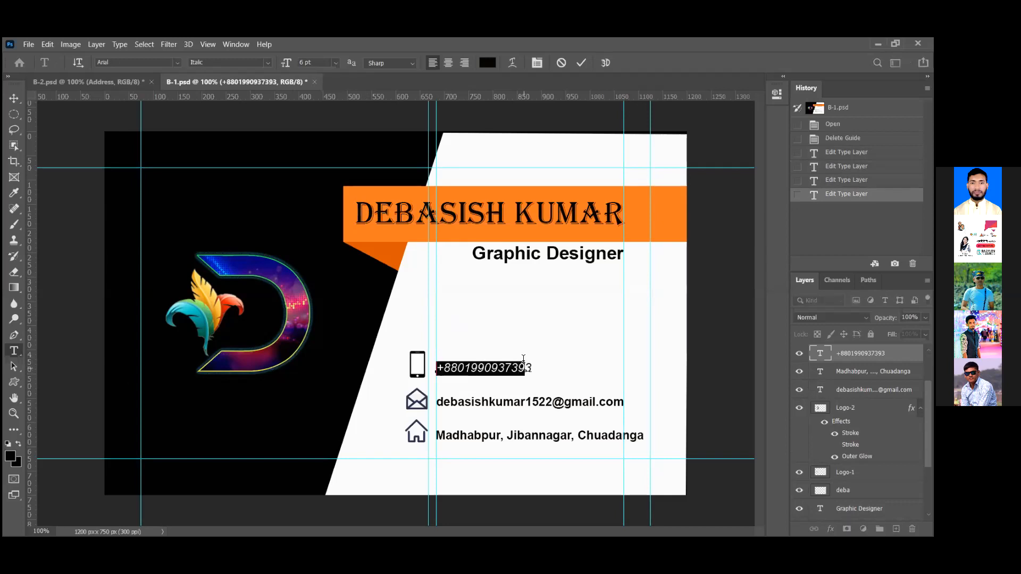
click(267, 62)
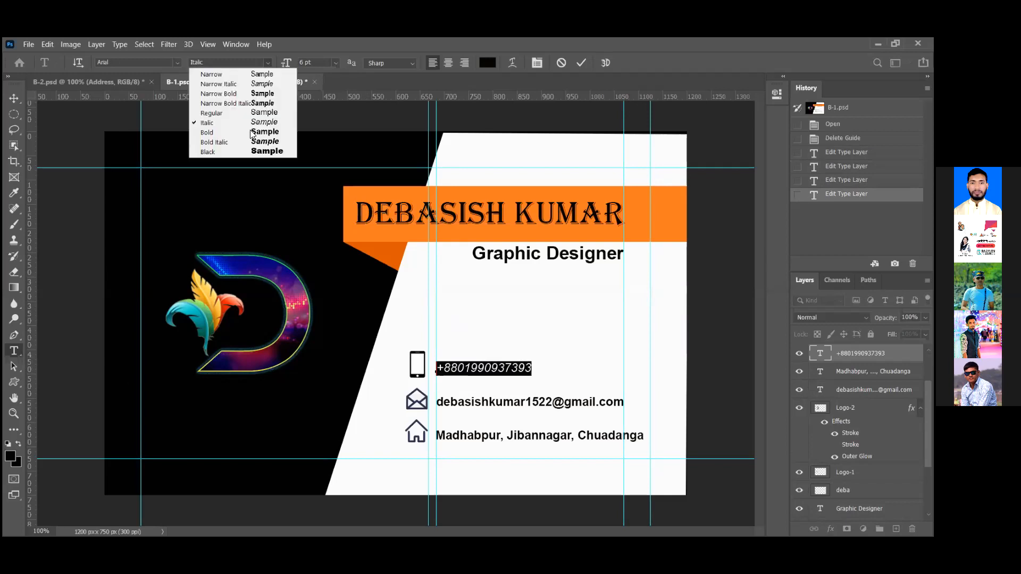
key(Return)
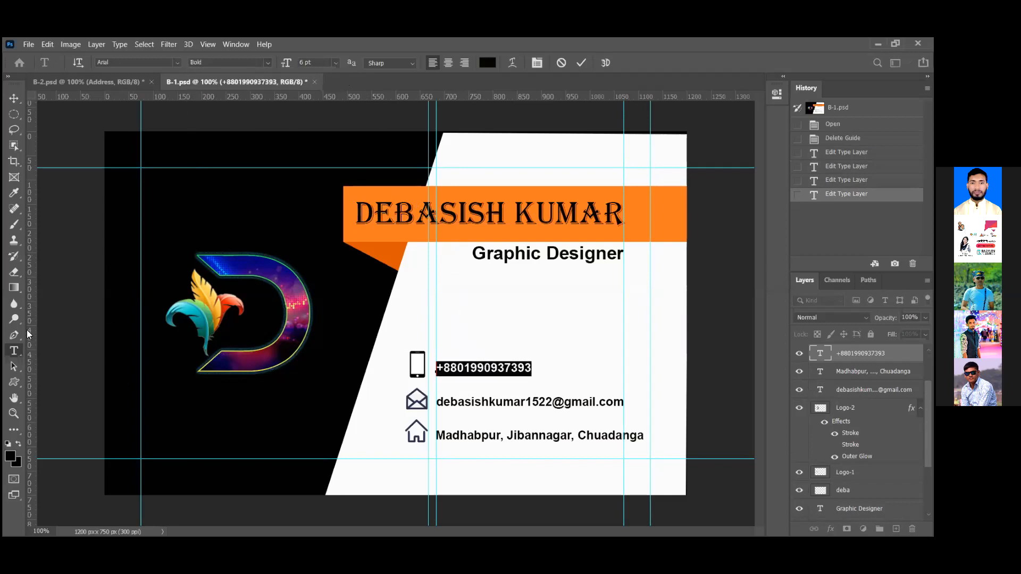
click(129, 414)
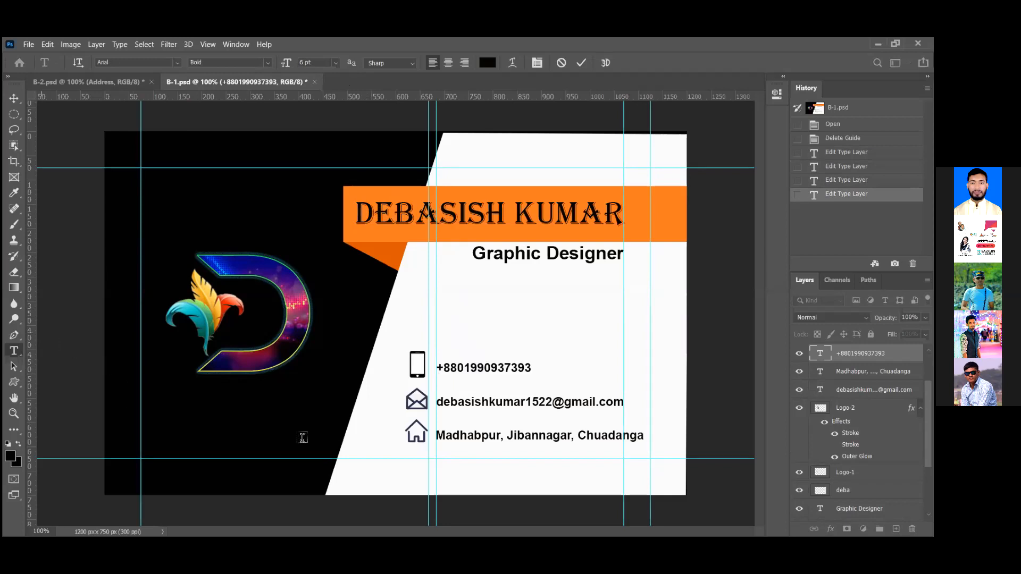
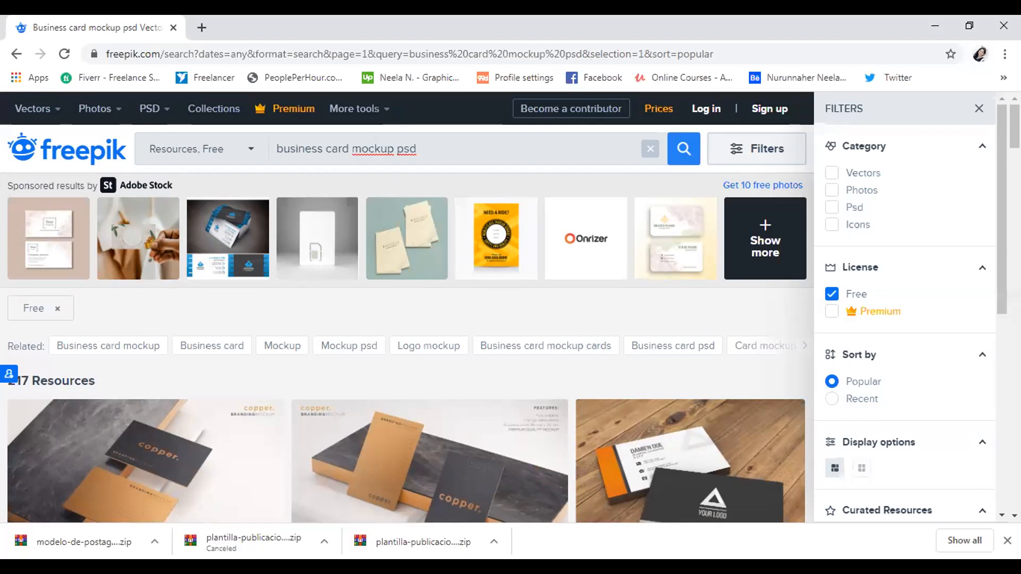
Scroll the Freepik results and open the watercolor business card mockup page
scroll(277, 367, down, 4)
scroll(500, 303, down, 3)
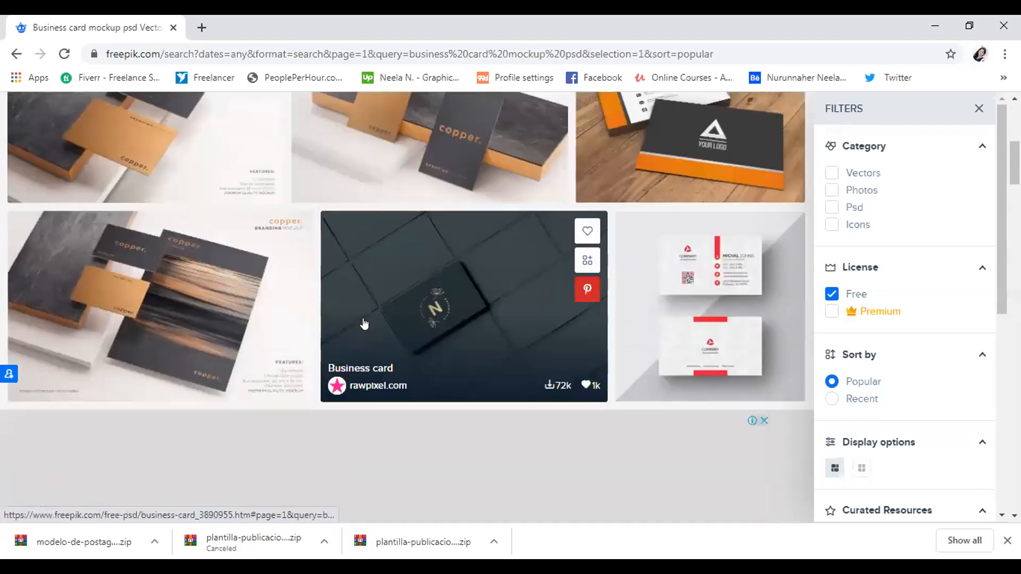
scroll(518, 285, down, 2)
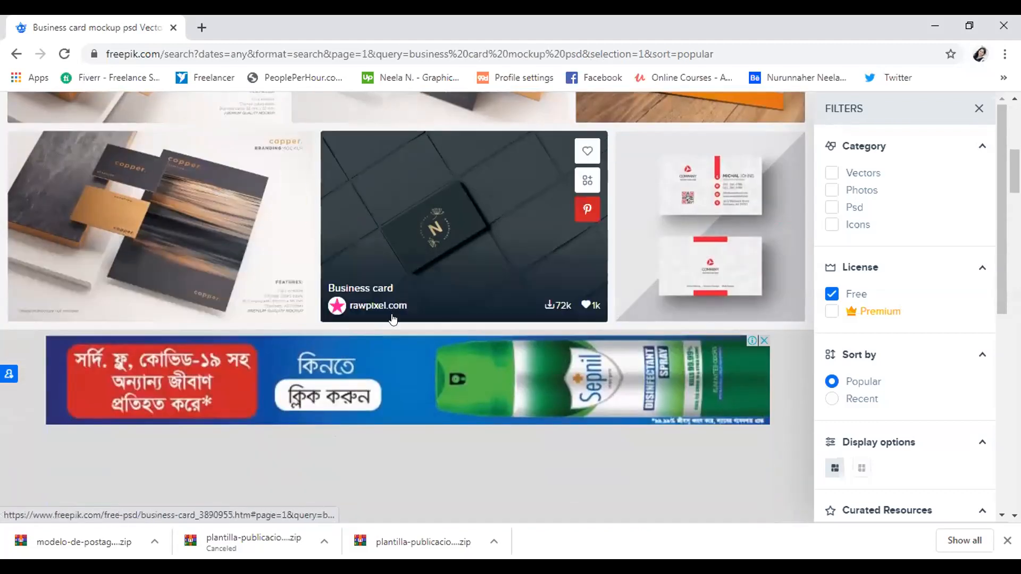
scroll(379, 345, down, 3)
scroll(379, 346, down, 3)
scroll(505, 372, down, 2)
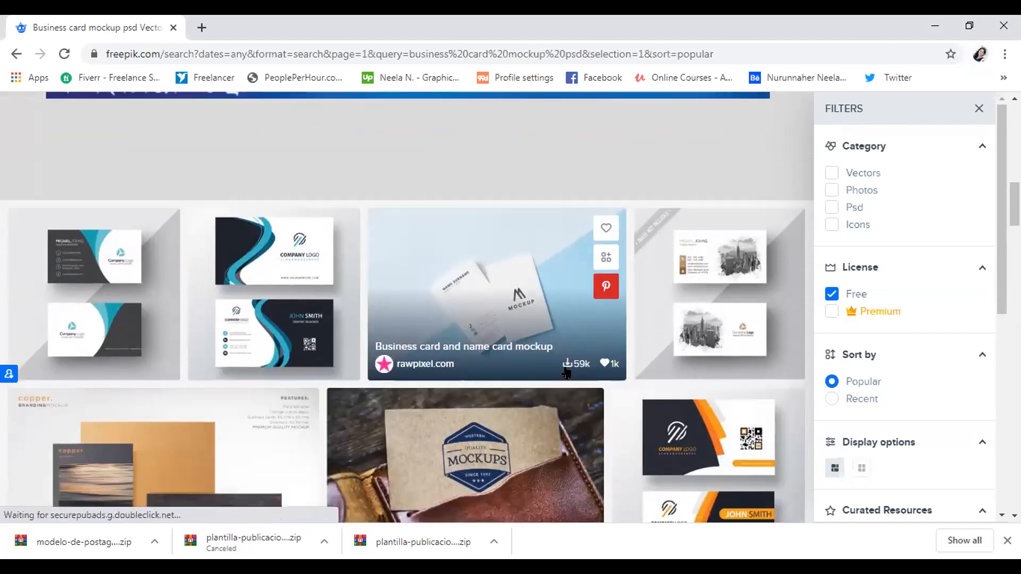
scroll(567, 369, down, 1)
scroll(113, 358, down, 3)
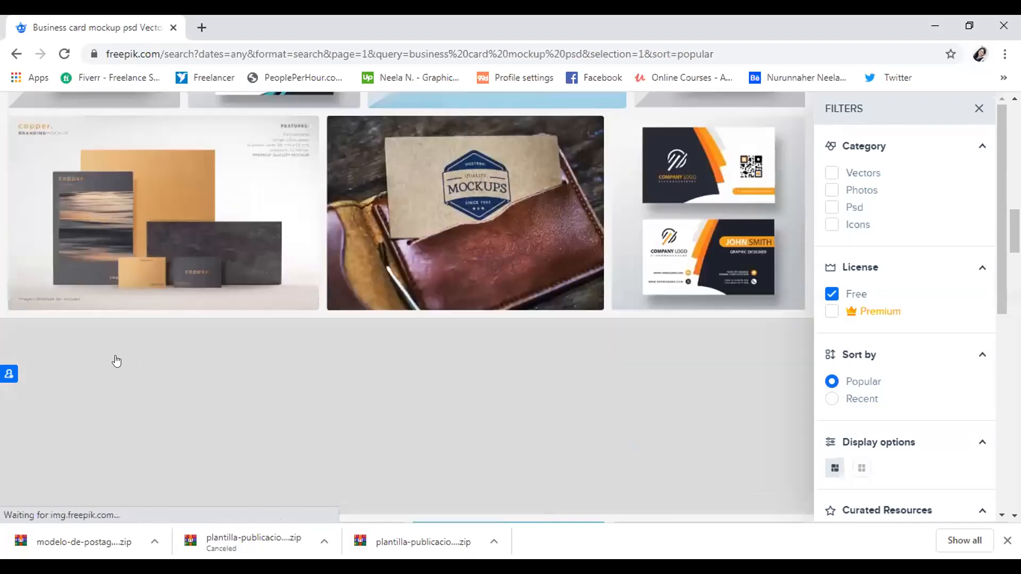
scroll(221, 312, down, 7)
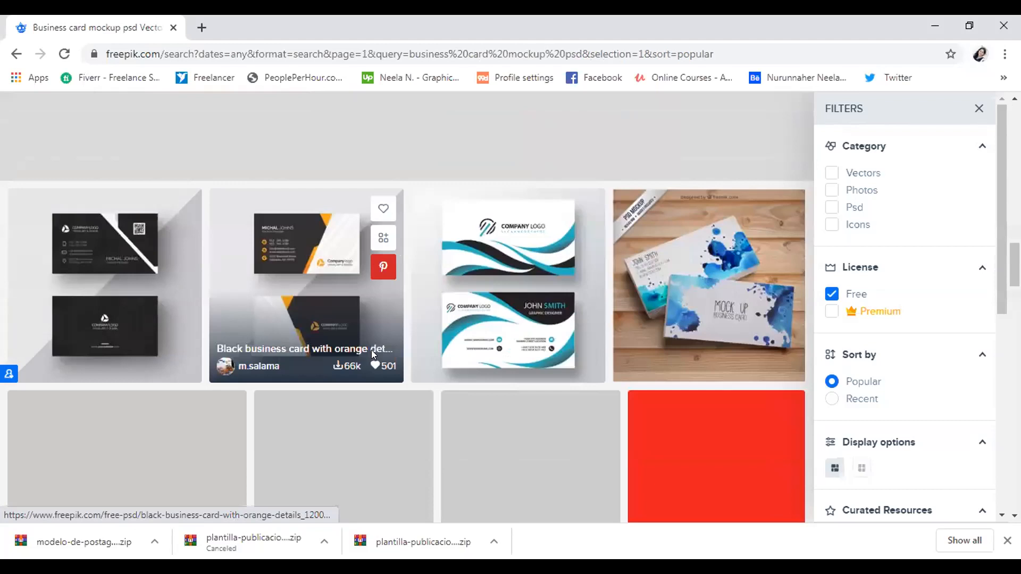
scroll(246, 285, down, 3)
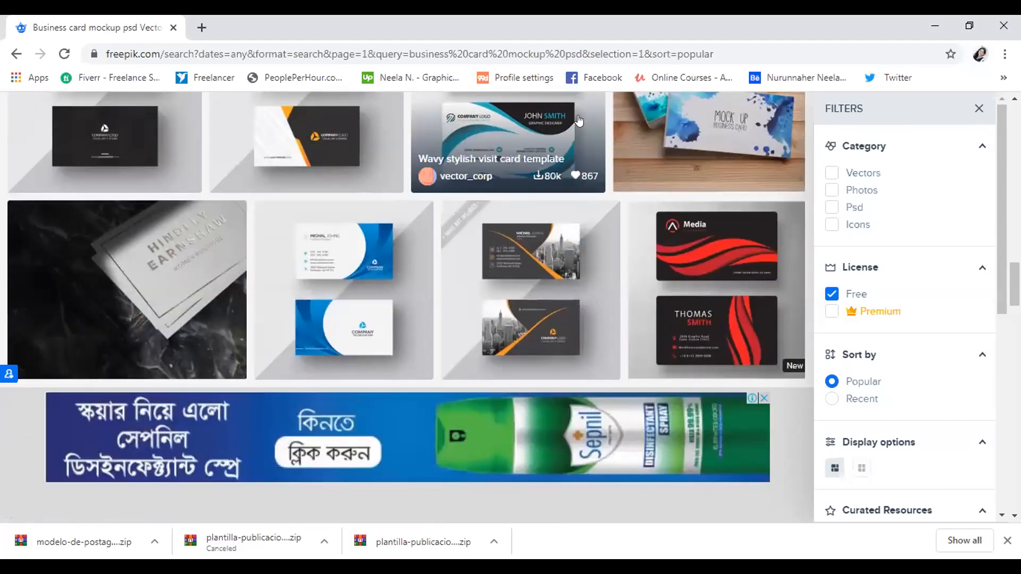
click(647, 145)
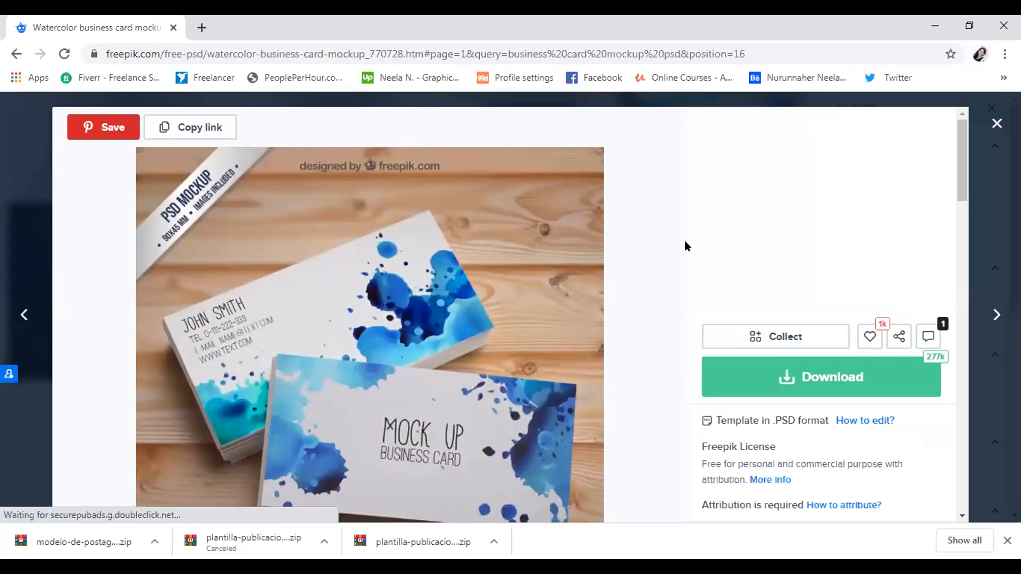
Start the free download of the watercolor mockup PSD, accepting attribution
click(784, 377)
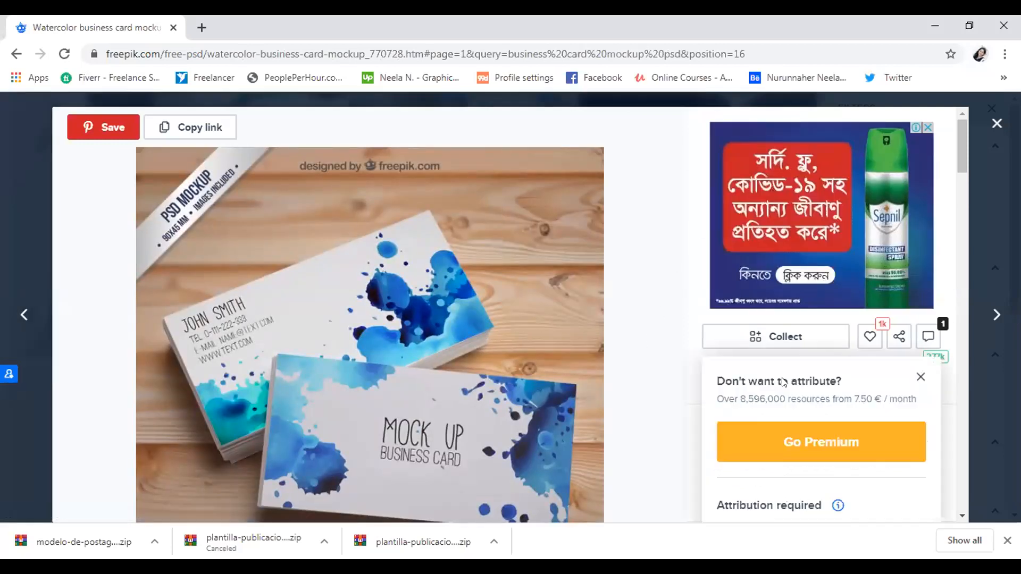
scroll(693, 340, down, 4)
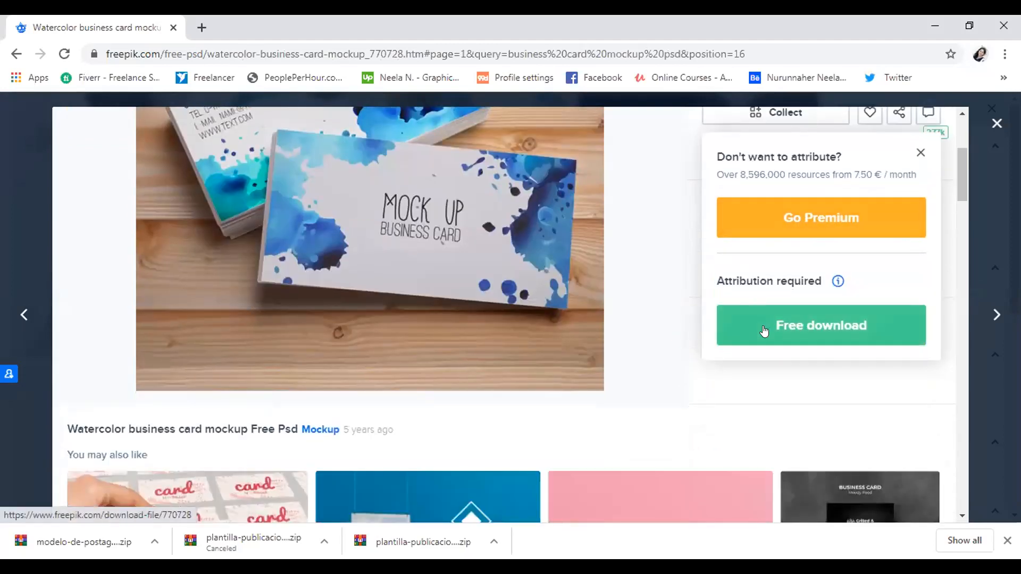
click(792, 331)
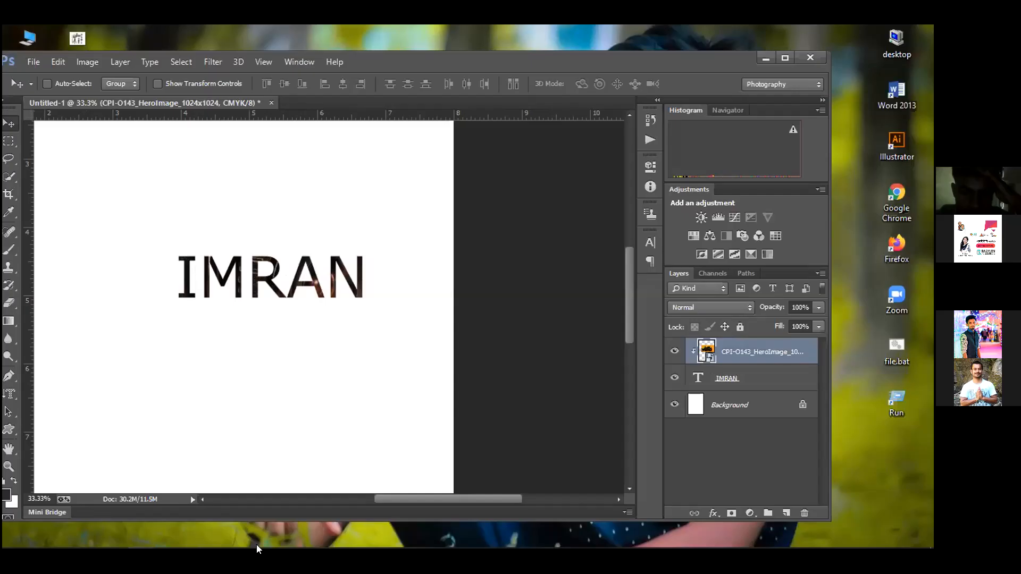
Minimize the front window with Win+D to reveal the desktop
key(super+d)
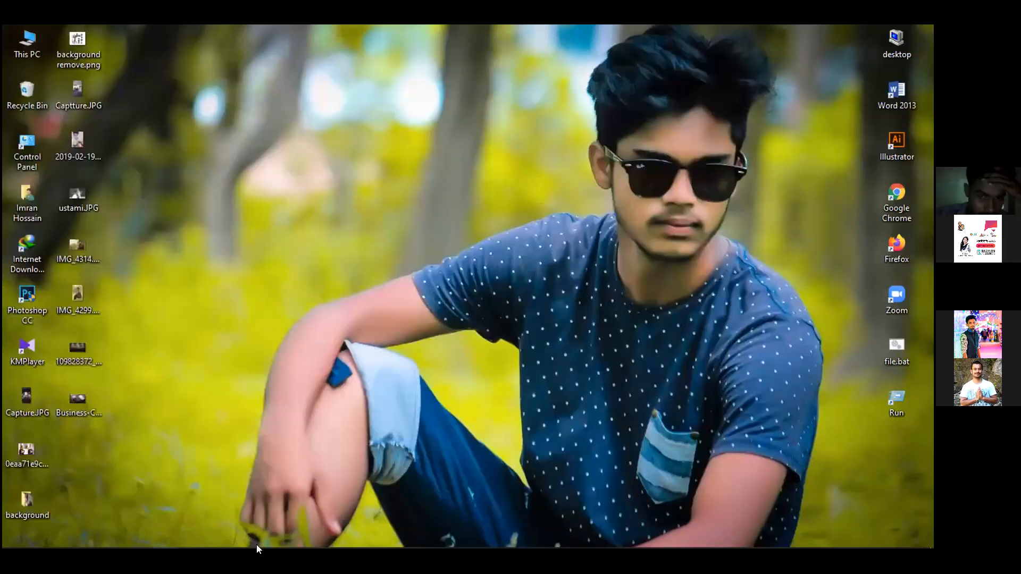
Browse This PC to the D:\mockup\business card folder
double_click(20, 54)
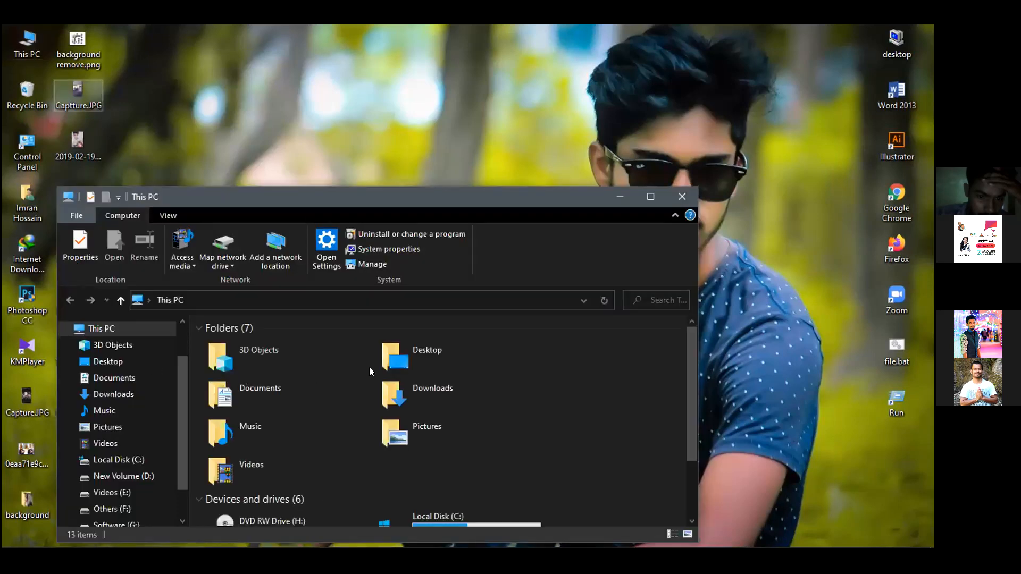
drag(369, 197, 384, 86)
scroll(460, 363, down, 3)
double_click(308, 354)
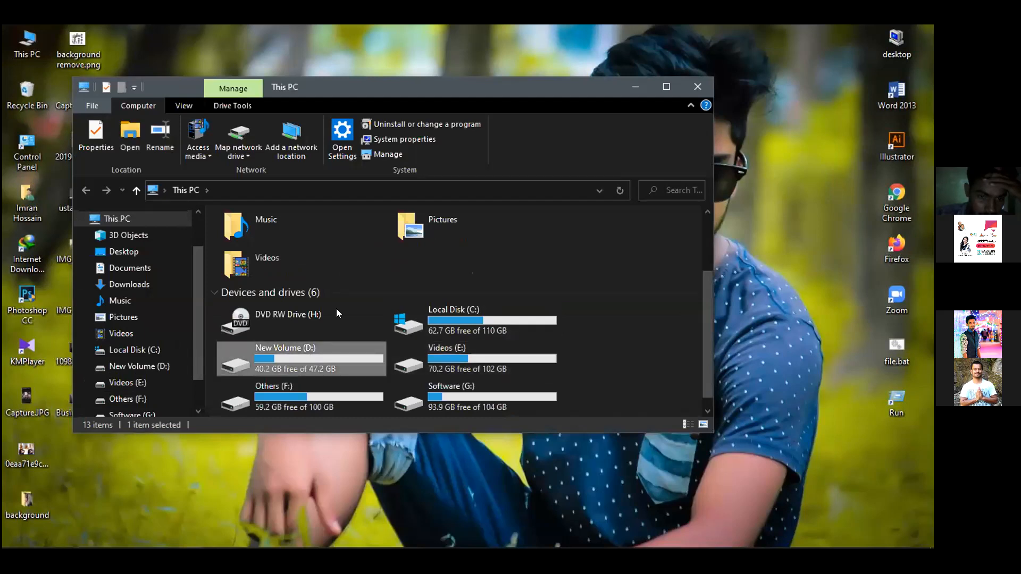
double_click(344, 261)
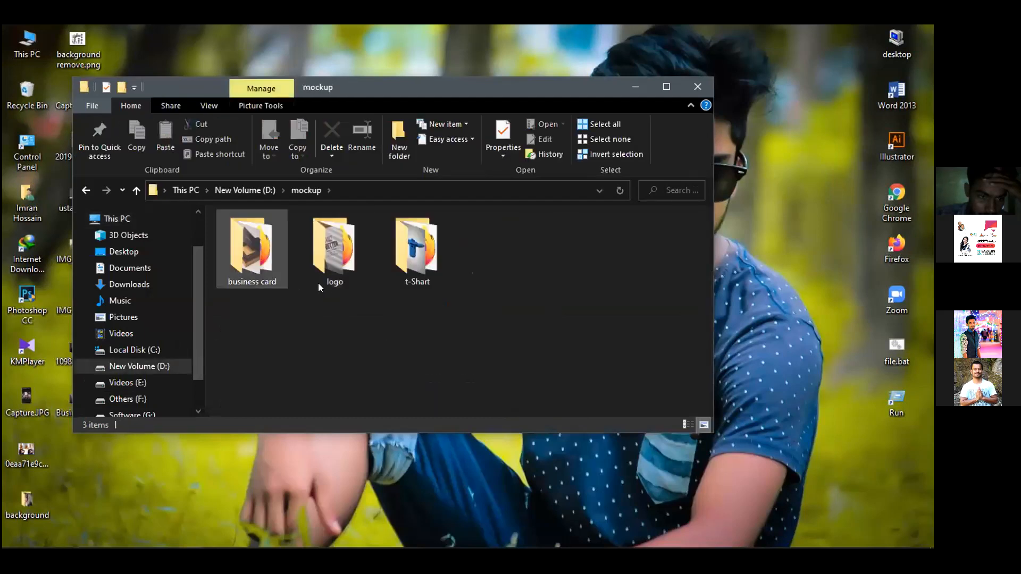
double_click(253, 270)
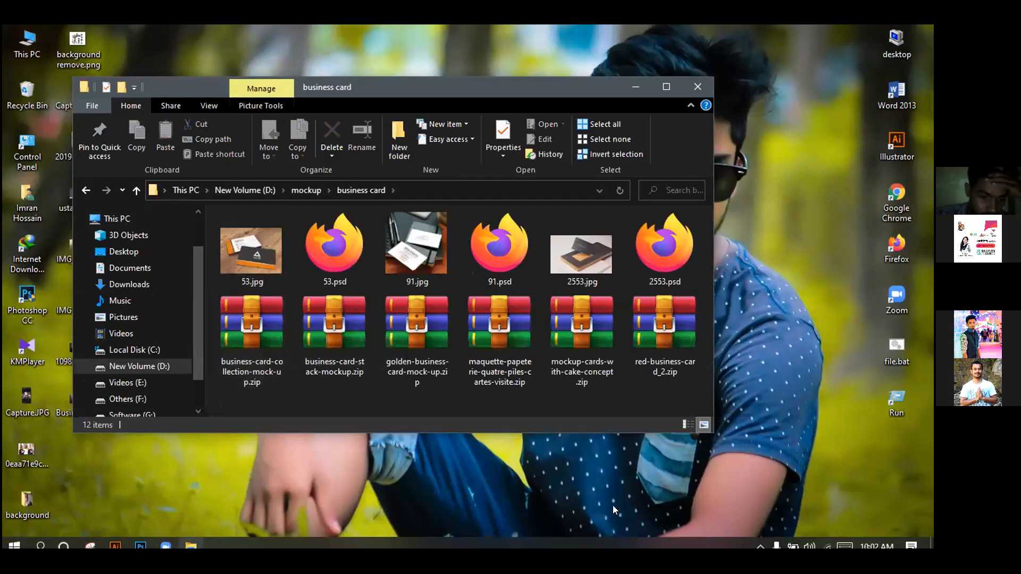
Extract business-card-collection-mock-up.zip here, adding OR7UZB1.psd to the folder
click(239, 329)
right_click(238, 327)
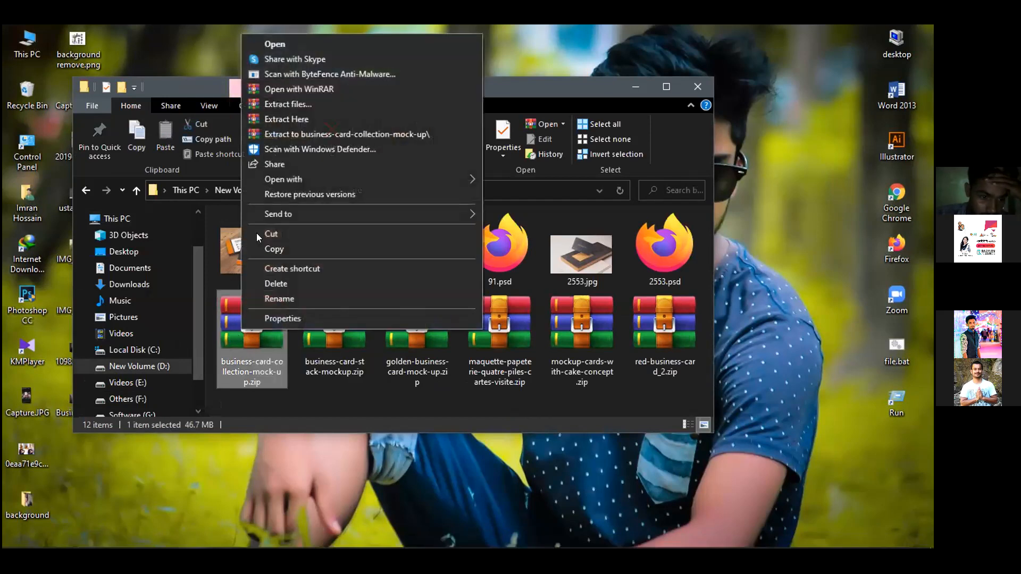
click(292, 118)
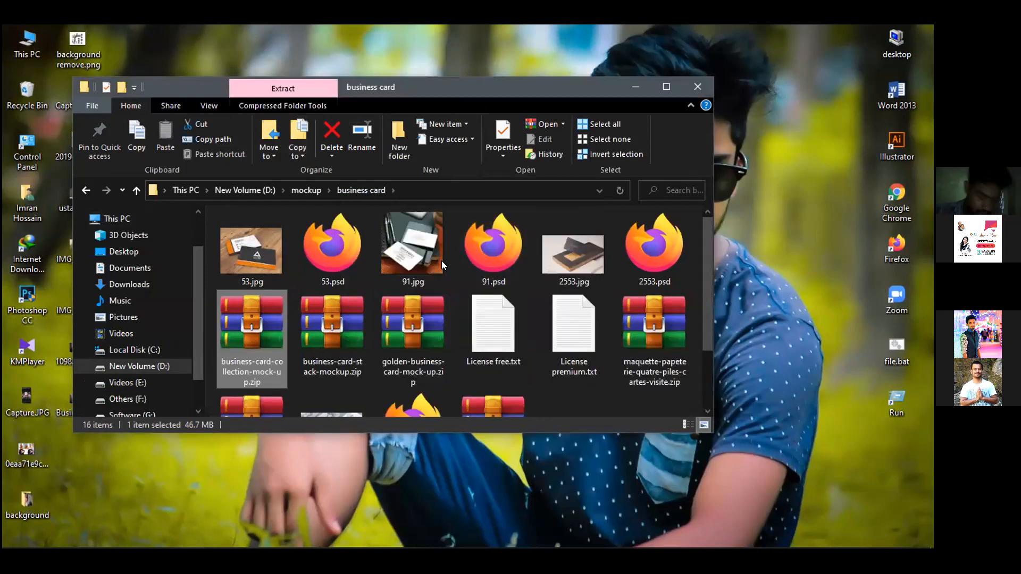
scroll(442, 261, down, 2)
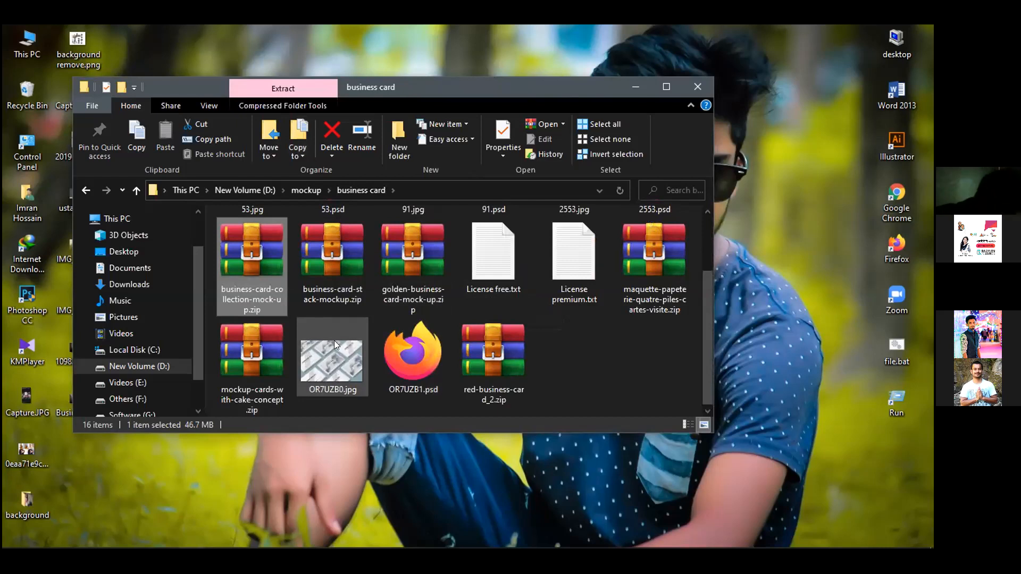
scroll(425, 272, up, 2)
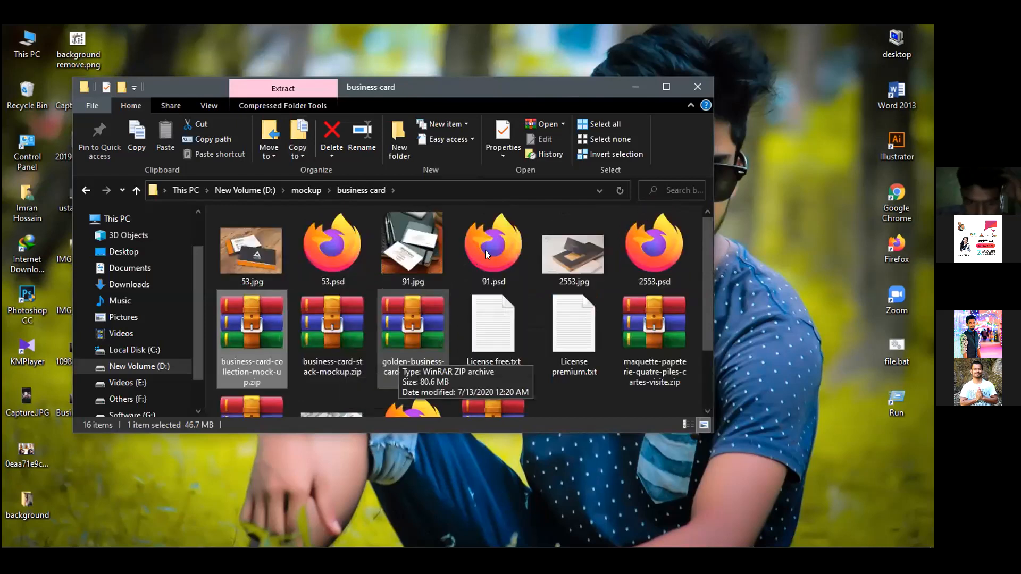
scroll(493, 259, down, 2)
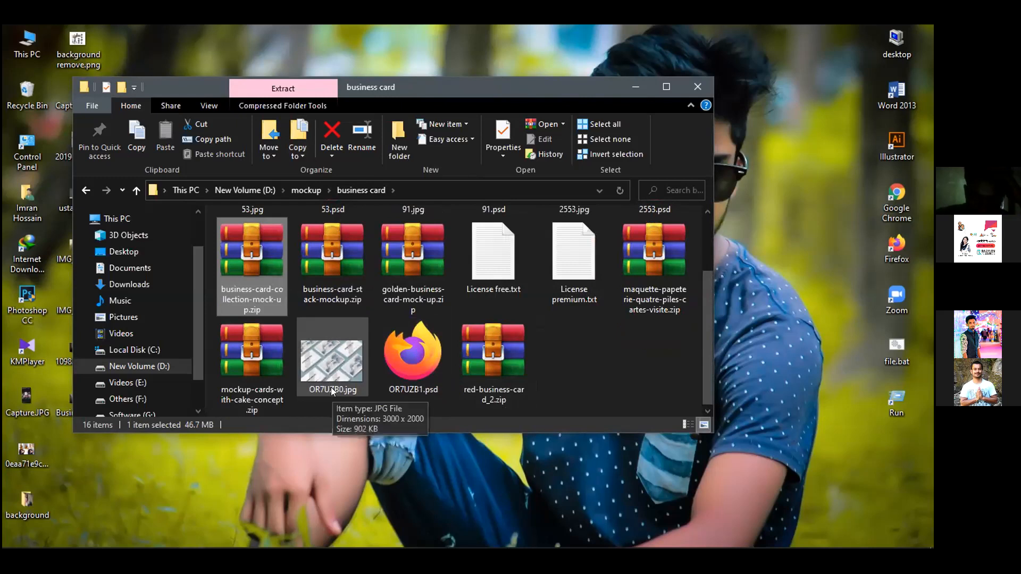
Try opening OR7UZB1.psd, close the browser that grabbed it, and return to Photoshop
double_click(408, 363)
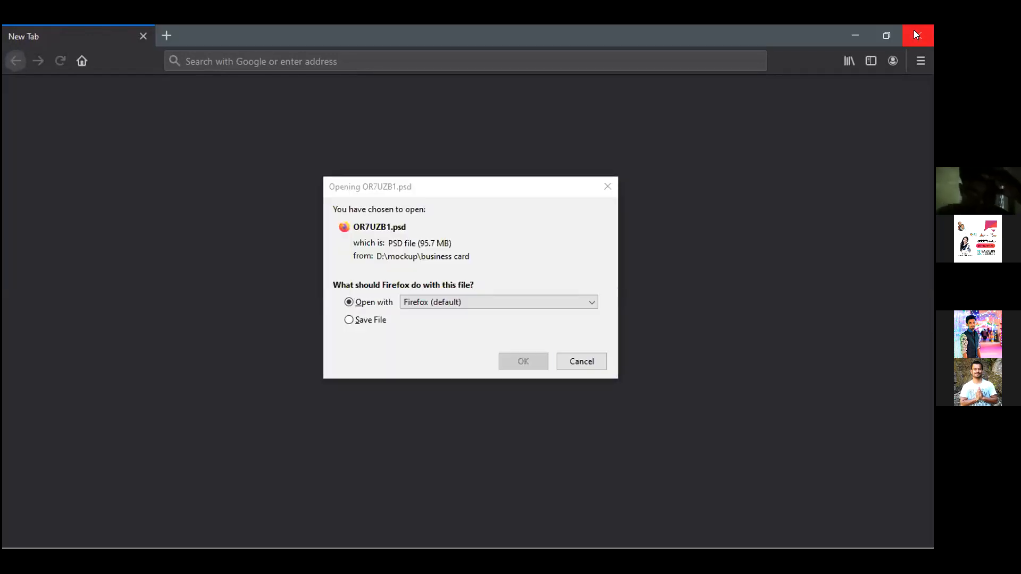
click(916, 35)
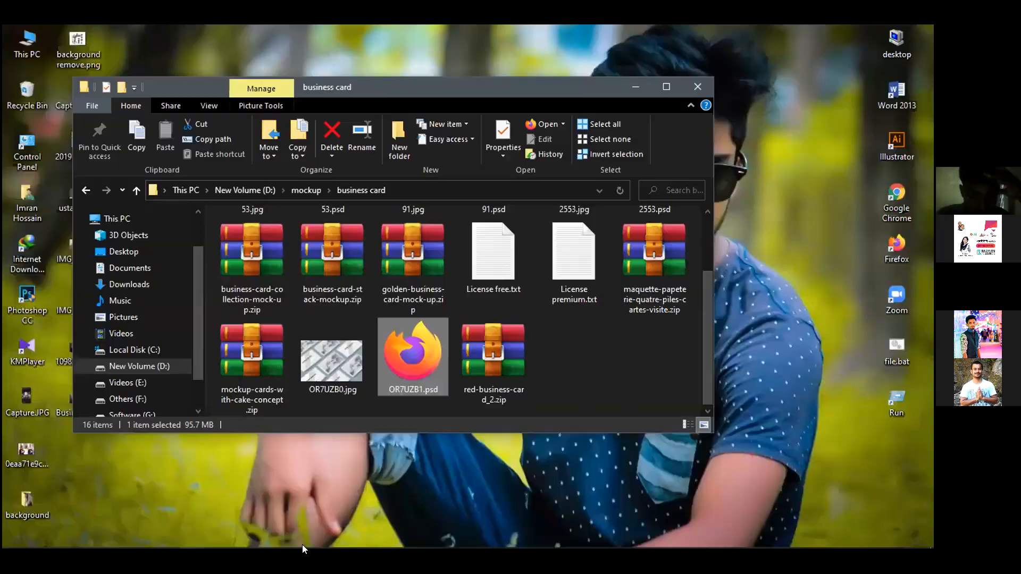
click(141, 538)
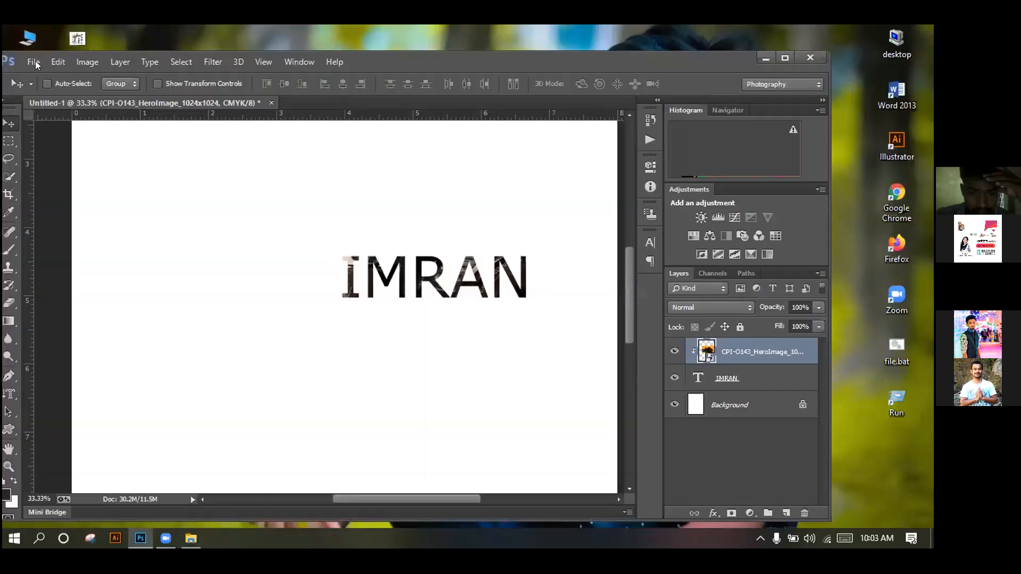
Open D:\mockup\business card\OR7UZB1.psd via File > Open
click(33, 62)
click(43, 89)
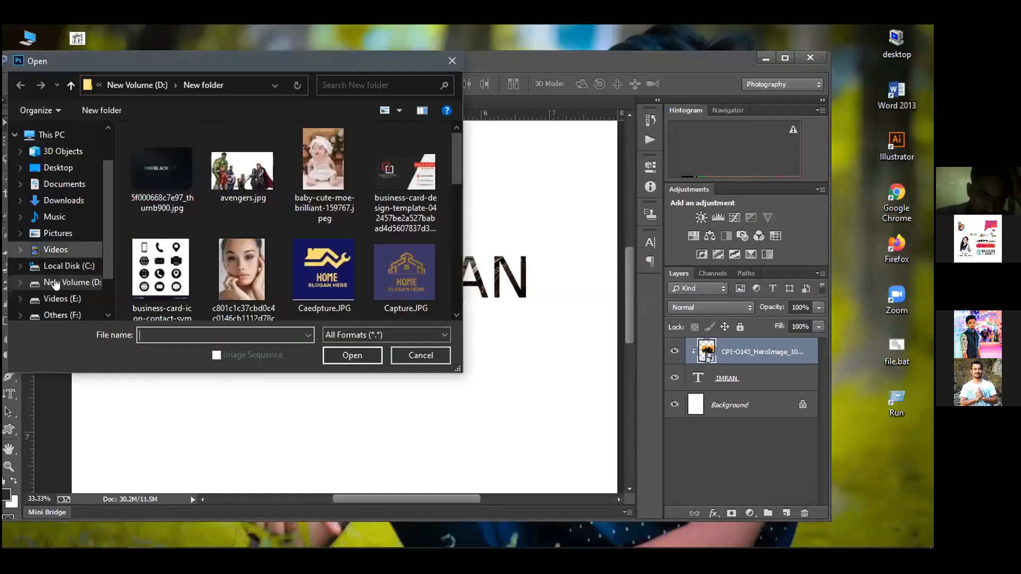
click(56, 283)
double_click(244, 171)
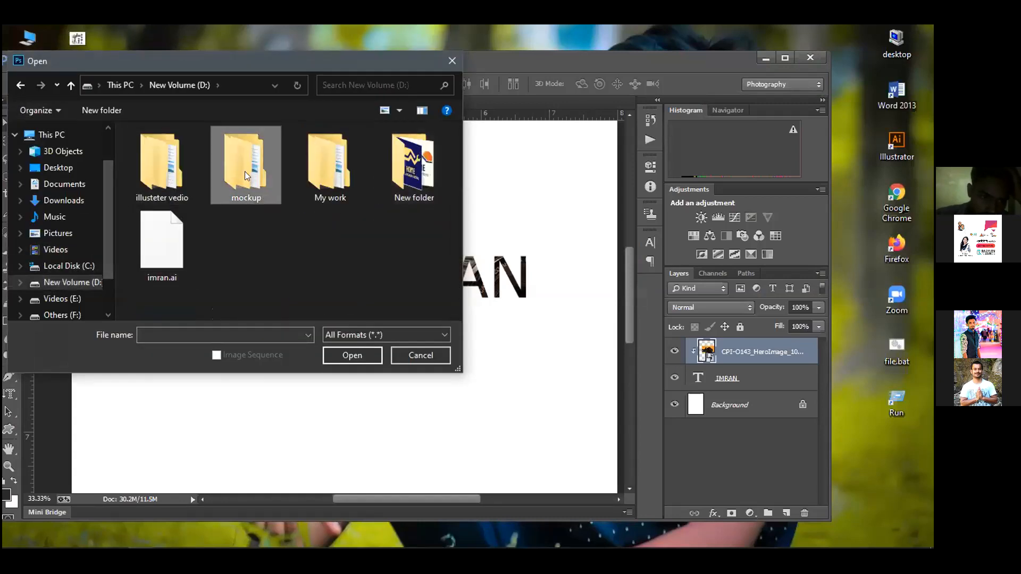
double_click(178, 177)
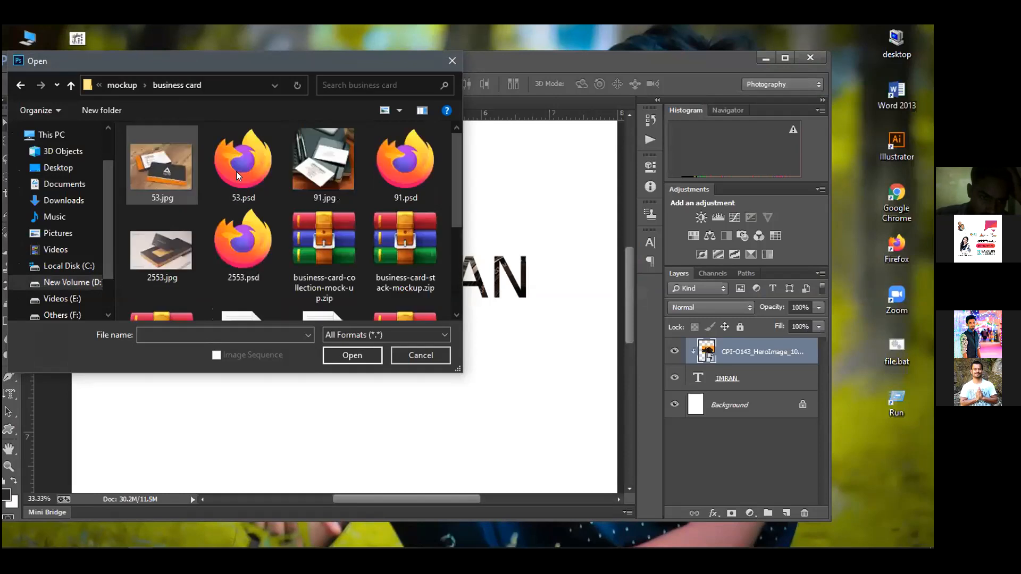
scroll(267, 282, down, 3)
click(303, 265)
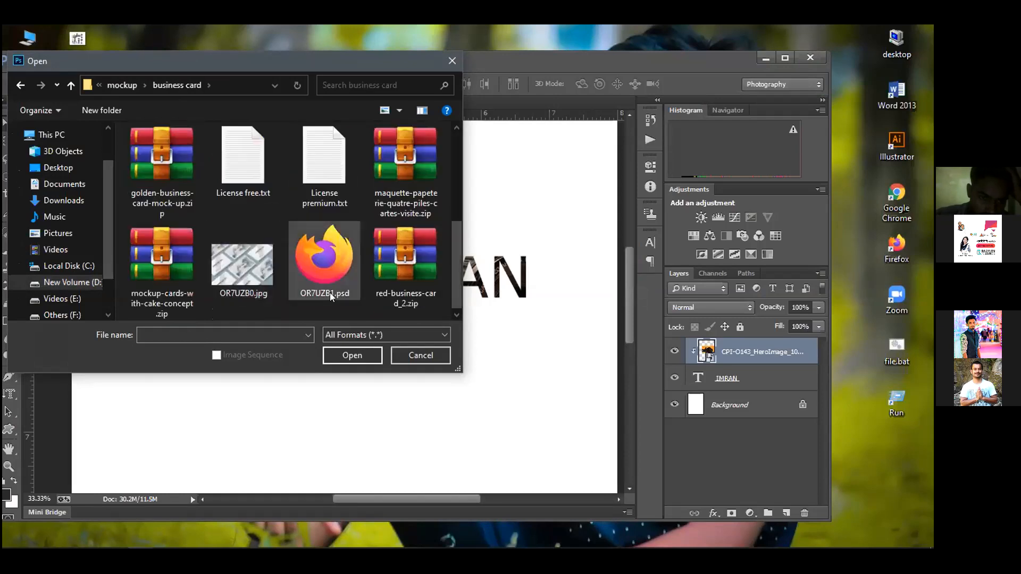
click(344, 352)
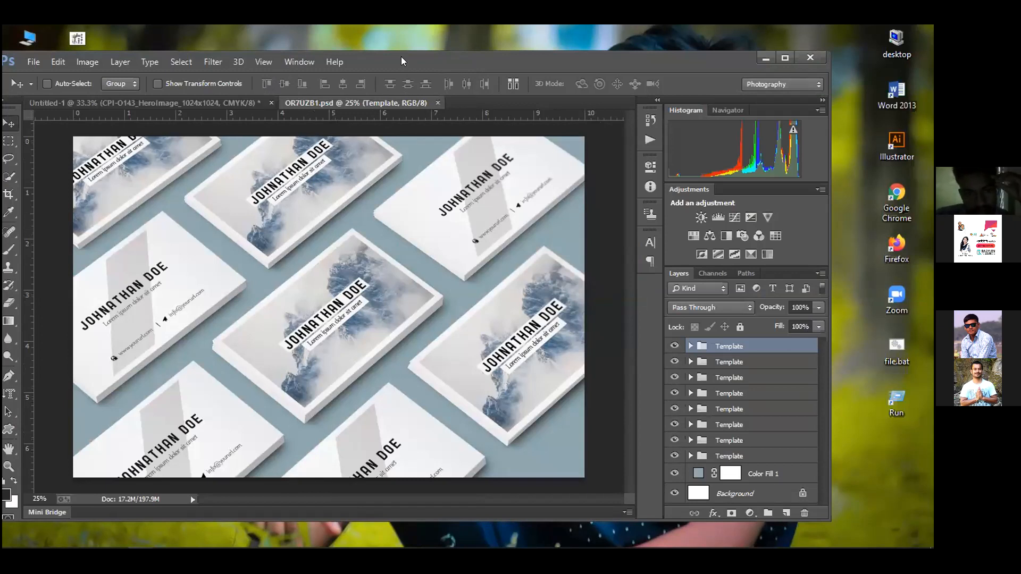
Open the Template smart object as Template1111.psb, dismissing the missing-fonts warning
drag(400, 57, 414, 57)
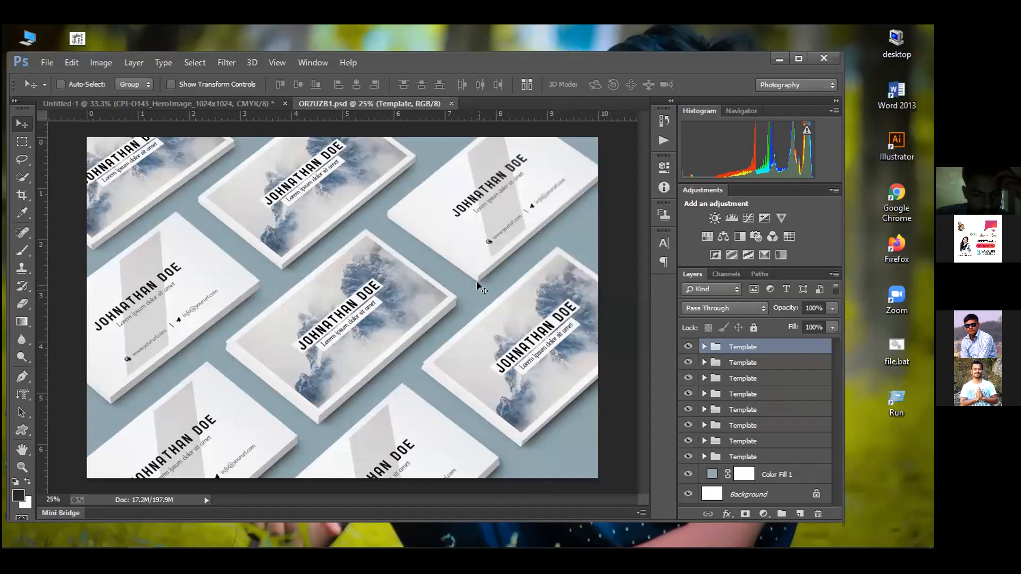
click(700, 348)
scroll(701, 348, down, 1)
scroll(701, 348, up, 1)
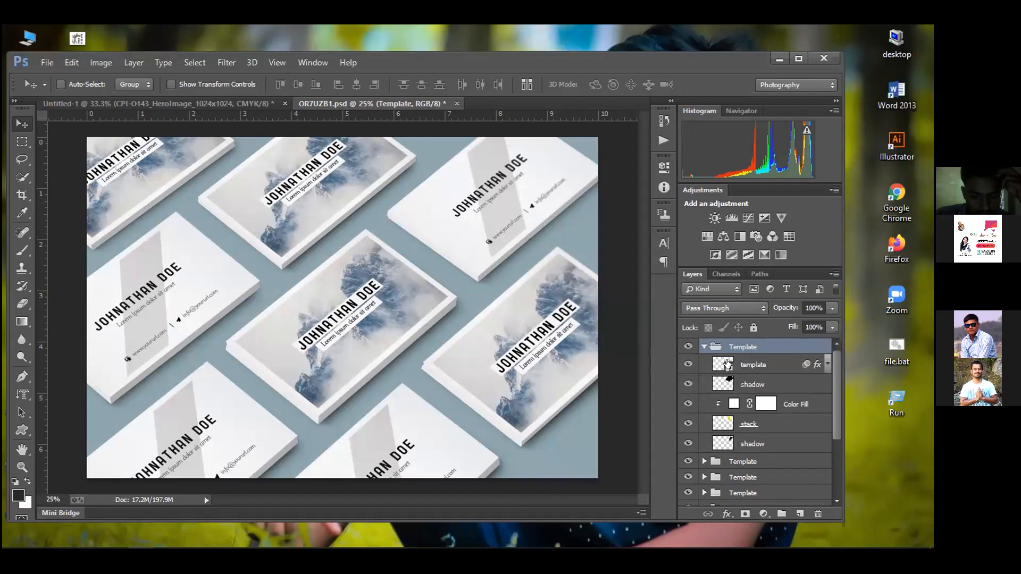
click(727, 364)
double_click(727, 363)
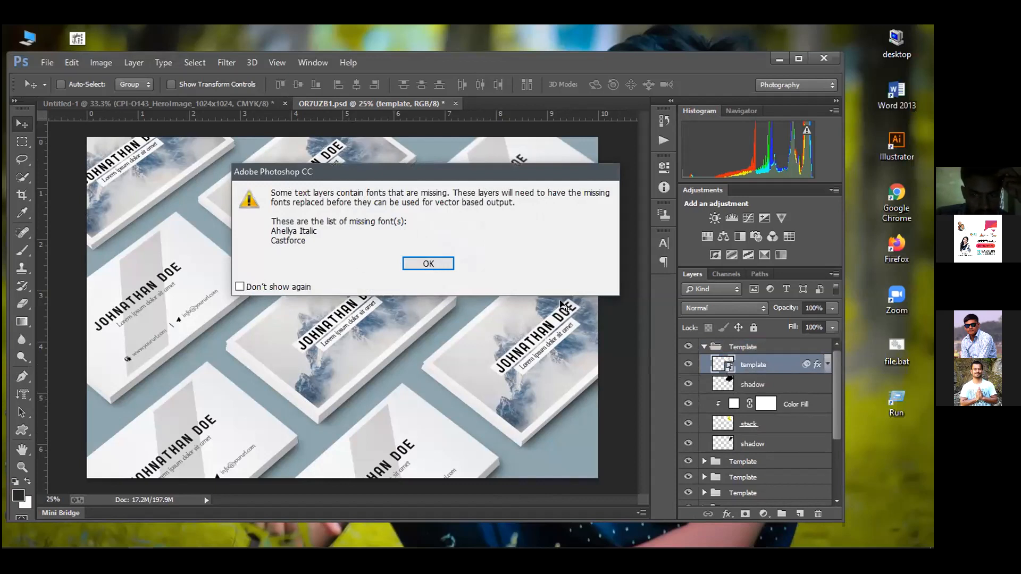
key(Return)
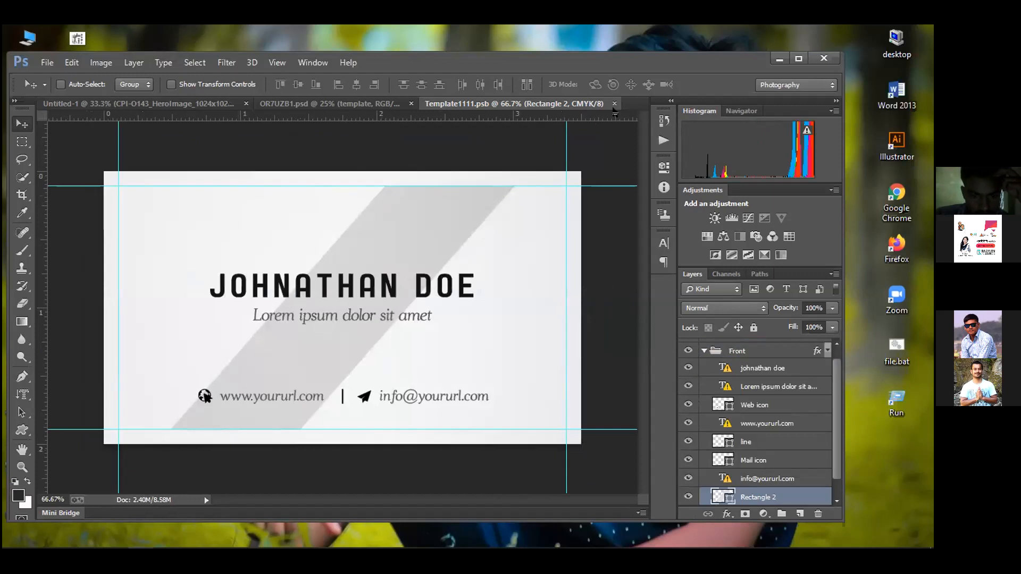
Close Template1111.psb and toggle the template layer to compare designs, leaving it visible
click(614, 104)
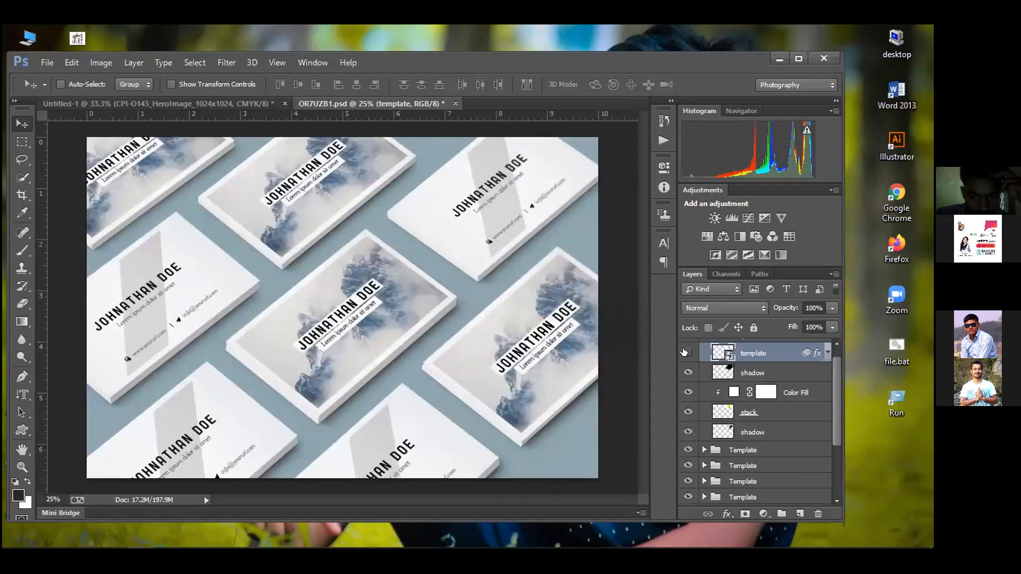
click(685, 352)
click(685, 352)
click(686, 352)
click(686, 352)
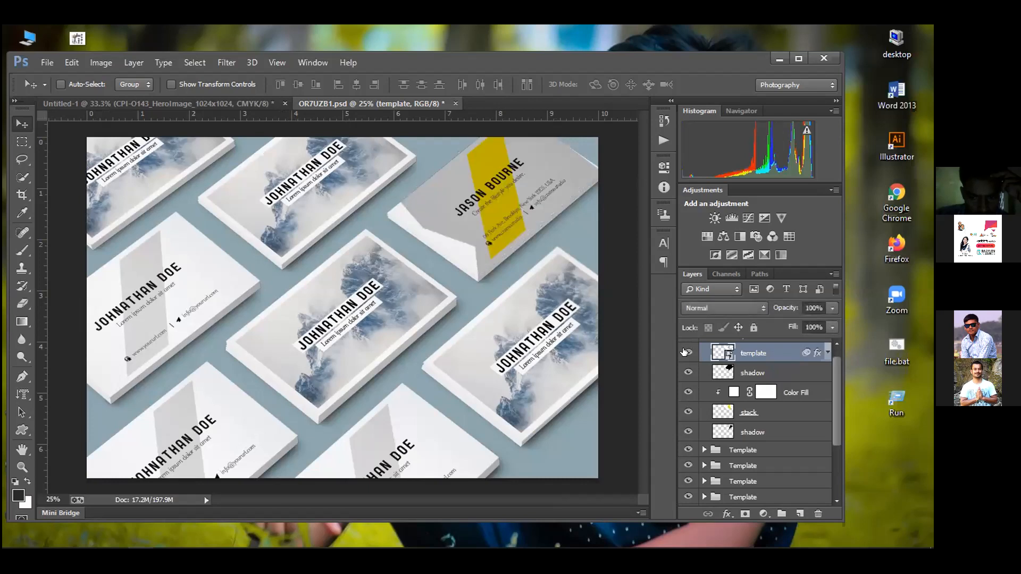
click(687, 352)
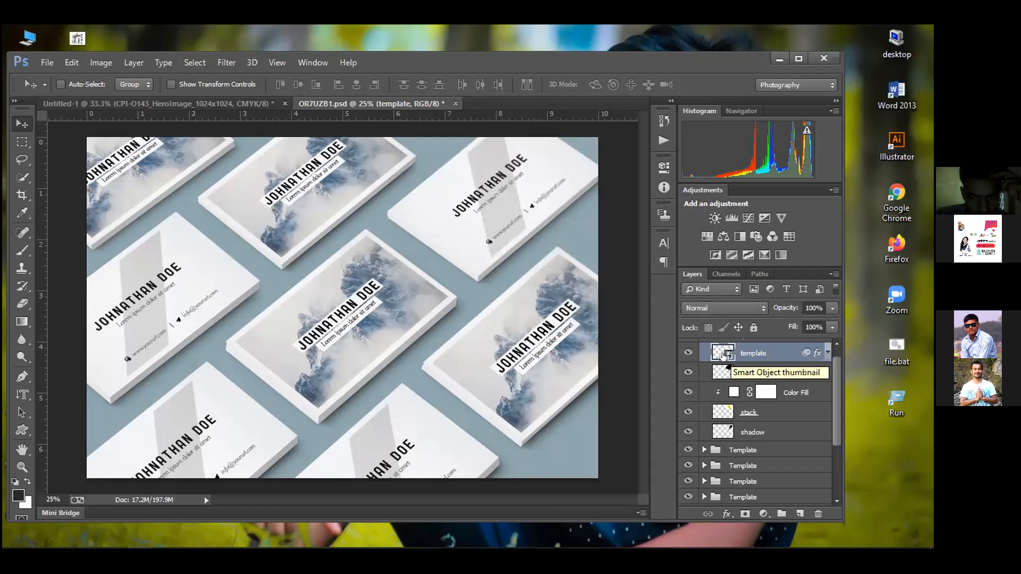
Reopen the template smart object, accepting the missing-fonts warning
double_click(723, 354)
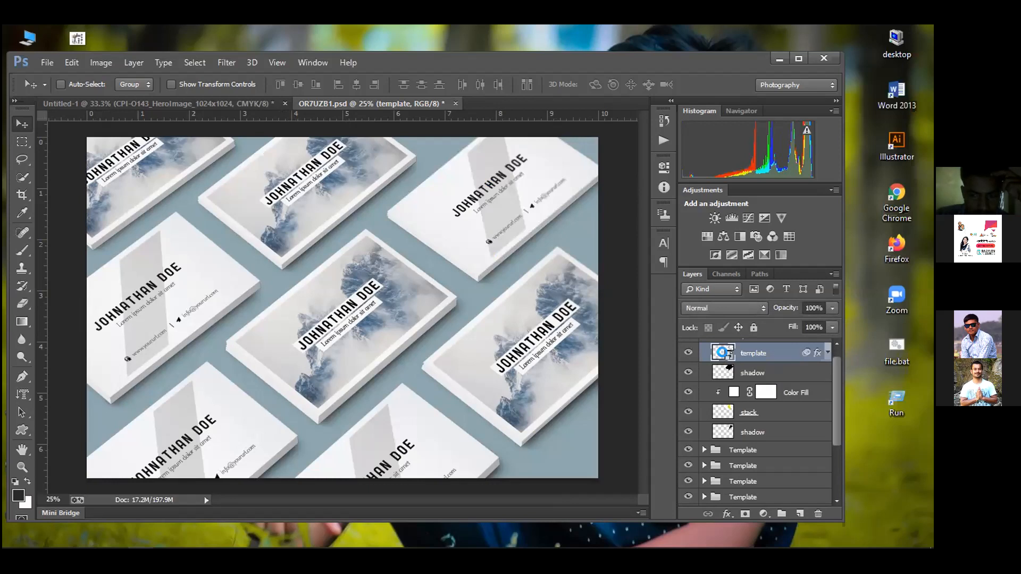
click(242, 287)
click(438, 263)
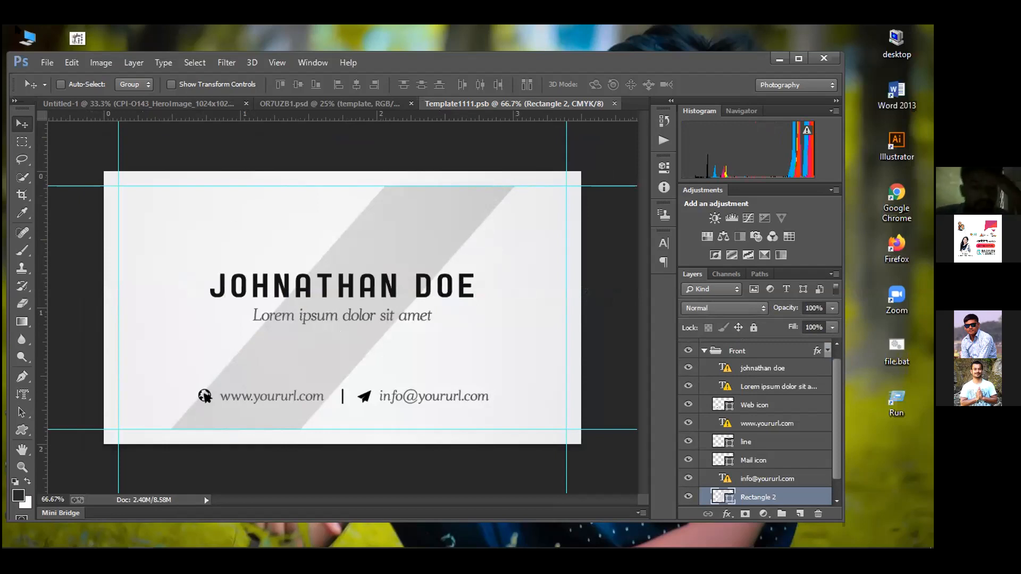
click(47, 62)
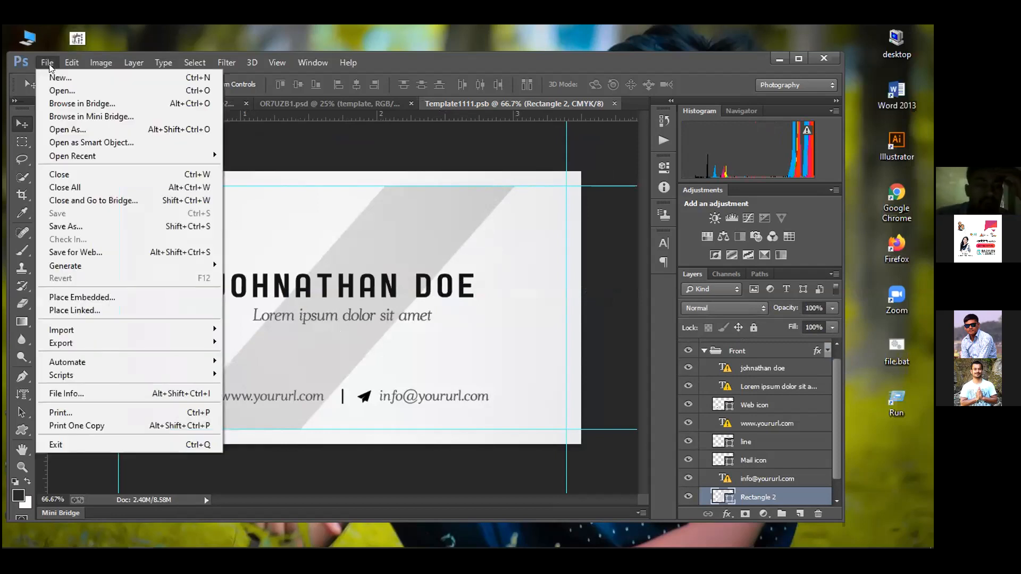
Place Embedded card 1.png from D:\My work\bussiness card\1 into the template
click(73, 294)
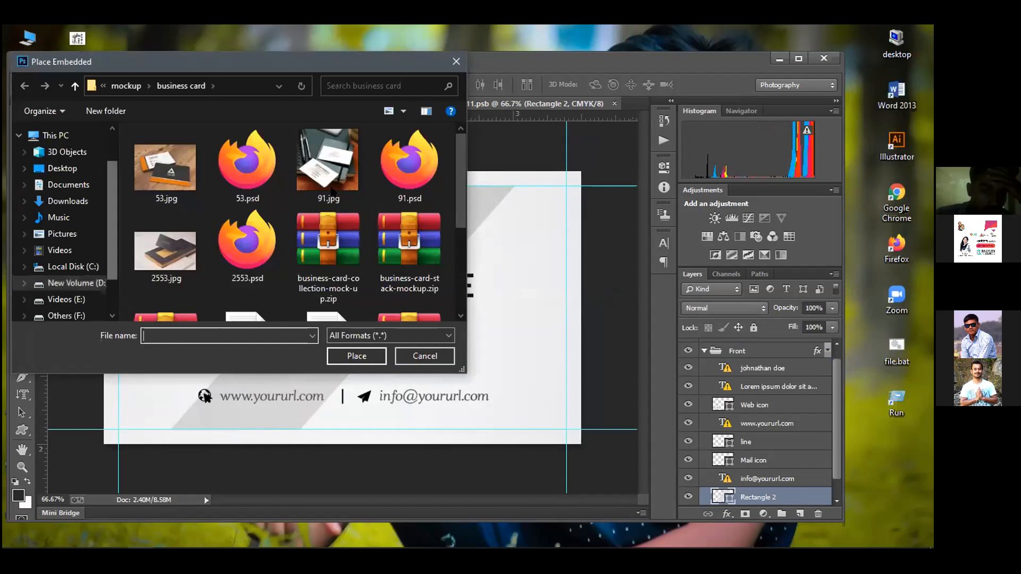
click(69, 284)
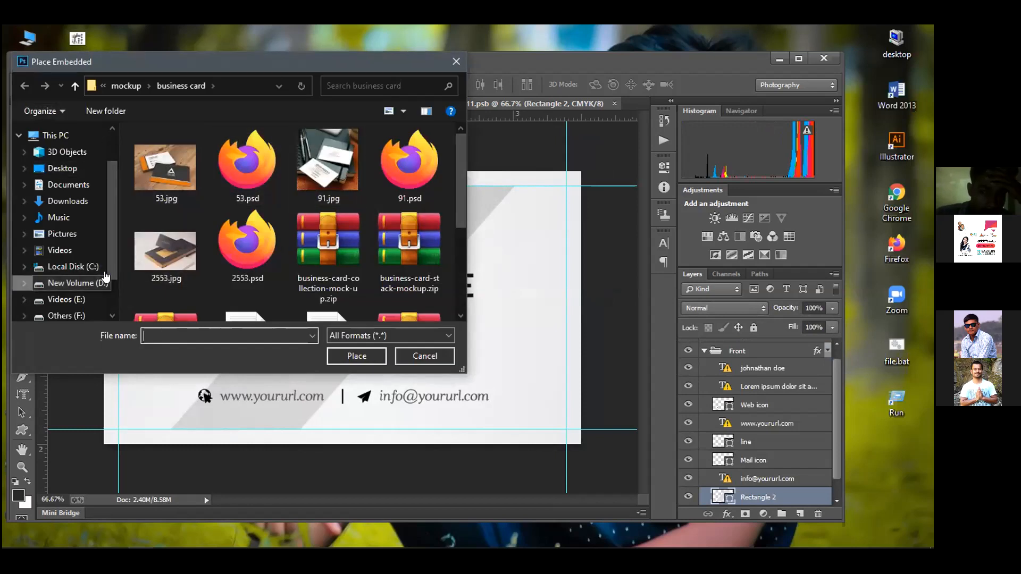
double_click(311, 184)
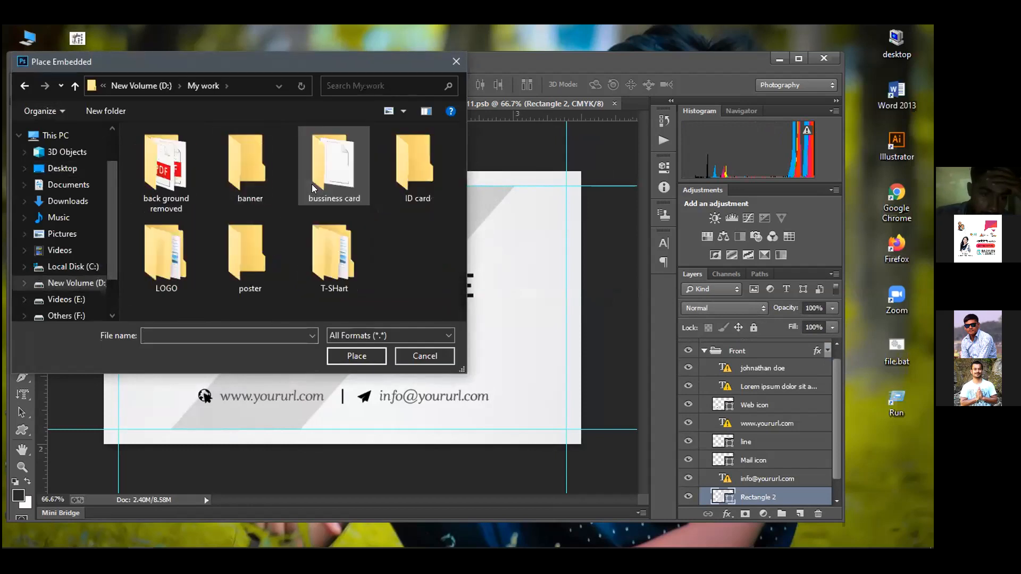
double_click(345, 182)
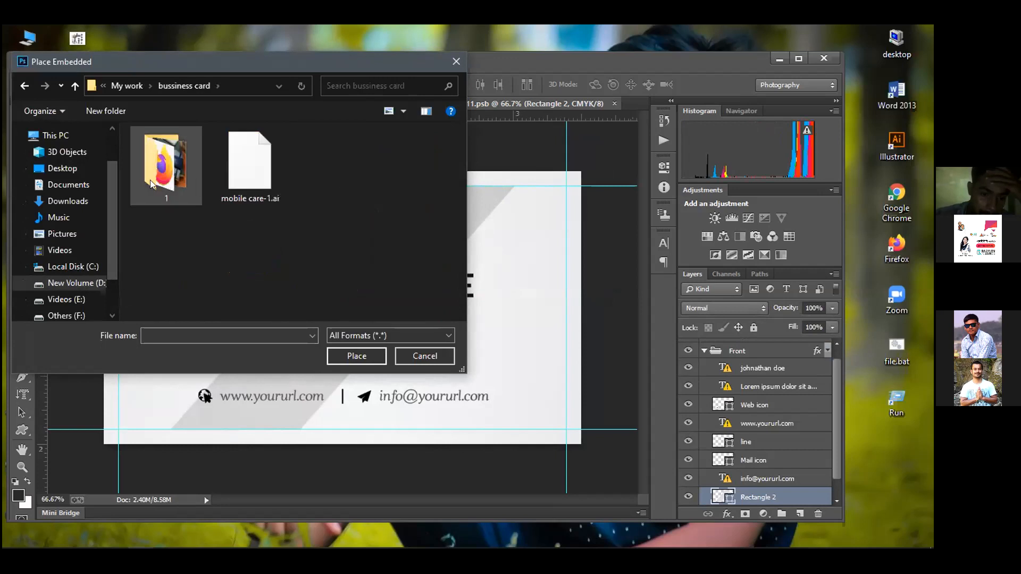
double_click(150, 179)
click(336, 184)
click(353, 347)
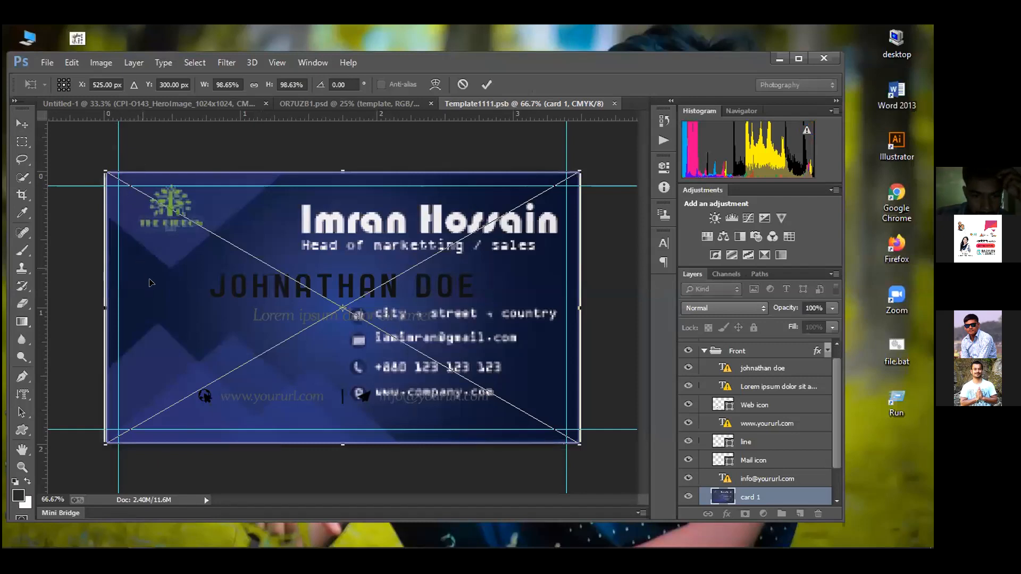
Stretch the placed card 1 image to the left and right card edges and commit
drag(104, 170, 100, 168)
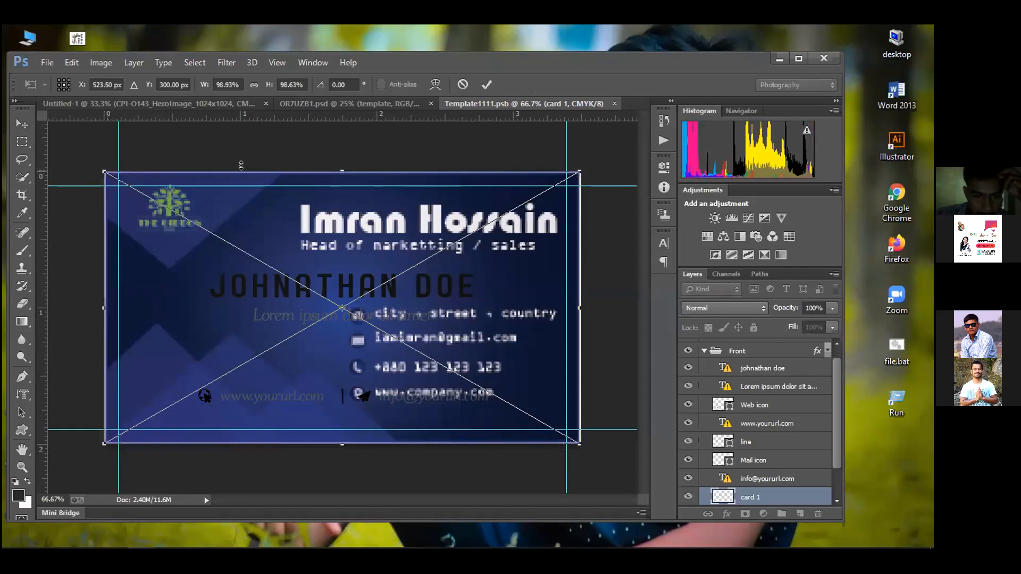
drag(579, 170, 580, 171)
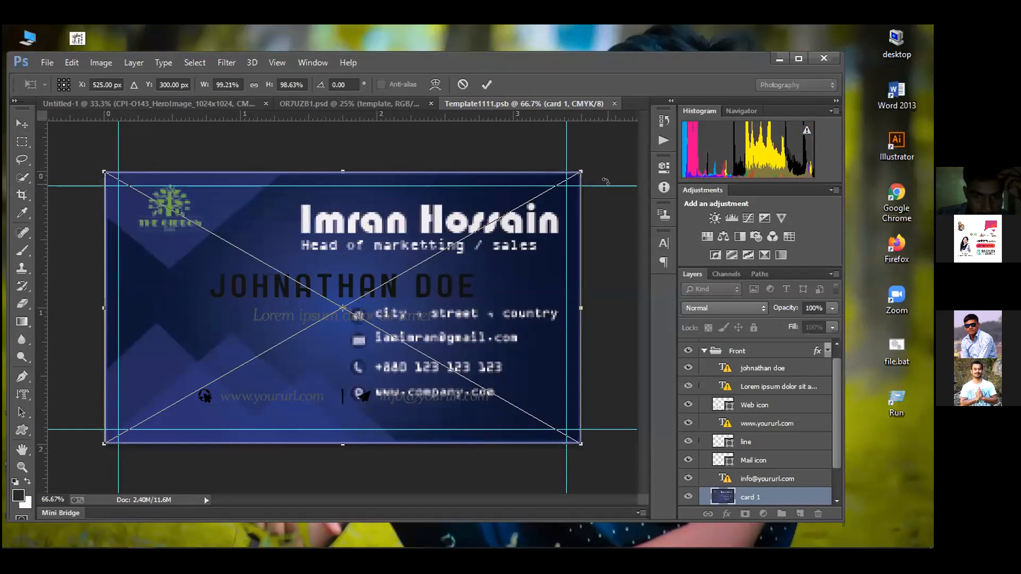
key(Return)
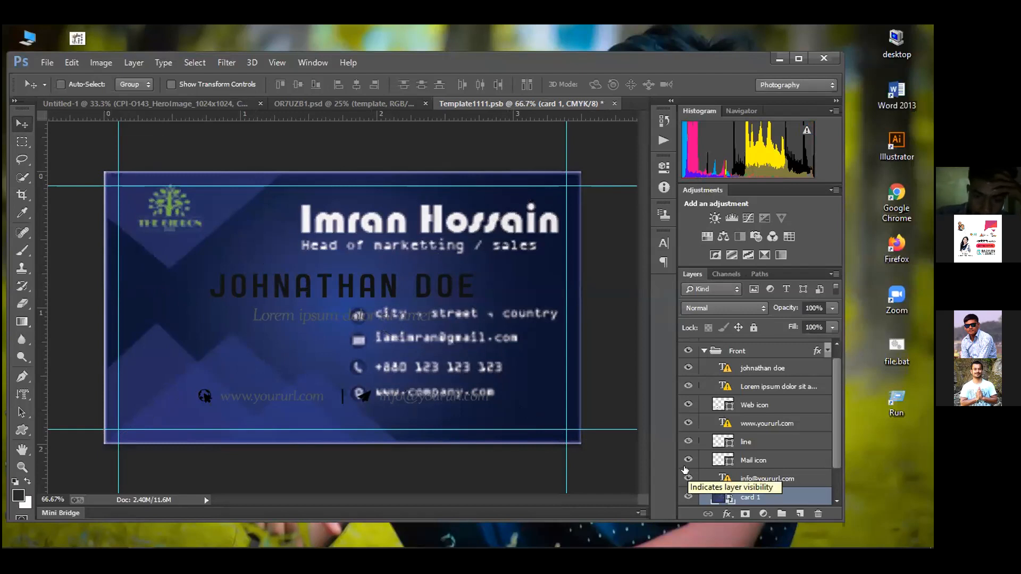
drag(688, 477, 685, 363)
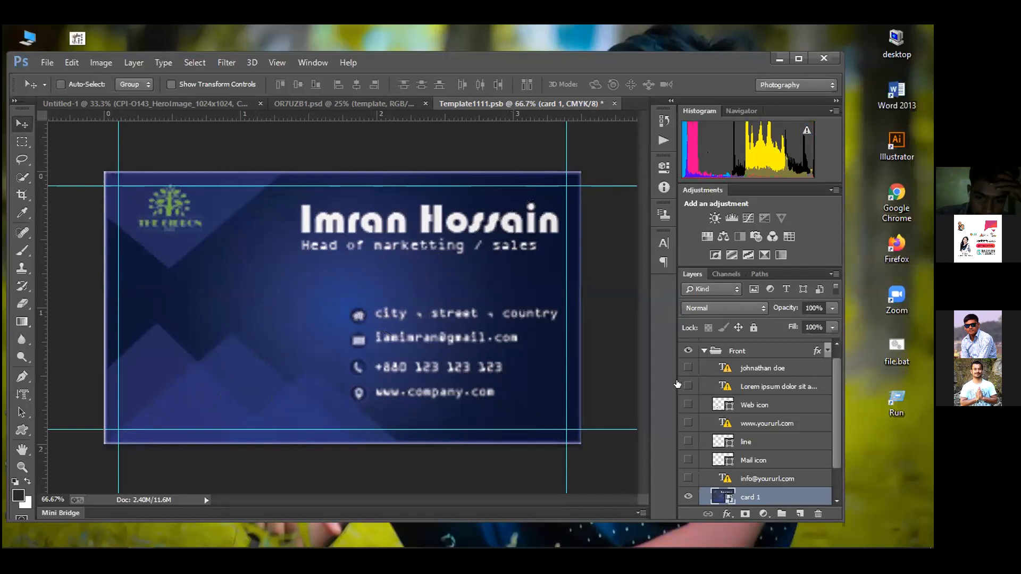
key(Delete)
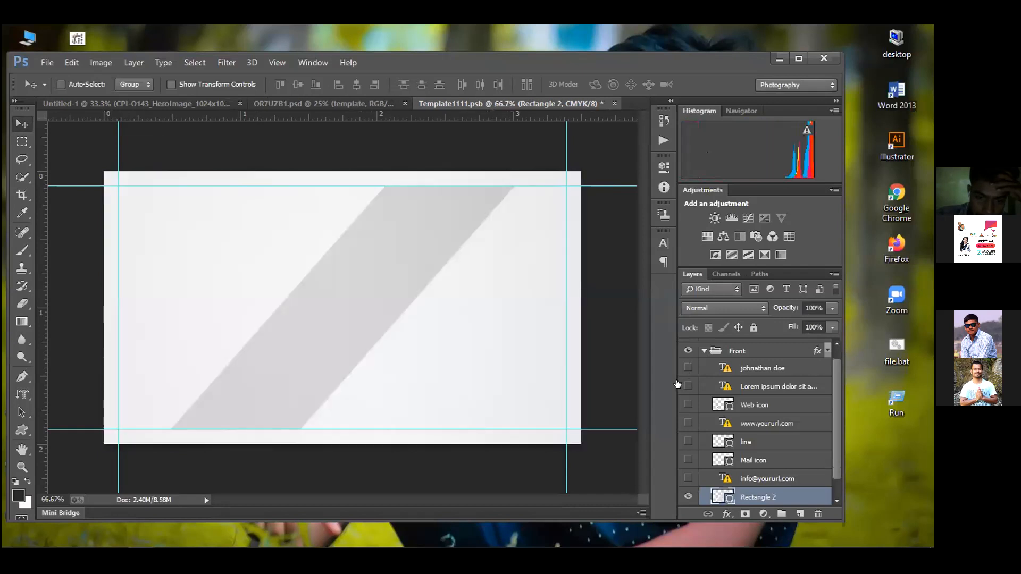
key(ctrl+z)
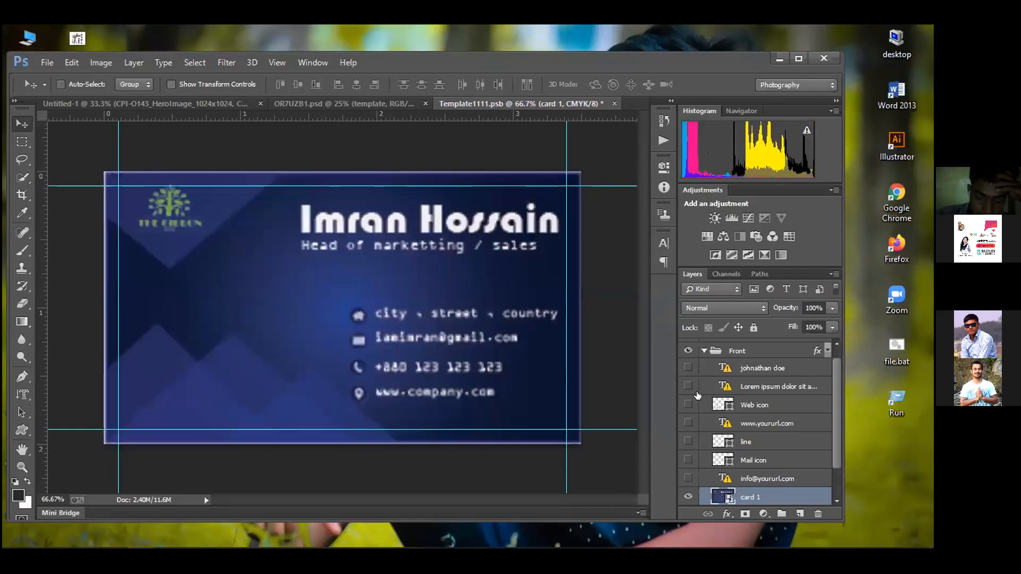
drag(687, 368, 687, 480)
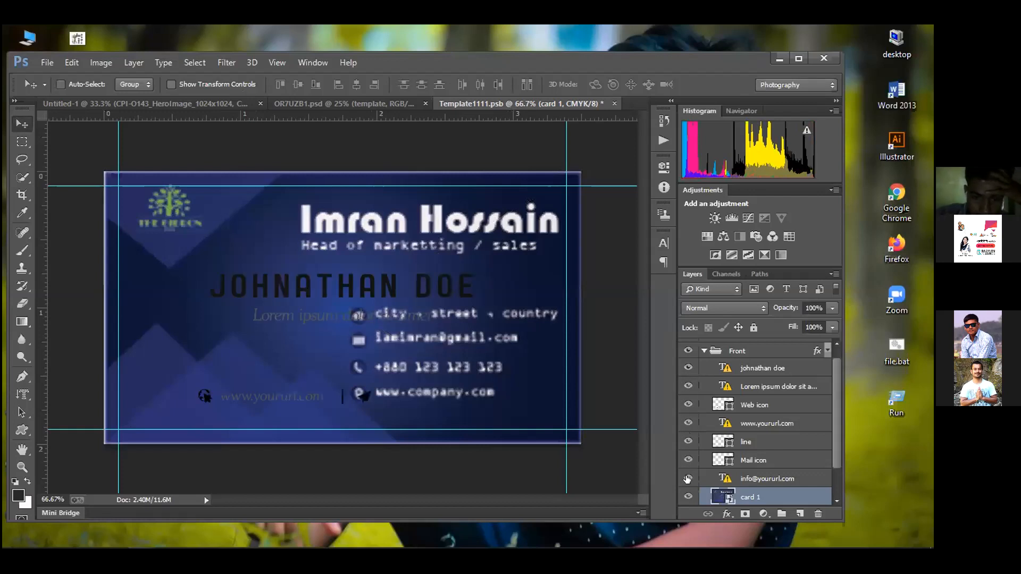
click(612, 103)
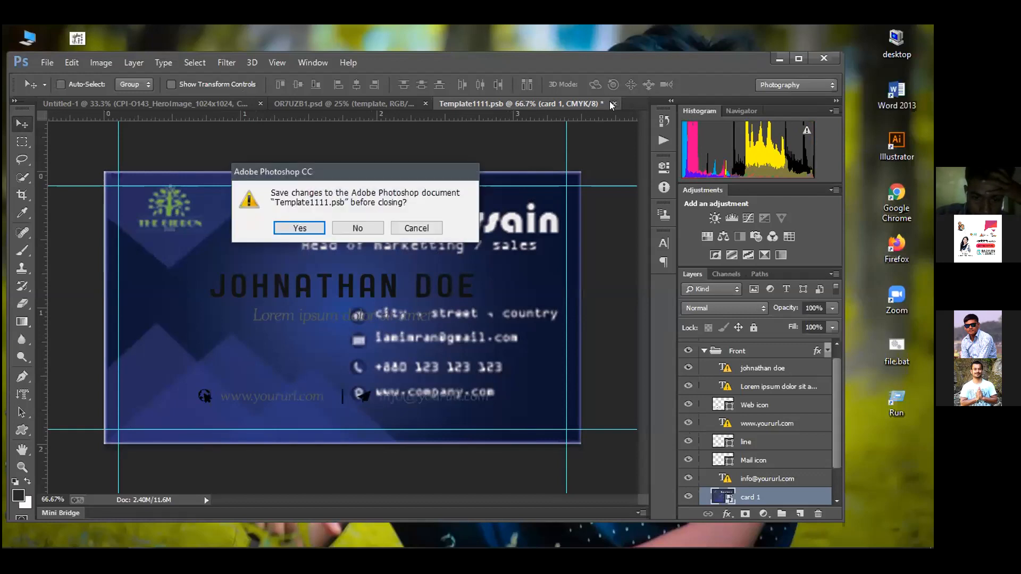
click(412, 227)
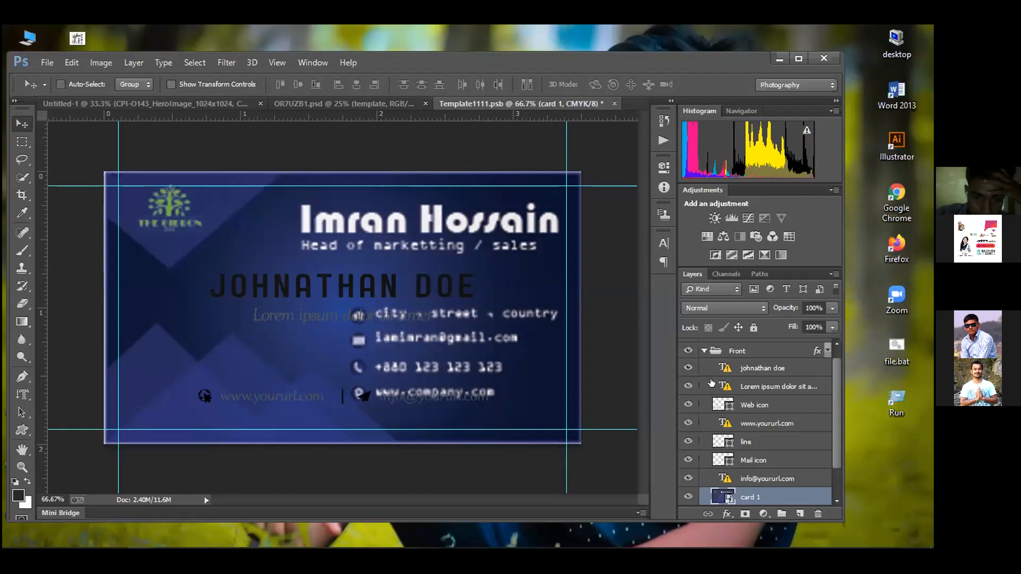
scroll(695, 408, down, 2)
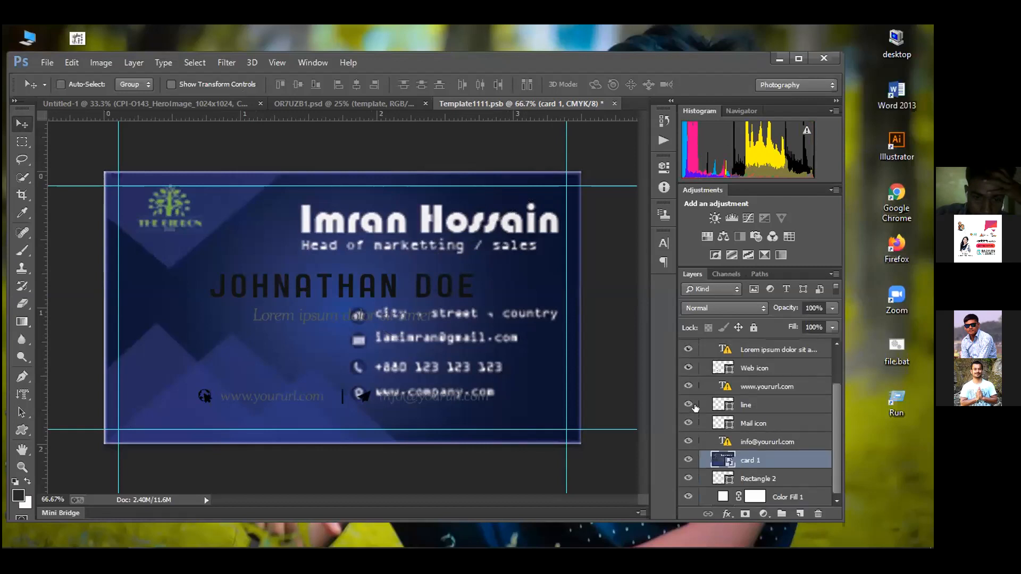
scroll(695, 407, up, 3)
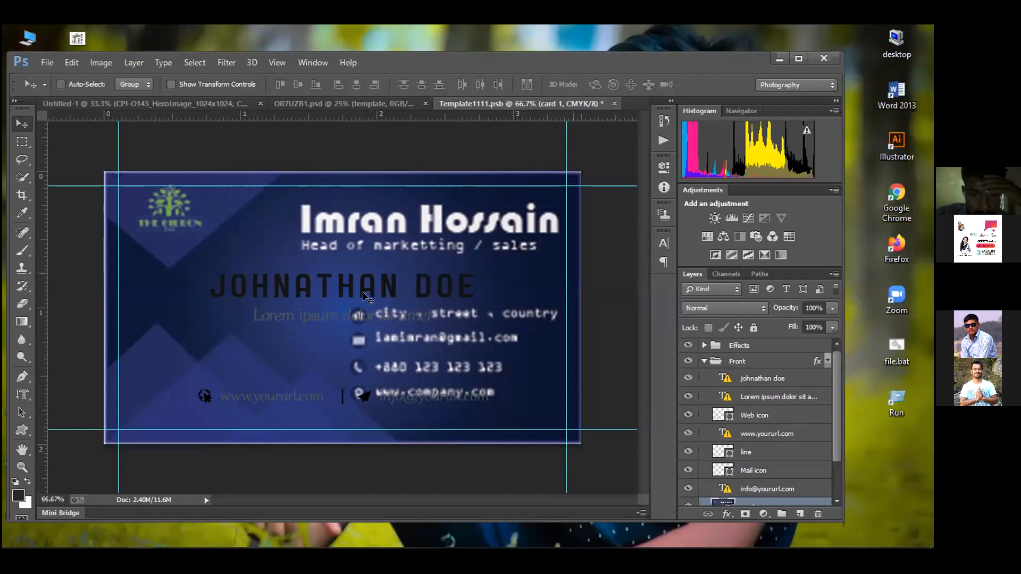
click(687, 416)
click(686, 420)
click(686, 435)
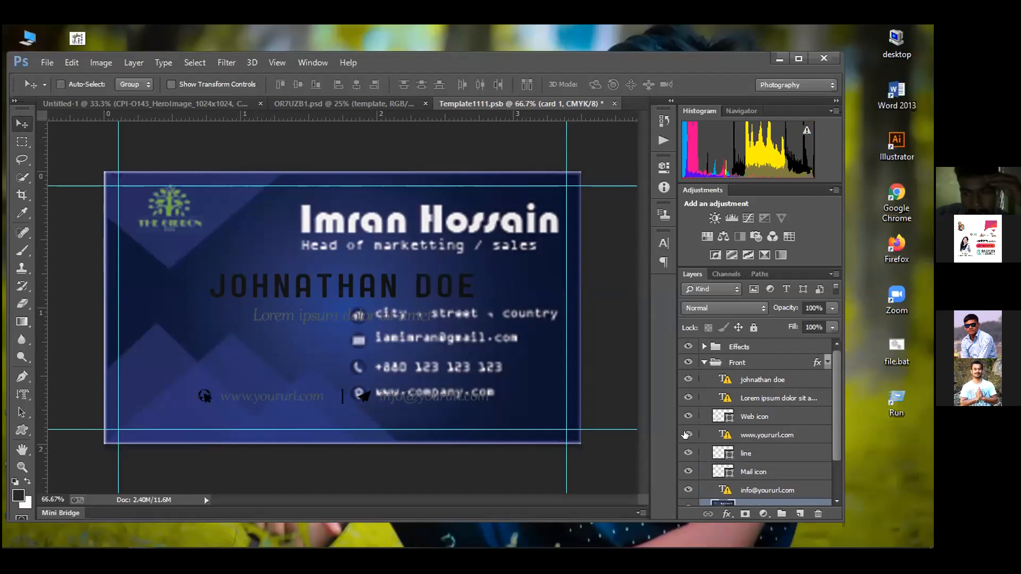
click(688, 417)
click(687, 398)
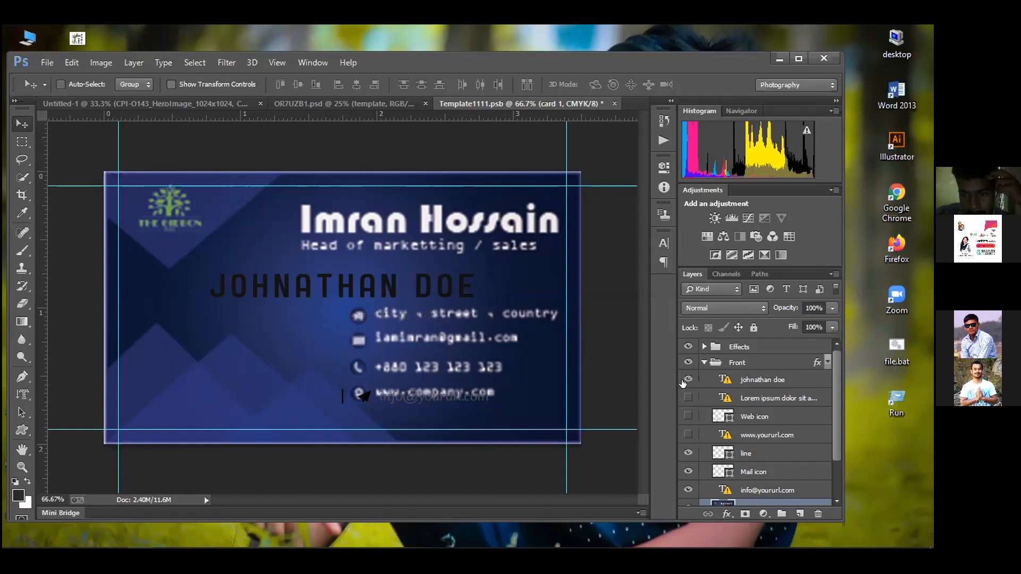
click(685, 379)
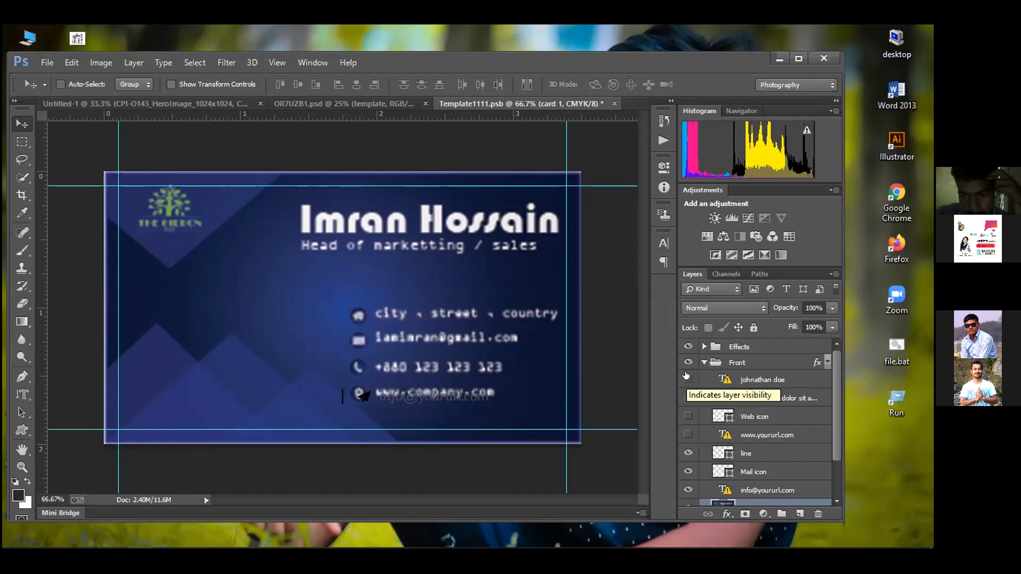
Restore the Front group and divider line visibility, then close the template
click(687, 361)
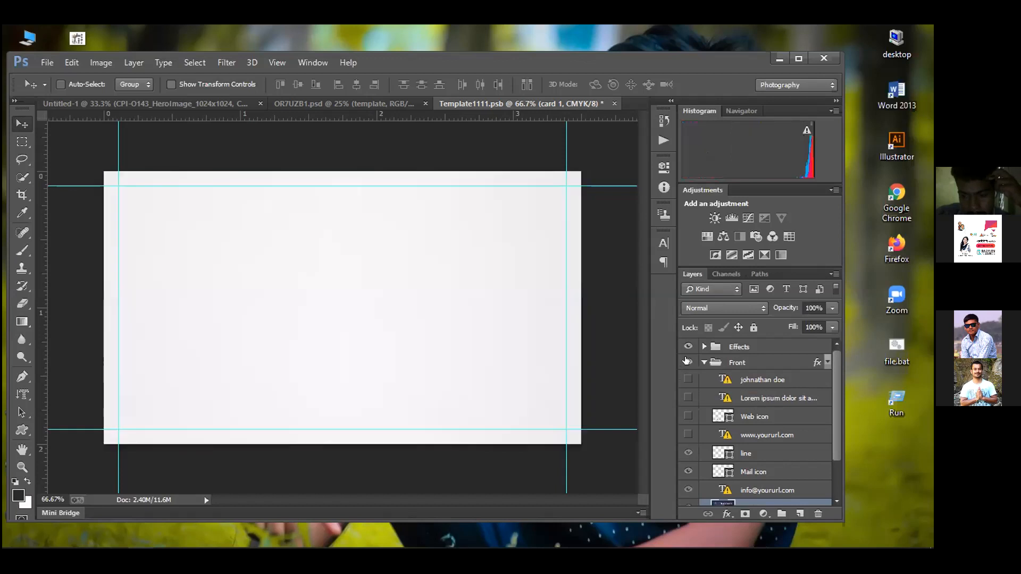
click(687, 361)
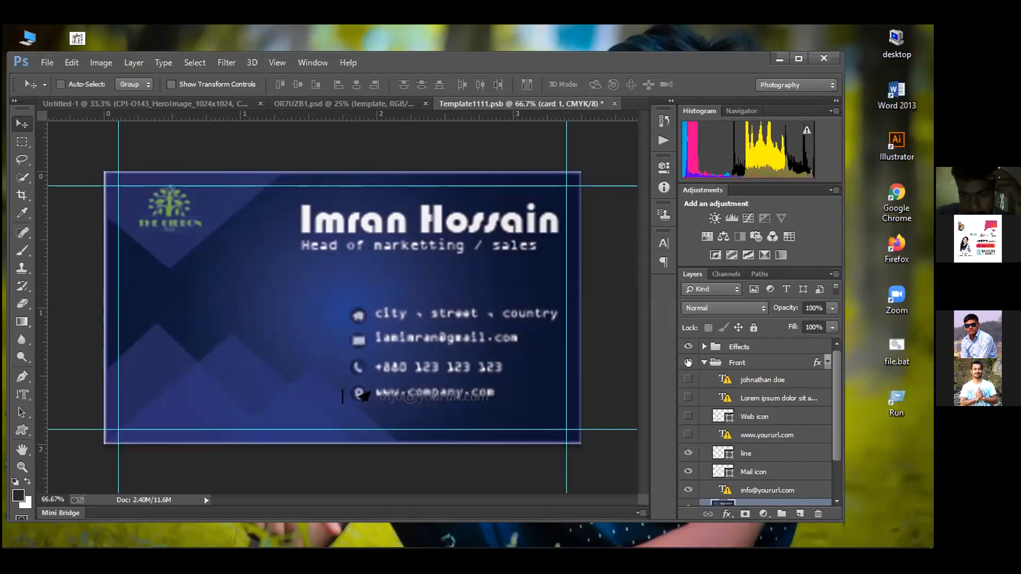
click(686, 452)
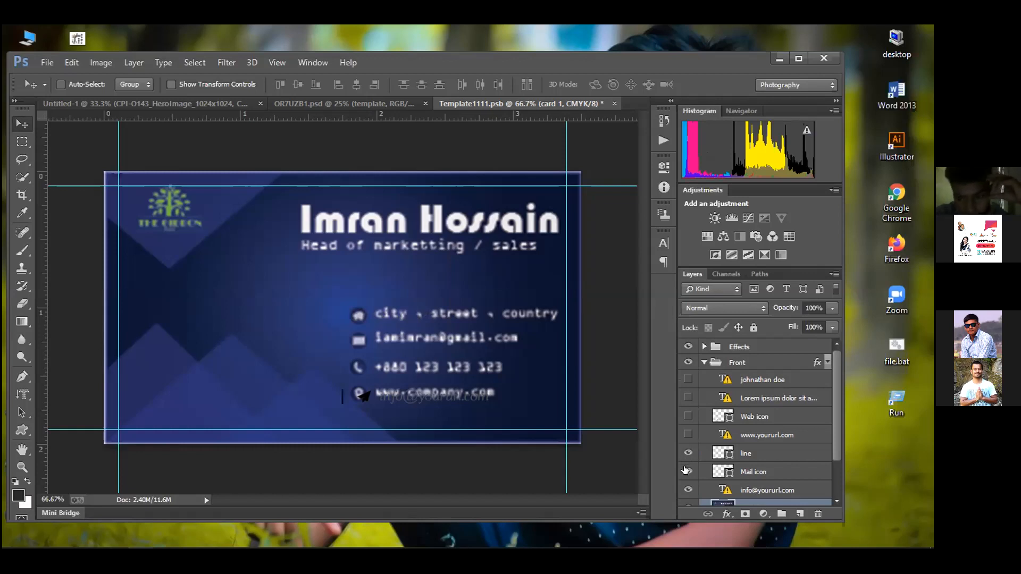
scroll(687, 475, down, 3)
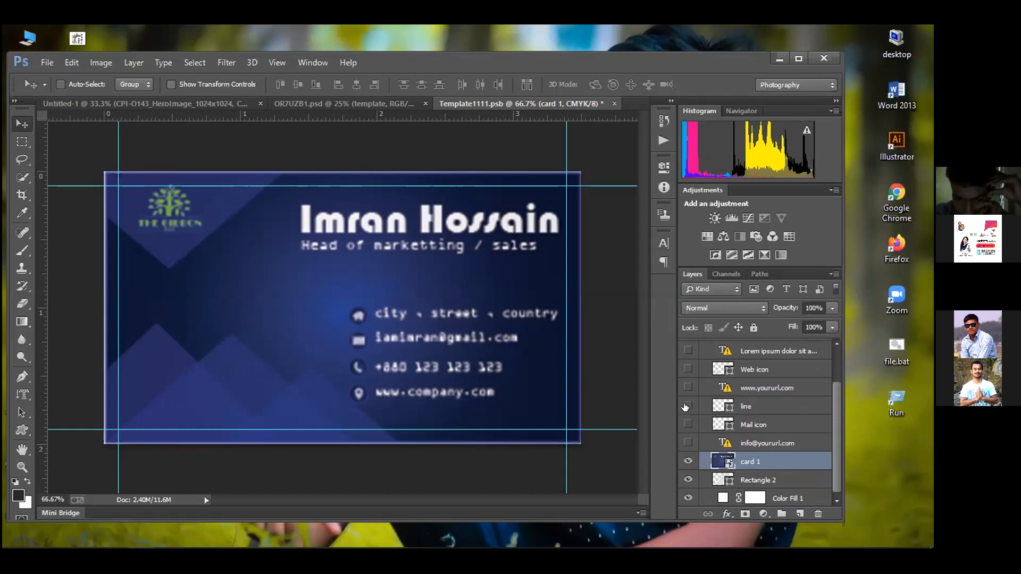
click(613, 104)
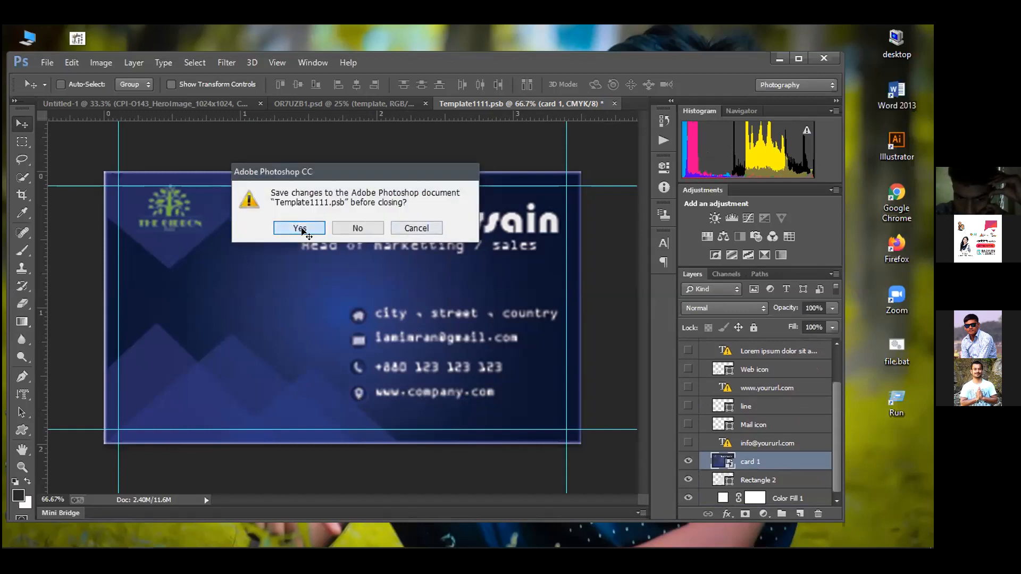
Save the changes to Template1111.psb when prompted on closing
click(300, 229)
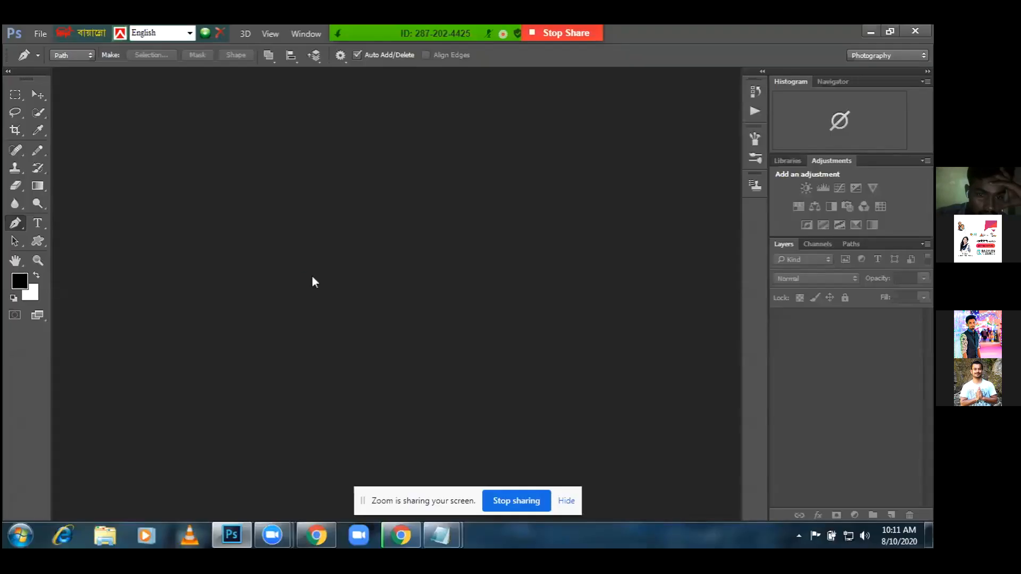
Open the 97.psd logo mockup from the Desktop
double_click(311, 275)
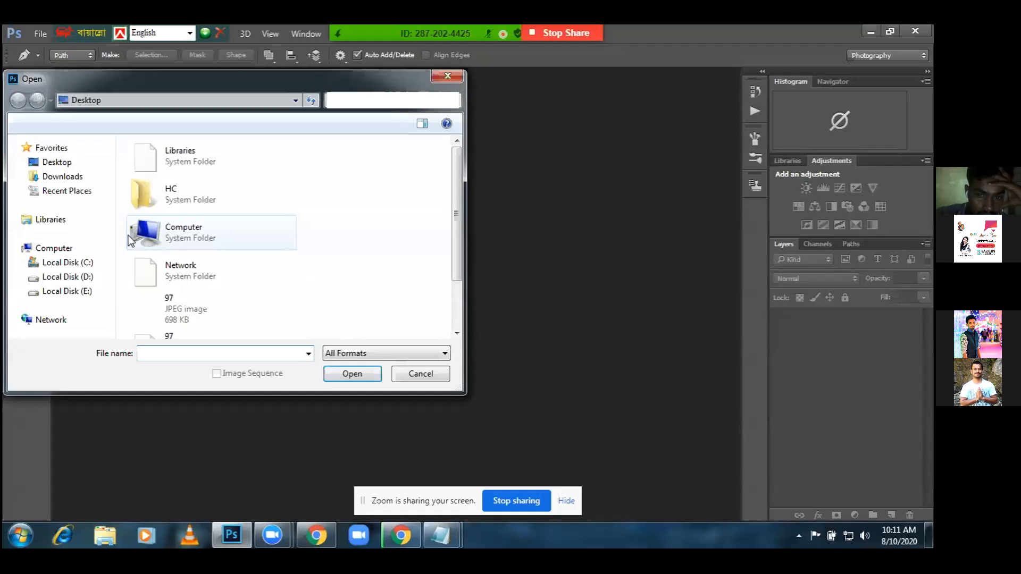
click(180, 307)
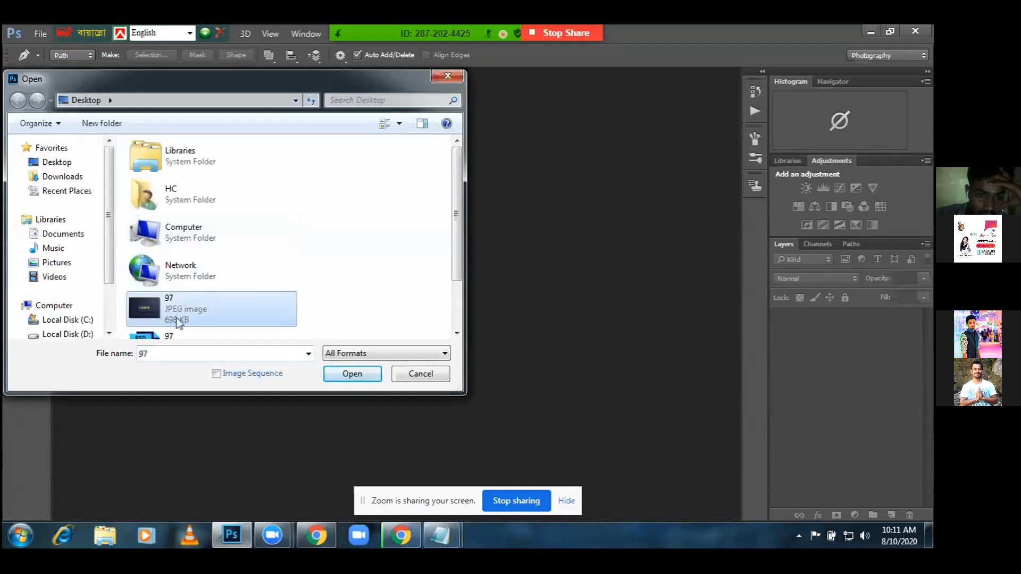
click(175, 335)
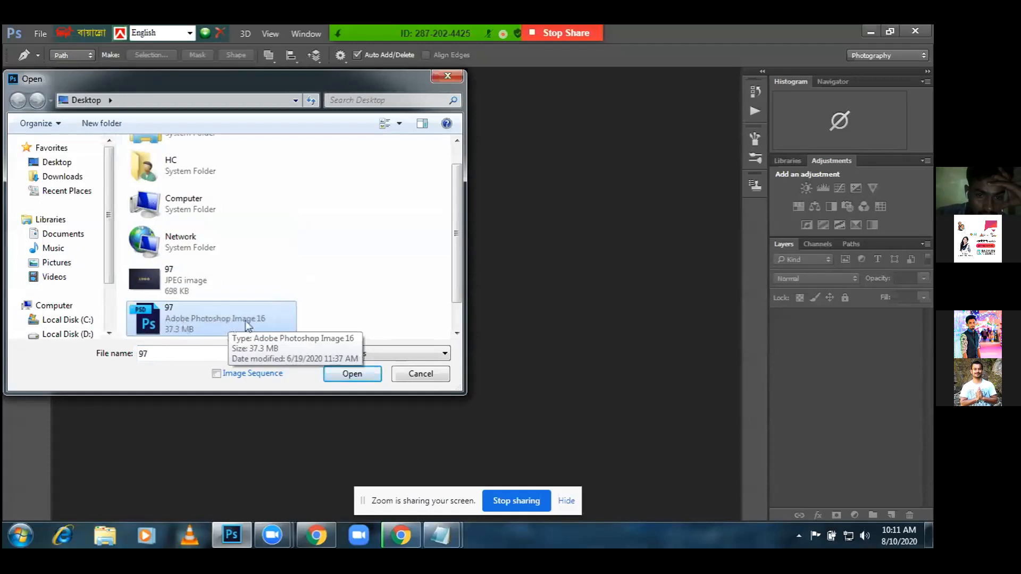
click(350, 373)
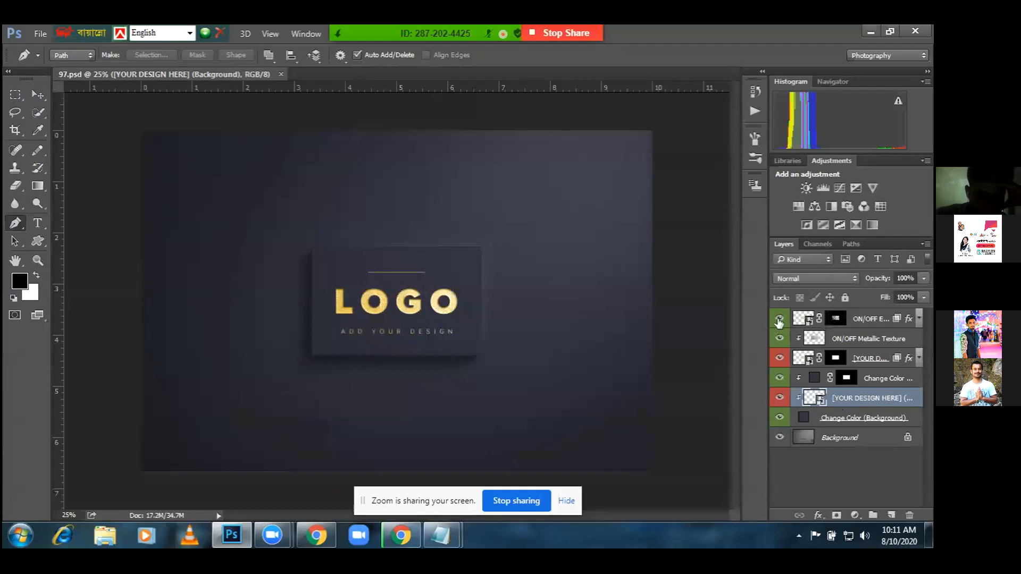
click(779, 320)
click(779, 339)
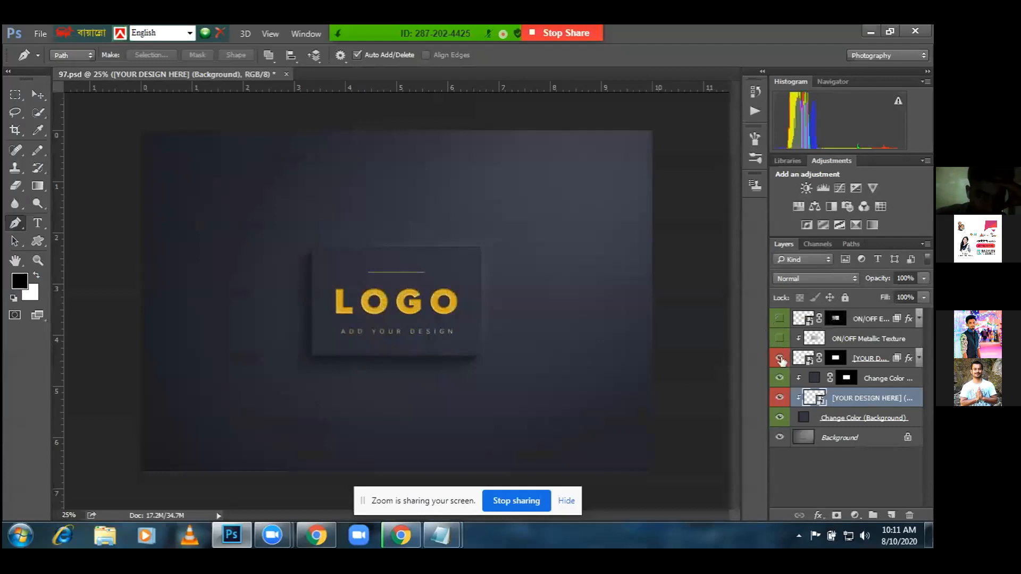
click(780, 359)
click(780, 378)
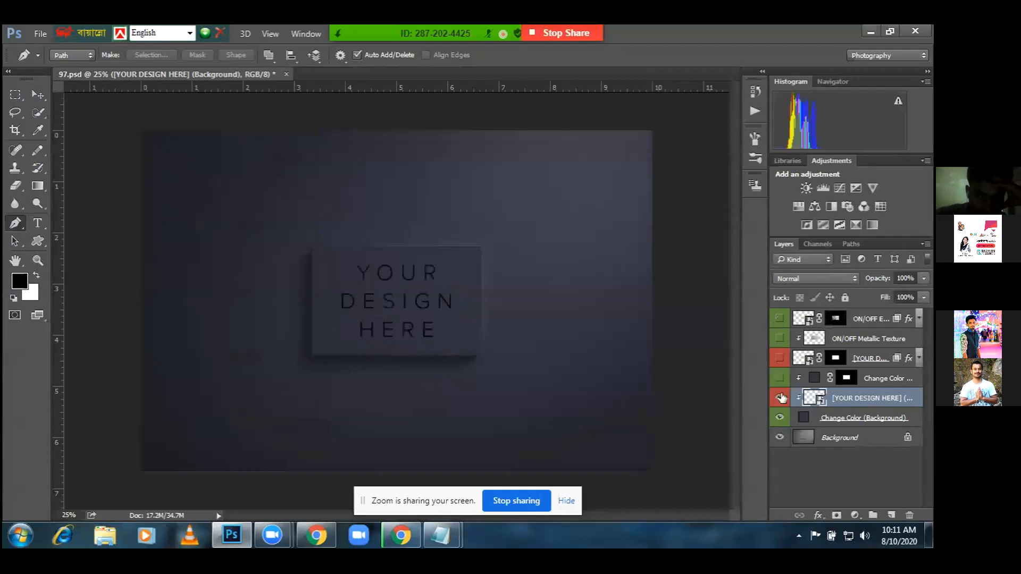
click(780, 398)
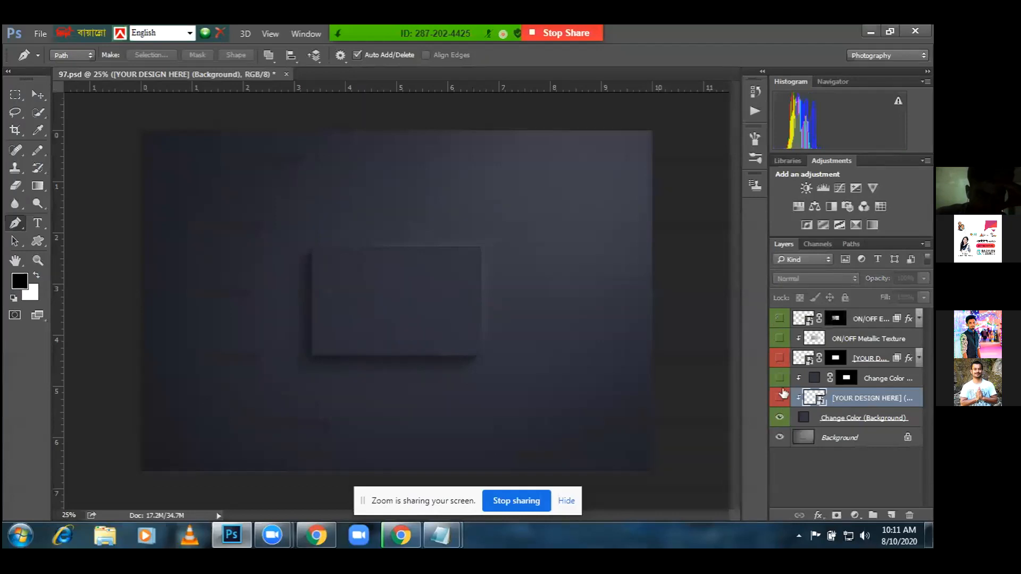
click(780, 398)
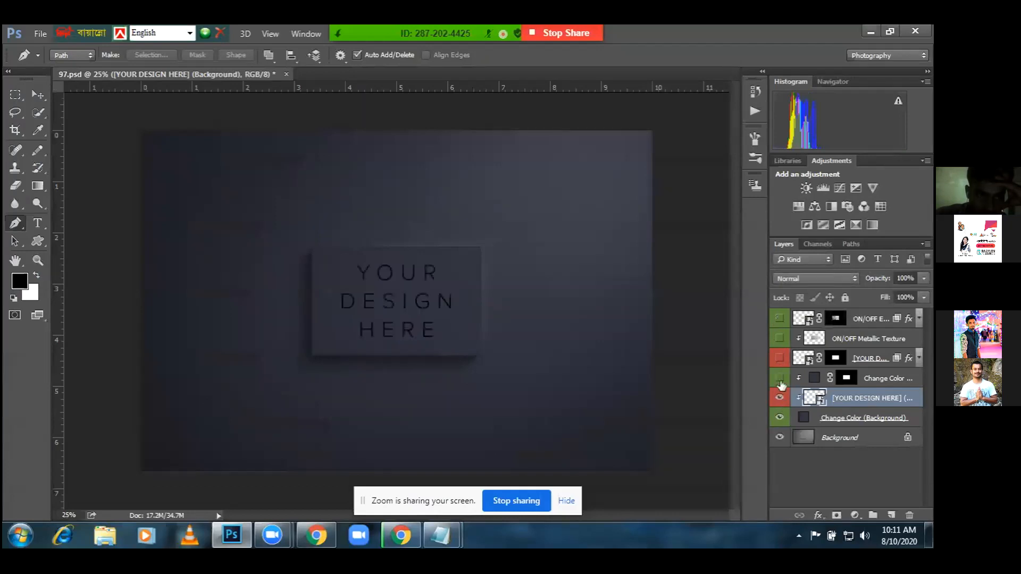
click(780, 378)
click(779, 359)
click(779, 338)
click(779, 318)
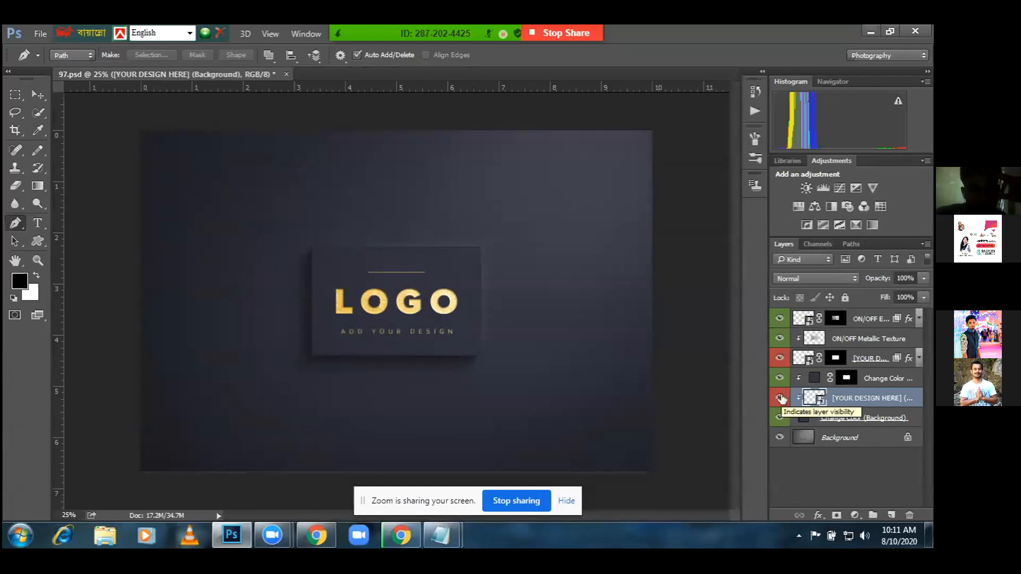
click(781, 398)
click(781, 398)
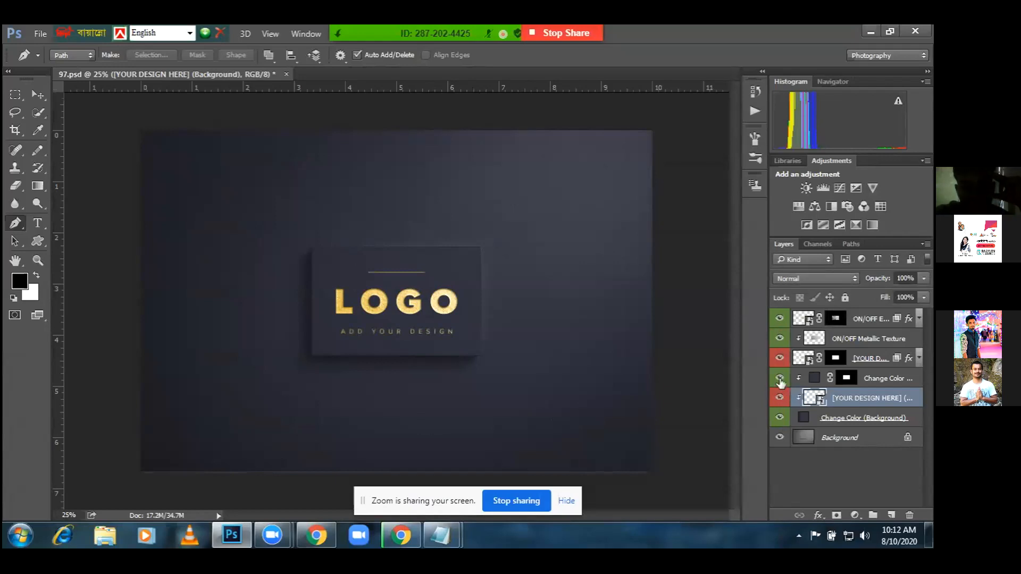
click(780, 379)
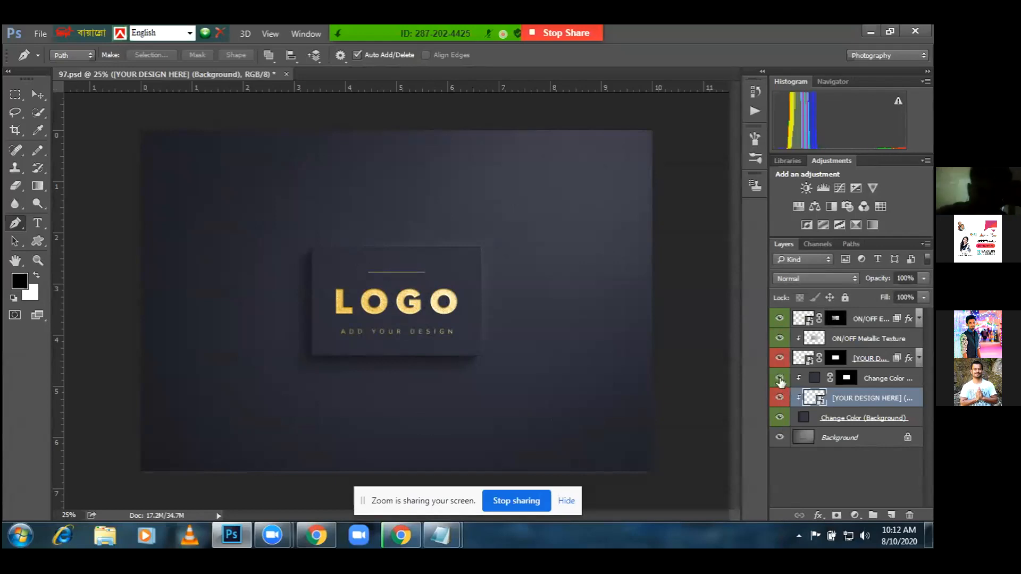
click(780, 359)
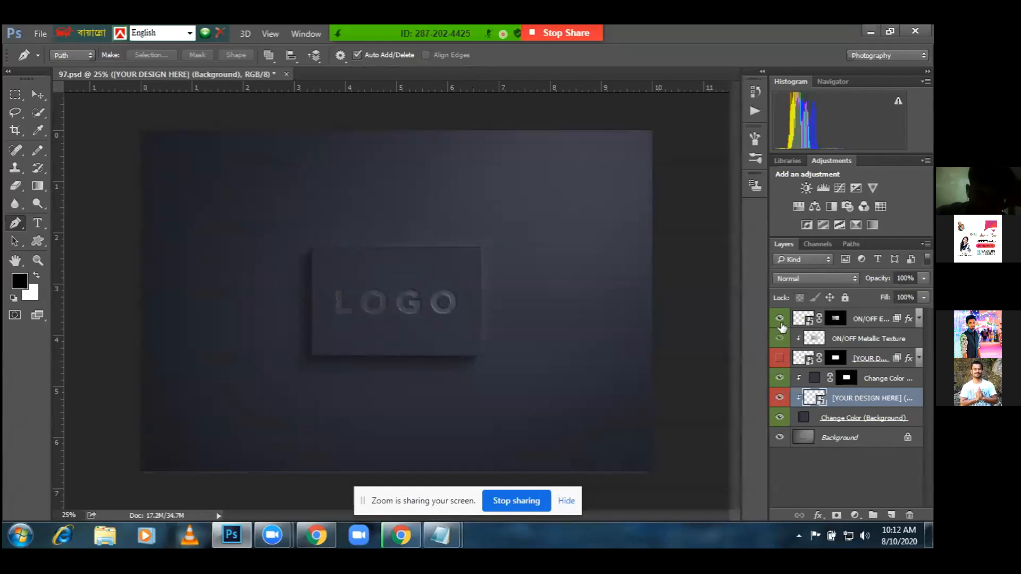
click(780, 358)
click(780, 358)
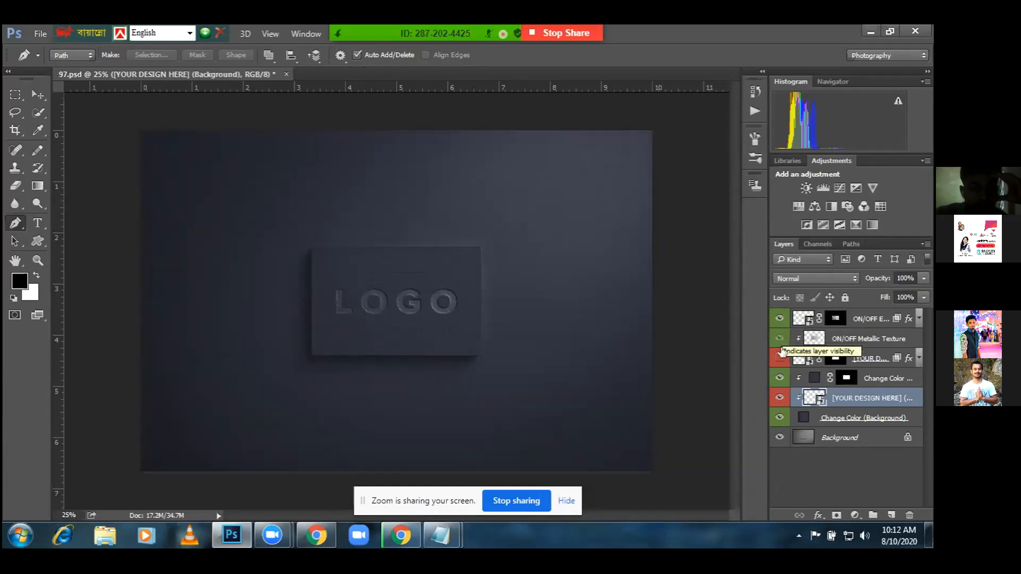
click(780, 319)
click(780, 321)
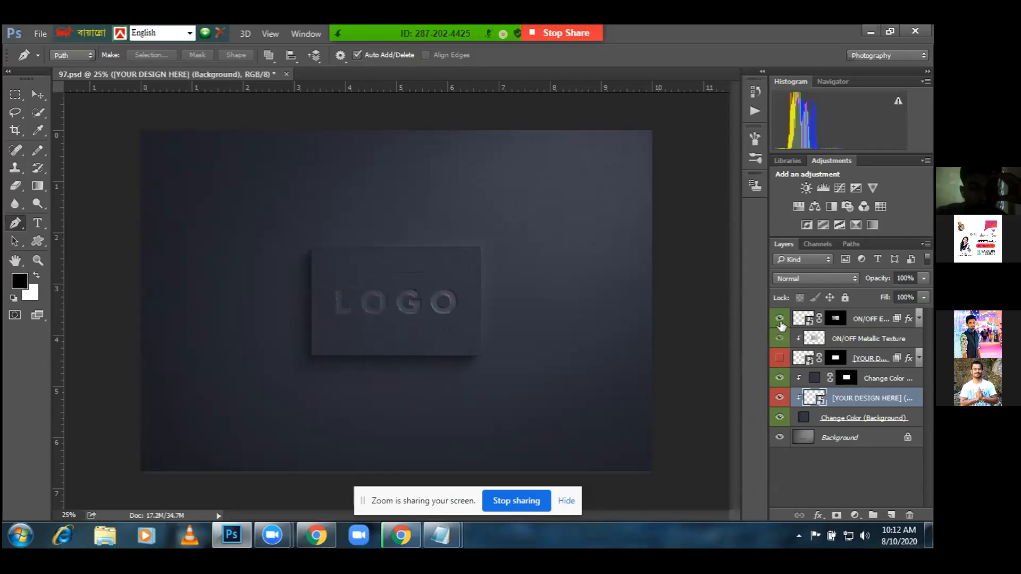
click(780, 359)
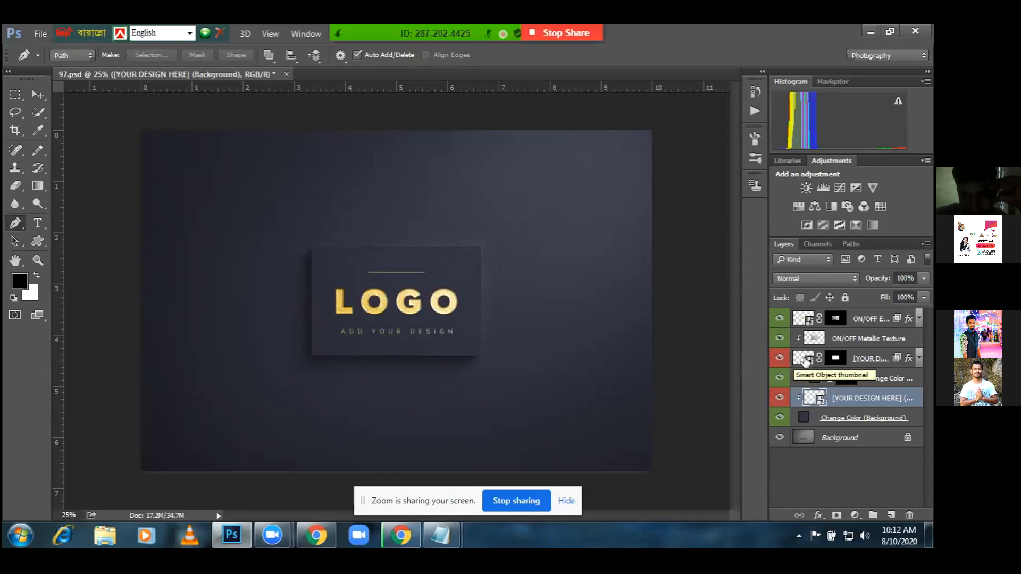
Inspect the logo design layer and its mask options, leaving them unchanged
right_click(805, 359)
click(839, 367)
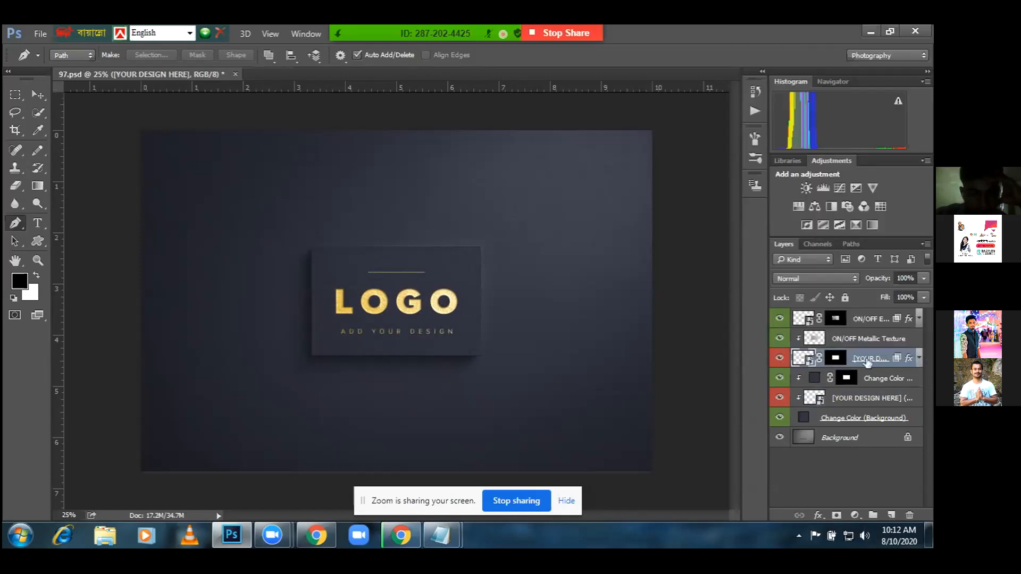
double_click(867, 360)
click(841, 361)
right_click(840, 364)
click(839, 359)
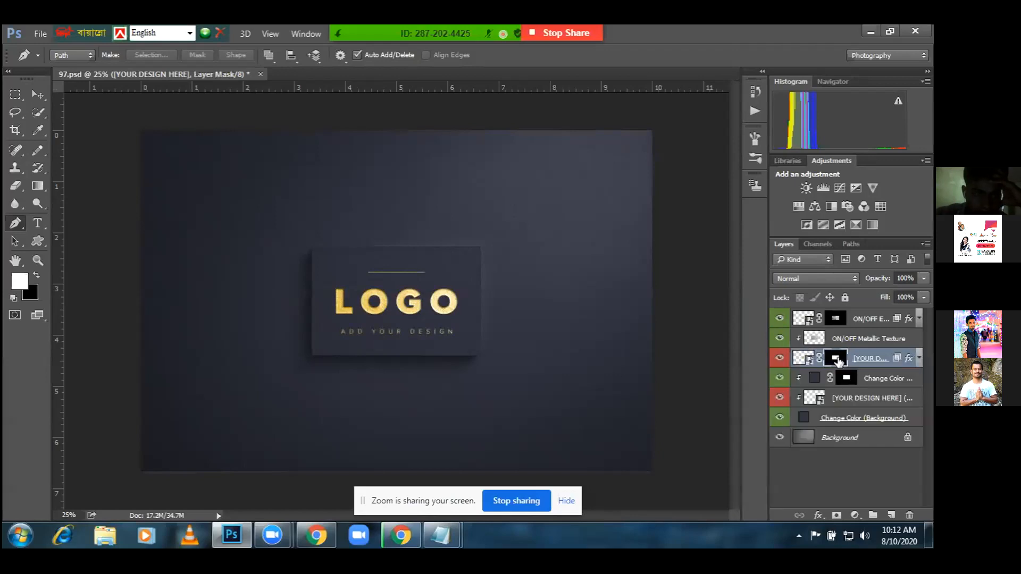
right_click(897, 359)
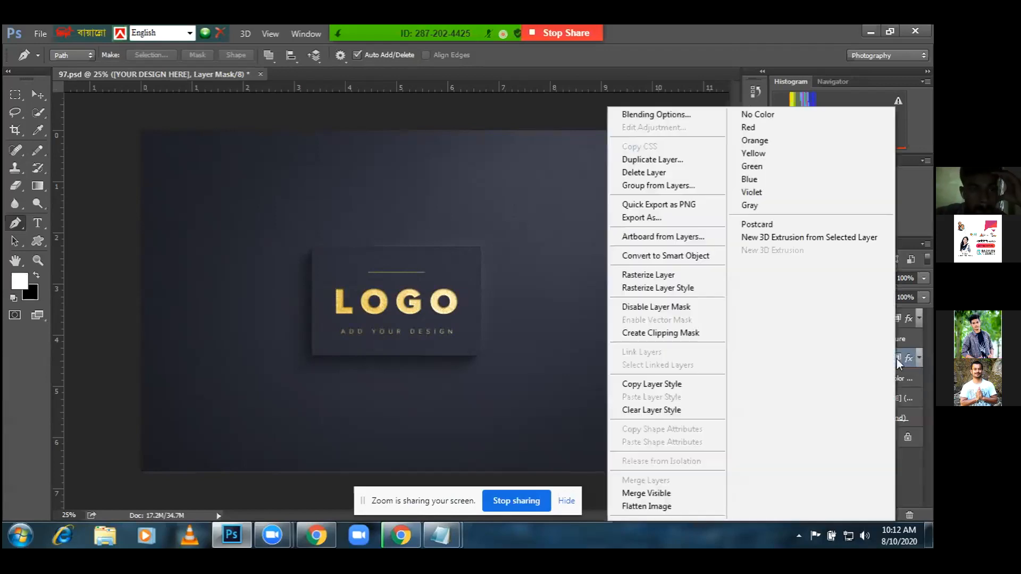
click(896, 359)
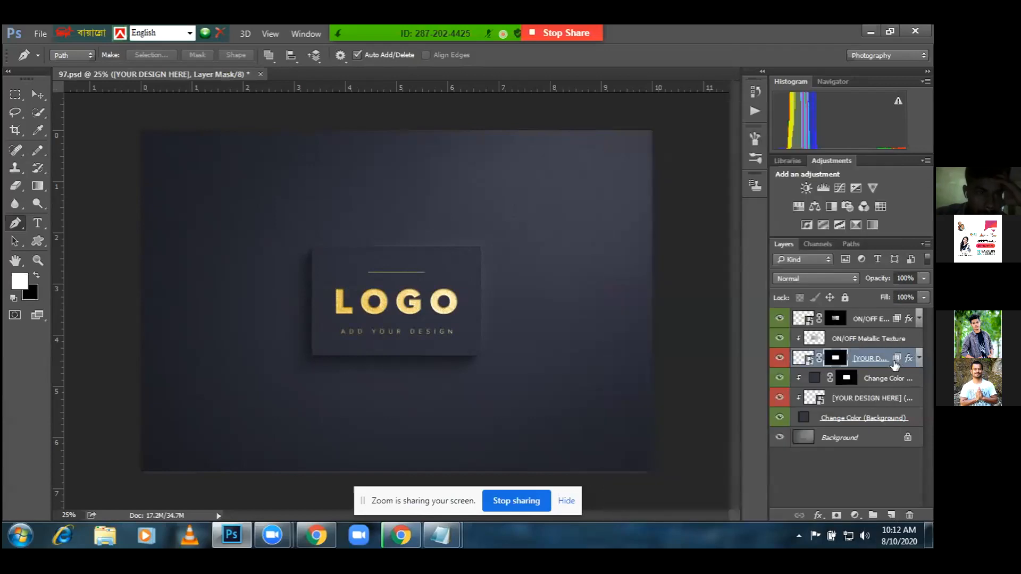
Open the YOUR DESIGN HERE placeholder smart object's contents and acknowledge the editing notice
click(876, 400)
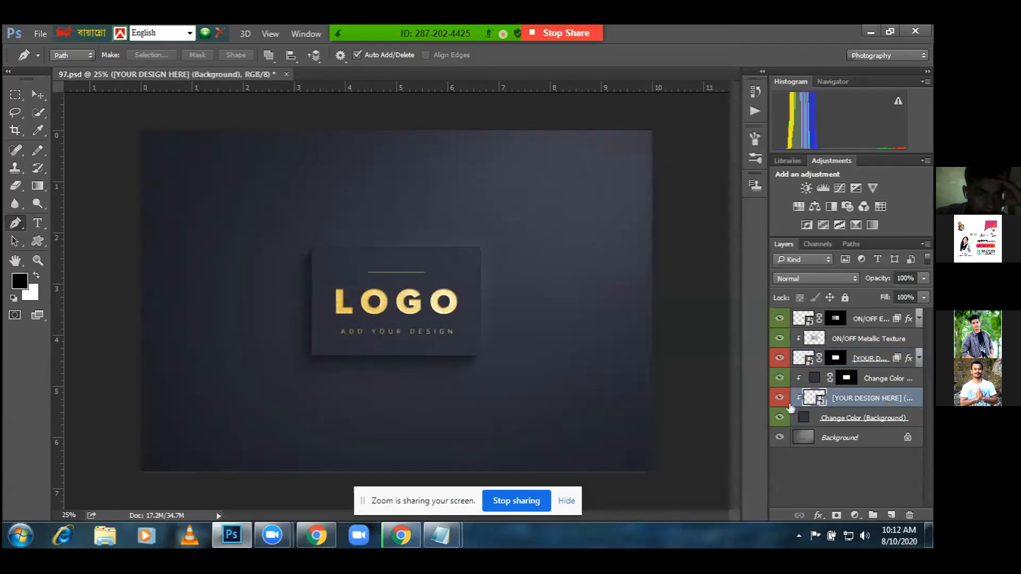
right_click(816, 400)
click(816, 400)
double_click(815, 400)
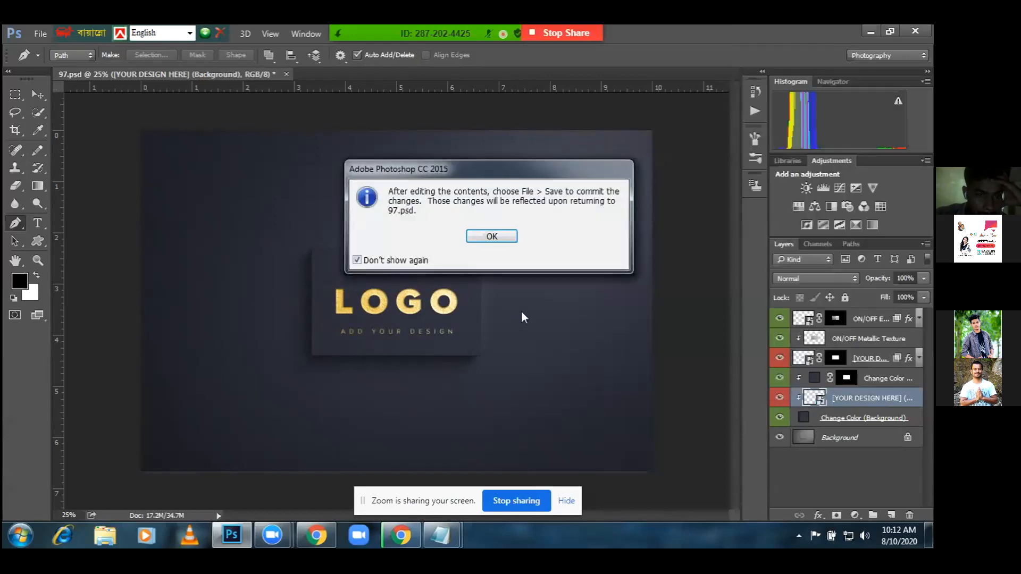
click(491, 236)
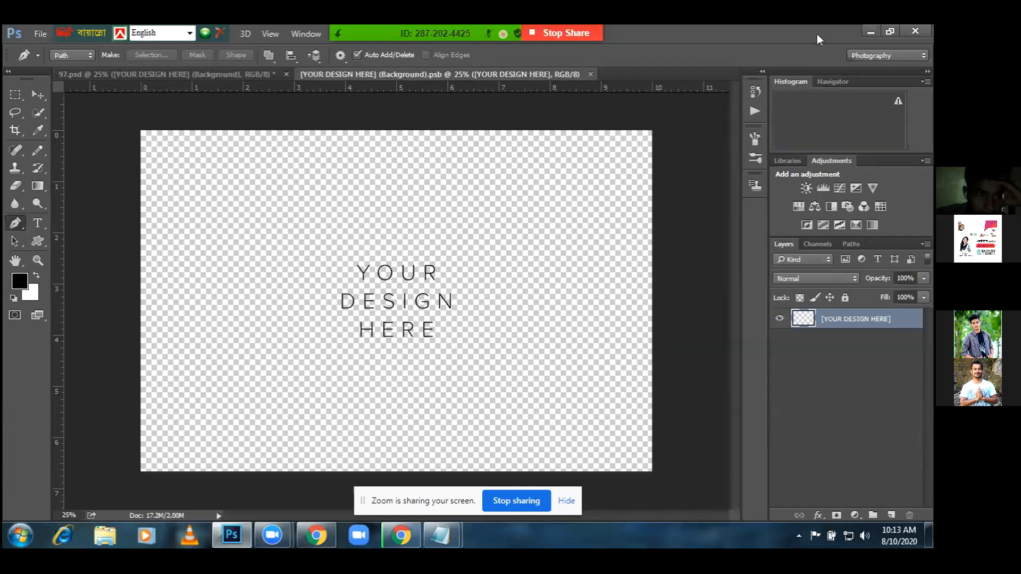
Minimize Photoshop and browse to the LEDP-2020 Project folder on Local Disk (D:)
click(872, 30)
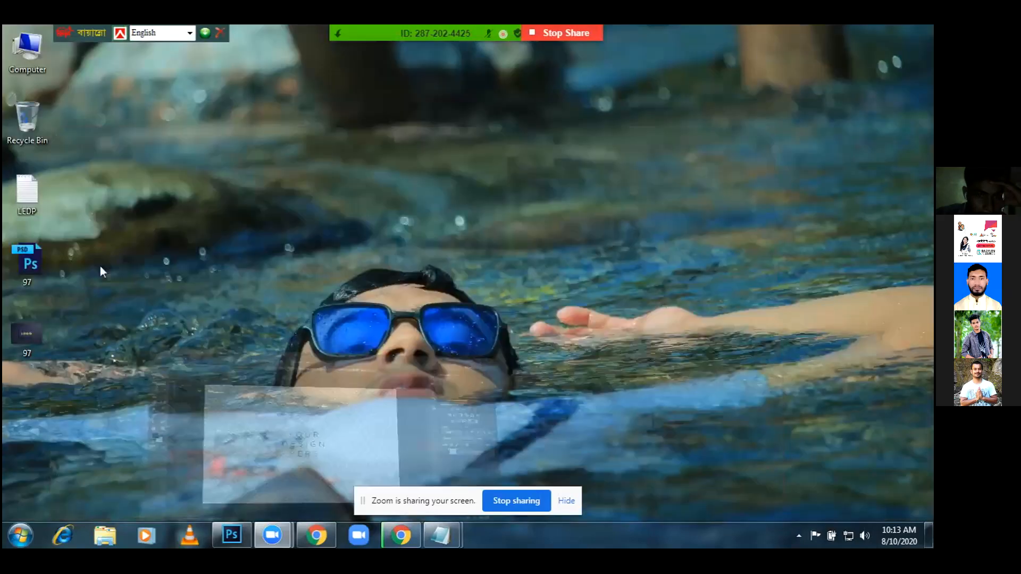
double_click(34, 56)
double_click(279, 181)
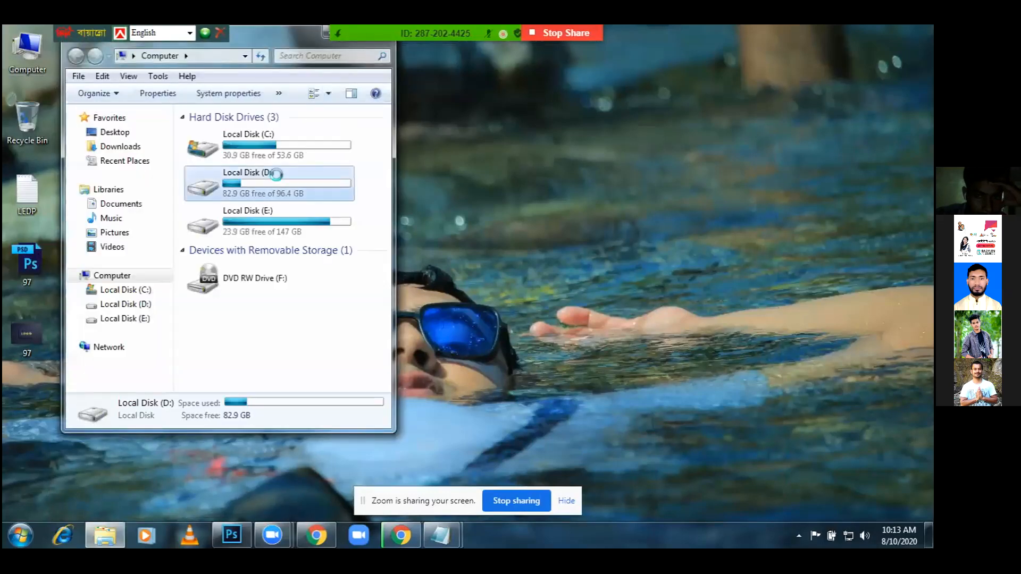
click(292, 275)
scroll(292, 273, down, 2)
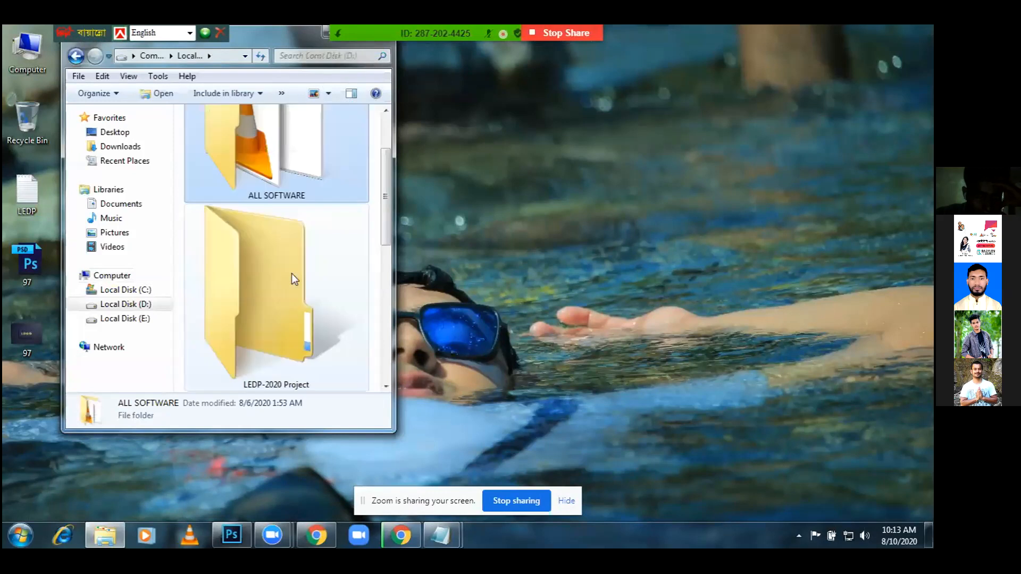
click(291, 273)
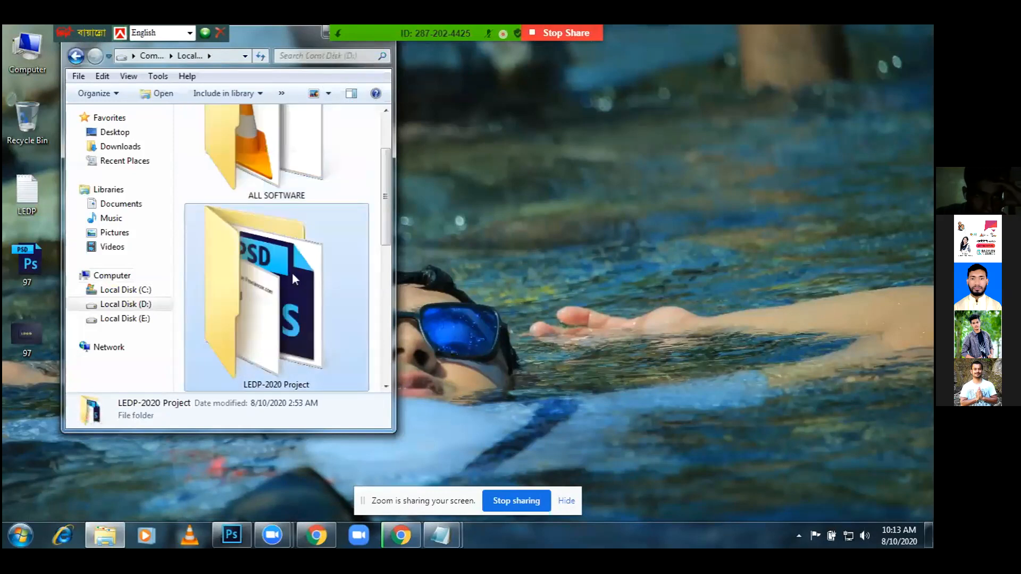
double_click(291, 272)
click(289, 228)
Open the Business card folder and launch the sample business-card PSD in Photoshop
click(298, 196)
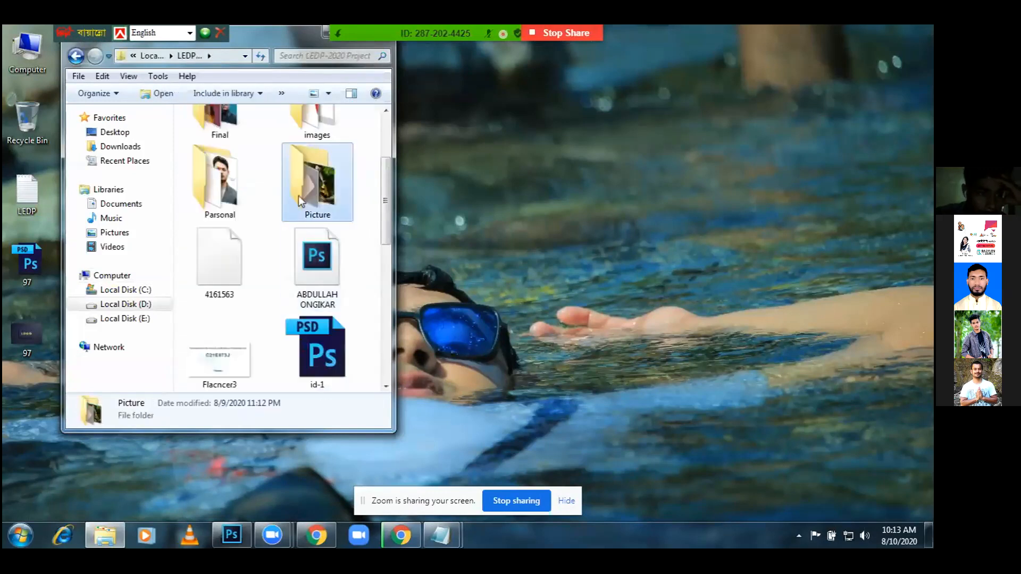
scroll(299, 196, up, 3)
click(242, 171)
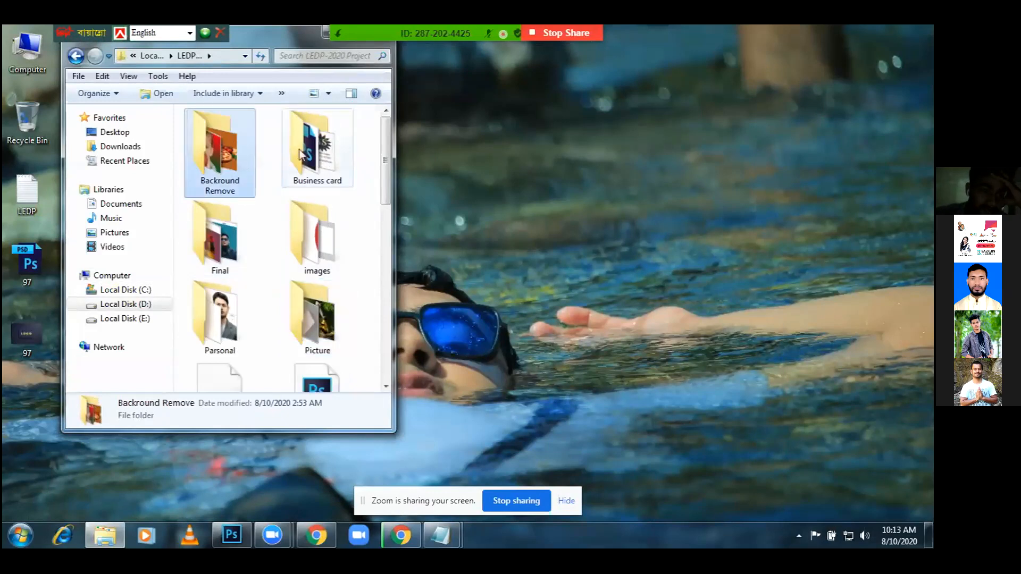
double_click(314, 151)
click(305, 289)
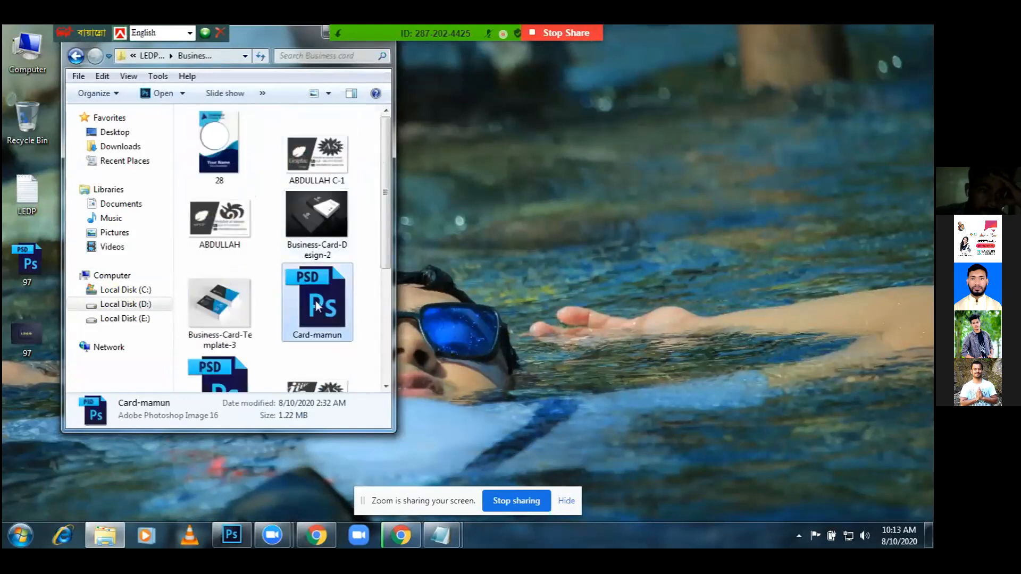
scroll(315, 301, down, 3)
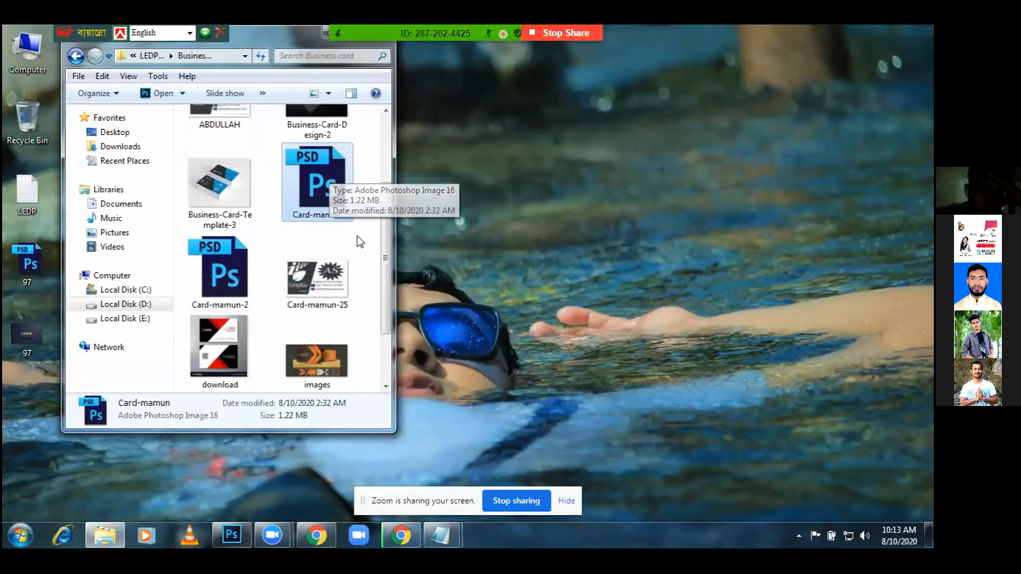
scroll(355, 234, up, 3)
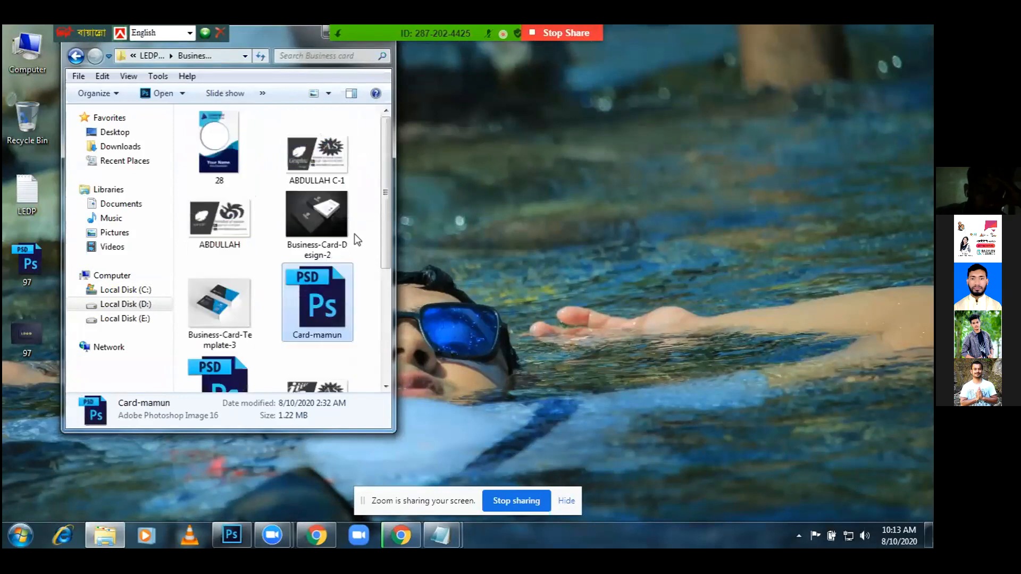
scroll(355, 234, down, 5)
scroll(356, 239, up, 3)
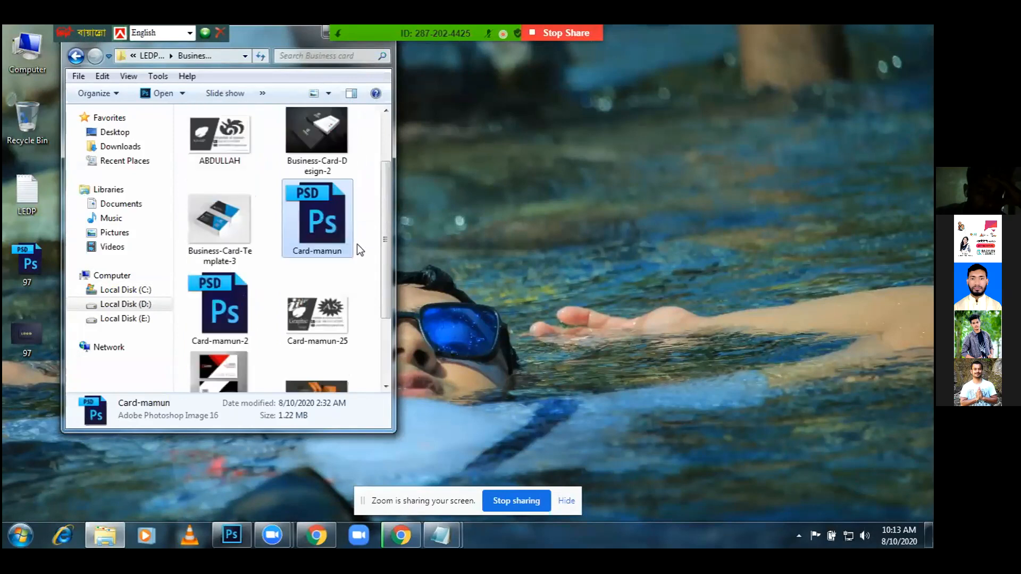
double_click(320, 222)
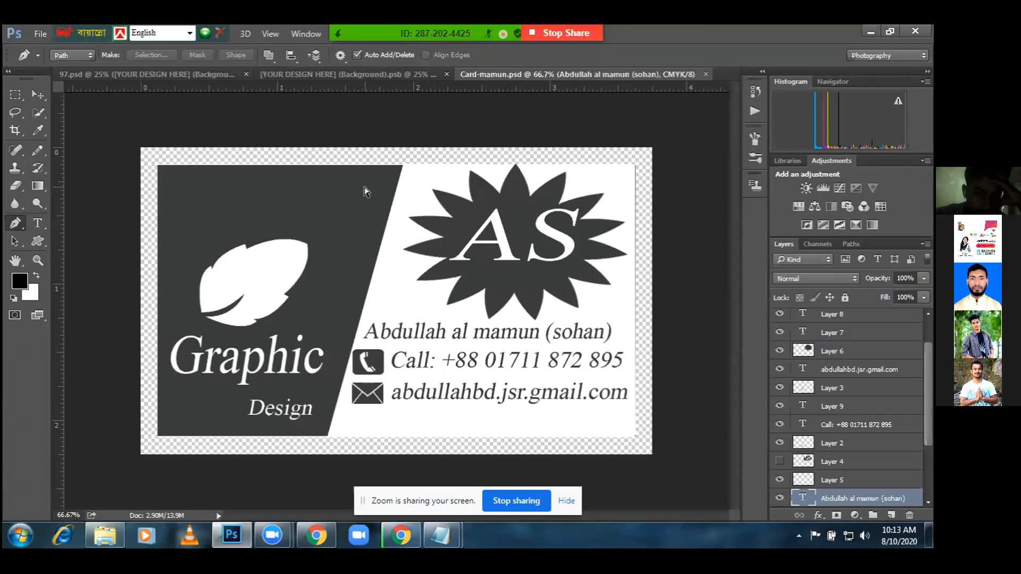
Try a free transform on the name line twice, cancelling it both times
key(ctrl+t)
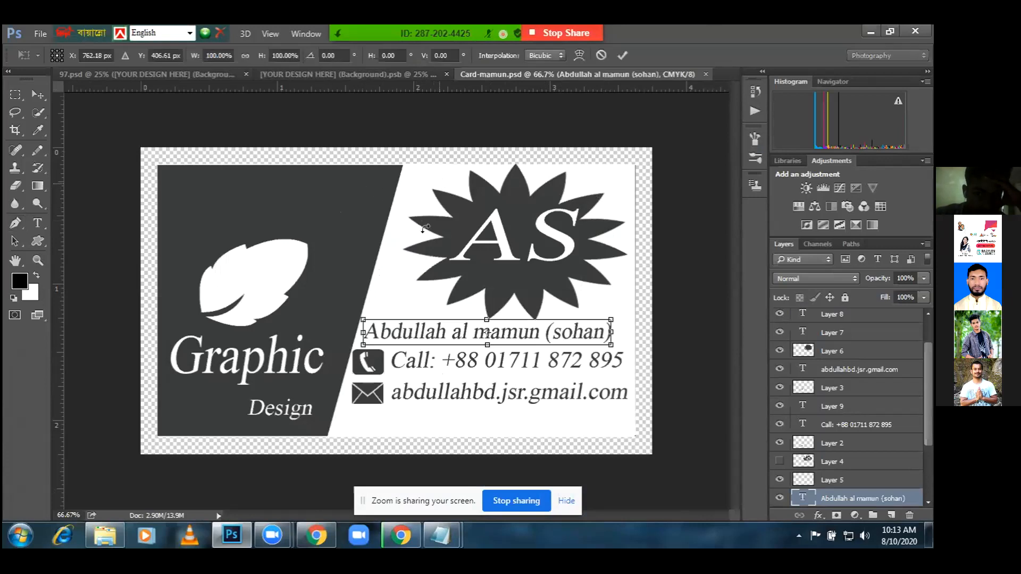
key(Return)
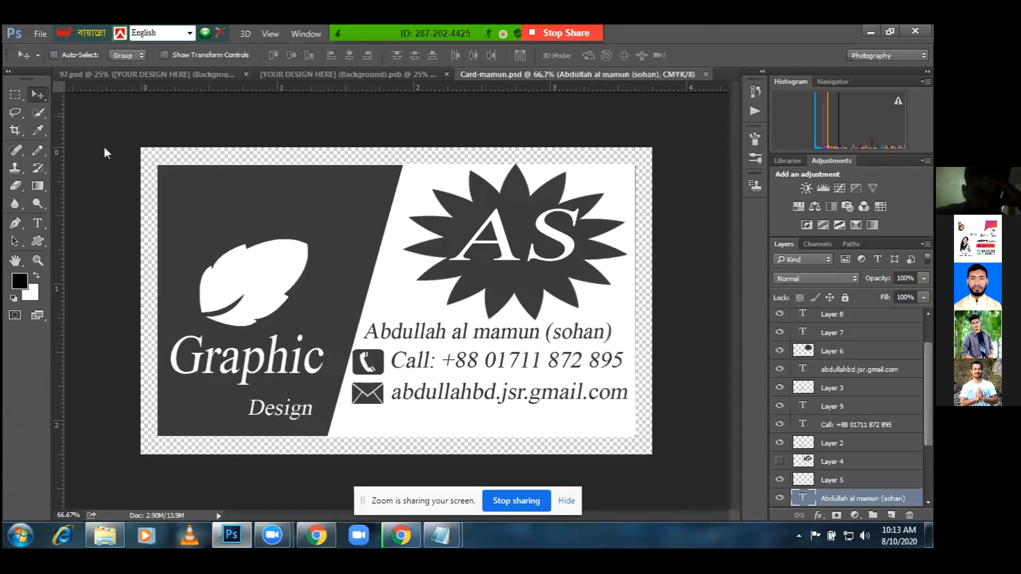
key(ctrl+t)
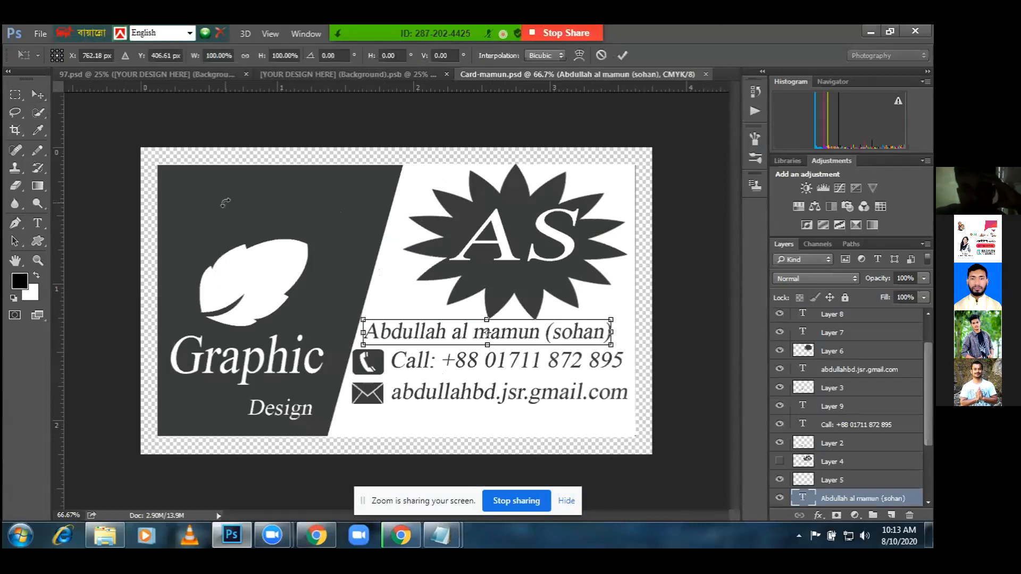
key(Return)
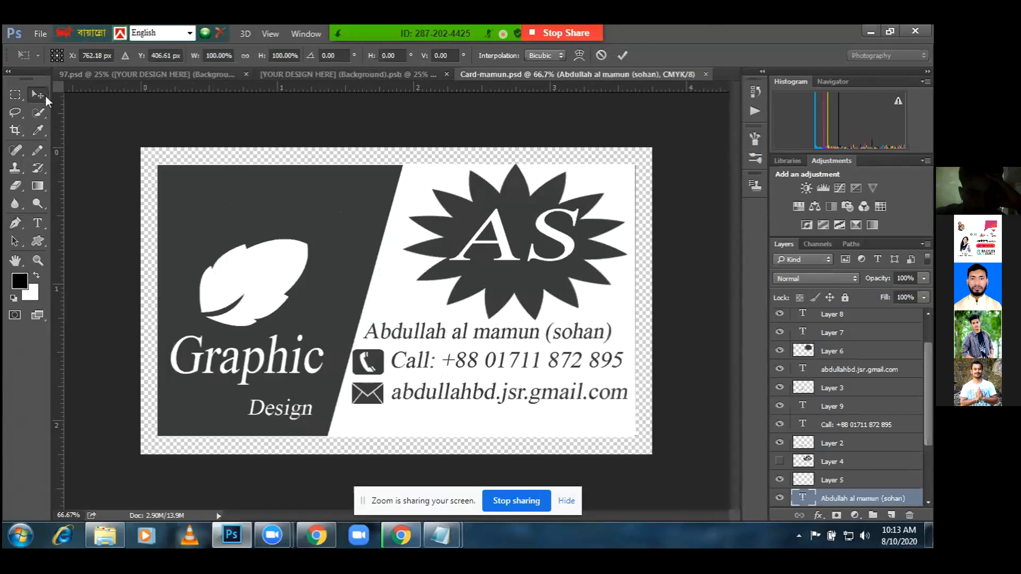
Draw a 3.577 × 2.060 in crop box over the card, then cancel the crop
click(15, 131)
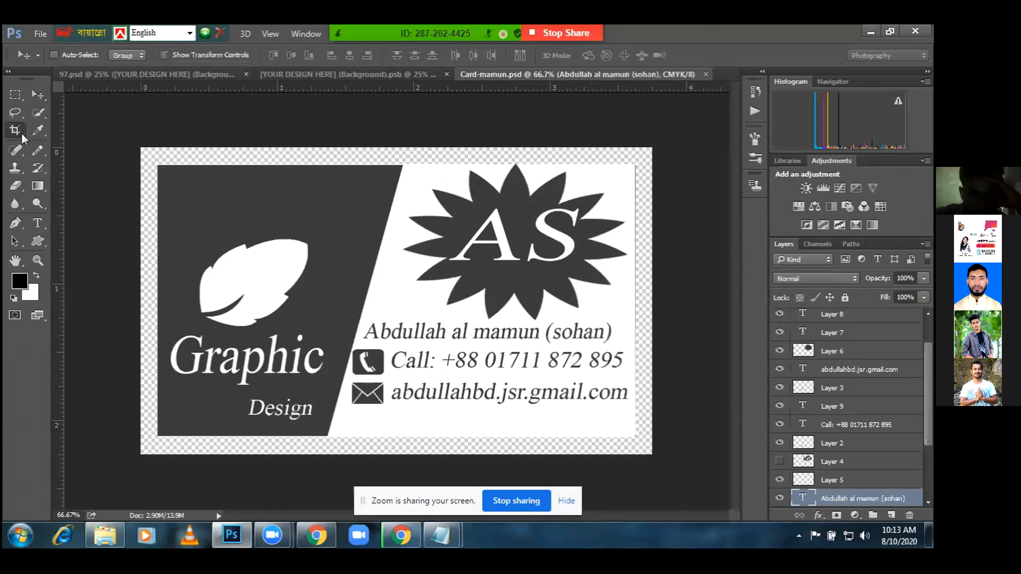
drag(154, 162, 642, 453)
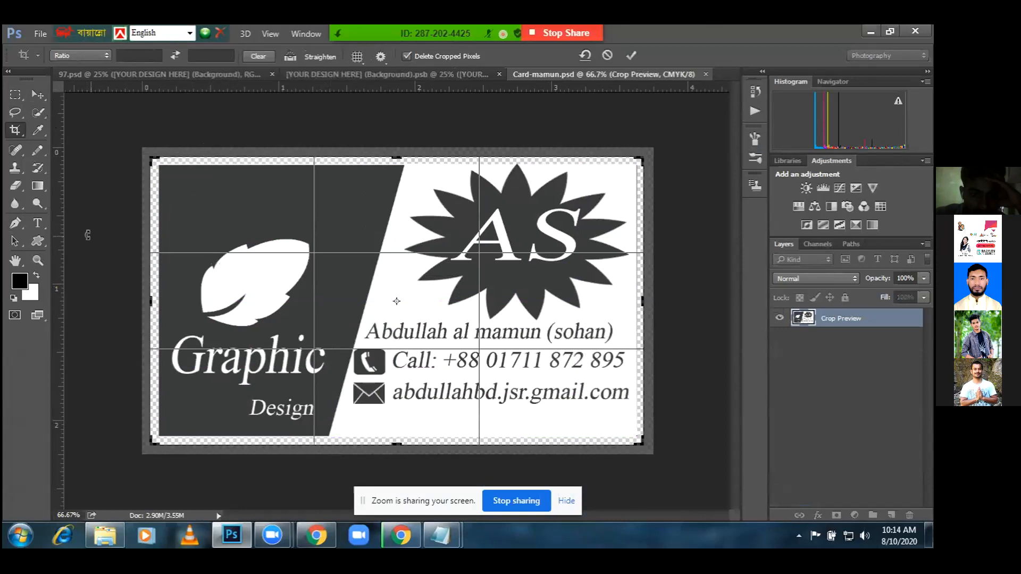
click(37, 95)
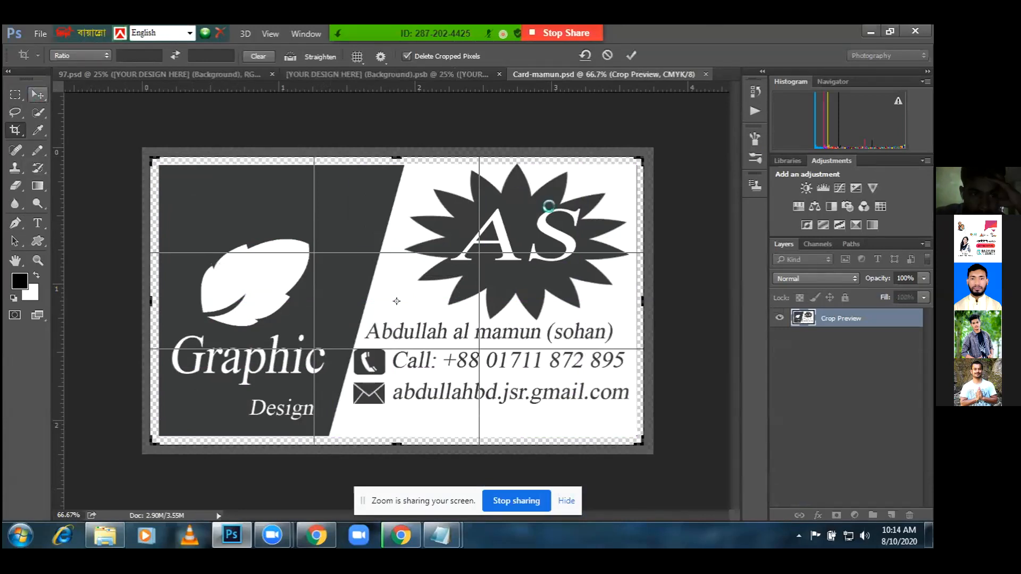
click(533, 228)
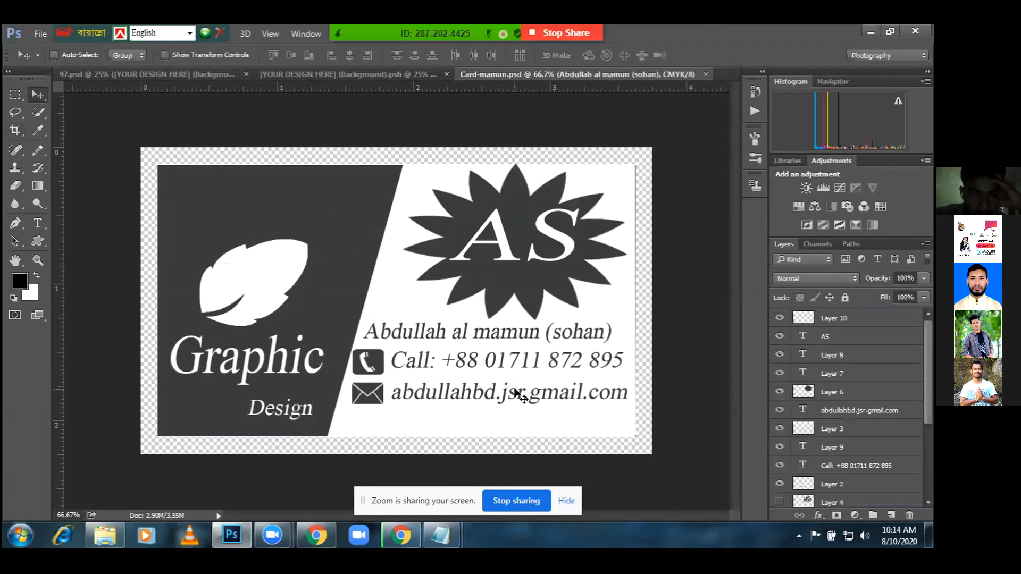
Replace the dot in the e-mail with @ and set the whole line to 11 pt
click(38, 222)
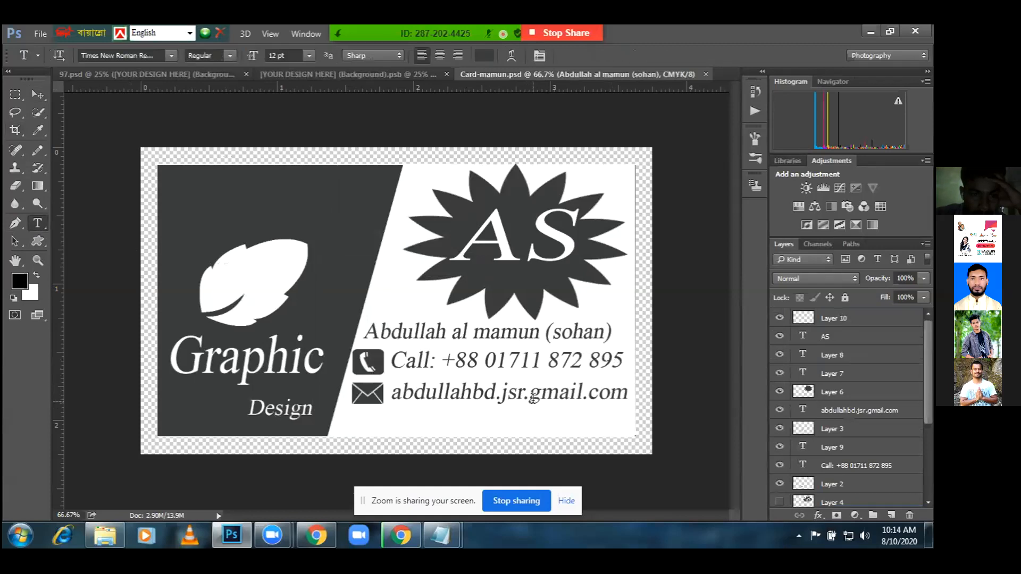
drag(529, 399, 522, 399)
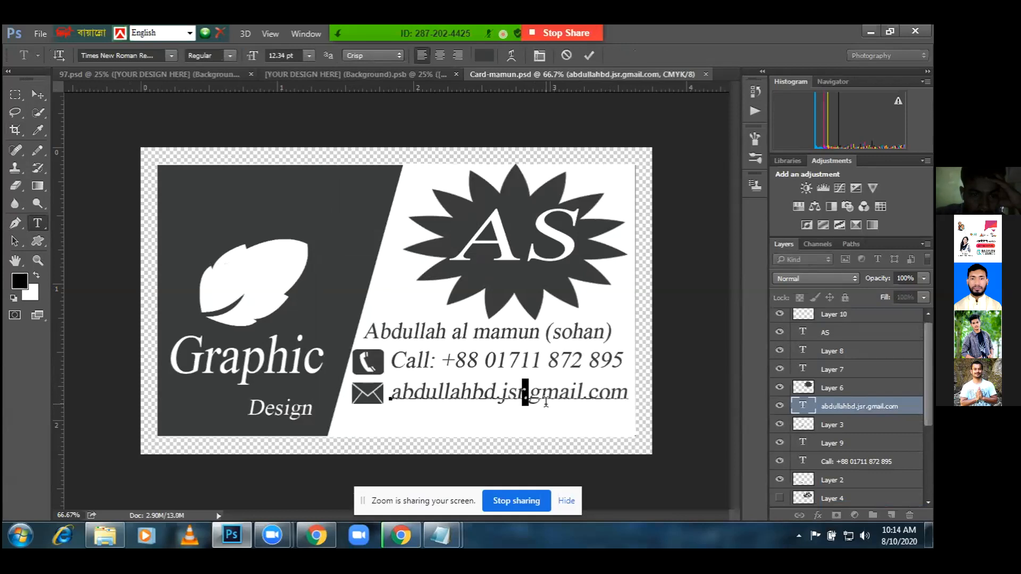
text(@)
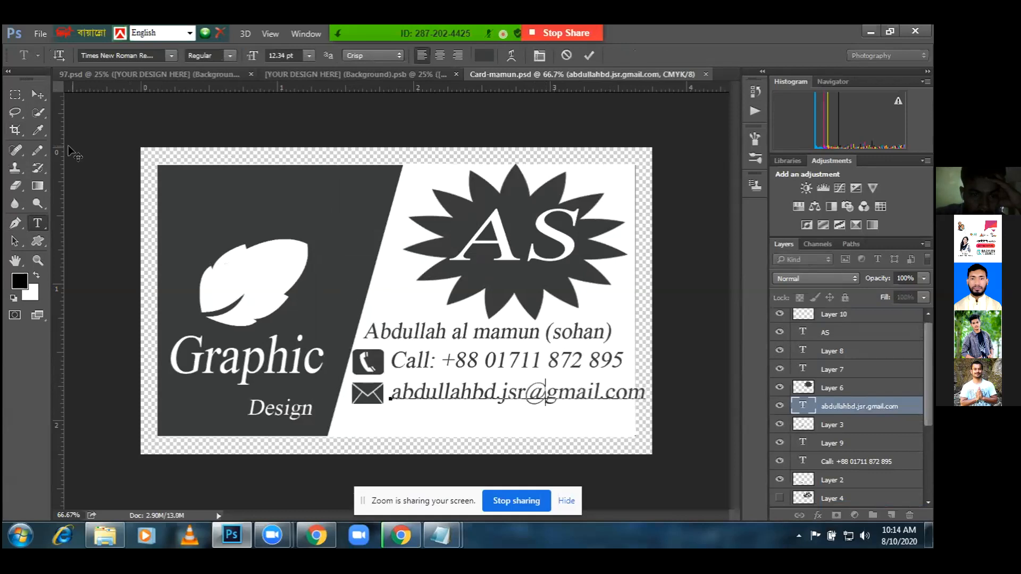
key(ctrl+a)
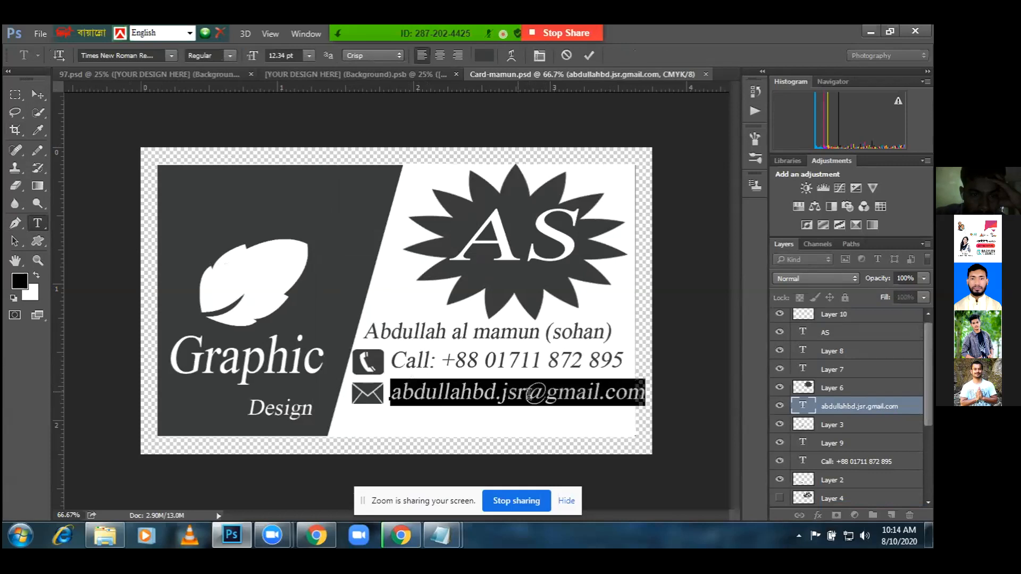
double_click(287, 56)
text(1)
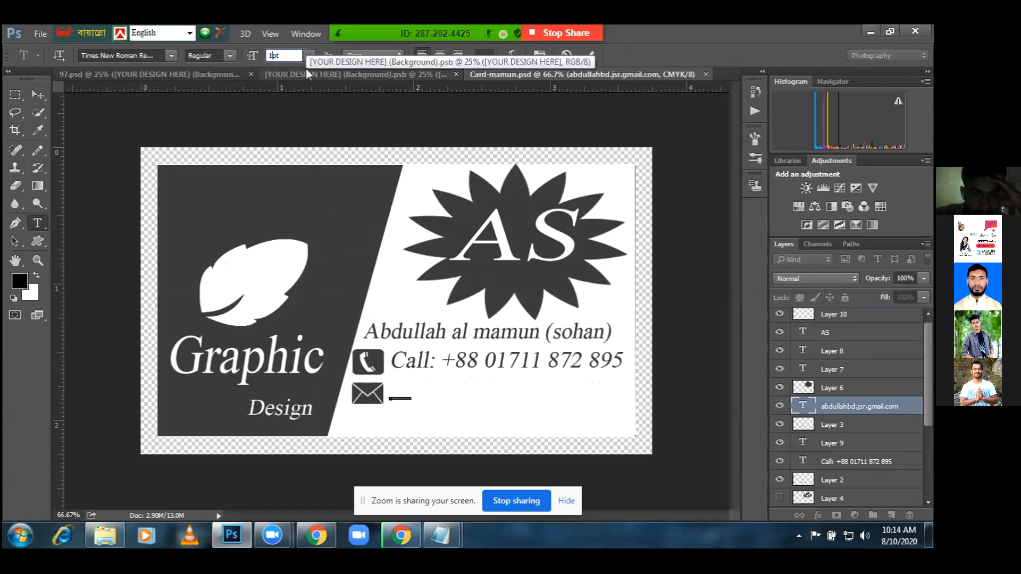
text(3)
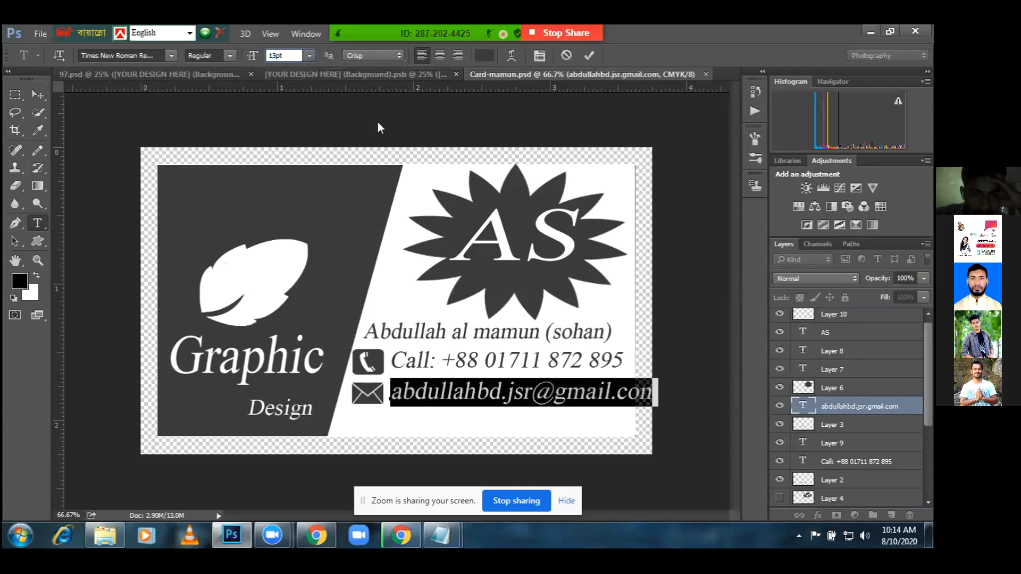
key(BackSpace)
text(1)
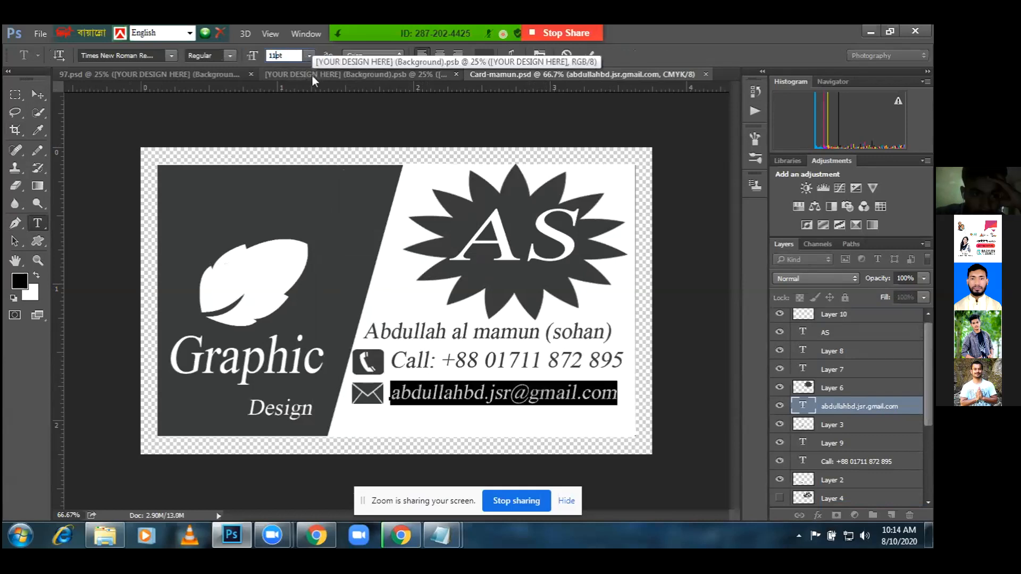
click(41, 97)
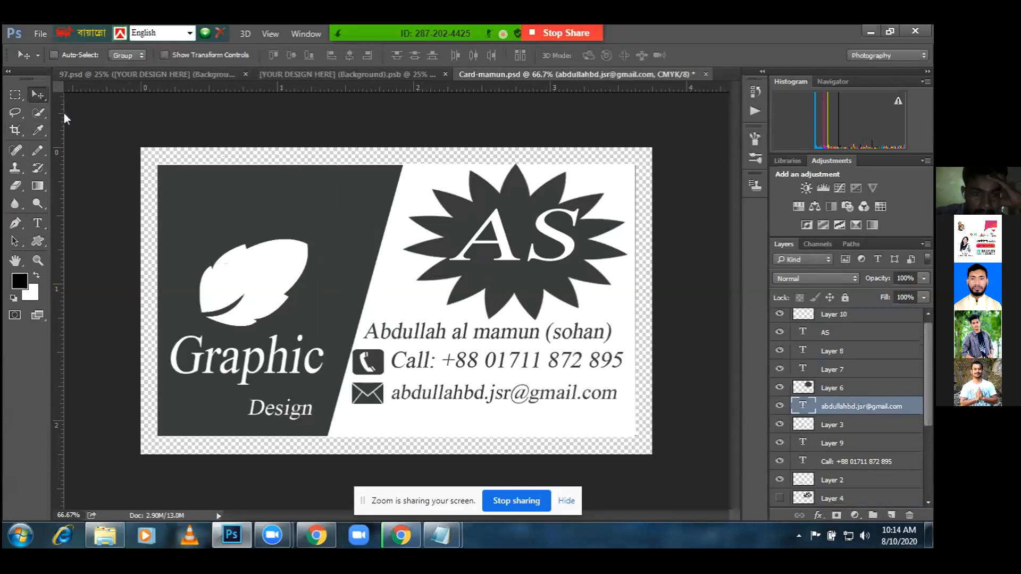
Select the card area, paste it into the YOUR DESIGN HERE mockup, then undo the paste
click(295, 75)
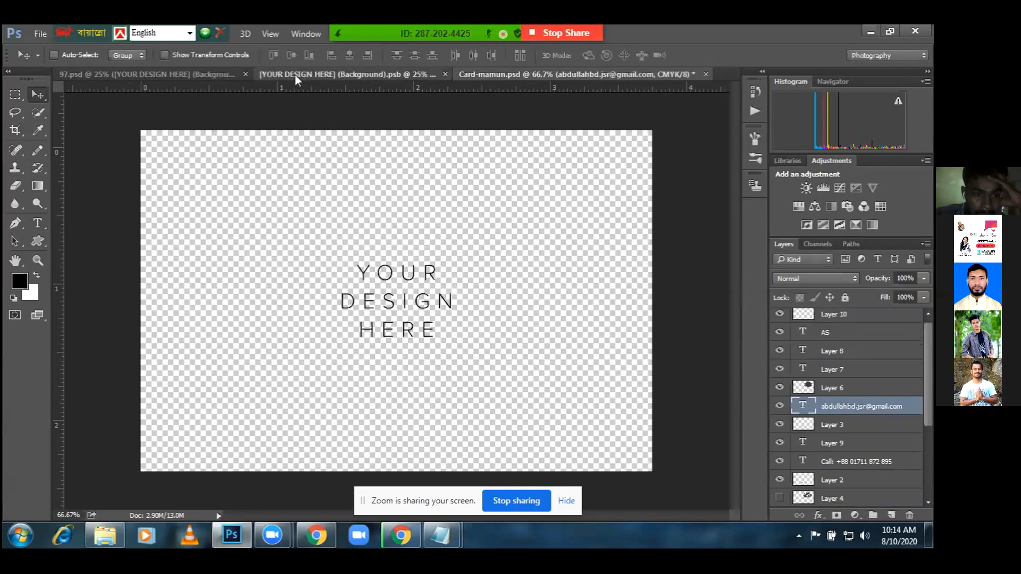
click(572, 73)
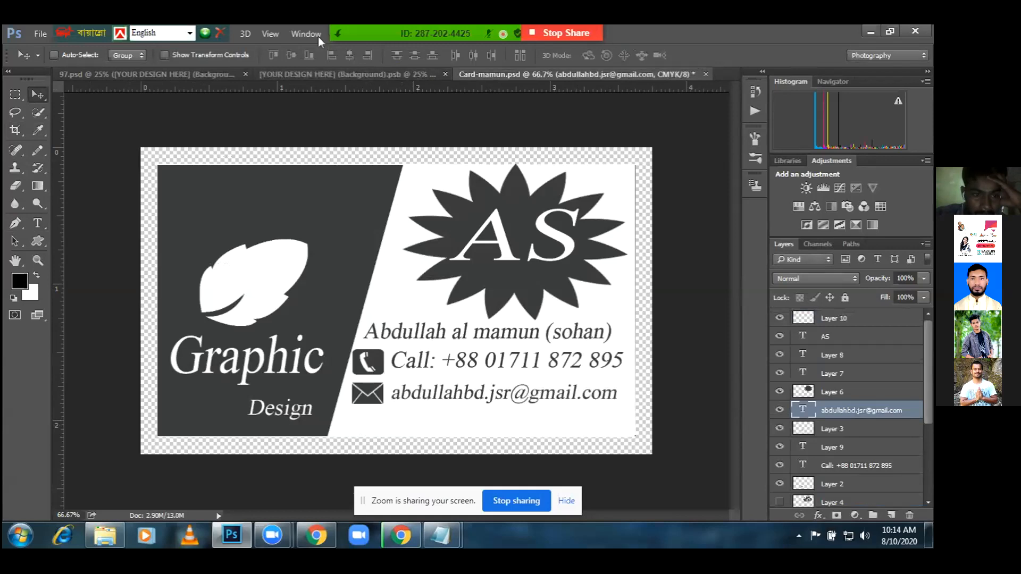
mouse_move(482, 30)
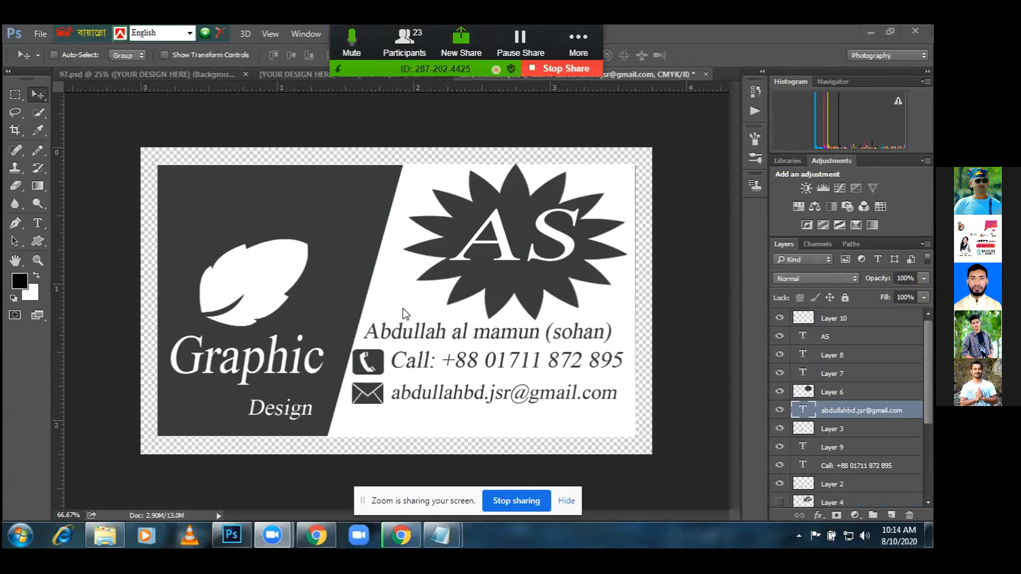
click(289, 73)
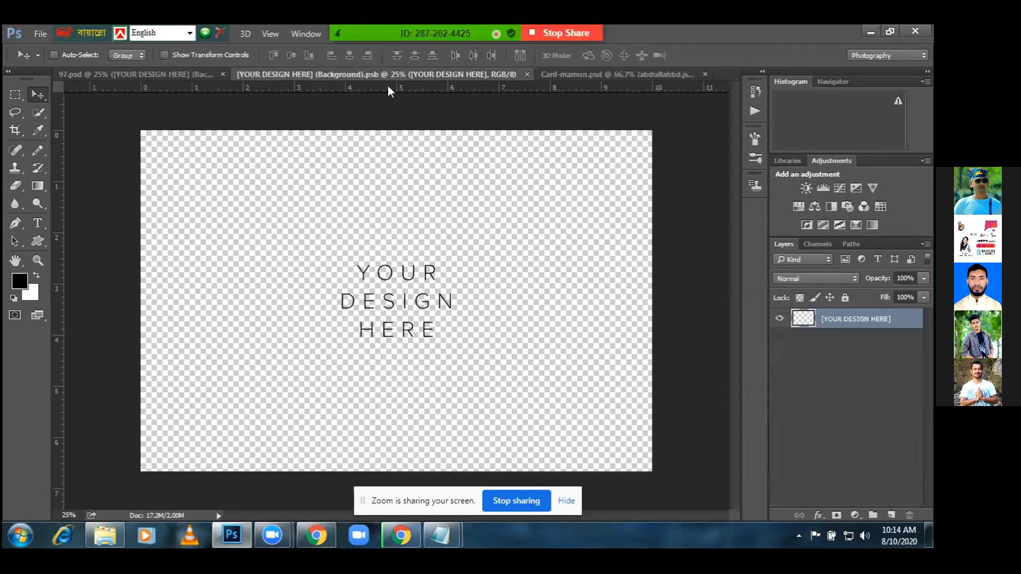
click(554, 80)
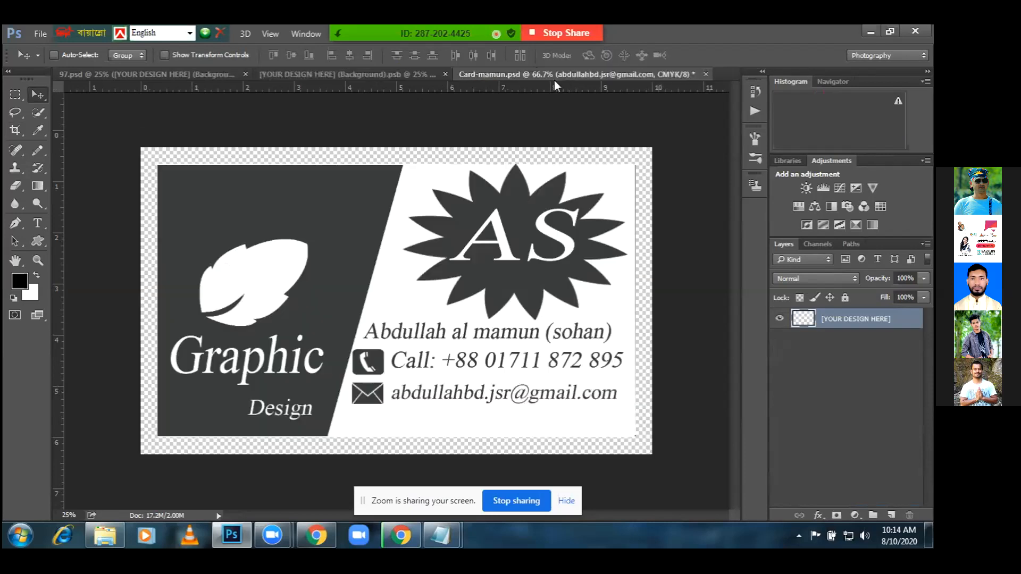
click(16, 95)
drag(148, 165, 652, 446)
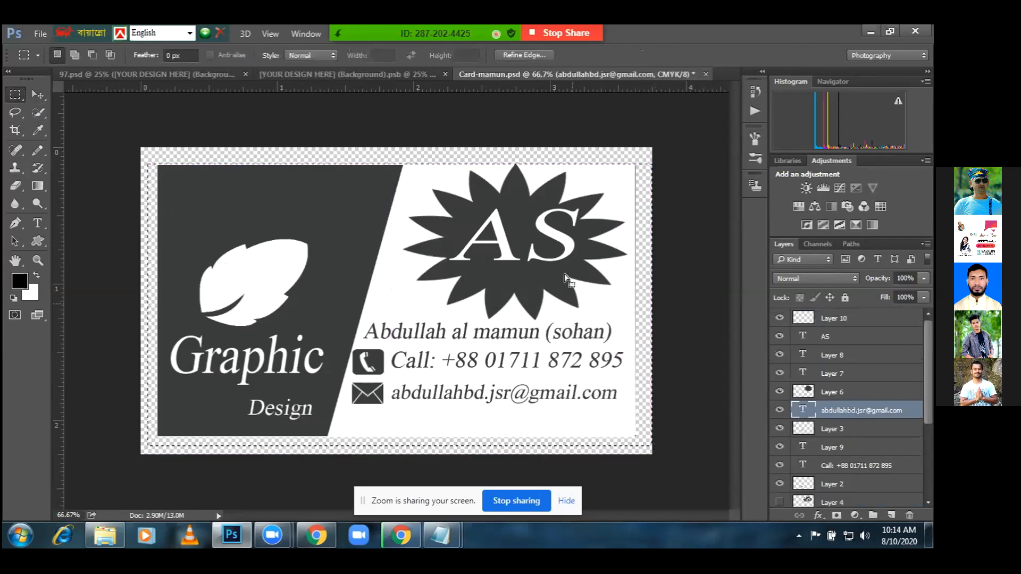
click(382, 71)
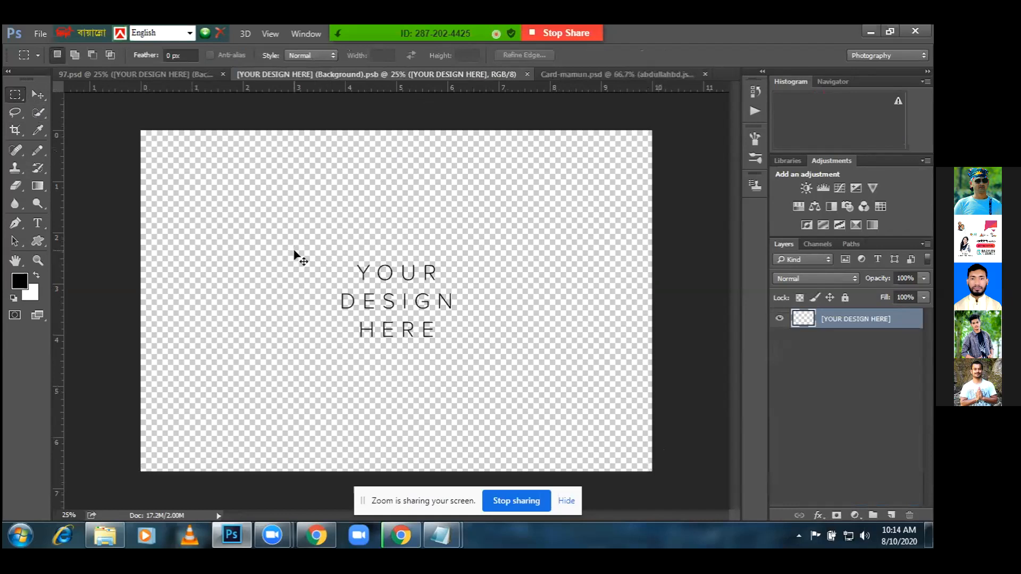
key(ctrl+v)
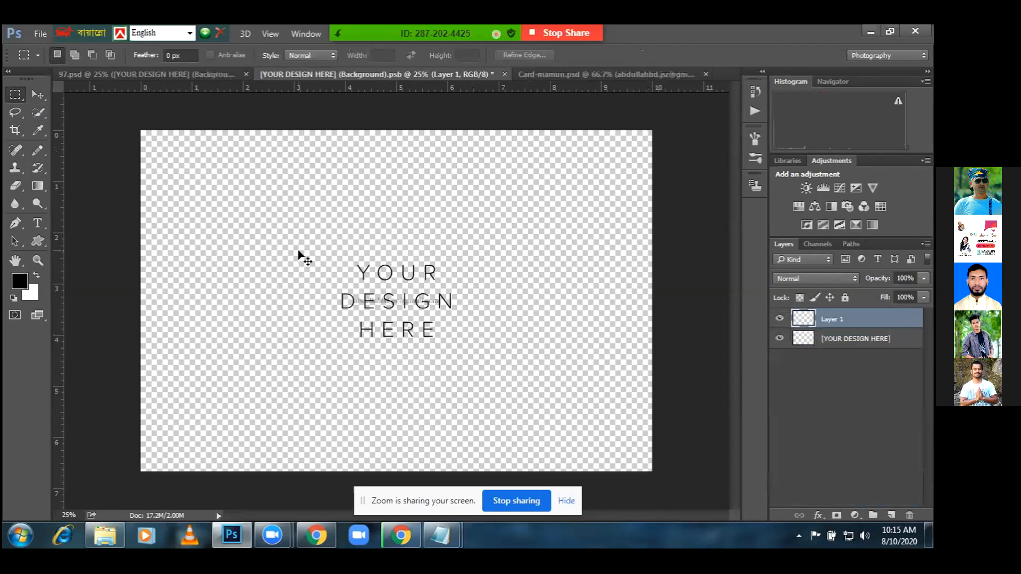
key(ctrl+z)
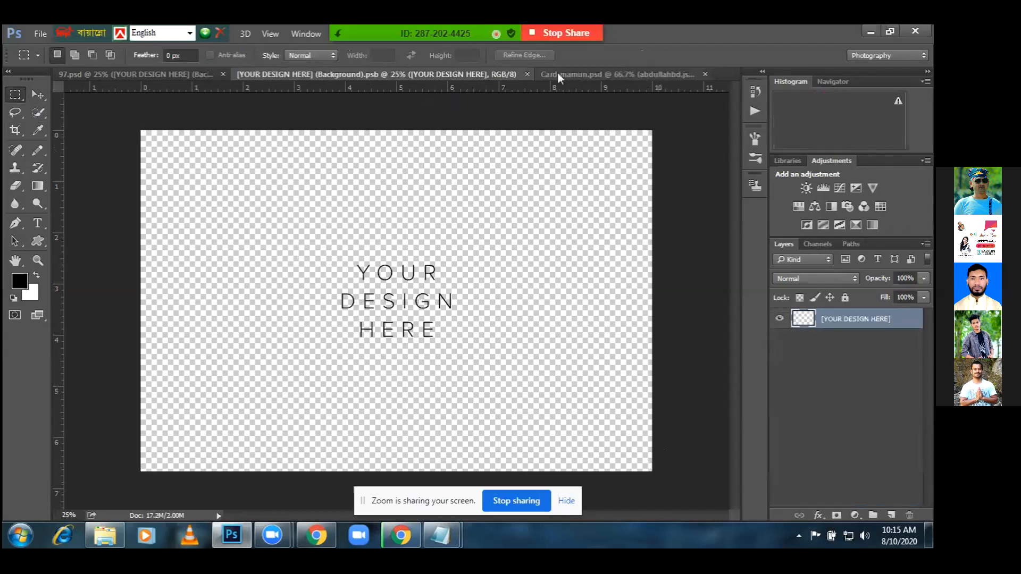
Return to Card-mamun.psd and start a crop frame on the card
click(573, 74)
click(39, 97)
click(15, 130)
click(352, 186)
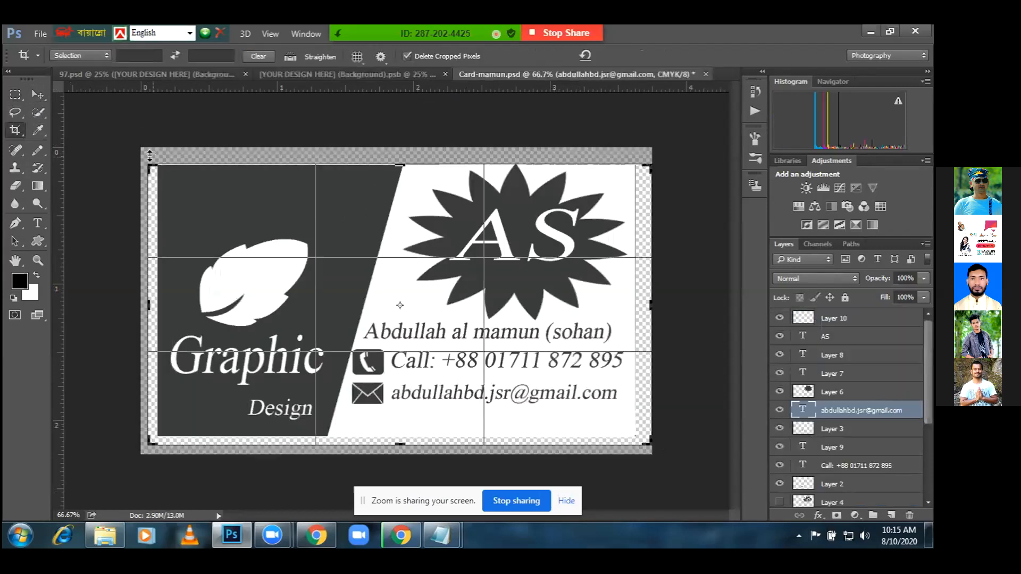
Crop the card to about 3.5 × 2 in, then re-crop tighter to its right edge
drag(398, 161, 398, 162)
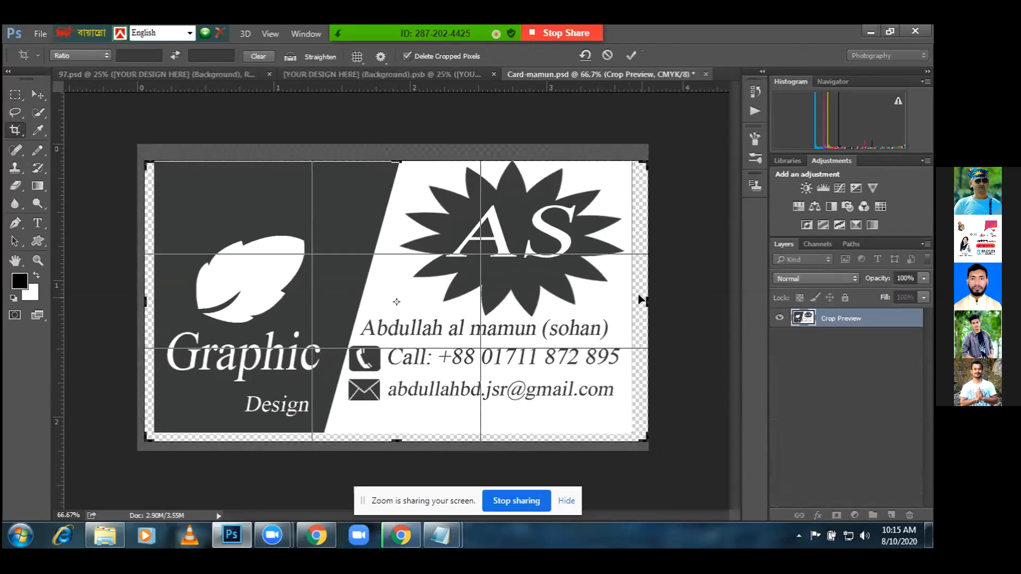
drag(646, 299, 638, 297)
drag(156, 439, 161, 436)
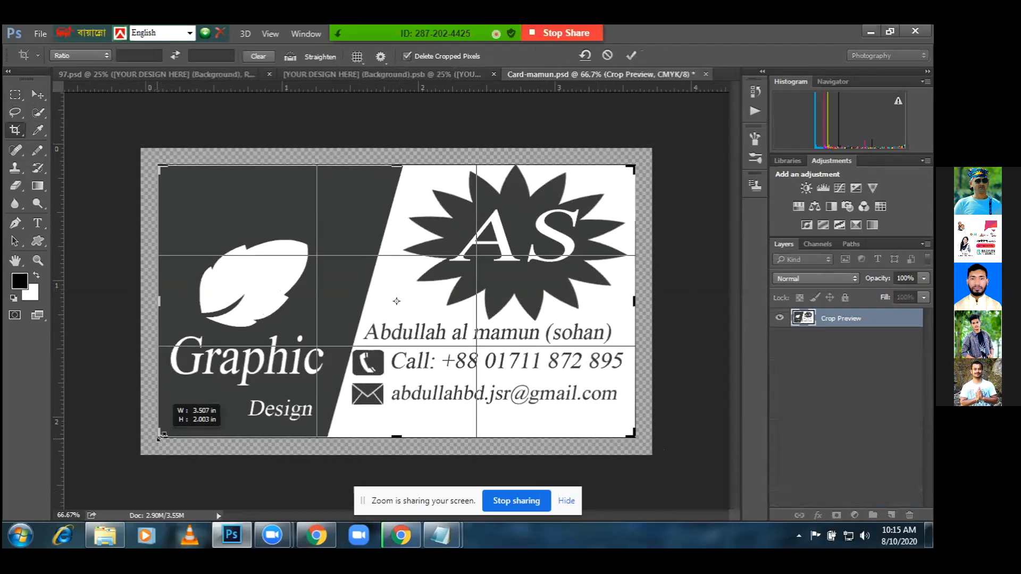
key(Return)
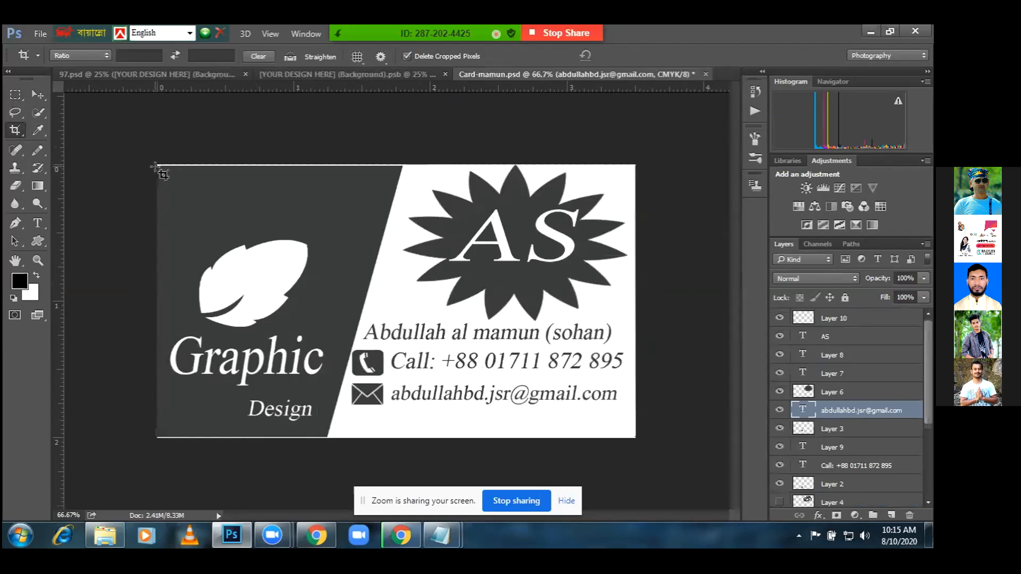
drag(157, 166, 617, 426)
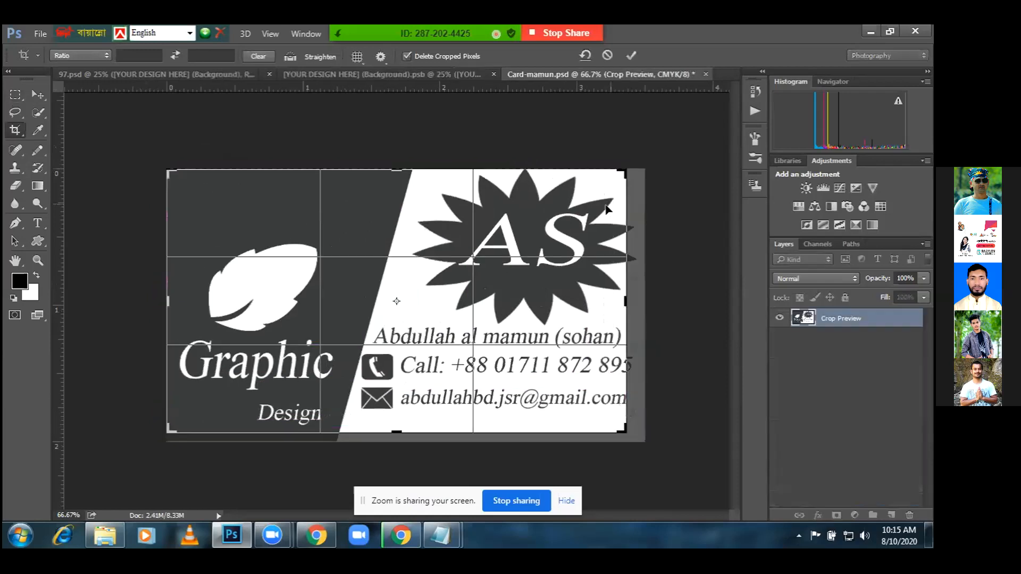
drag(627, 184, 634, 184)
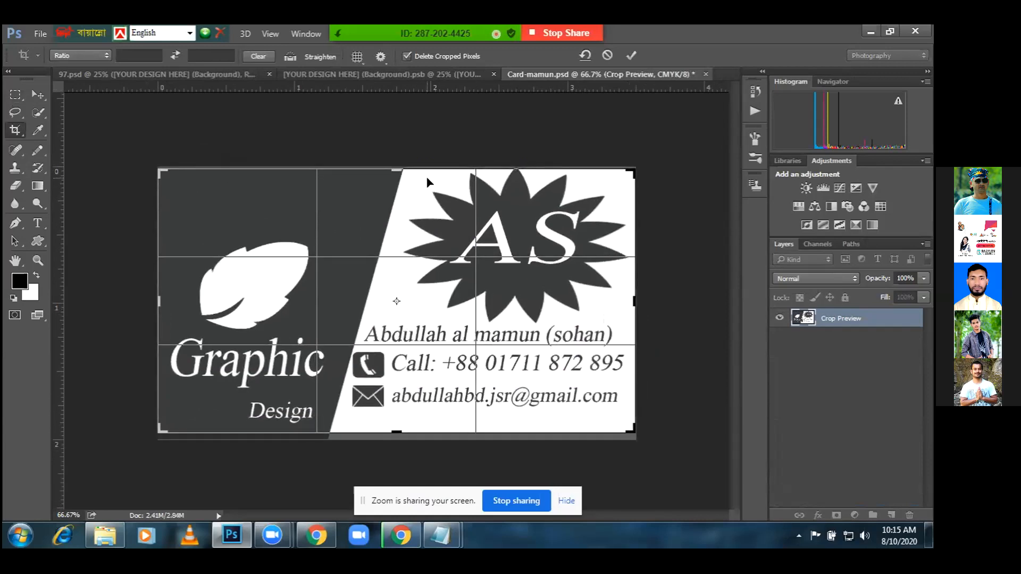
key(Return)
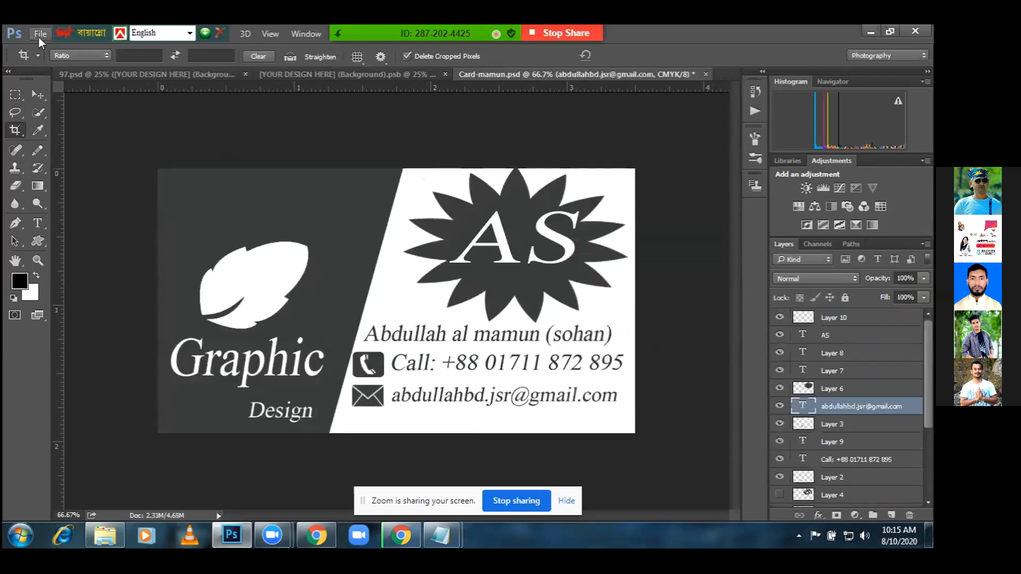
Save the card as JPEG '22' on the Desktop and close Card-mamun.psd without saving
click(39, 35)
click(85, 184)
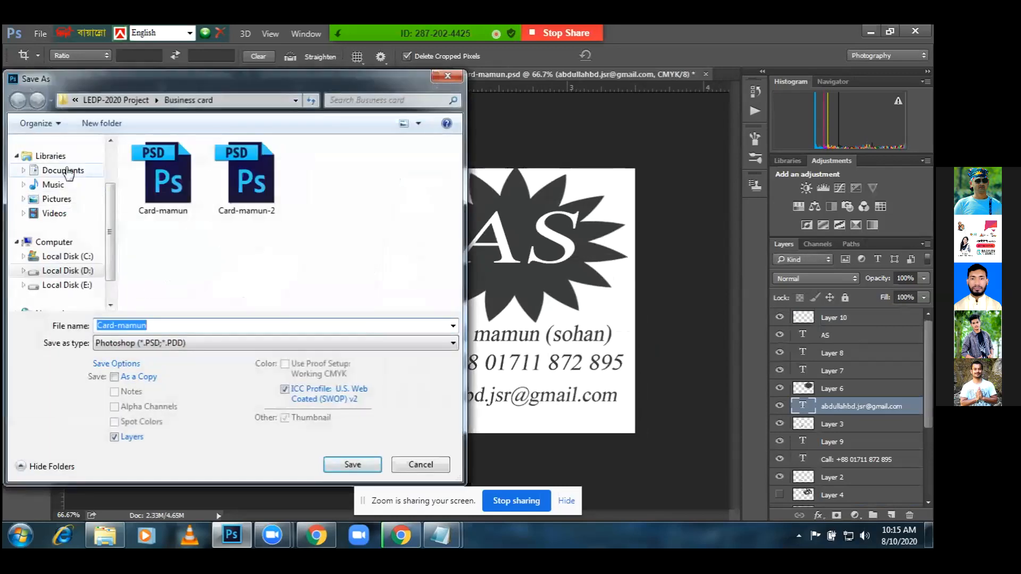
scroll(110, 170, up, 2)
click(78, 161)
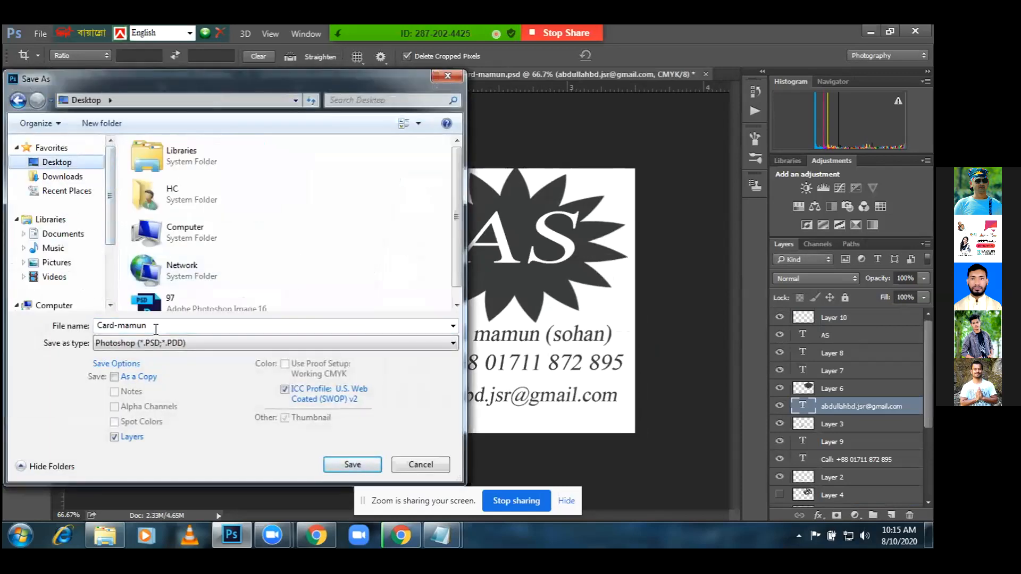
click(160, 343)
click(132, 408)
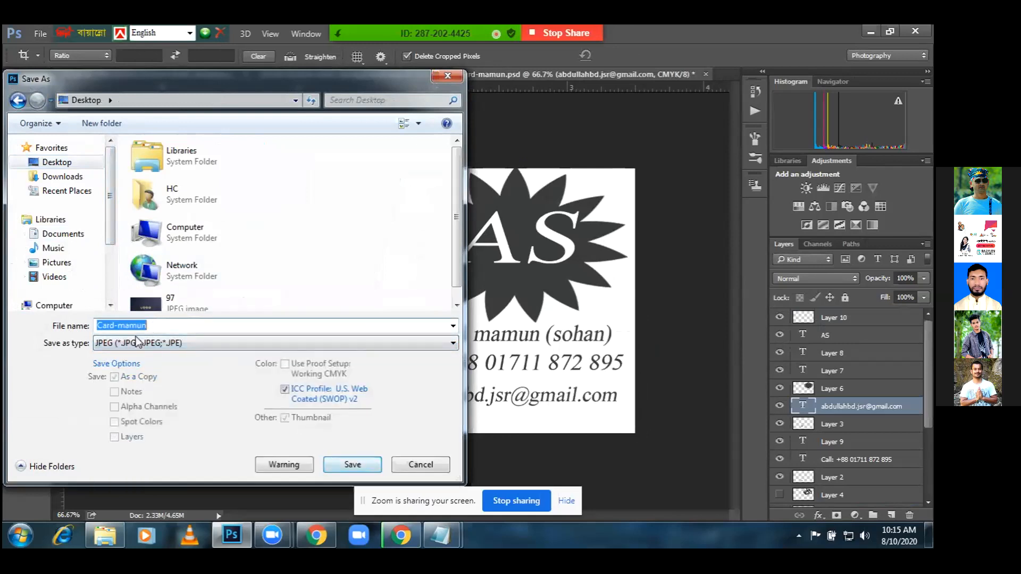
text(22)
key(Return)
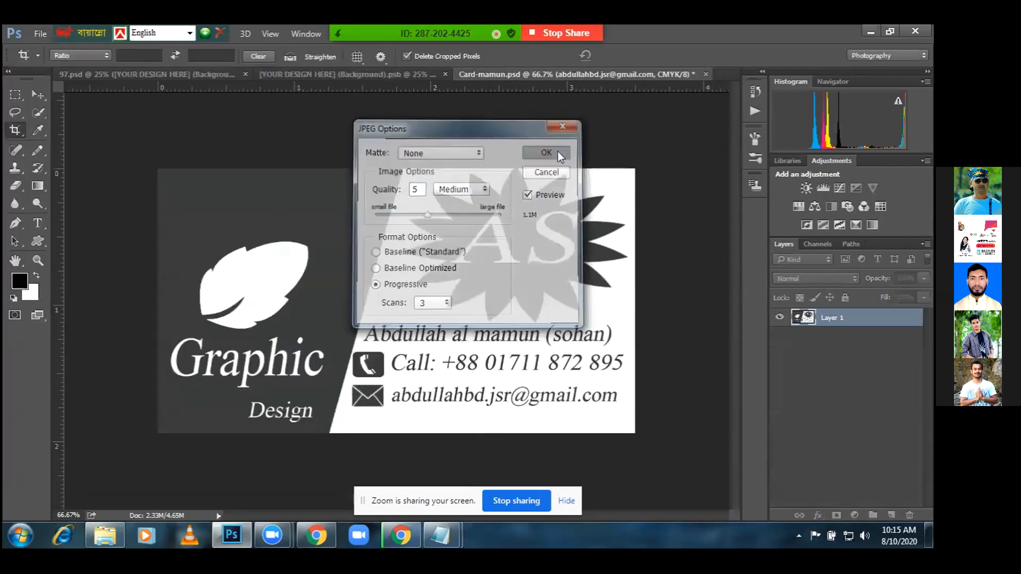
click(557, 152)
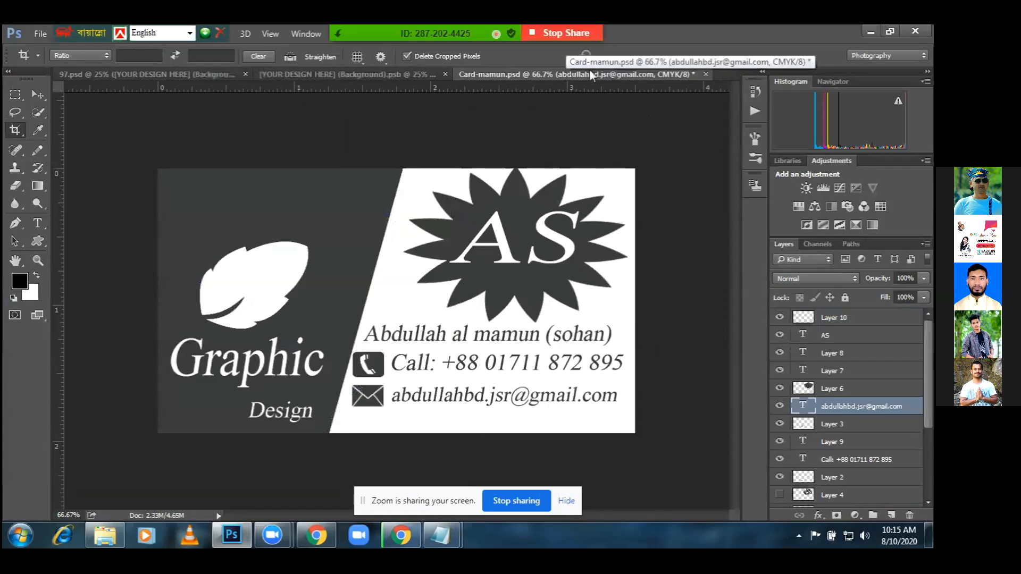
click(706, 75)
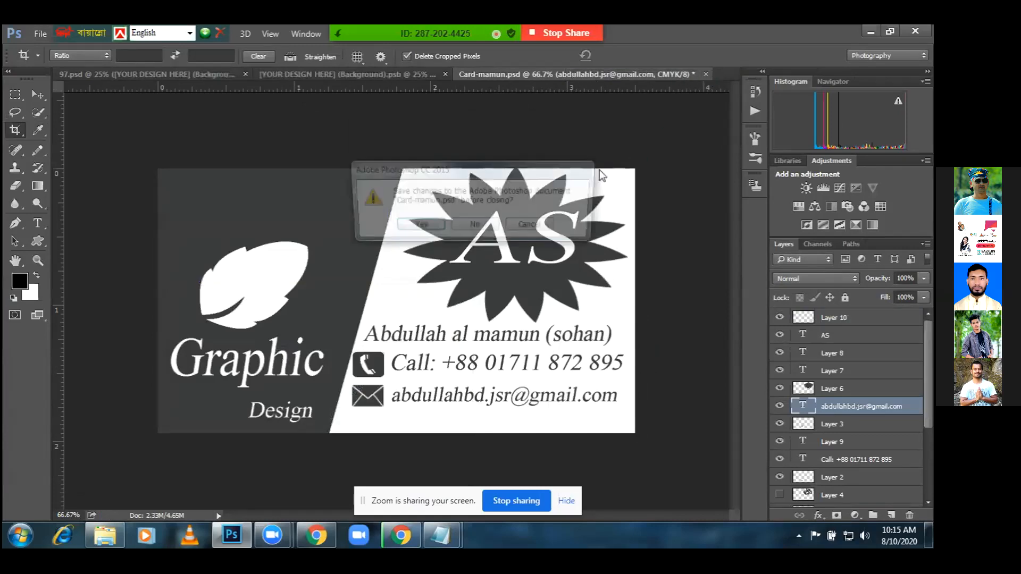
click(471, 226)
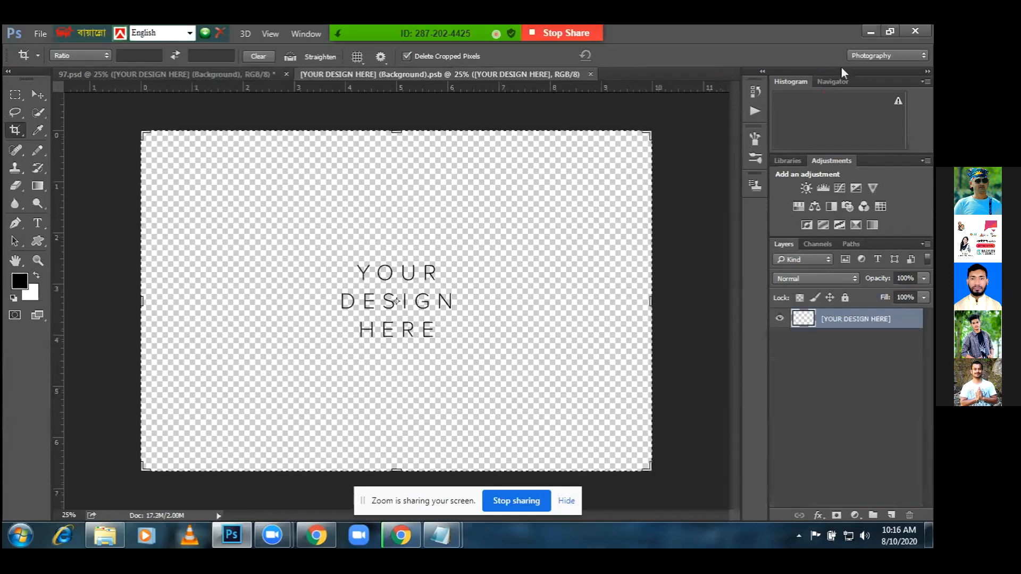
Bring the desktop's 22 image into Photoshop and float 22.jpg in a window over the mockup
click(870, 31)
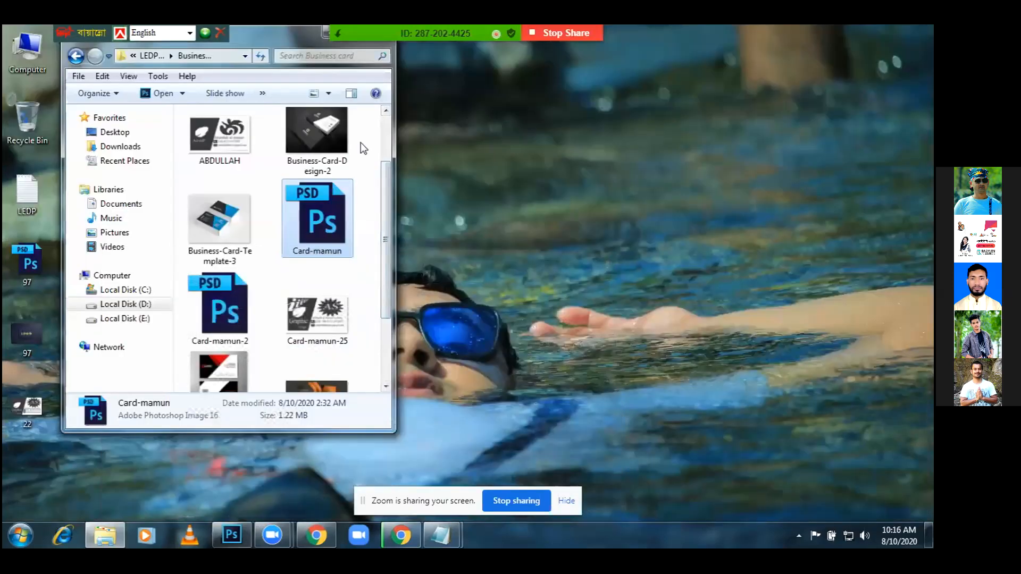
click(326, 31)
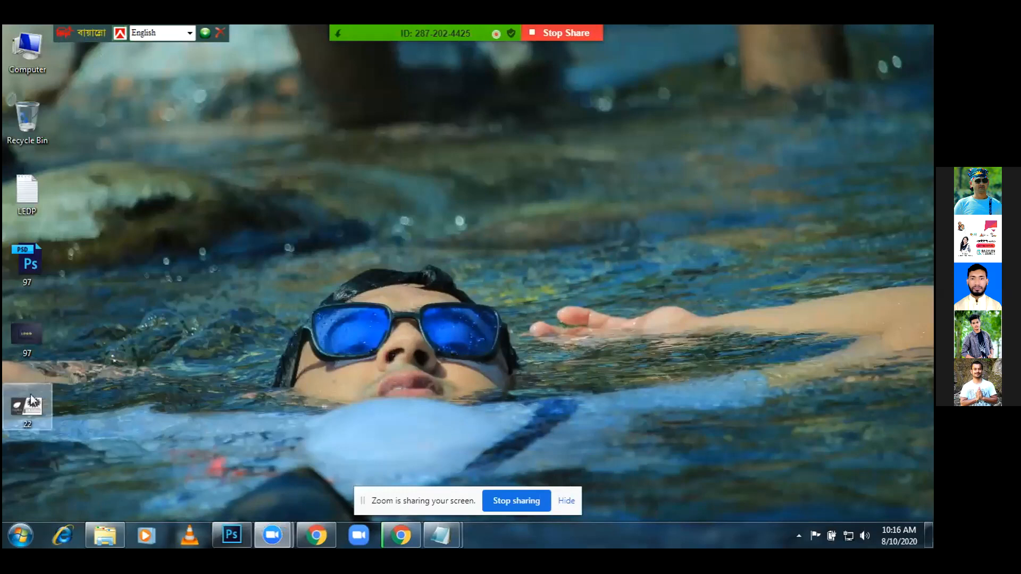
drag(237, 419, 609, 100)
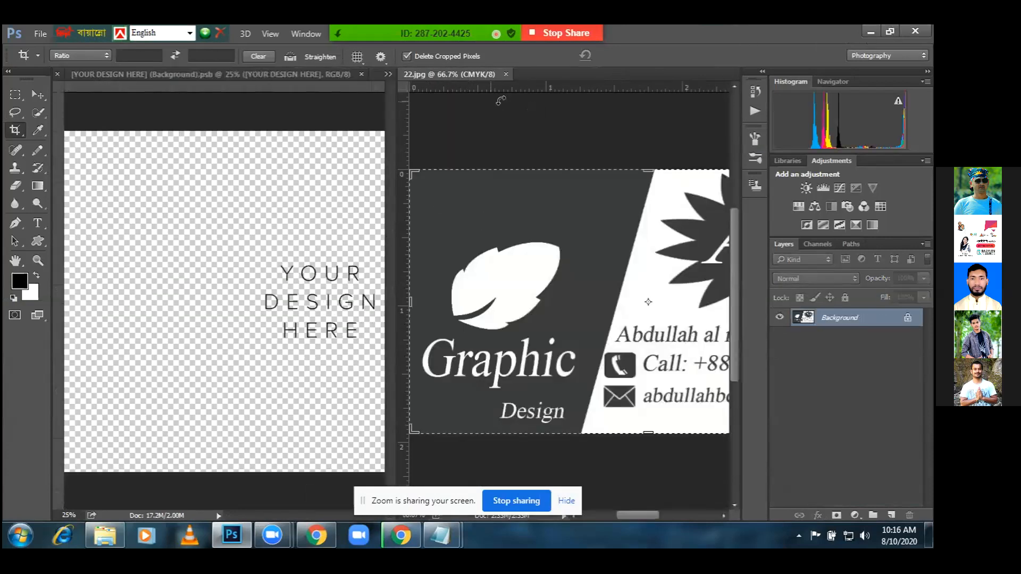
click(877, 31)
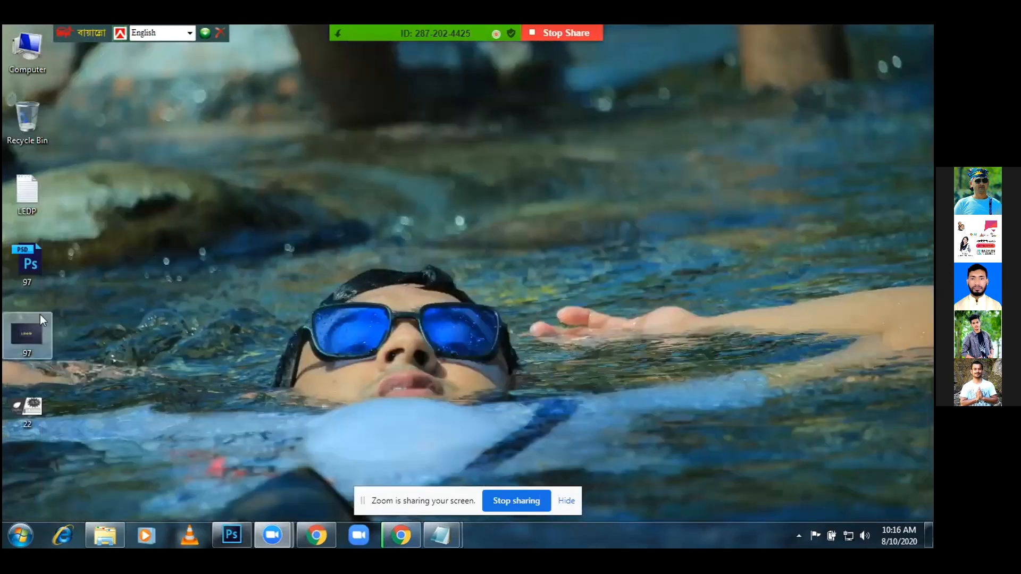
drag(28, 407, 238, 324)
drag(617, 76, 928, 60)
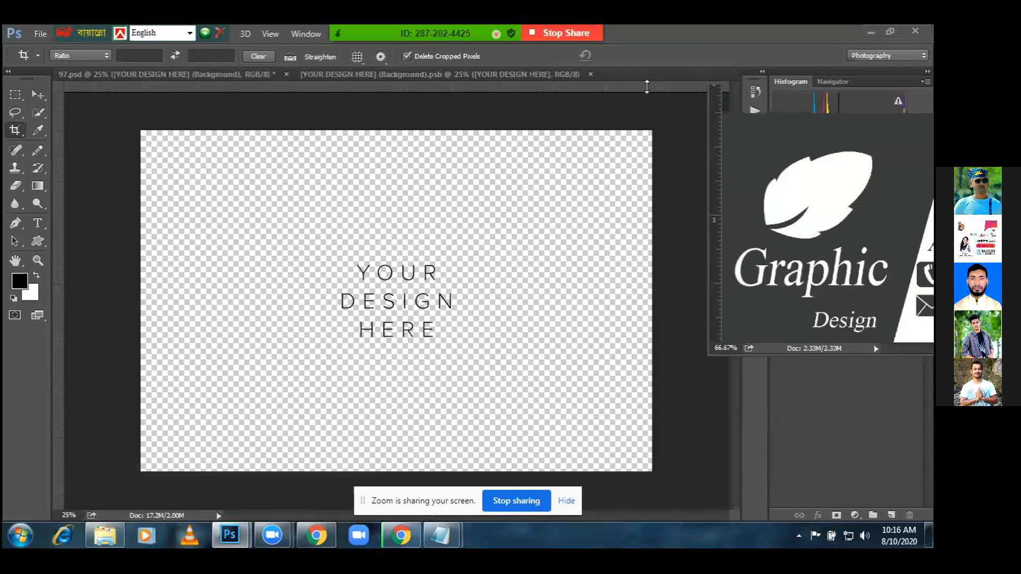
drag(802, 109, 642, 119)
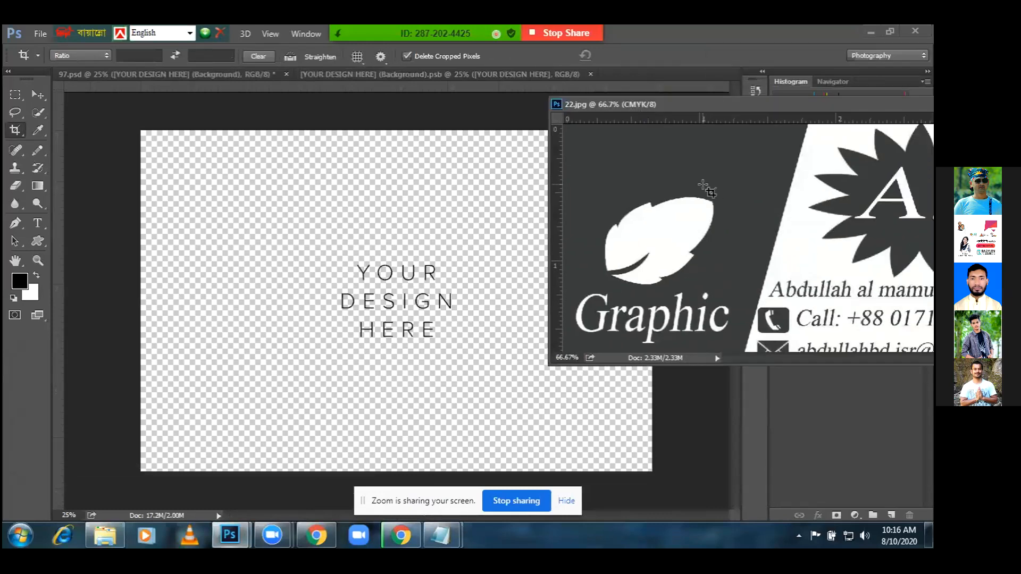
Drag the 22.jpg card image into the smart object and move it toward the centre
click(691, 192)
click(38, 96)
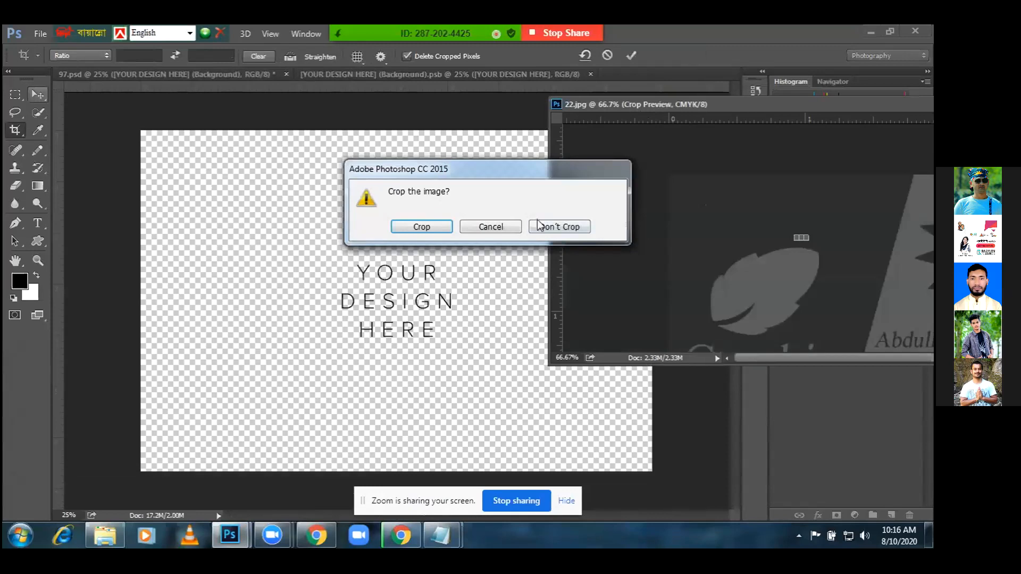
click(540, 226)
drag(612, 250, 471, 269)
key(ctrl+t)
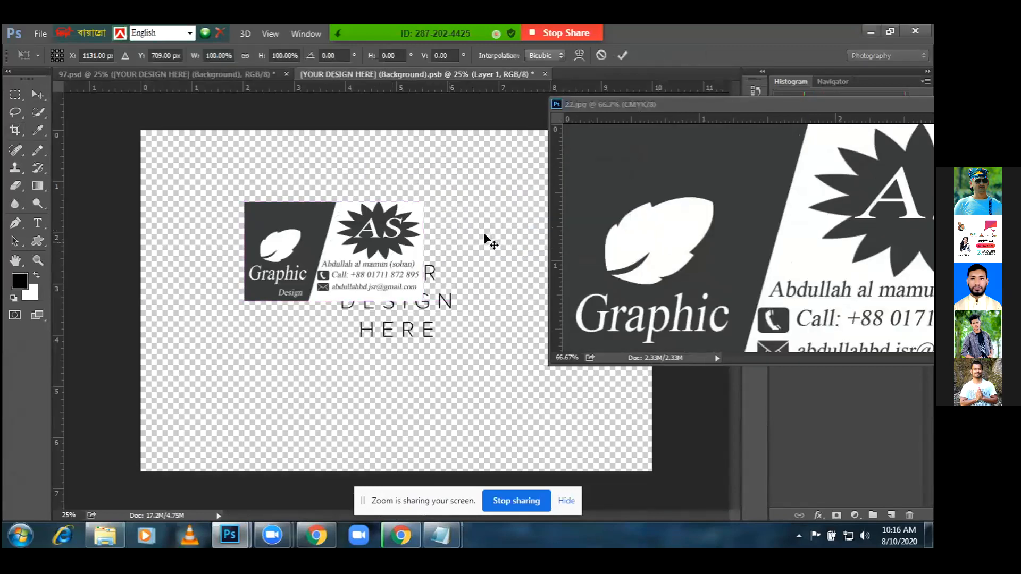
drag(422, 201, 551, 130)
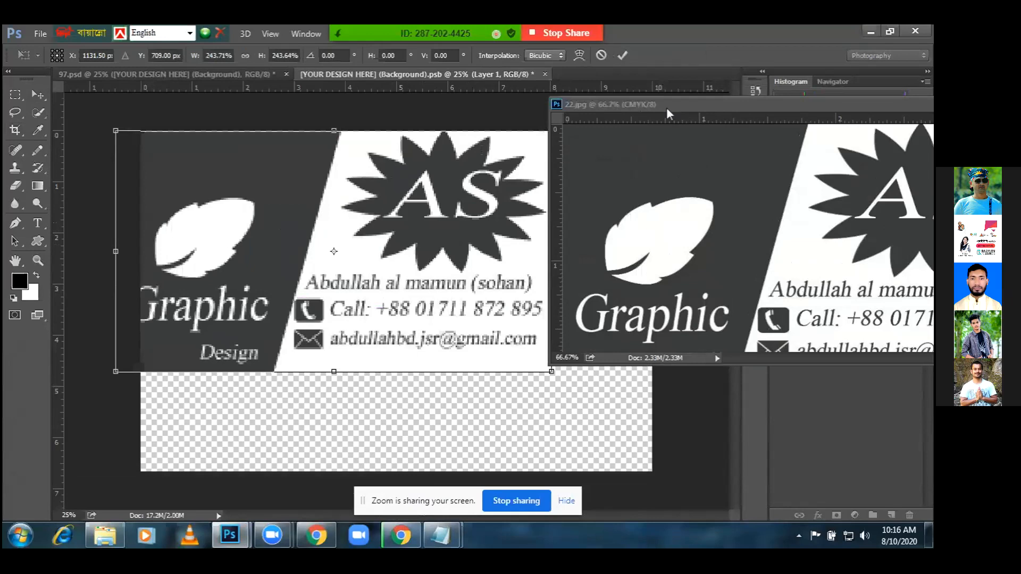
key(Escape)
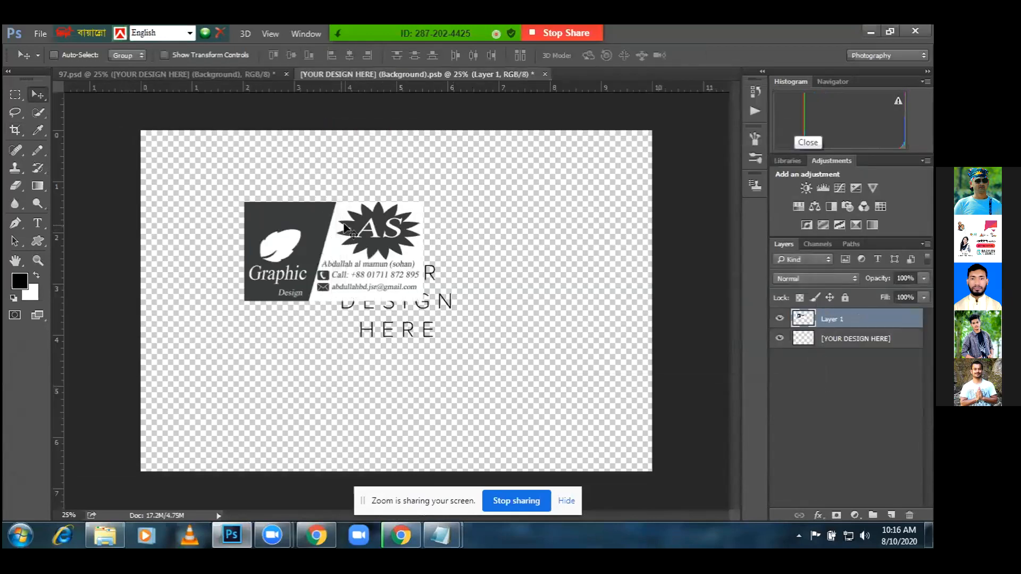
drag(336, 242, 387, 248)
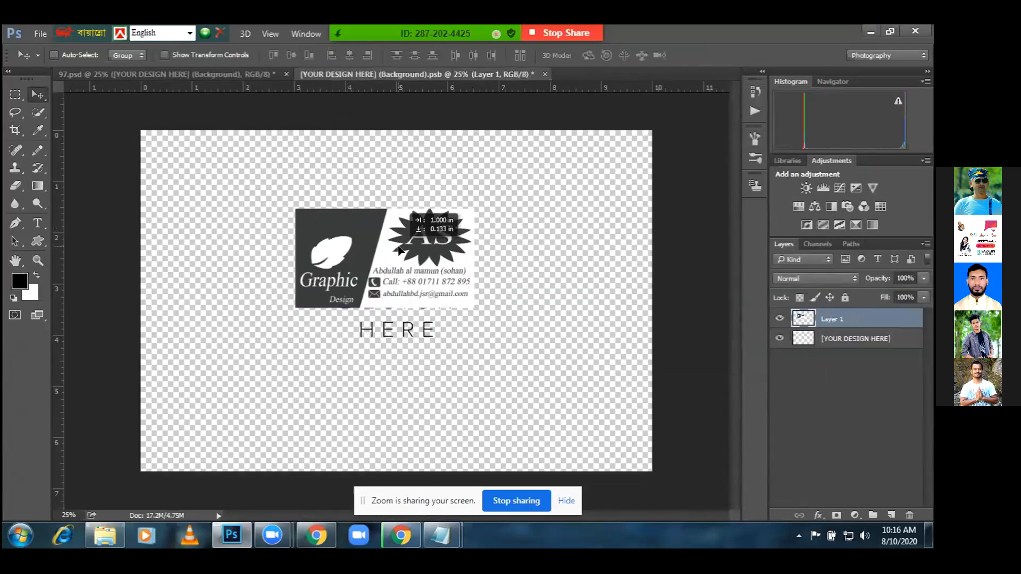
Resize and stretch the card layer to fit the mockup area, then apply the transform
key(ctrl+t)
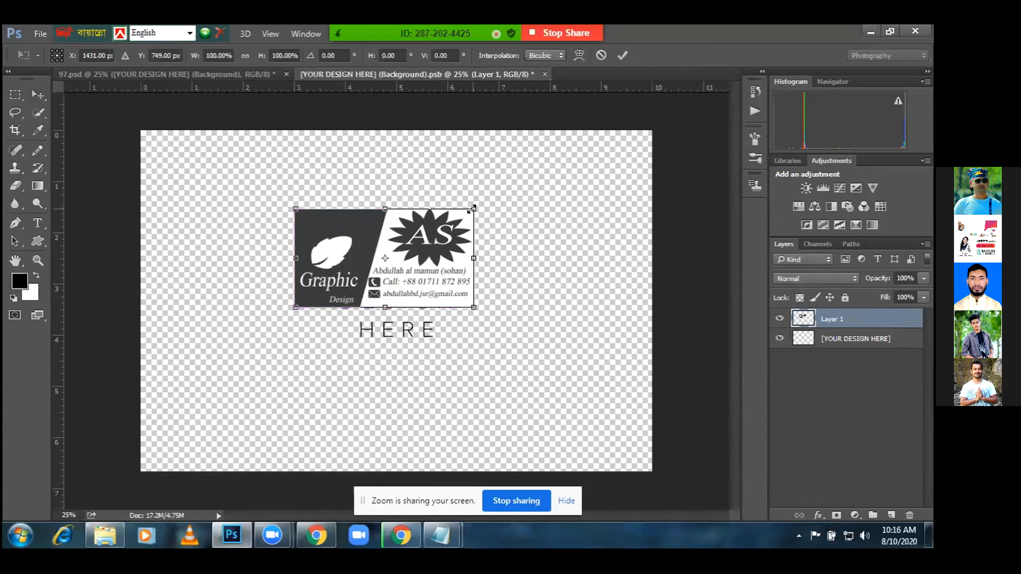
drag(490, 205, 691, 121)
key(Down)
key(Down)
key(Down)
key(Down)
key(Down)
key(Down)
key(Down)
key(Down)
key(Down)
key(Down)
key(Down)
key(Down)
key(Down)
key(Down)
key(Down)
key(Down)
key(Down)
key(Down)
key(Down)
key(Down)
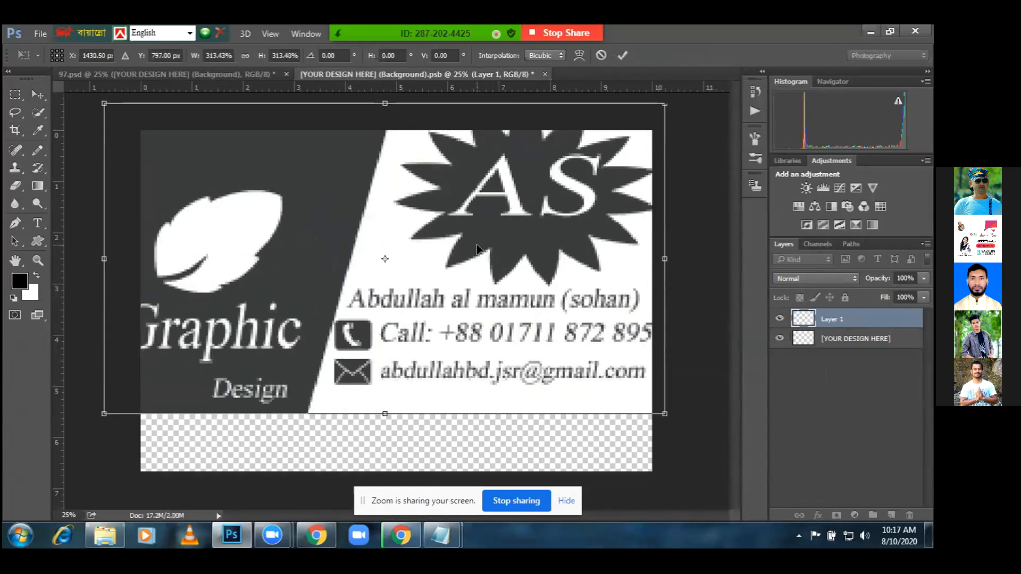
drag(665, 428, 652, 471)
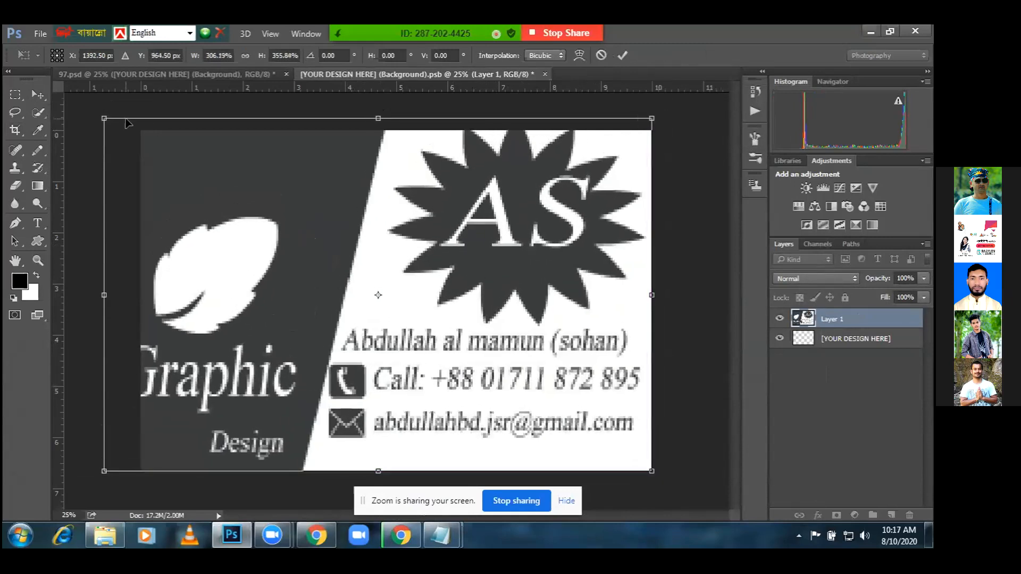
drag(105, 118, 142, 132)
key(Return)
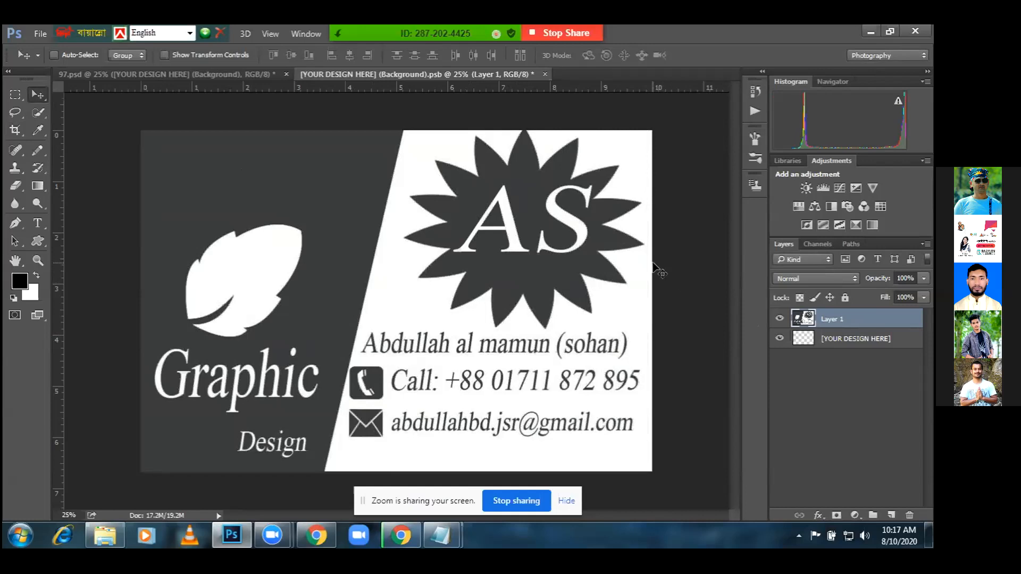
Save the card design into the smart object with Ctrl+S and return to the 97.psd mockup
click(246, 73)
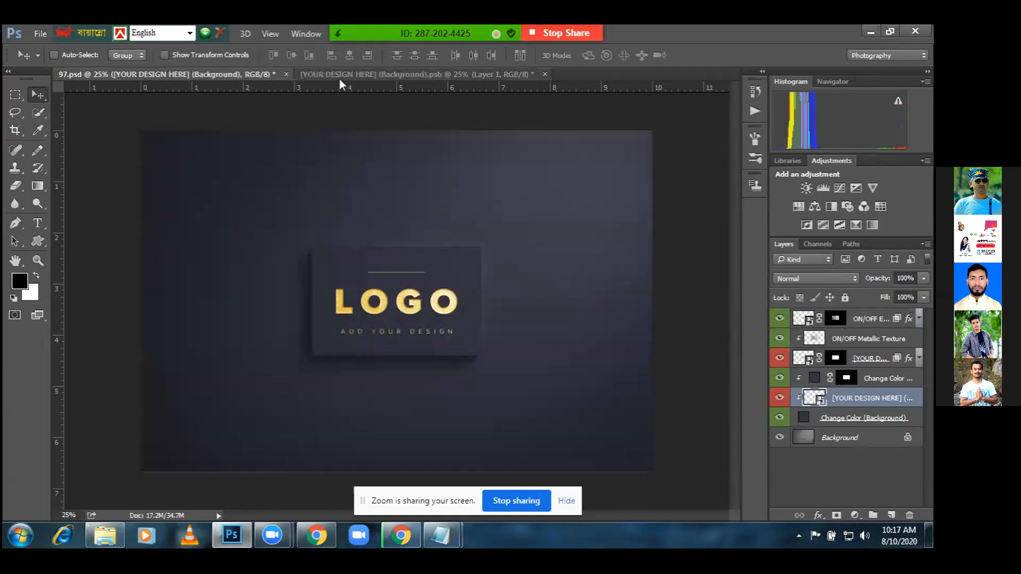
click(348, 77)
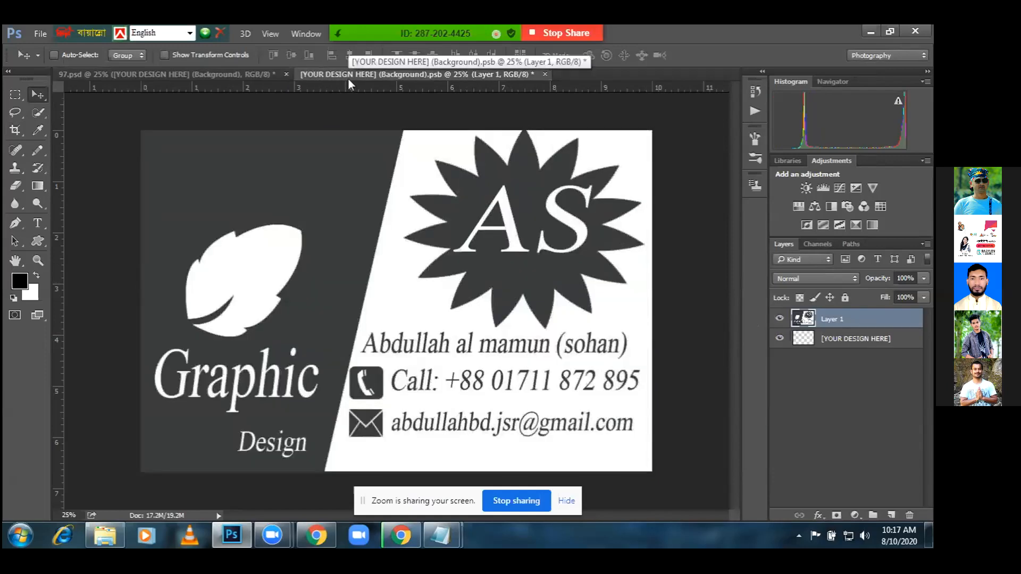
key(ctrl+s)
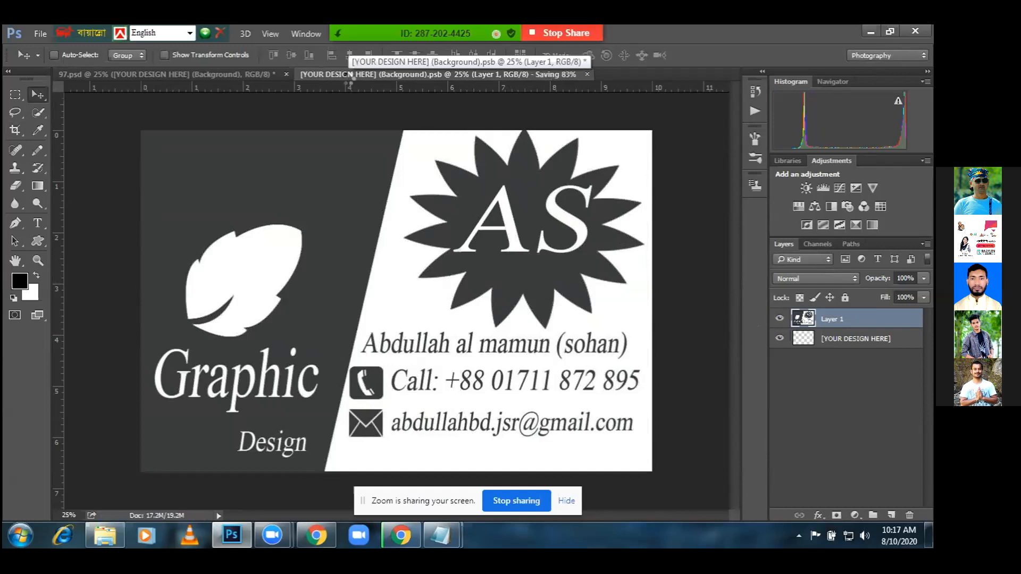
click(180, 72)
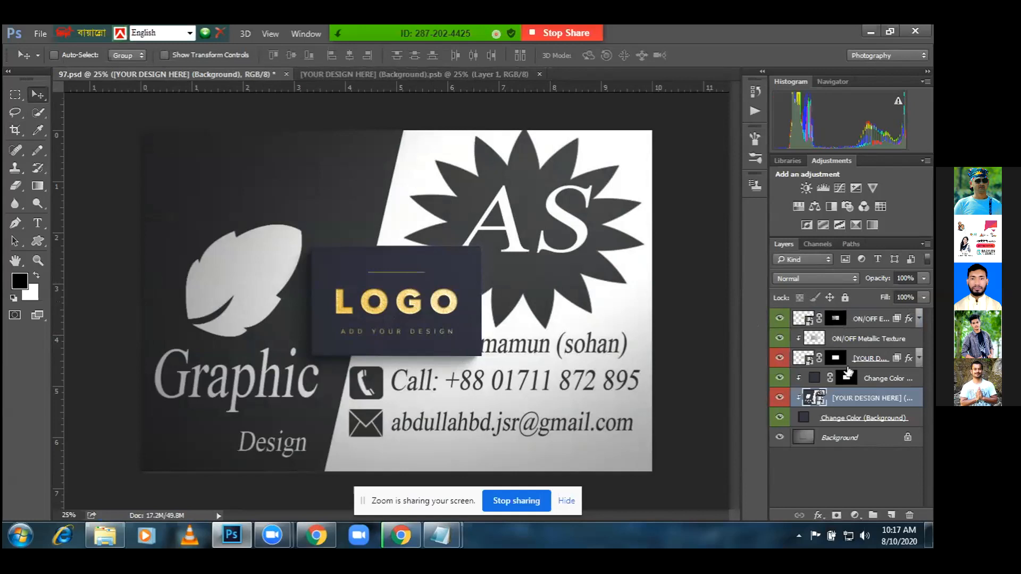
Hide the ON/OFF effects, Metallic Texture, LOGO and Change Color layers, keeping YOUR DESIGN HERE and background visible
click(784, 322)
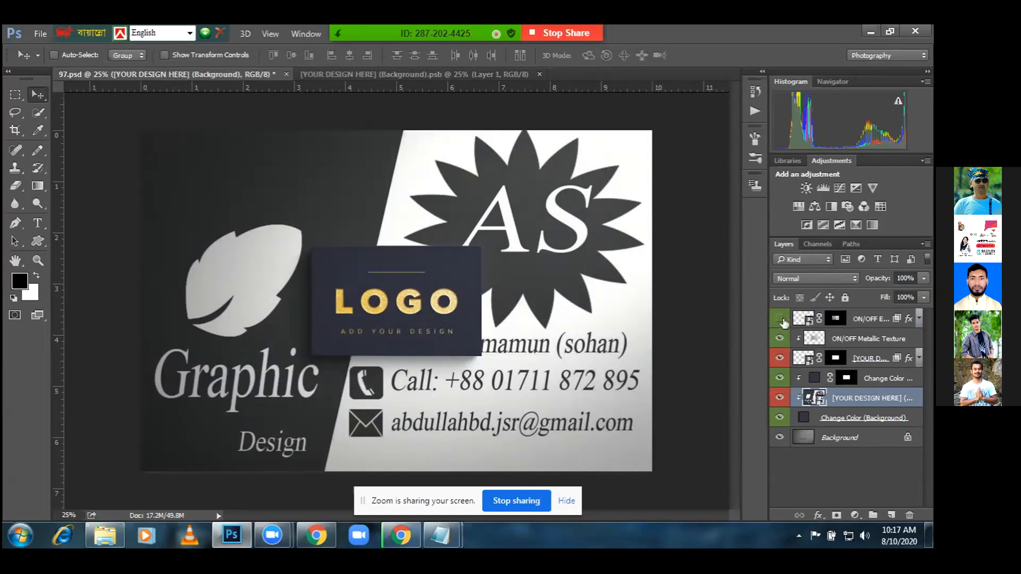
click(780, 338)
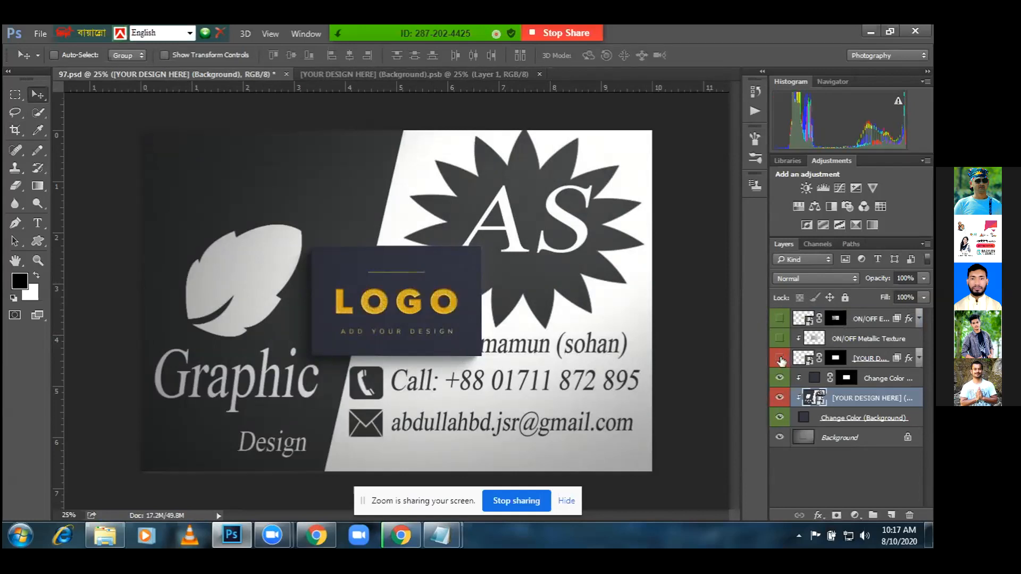
click(780, 359)
click(780, 379)
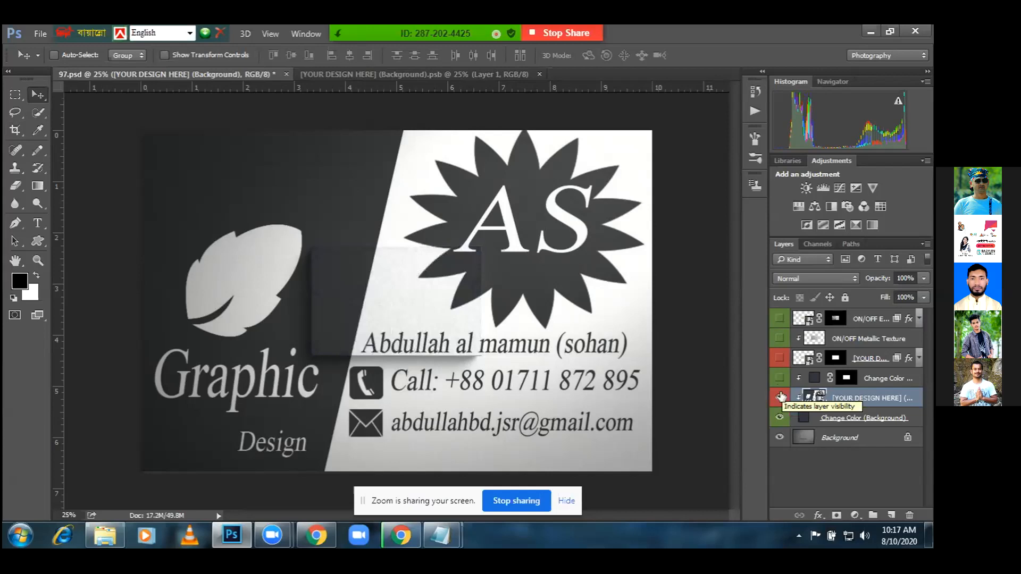
click(780, 397)
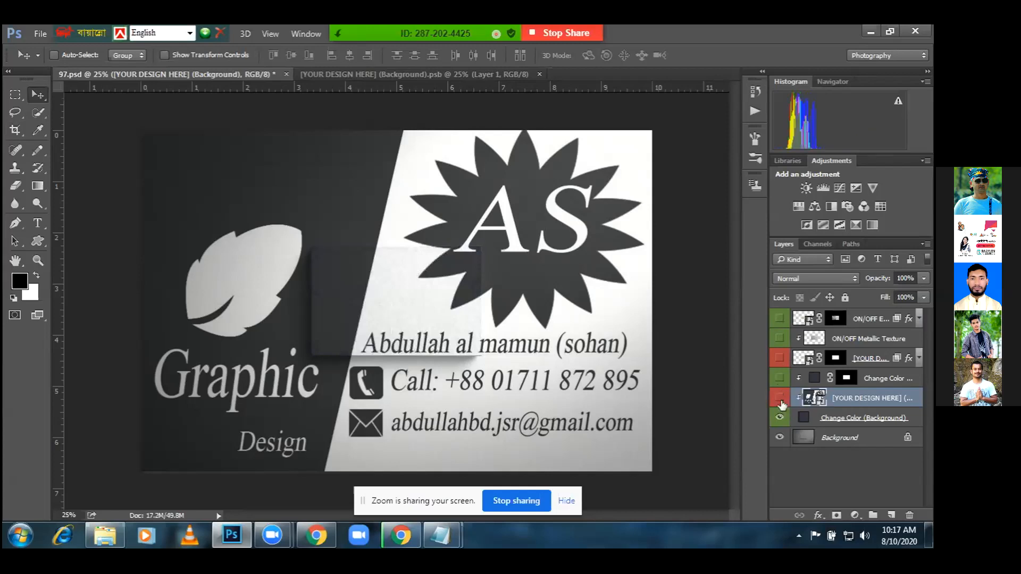
click(780, 418)
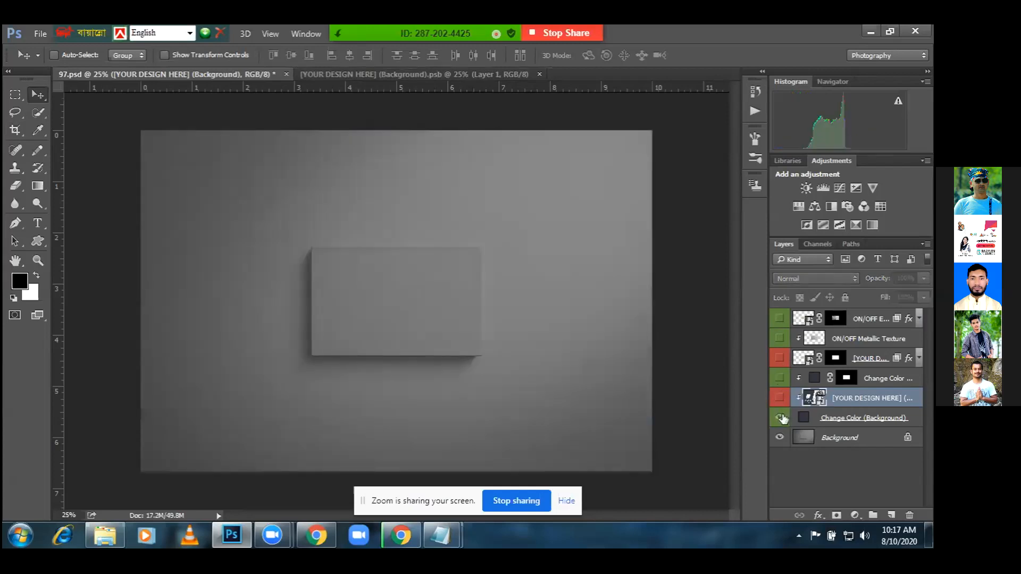
click(780, 417)
click(780, 397)
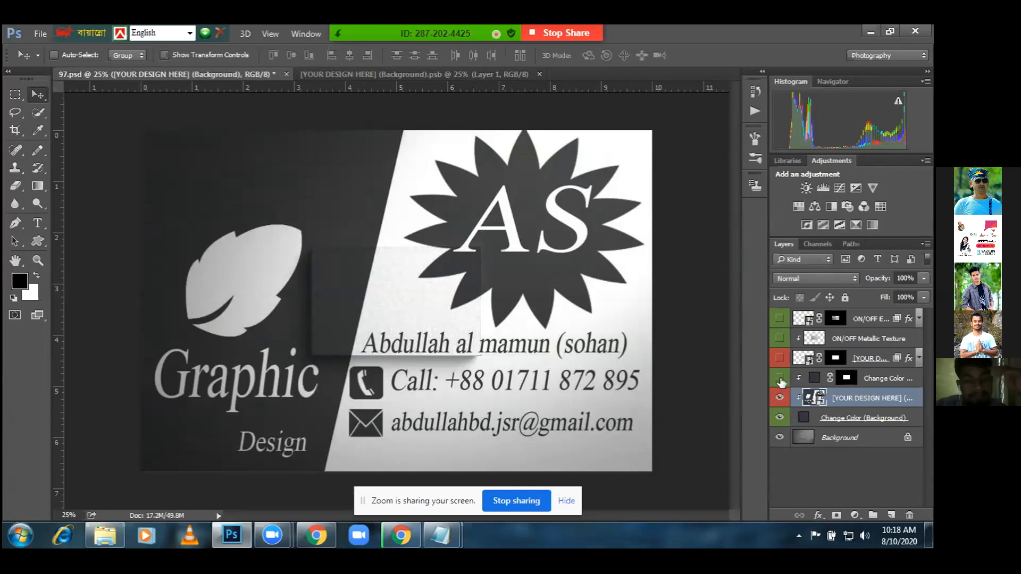
Recheck the Change Color box, LOGO and metallic texture layers, leaving them hidden
click(780, 378)
click(779, 358)
click(780, 338)
click(780, 339)
click(779, 358)
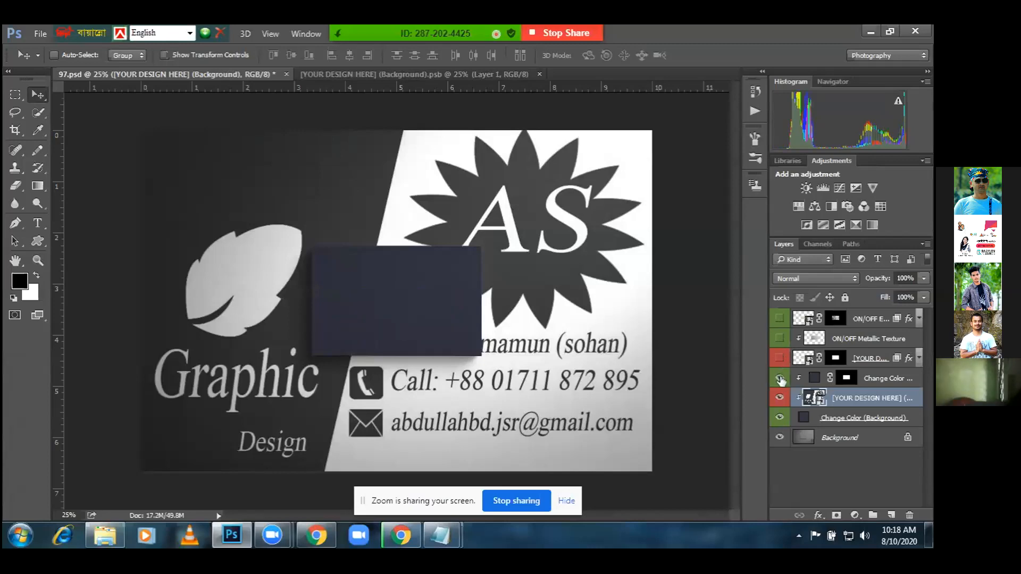
click(780, 379)
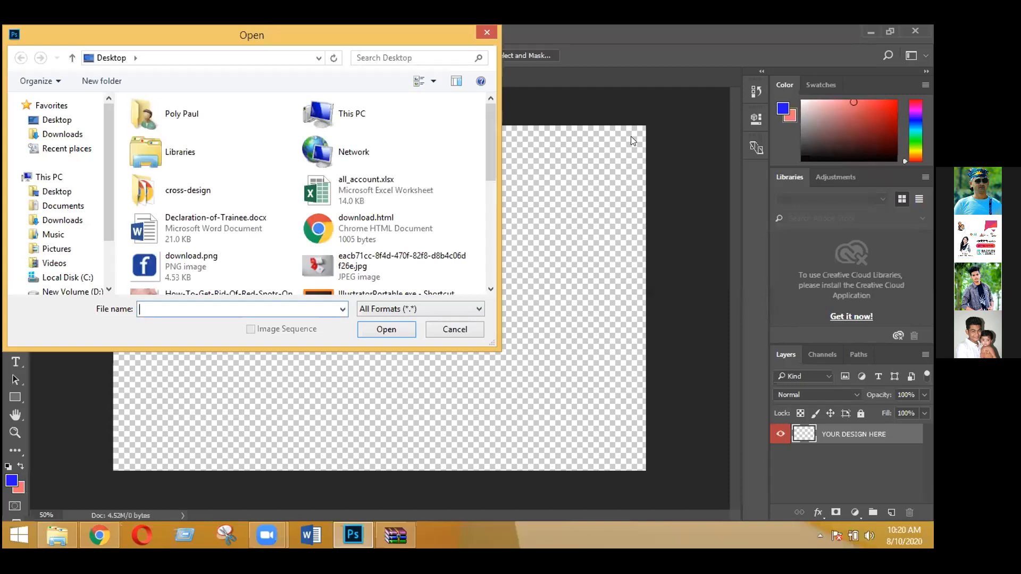
Open Untitled-1.jpg from D:\my graphic design\Bussiness Card Design
click(51, 177)
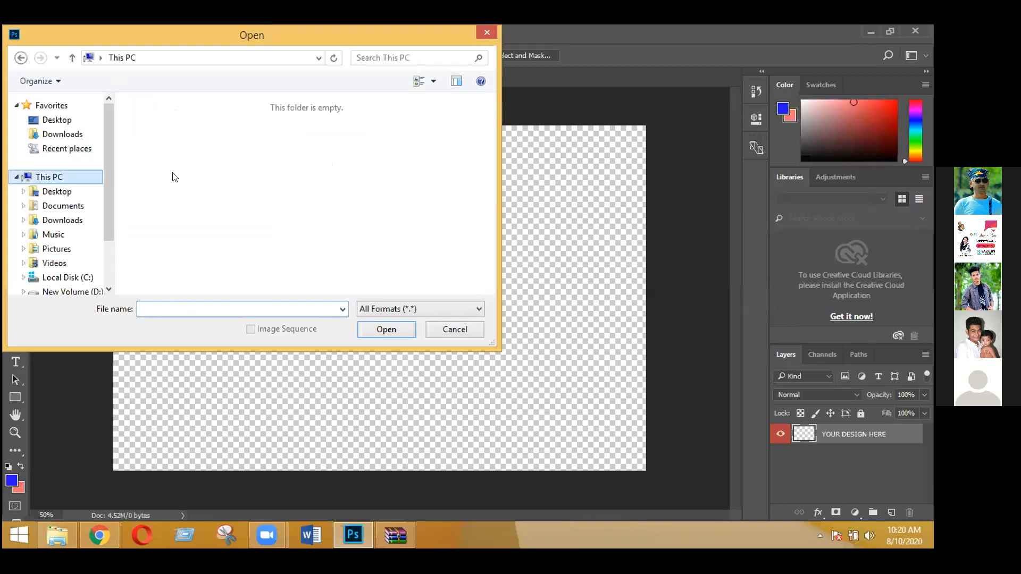
double_click(340, 260)
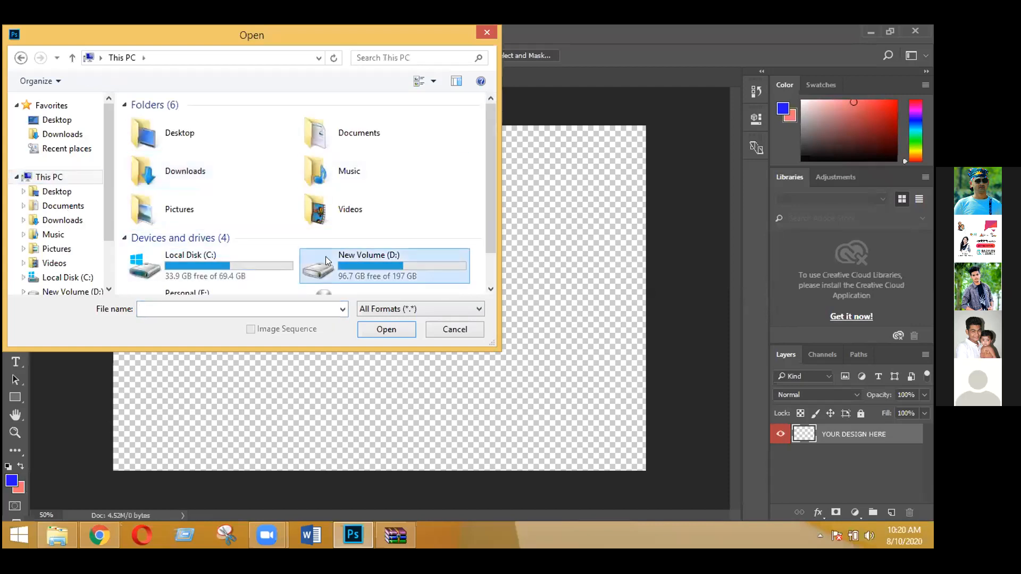
double_click(166, 219)
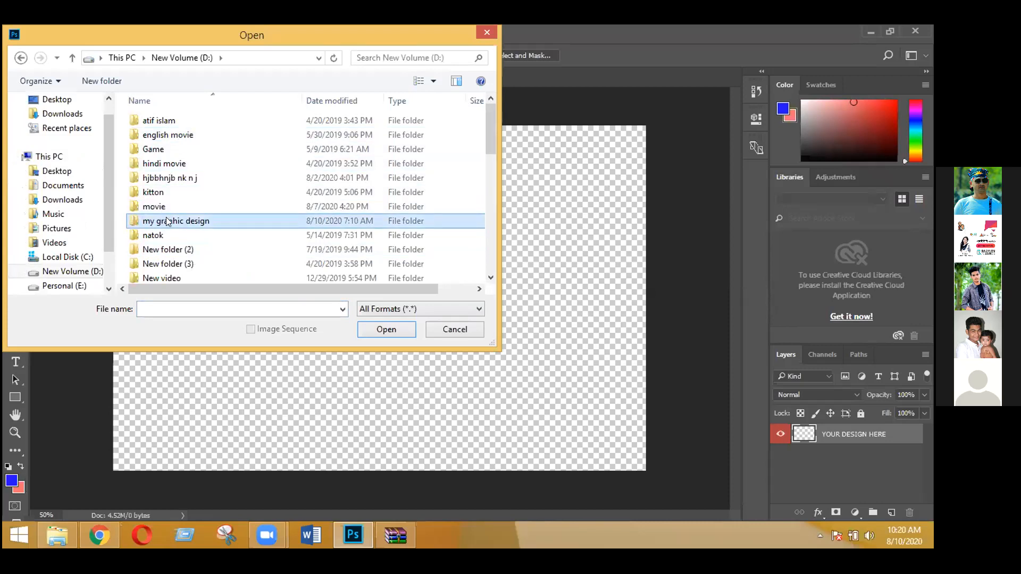
double_click(161, 139)
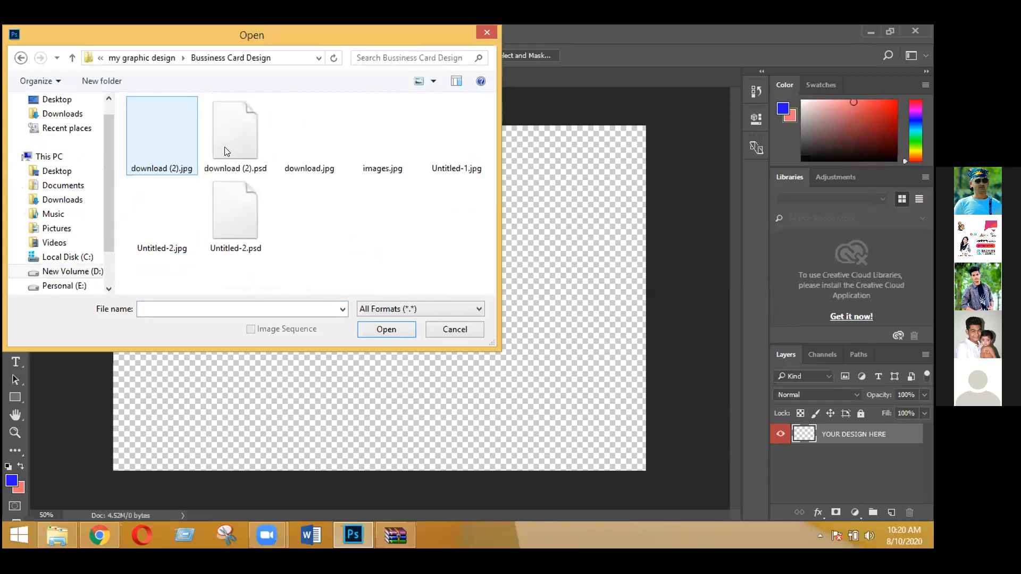
click(452, 157)
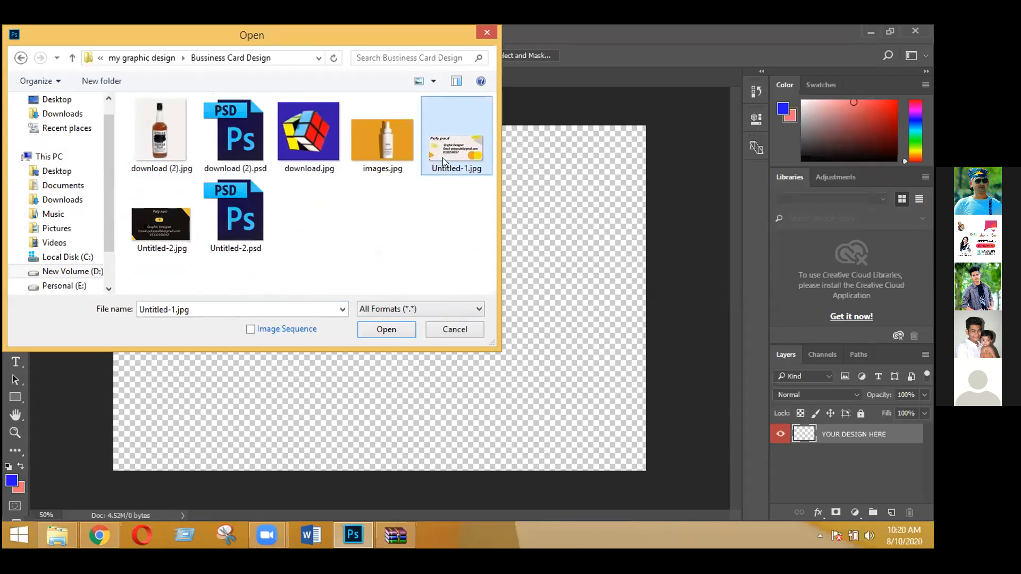
double_click(442, 157)
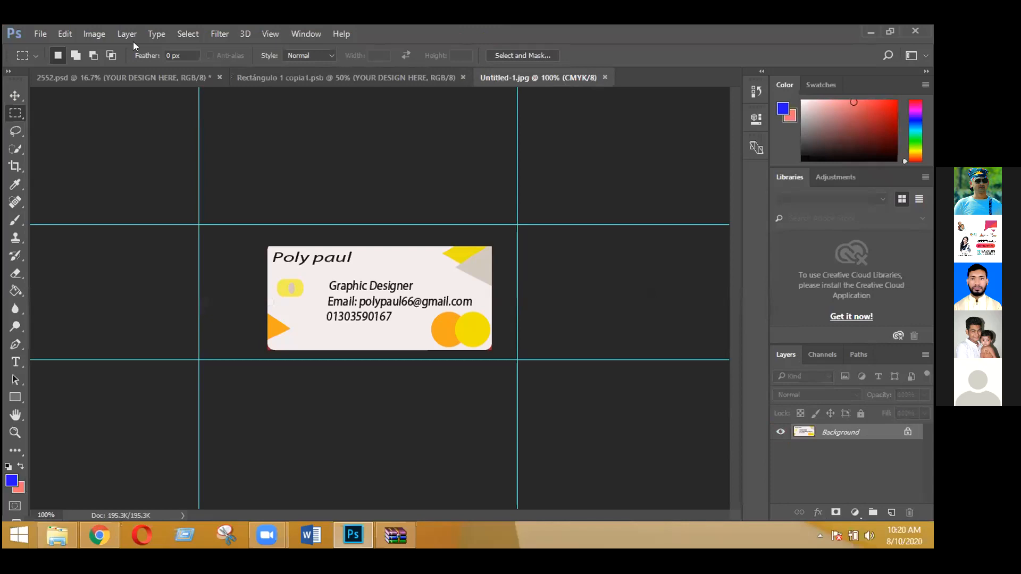
Open Untitled-2.jpg from the same folder as a second document
click(40, 34)
click(54, 62)
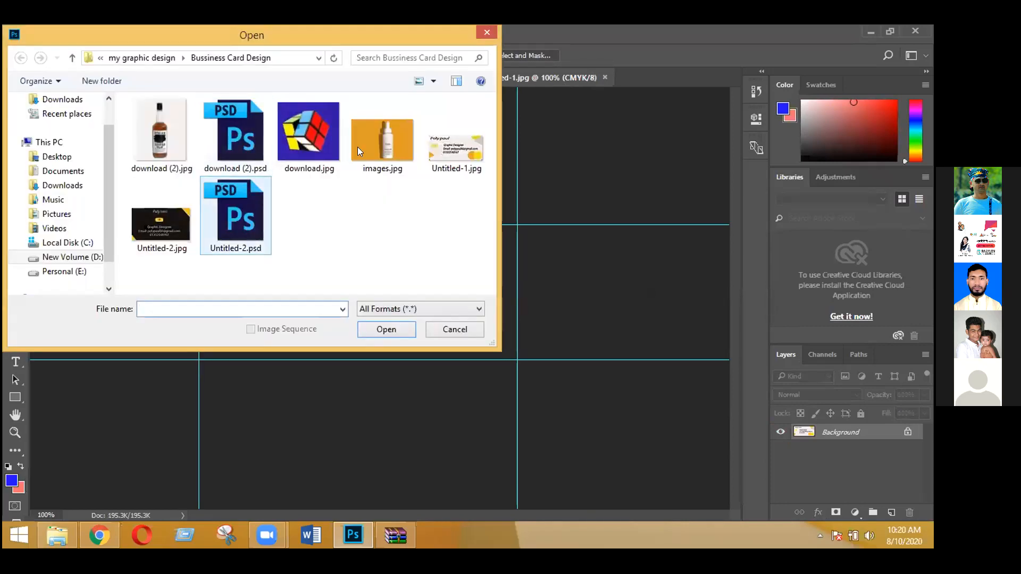
click(174, 222)
double_click(174, 222)
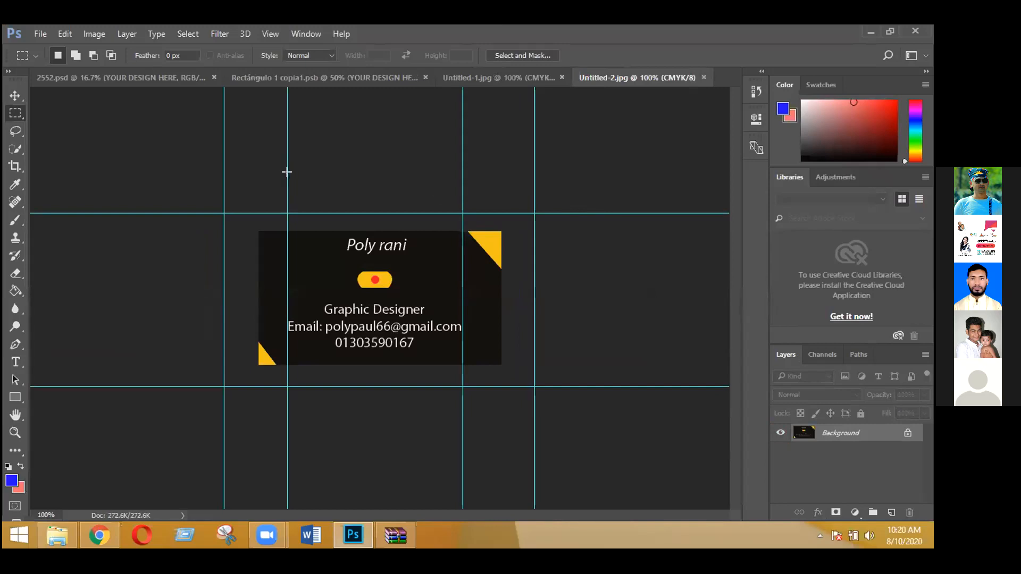
Move a vertical guide onto the card's left edge, then close Untitled-1.jpg
click(14, 96)
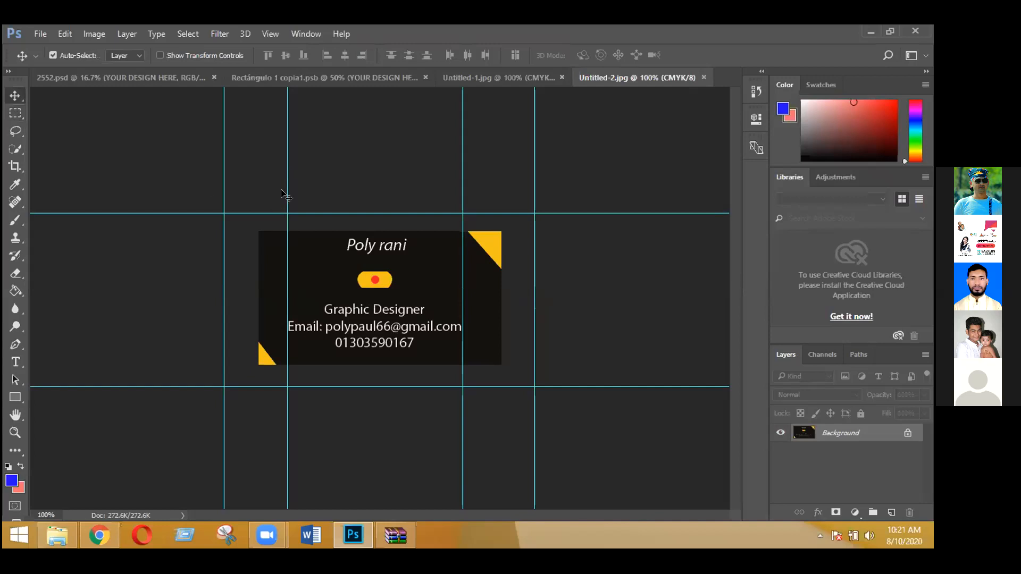
drag(284, 183, 250, 234)
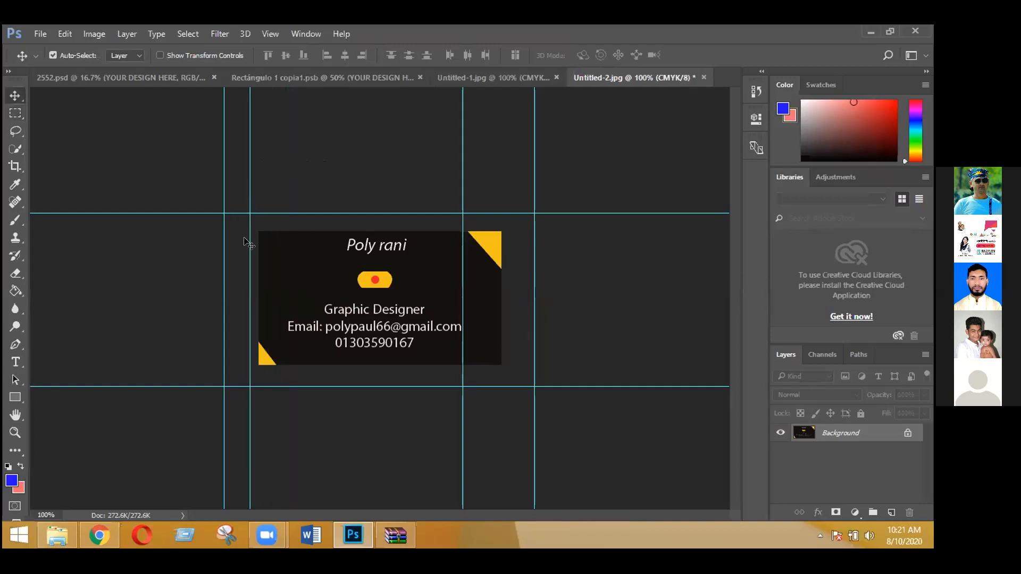
click(555, 78)
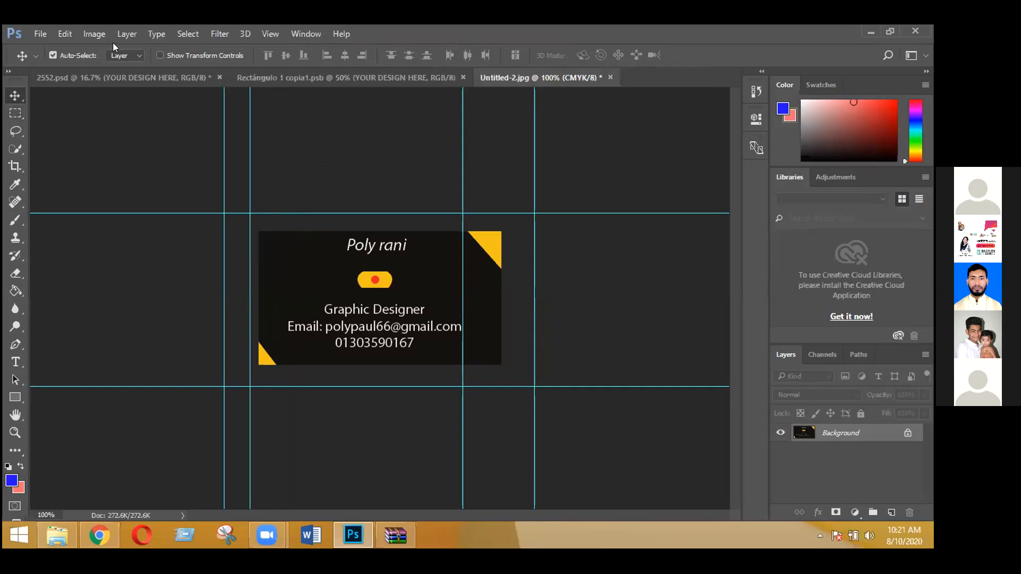
Browse to the Bussiness Card Design folder on drive D in the Open dialog
click(39, 34)
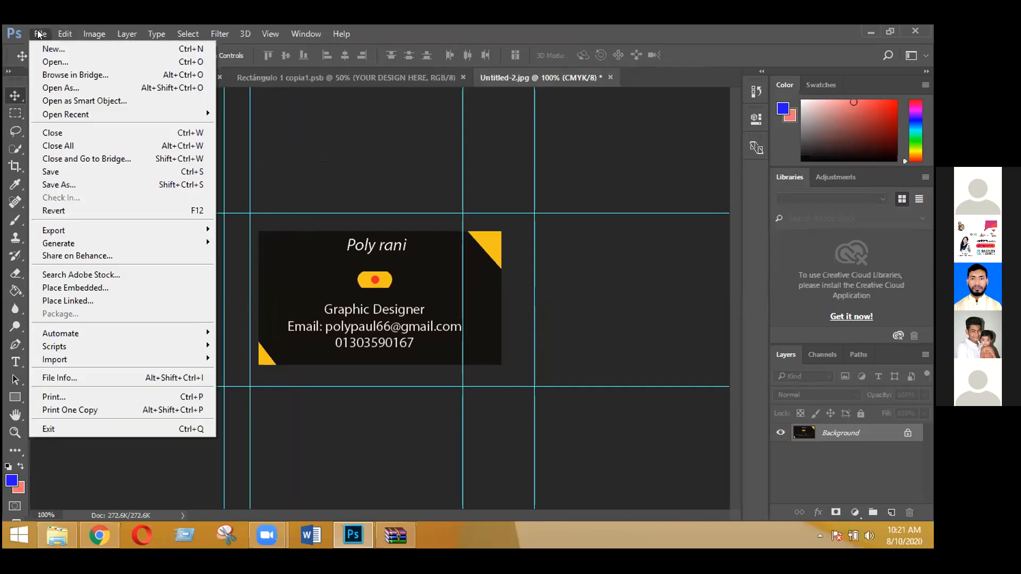
click(51, 63)
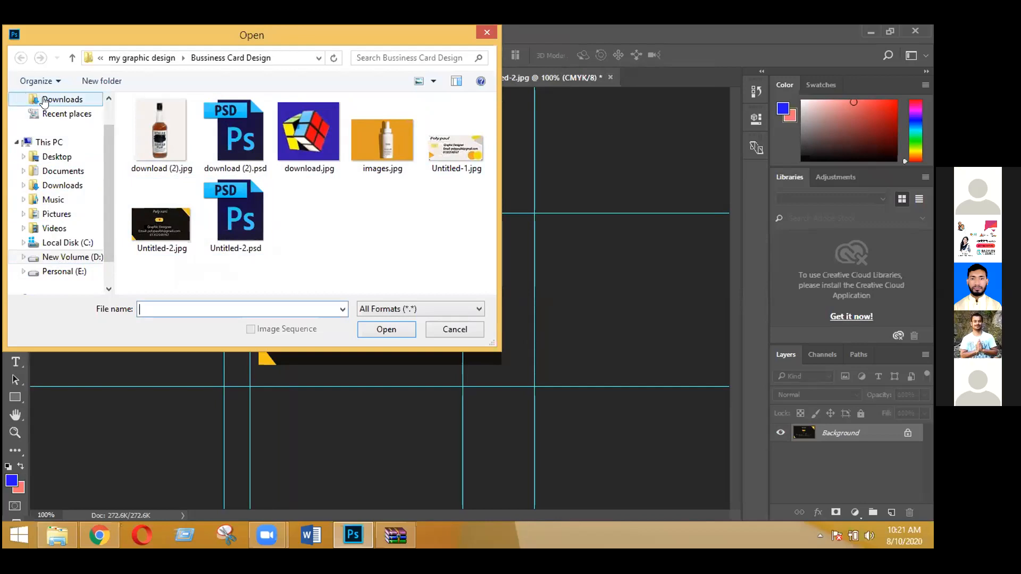
click(45, 141)
double_click(344, 255)
click(171, 193)
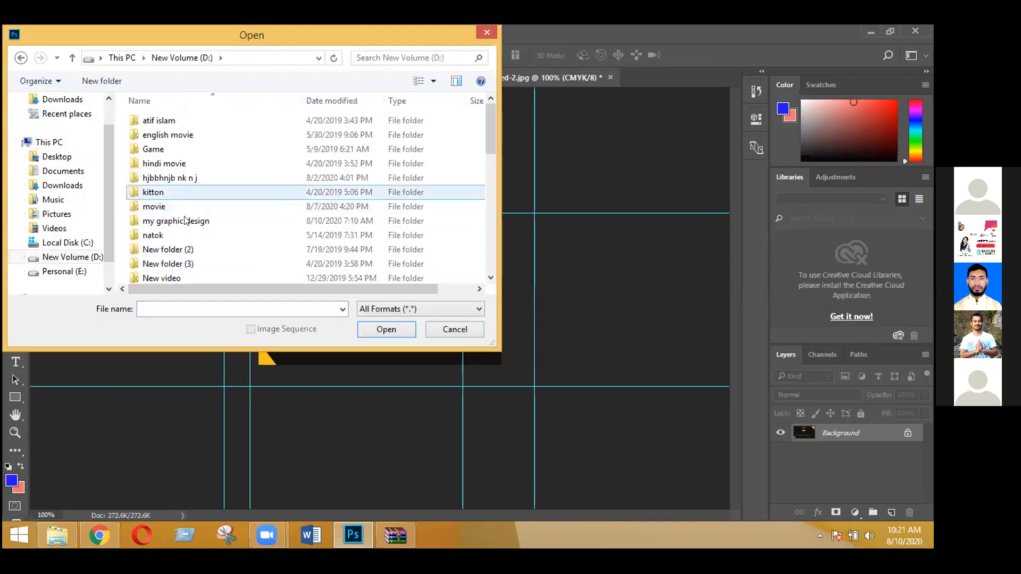
double_click(185, 220)
double_click(160, 133)
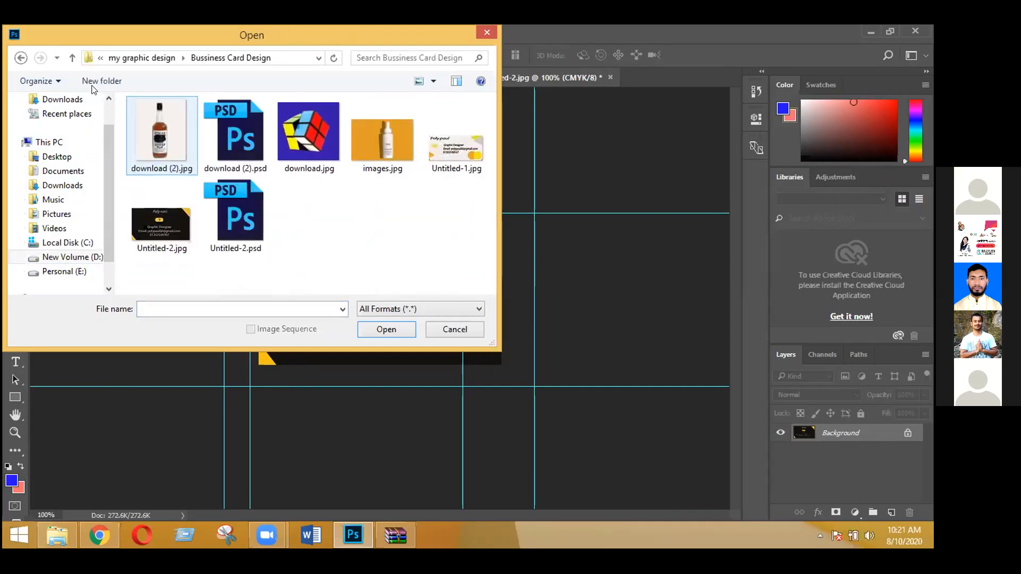
Go back to the my graphic design folder and open Untitled-2.jpg from there
click(38, 142)
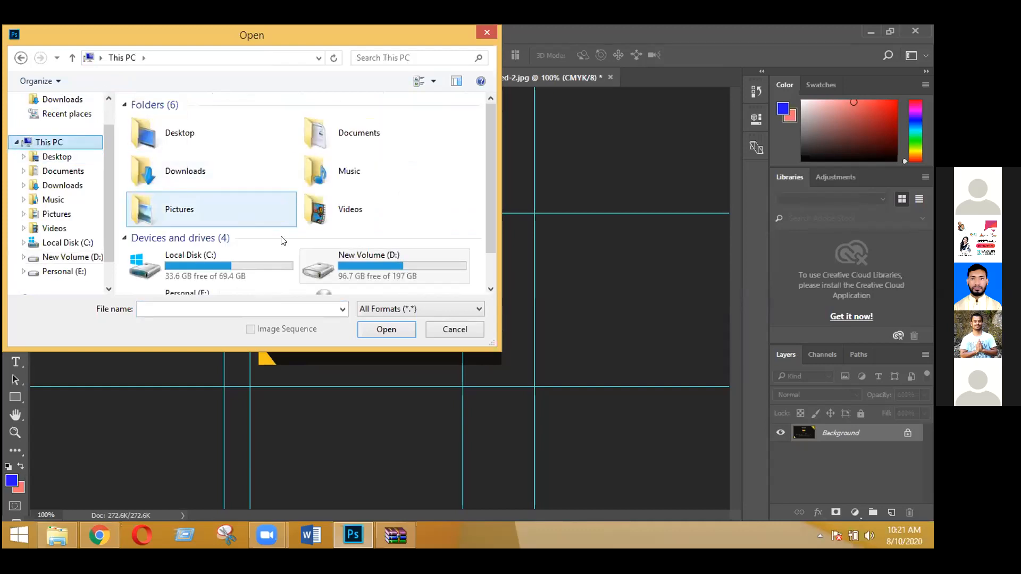
double_click(343, 260)
click(183, 225)
double_click(182, 223)
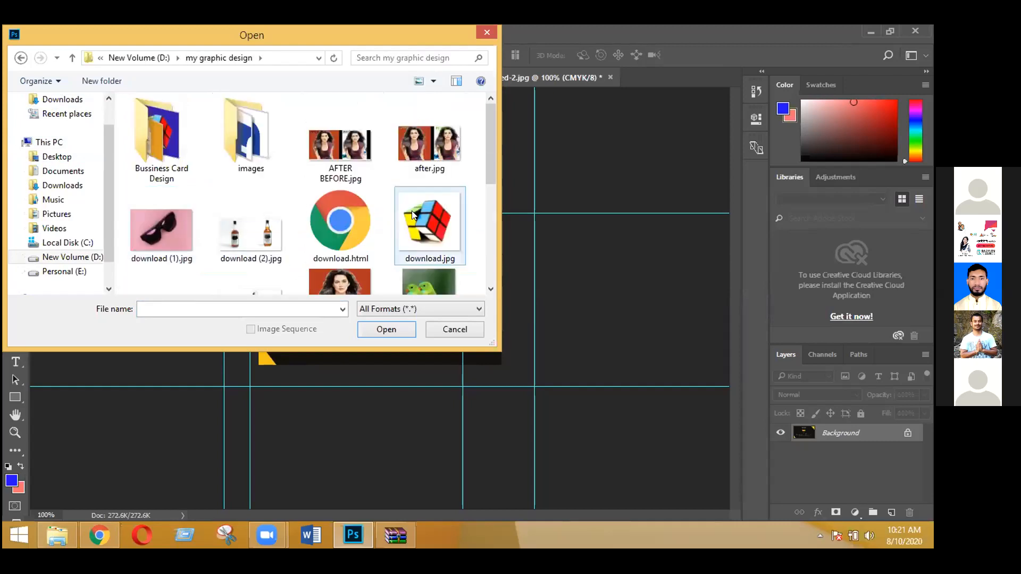
scroll(311, 255, down, 5)
double_click(251, 269)
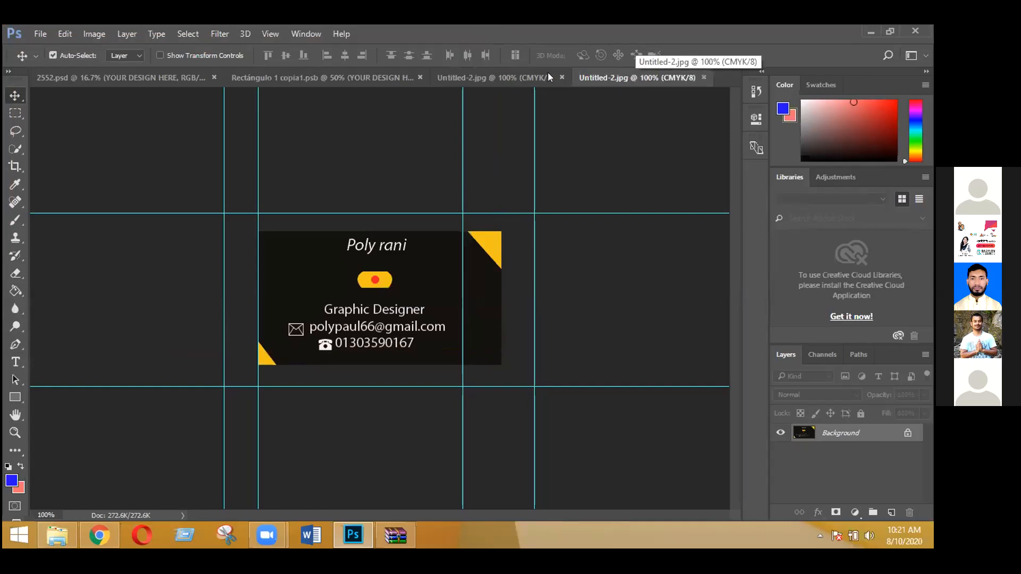
Compare the two card versions and close the edited copy without saving
click(516, 73)
click(608, 74)
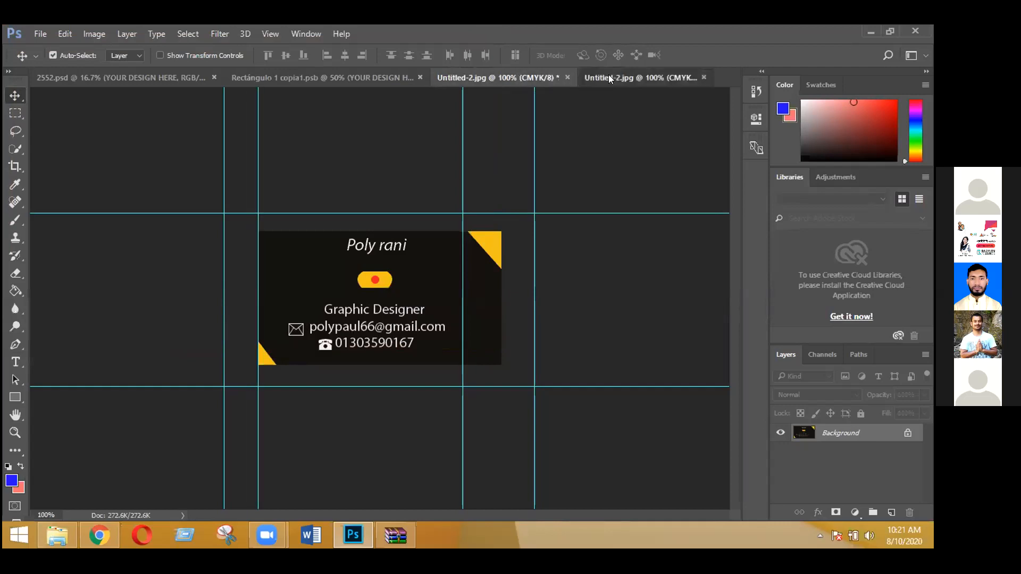
click(561, 77)
click(483, 227)
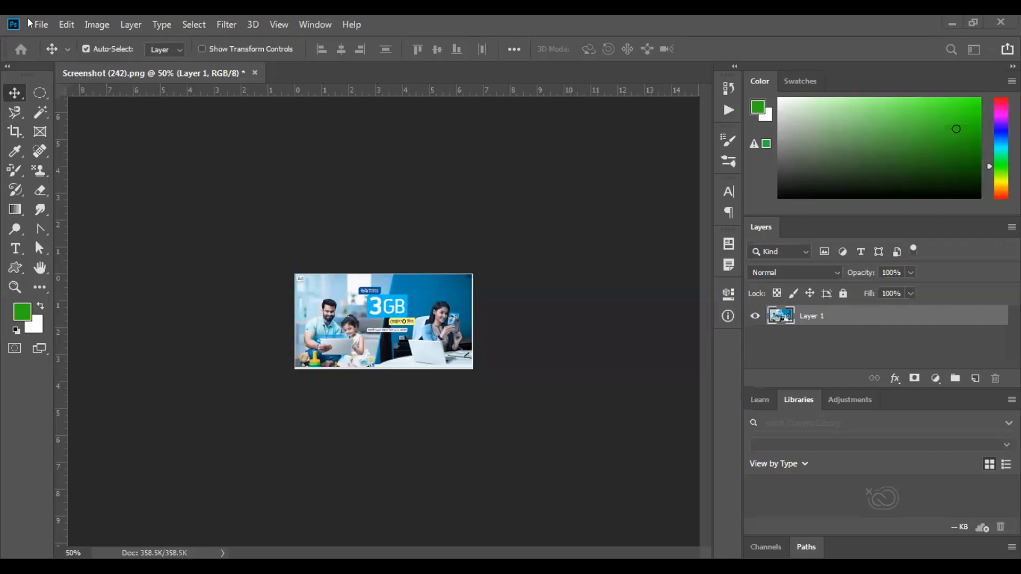
Create a new document in inches with width 3.5 and height 2
key(ctrl+n)
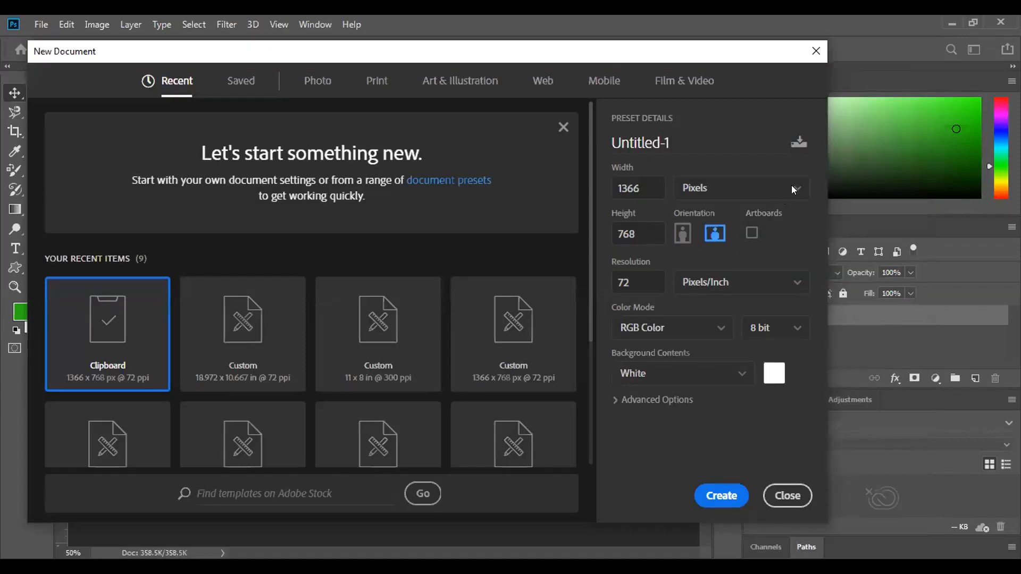
click(793, 189)
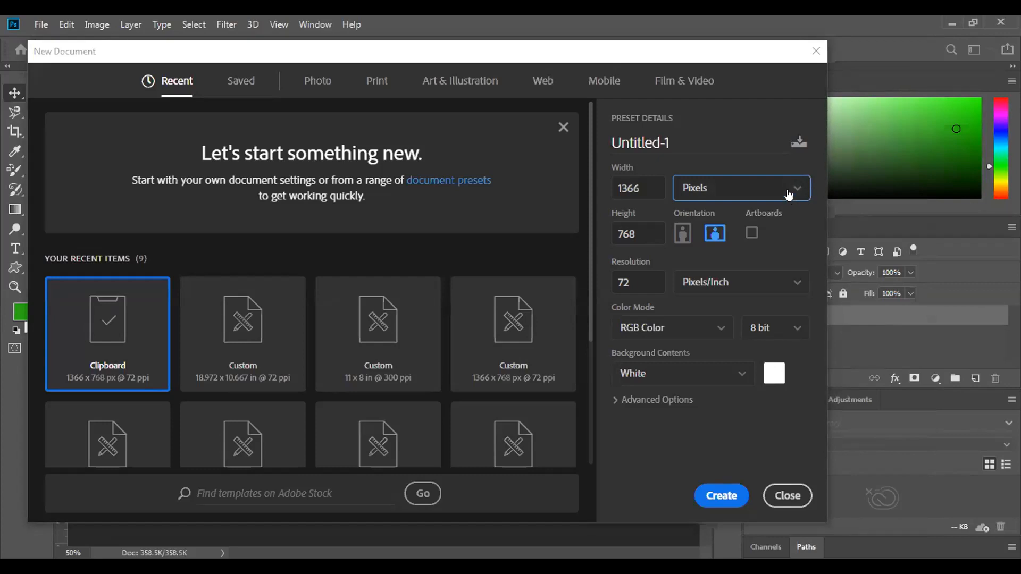
click(792, 190)
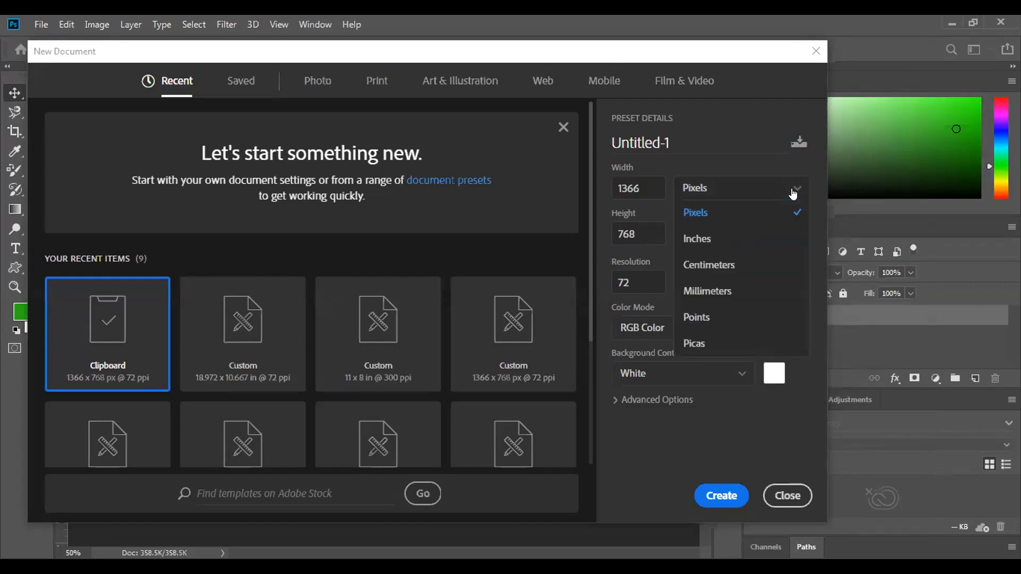
click(769, 236)
click(651, 181)
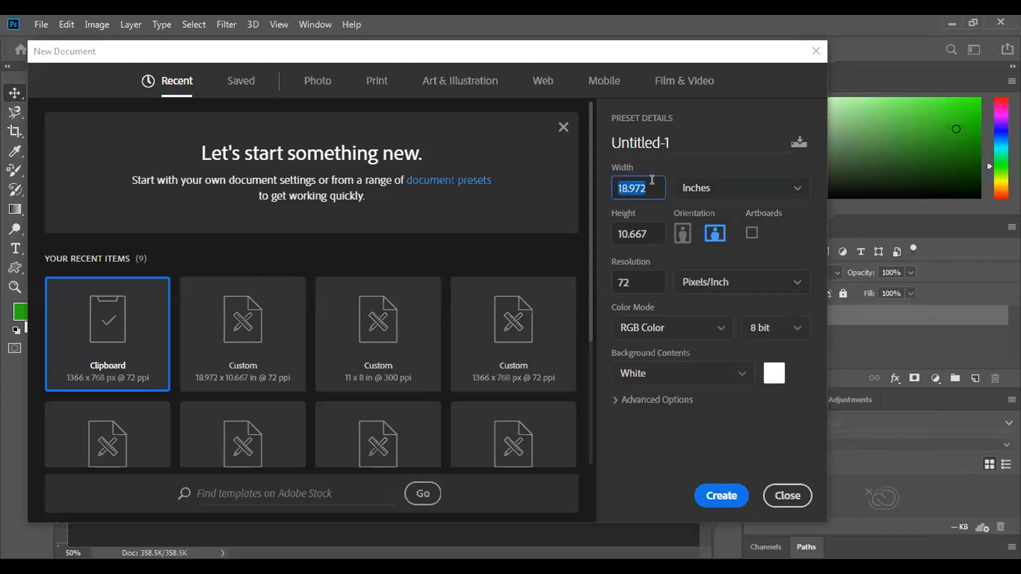
key(BackSpace)
text(3.5)
click(650, 230)
key(BackSpace)
text(2)
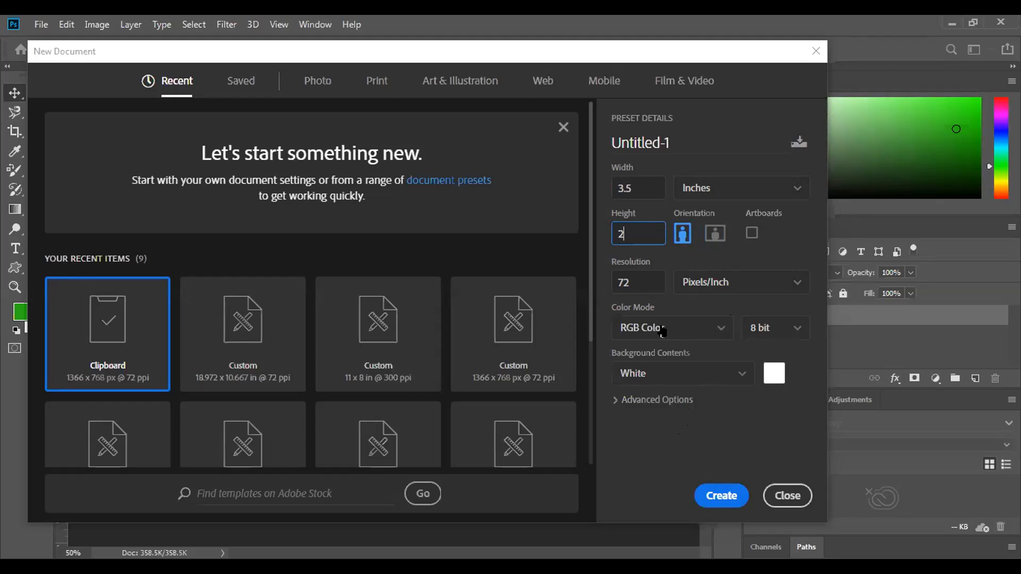
click(710, 493)
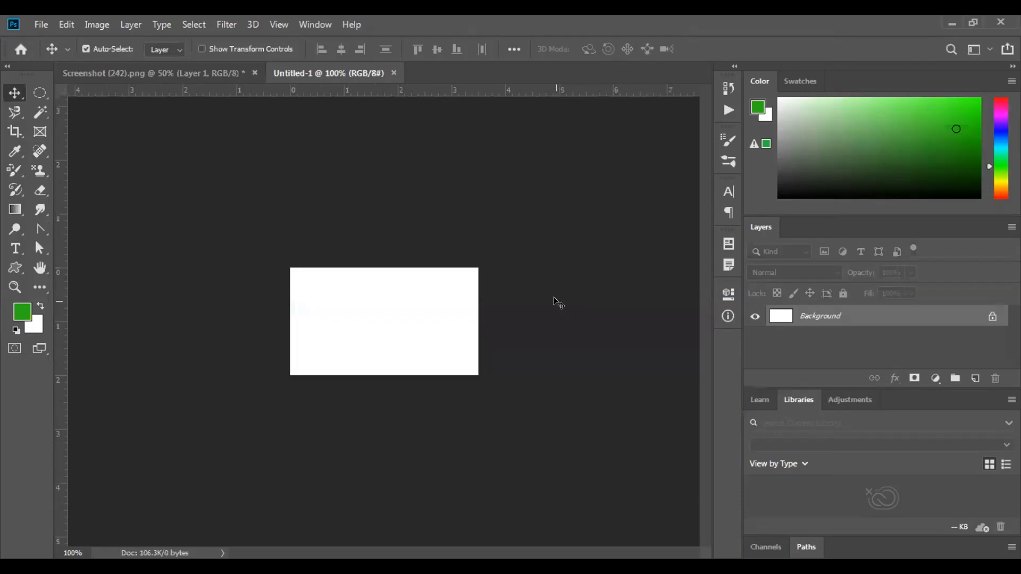
Zoom to 200%, extend the canvas to 3.75 × 2.25 in with gray extension, and unlock Background
key(ctrl)
key(ctrl+plus)
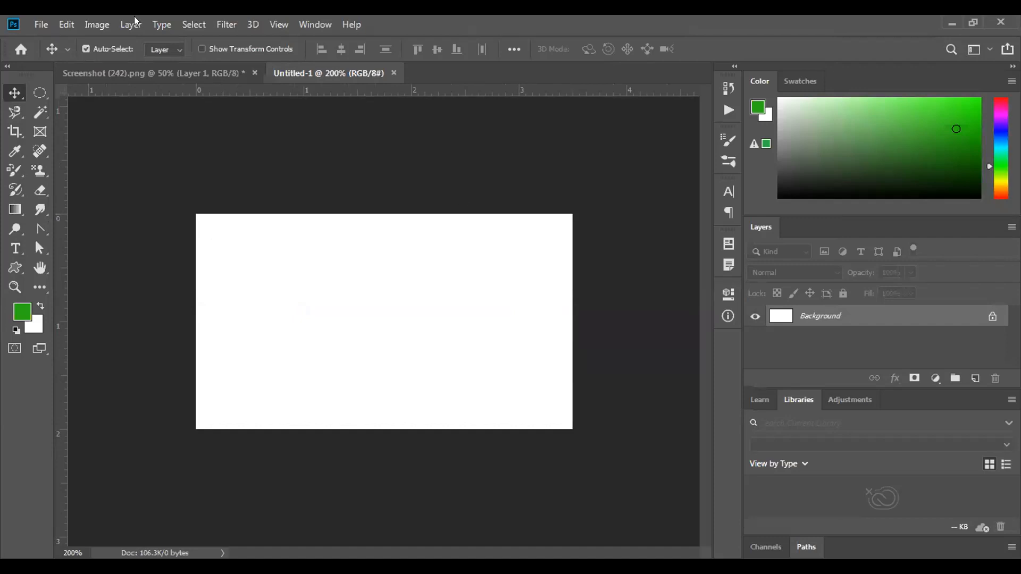
click(89, 24)
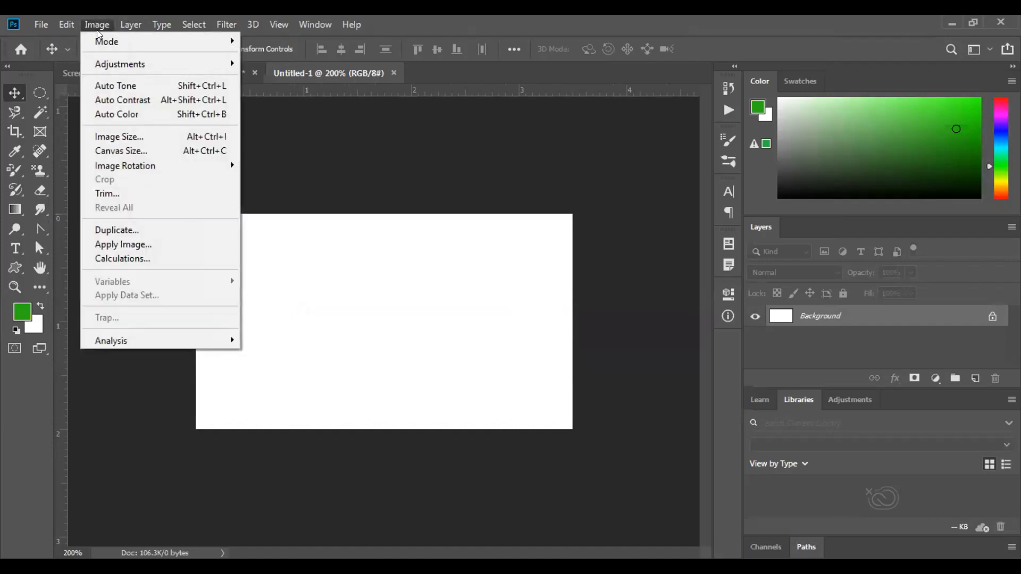
click(128, 152)
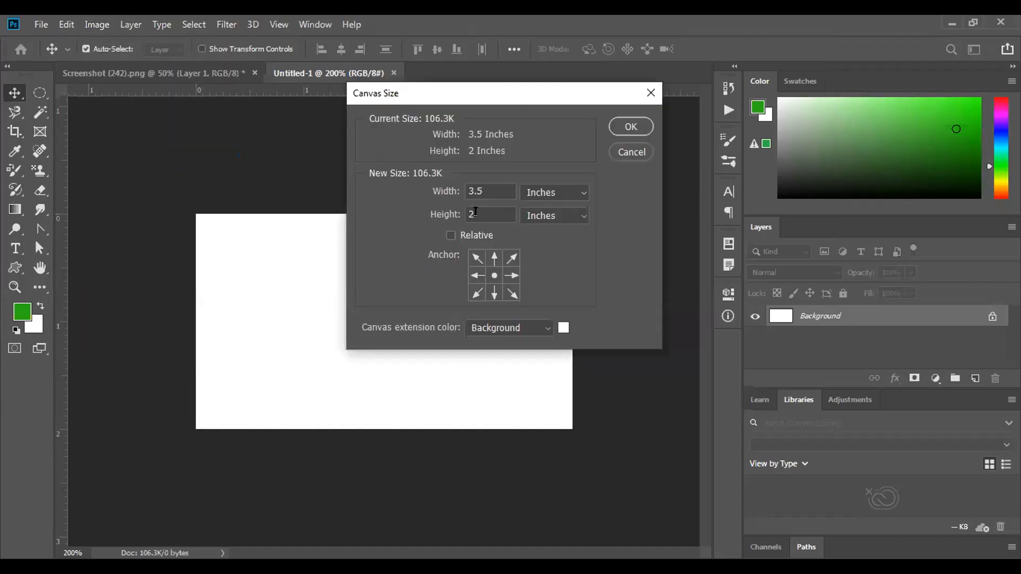
key(BackSpace)
key(BackSpace)
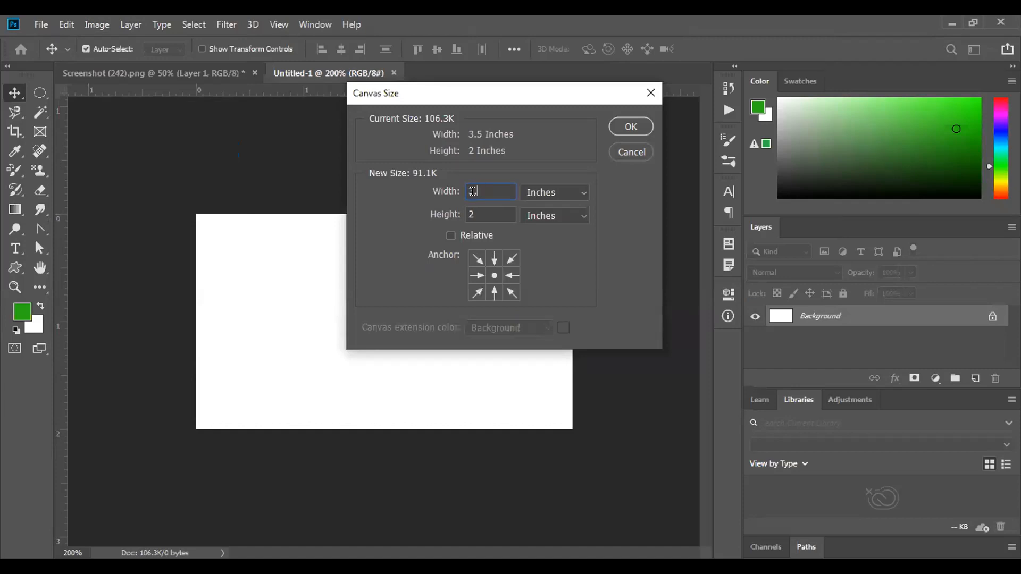
text(.75)
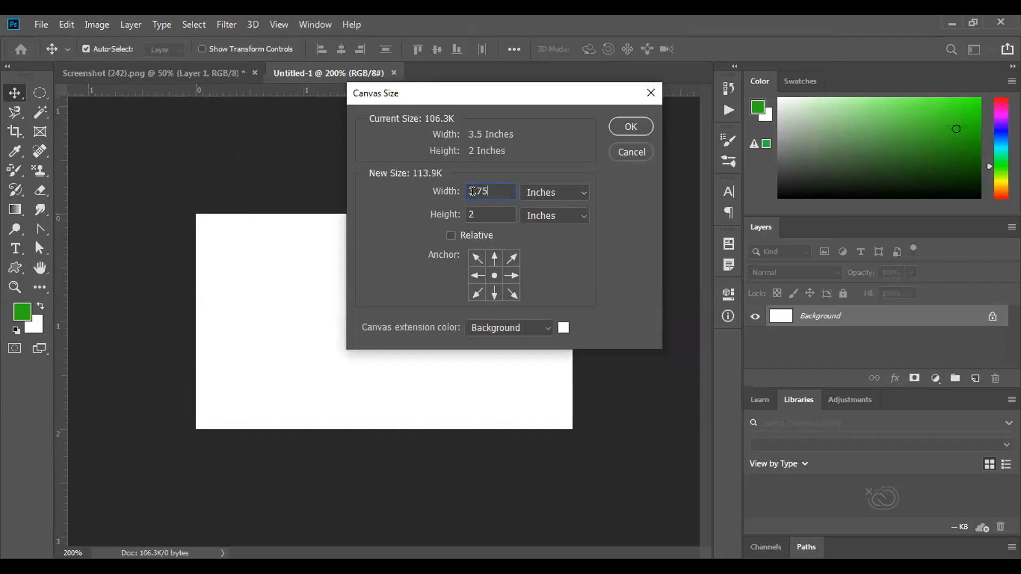
click(475, 213)
text(25)
click(542, 320)
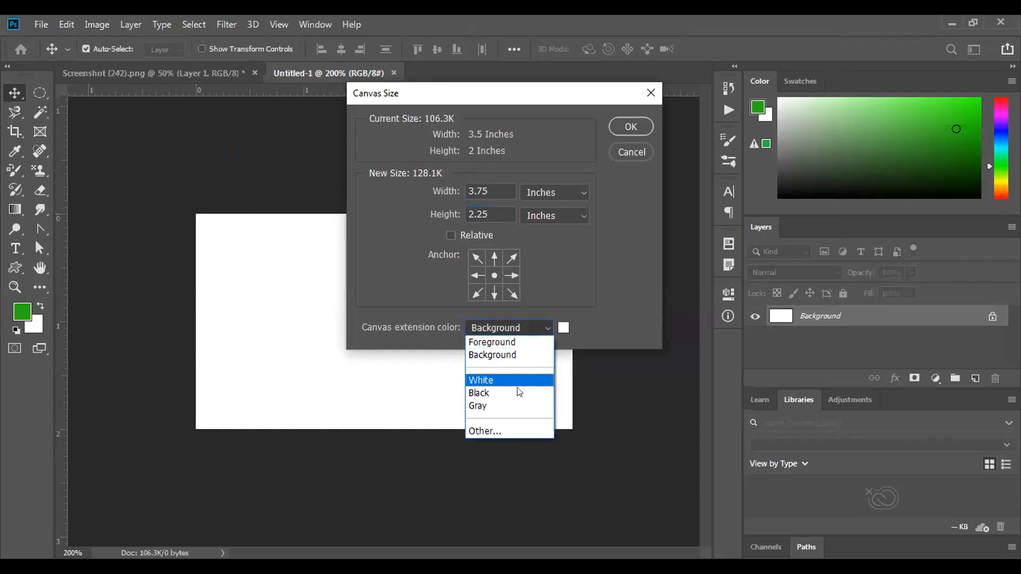
click(516, 401)
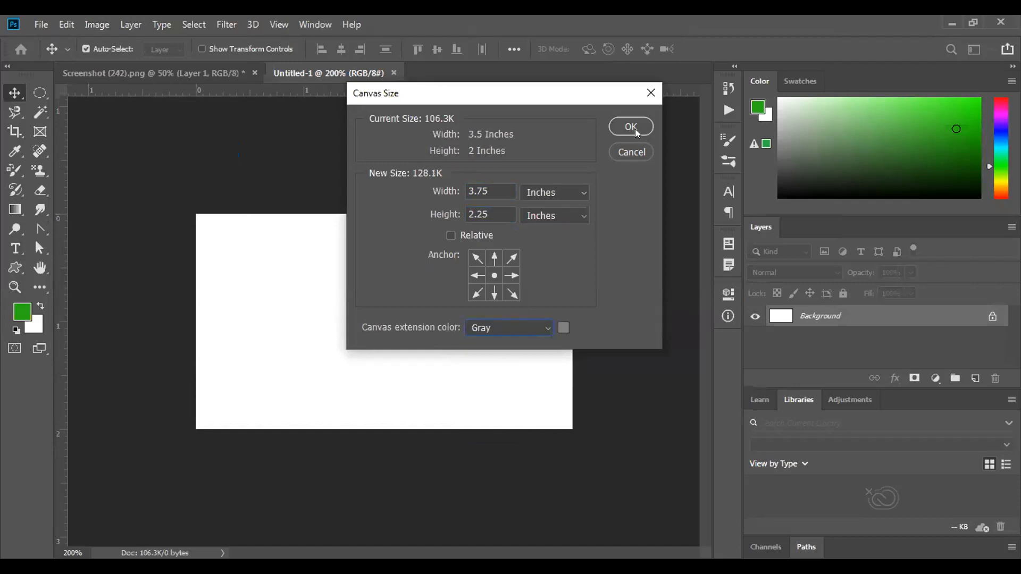
click(618, 131)
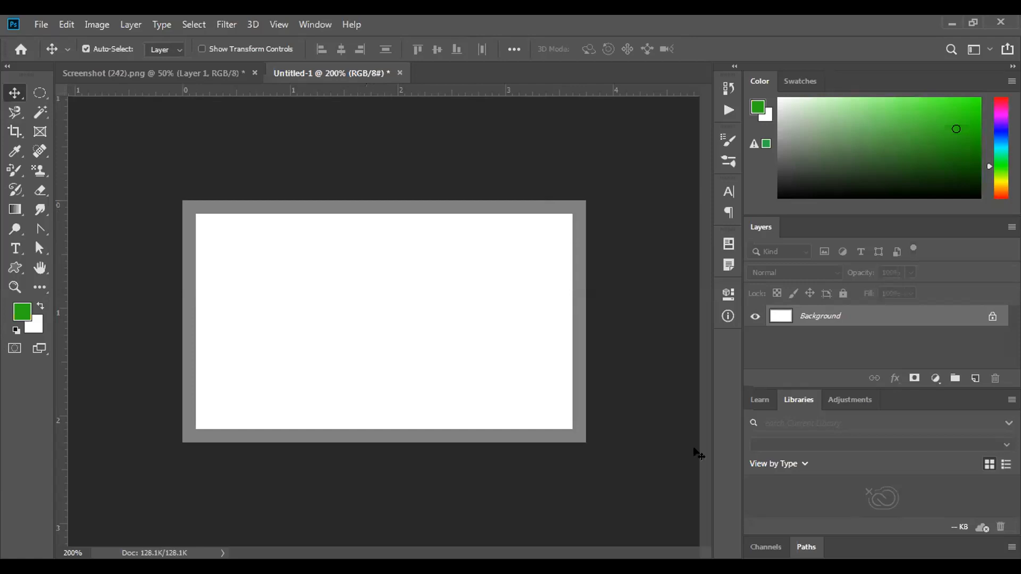
click(992, 316)
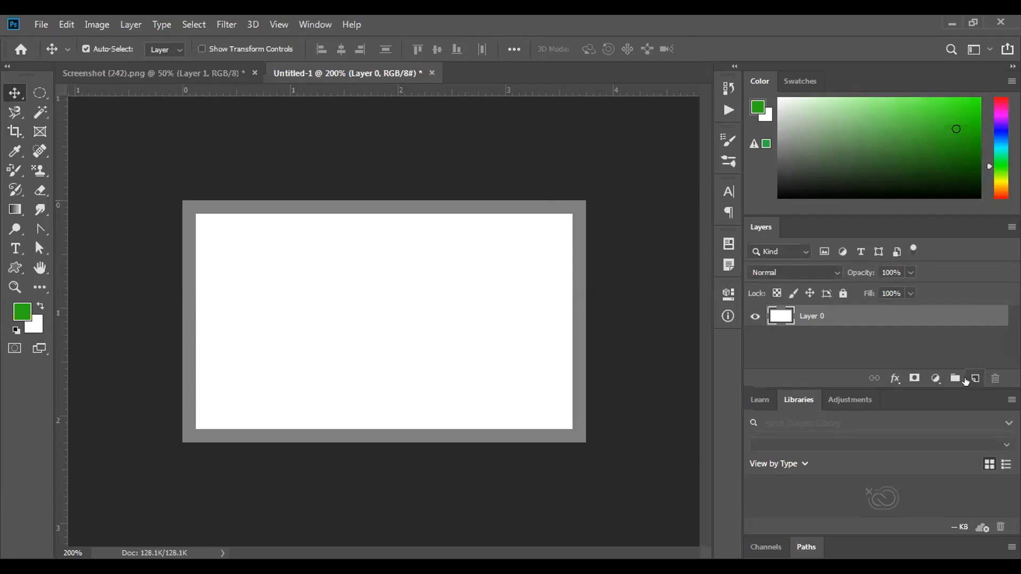
Add Layer 1 and drag guides to the card's top, bottom, right and left edges
key(ctrl+shift+alt+n)
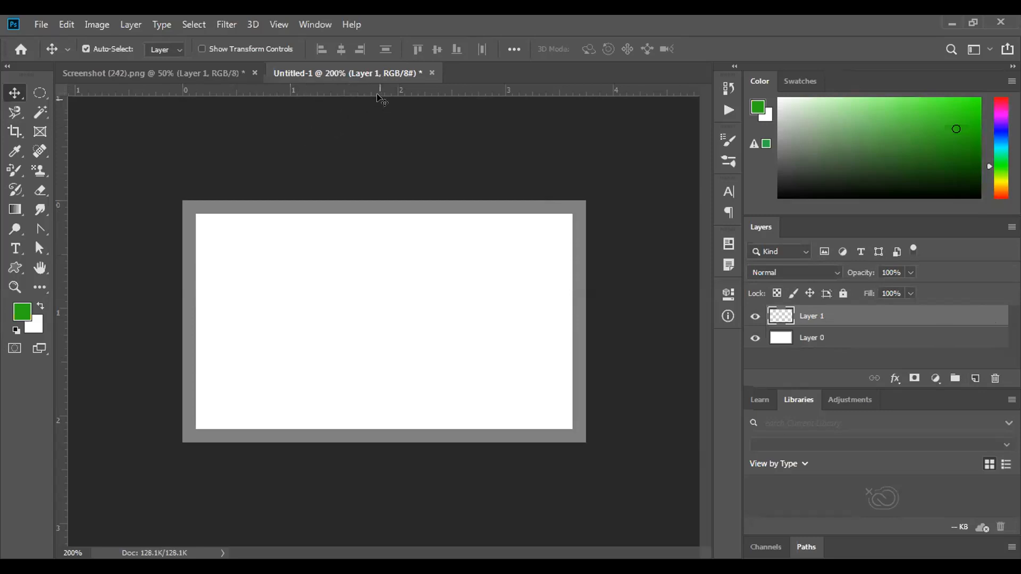
drag(392, 91, 391, 91)
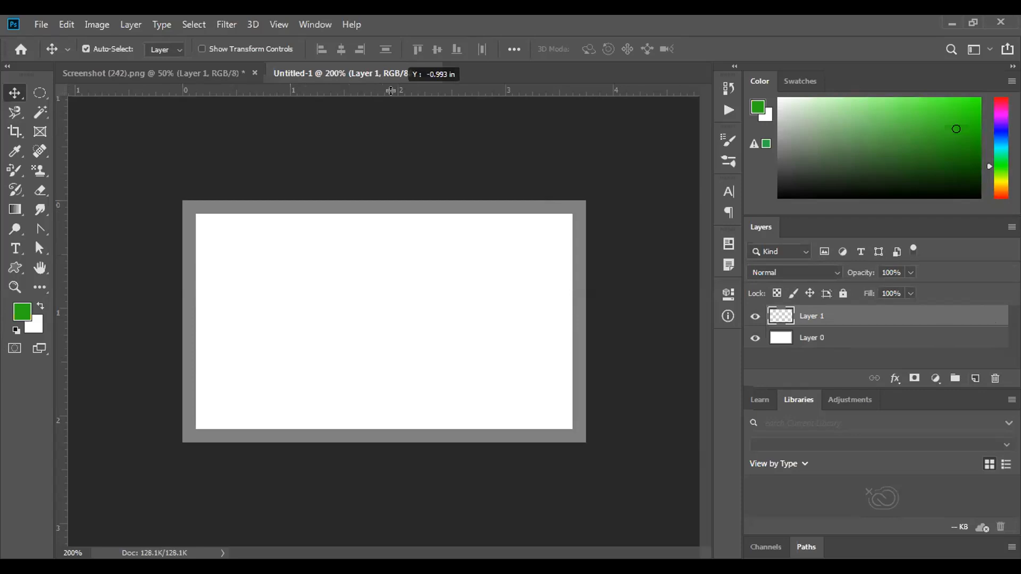
drag(391, 92, 386, 214)
drag(401, 89, 387, 428)
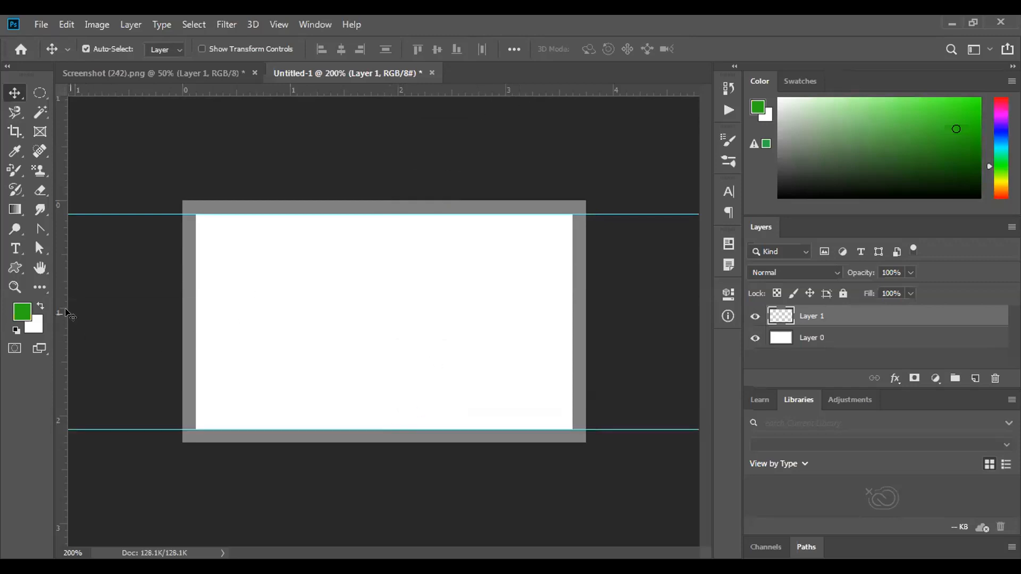
drag(61, 309, 569, 355)
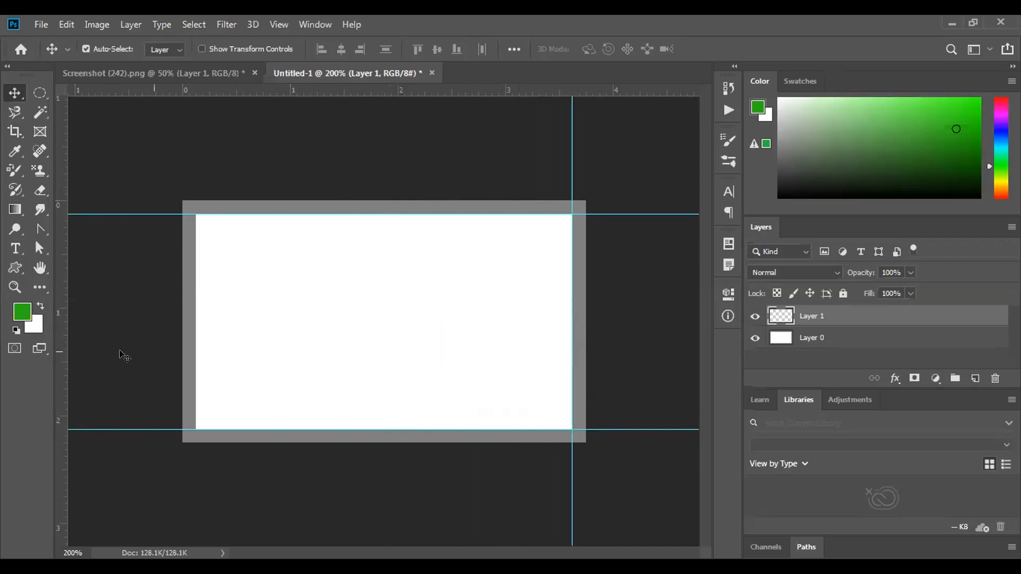
drag(61, 317, 190, 320)
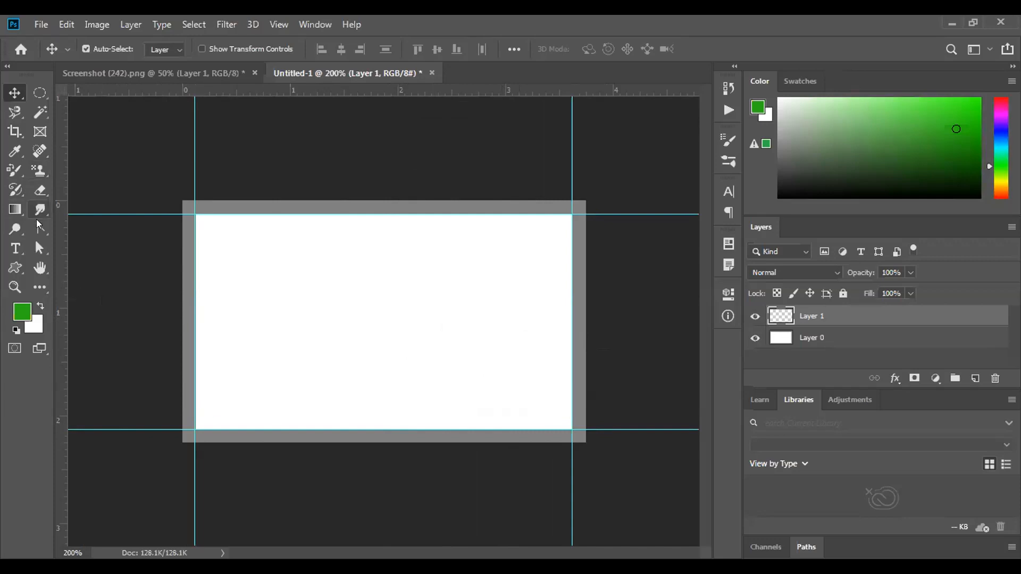
Set the Pen tool to Shape mode and sketch a first wave, then delete it
click(37, 228)
right_click(38, 229)
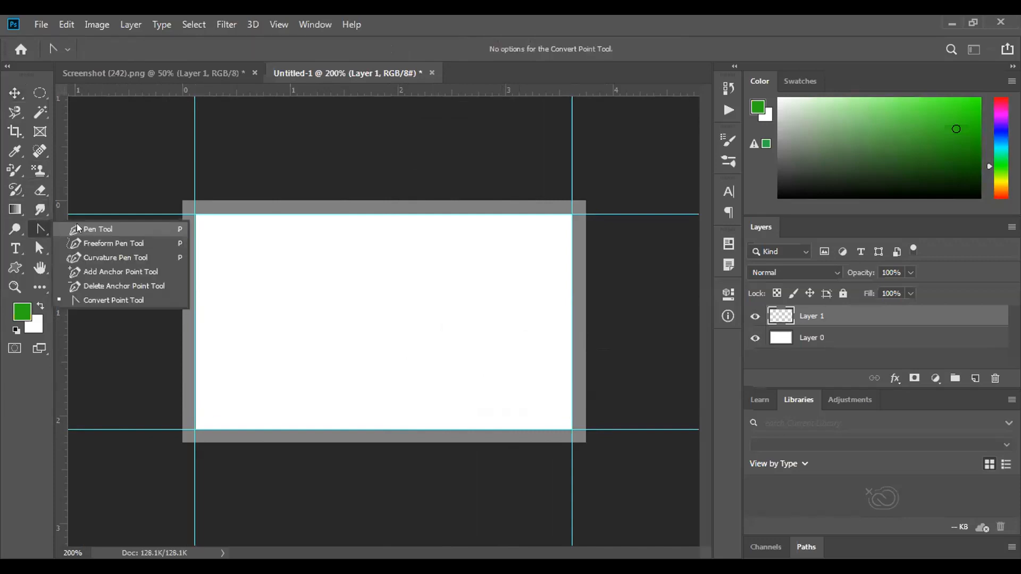
click(77, 224)
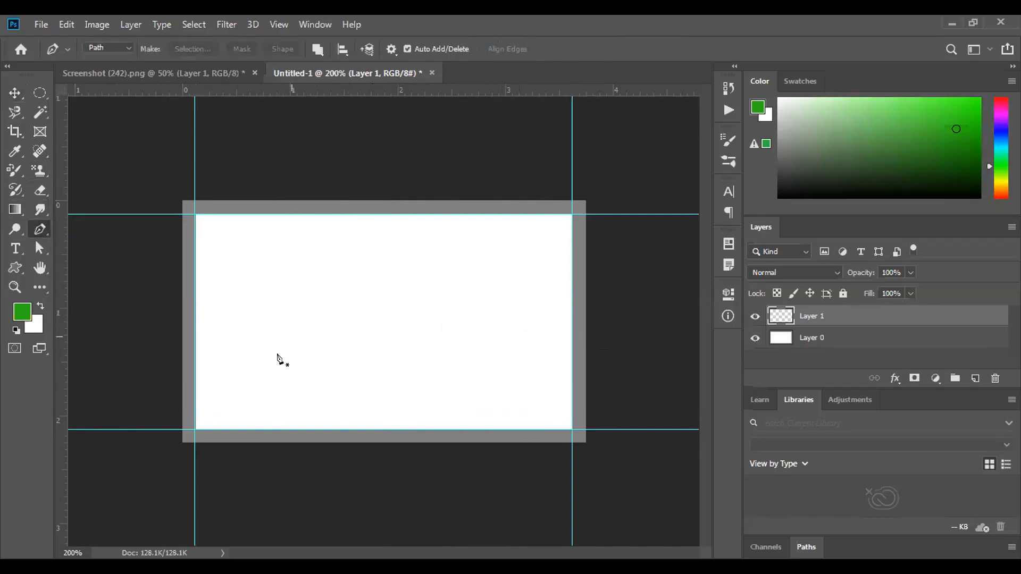
click(194, 394)
click(124, 46)
click(126, 57)
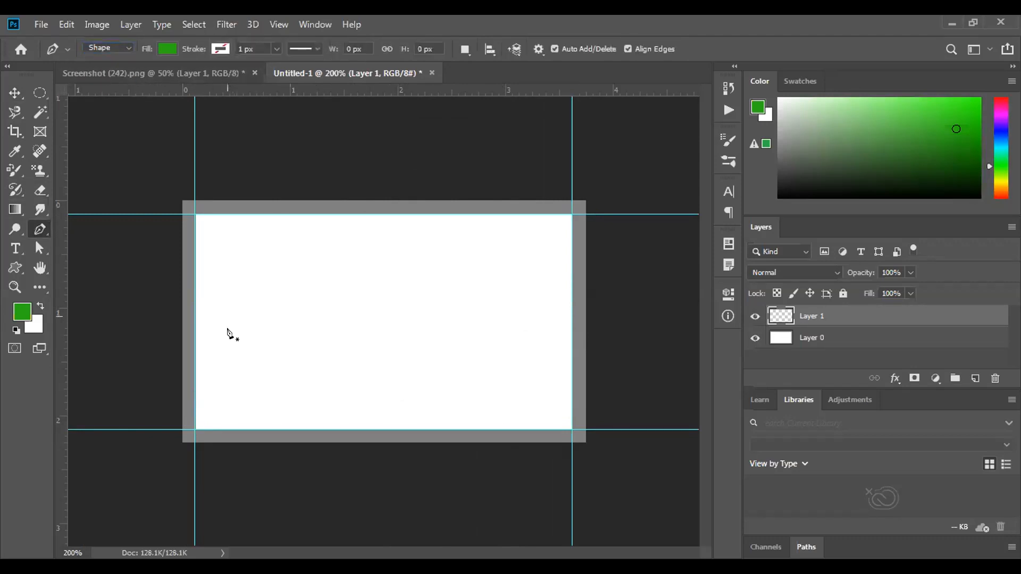
click(195, 392)
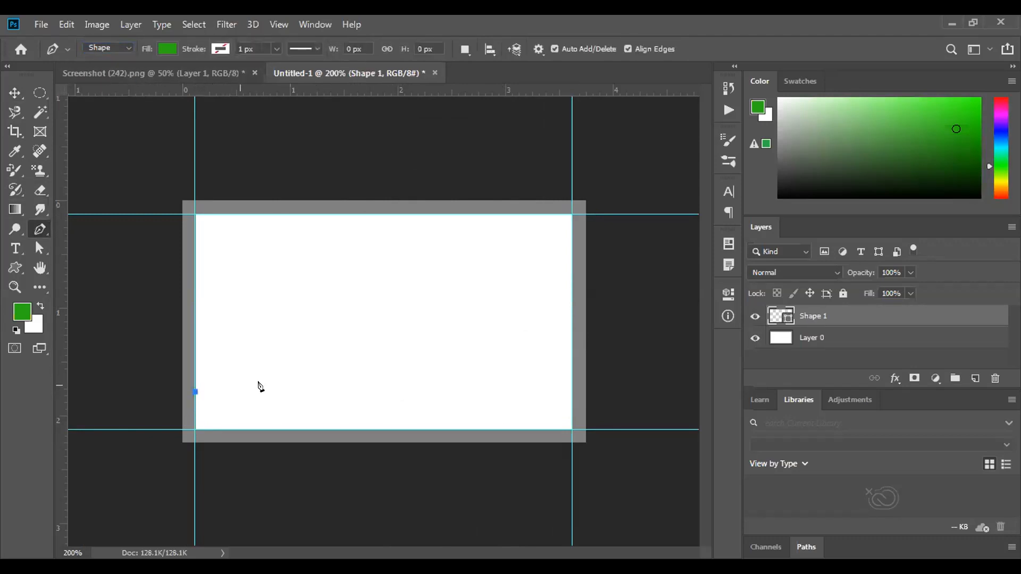
drag(372, 380, 494, 481)
click(495, 478)
click(490, 470)
click(488, 445)
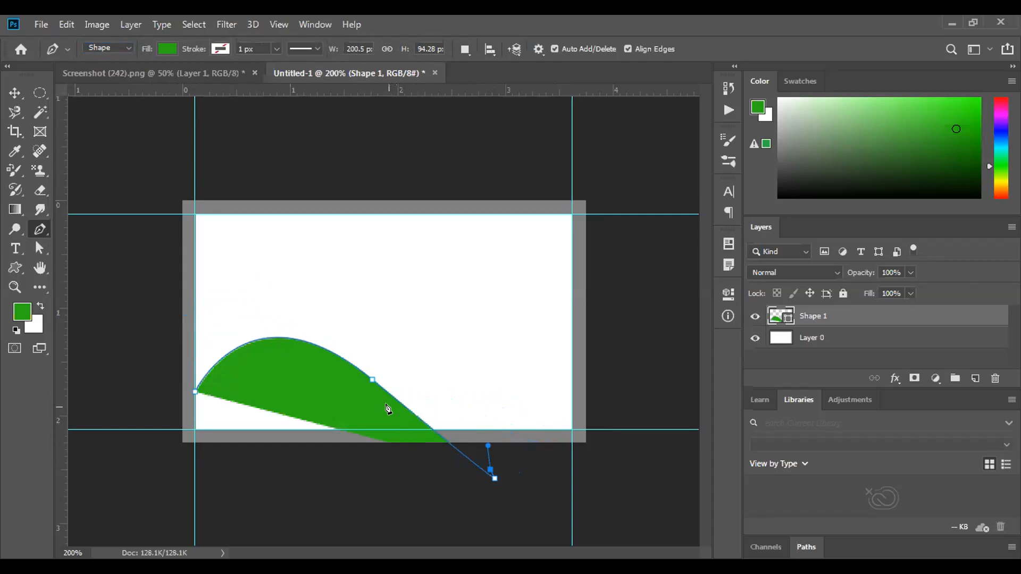
key(Delete)
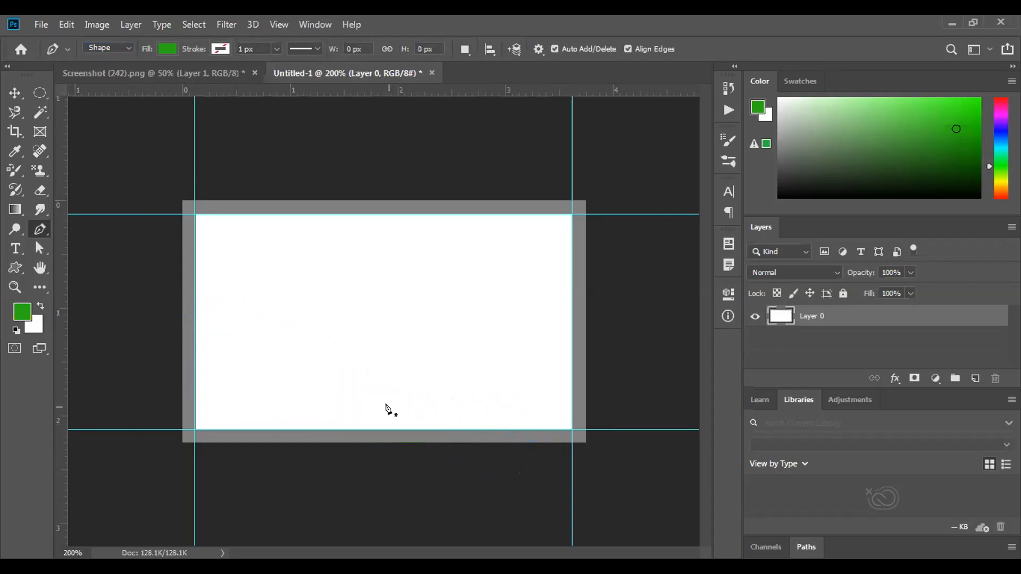
Redraw the curved wave to the right edge, close it via both bottom corners, and add a layer
click(193, 383)
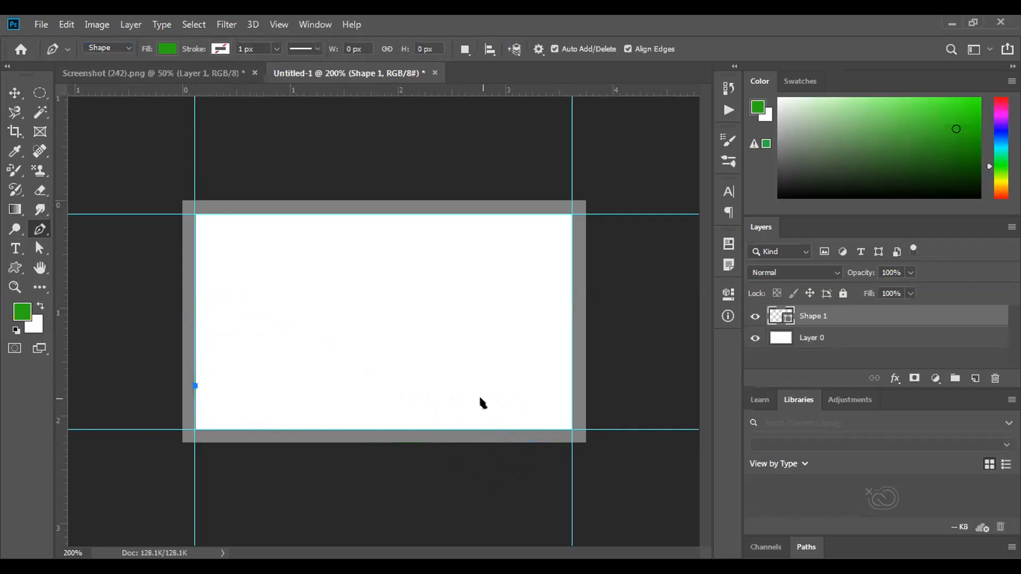
drag(445, 388, 590, 464)
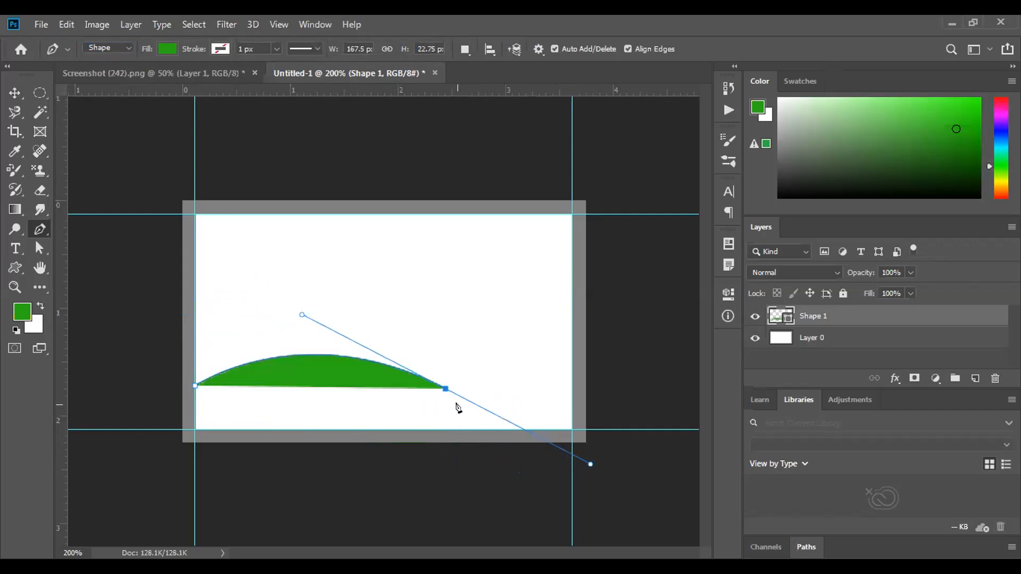
click(445, 389)
drag(570, 377, 609, 328)
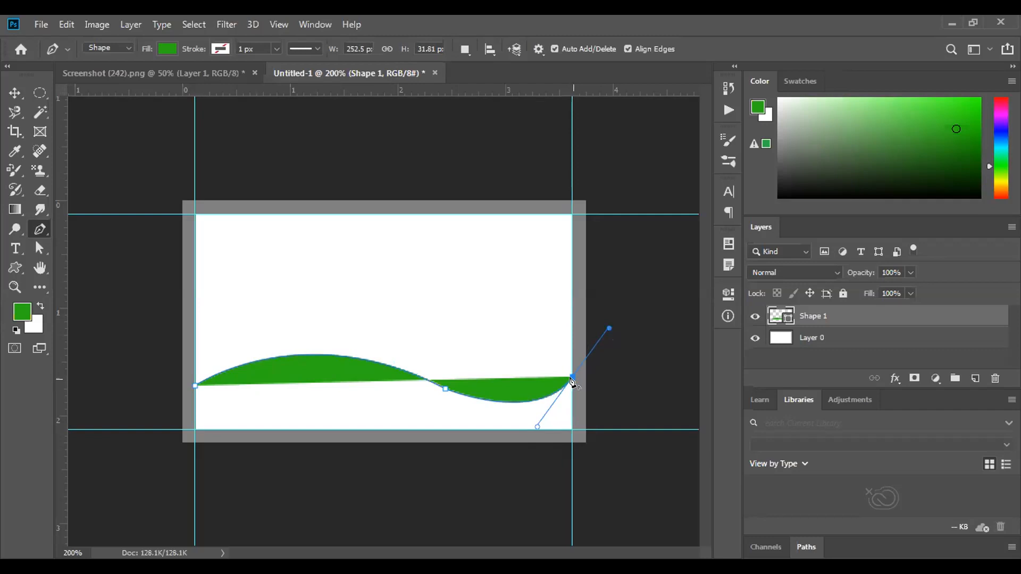
click(572, 379)
click(570, 429)
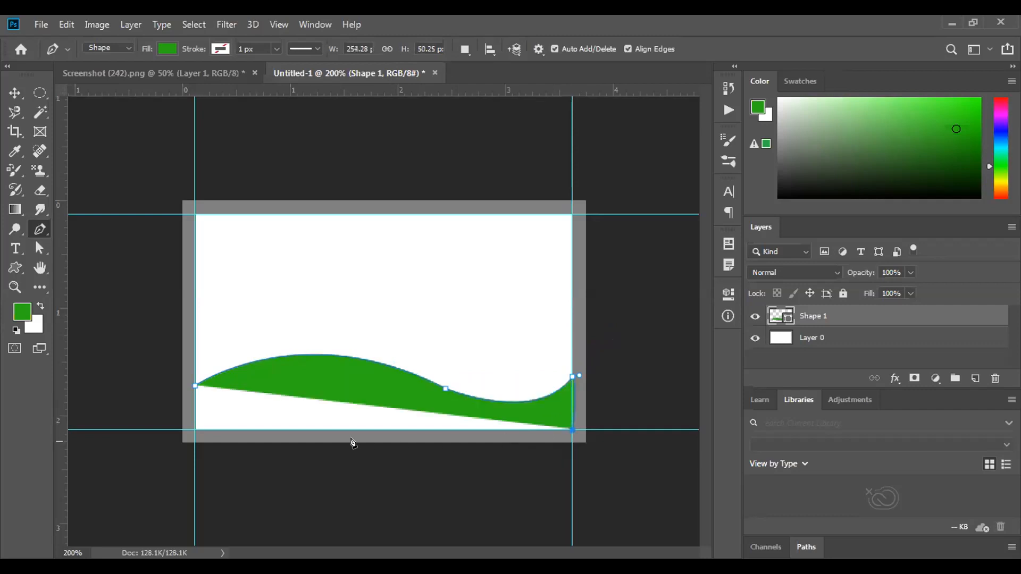
click(195, 429)
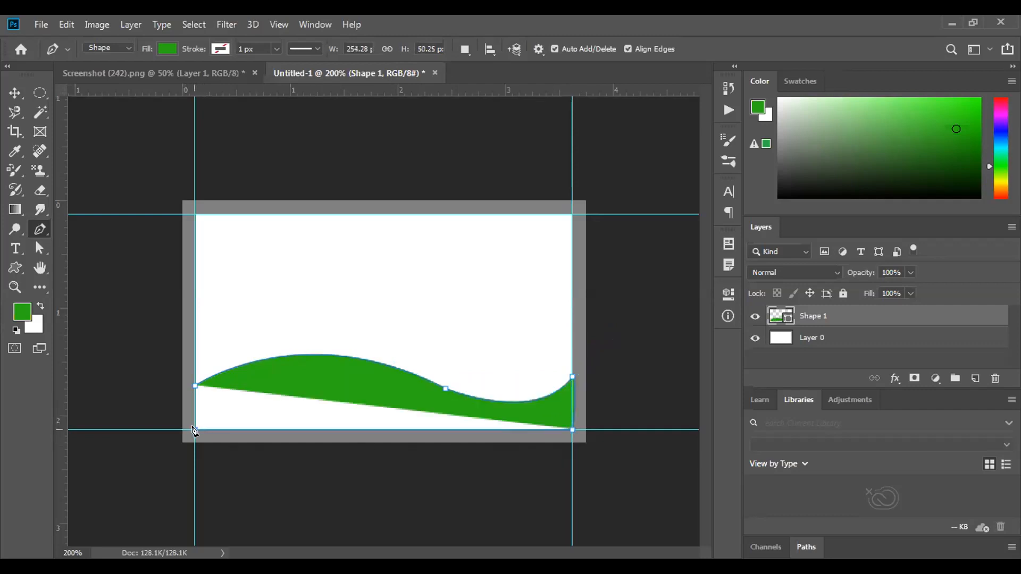
click(194, 384)
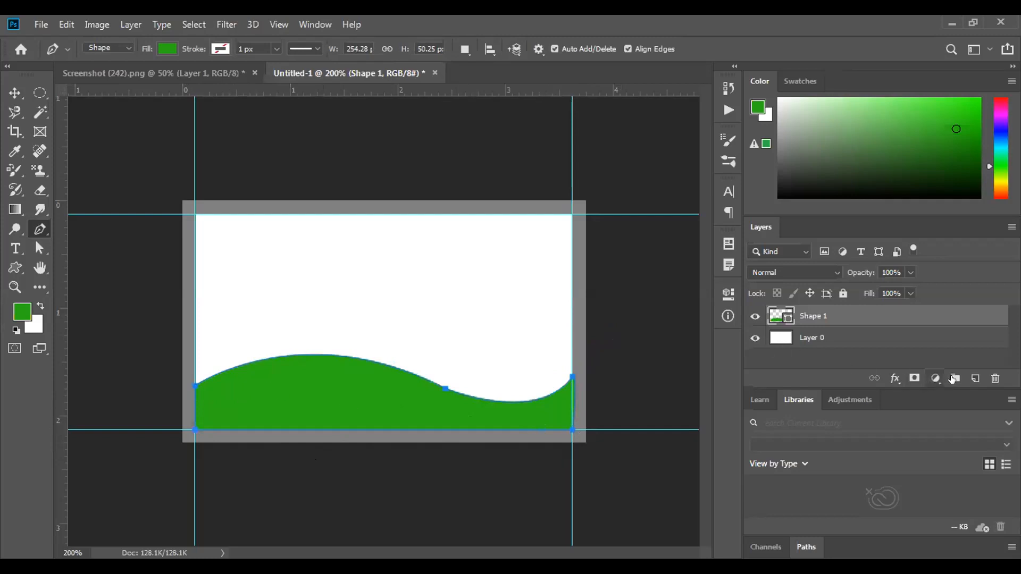
click(974, 379)
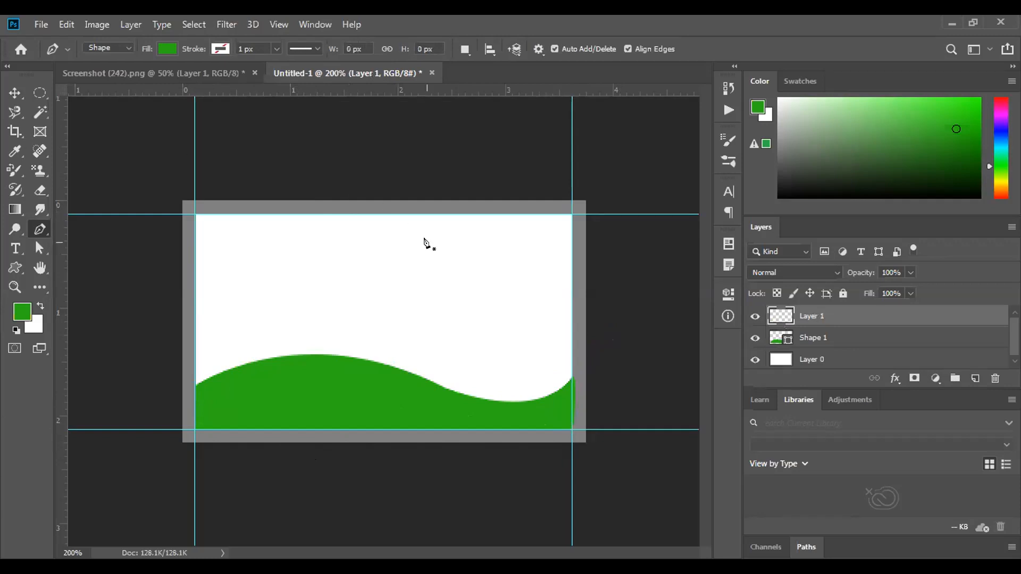
Set the foreground to light green #94d789 and draw a band arching above the wave
click(20, 314)
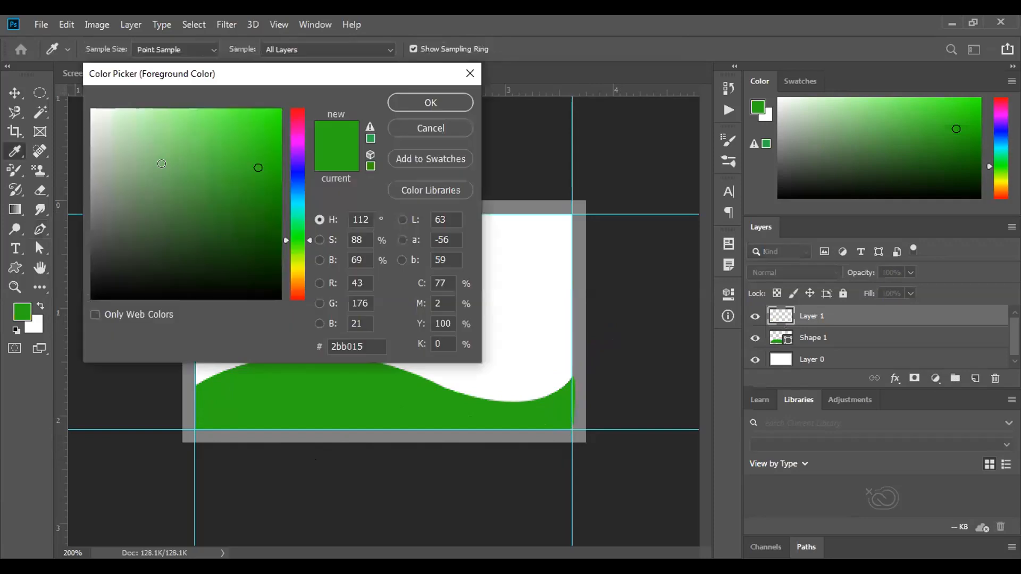
click(160, 138)
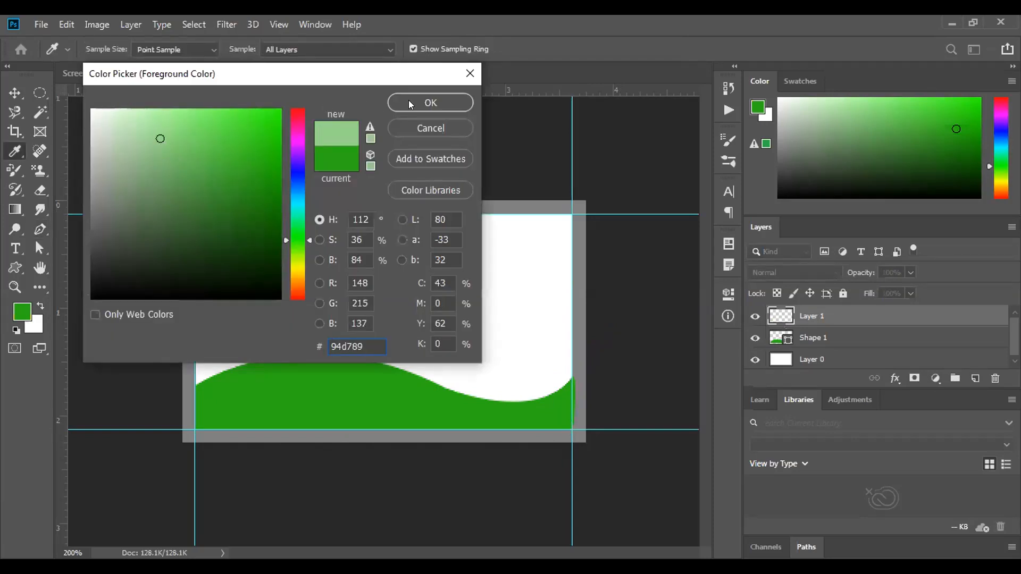
click(409, 103)
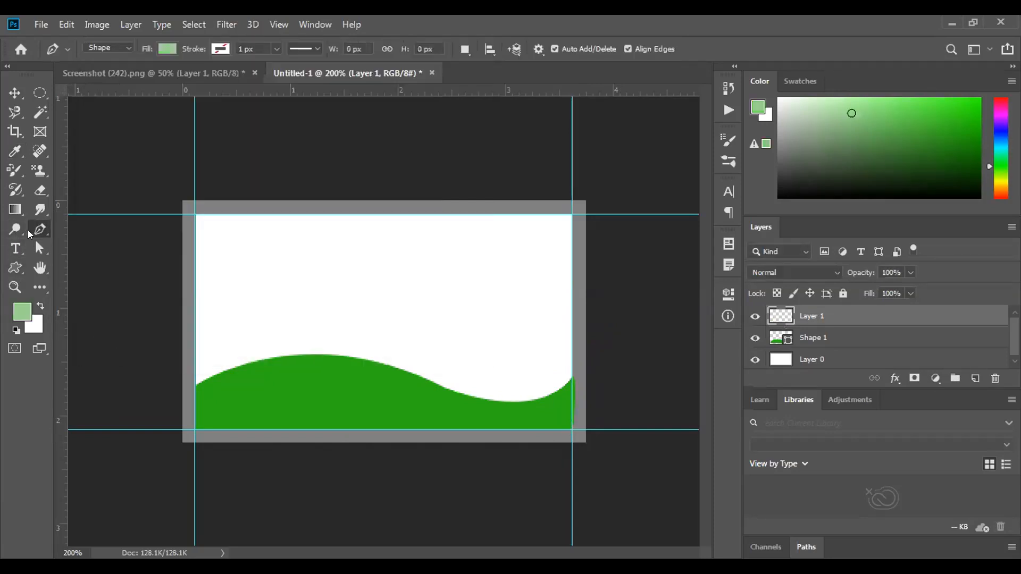
click(194, 388)
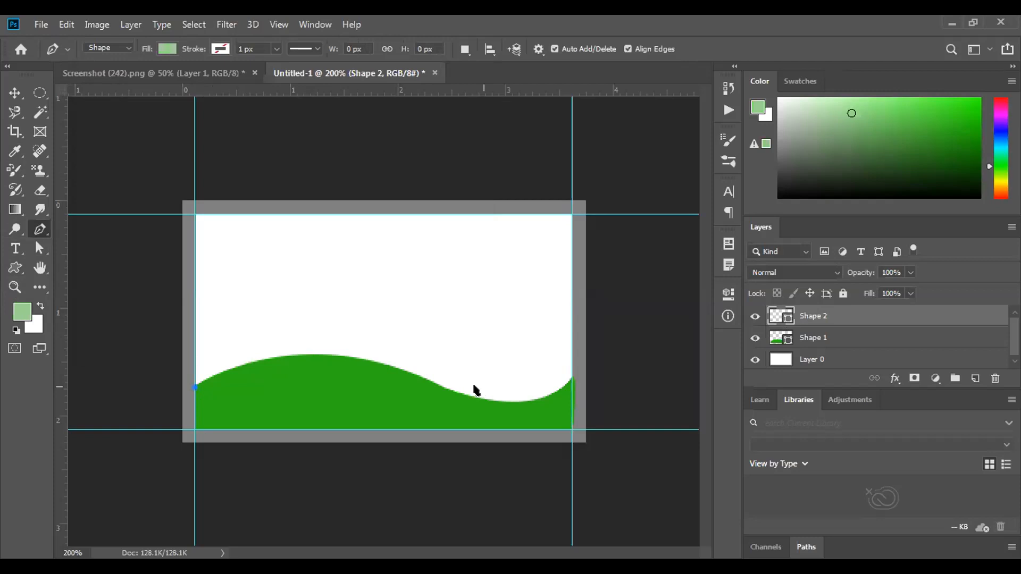
drag(444, 359, 600, 431)
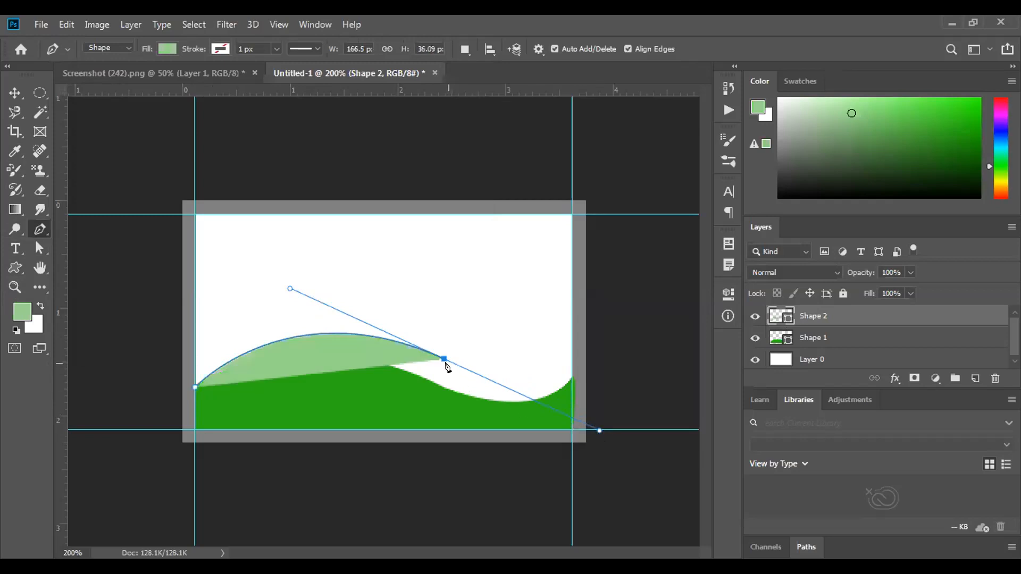
click(444, 360)
drag(194, 411, 110, 507)
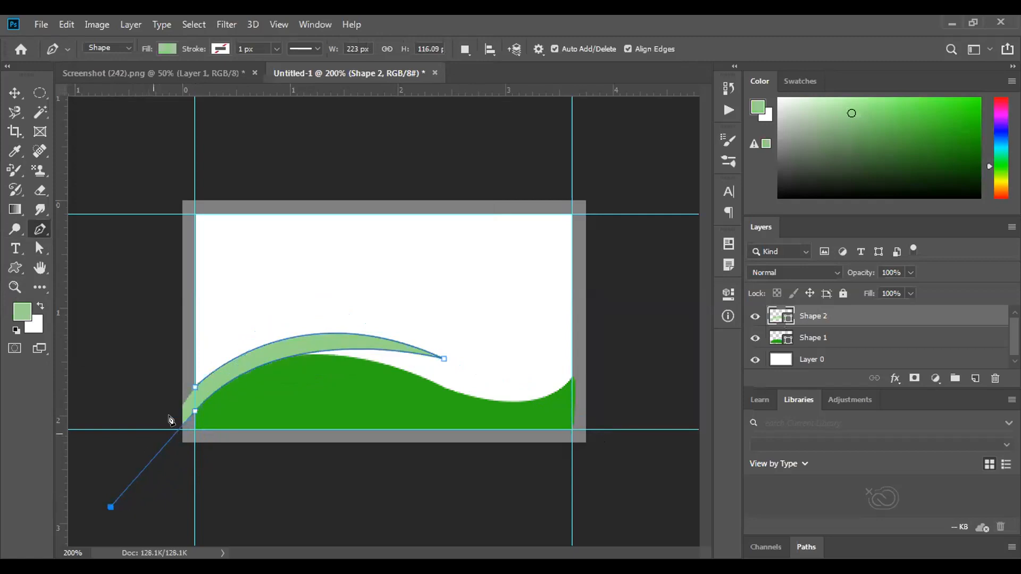
Close the light-green band at the left edge and move Shape 2 below the dark-green wave
click(194, 413)
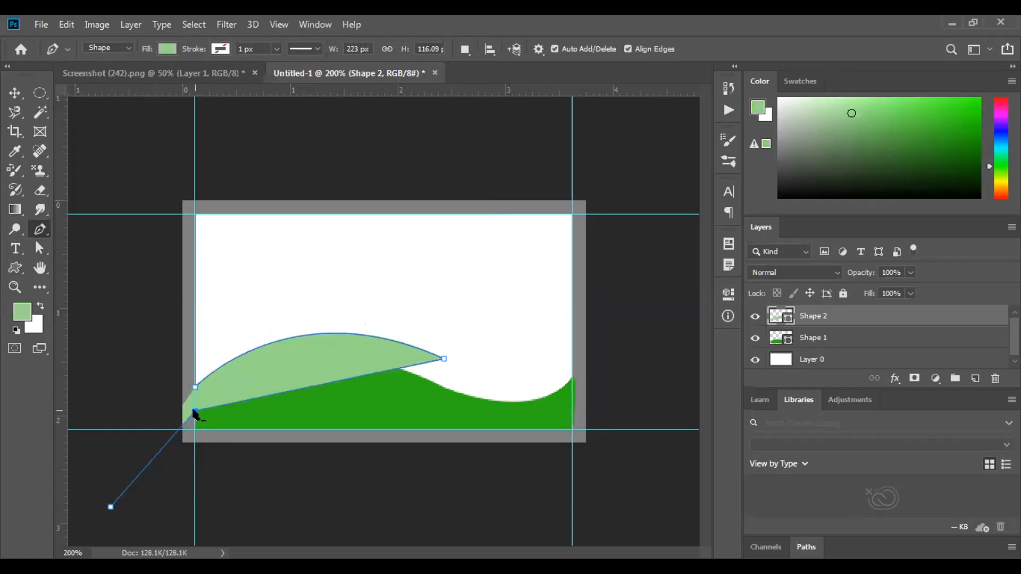
key(ctrl+z)
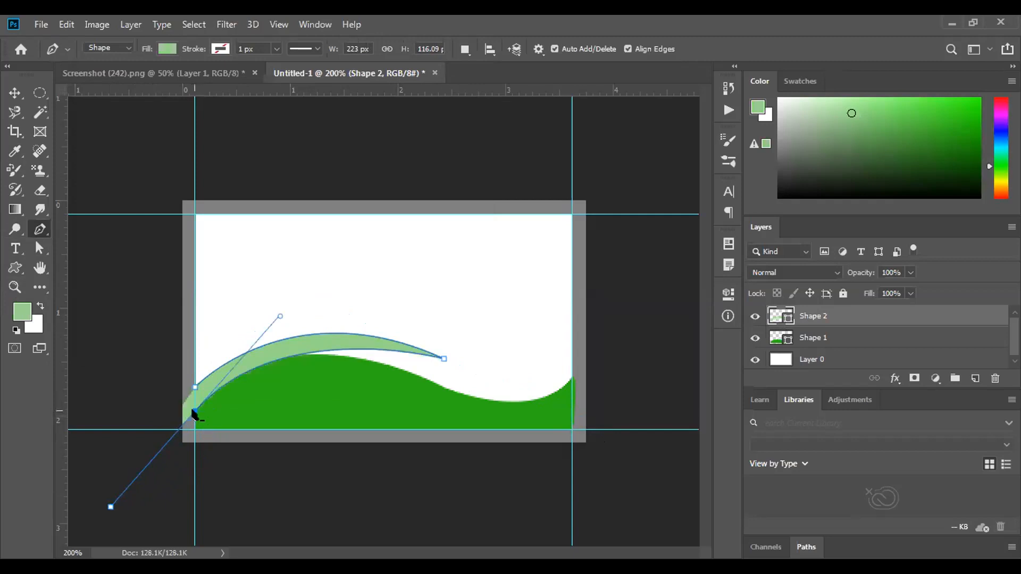
click(195, 413)
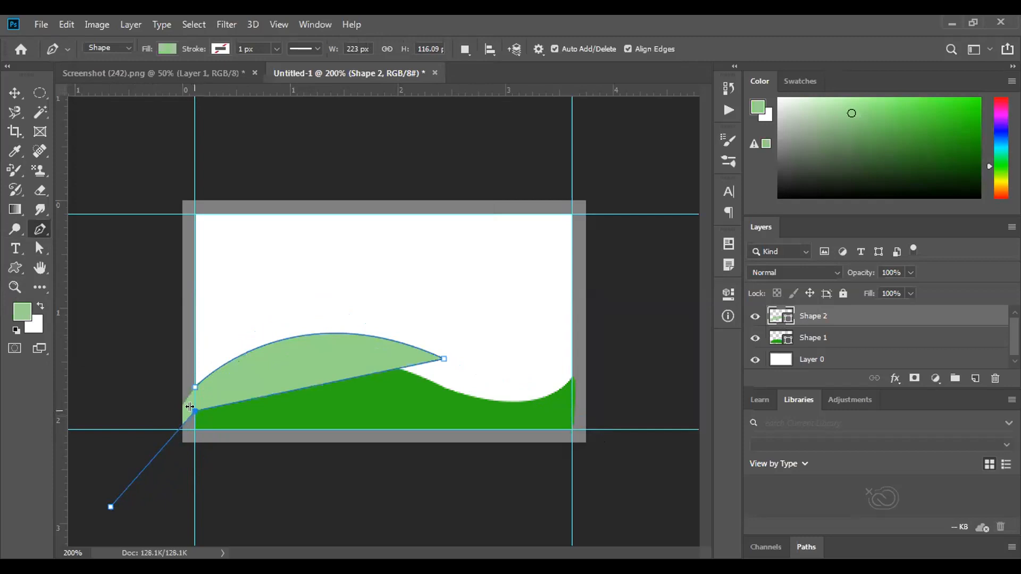
key(ctrl+z)
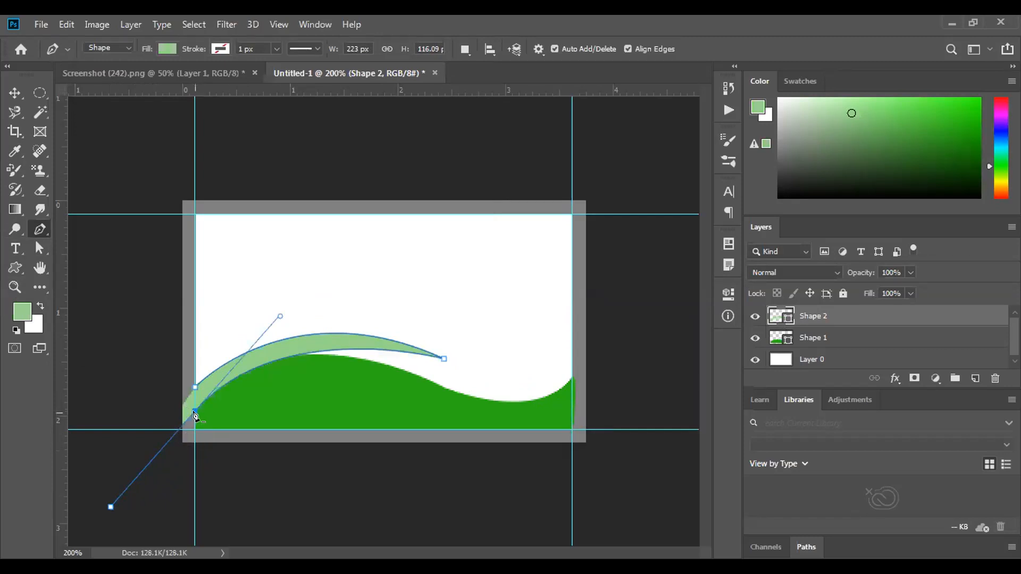
click(195, 413)
key(ctrl+z)
click(195, 390)
click(9, 93)
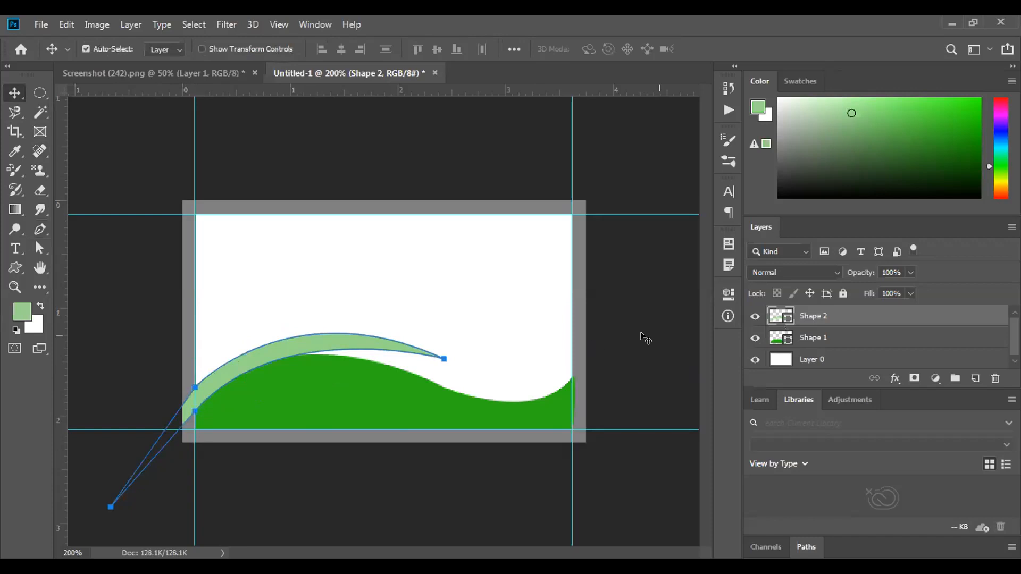
drag(796, 321, 812, 343)
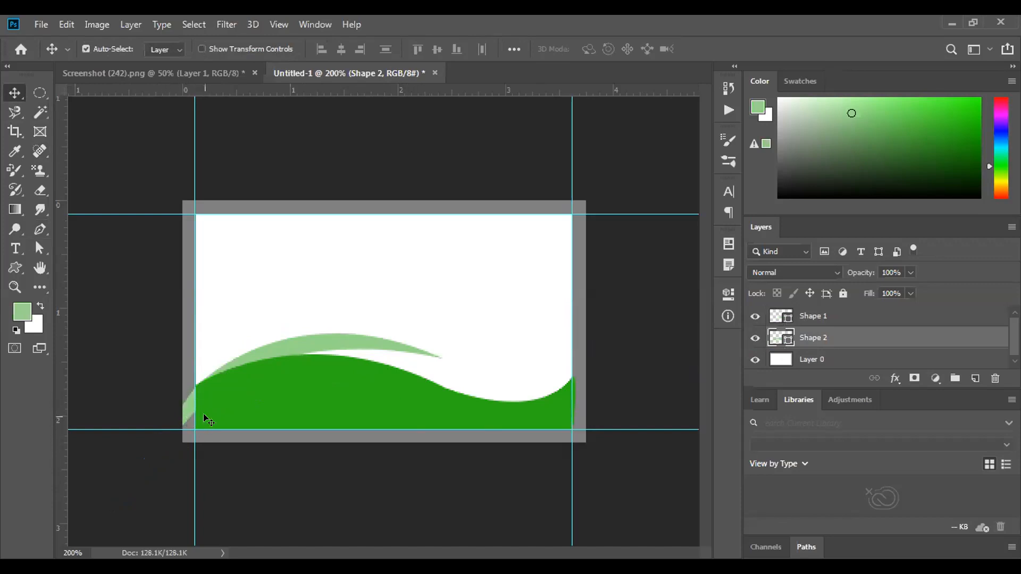
Draw a seven-sided light-green polygon over the top-right corner, then add a new empty layer
click(8, 264)
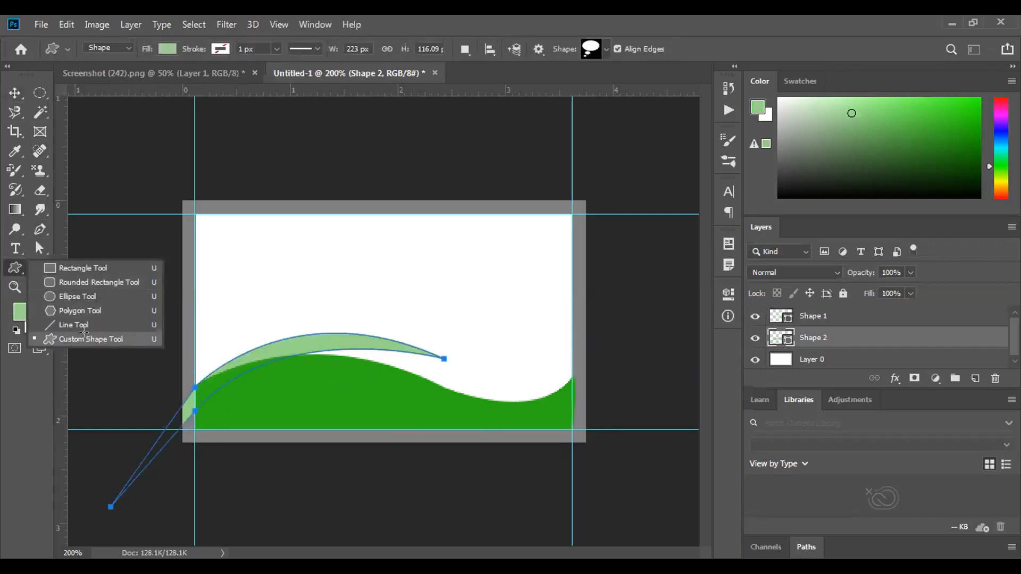
click(84, 338)
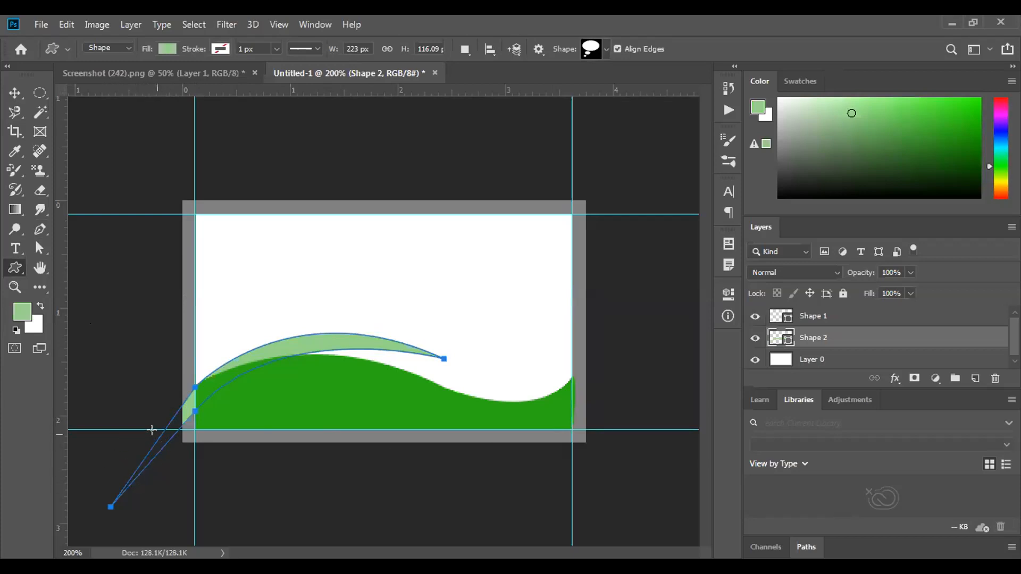
right_click(15, 264)
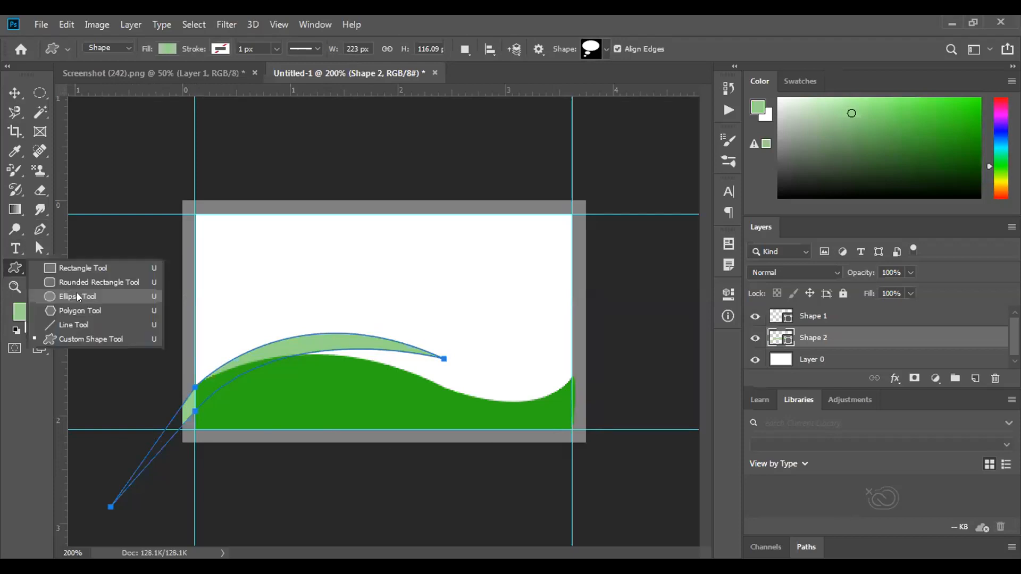
click(78, 296)
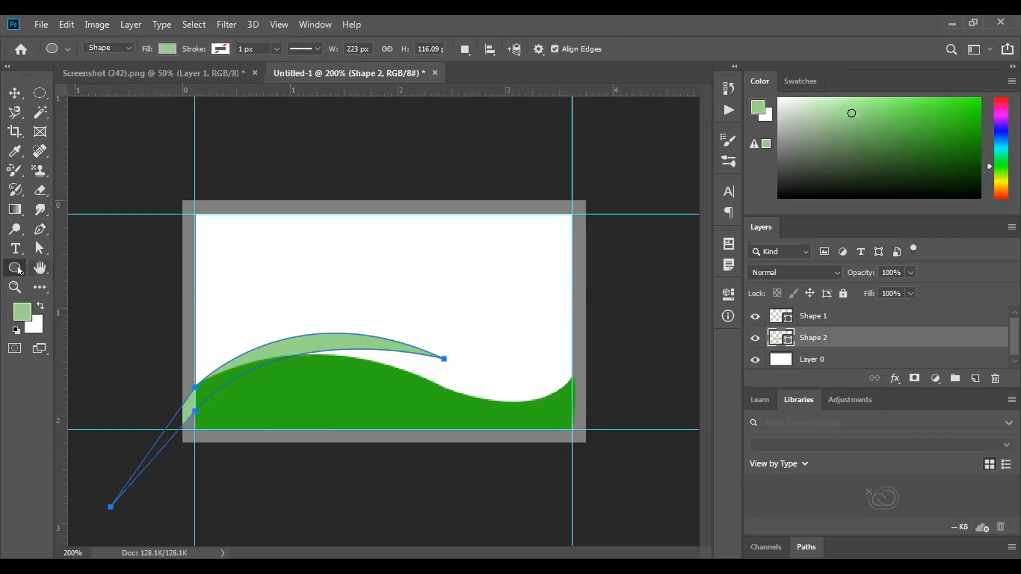
right_click(18, 269)
click(61, 310)
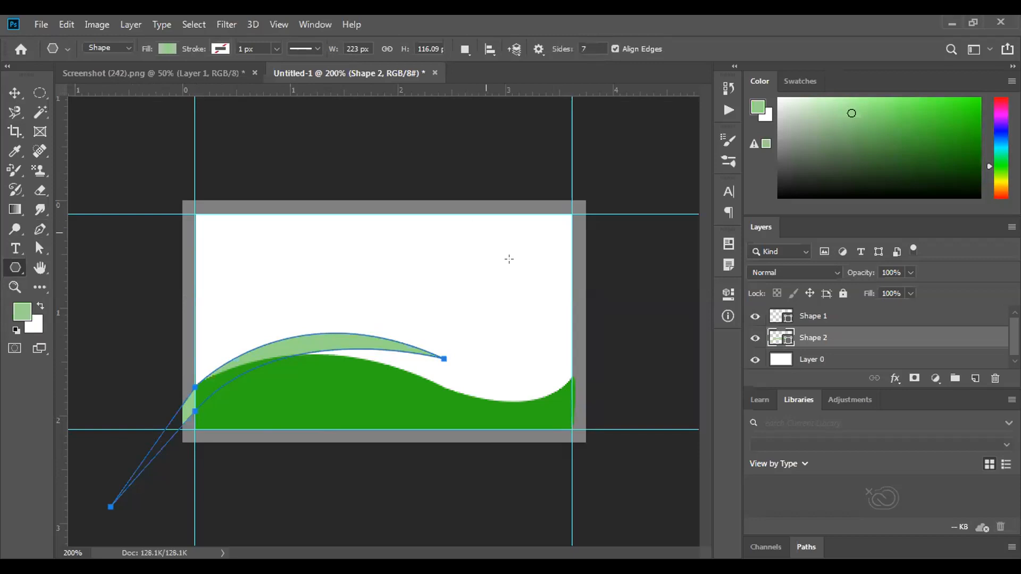
drag(526, 170, 578, 259)
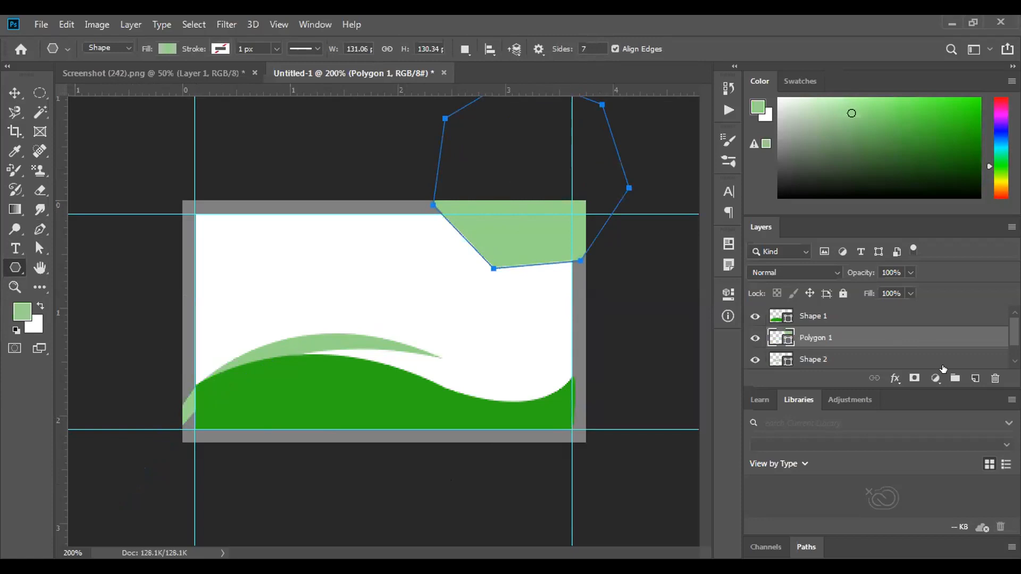
click(973, 379)
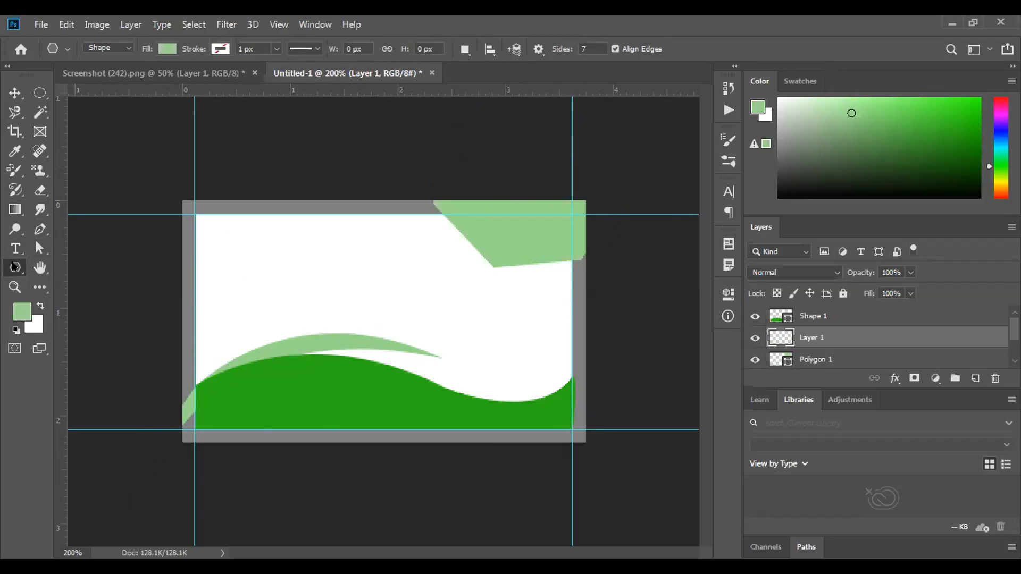
Draw a small circular dot with the Ellipse tool, filled with sampled dark grey
right_click(14, 267)
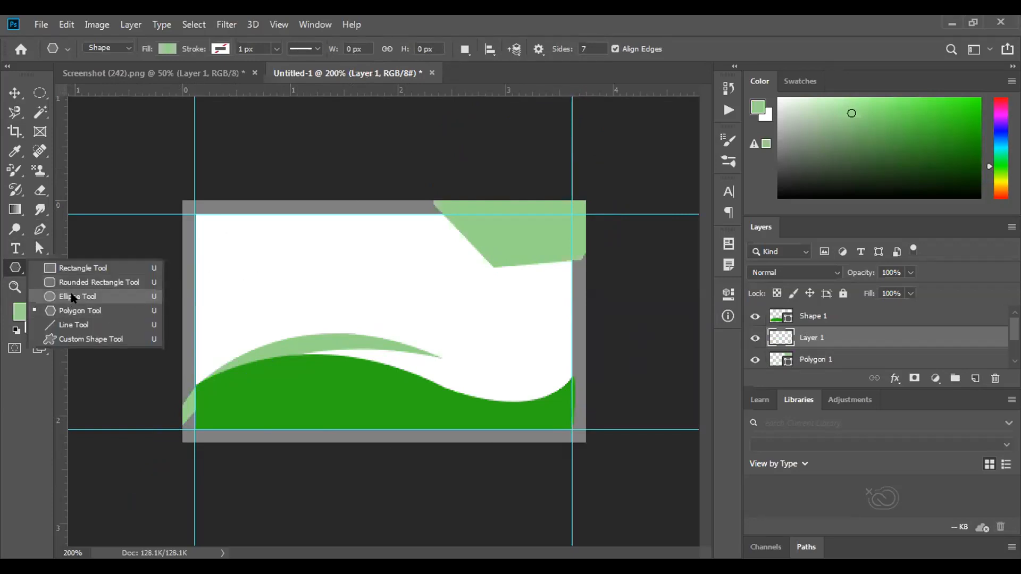
click(73, 297)
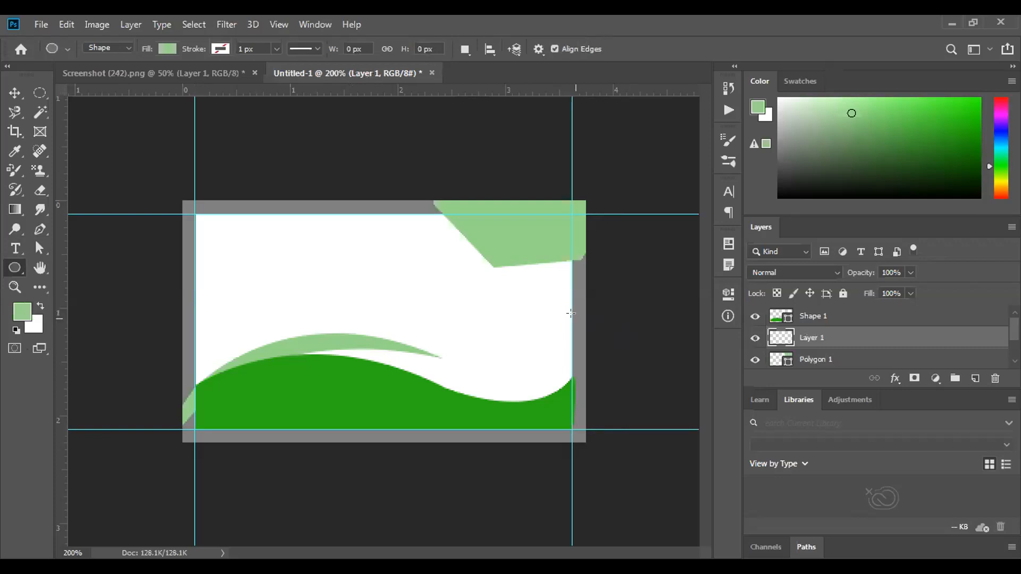
alt+click(543, 308)
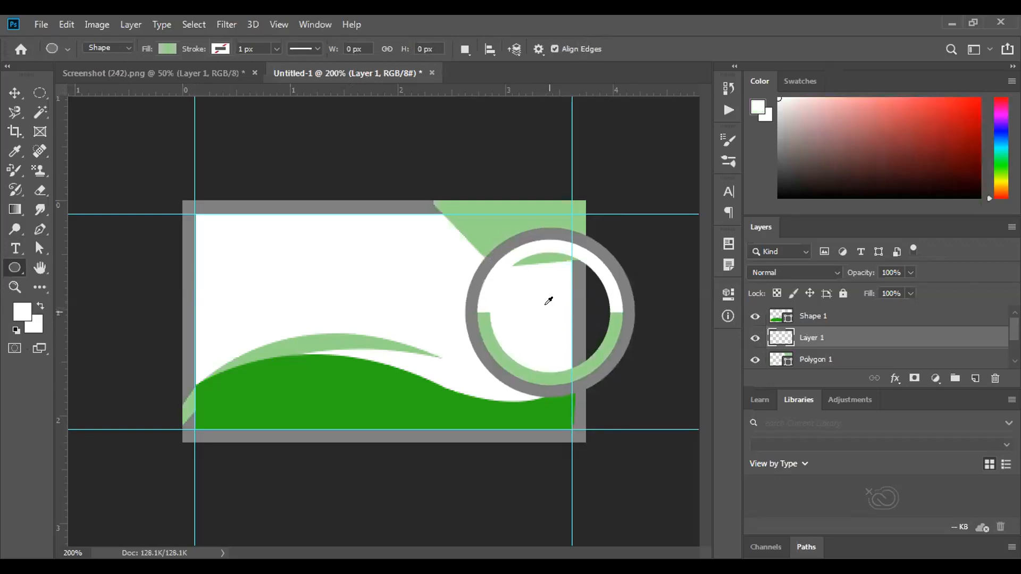
drag(547, 302, 623, 323)
click(531, 235)
click(539, 225)
drag(530, 322, 628, 314)
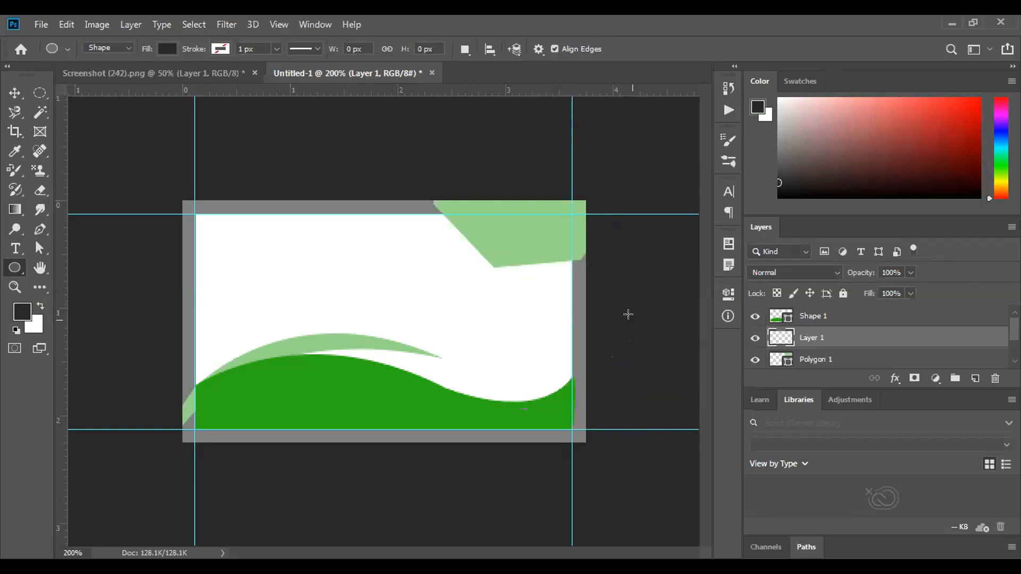
drag(530, 332, 541, 344)
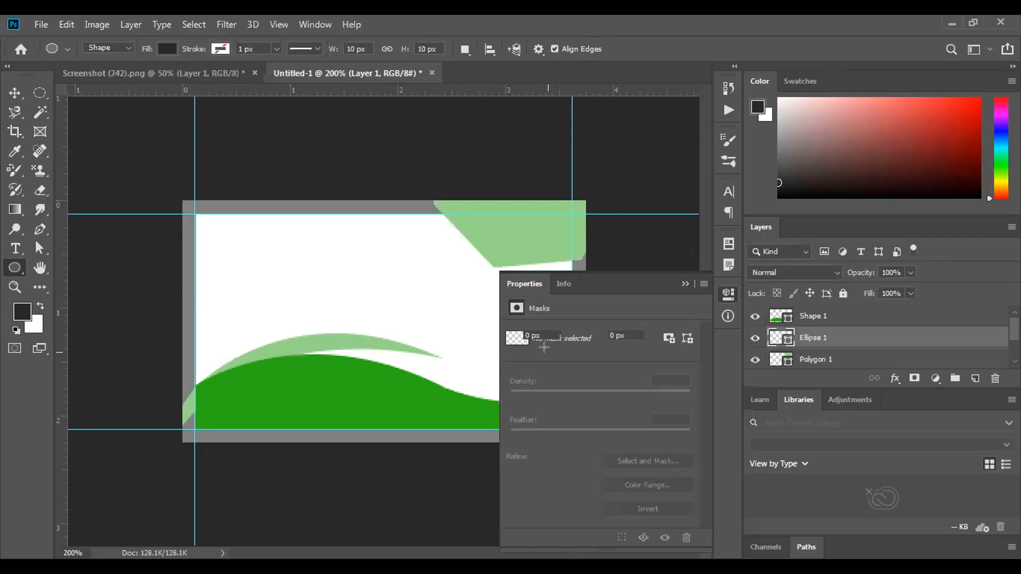
click(685, 283)
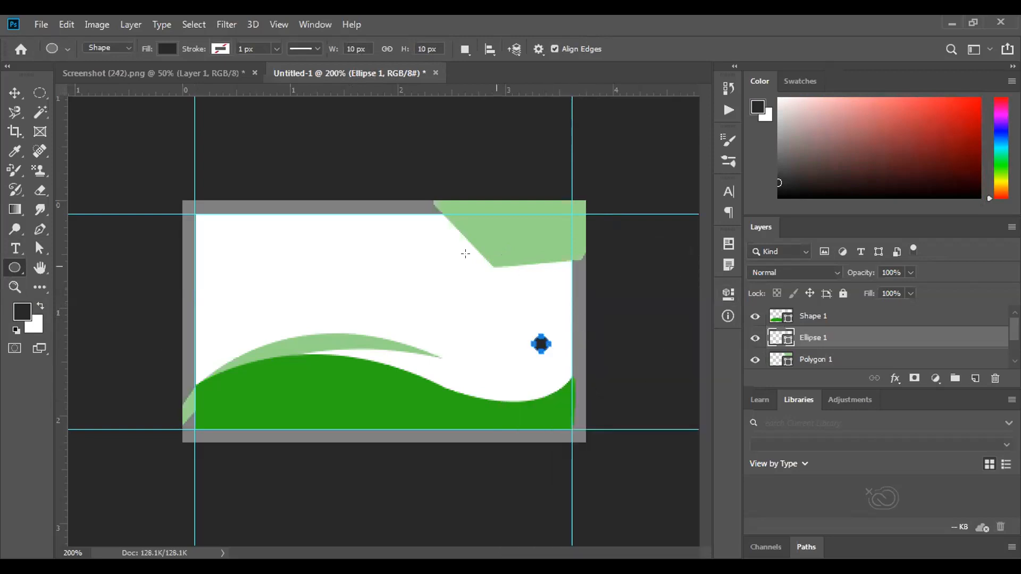
Duplicate the dot twice and line the three dots up above the wave's right end
click(15, 93)
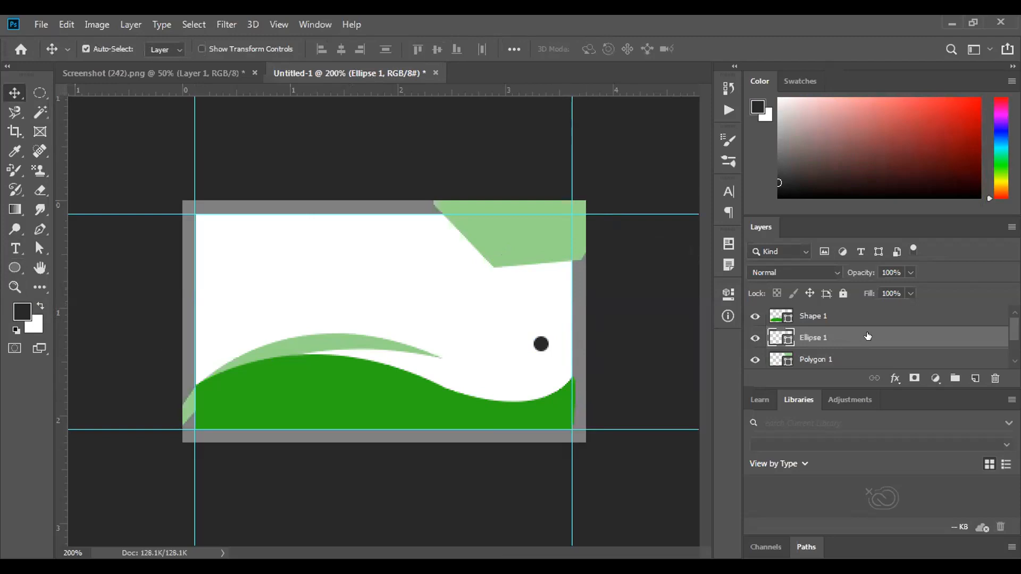
drag(888, 335, 975, 378)
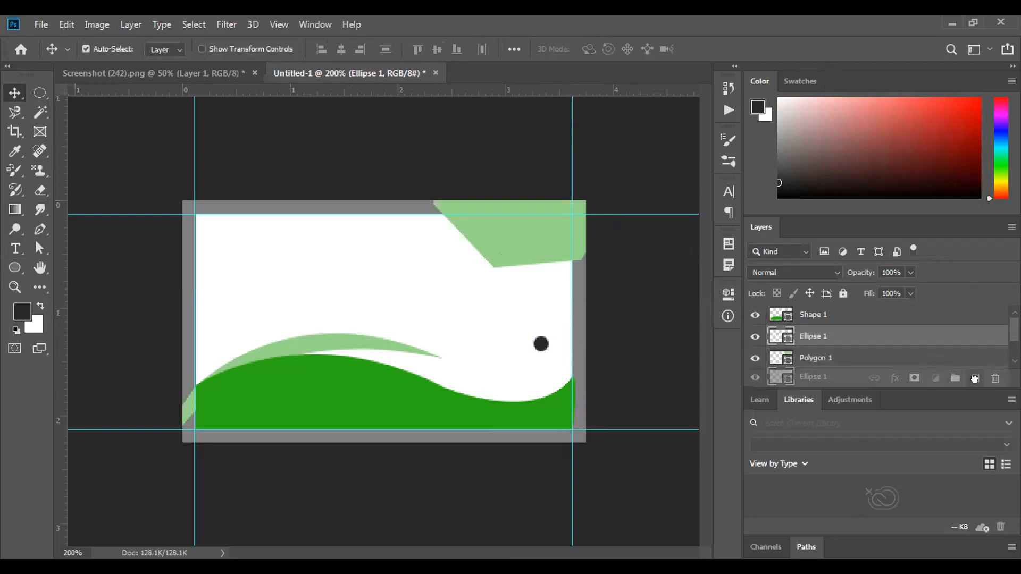
drag(542, 346, 514, 346)
click(516, 347)
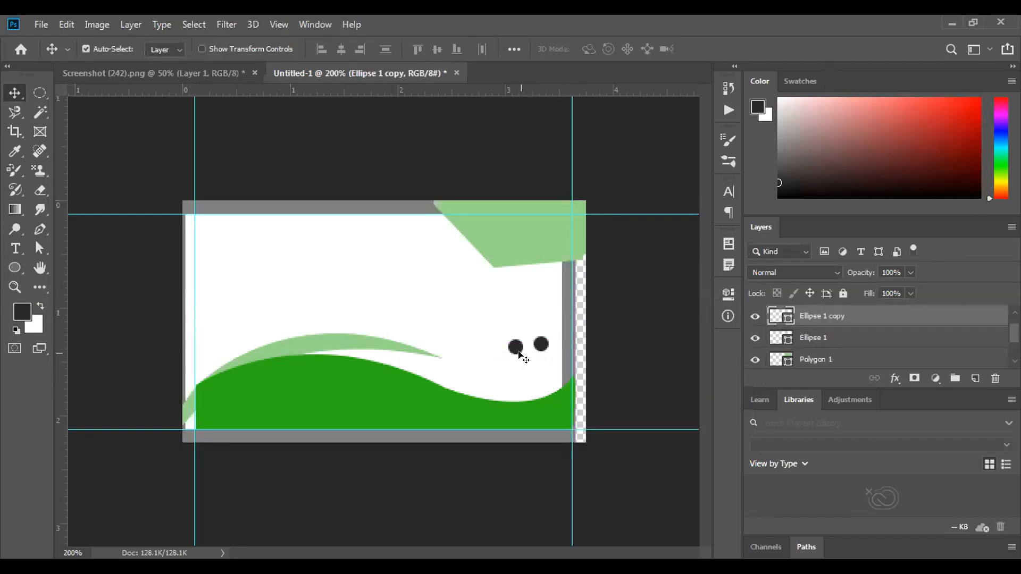
key(ctrl+z)
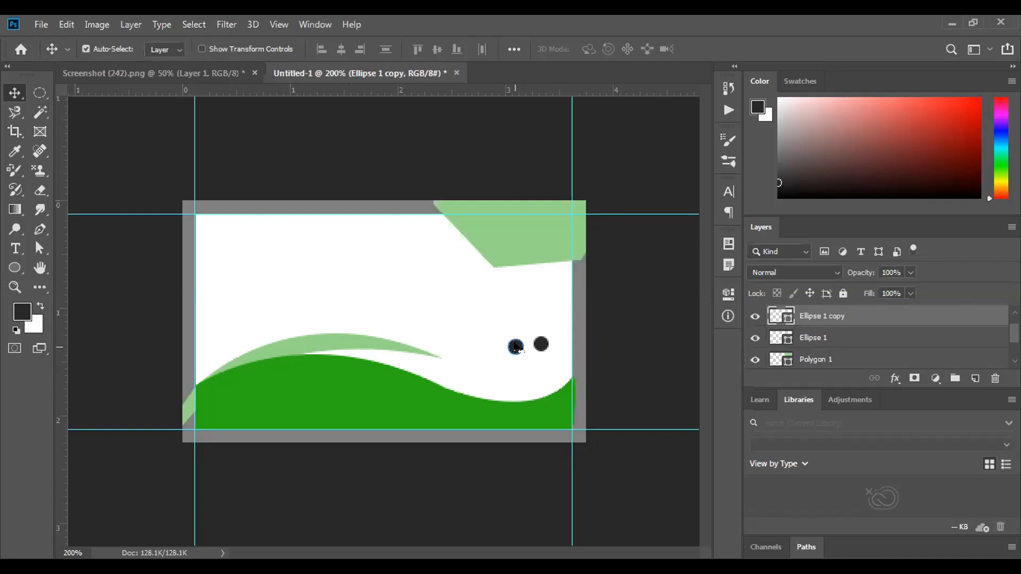
drag(516, 347, 501, 333)
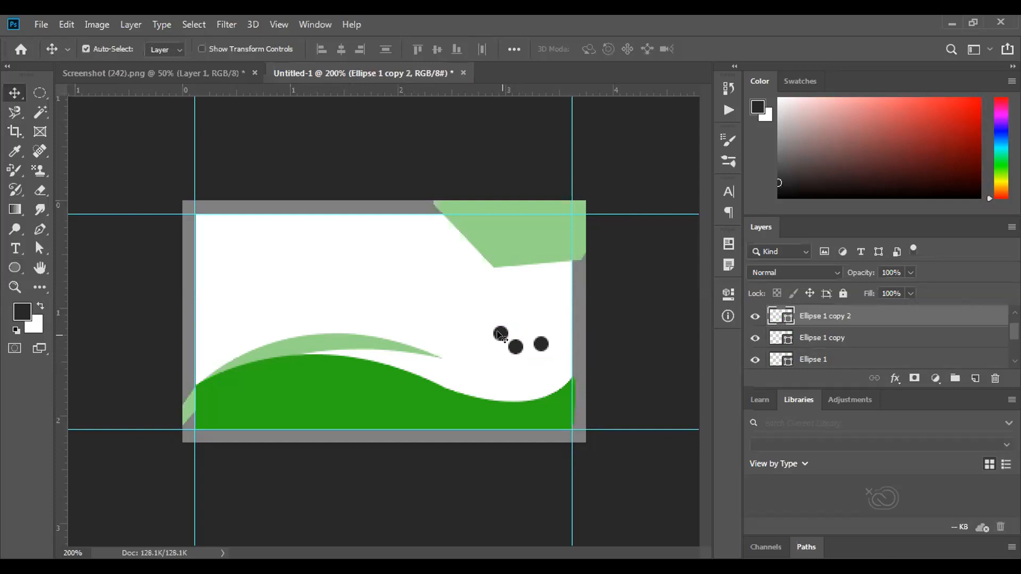
drag(516, 347, 560, 371)
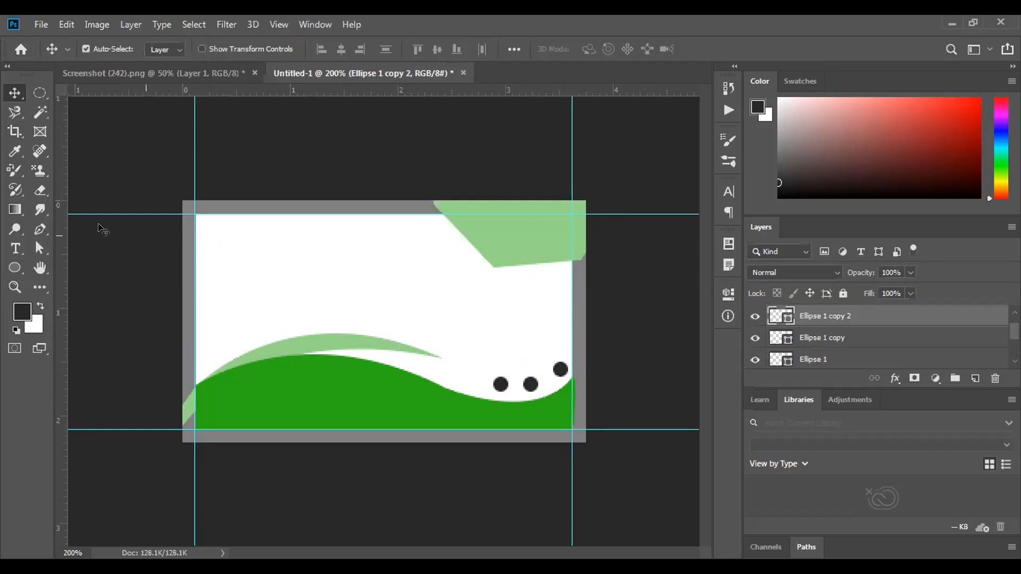
Start a horizontal text layer near the top-left corner in Likhan at 14 pt
click(15, 246)
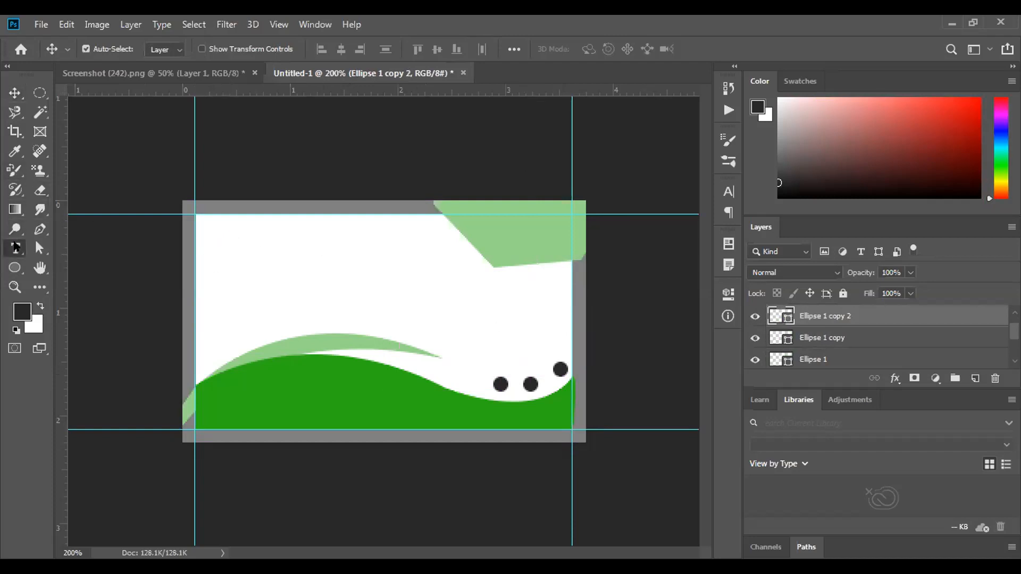
drag(16, 247, 74, 245)
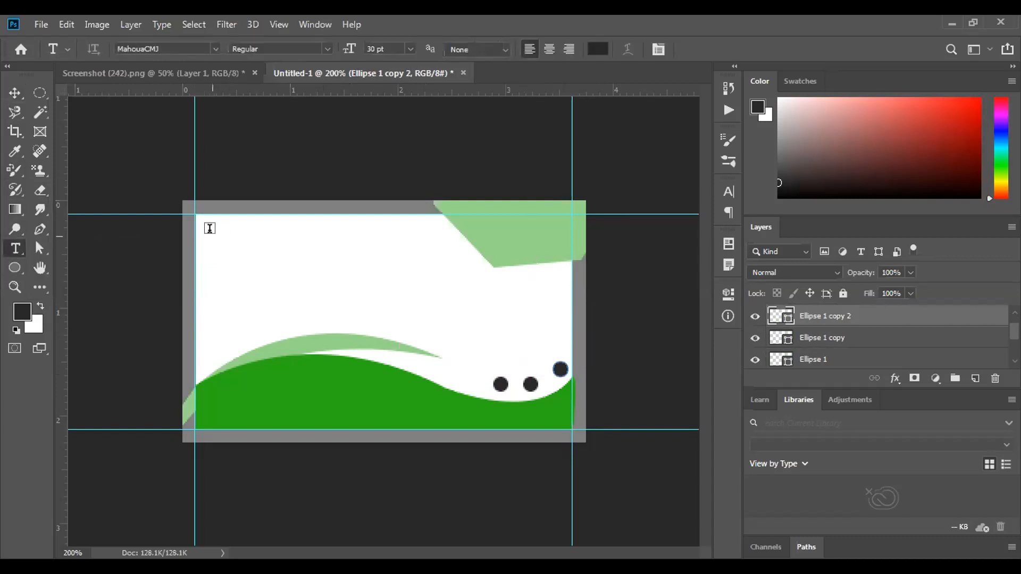
click(221, 252)
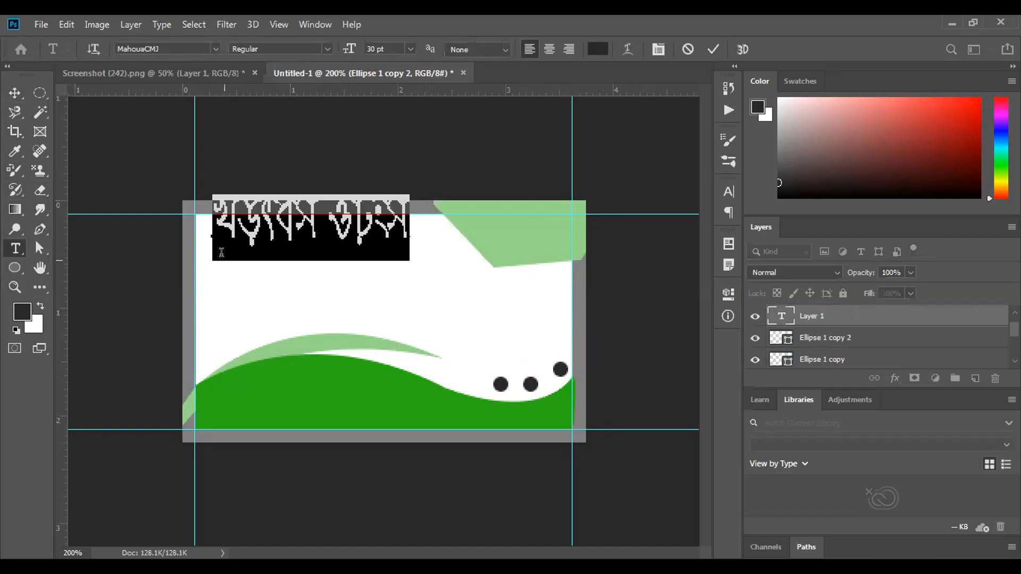
key(BackSpace)
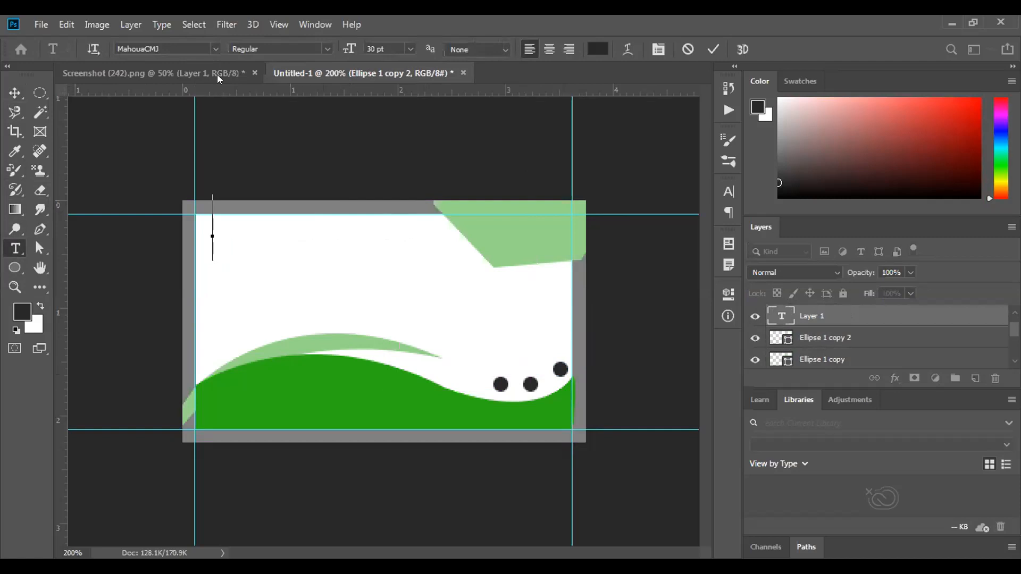
click(213, 48)
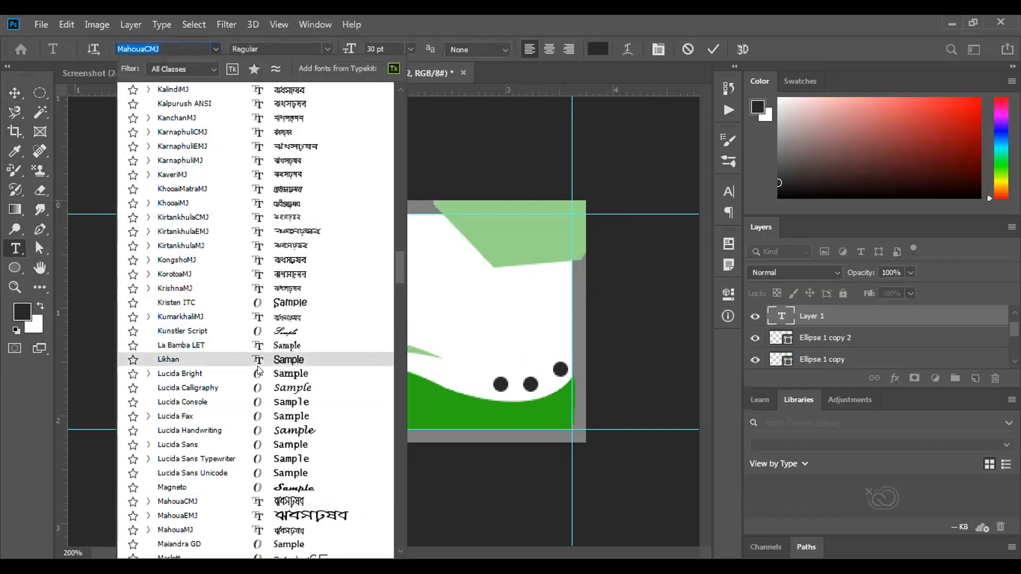
click(250, 361)
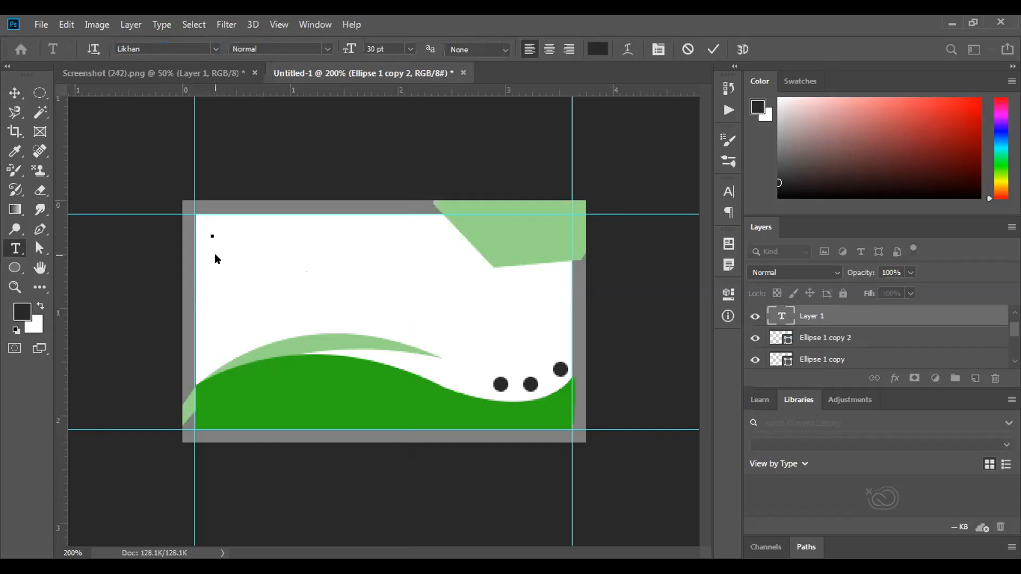
click(410, 48)
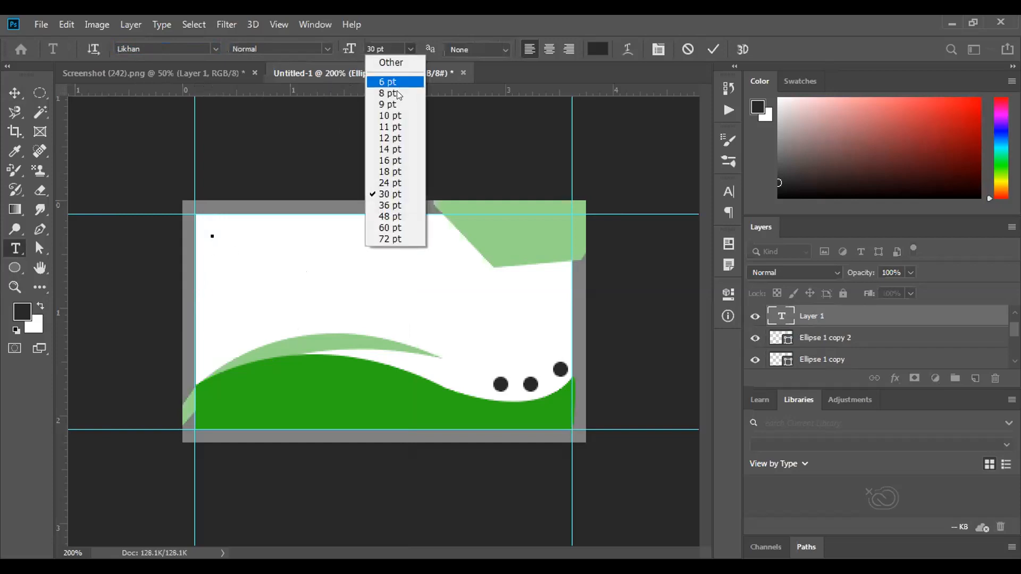
click(395, 150)
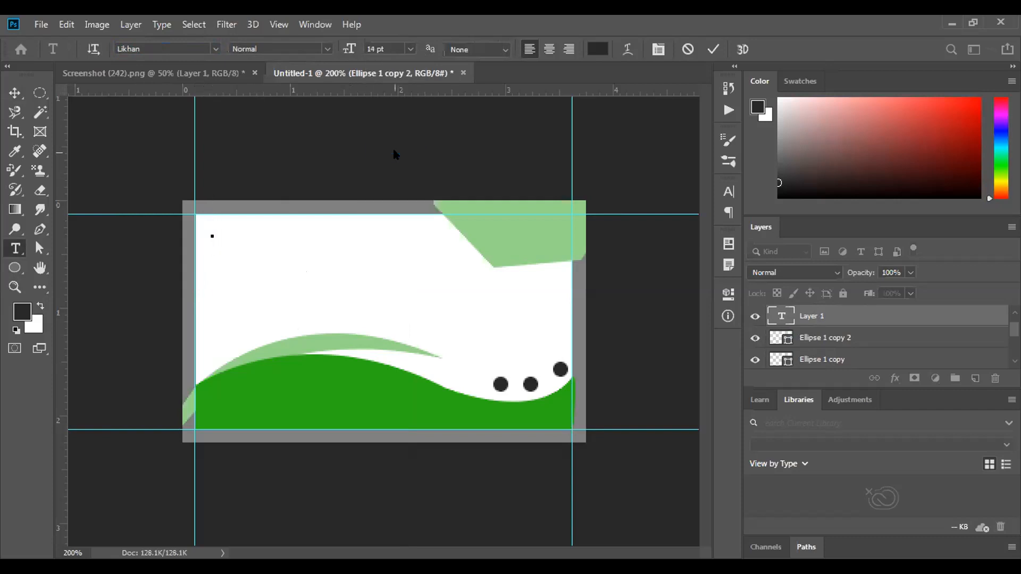
Type the heading 'sfsdghdhjgkk' and commit the text layer
text(sfsdgh)
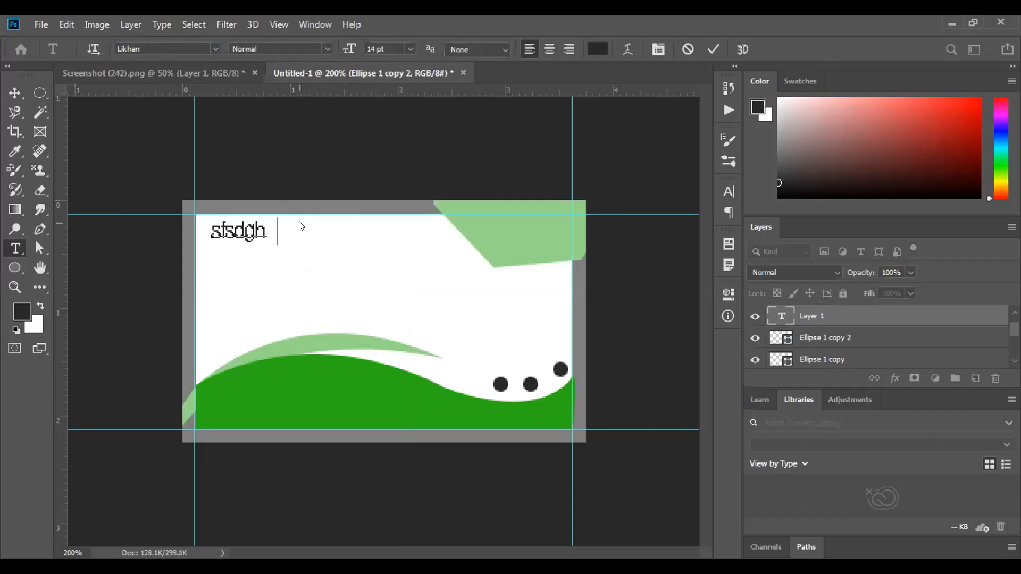
text(dhjgkk)
drag(314, 230, 205, 229)
key(Left)
click(314, 228)
drag(314, 228, 339, 233)
click(206, 219)
click(342, 235)
click(319, 45)
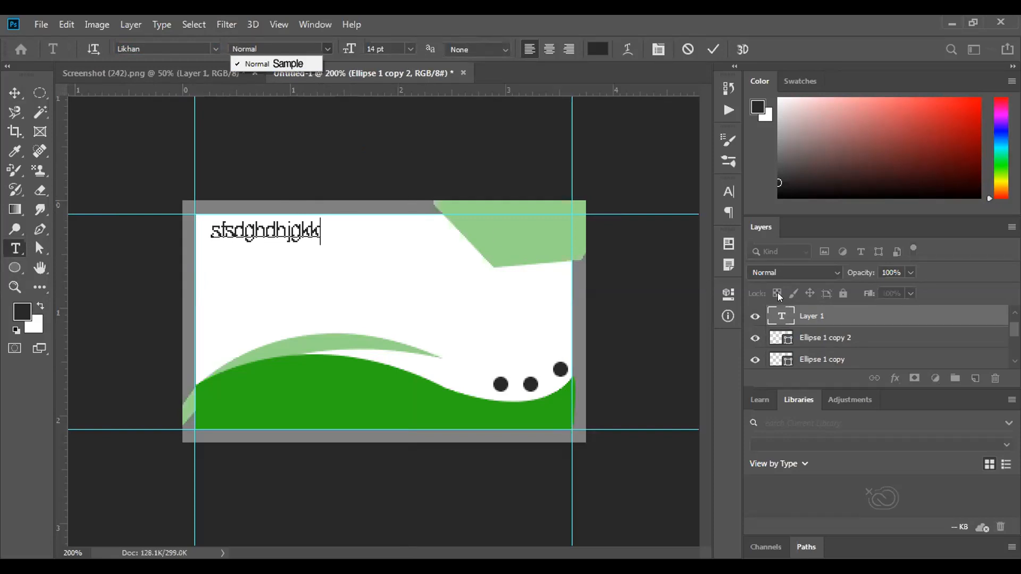
key(Escape)
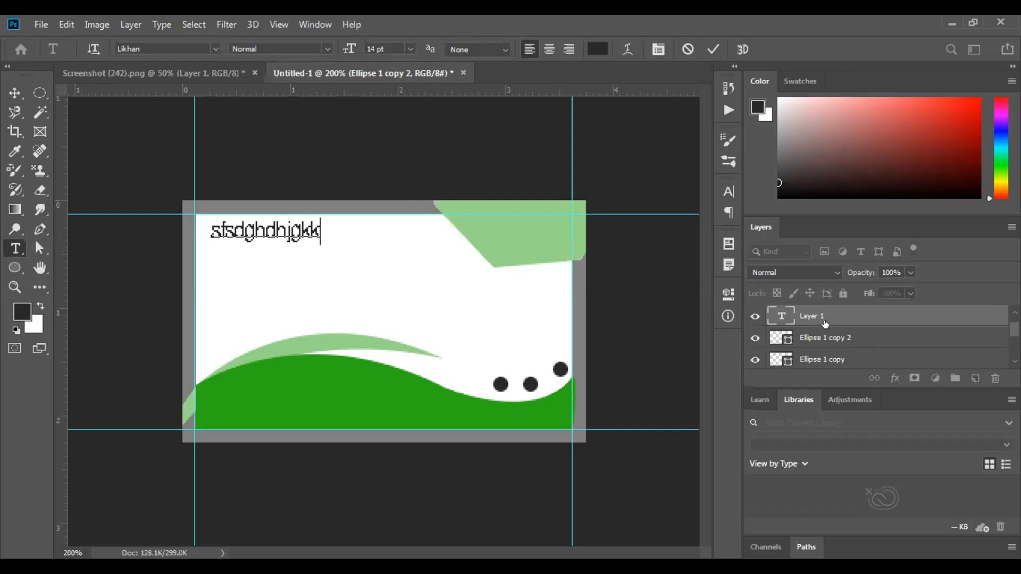
click(883, 315)
key(alt+[)
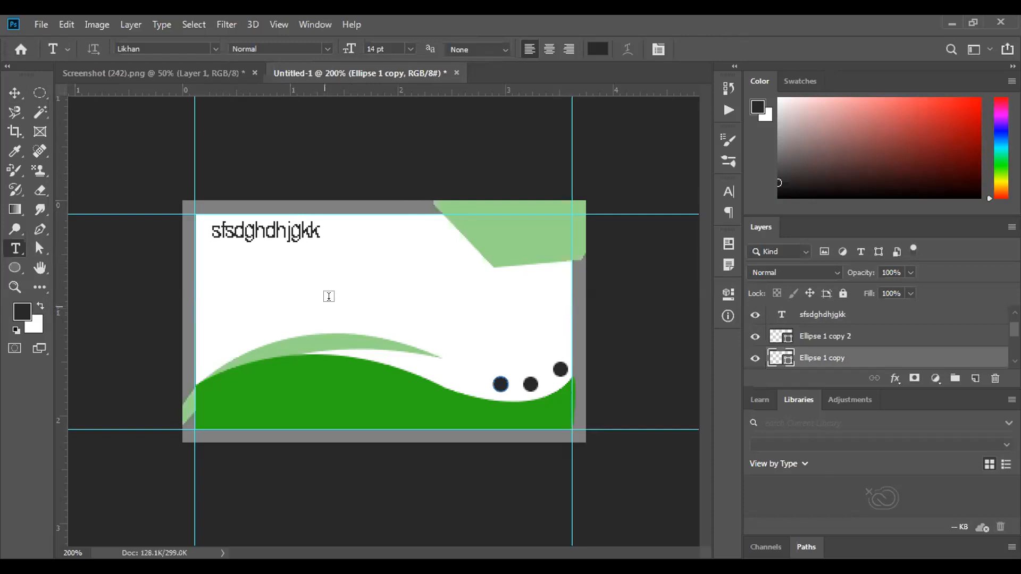
Delete the placeholder heading text layer by dragging it to the trash
click(15, 93)
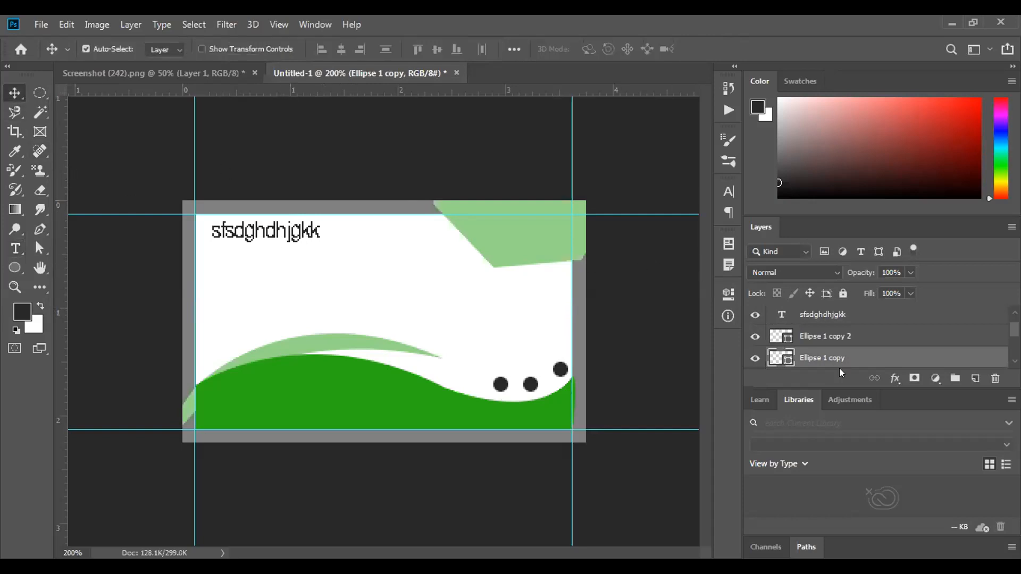
scroll(838, 362, up, 1)
drag(833, 337, 995, 378)
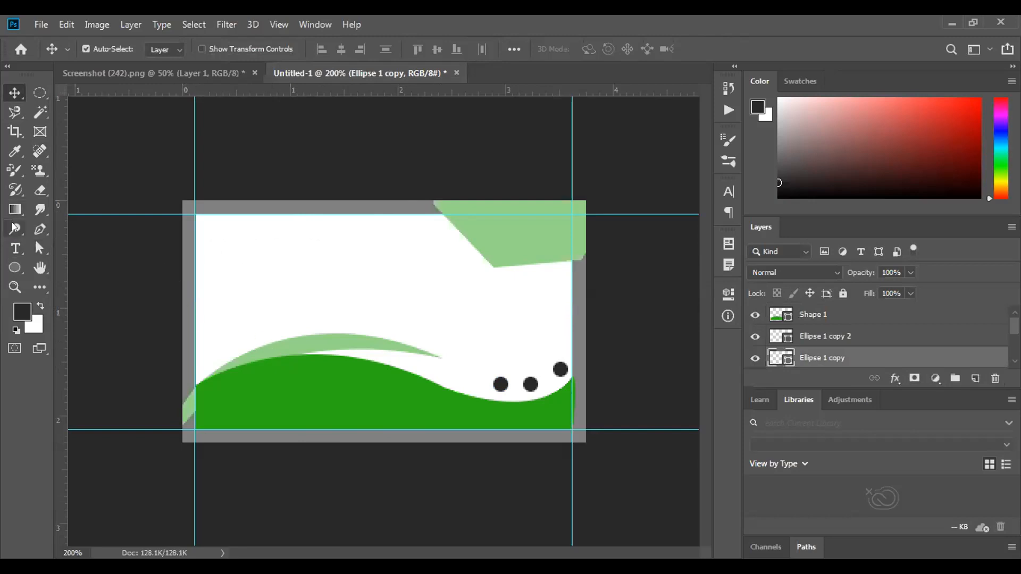
Draw a black seven-sided polygon in the card's upper-left corner
click(16, 267)
drag(17, 266, 68, 310)
drag(290, 258, 298, 264)
drag(310, 273, 311, 274)
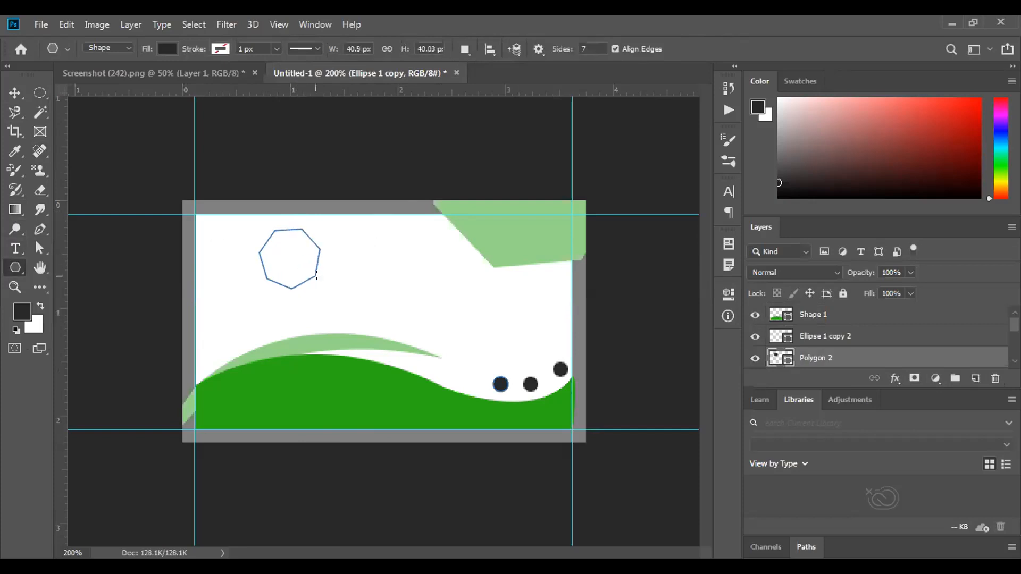
key(v)
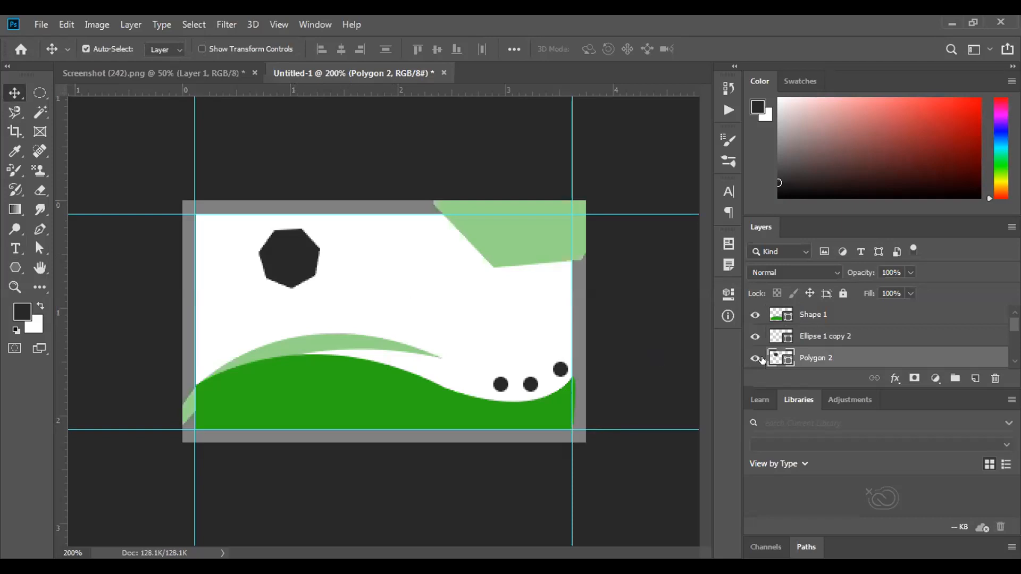
Open Blending Options for the Polygon 2 layer from its Layers panel context menu
right_click(843, 357)
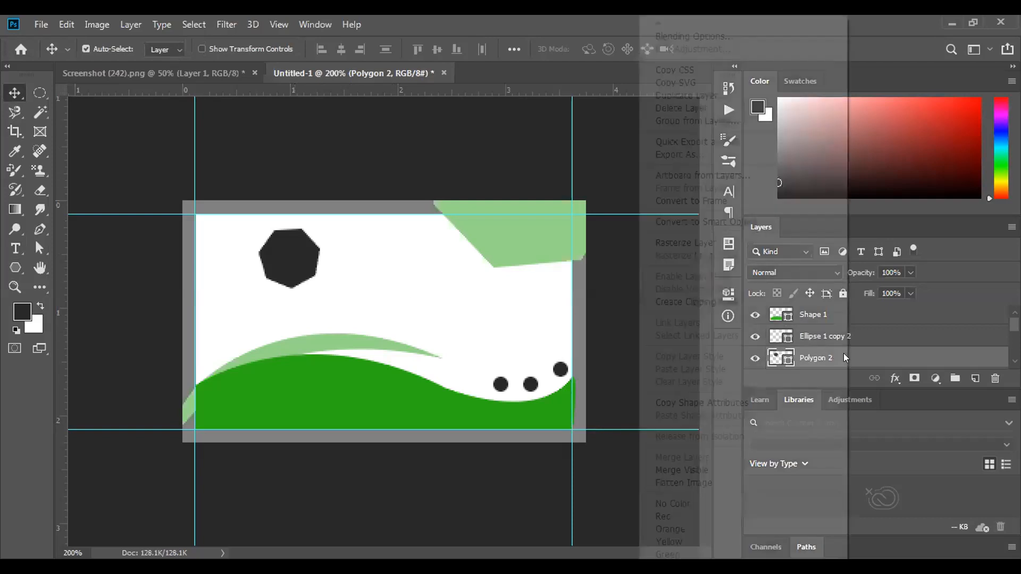
click(765, 36)
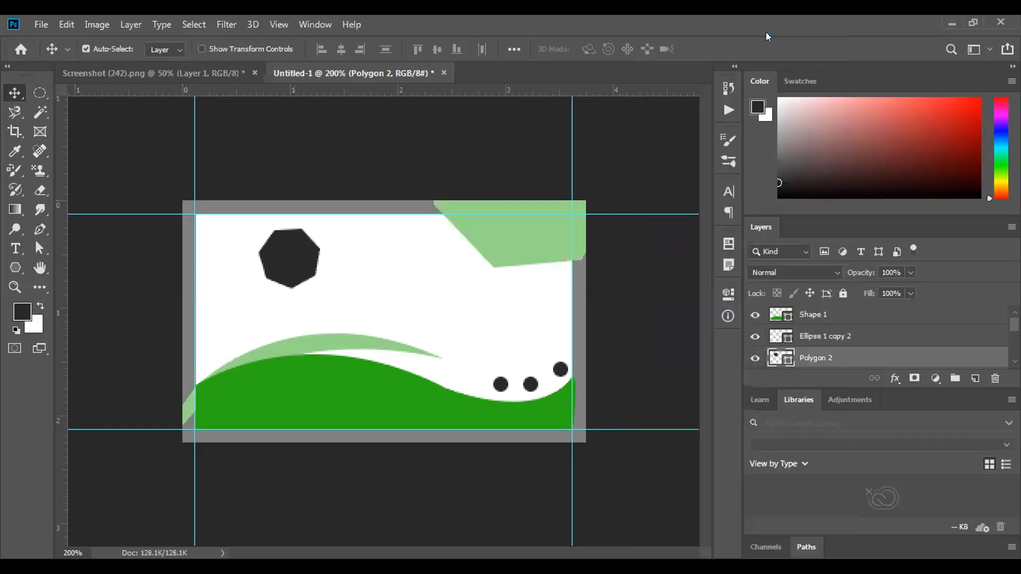
key(h)
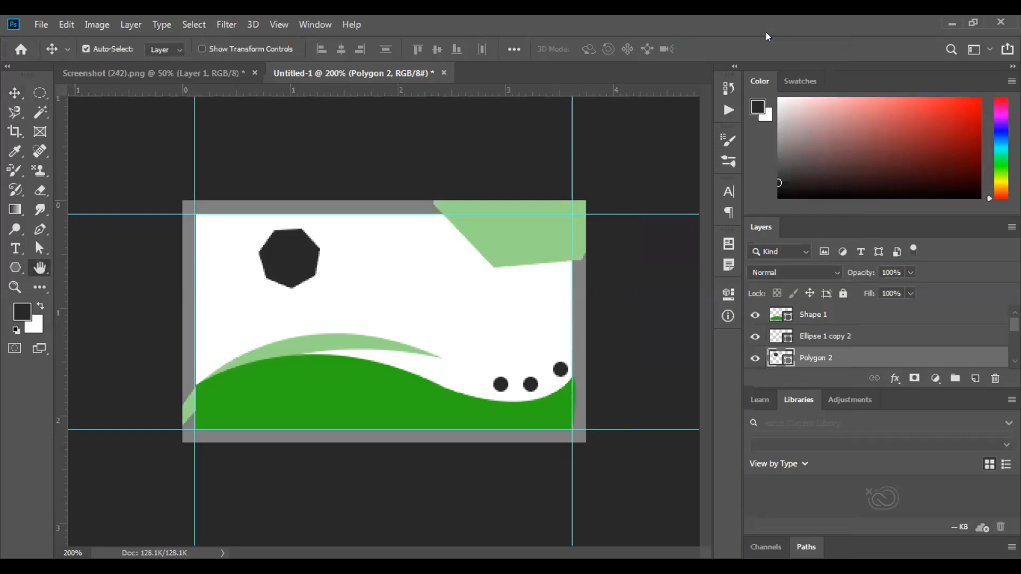
Enable Drop Shadow on the octagon with 27% opacity, distance 11, spread 32, size 10
scroll(519, 317, down, 3)
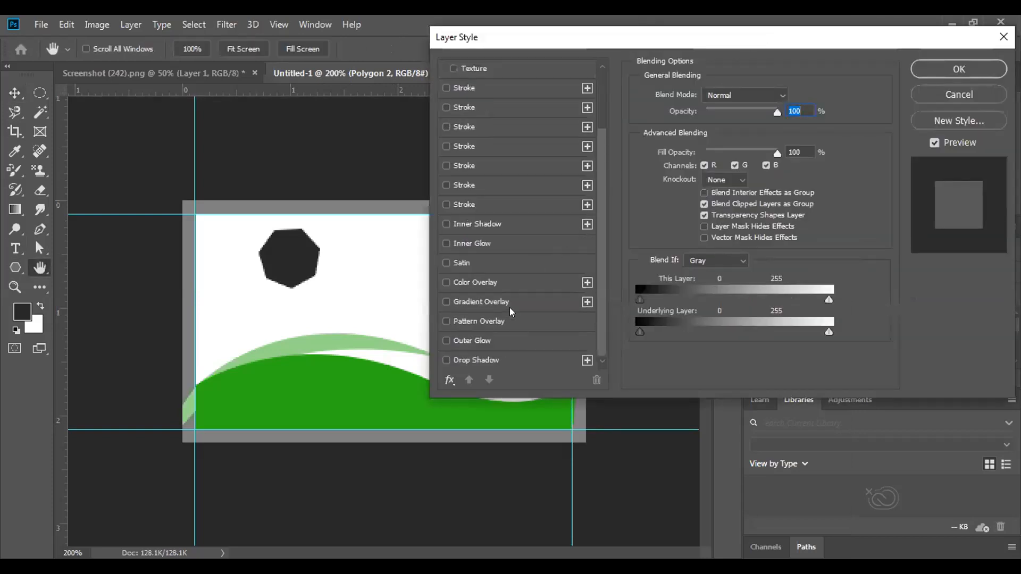
click(446, 358)
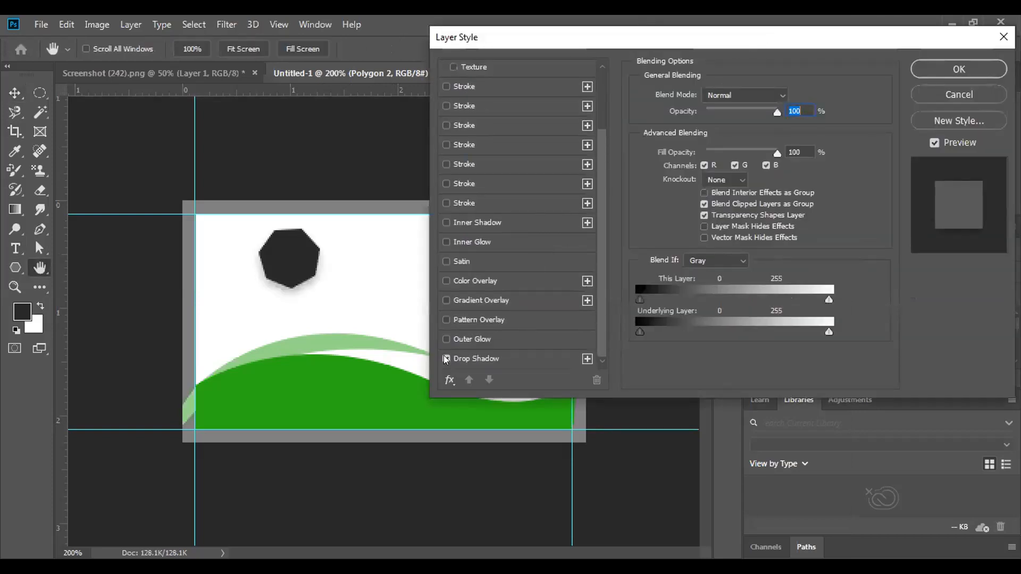
click(510, 356)
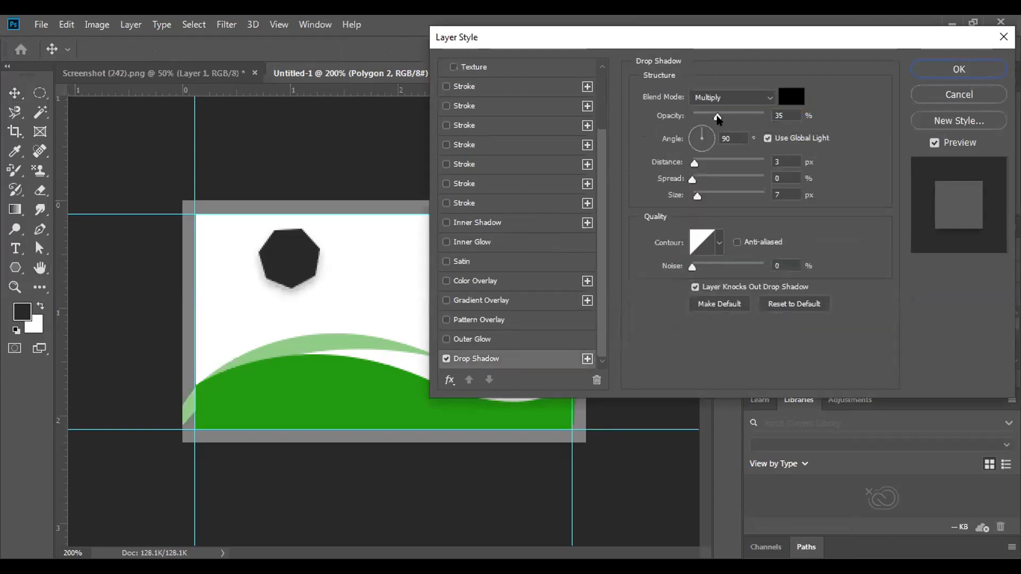
drag(710, 114, 709, 116)
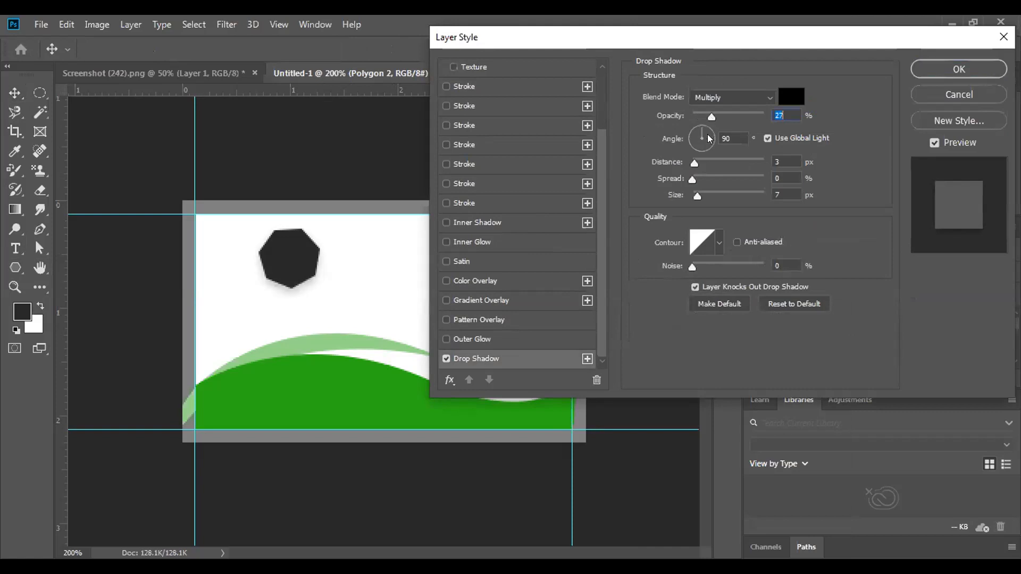
drag(694, 163, 697, 194)
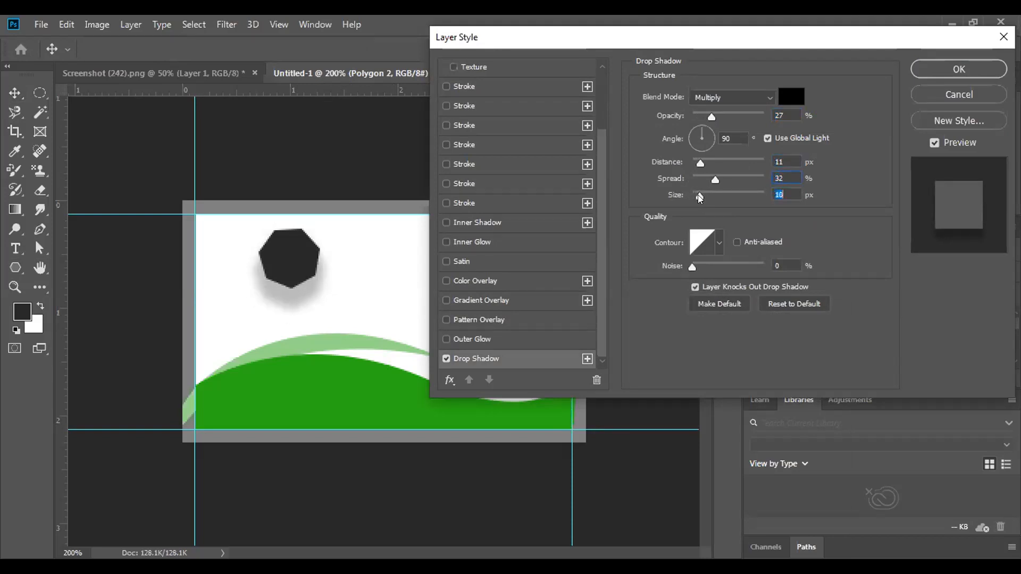
Turn the drop shadow's angle dial until the shadow is cast at 180°
click(700, 150)
click(709, 141)
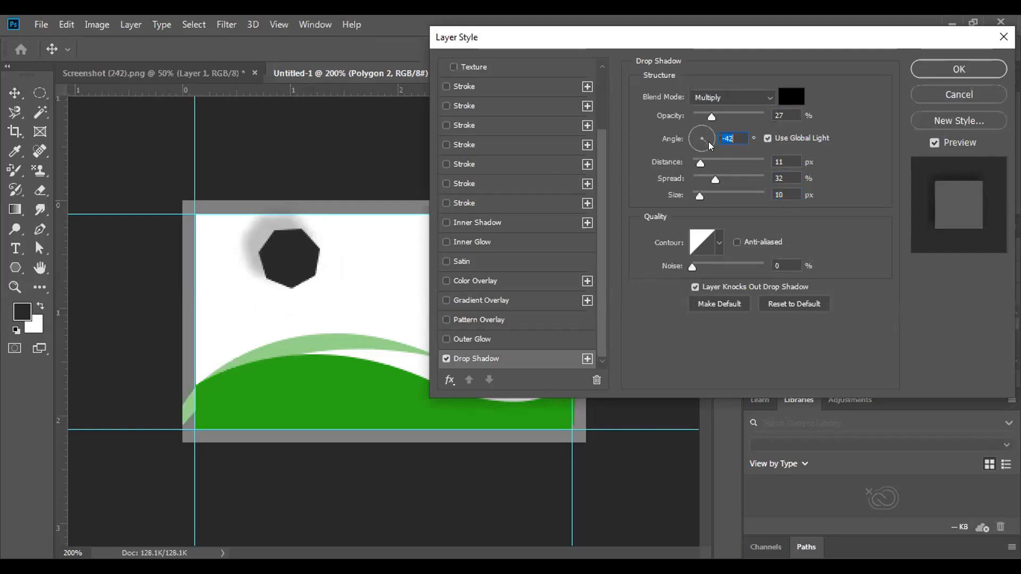
click(716, 130)
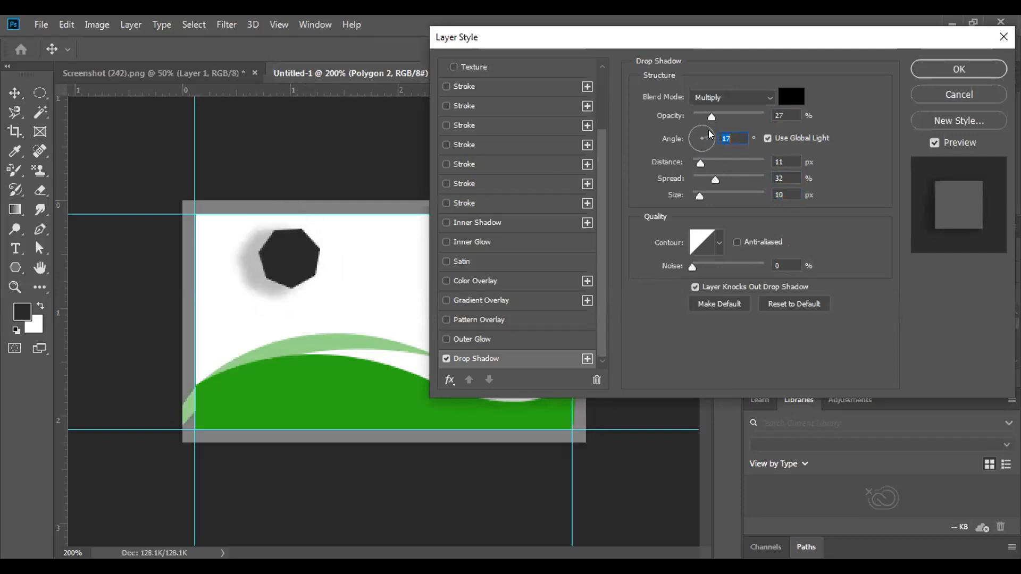
click(695, 118)
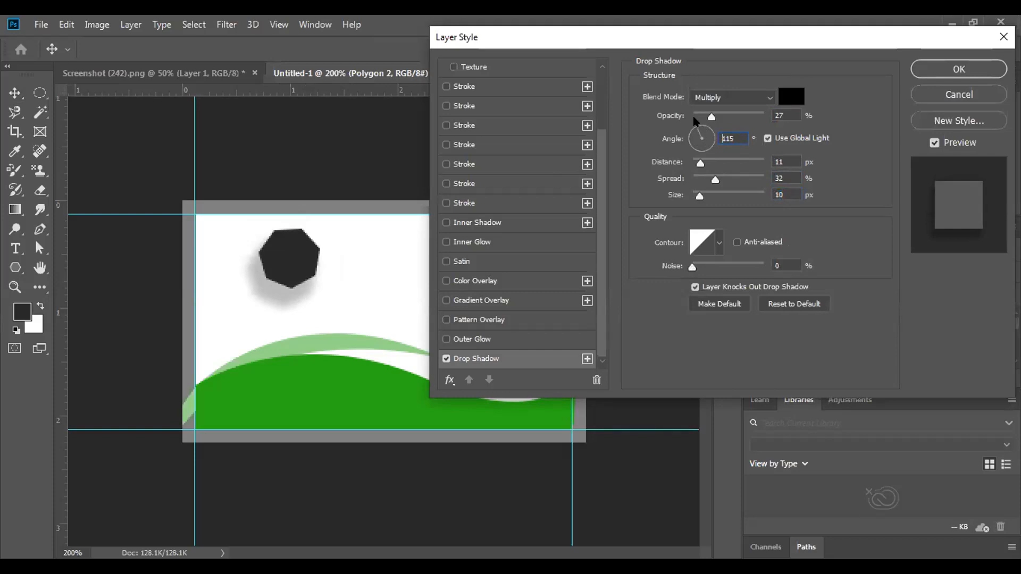
drag(695, 125, 695, 130)
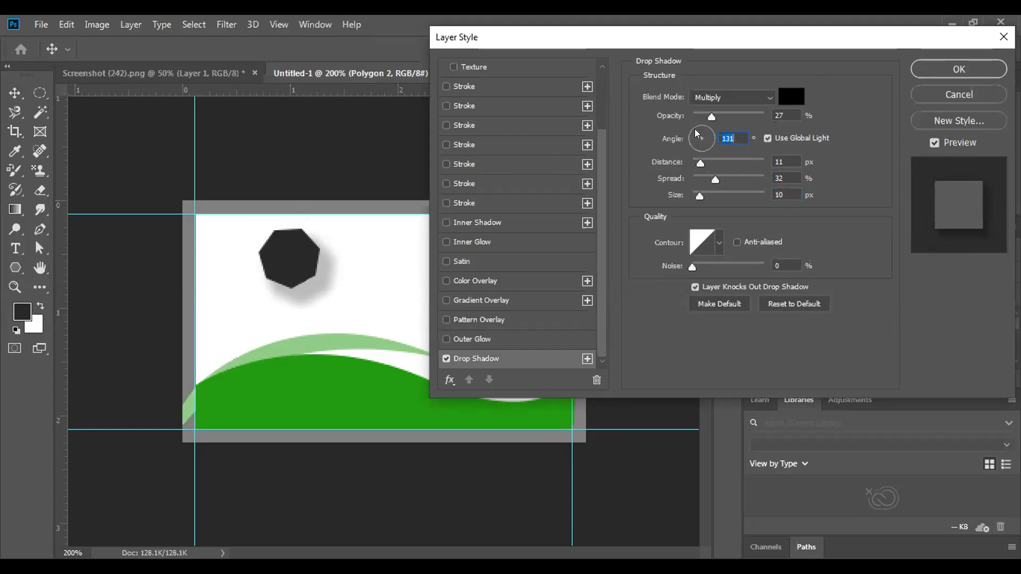
click(693, 130)
drag(693, 134, 688, 138)
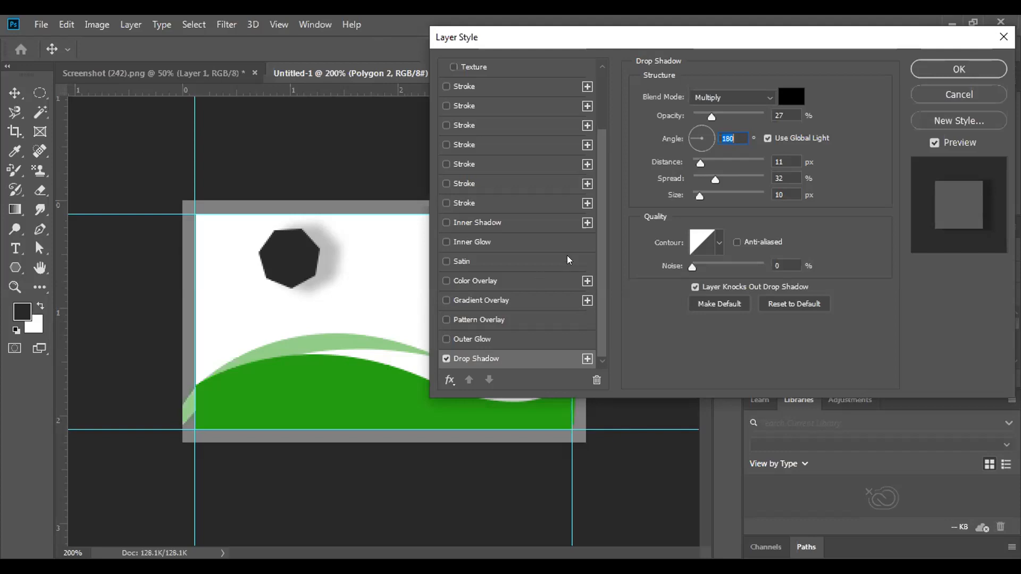
Reduce the shadow to distance 10, spread 5, size 8, keep 180° with Global Light, and click OK
mouse_move(713, 178)
mouse_down()
mouse_move(695, 182)
mouse_move(697, 193)
mouse_move(705, 192)
mouse_move(699, 162)
mouse_move(745, 171)
mouse_move(697, 172)
mouse_up()
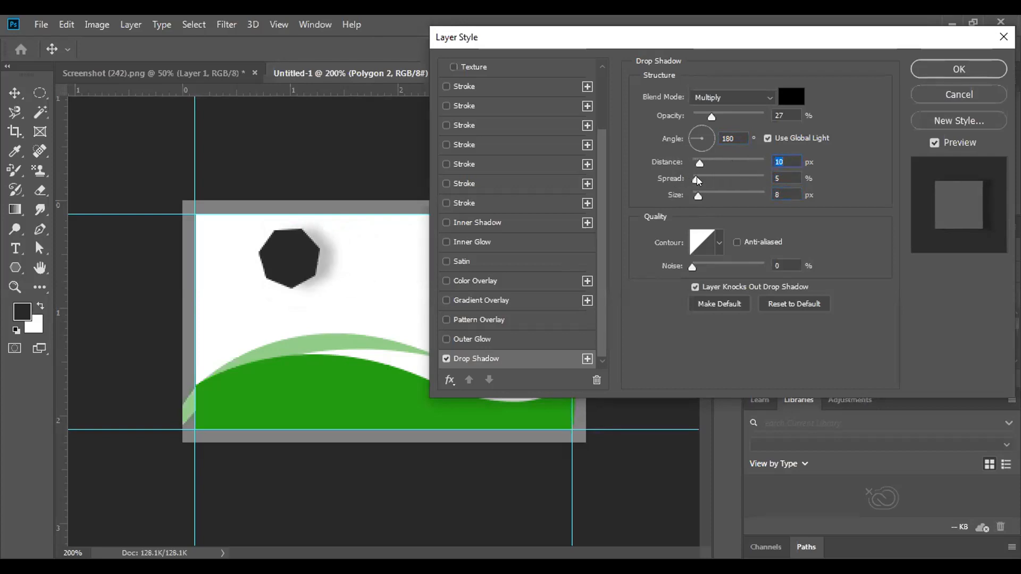
click(766, 136)
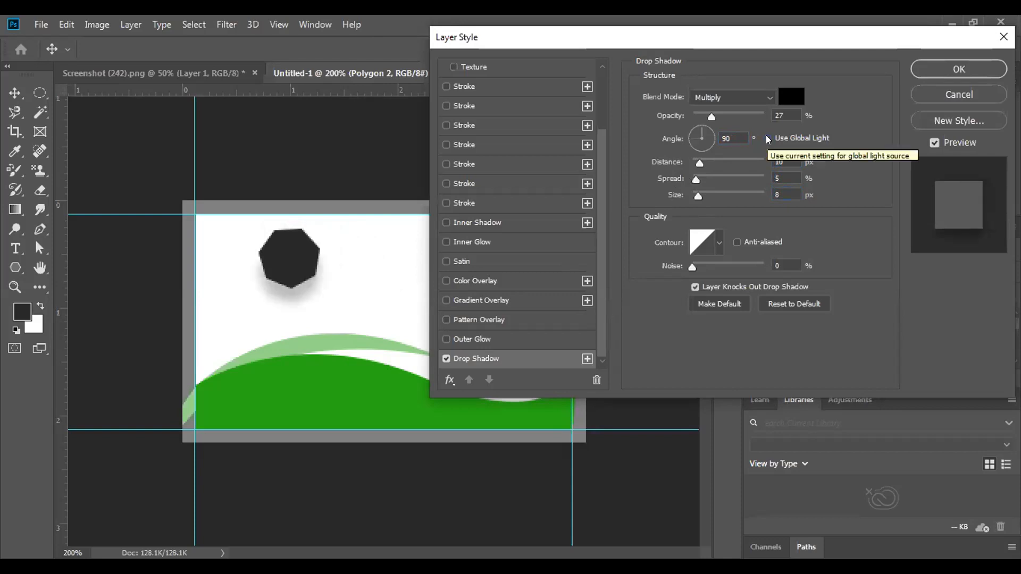
click(767, 138)
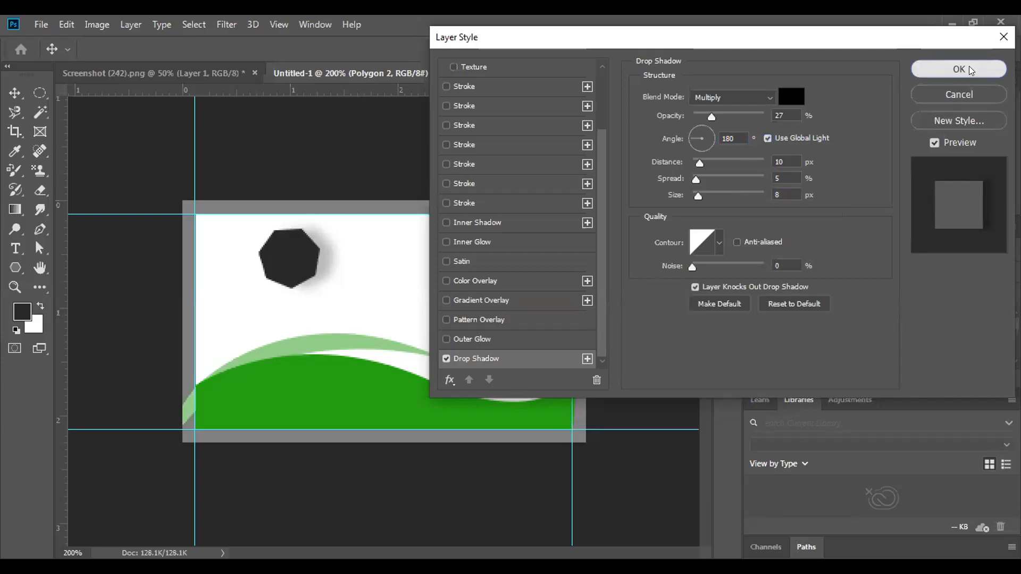
click(960, 69)
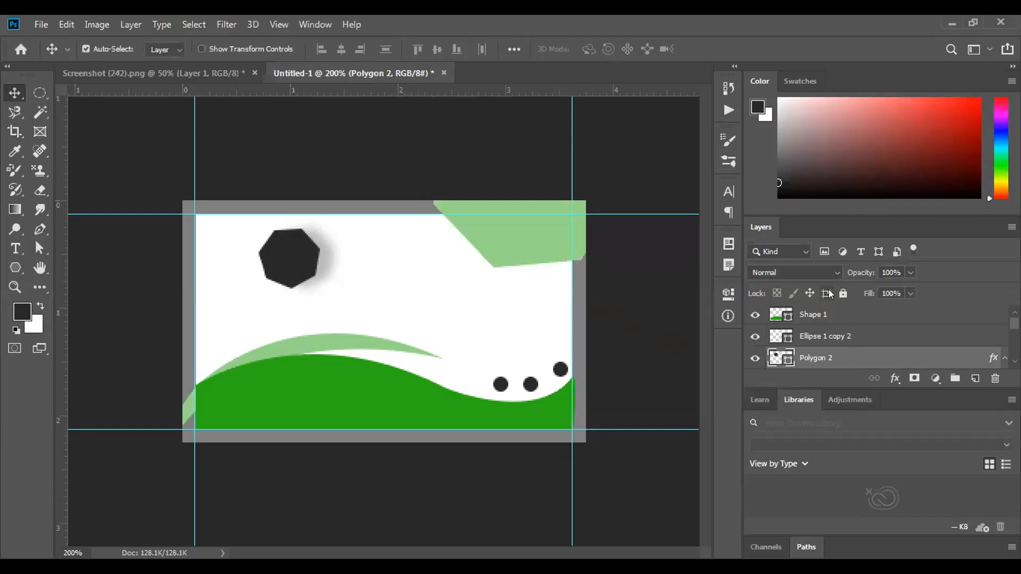
click(842, 293)
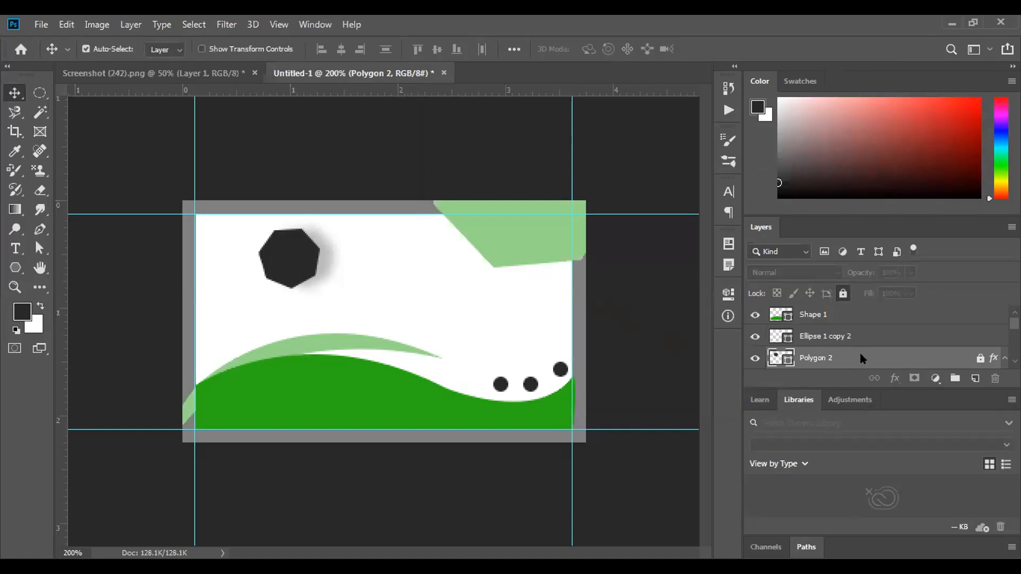
right_click(860, 355)
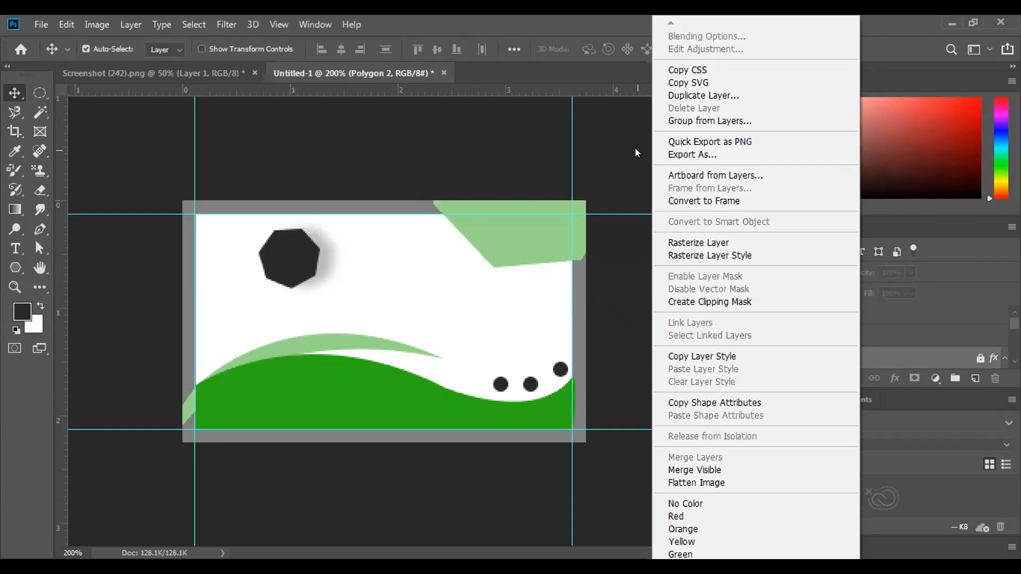
click(635, 148)
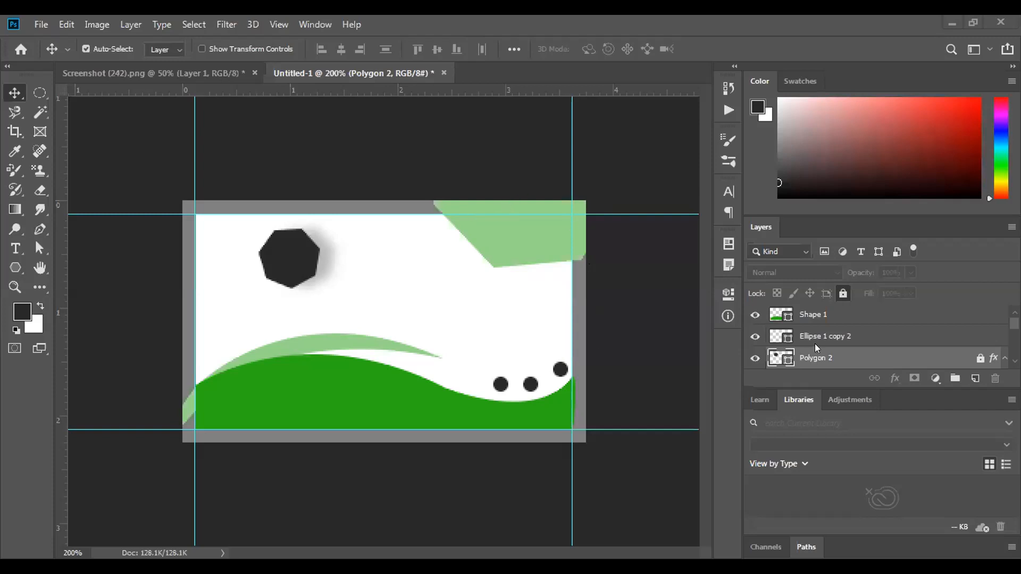
scroll(815, 343, down, 2)
scroll(812, 348, down, 2)
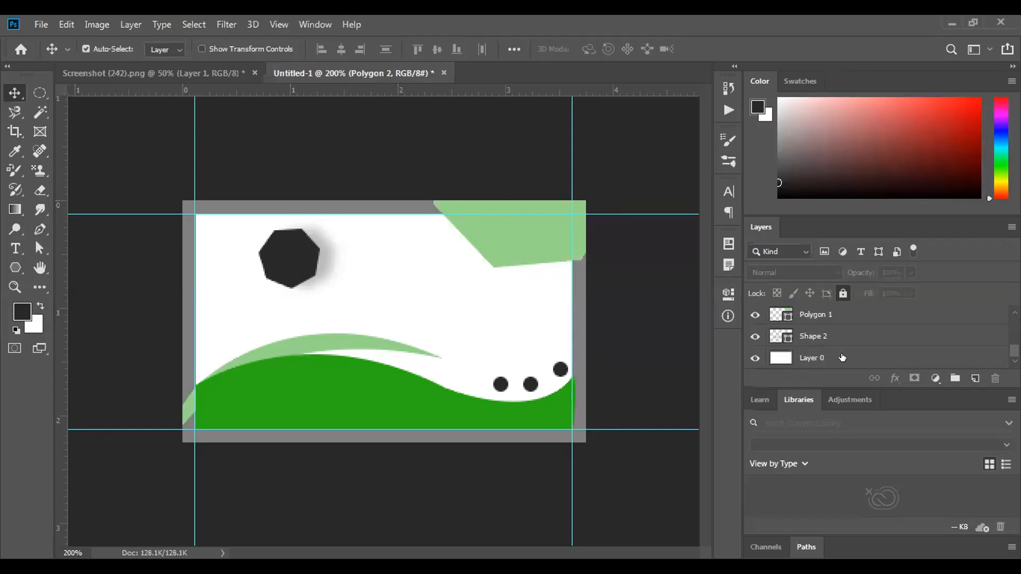
double_click(866, 362)
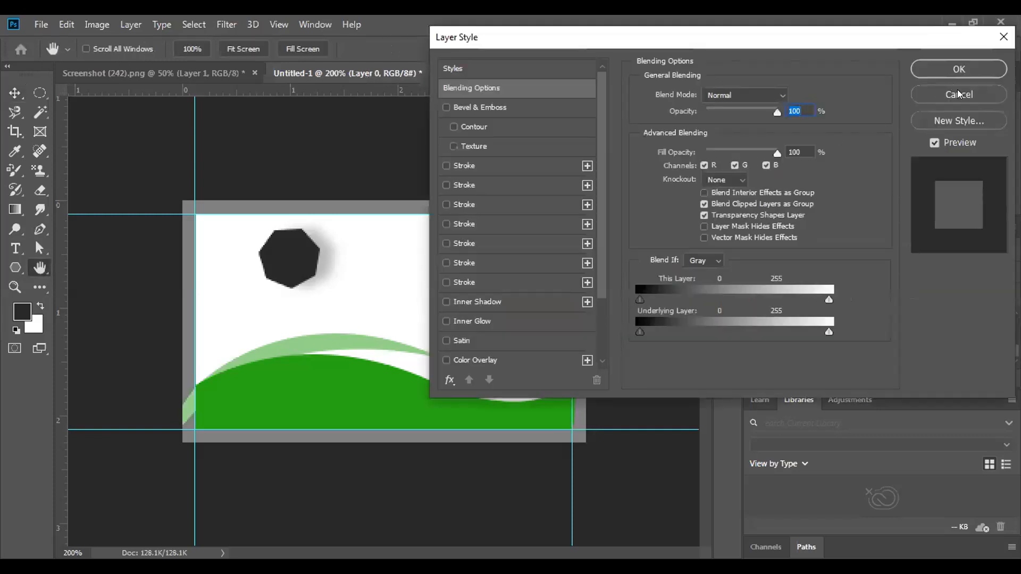
click(960, 94)
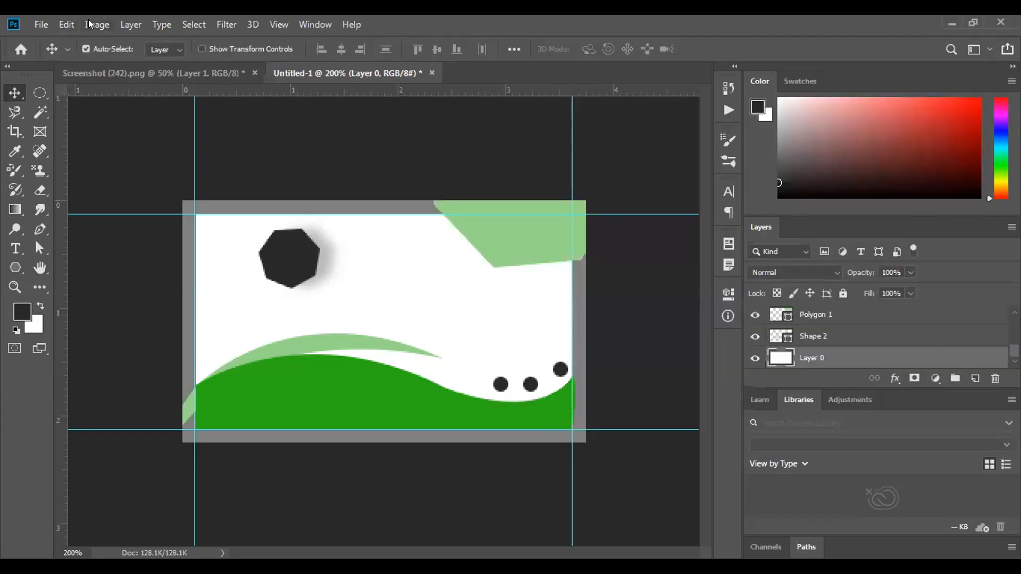
In Image > Canvas Size, change width from 3.75 to 4 and height from 2.25 to 2.5 inches
click(90, 22)
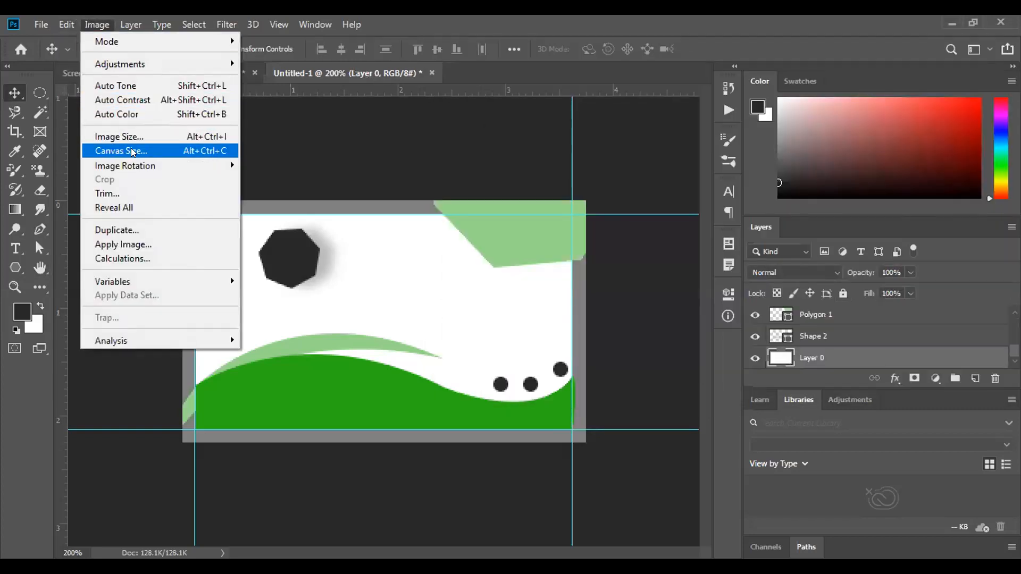
click(132, 151)
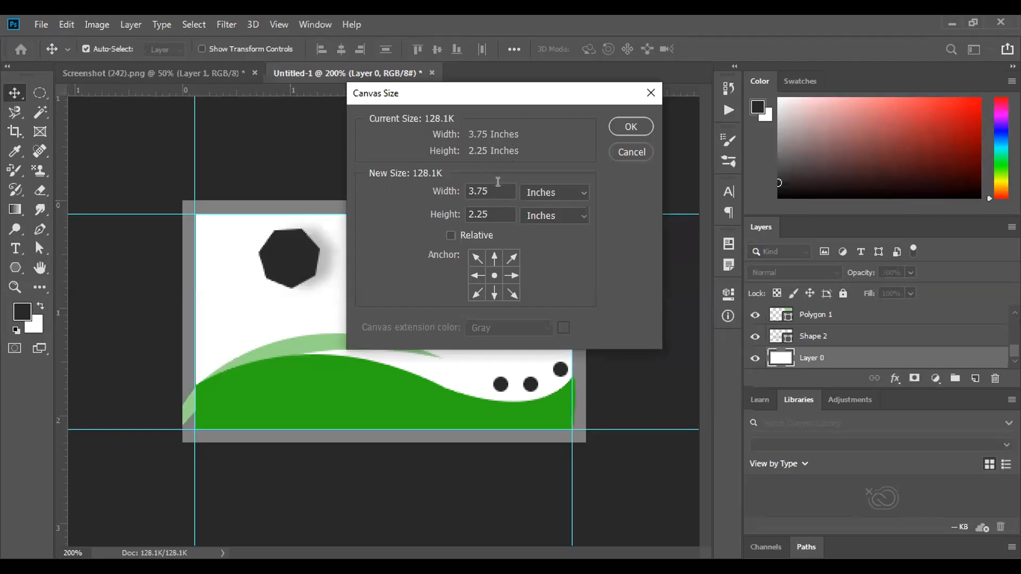
key(BackSpace)
key(BackSpace)
key(BackSpace)
key(BackSpace)
text(4)
click(486, 216)
key(BackSpace)
key(BackSpace)
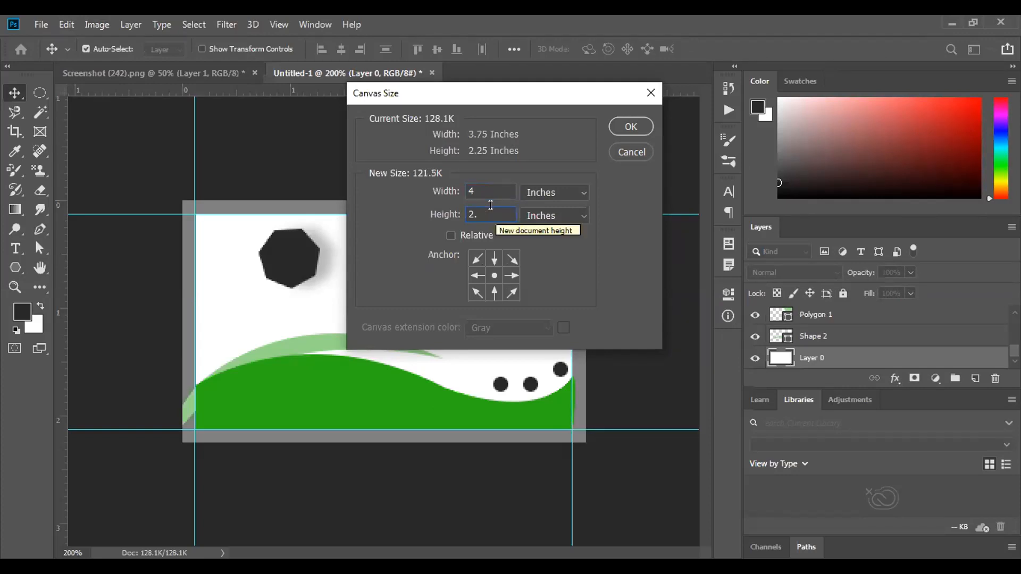
text(50)
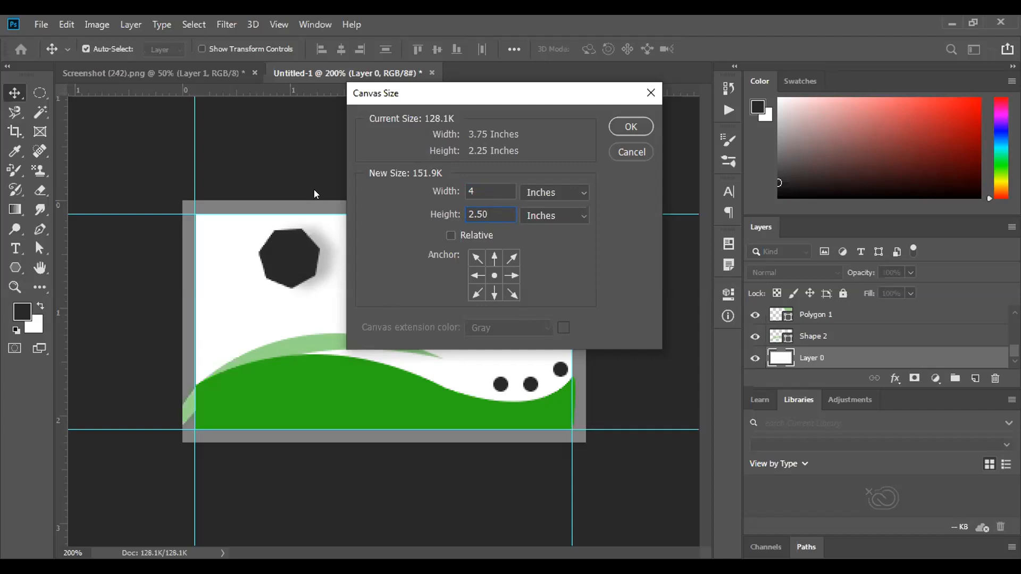
key(Return)
Apply the 4 × 2.5 inch canvas size, leaving a transparent margin around the card
click(629, 124)
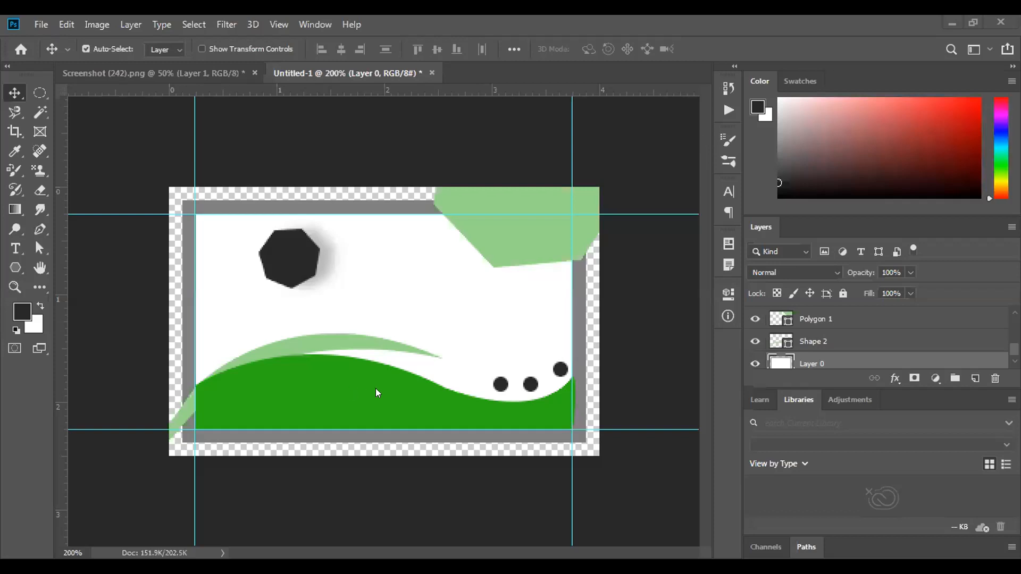
scroll(808, 357, up, 5)
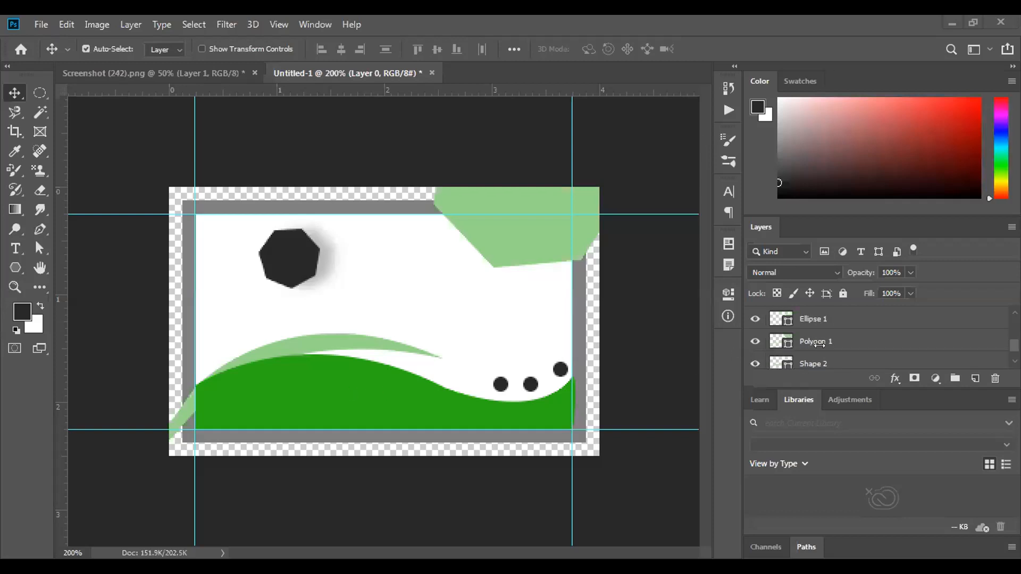
scroll(831, 344, down, 1)
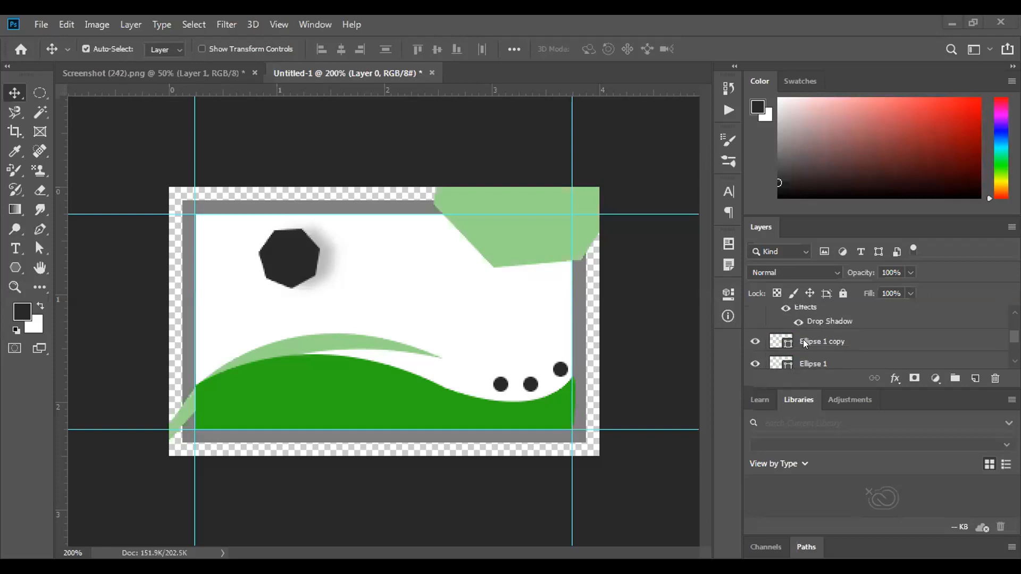
Select the Ellipse 1 copy, Ellipse 1 and Ellipse 1 copy 2 dot layers together
click(832, 341)
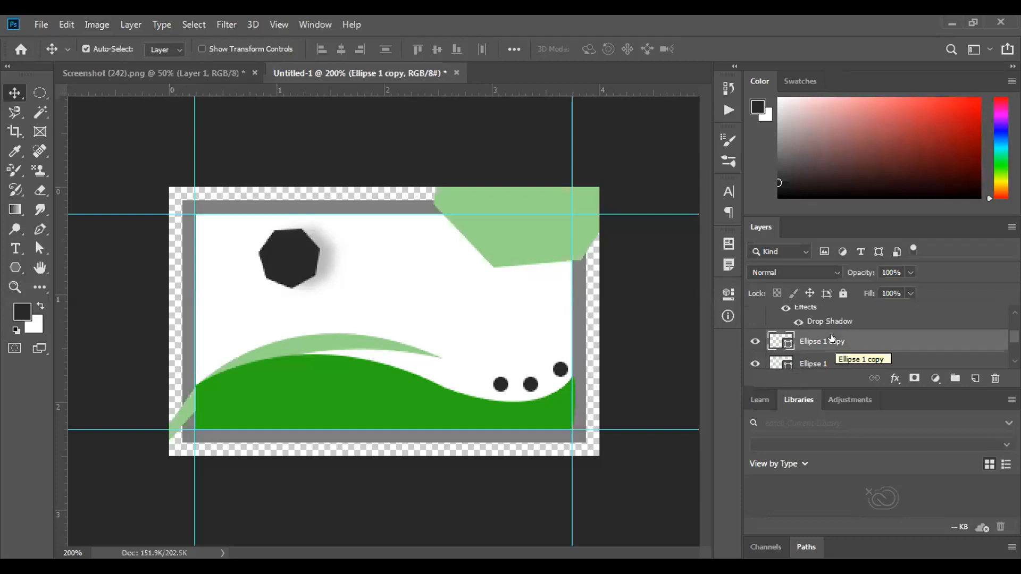
shift+click(846, 362)
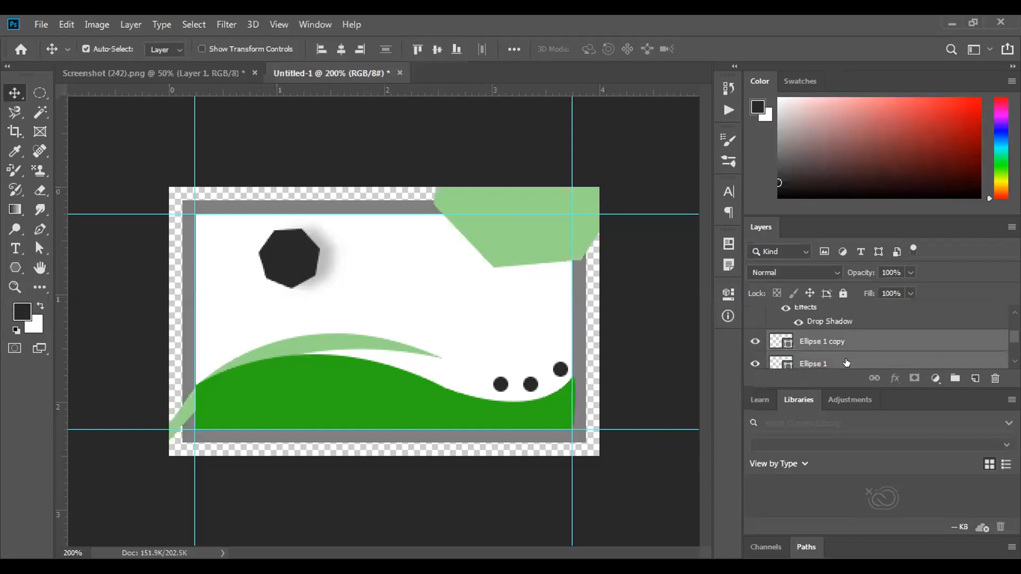
scroll(838, 354, down, 1)
scroll(837, 351, up, 1)
scroll(842, 343, up, 1)
scroll(841, 344, up, 2)
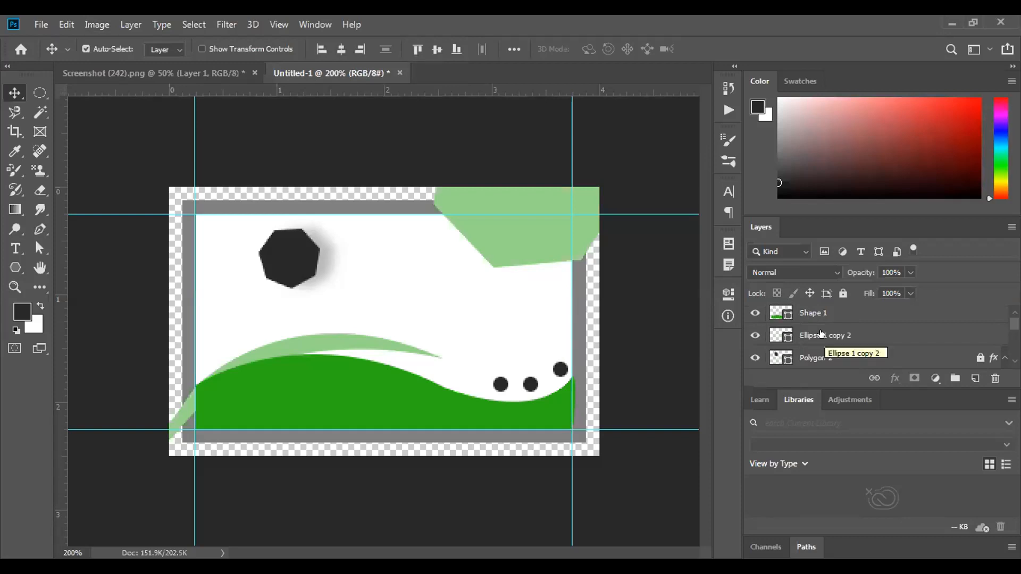
click(822, 334)
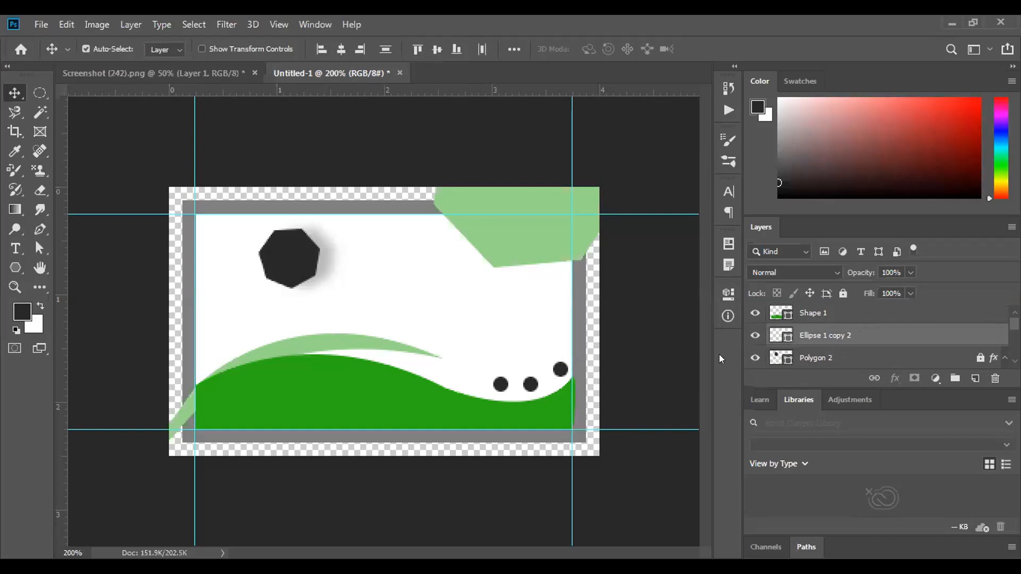
Use Align Left Edges and Align Top Edges to stack the three dots on one spot
click(319, 47)
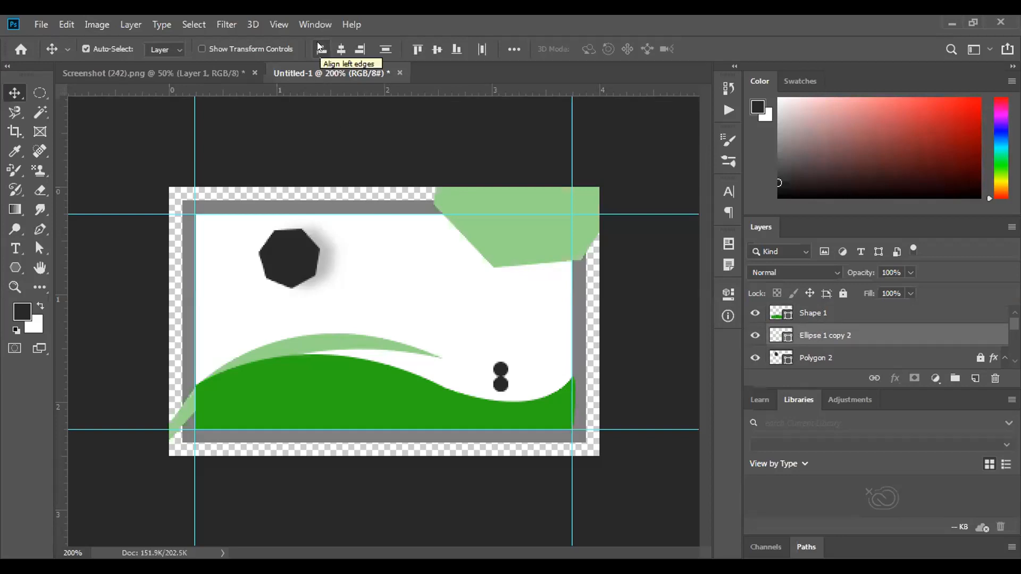
click(338, 49)
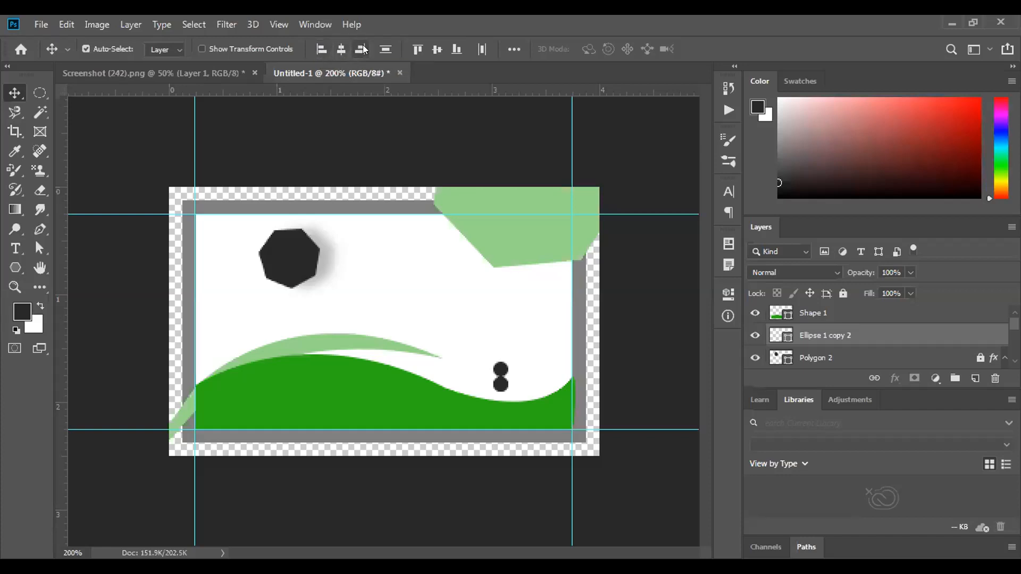
click(386, 49)
click(412, 46)
key(ctrl)
Undo the last alignment with Ctrl+Z so the dots separate again
key(ctrl+z)
key(ctrl+z)
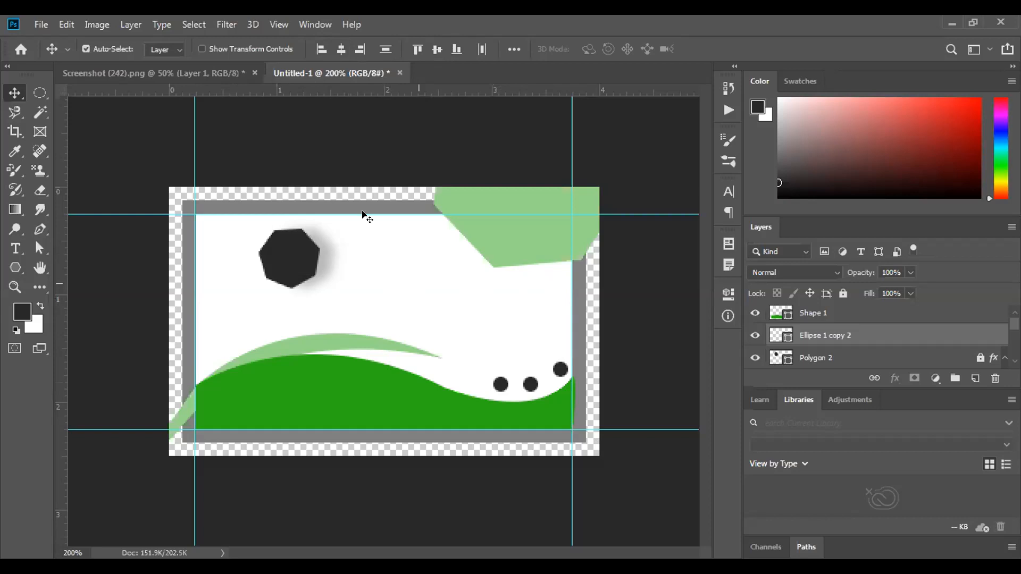
click(175, 48)
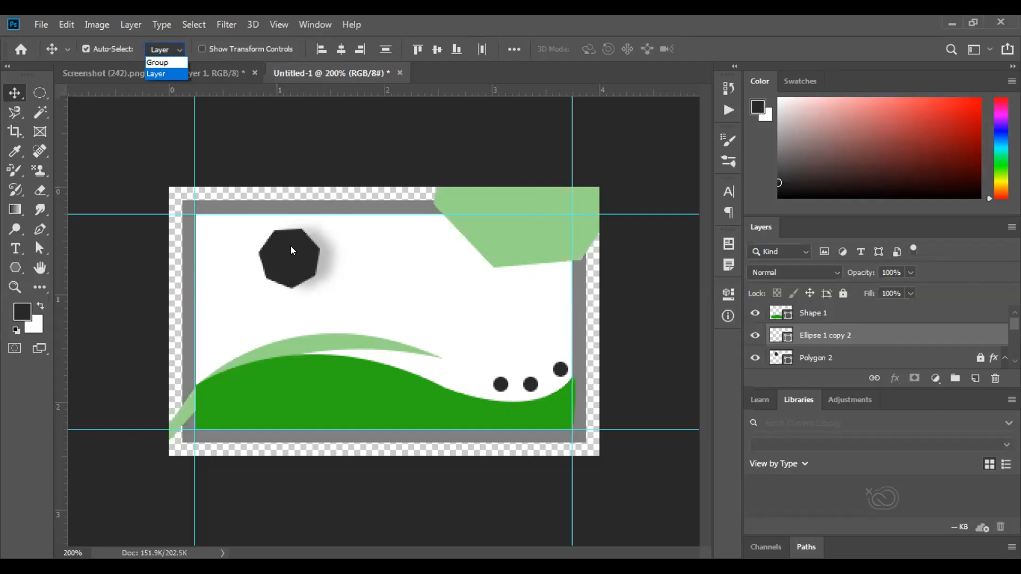
click(291, 250)
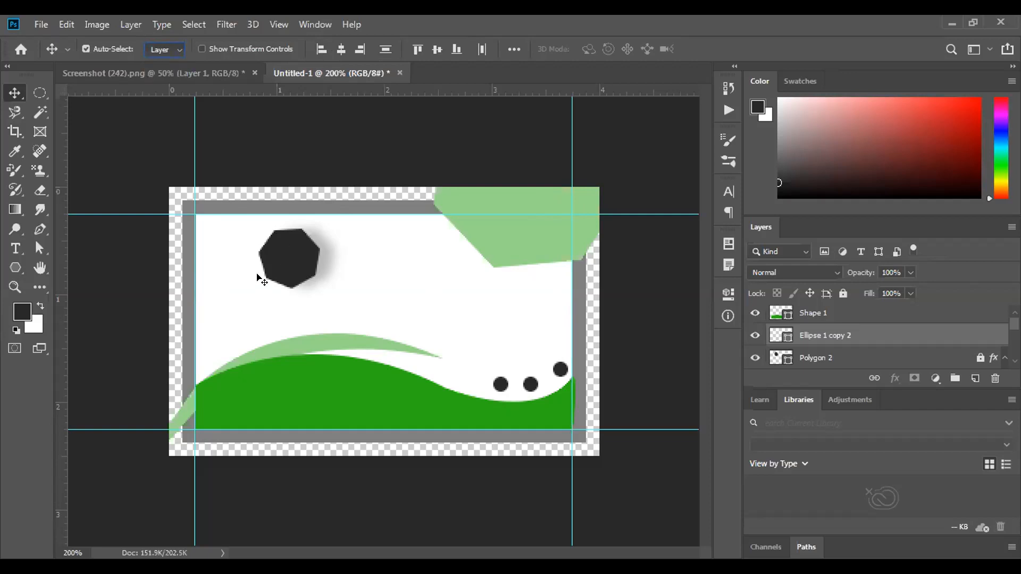
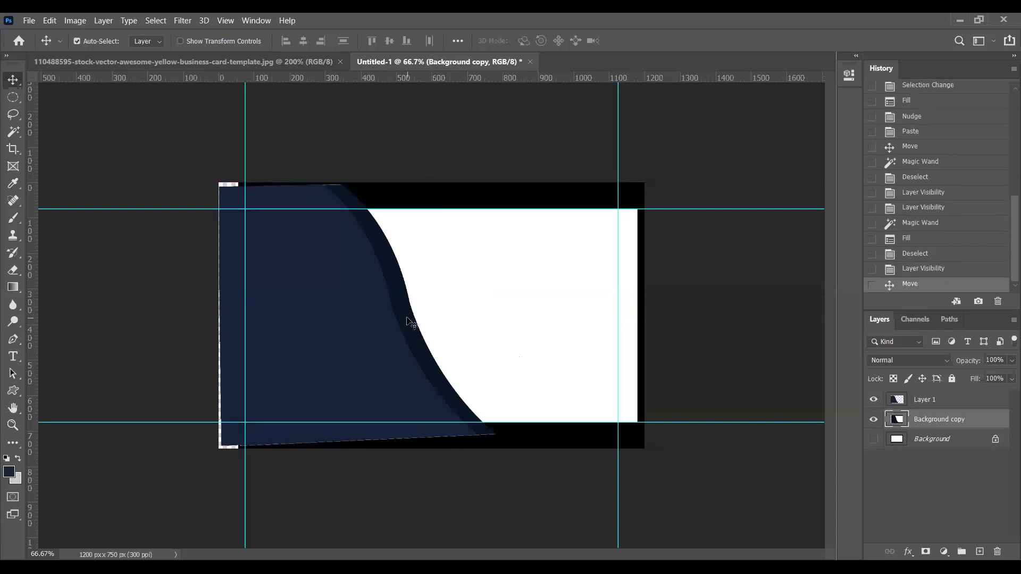
Test Magic Wand selections on the navy curved panel and the white card area
click(13, 131)
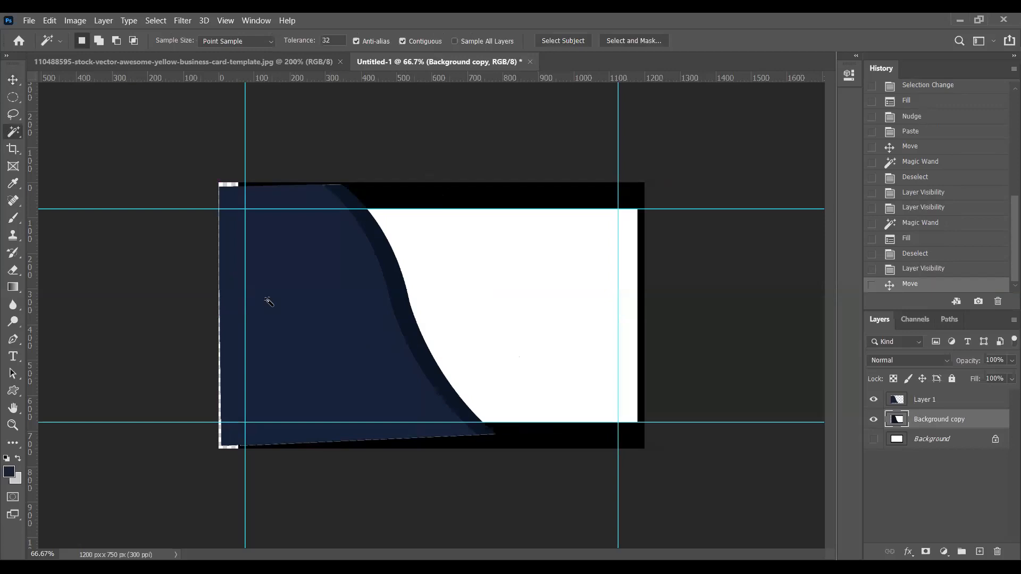
click(320, 326)
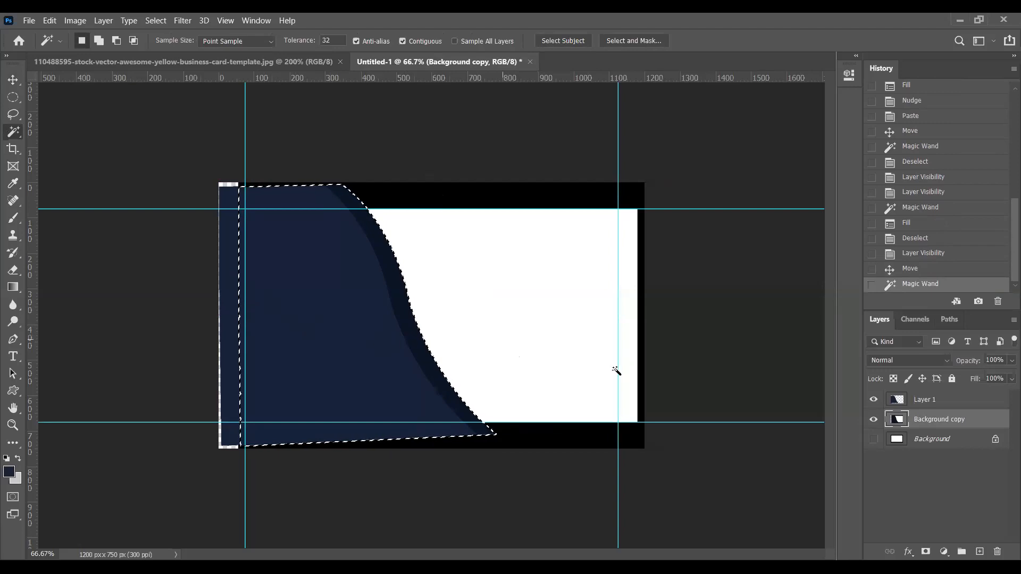
click(454, 342)
click(417, 346)
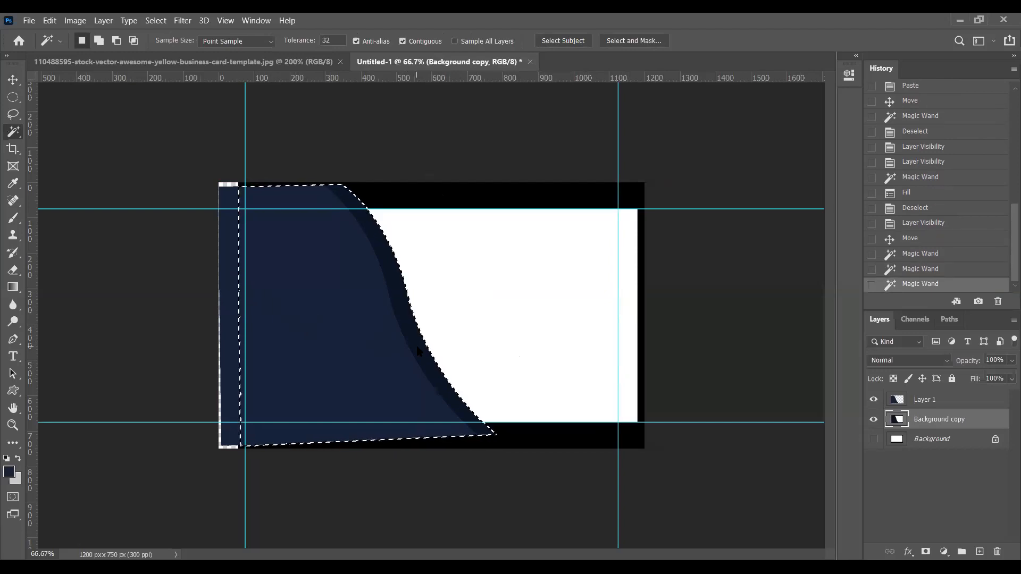
Return to the Move tool, deselect, and hide Layer 1 and Background copy
click(13, 82)
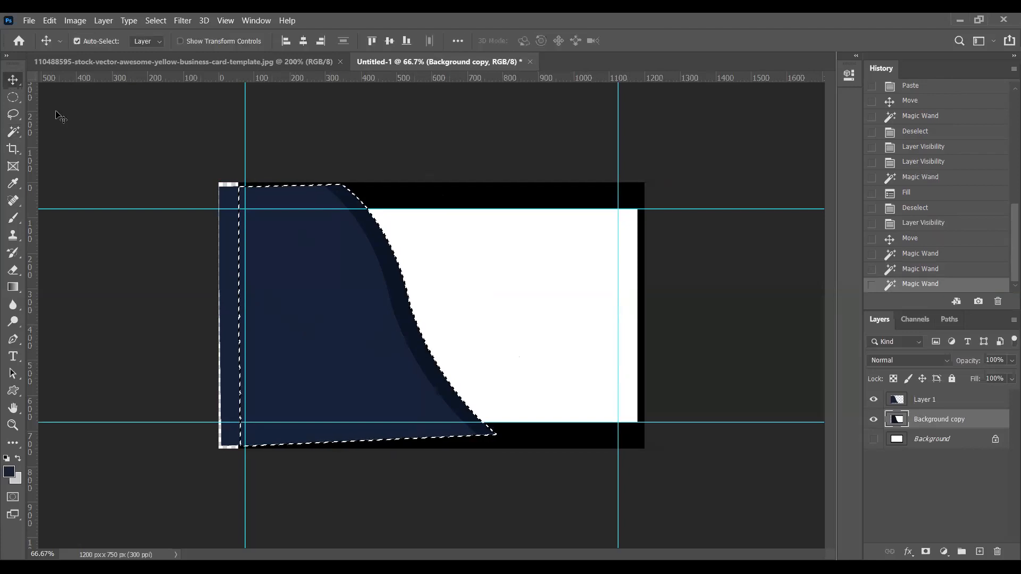
key(ctrl+d)
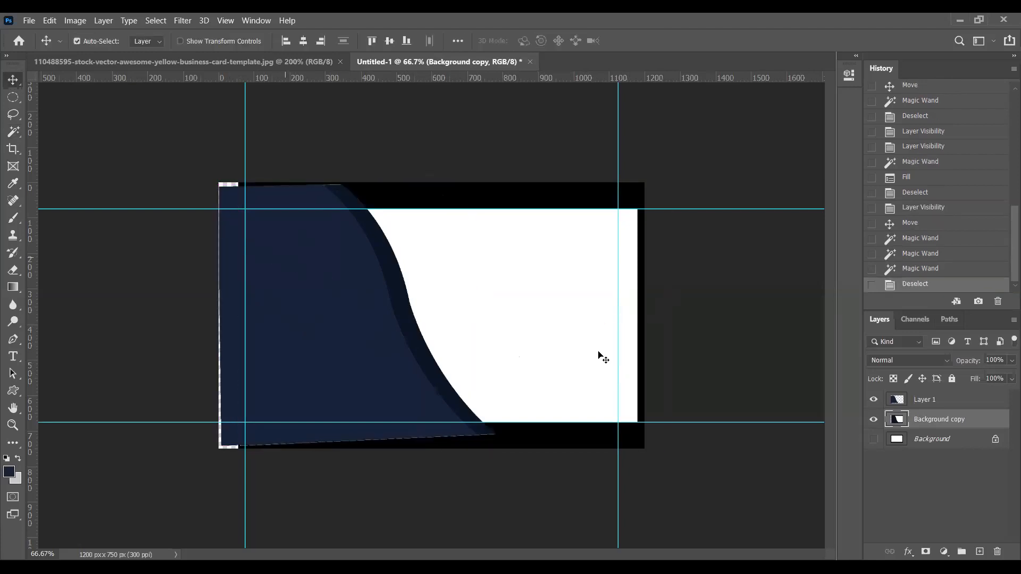
click(873, 399)
click(873, 420)
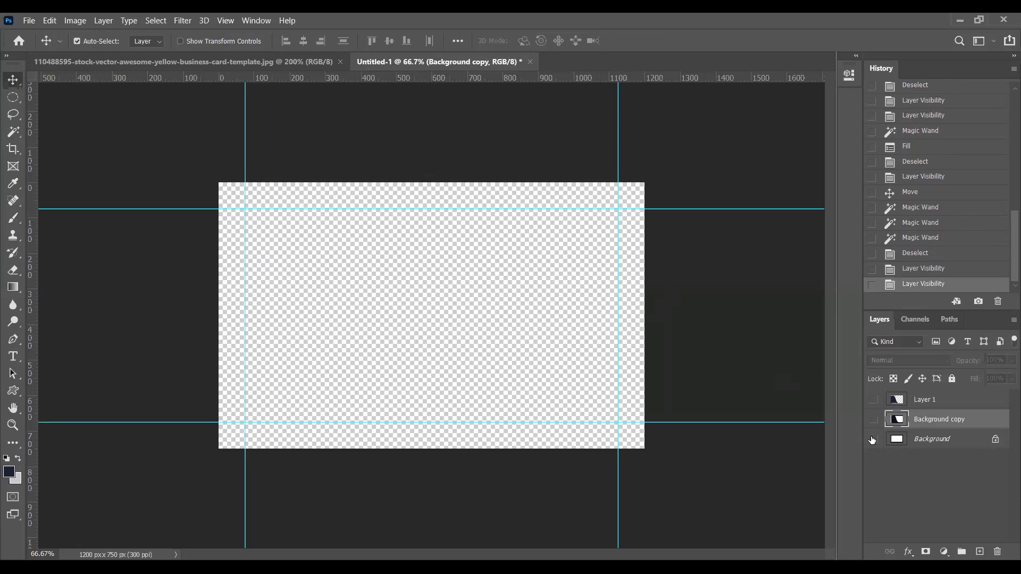
Reshow Background copy, then create a new 3.5 × 2 in, 300 ppi CMYK document
click(873, 419)
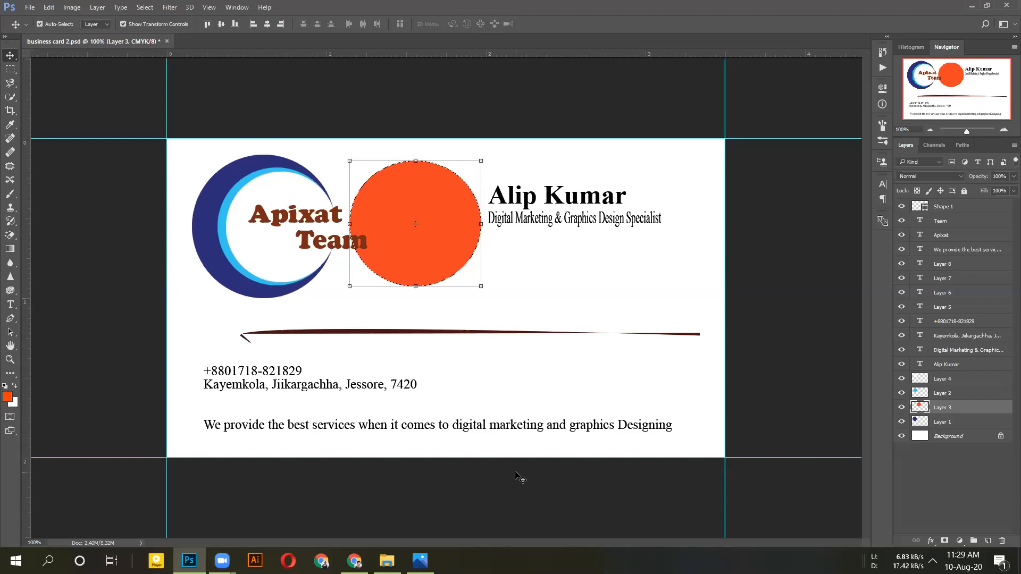
click(31, 8)
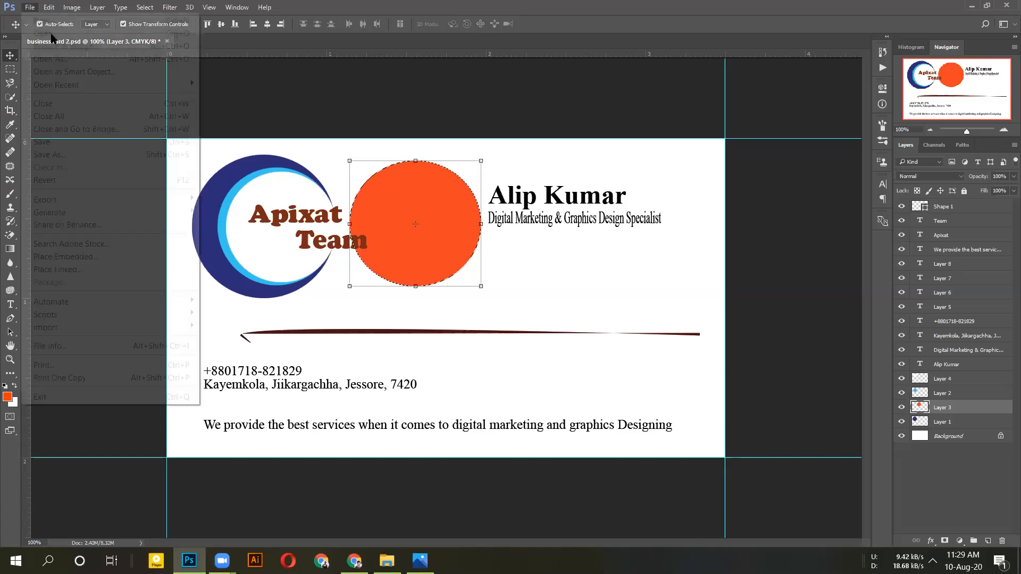
click(48, 20)
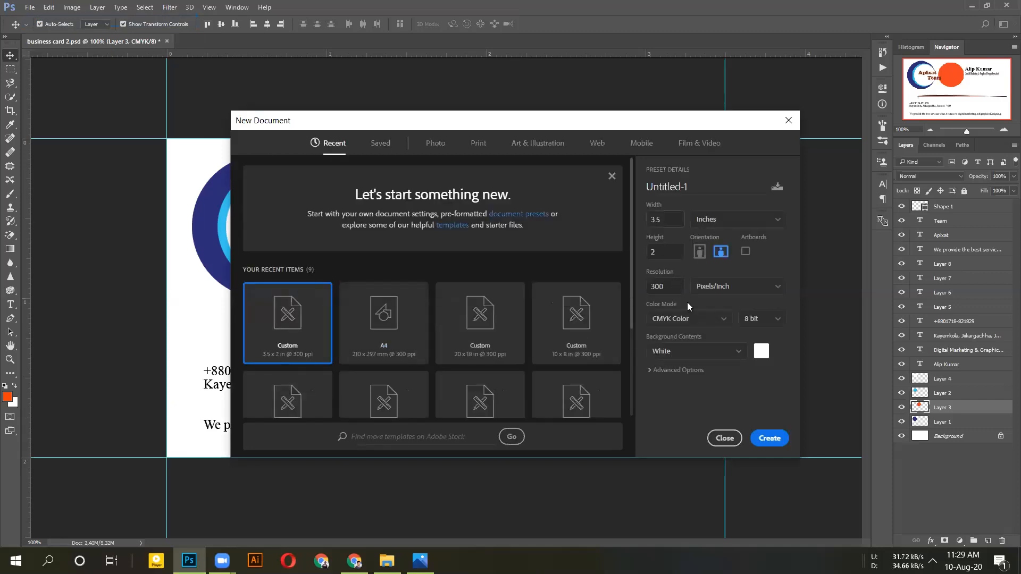
click(754, 438)
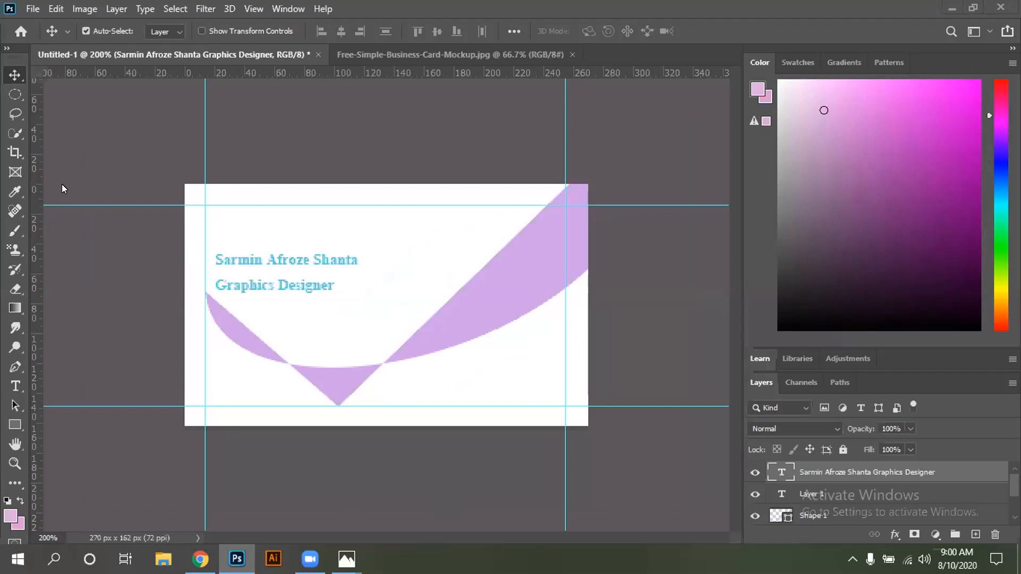
With the Horizontal Type Tool, highlight both the name and 'Graphics Designer' lines
click(19, 389)
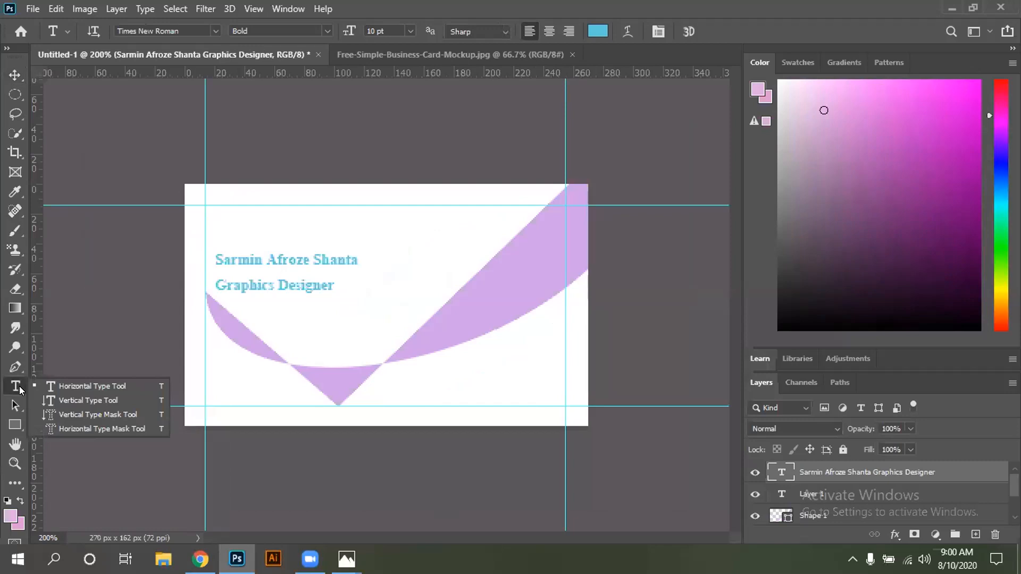
click(61, 390)
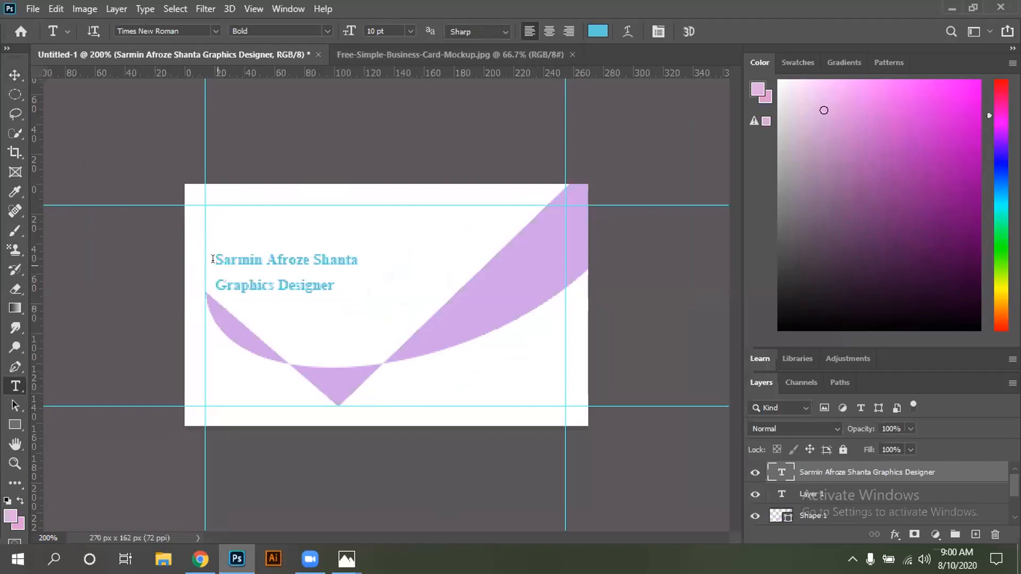
drag(233, 279, 342, 285)
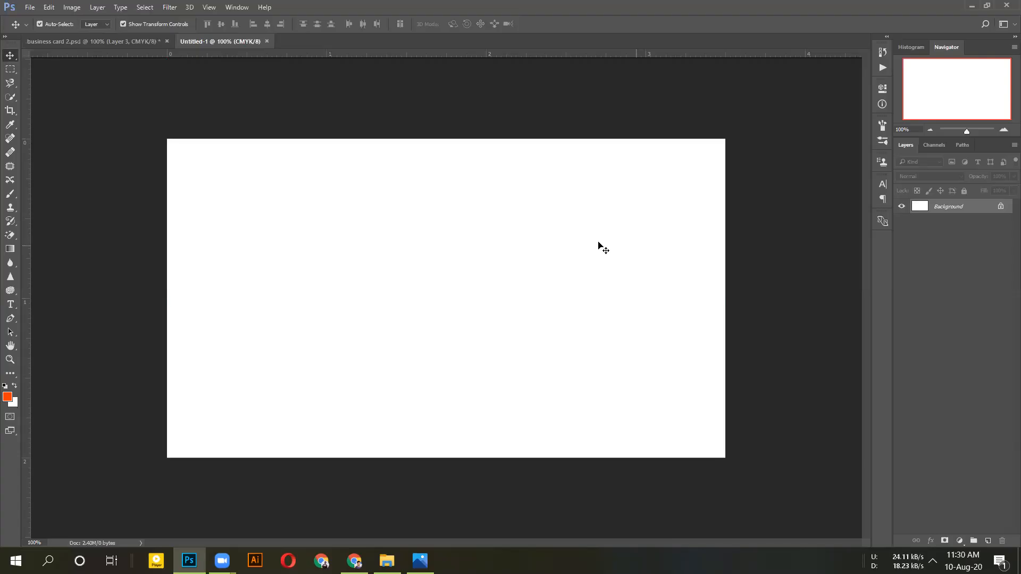
Add a new empty Layer 1 above the Background of the new document
key(ctrl+shift+alt+n)
click(10, 373)
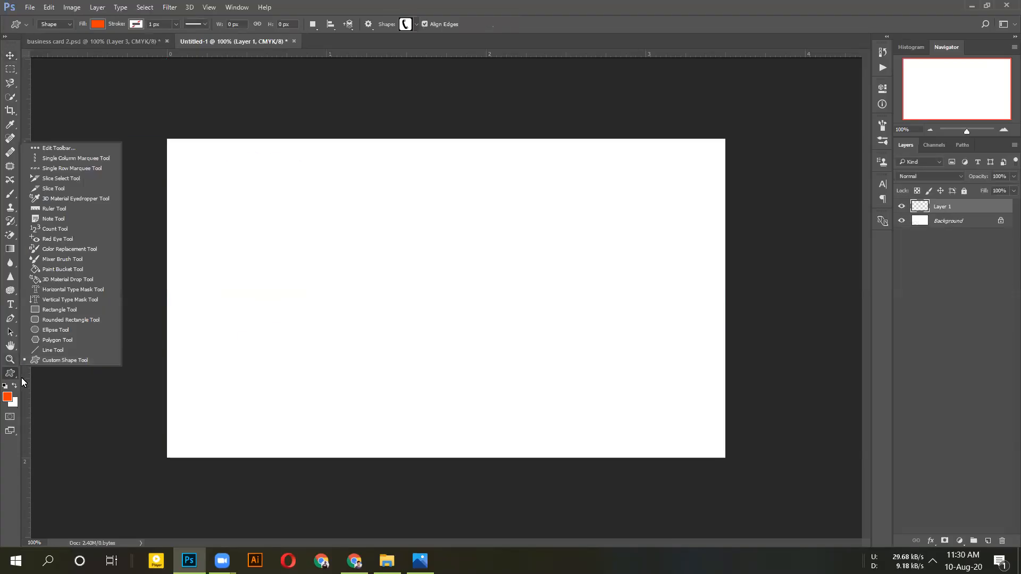
click(16, 361)
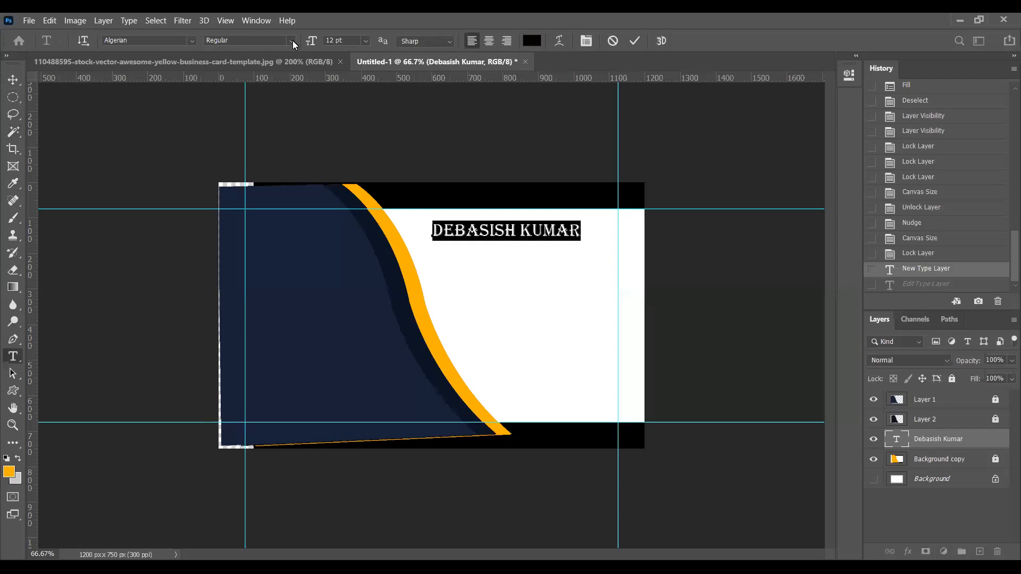
Select the whole name text on the card
click(292, 41)
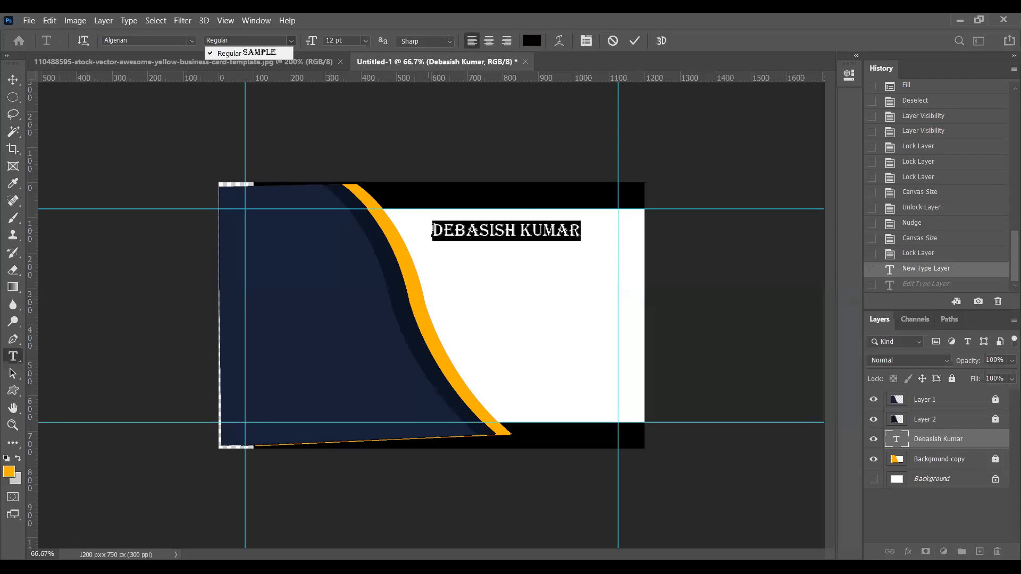
click(432, 229)
click(432, 229)
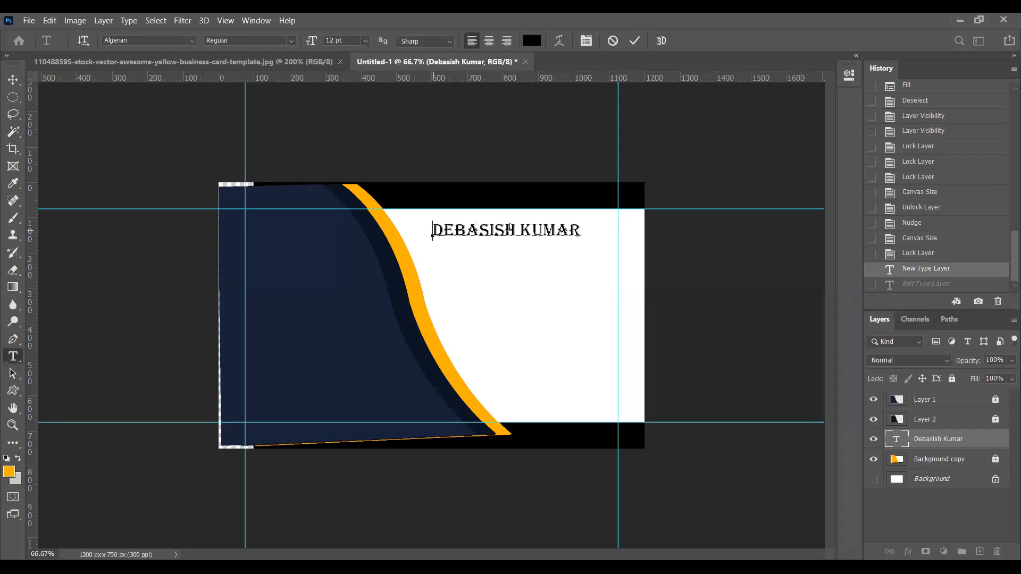
drag(433, 230, 587, 228)
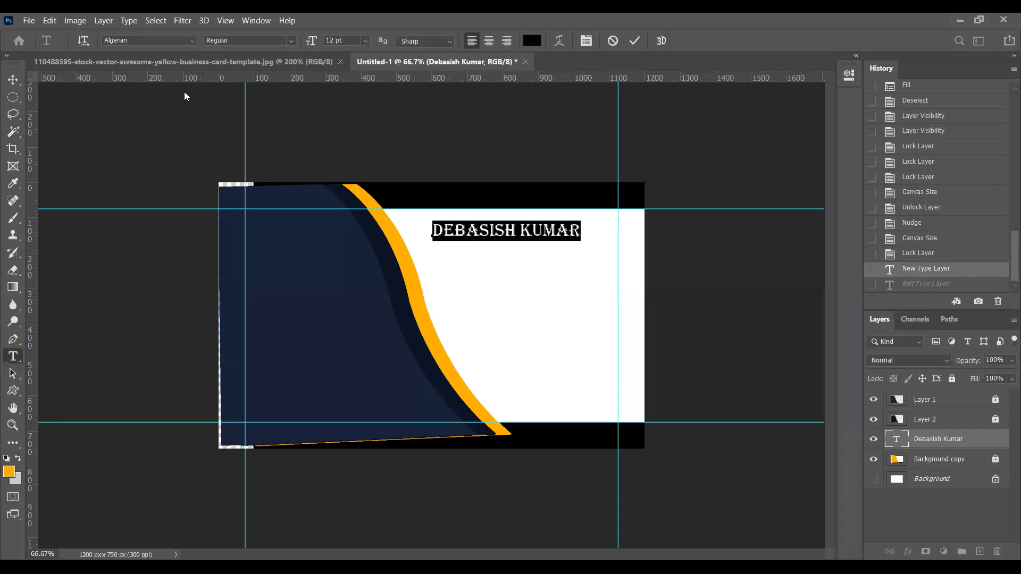
Try Bookshelf Symbol 7, then set the name in Arial Bold
click(191, 40)
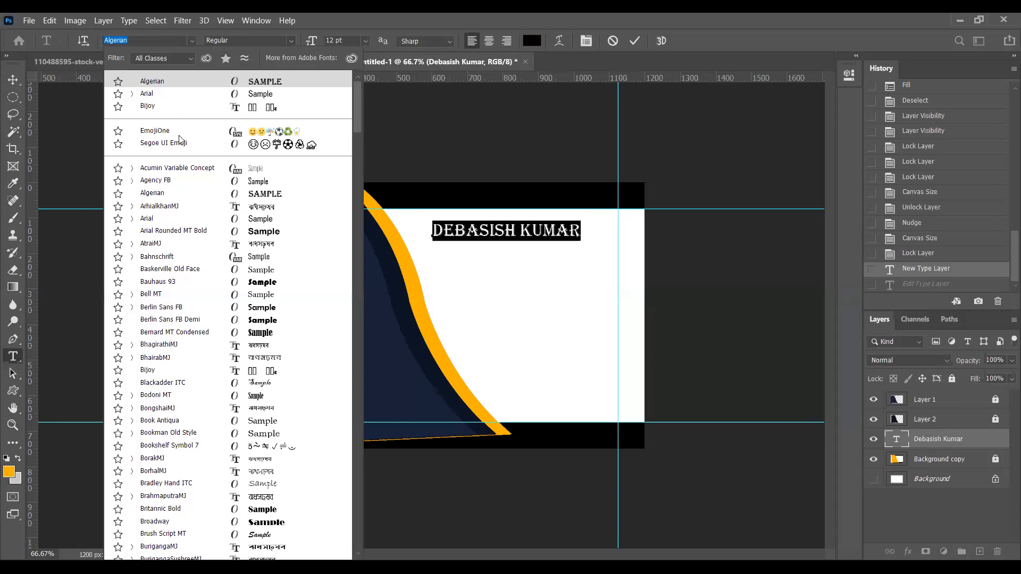
key(Down)
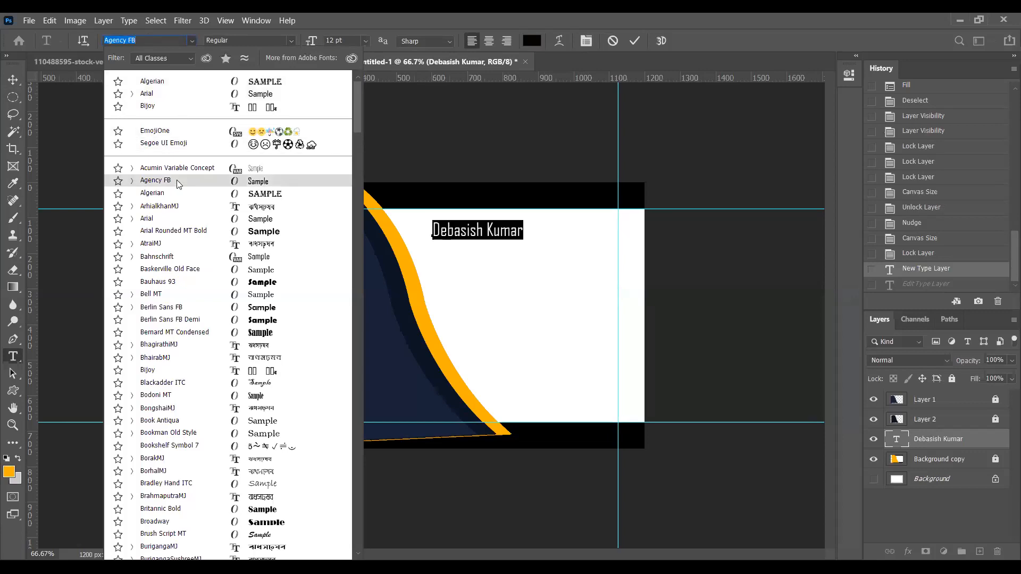
text(books)
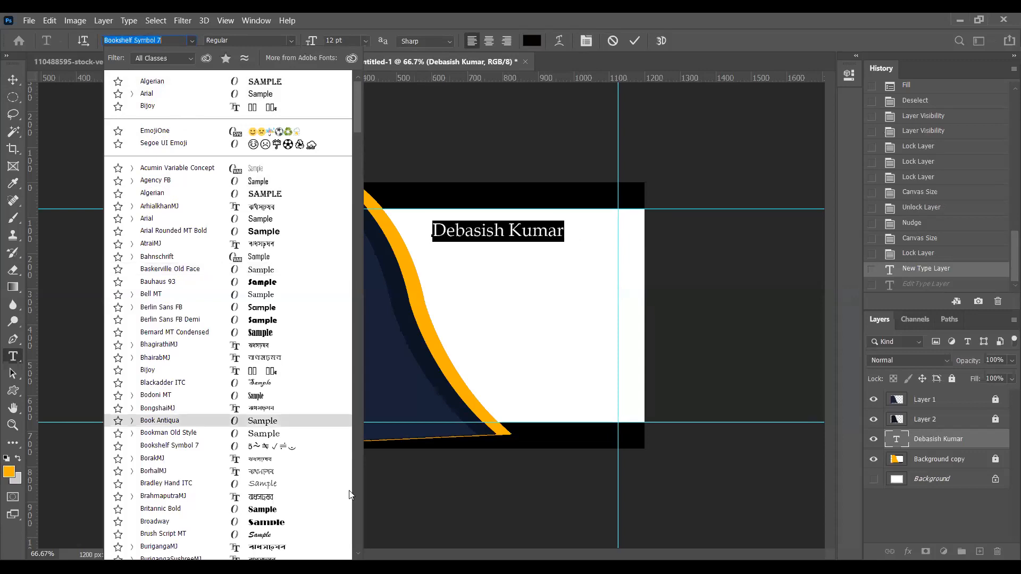
key(Return)
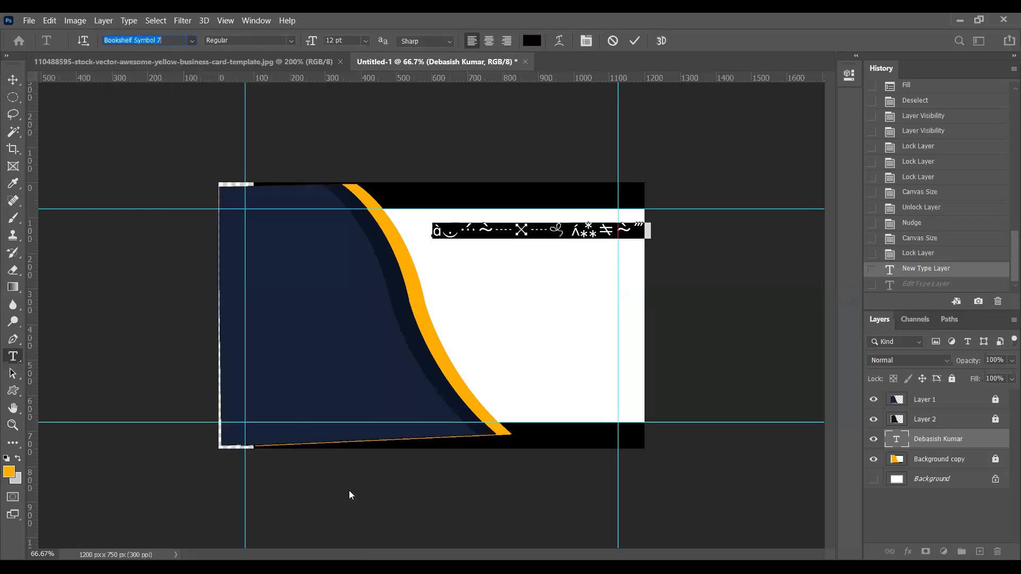
click(191, 41)
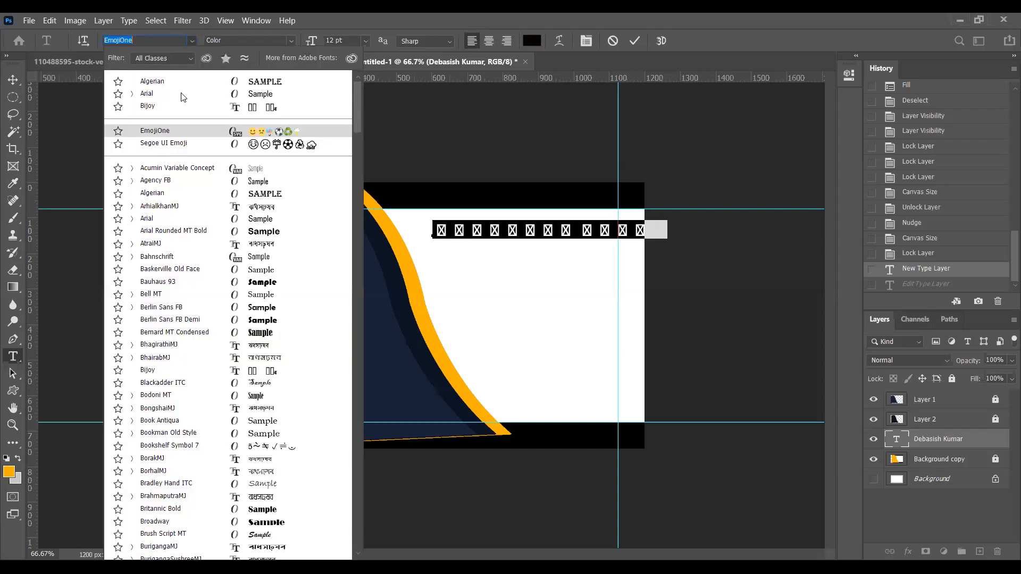
click(180, 94)
click(293, 40)
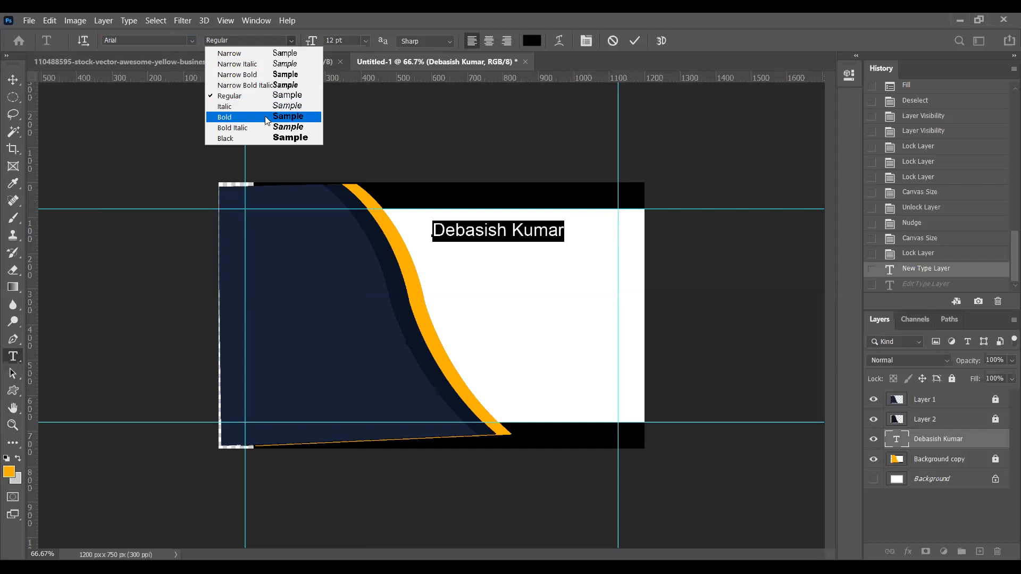
click(267, 116)
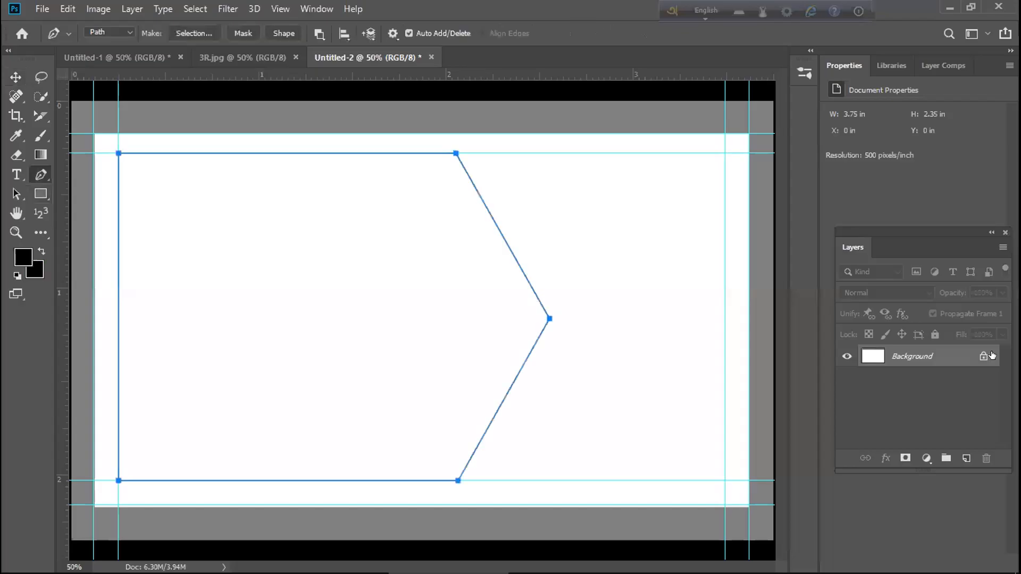
Unlock the Background into Layer 0 and commit the text edits
click(981, 356)
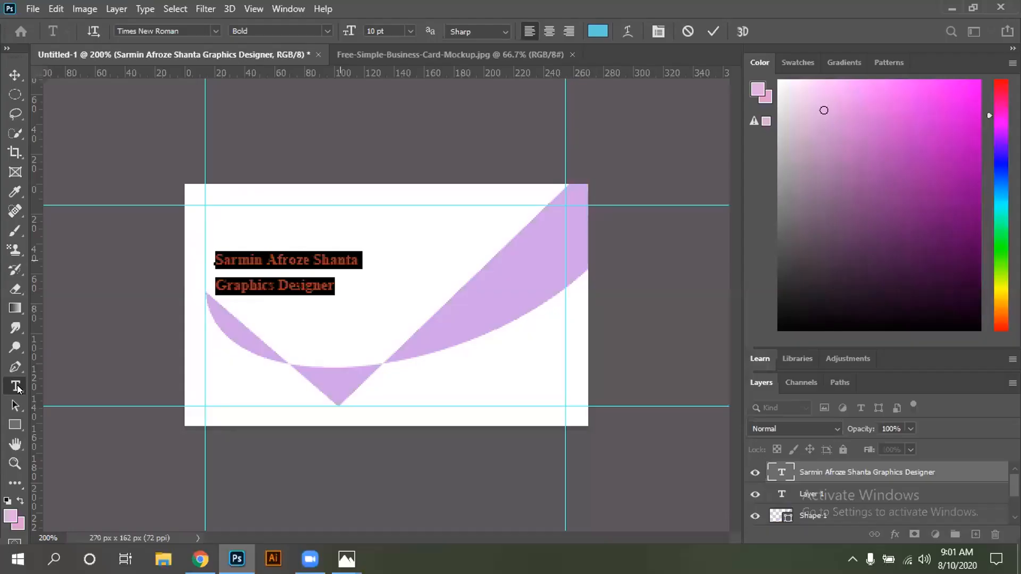
click(18, 388)
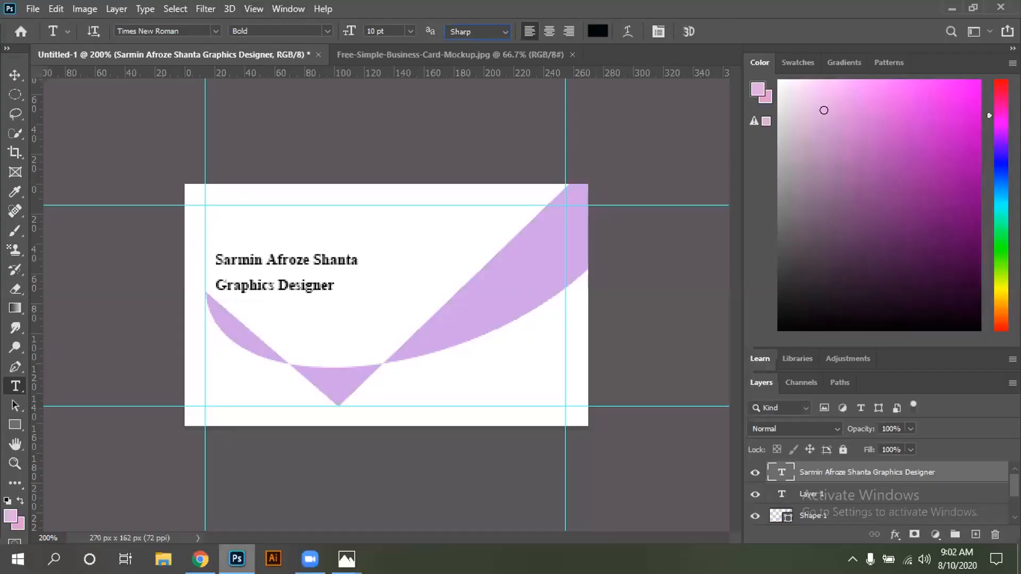
Create a new type layer, Layer 2, on the card and commit it
click(288, 8)
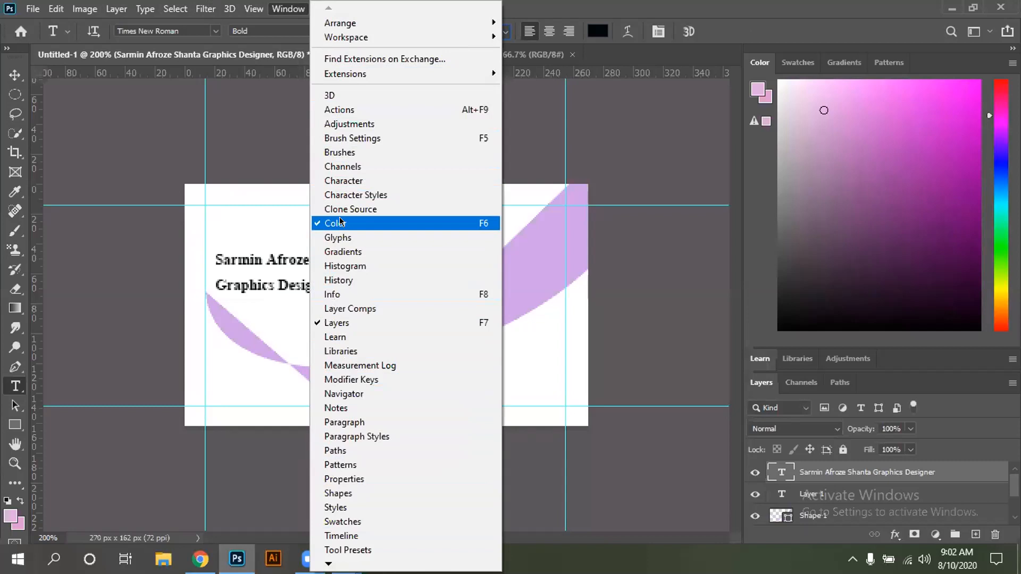
click(126, 93)
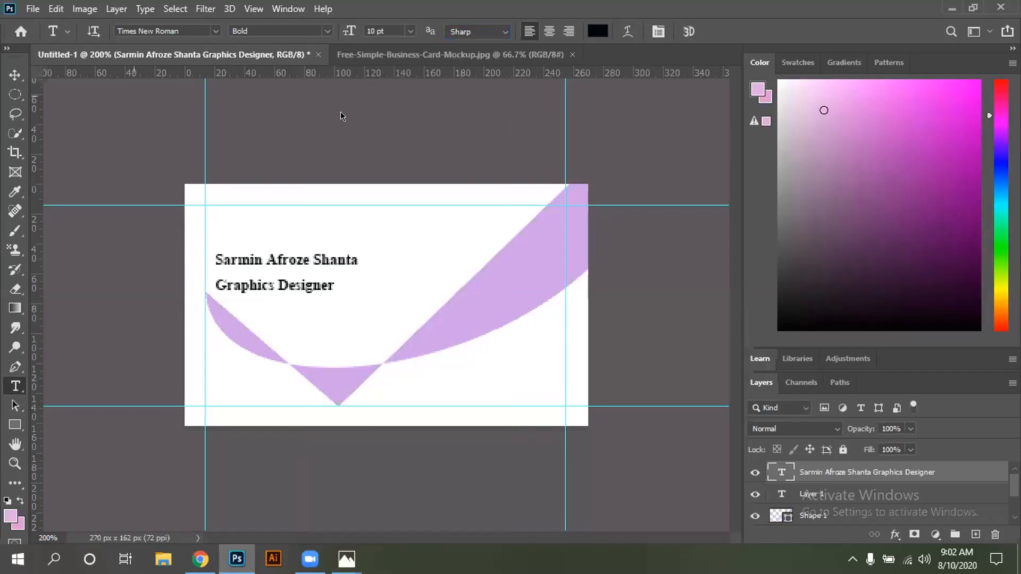
click(15, 75)
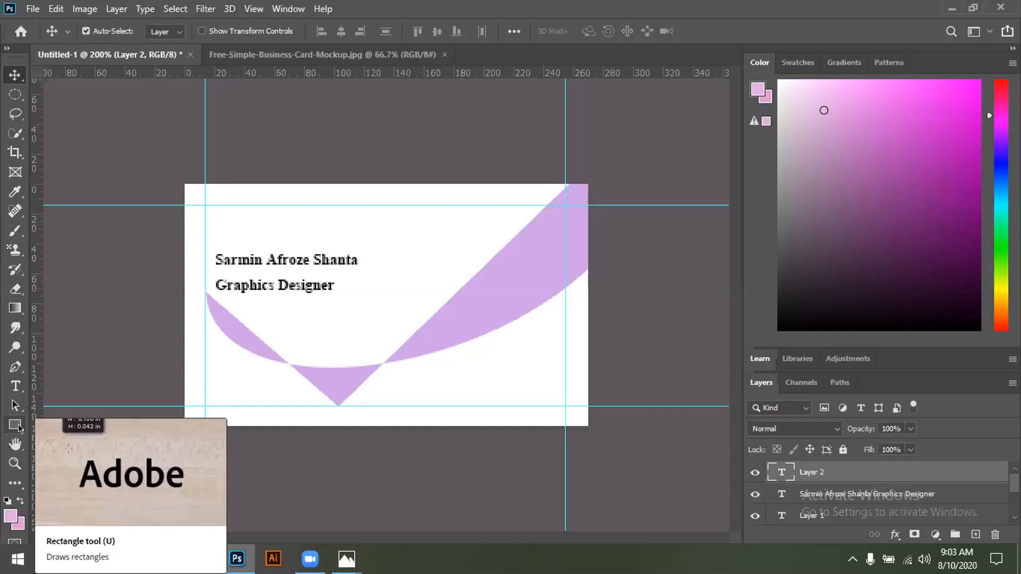
Switch to the Custom Shape Tool and browse the custom shape library
click(19, 425)
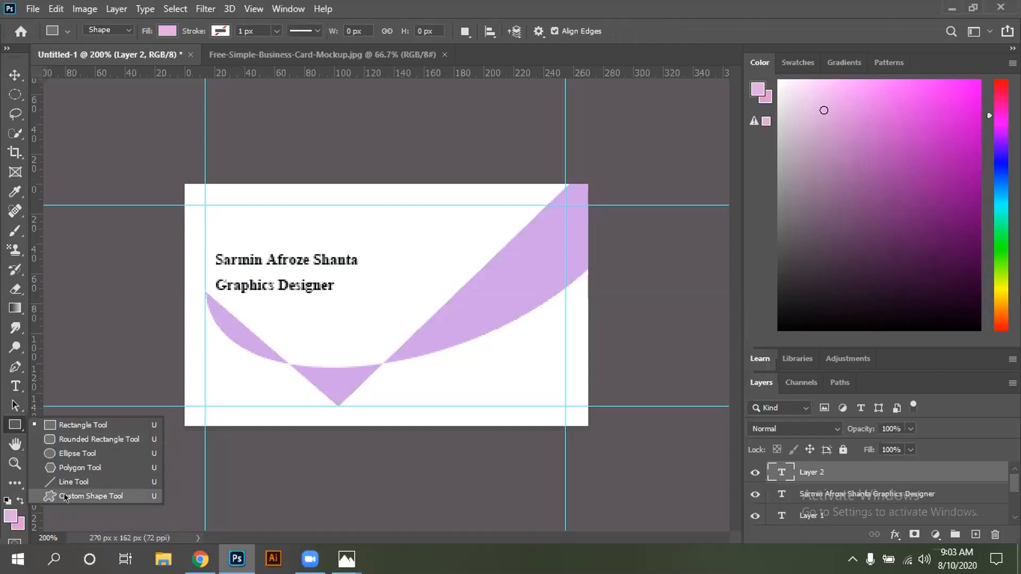
key(Escape)
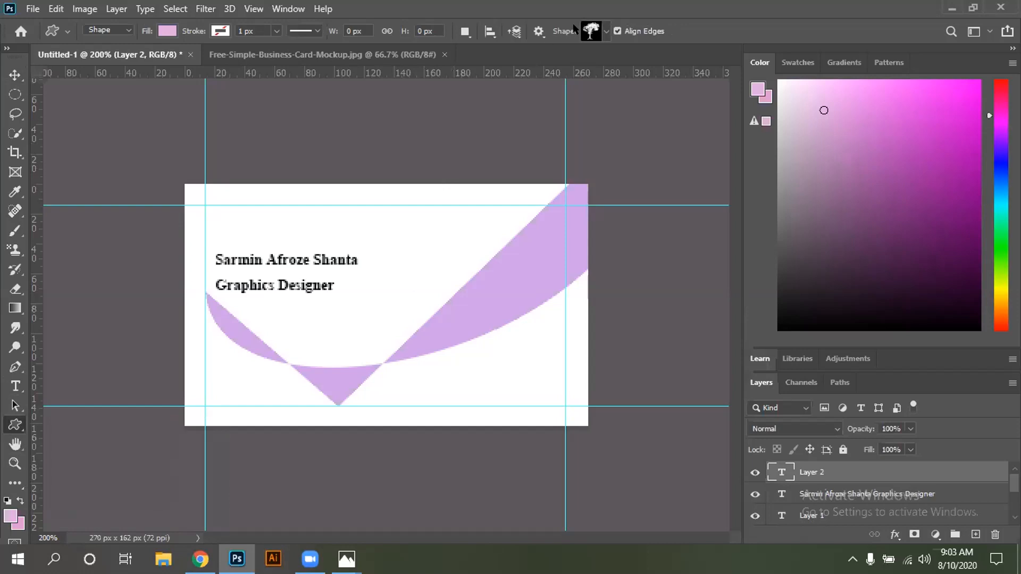
click(605, 32)
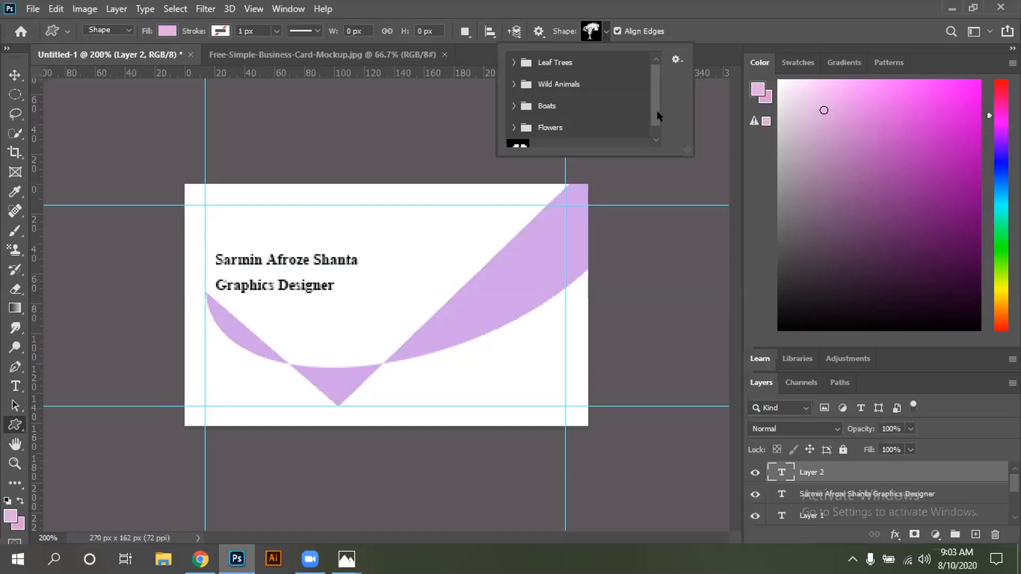
drag(656, 110, 652, 131)
scroll(656, 63, up, 2)
click(604, 32)
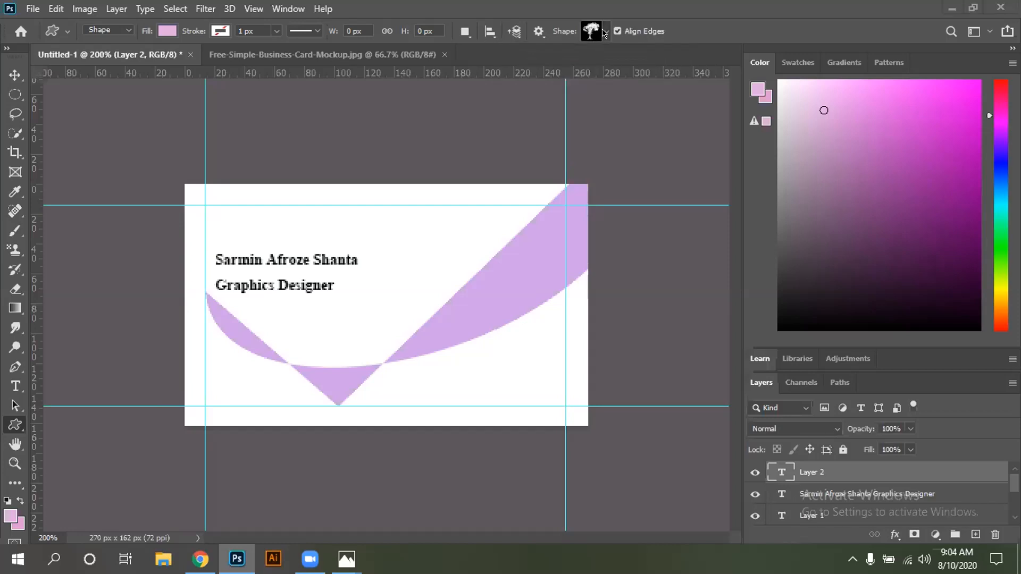
click(593, 31)
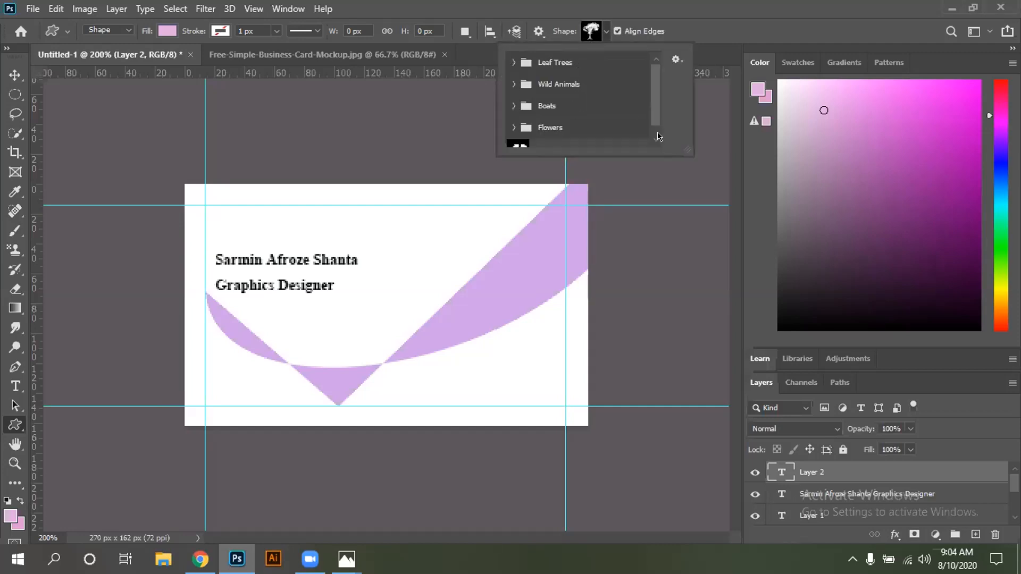
scroll(649, 65, down, 1)
scroll(651, 61, up, 1)
click(629, 33)
scroll(534, 131, down, 1)
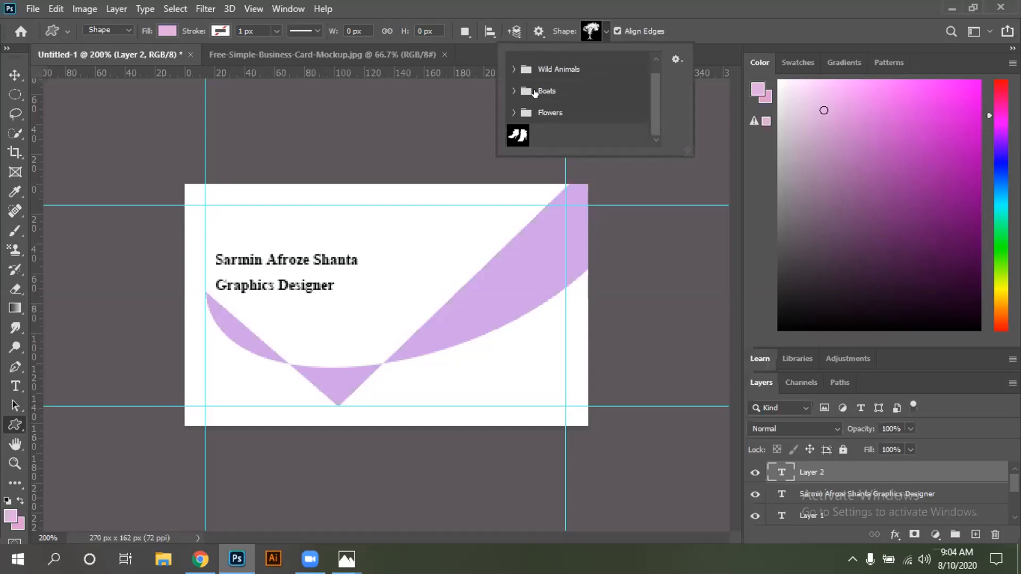
Check the library's display and Wild Animals group options, then pick the footprints shape
click(676, 60)
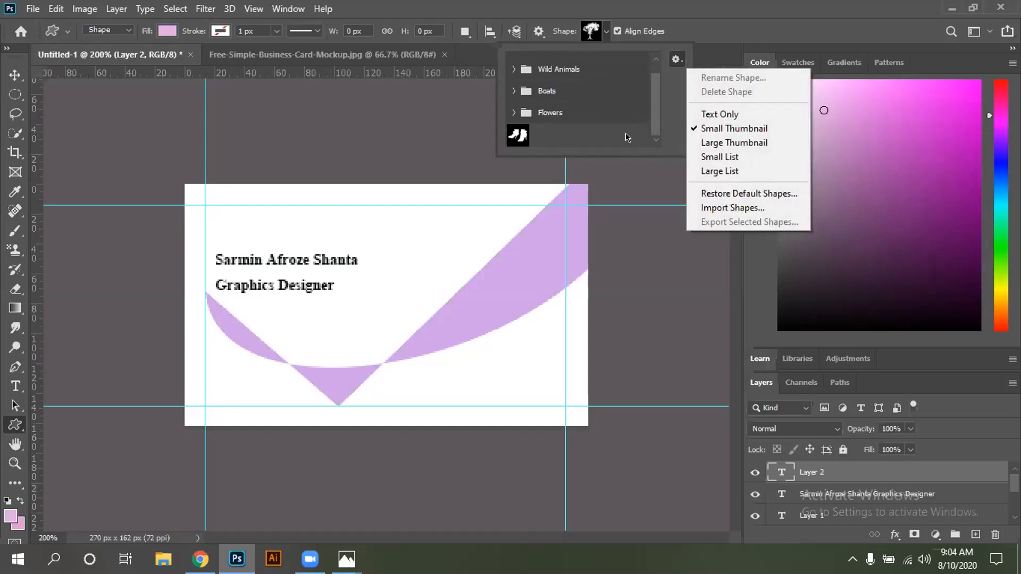
click(638, 104)
scroll(570, 114, up, 1)
scroll(570, 114, up, 1)
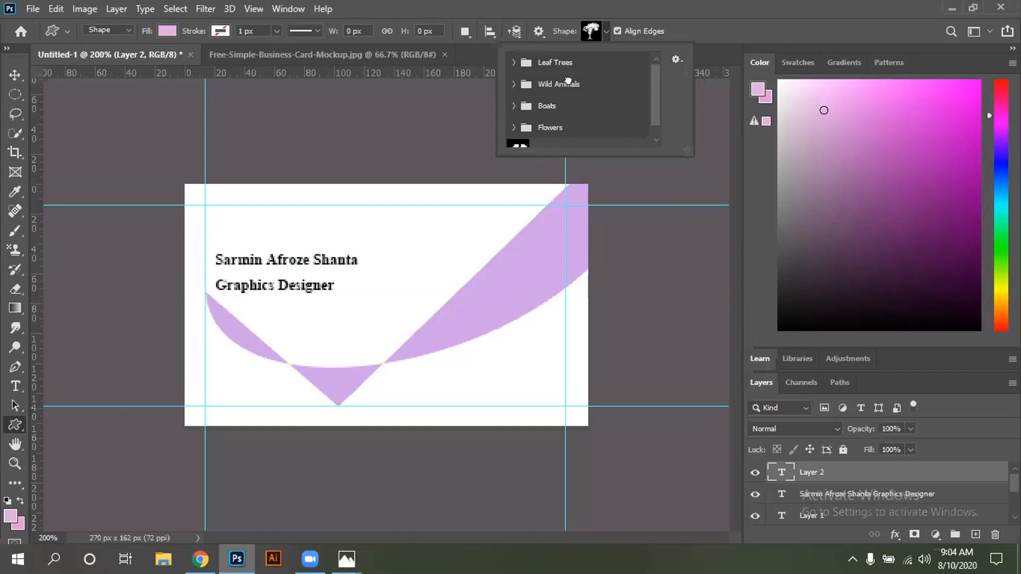
double_click(568, 82)
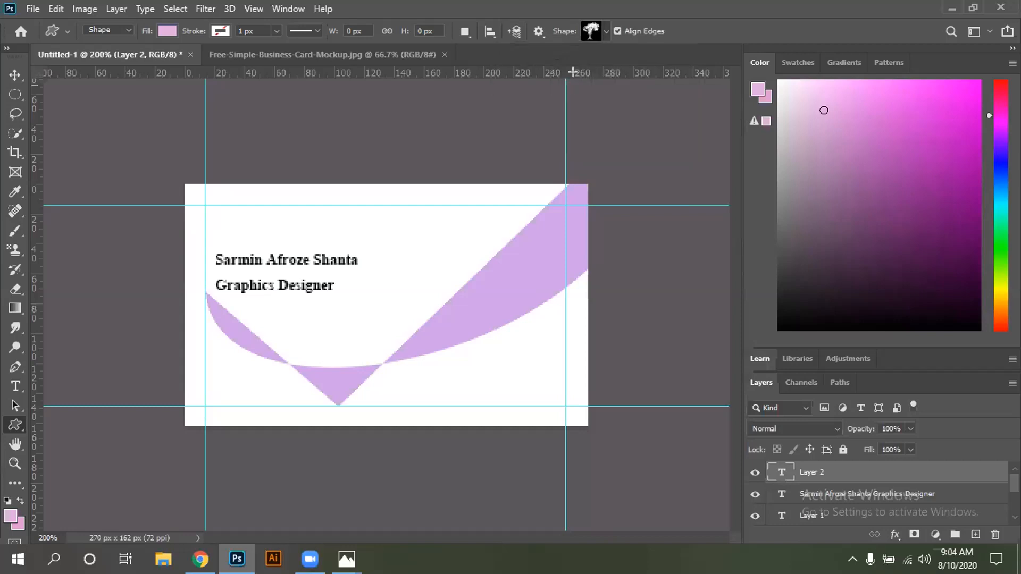
click(605, 32)
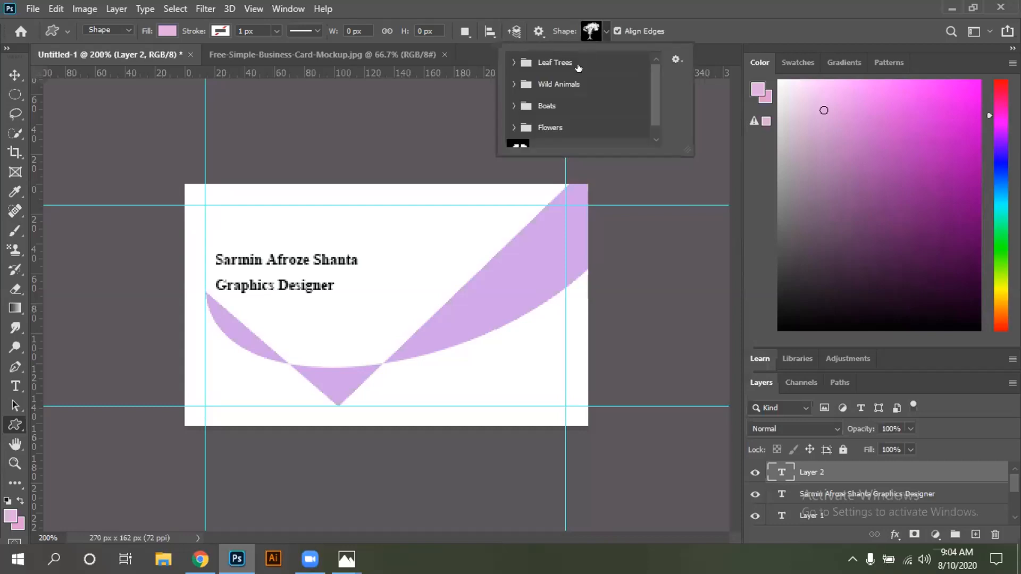
right_click(552, 87)
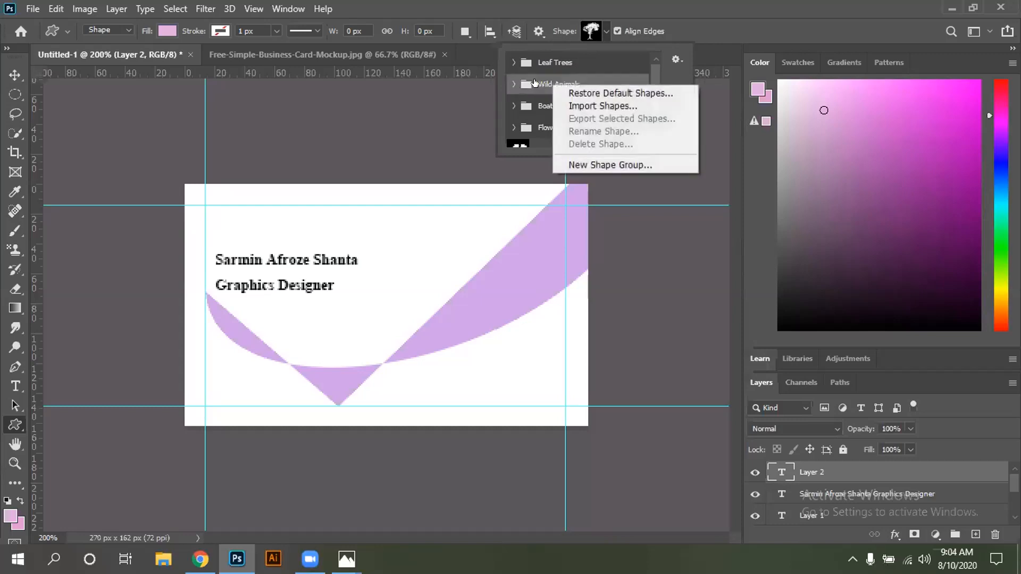
click(525, 98)
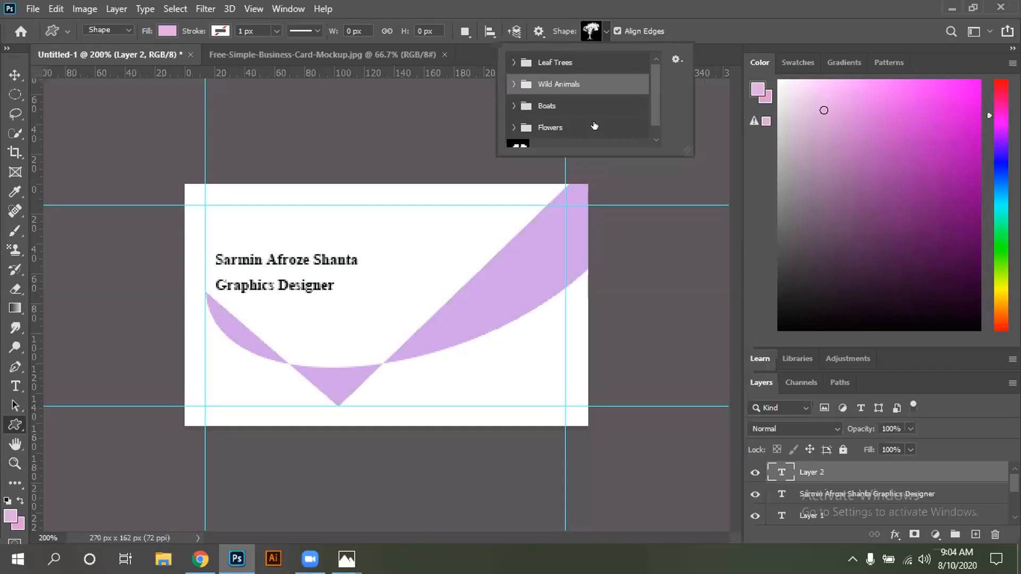
click(654, 141)
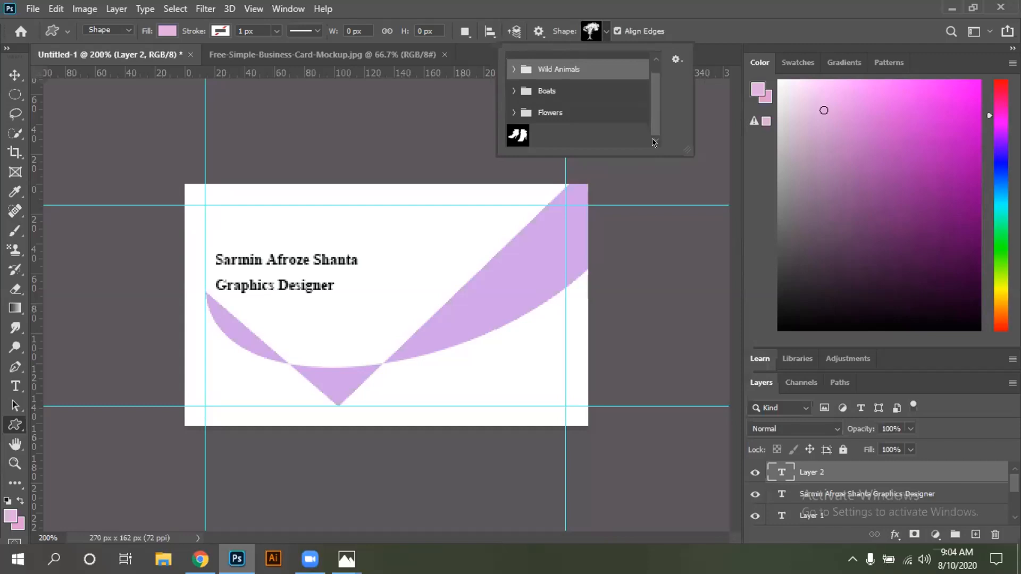
click(521, 136)
click(604, 34)
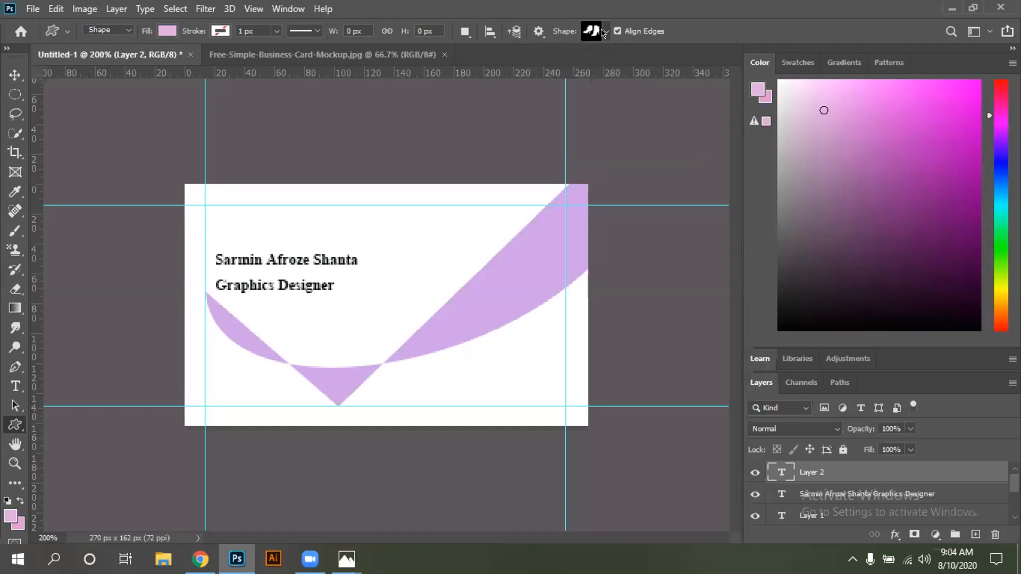
Reopen the shape library and scroll back to the Leaf Trees group
click(603, 33)
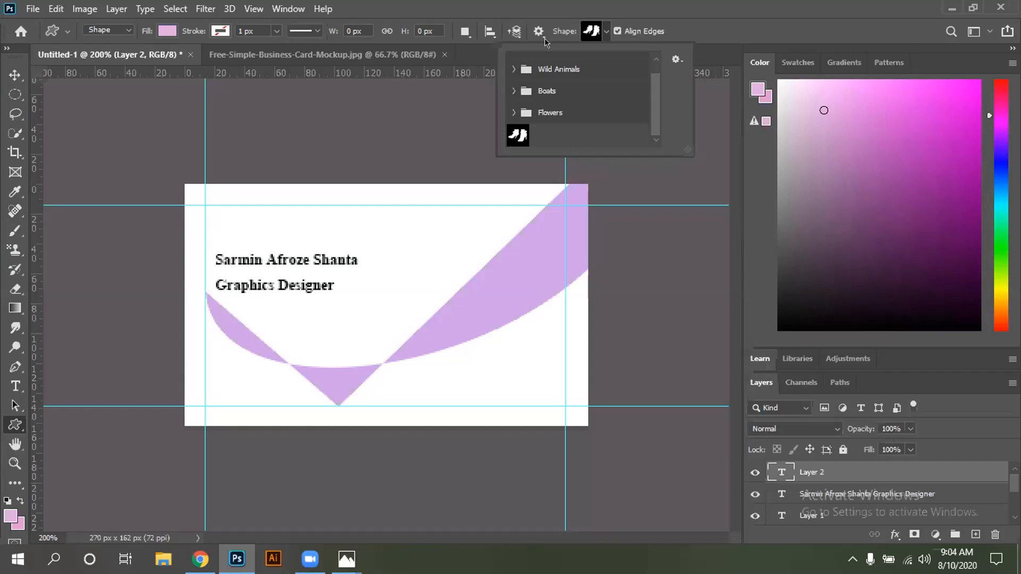
click(653, 62)
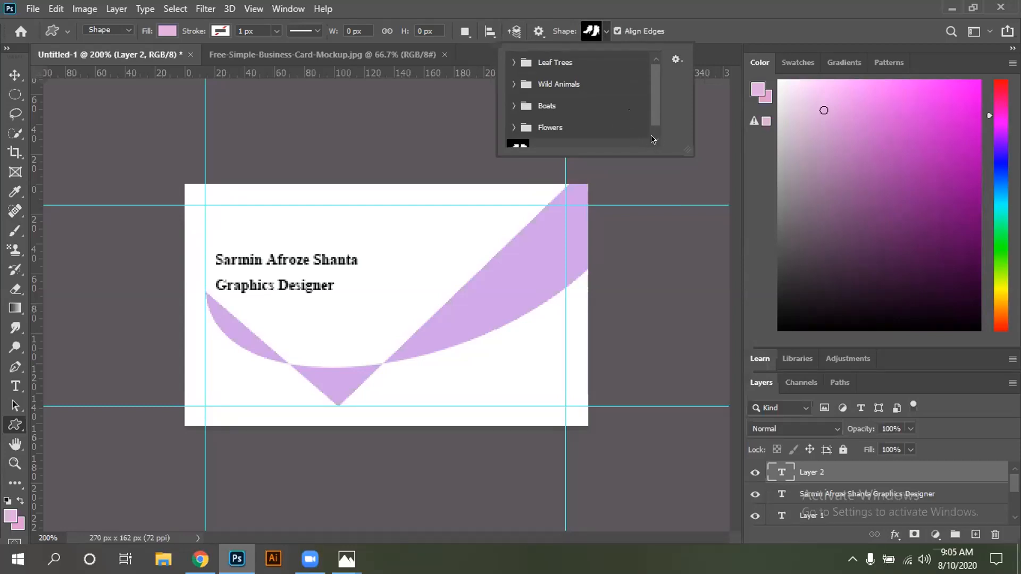
scroll(651, 136, down, 1)
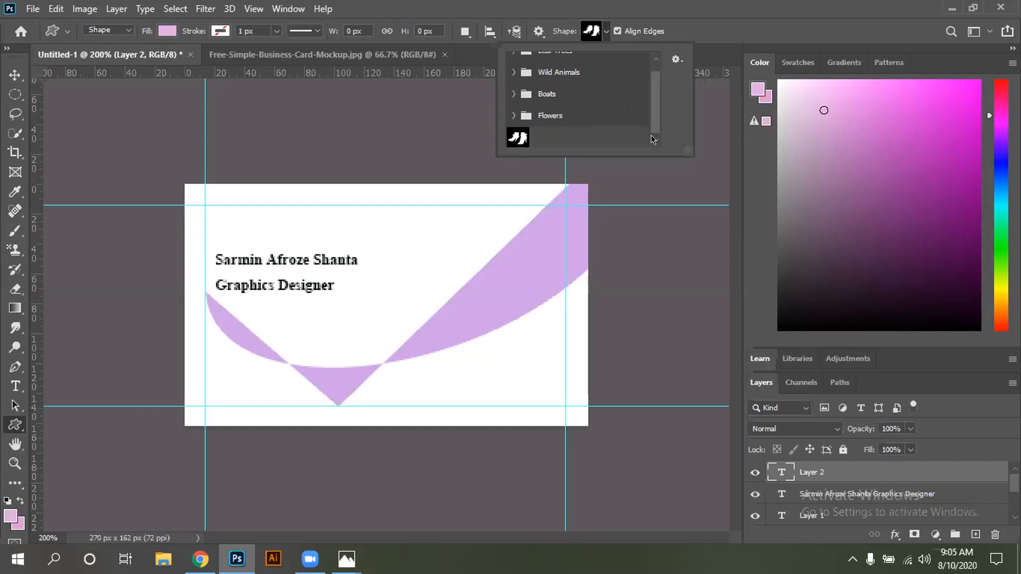
click(545, 91)
key(Escape)
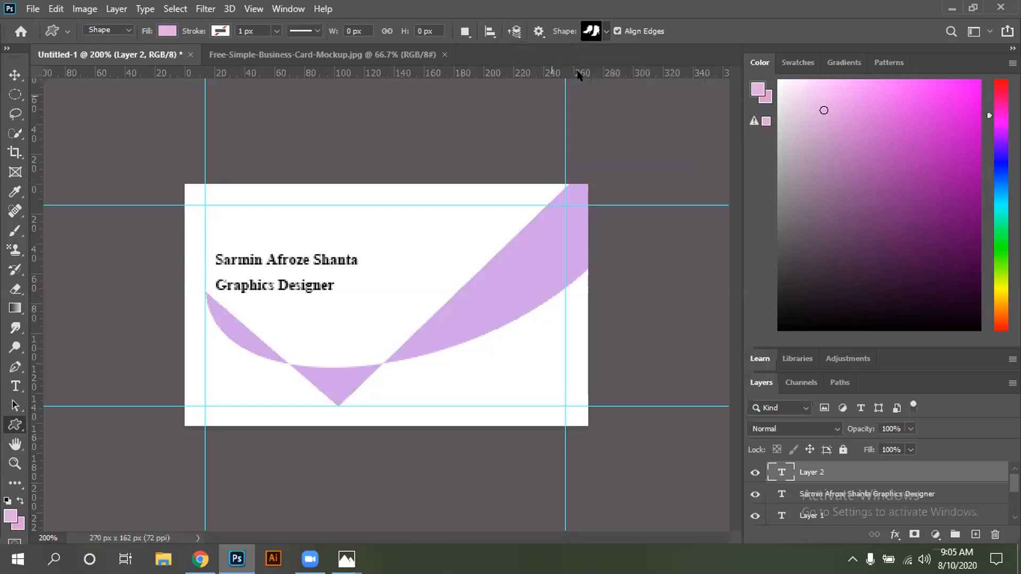
click(604, 32)
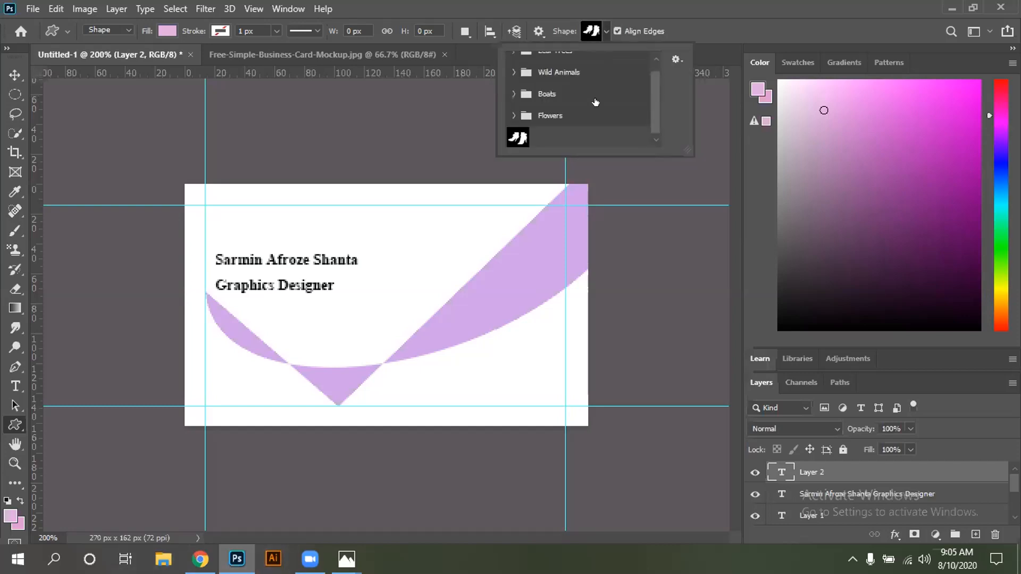
scroll(595, 103, up, 1)
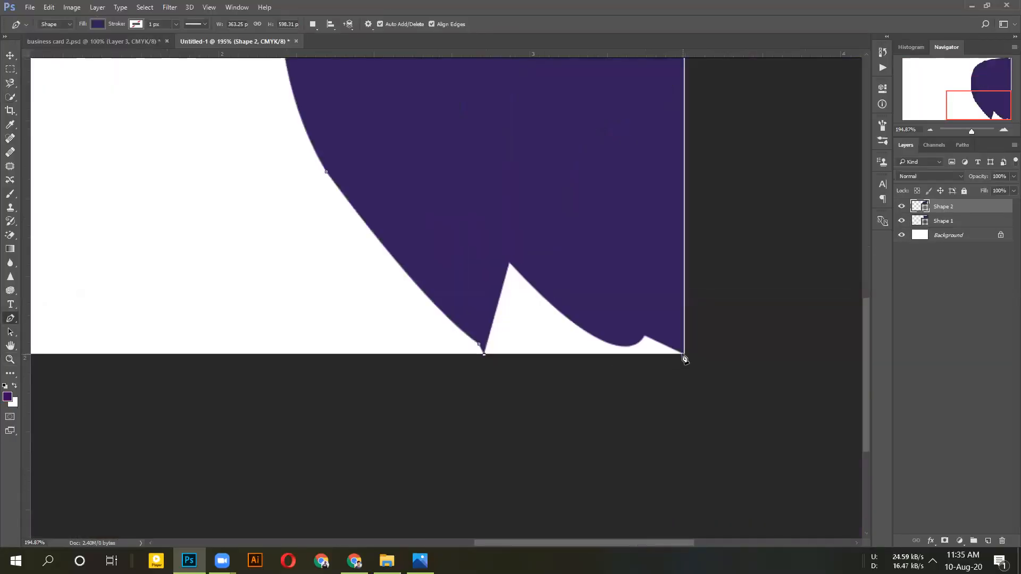
Add the final anchor at the panel's bottom-right corner and shift the foreground colour to red
click(684, 353)
scroll(593, 324, down, 3)
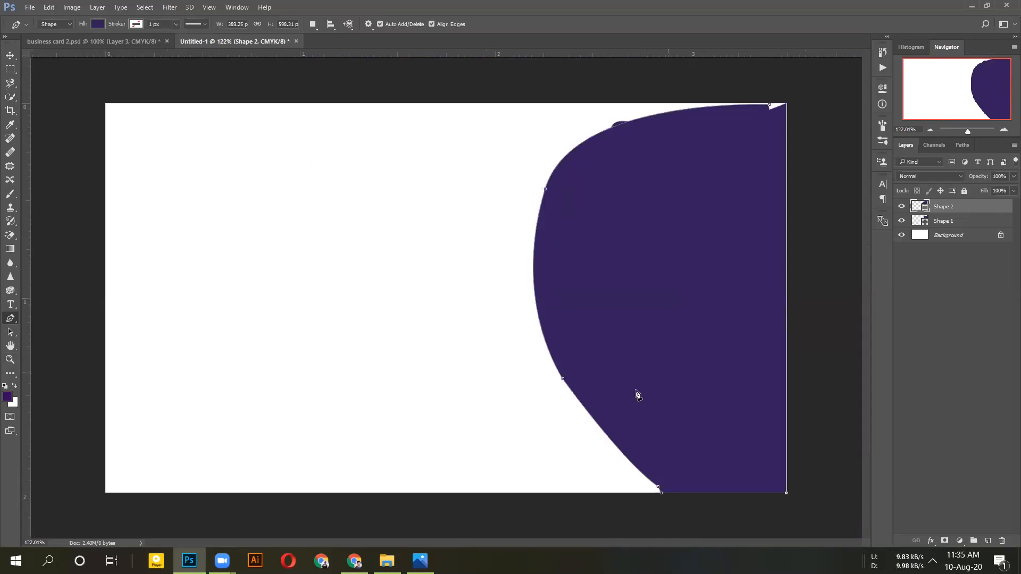
click(8, 396)
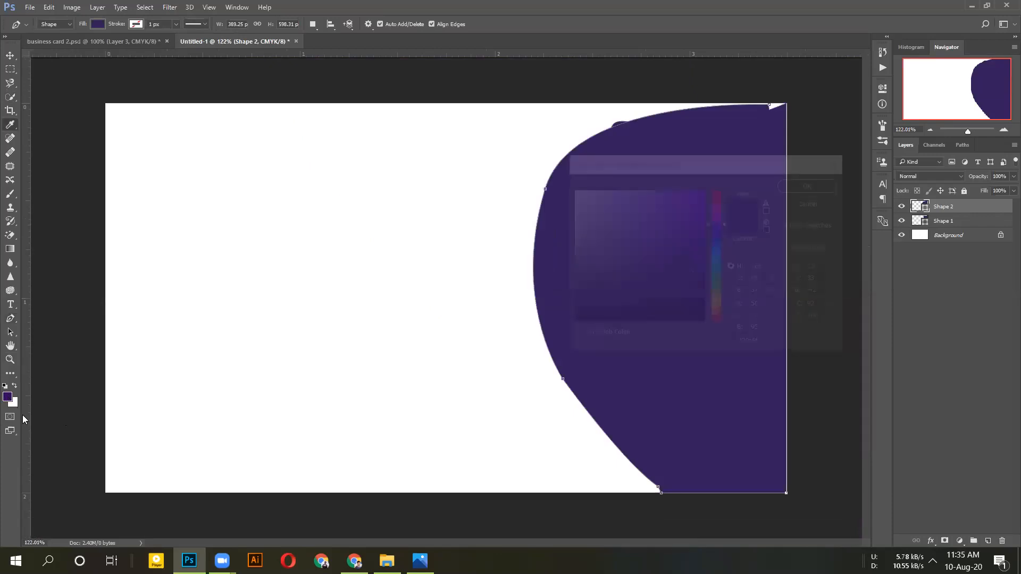
drag(709, 216, 710, 192)
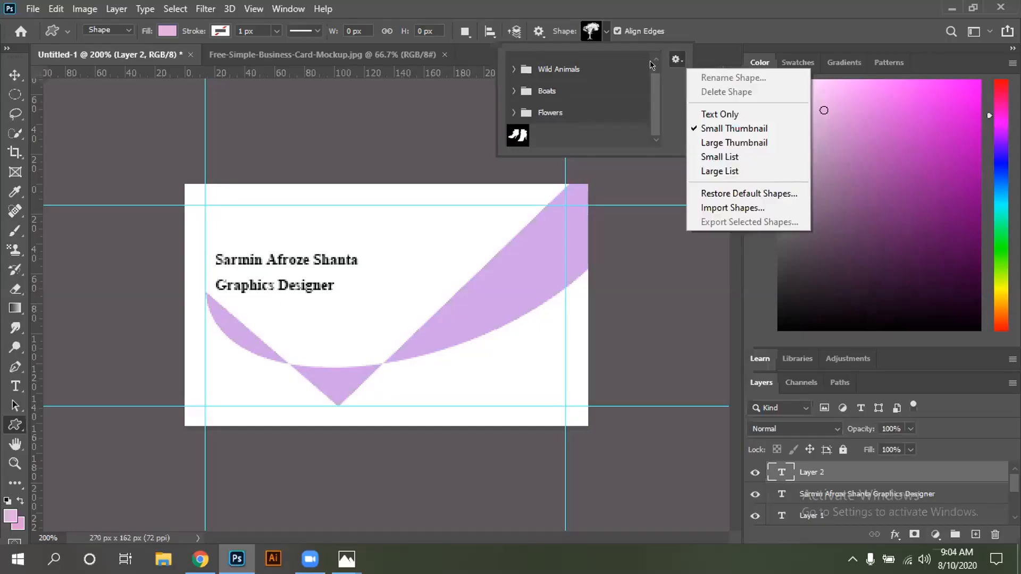
click(468, 120)
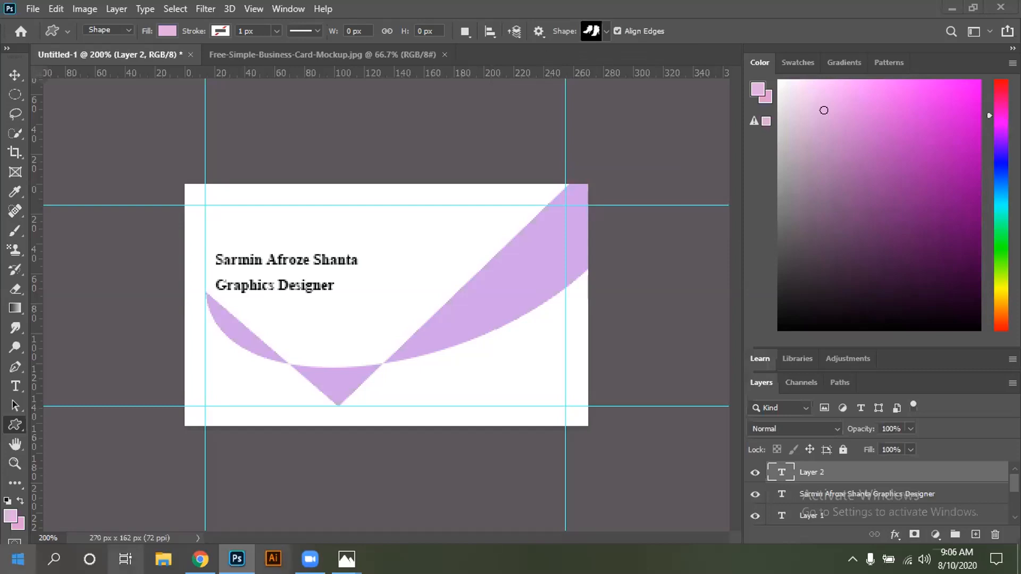
Browse the Leaf Trees shapes, then lower the purple Shape 1's opacity to 76%
click(604, 30)
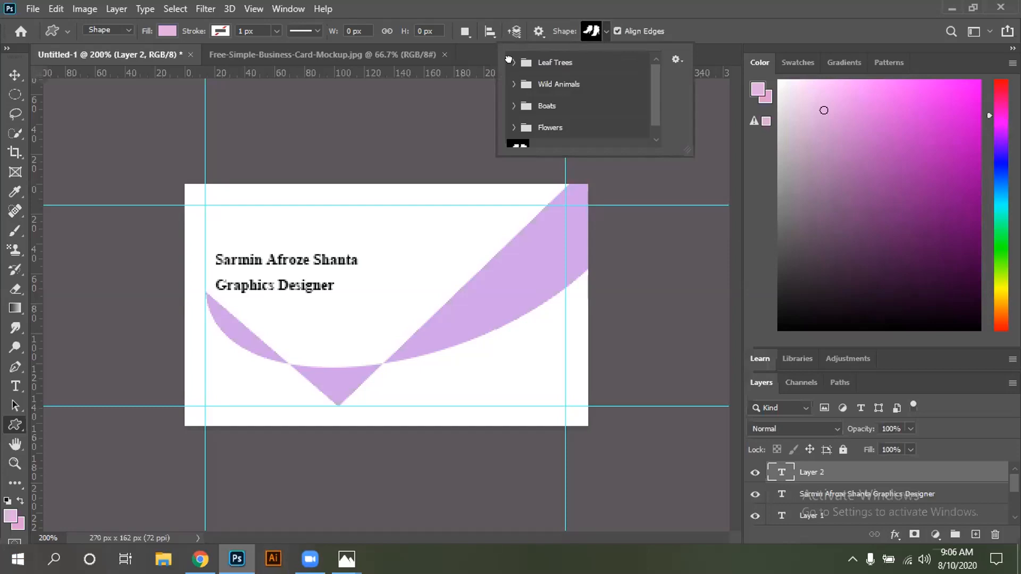
click(511, 62)
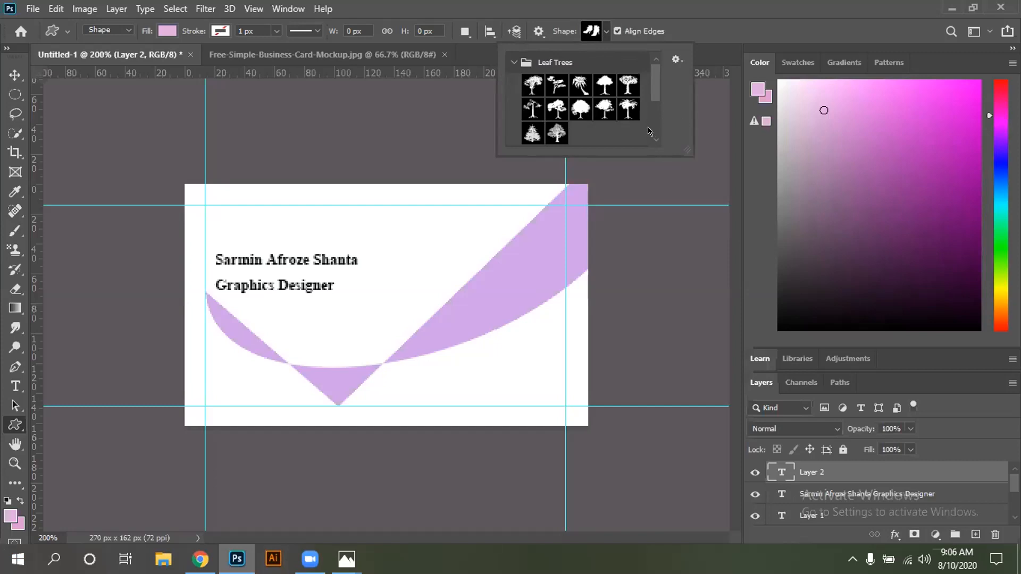
scroll(652, 130, down, 3)
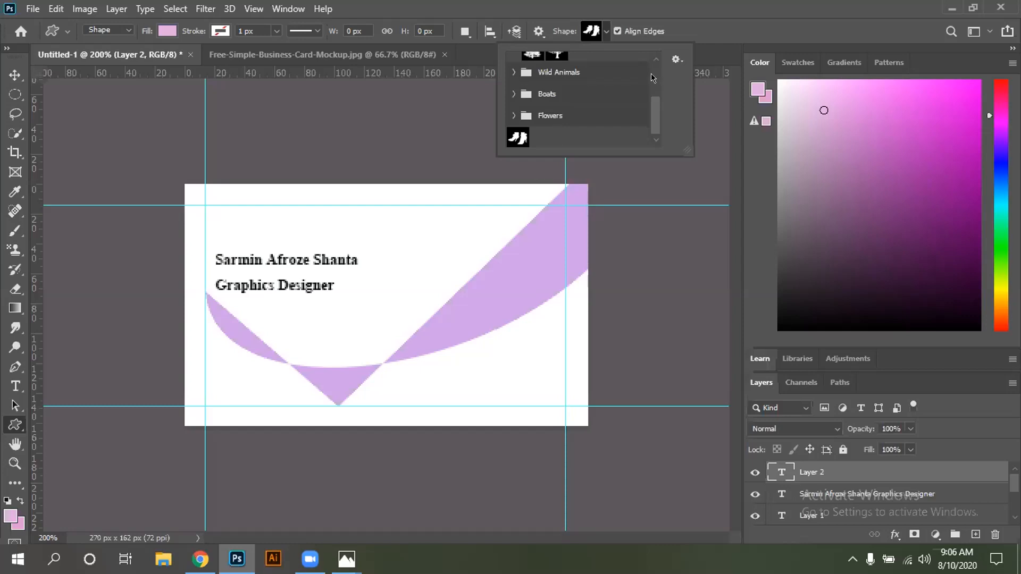
scroll(653, 78, up, 3)
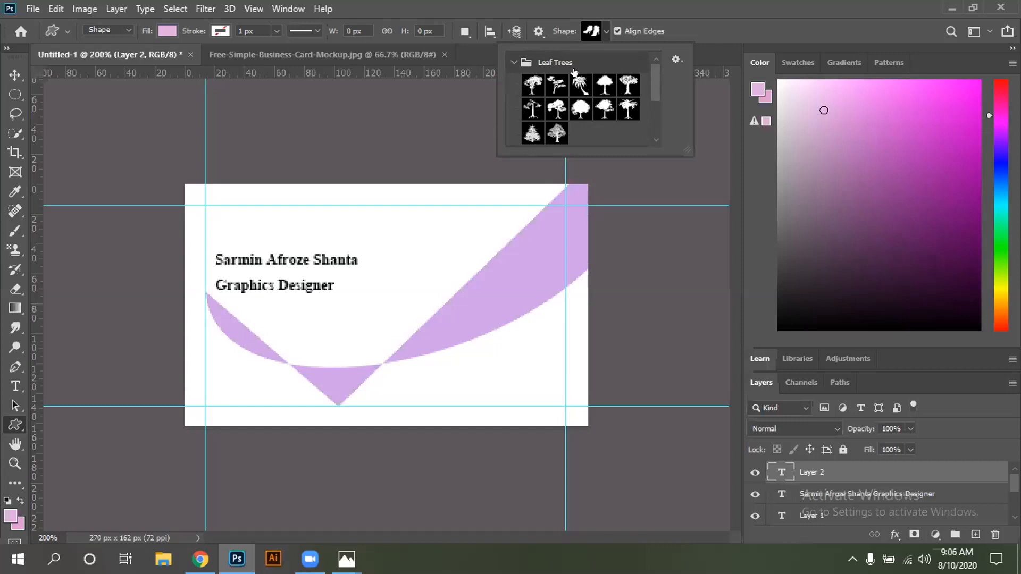
click(510, 59)
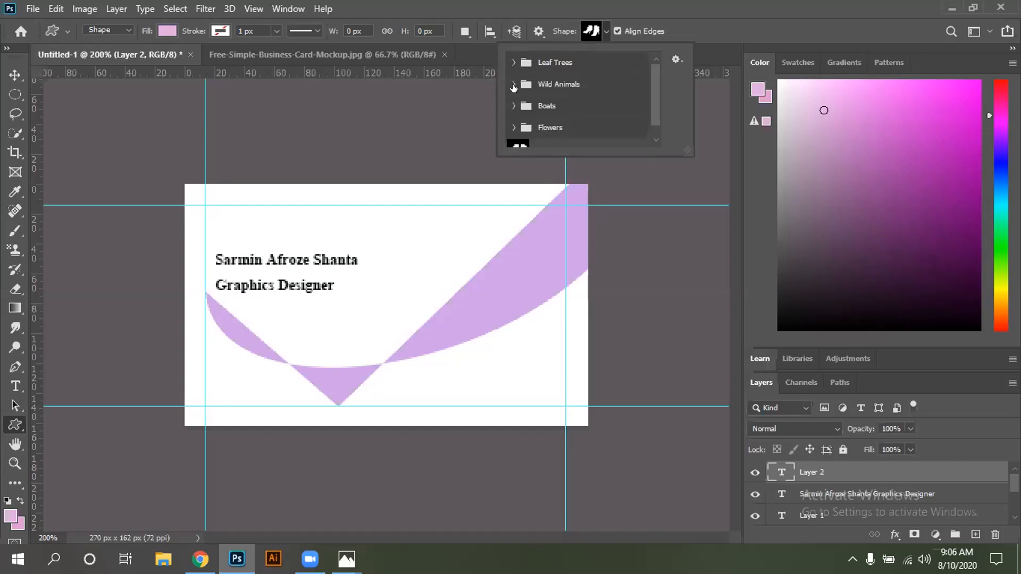
scroll(634, 137, down, 1)
click(481, 107)
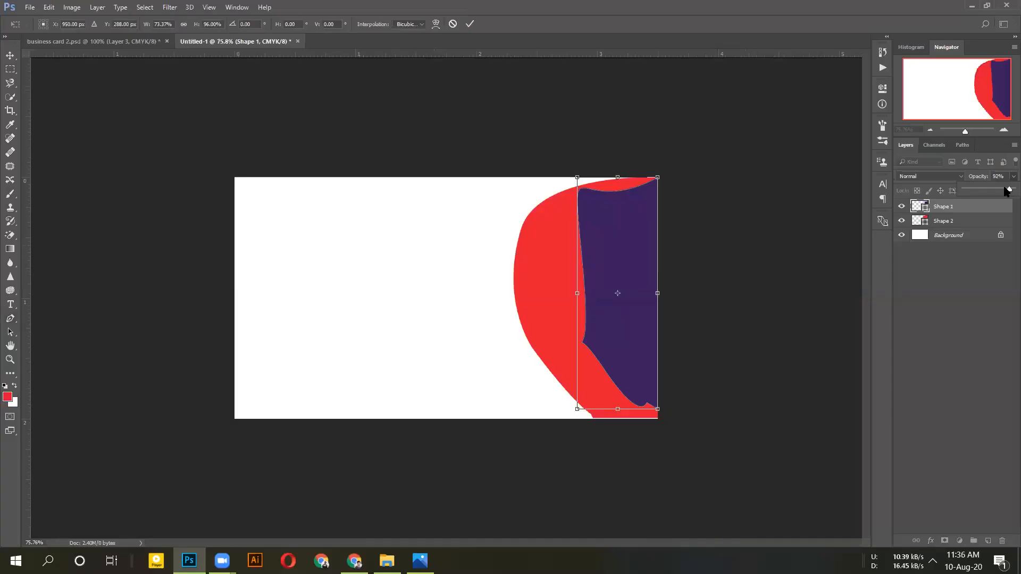
drag(1007, 191, 999, 192)
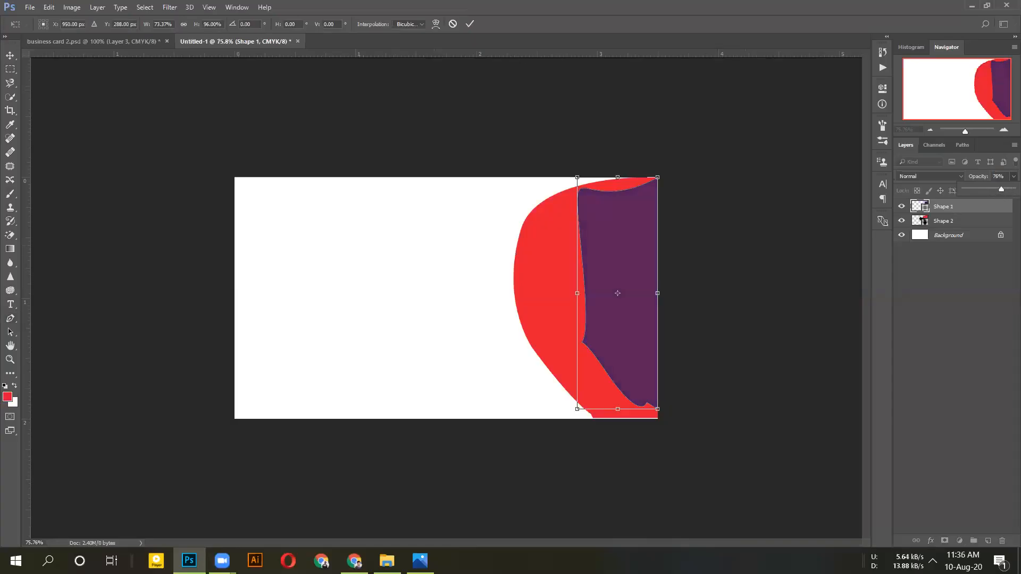
Commit the purple shape's transform, then test the red shape's opacity and restore it to full
click(470, 26)
click(548, 224)
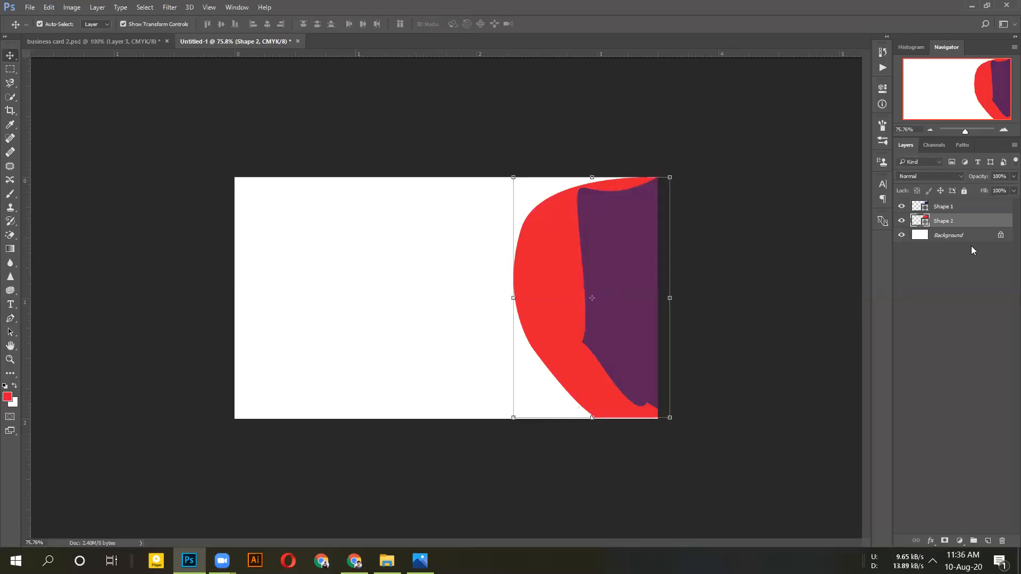
click(1005, 177)
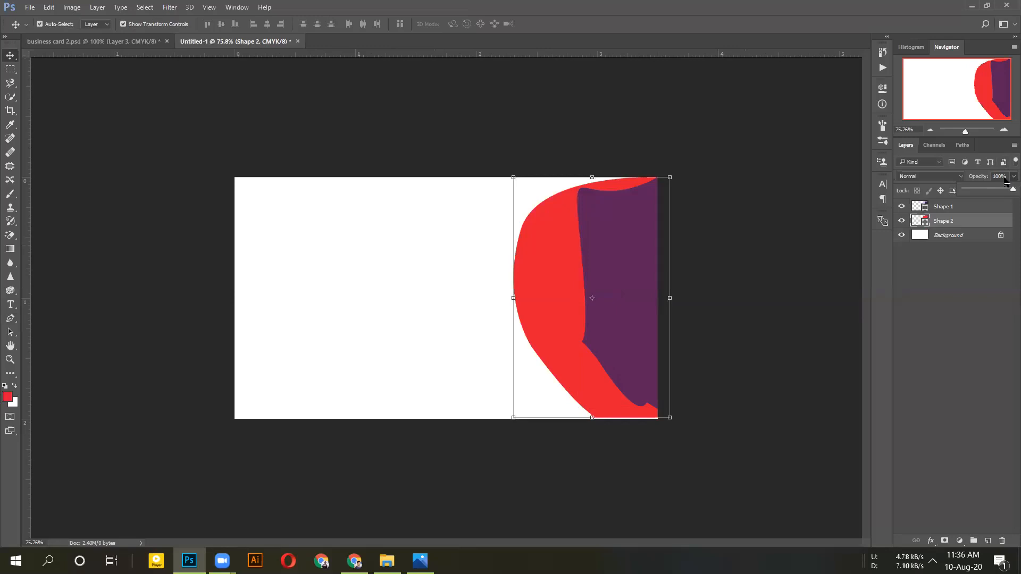
drag(1011, 190, 1005, 190)
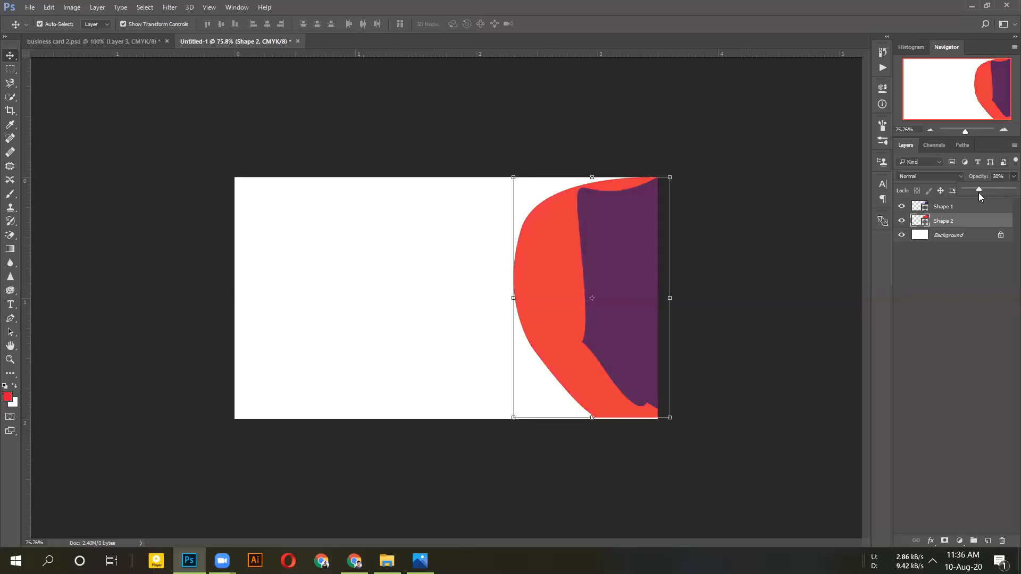
drag(992, 194, 1006, 196)
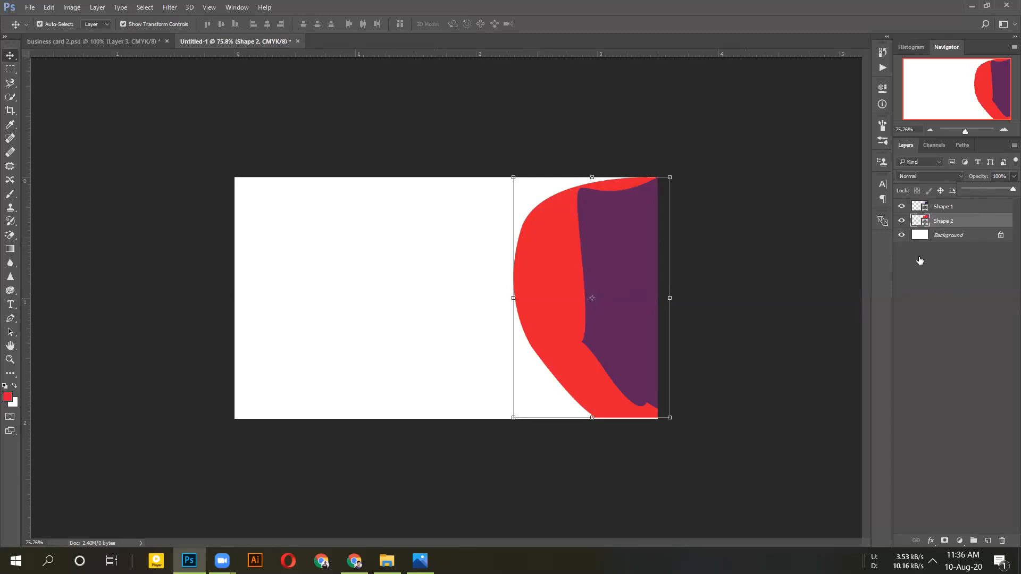
Delete the red and purple shape layers and add a new empty layer
drag(937, 224, 1002, 541)
drag(942, 206, 1006, 539)
key(ctrl+shift+alt+n)
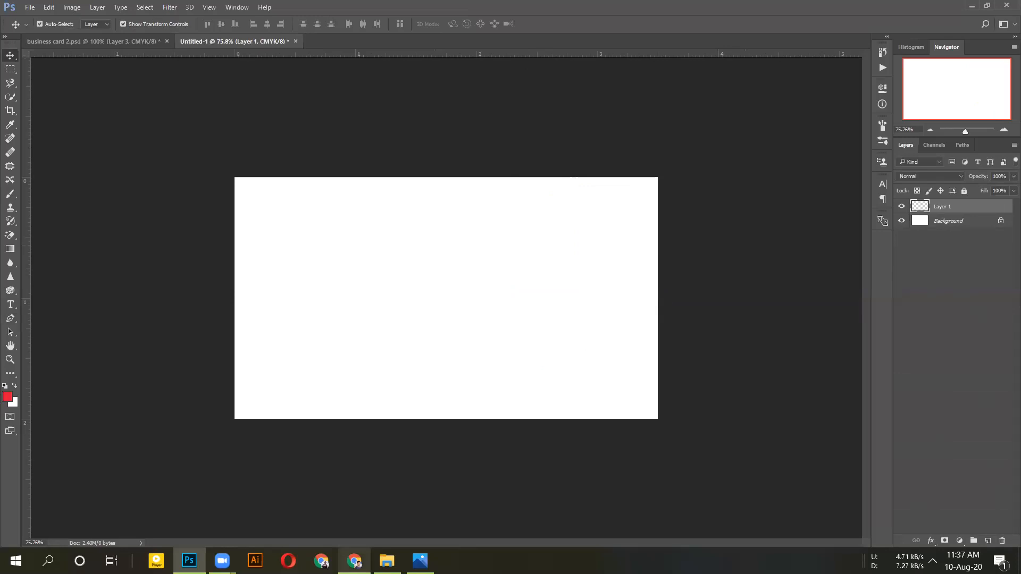
Save the blue-and-white business card image from Google Images into E:\Graphics\HW
key(alt+Tab)
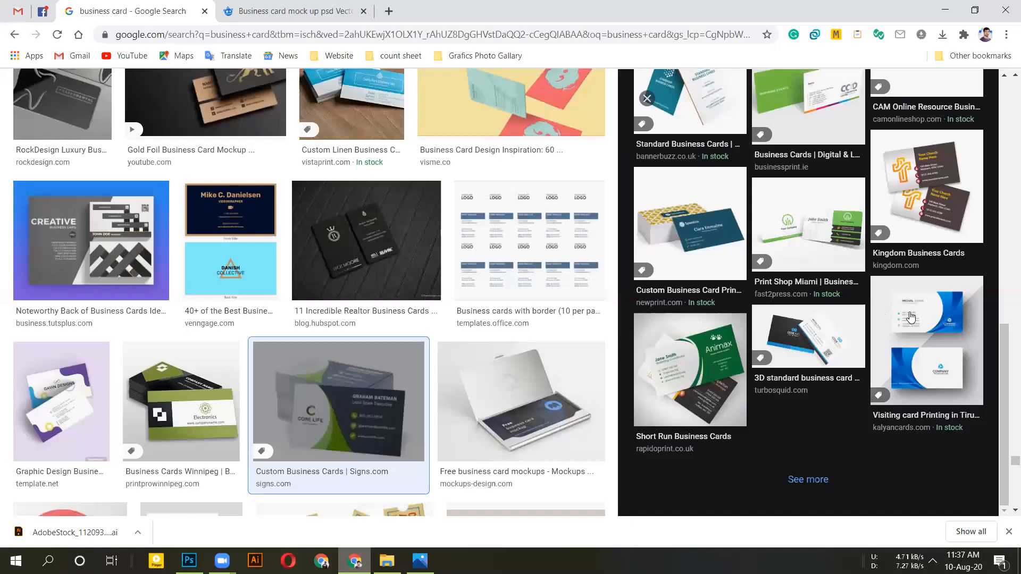
click(932, 333)
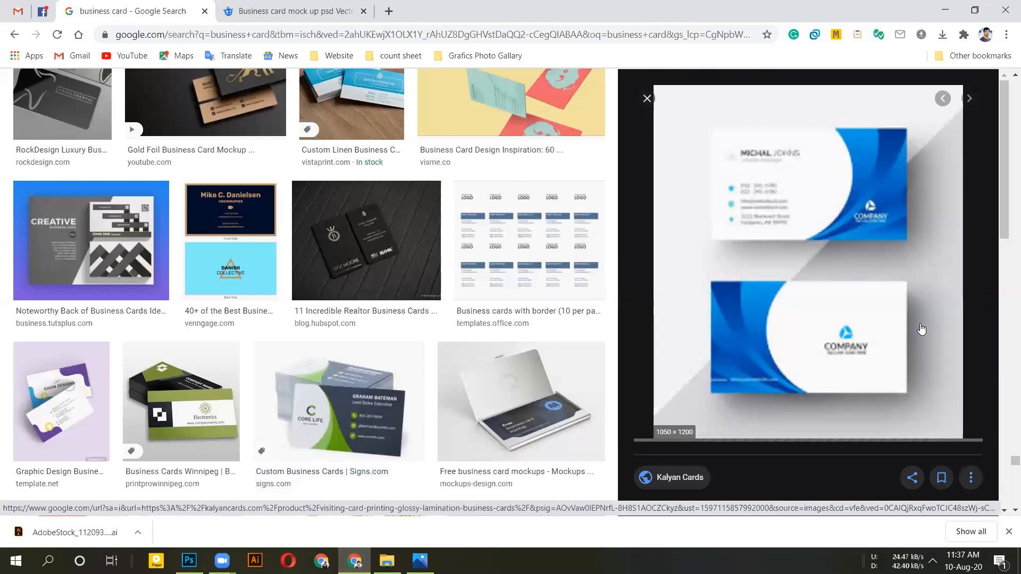
right_click(842, 183)
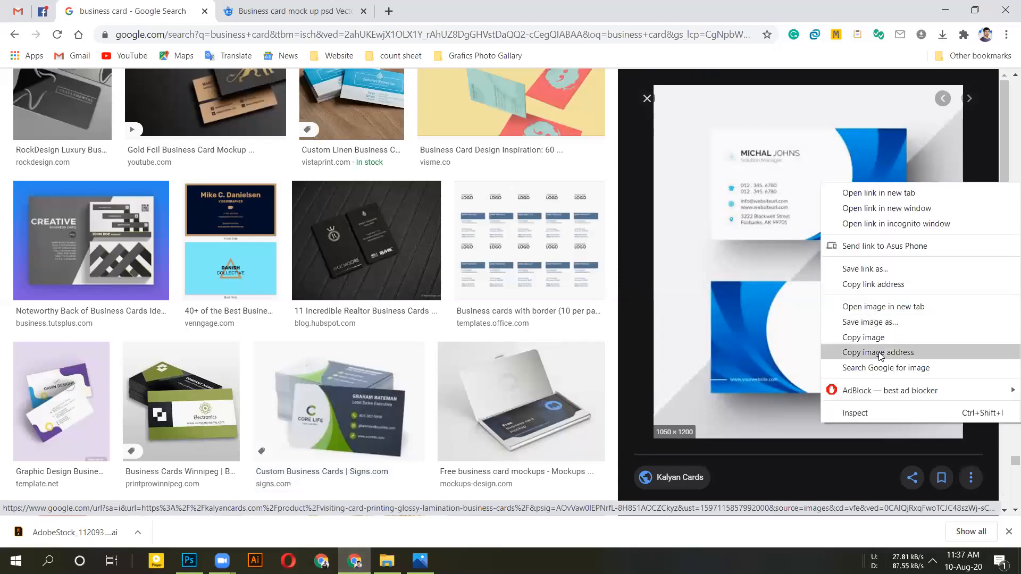
click(759, 319)
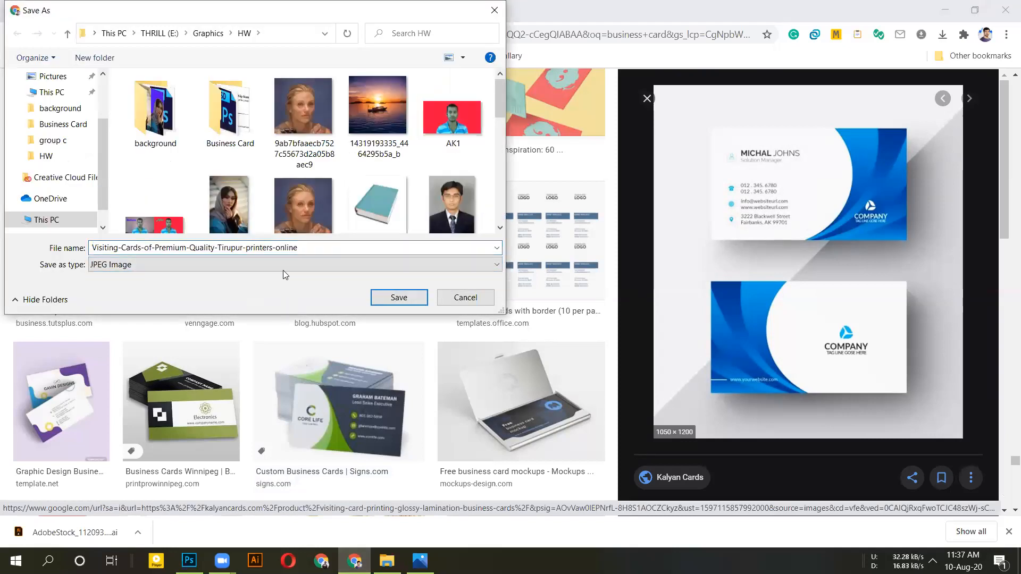
click(283, 270)
click(285, 287)
click(396, 297)
click(189, 560)
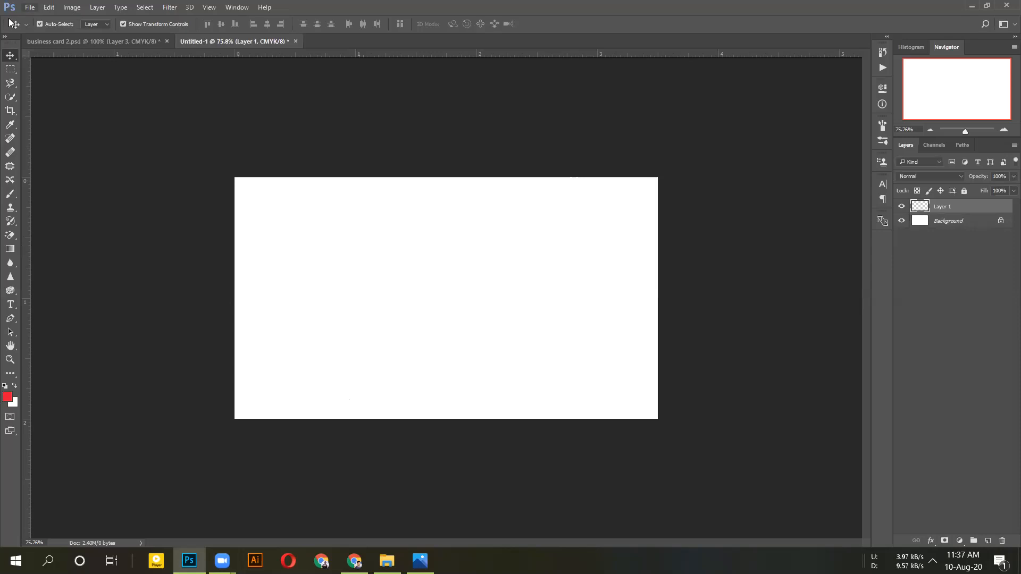
In the Open dialog, navigate from Graphics through Downloads into the HW folder
click(30, 7)
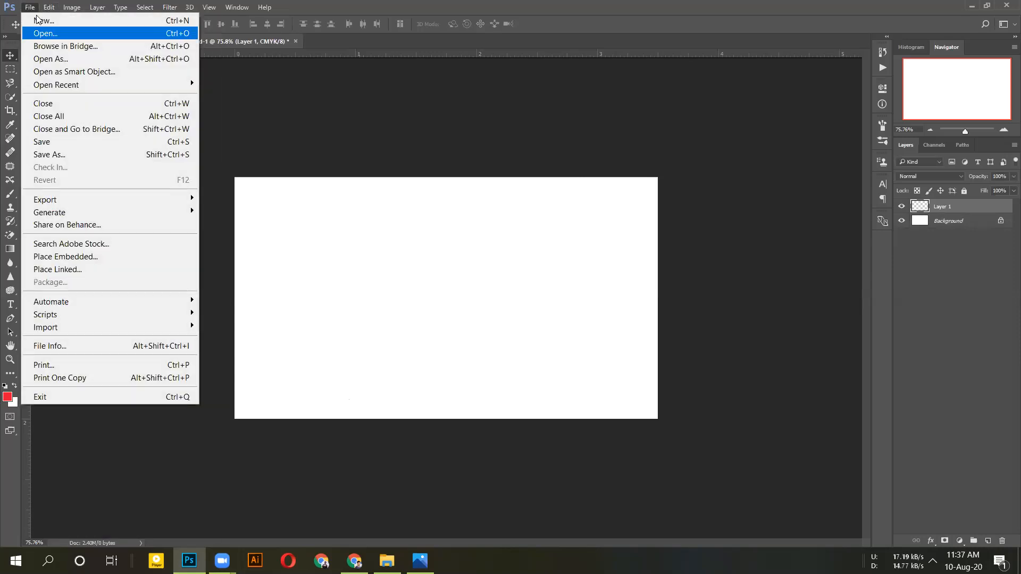
click(48, 32)
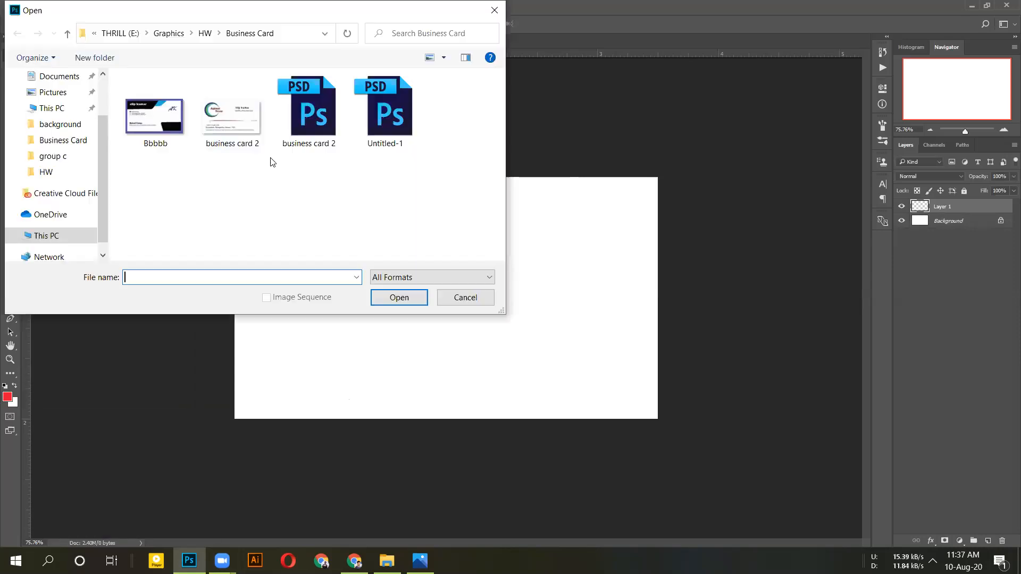
click(166, 35)
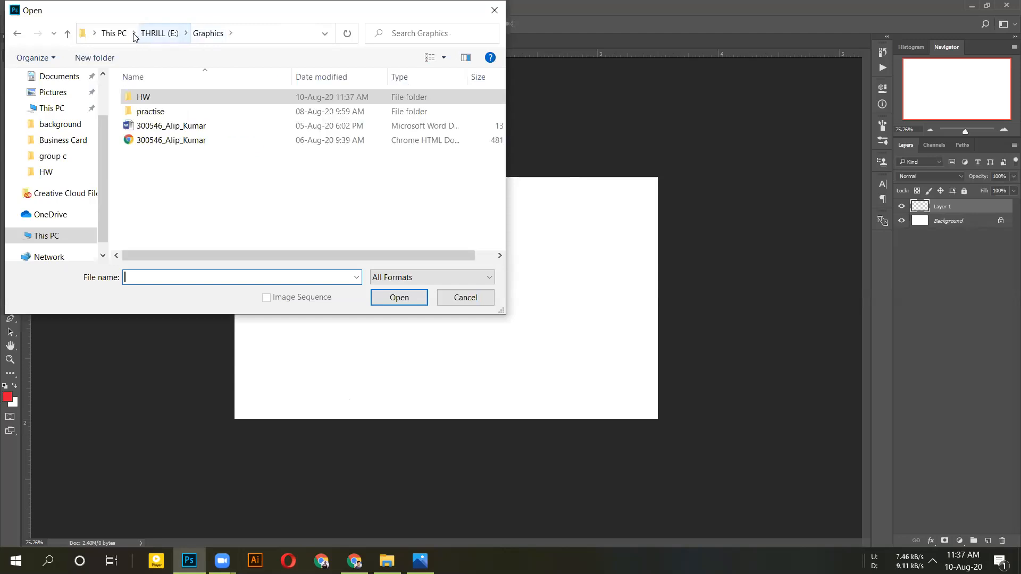
scroll(75, 155, up, 2)
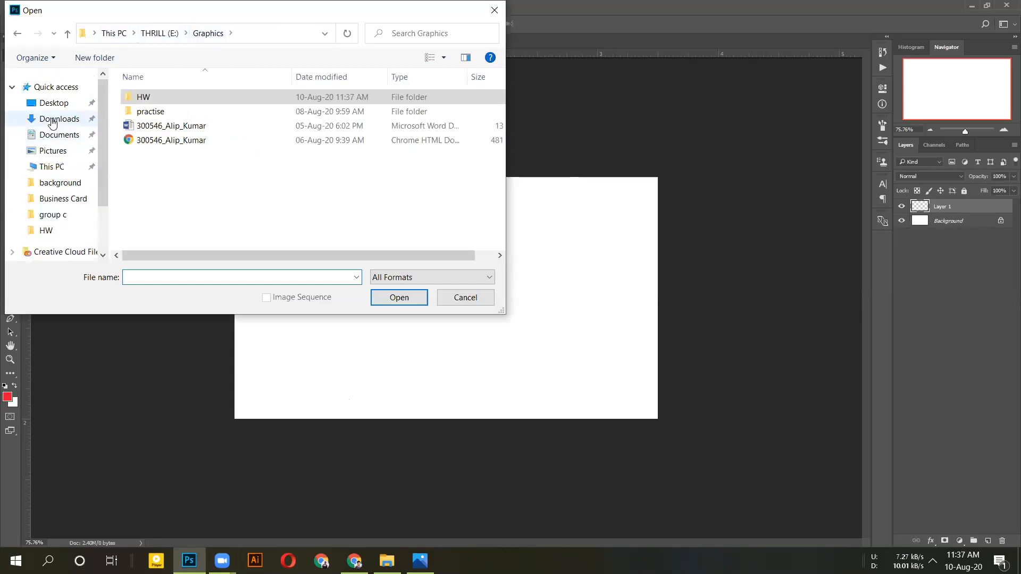
click(51, 121)
scroll(250, 161, down, 1)
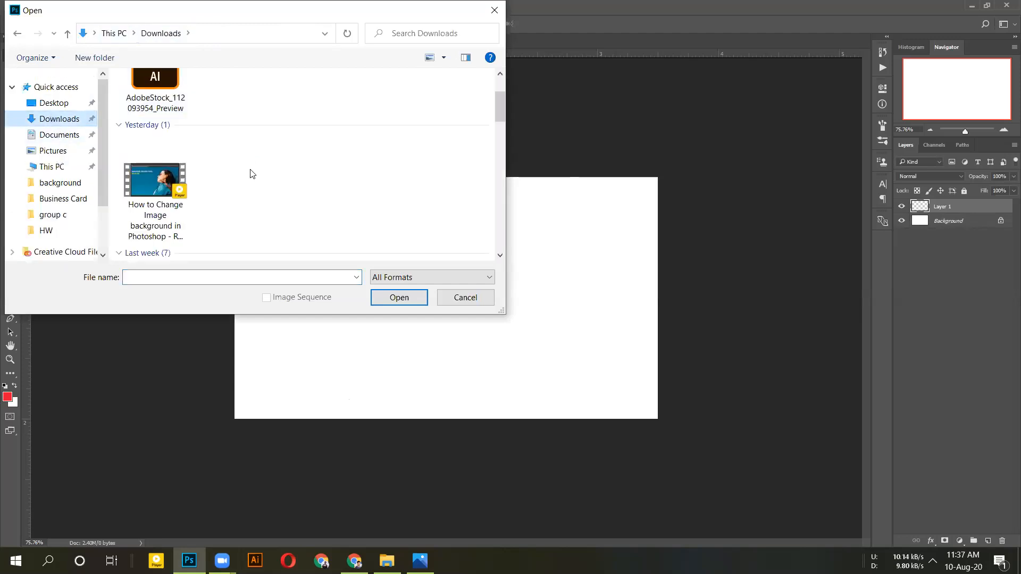
scroll(250, 169, down, 3)
scroll(250, 169, up, 4)
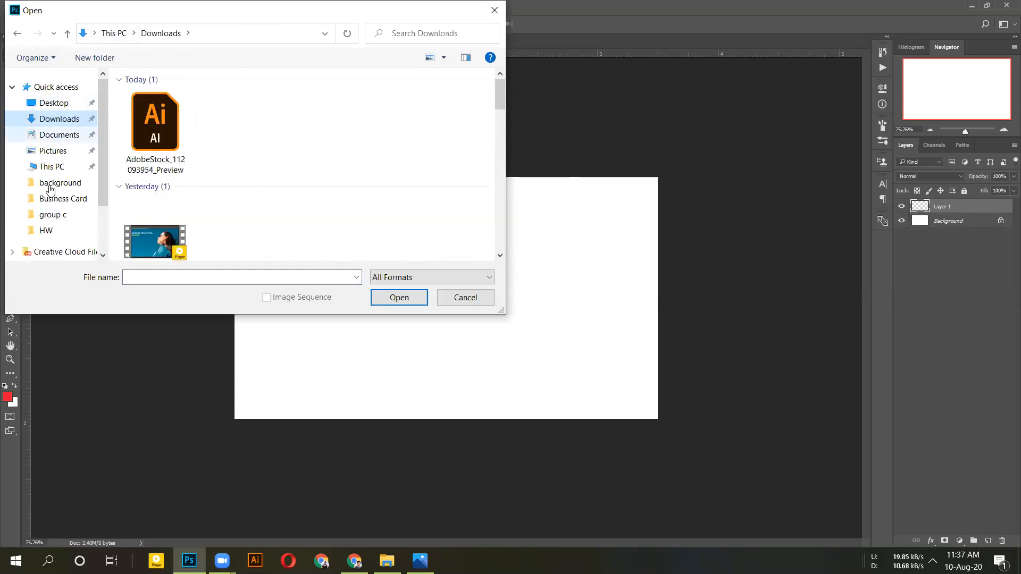
click(53, 229)
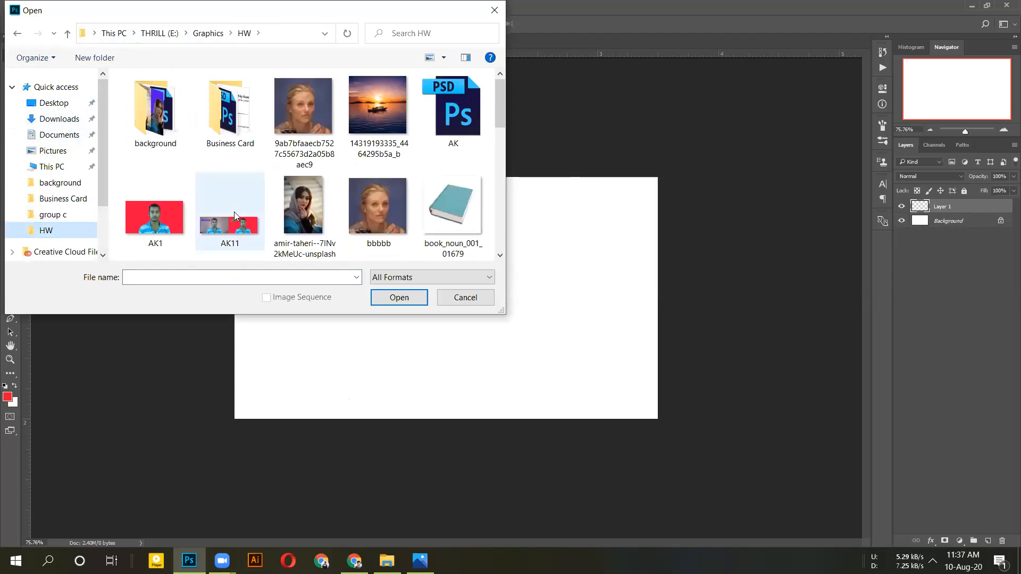
scroll(238, 221, down, 2)
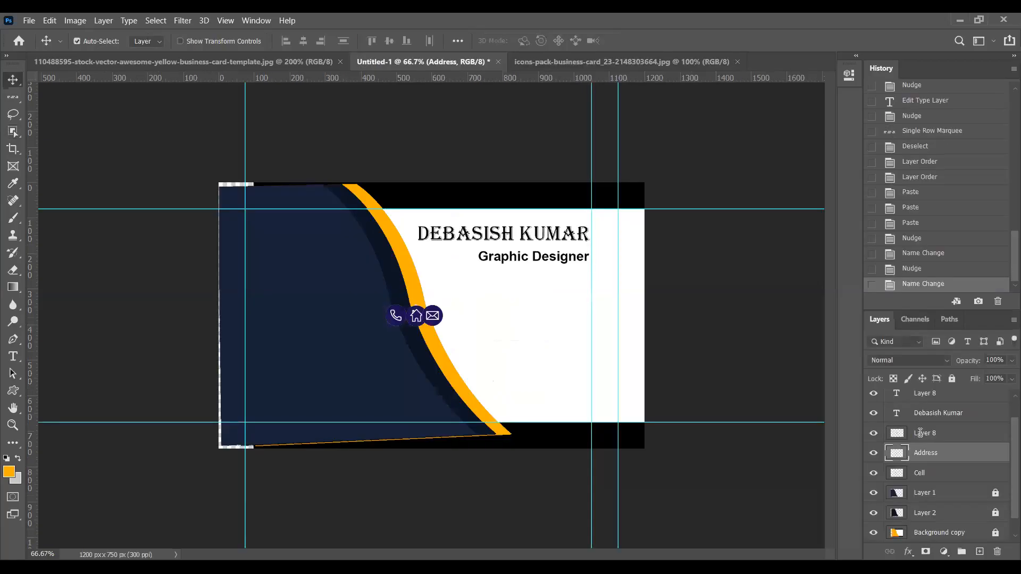
Rename Layer 8 to 'Mail' and move the envelope icon onto the navy panel
double_click(921, 433)
text(Mail)
key(Return)
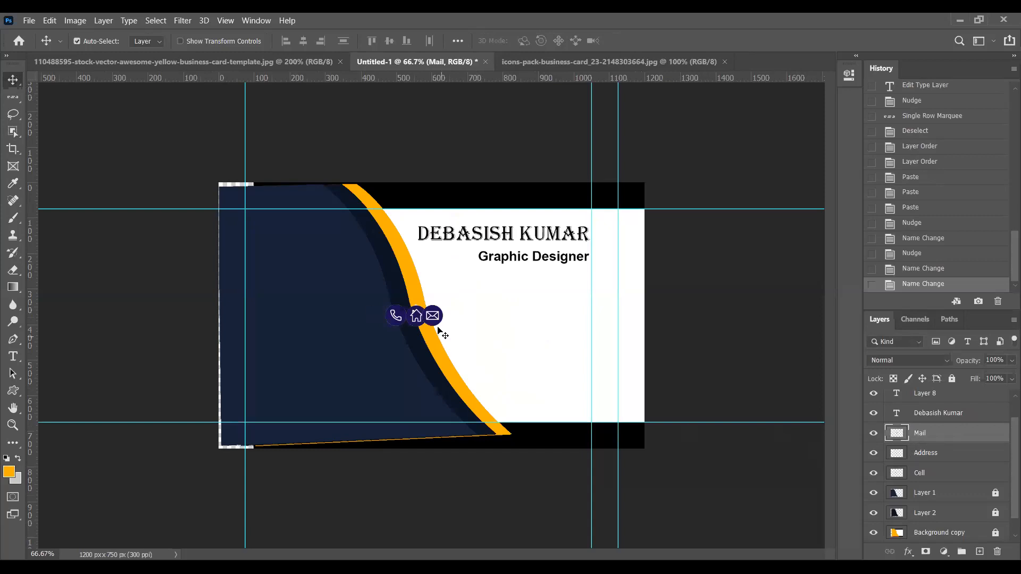
drag(439, 332, 310, 349)
In the icons pack document, add a new layer and fill the selected mail circle orange
click(527, 63)
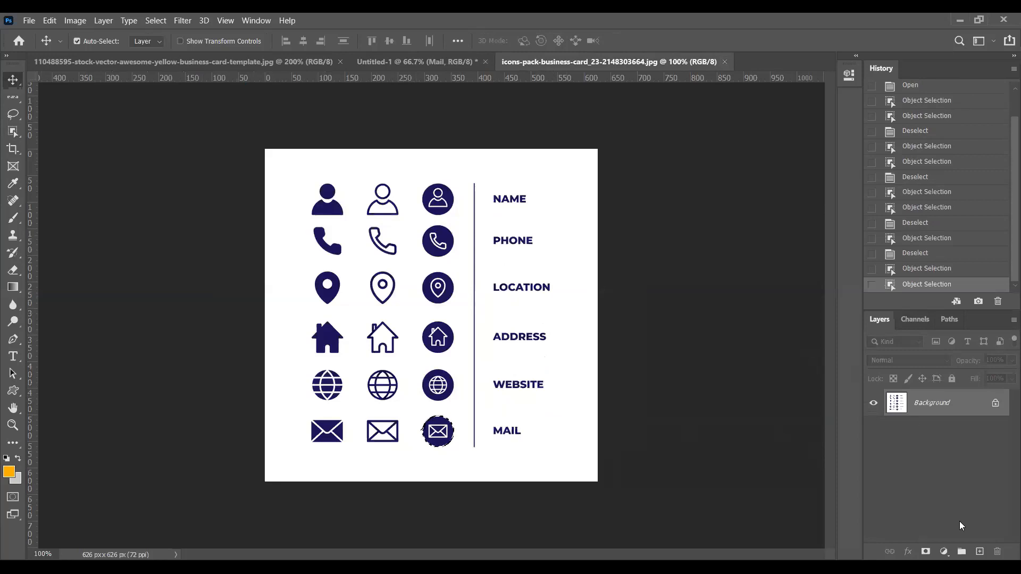
click(978, 552)
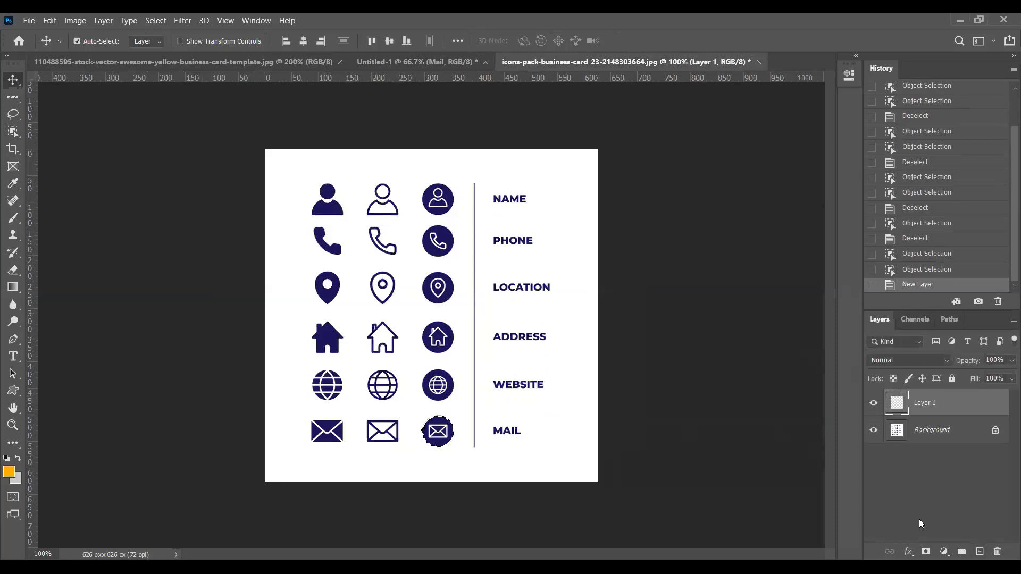
click(361, 66)
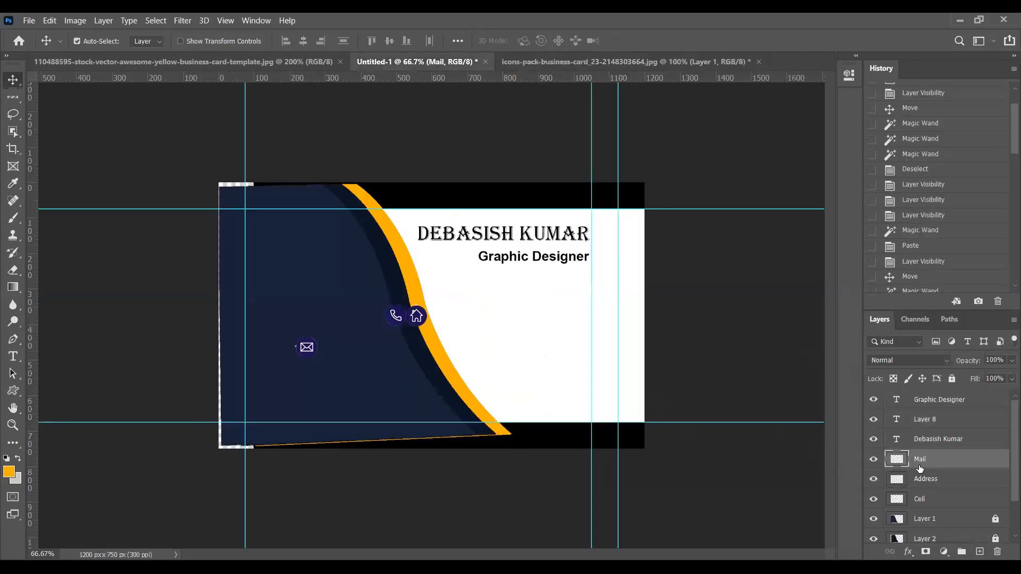
click(634, 63)
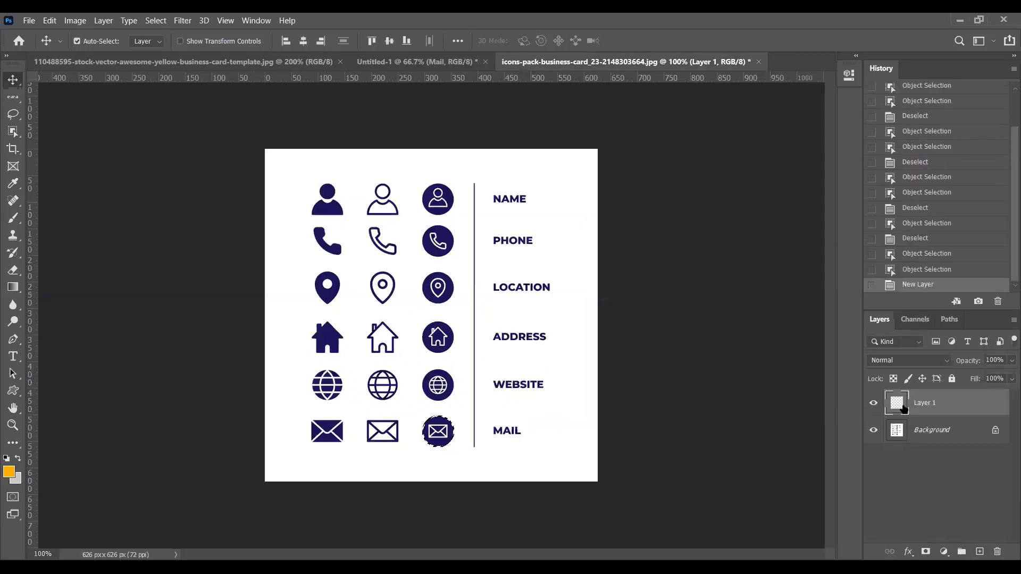
key(alt+BackSpace)
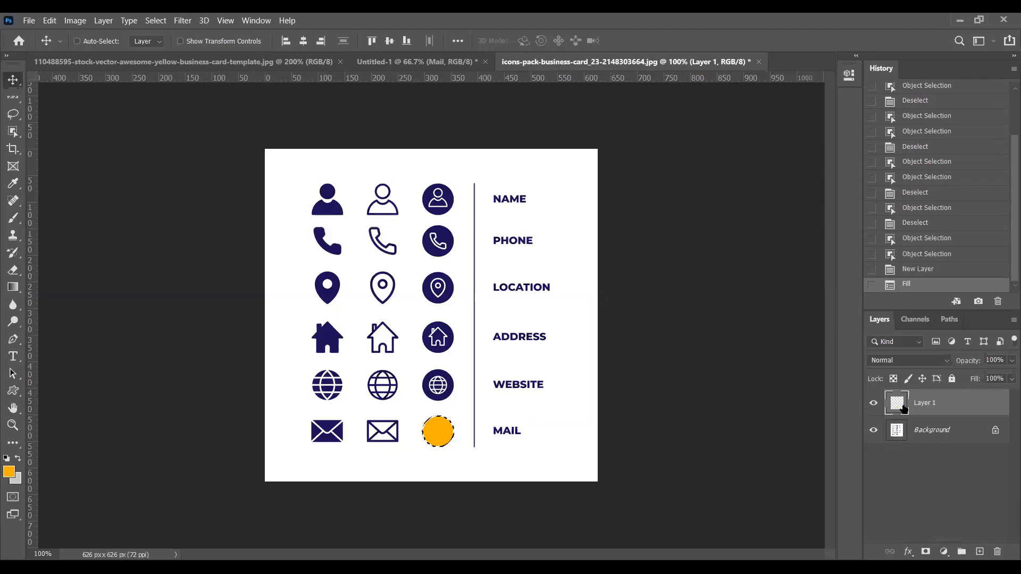
Hide the icon sheet background, fill the deselected new layer light grey, and pick a darker background colour
click(873, 430)
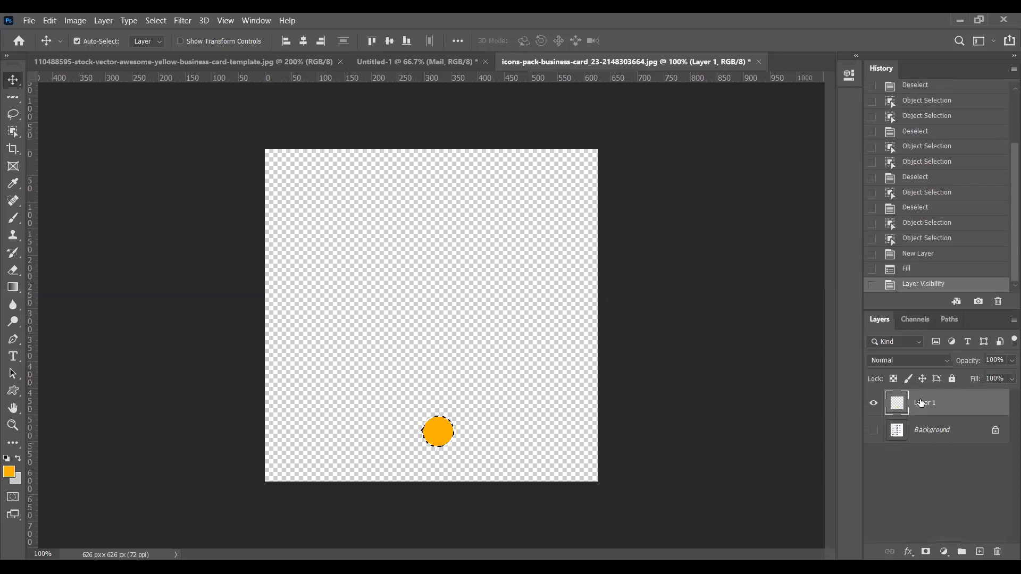
key(ctrl+d)
key(ctrl+BackSpace)
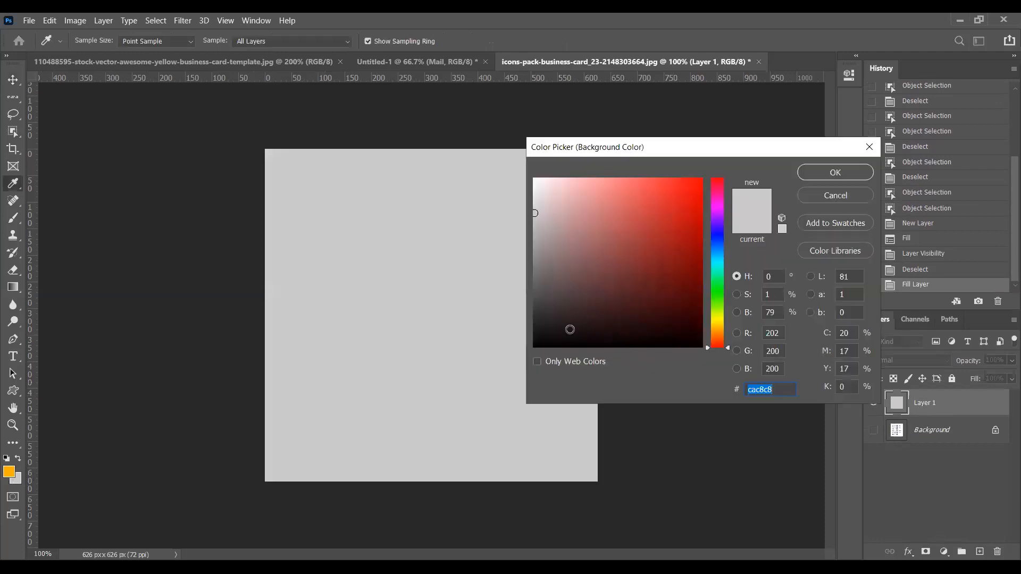
click(544, 314)
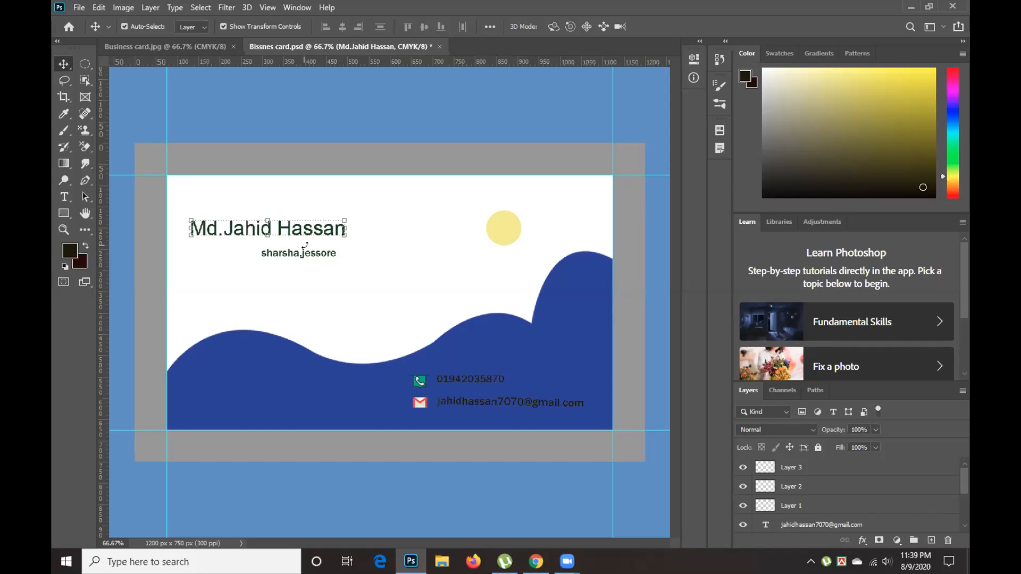
Select the address text layer beneath the name in the Layers panel
scroll(772, 512, down, 3)
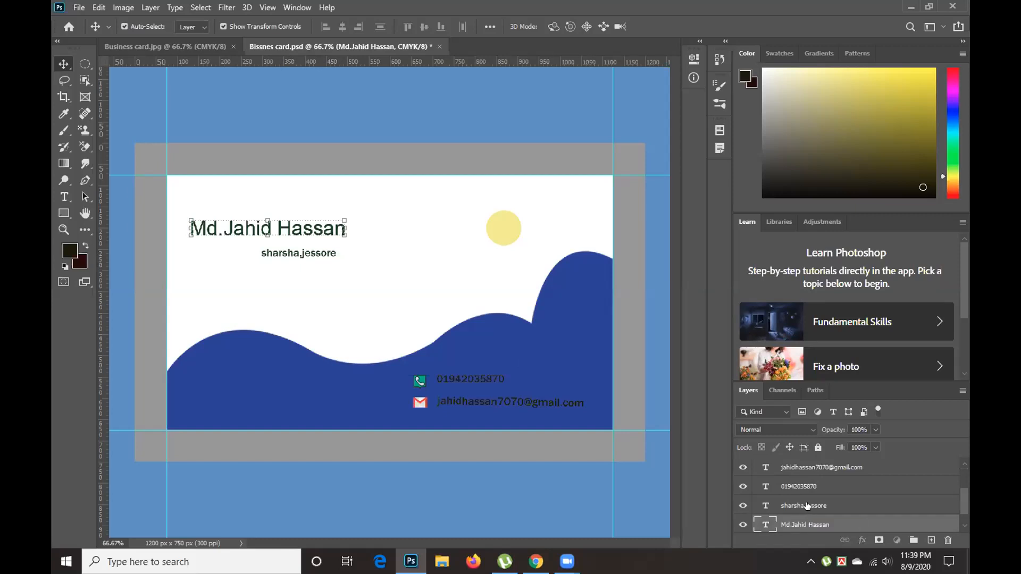
click(808, 506)
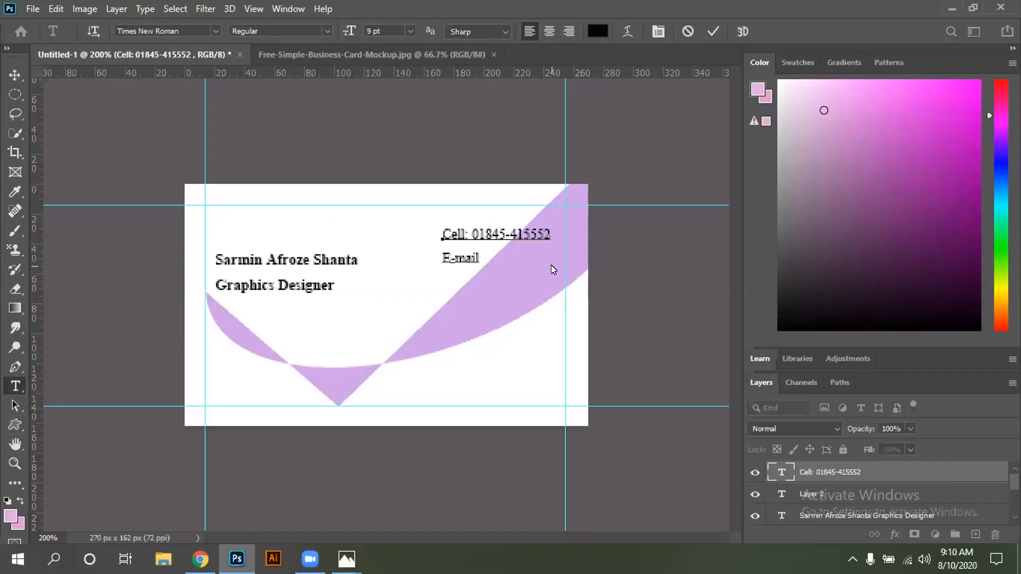
Correct the 'E-mail' label and type the start of the e-mail address
text(?)
key(BackSpace)
click(16, 76)
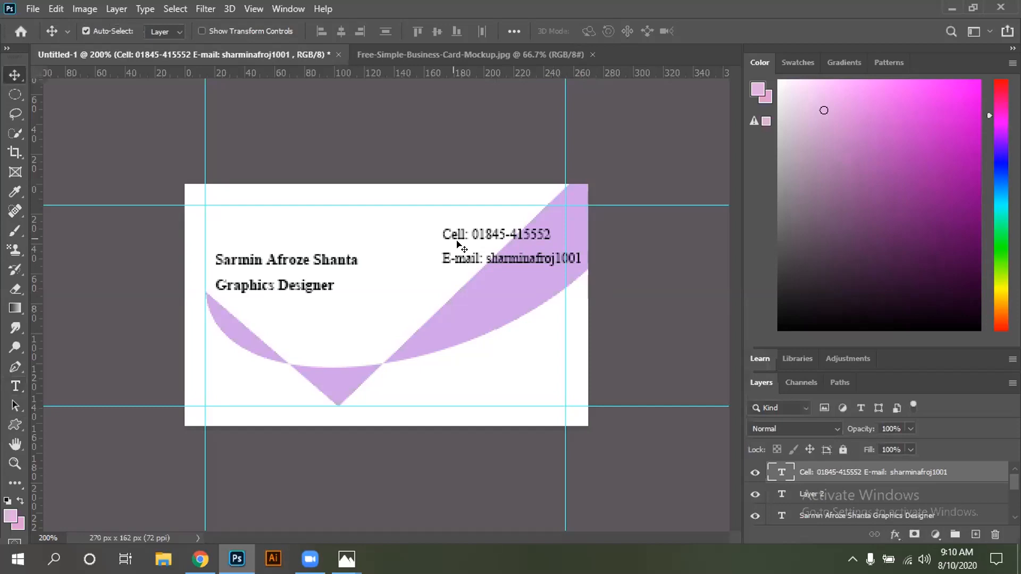
Move the Cell/E-mail text block left and down beside the name and title
drag(458, 235, 439, 237)
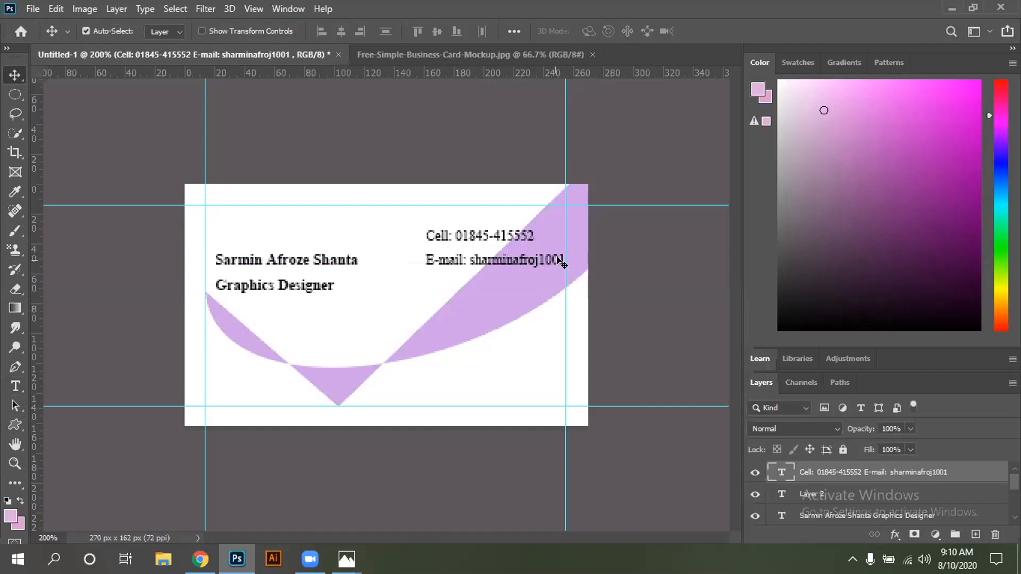
drag(468, 234, 454, 235)
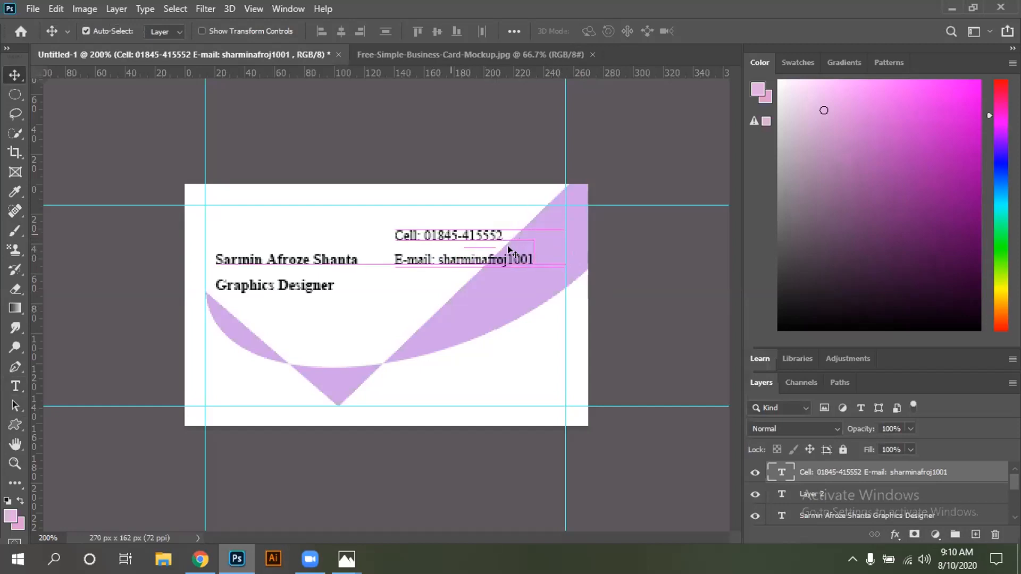
drag(439, 243, 440, 277)
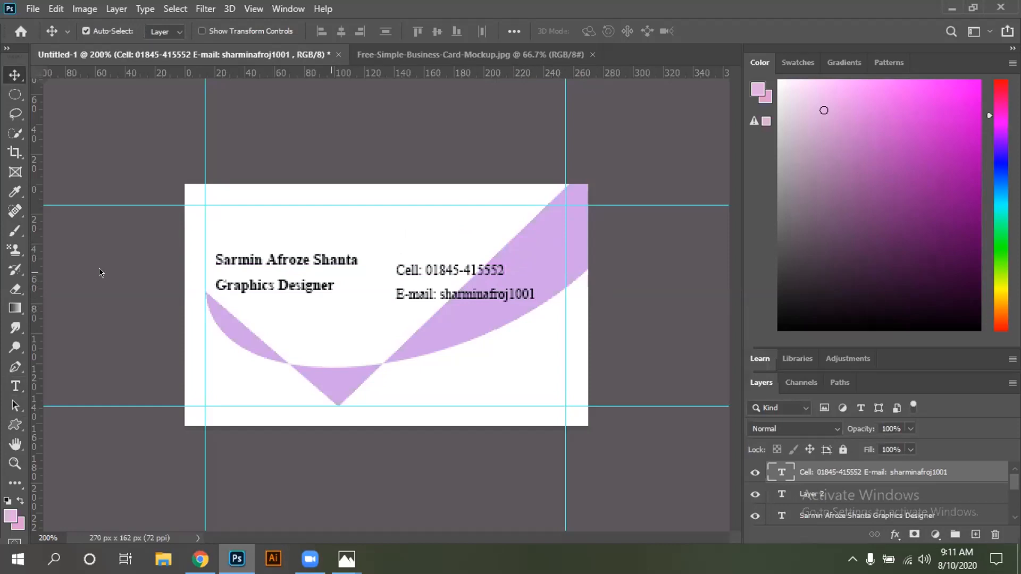
Add the domain part to the e-mail address and nudge the contact block up and left
click(16, 391)
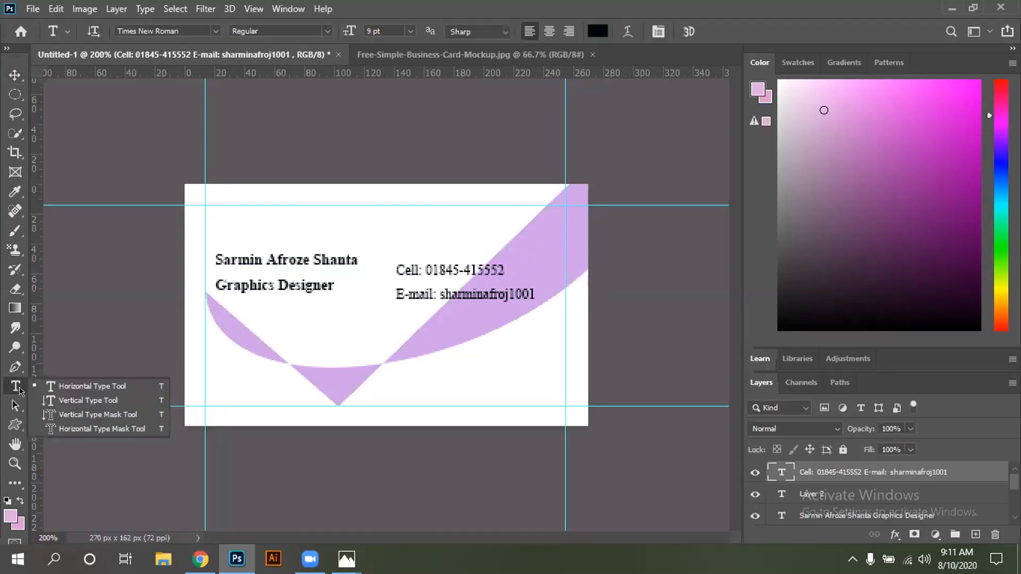
click(71, 386)
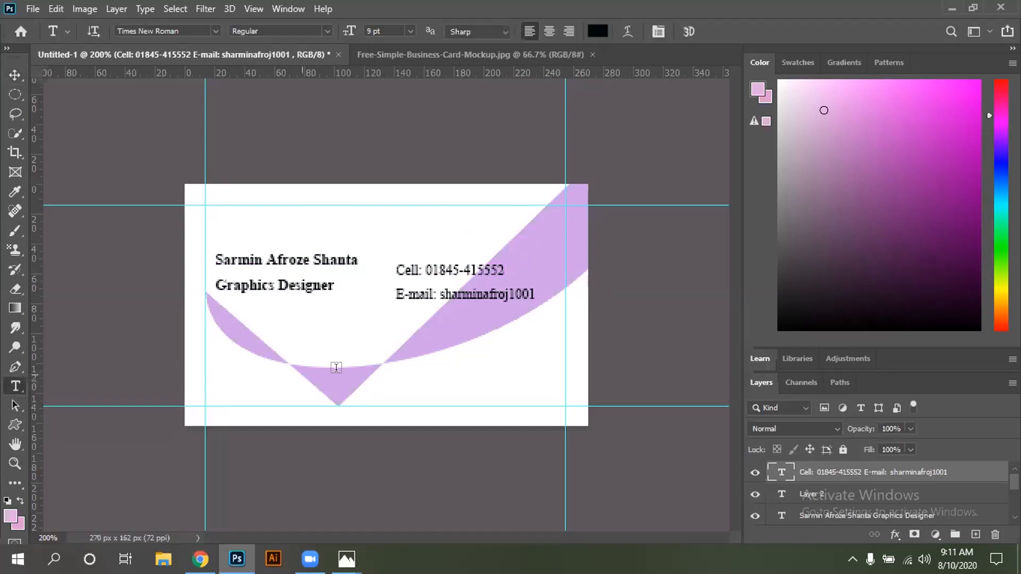
click(532, 294)
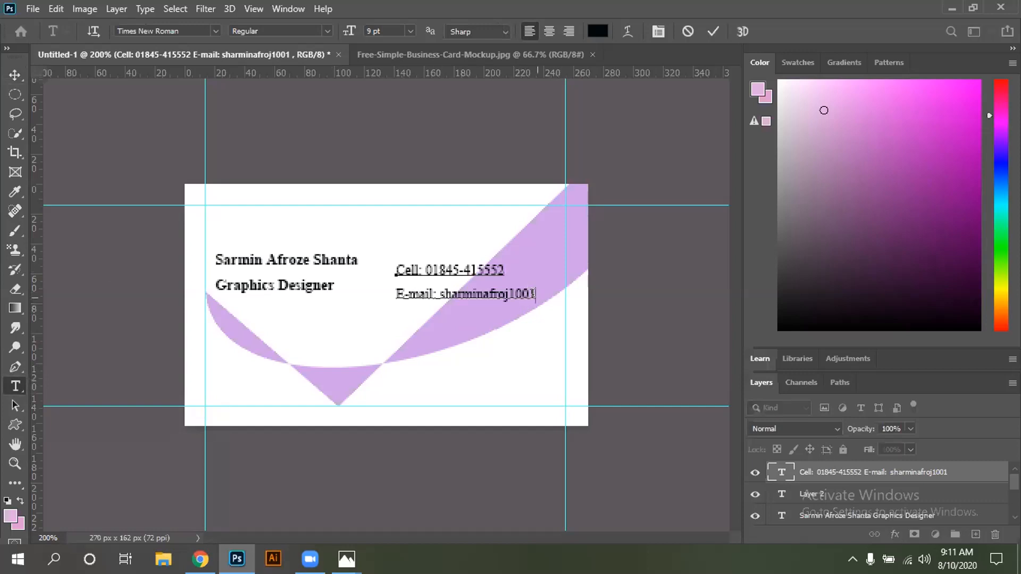
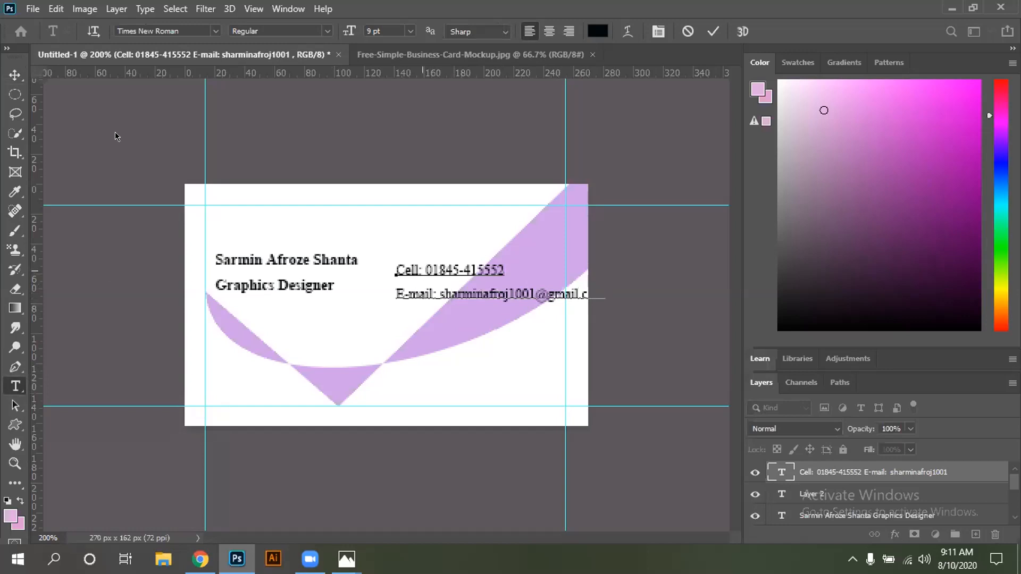
click(15, 75)
drag(407, 267, 374, 243)
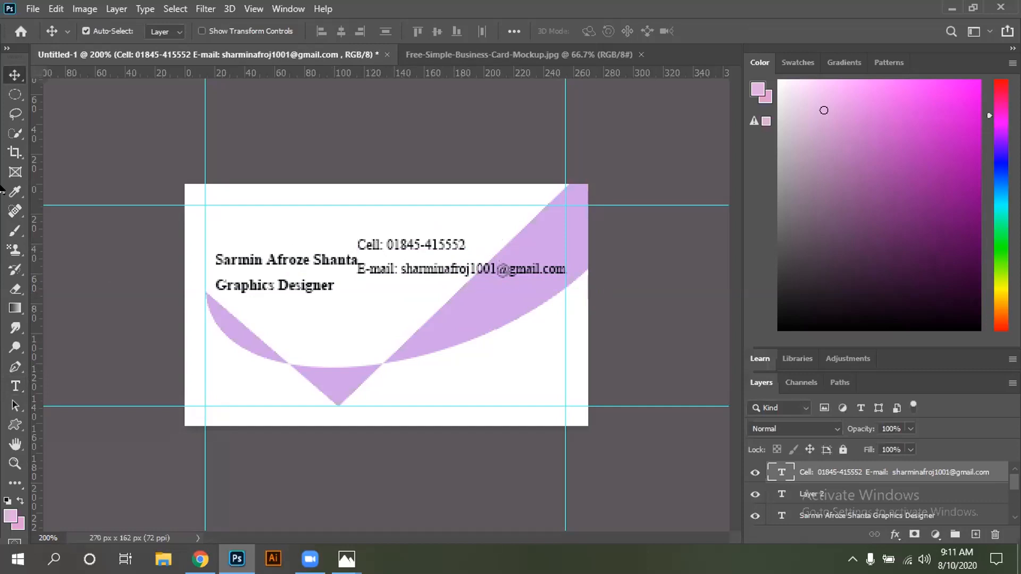
Set both contact lines to 8 pt and move them down and right of the name
click(15, 387)
click(44, 392)
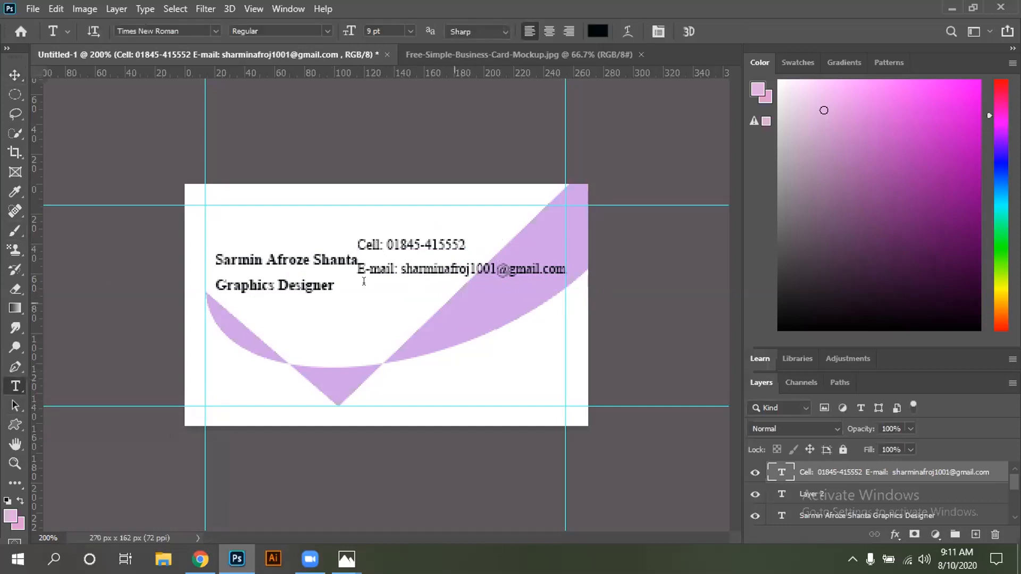
drag(353, 244, 497, 269)
drag(356, 239, 558, 283)
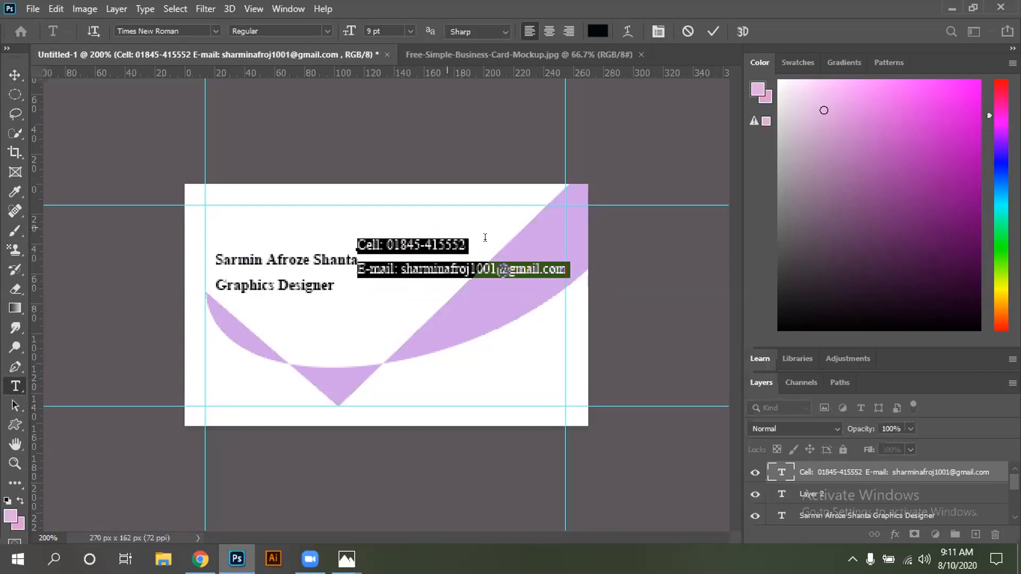
click(410, 31)
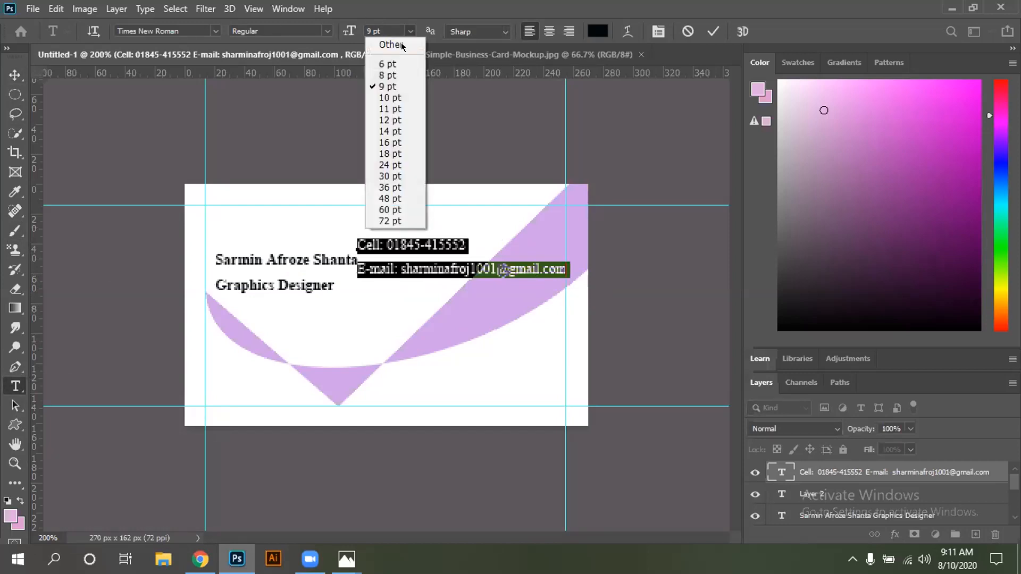
click(392, 64)
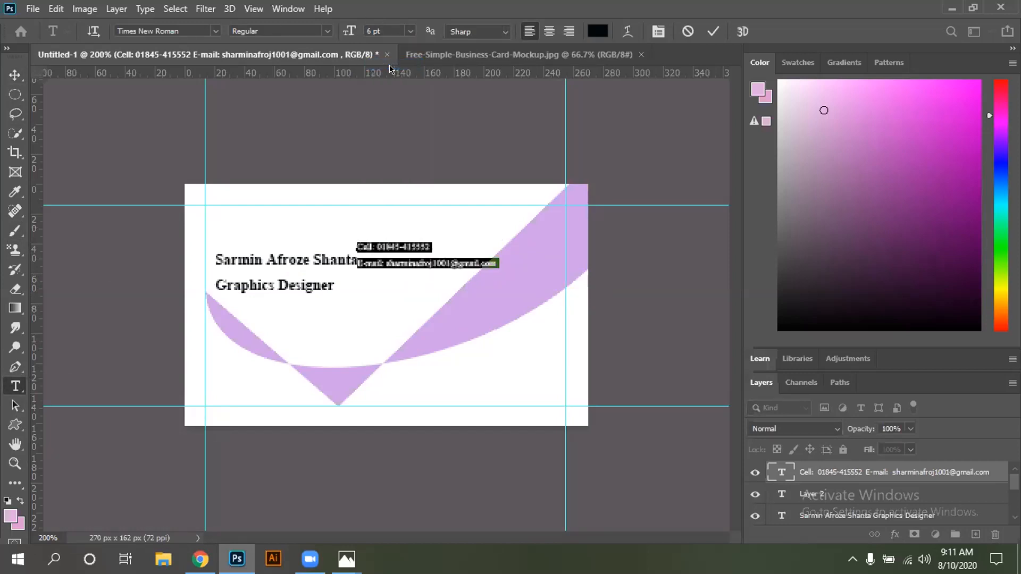
click(410, 31)
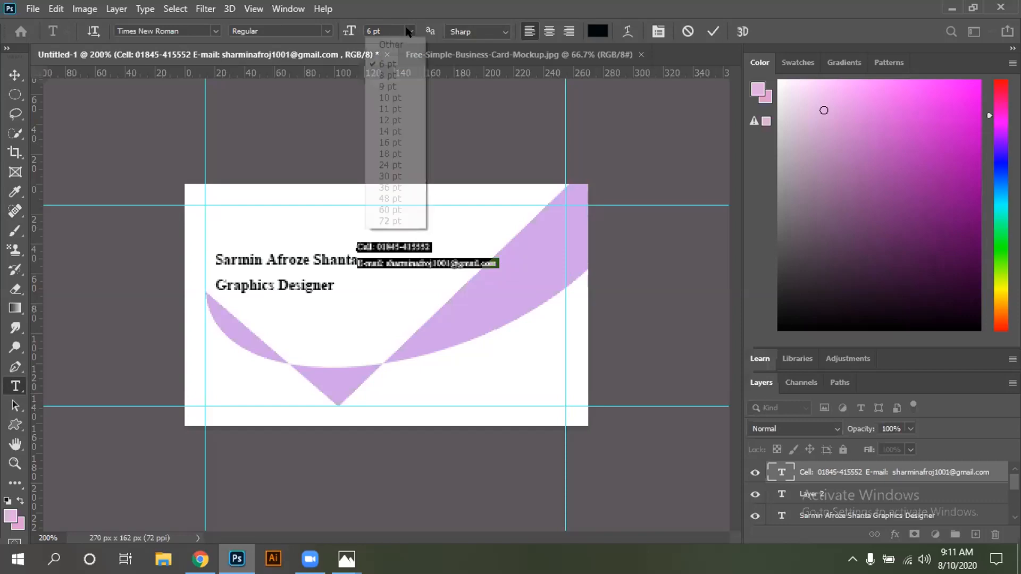
click(396, 77)
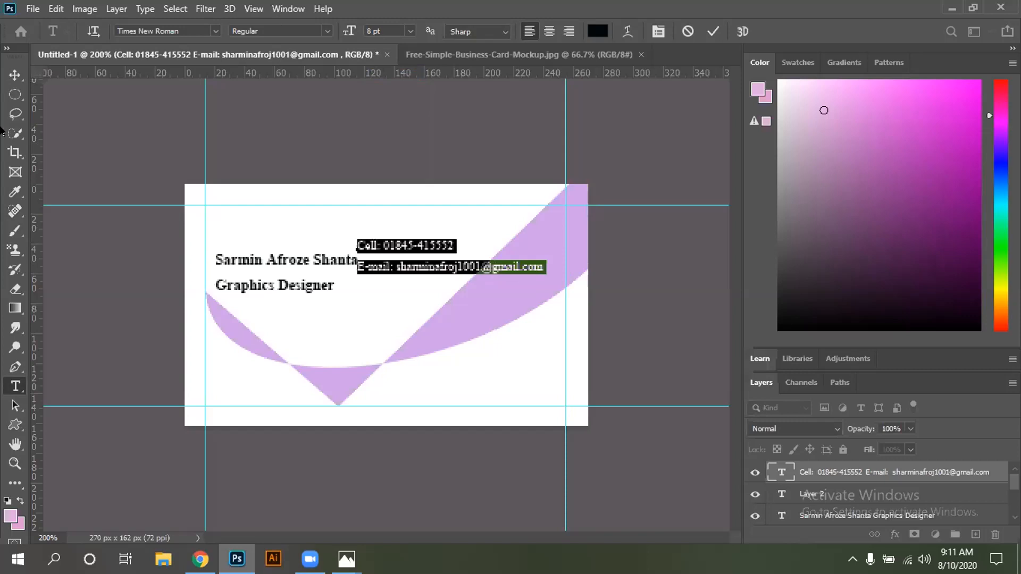
click(15, 74)
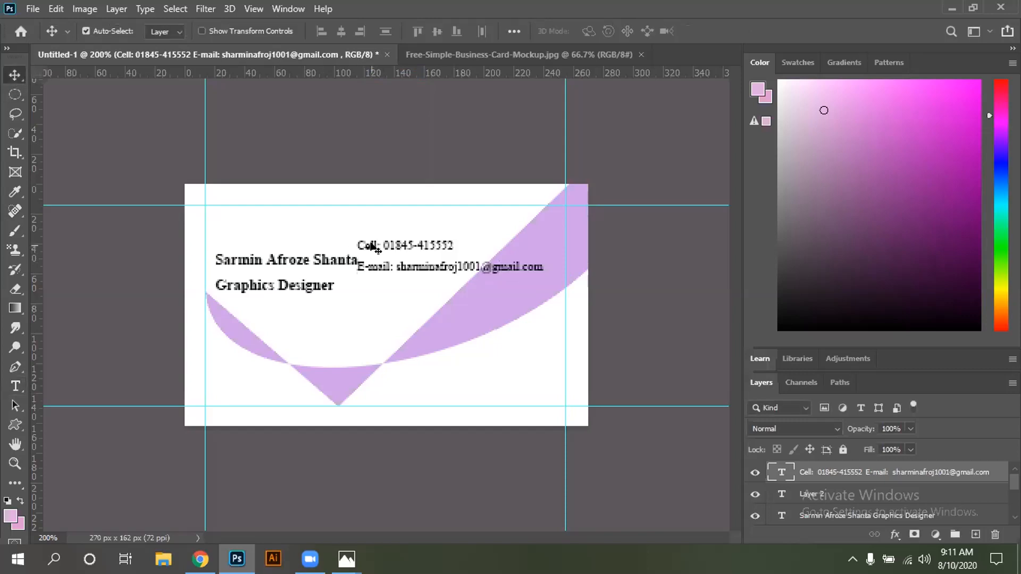
drag(376, 248, 389, 315)
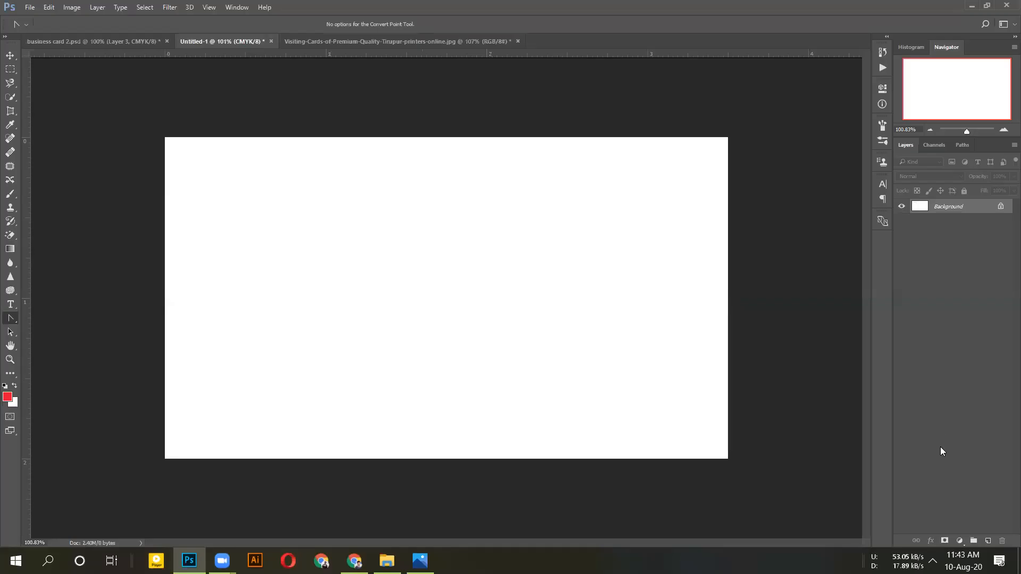
Add a new empty layer and switch to the Pen Tool, dismissing the error message
click(988, 541)
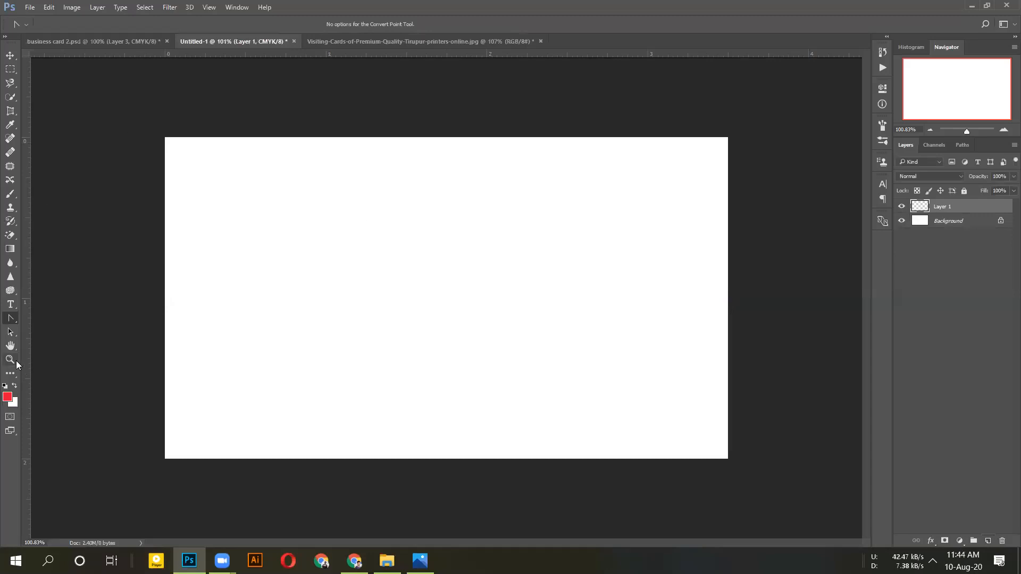
right_click(10, 319)
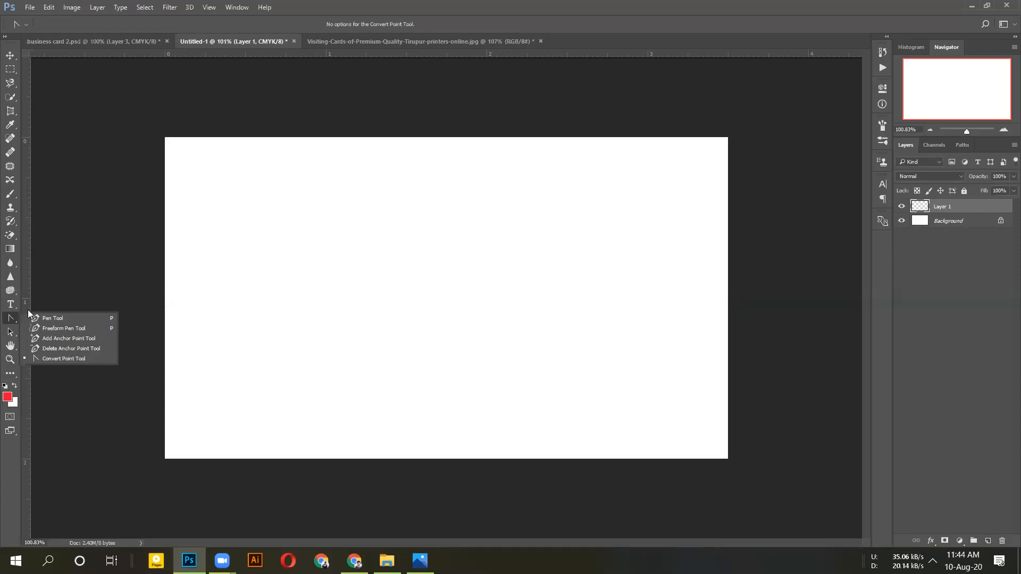
click(57, 320)
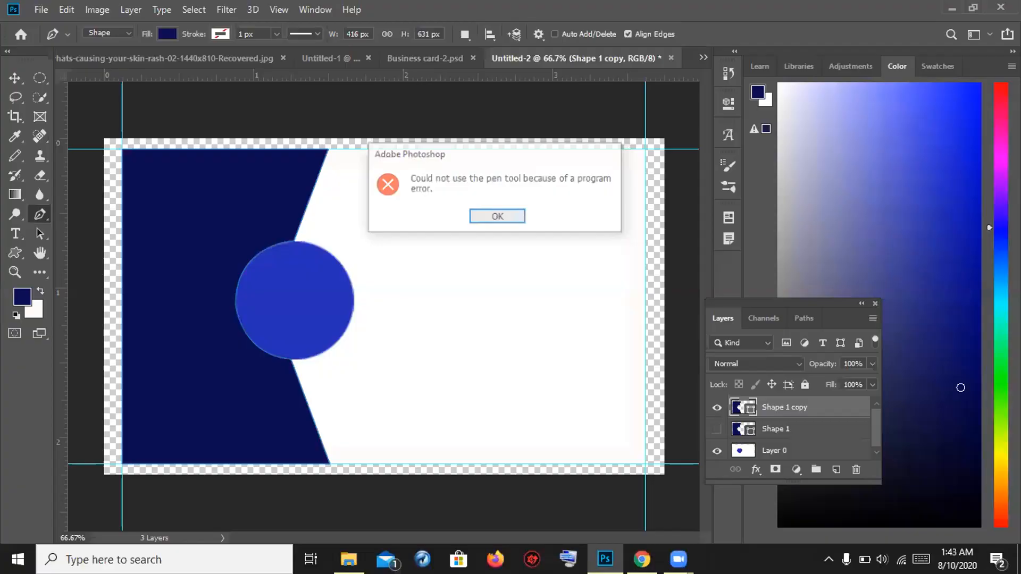
key(Return)
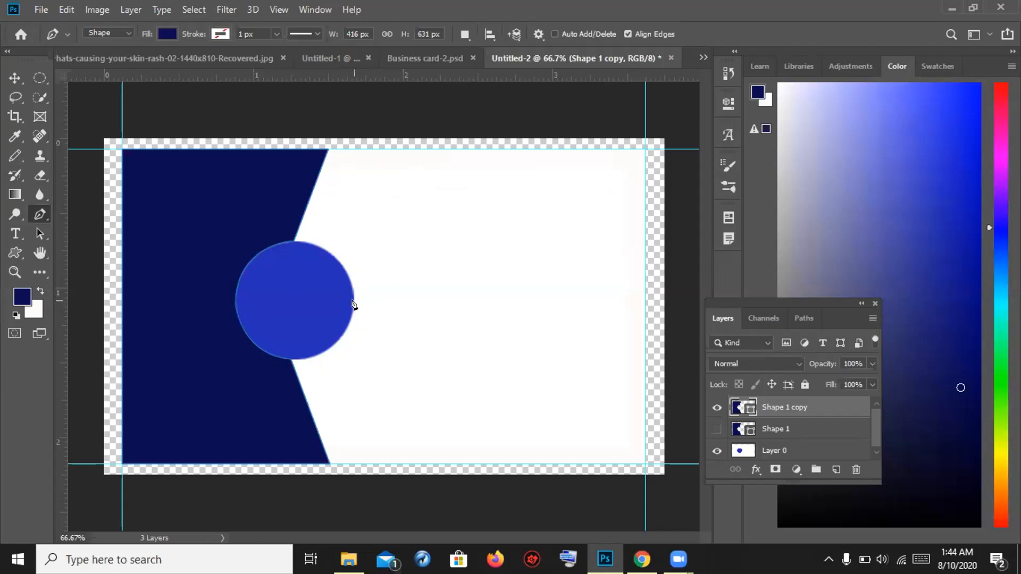
On a new layer, place the first pen point on the circle's right edge, briefly hiding Shape 1 copy
click(352, 305)
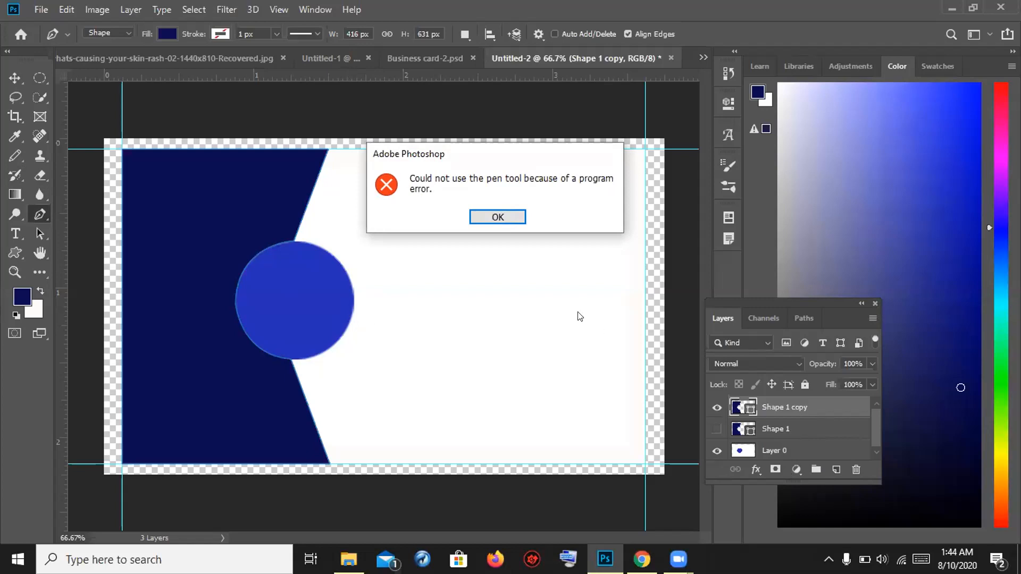
click(497, 216)
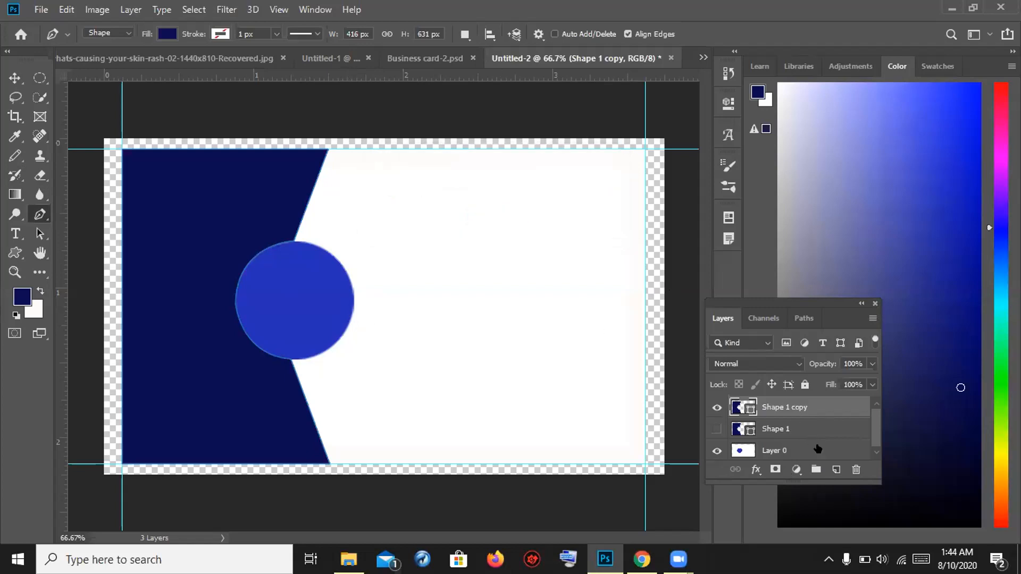
click(834, 470)
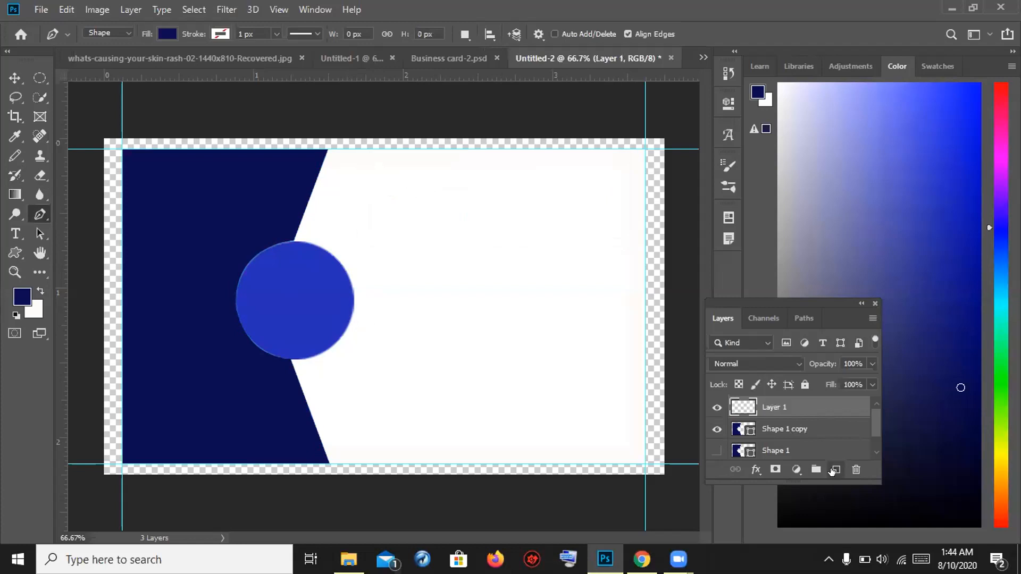
click(716, 429)
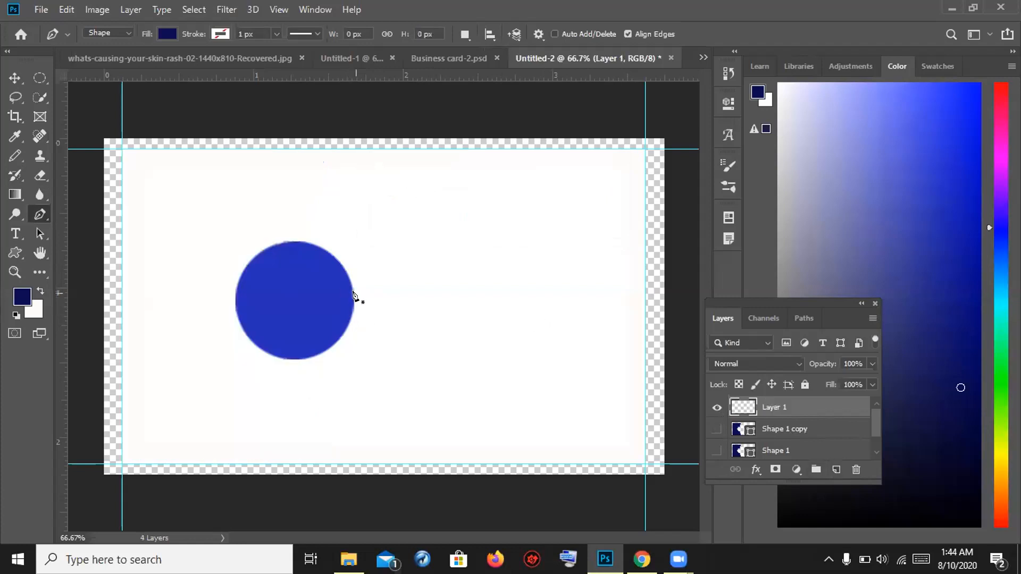
click(352, 296)
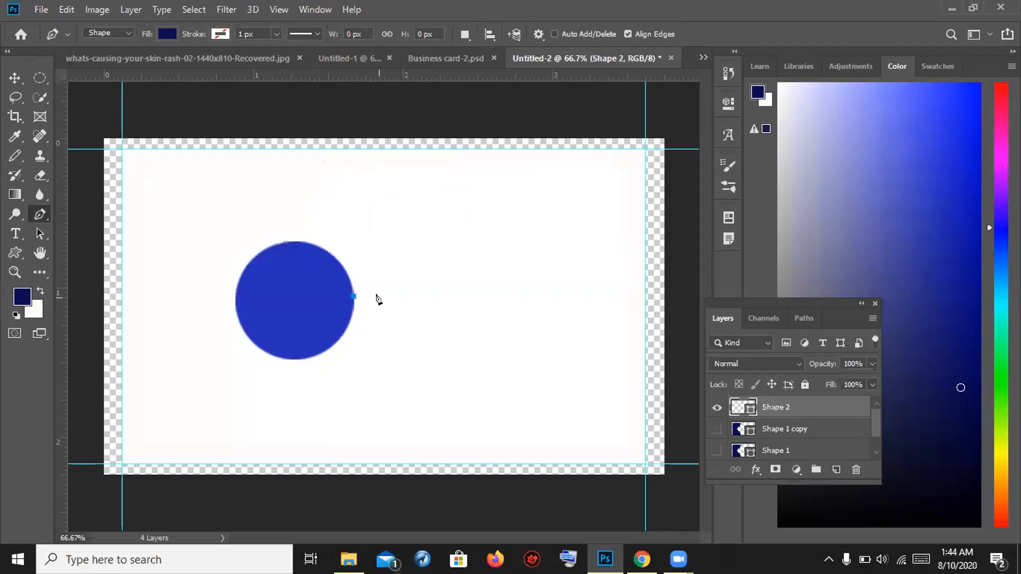
click(716, 428)
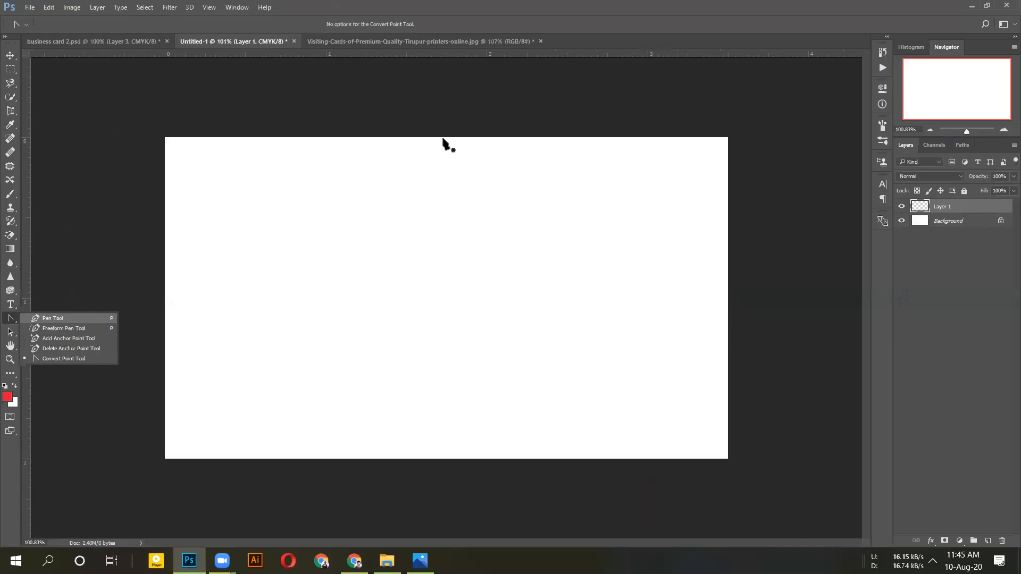
Choose the Pen Tool and draw a vertical segment from the card's top edge to its bottom edge
click(52, 318)
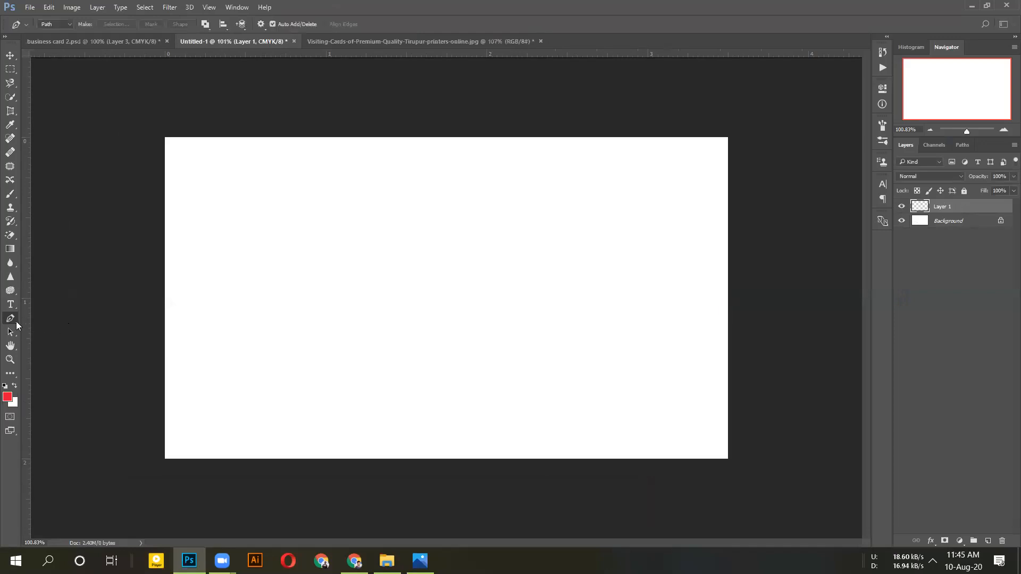
right_click(17, 324)
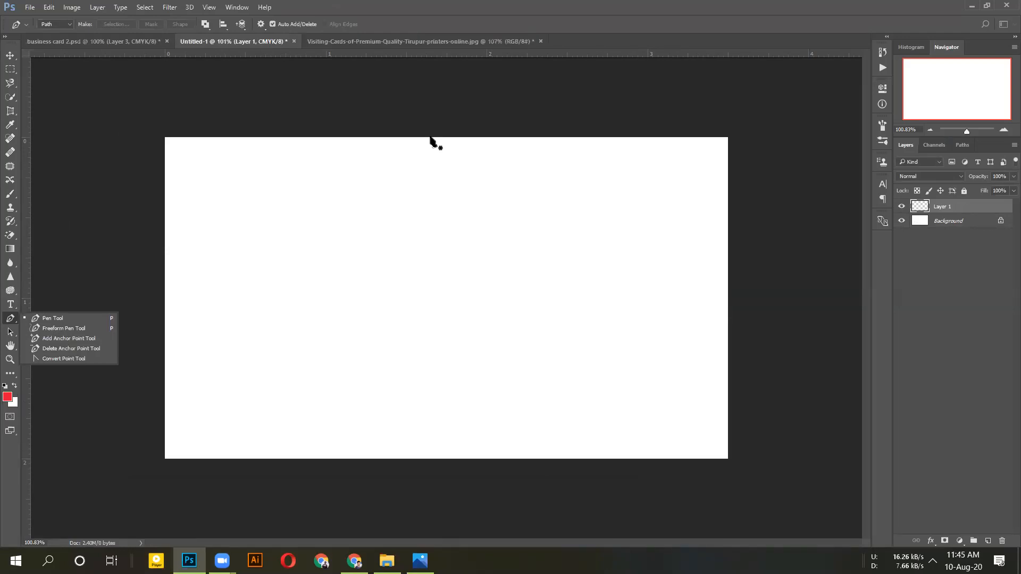
click(431, 138)
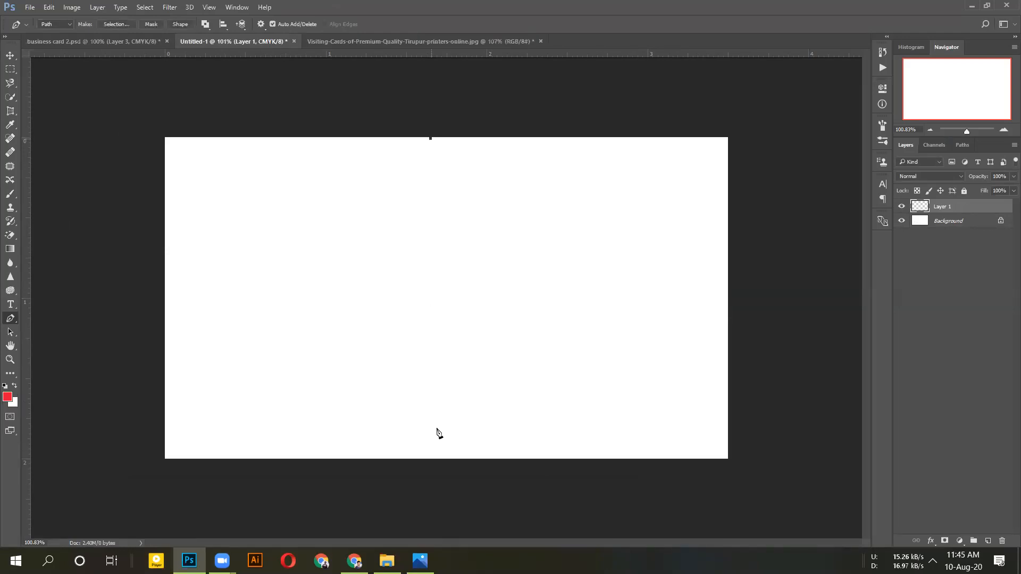
click(423, 459)
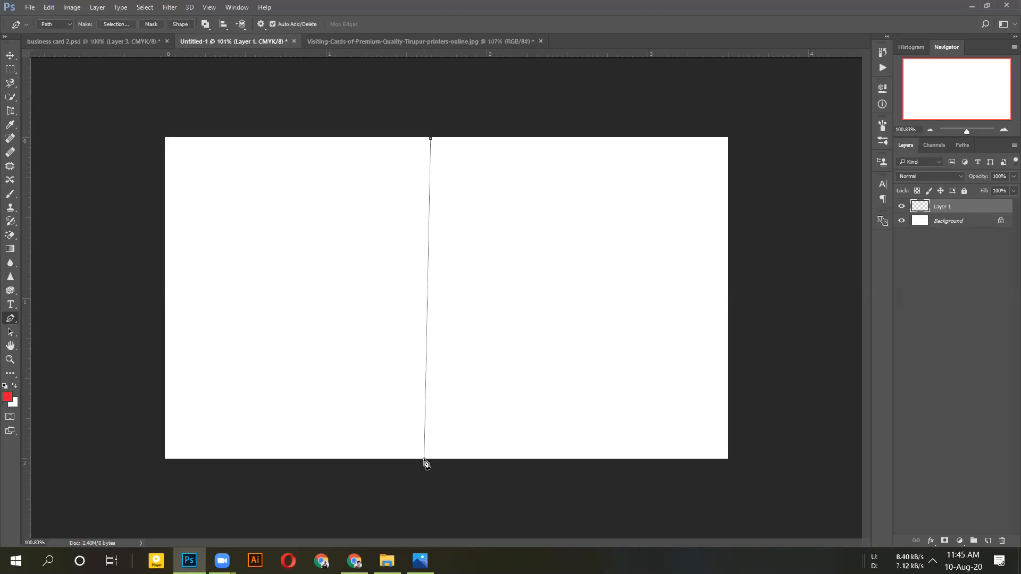
Try dragging the bottom anchor to bend the segment, undoing the unsatisfactory curves
drag(424, 459, 355, 503)
key(Escape)
key(Escape)
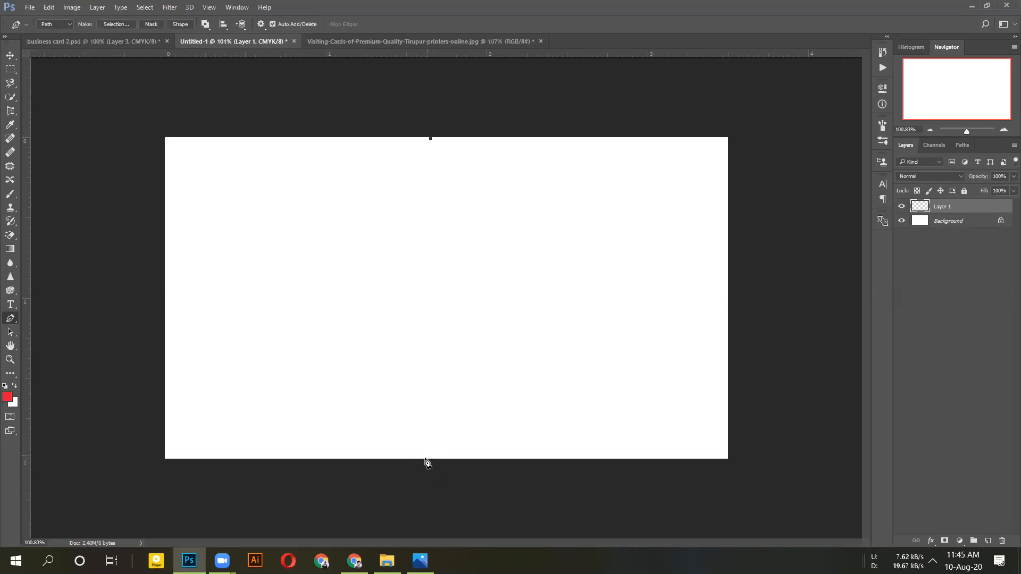
drag(424, 460, 233, 559)
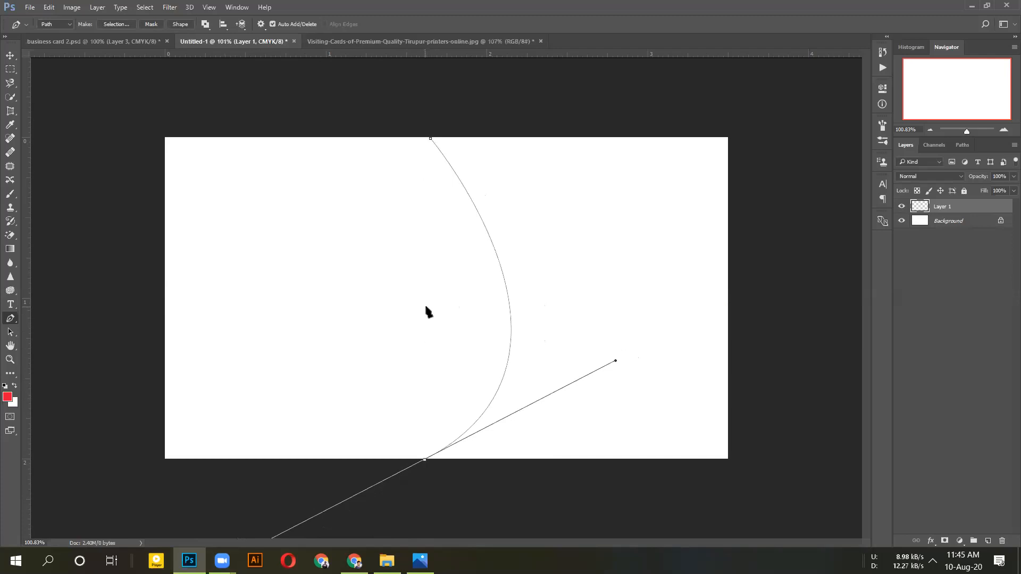
scroll(433, 415, down, 2)
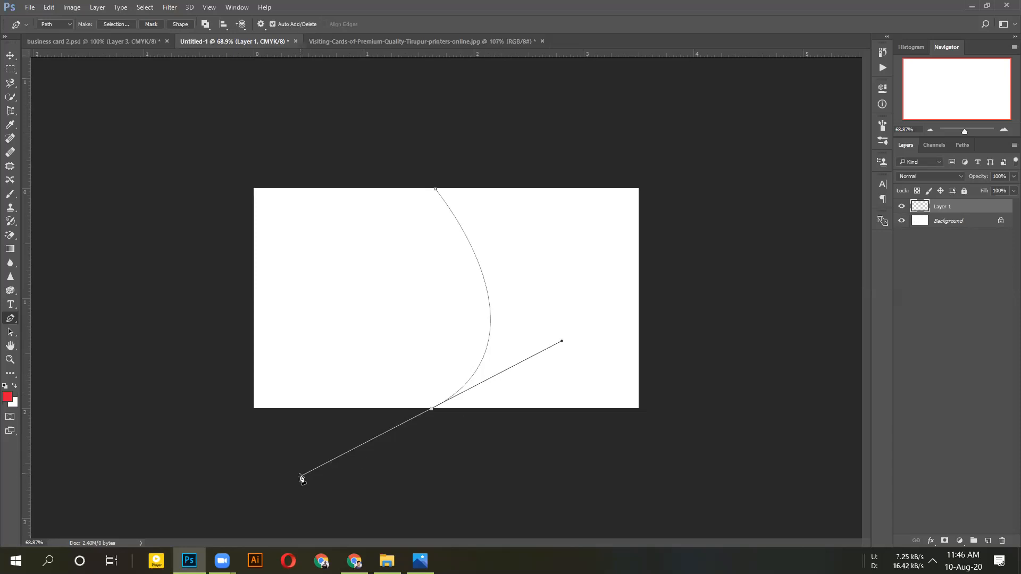
drag(301, 478, 285, 493)
key(ctrl+z)
Place the bottom anchor so the path bows rightward, then drop its lower direction handle
drag(440, 408, 331, 573)
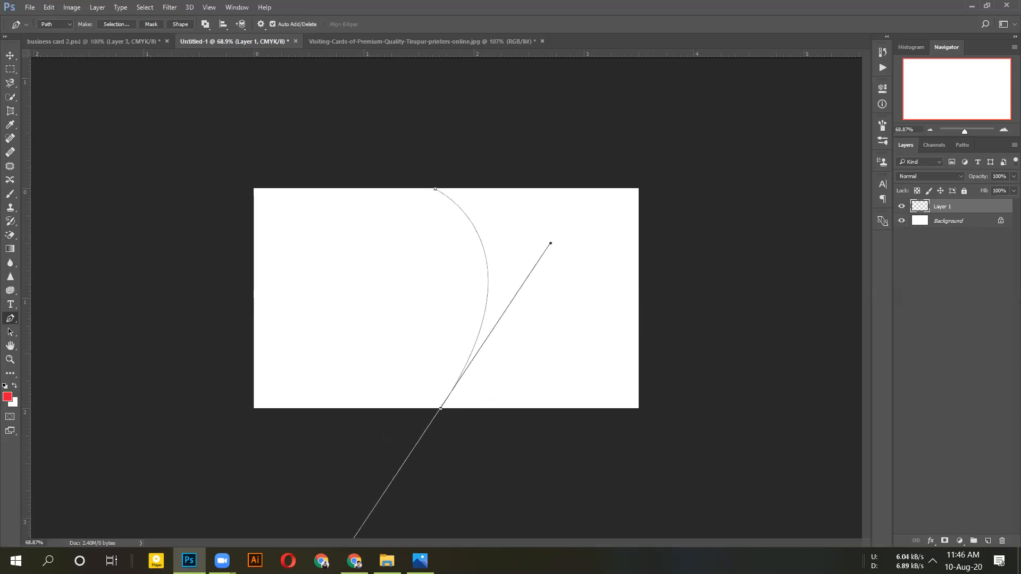
alt+click(440, 409)
scroll(486, 355, down, 2)
scroll(487, 354, up, 3)
scroll(486, 355, up, 1)
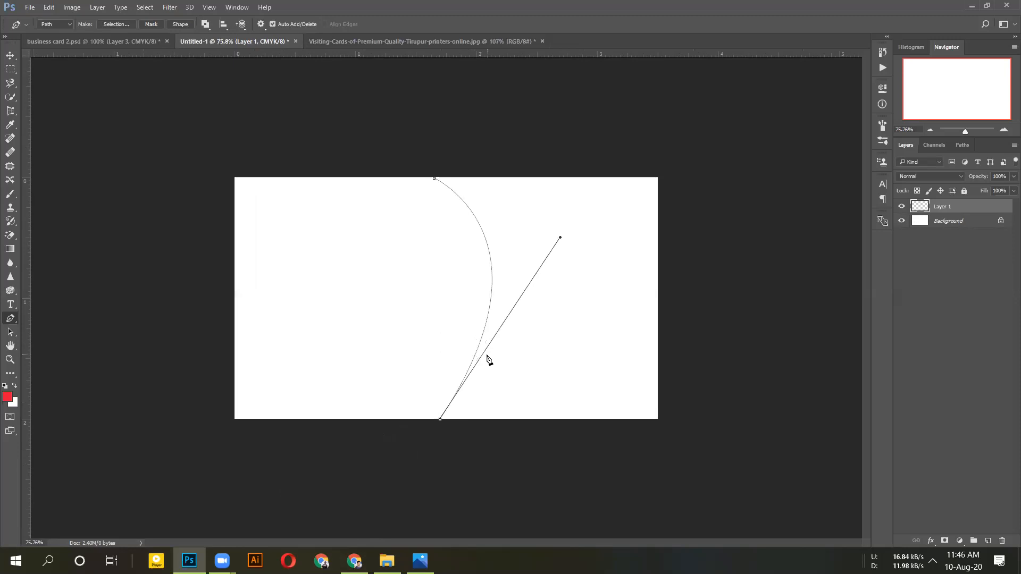
scroll(487, 355, up, 1)
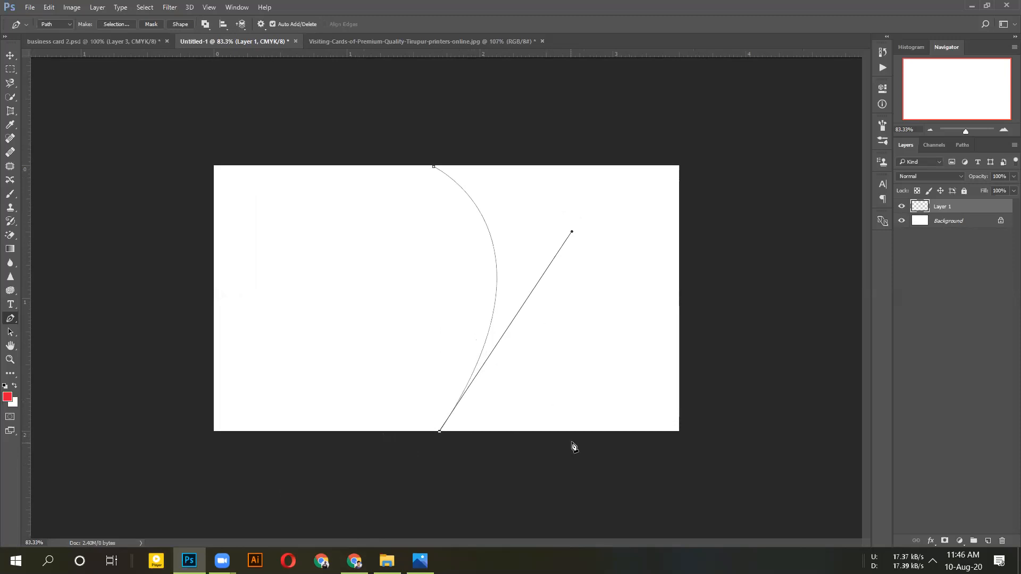
Close the path through the bottom-right and top-right corners and set the Pen mode to Shape
click(679, 432)
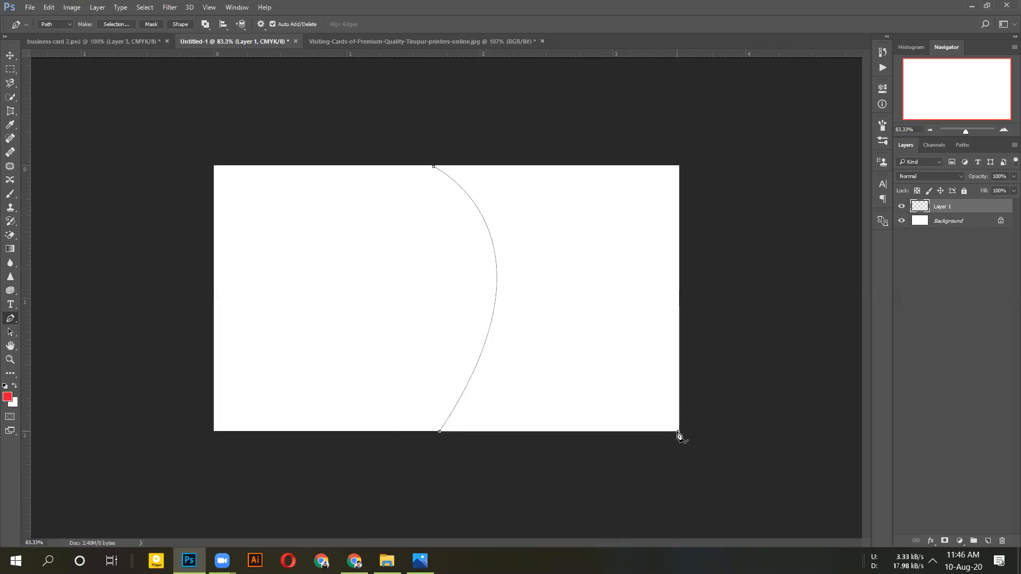
click(679, 166)
click(678, 168)
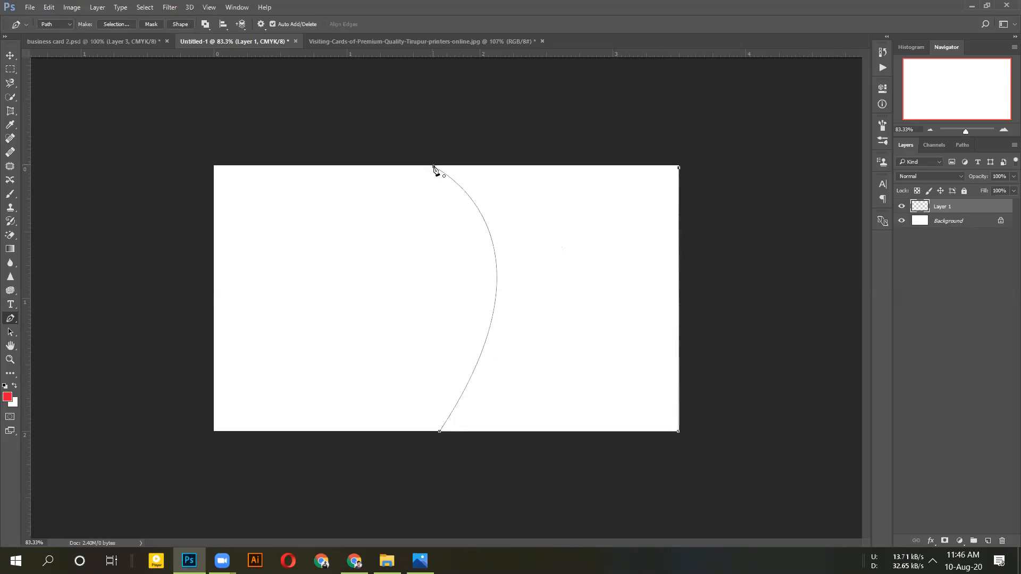
click(434, 167)
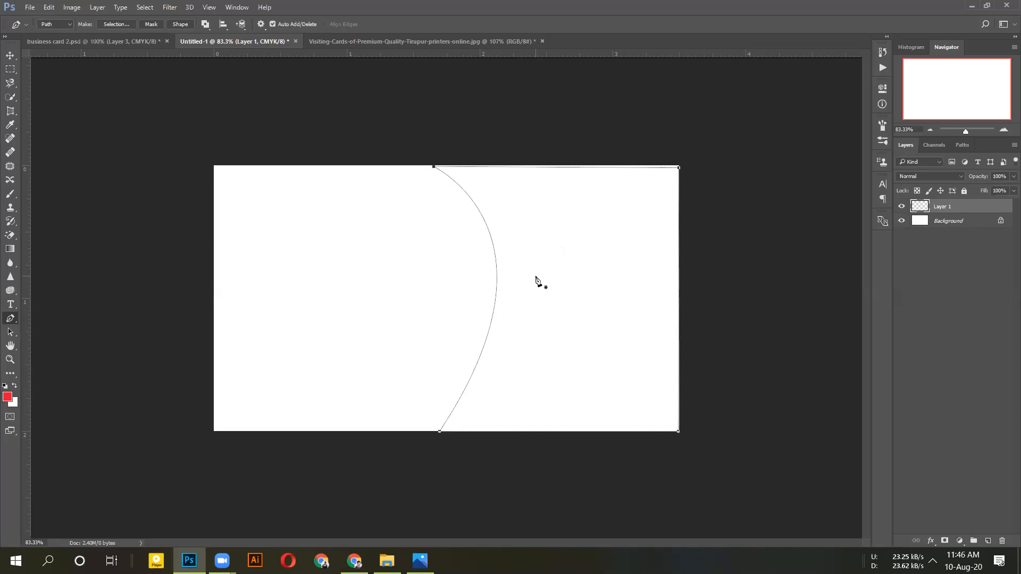
click(68, 24)
click(53, 34)
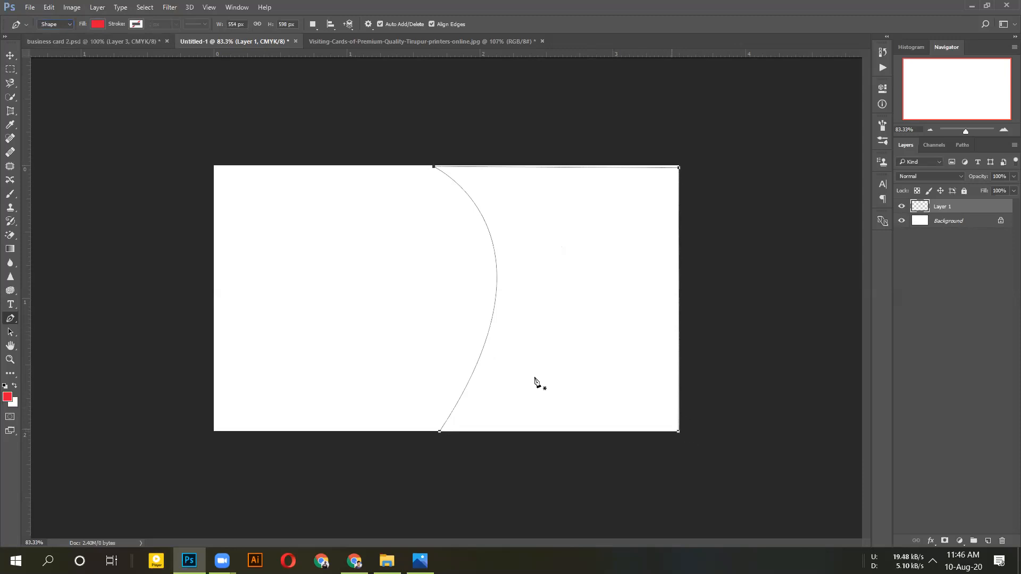
Set the foreground colour to blue (2850e4) in the Color Picker
click(6, 397)
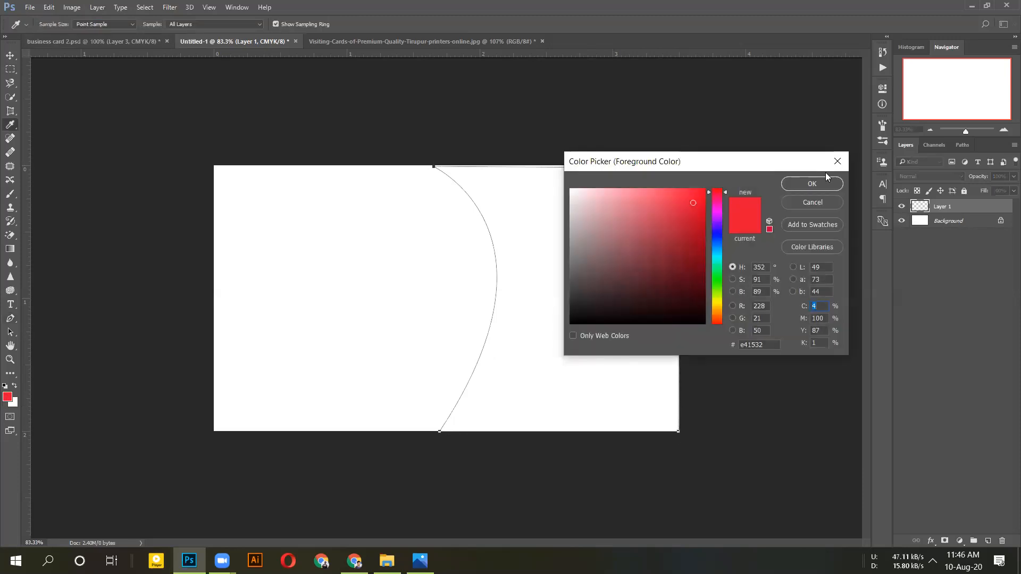
click(783, 205)
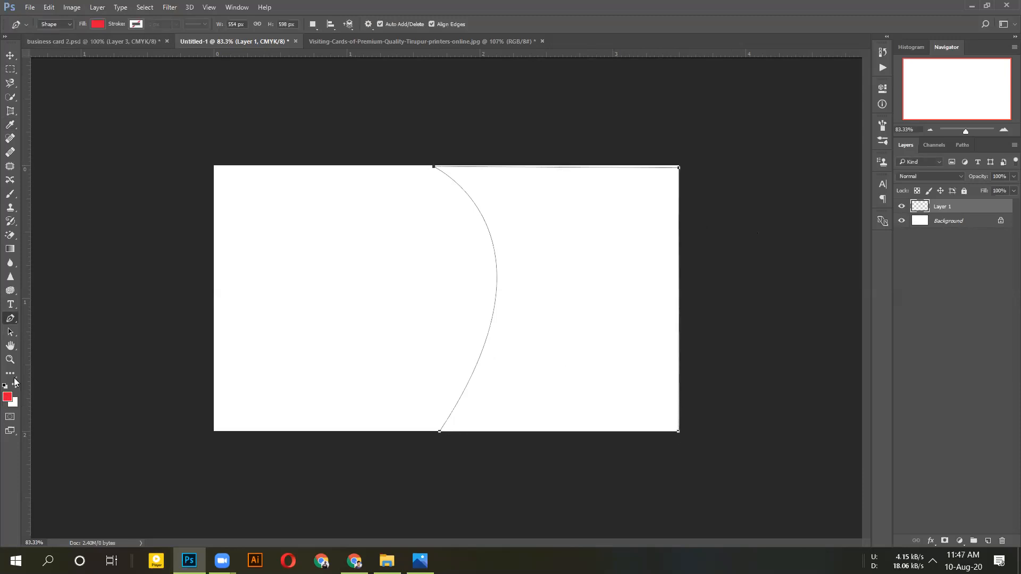
click(8, 396)
click(681, 203)
drag(719, 227, 716, 239)
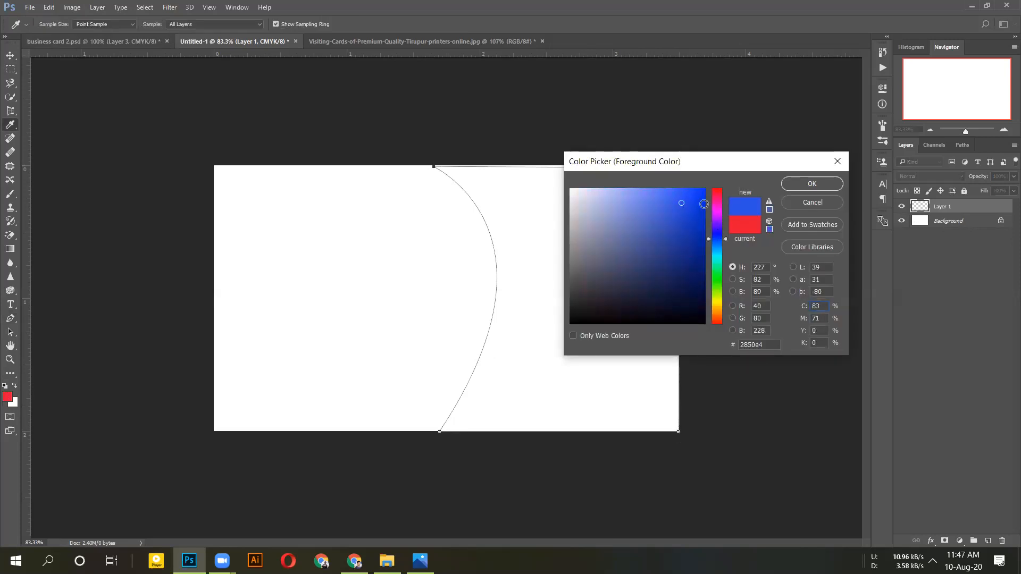
click(700, 198)
click(812, 182)
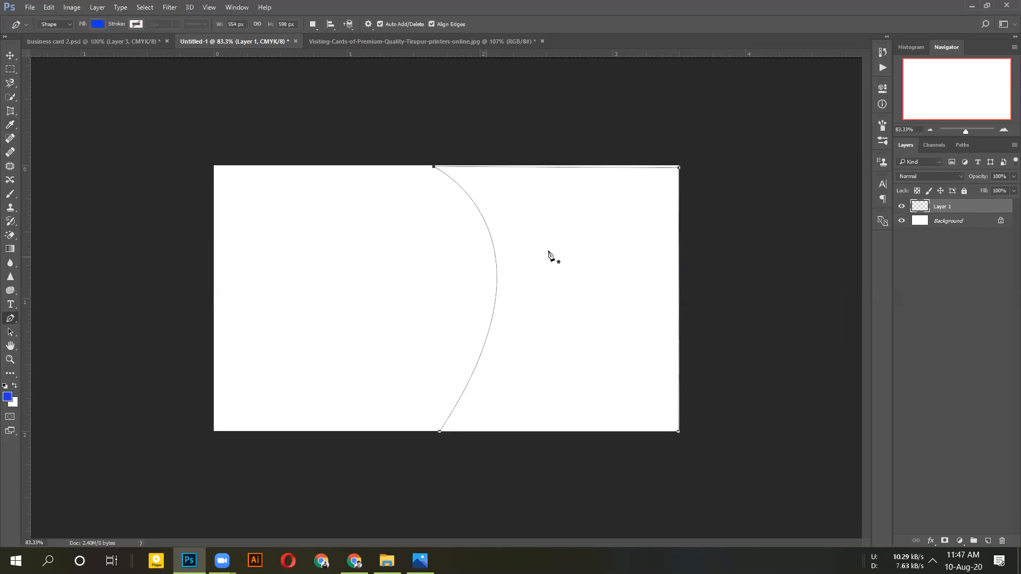
Undo a blue fill and fill Layer 1 with white instead
key(alt+BackSpace)
key(ctrl+z)
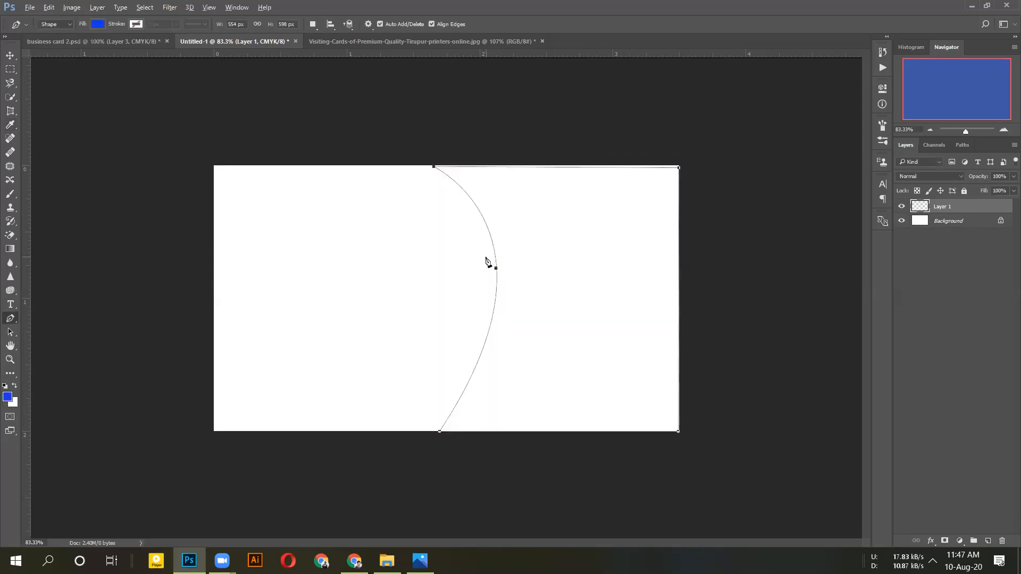
key(ctrl+BackSpace)
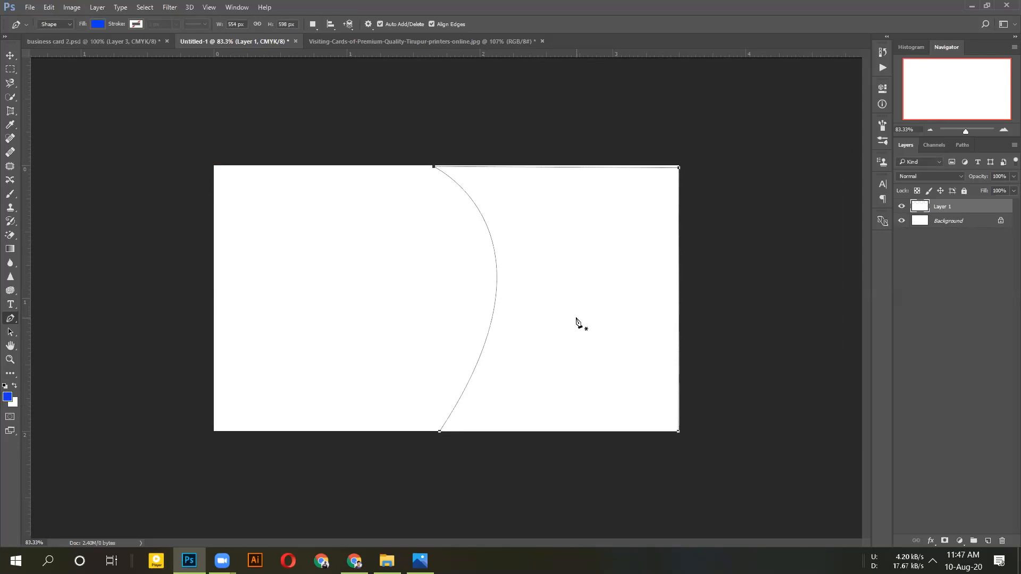
key(ctrl+plus)
key(ctrl+plus)
scroll(475, 139, up, 4)
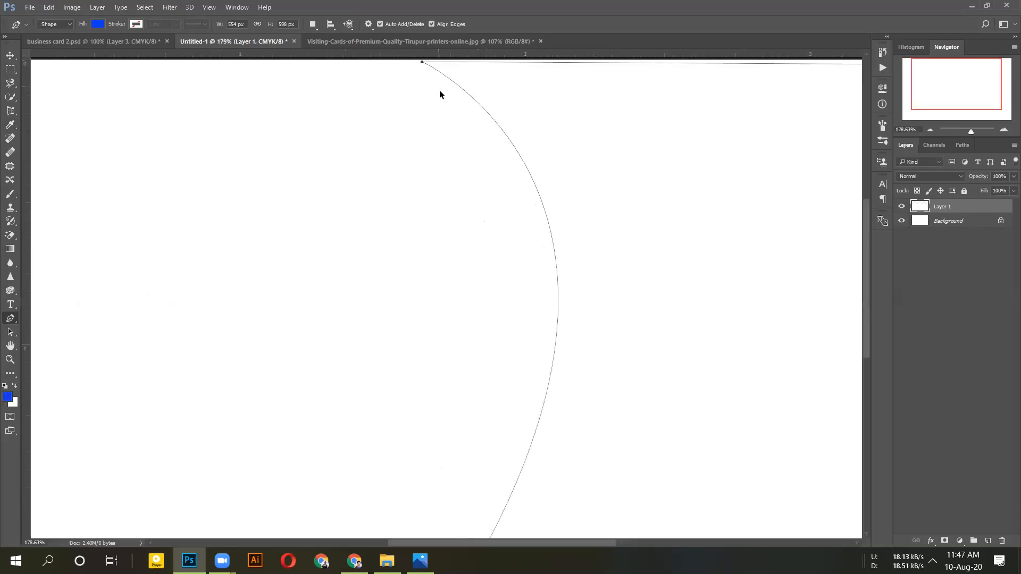
scroll(499, 161, down, 5)
key(ctrl+minus)
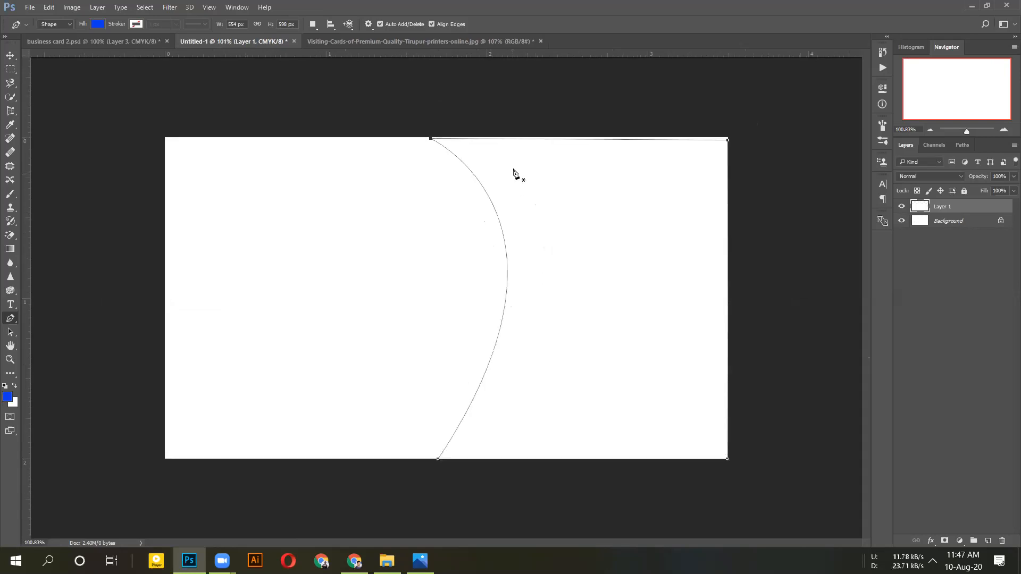
Turn the closed path into a selection with 0 feather, fill it blue, and deselect
right_click(481, 140)
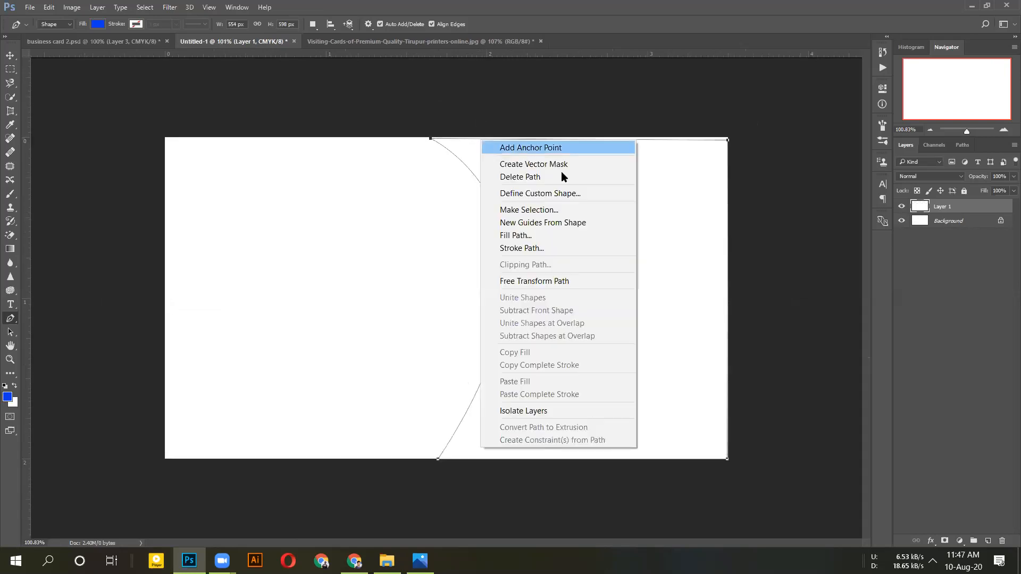
click(549, 210)
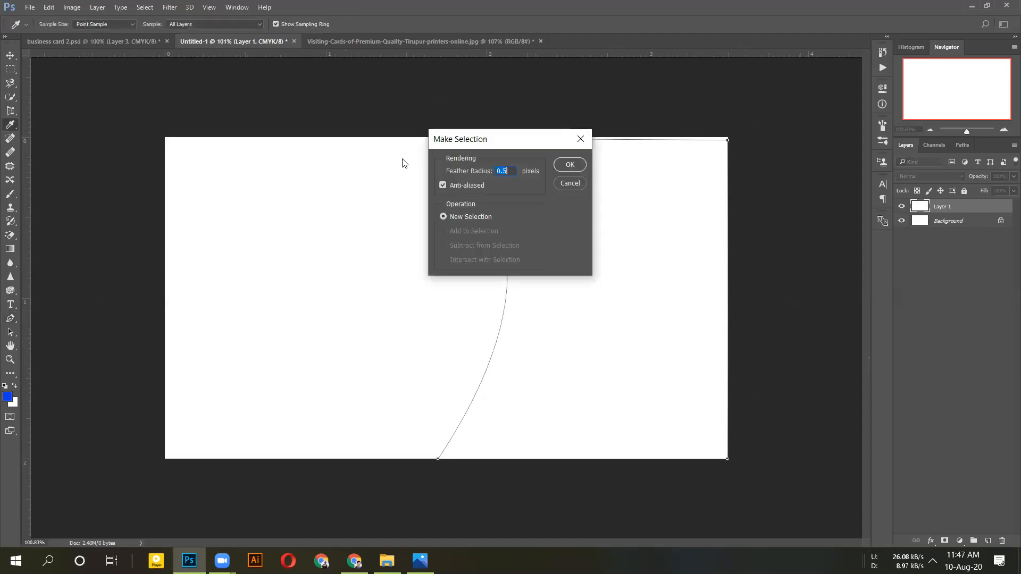
text(00)
click(567, 165)
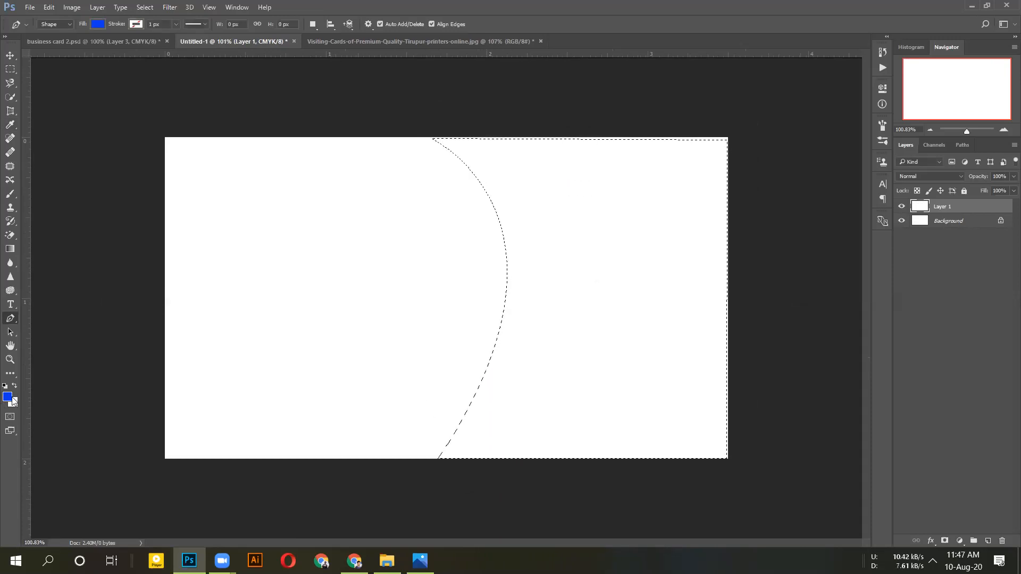
key(alt+BackSpace)
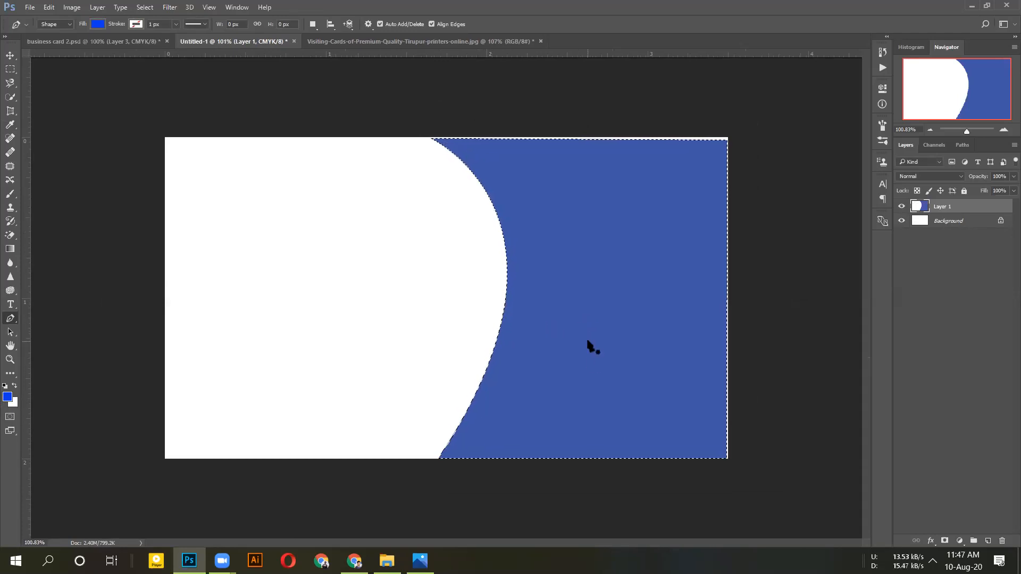
key(ctrl+d)
Stretch the blue panel past the top edge with Free Transform, then start resizing from its corner
click(11, 56)
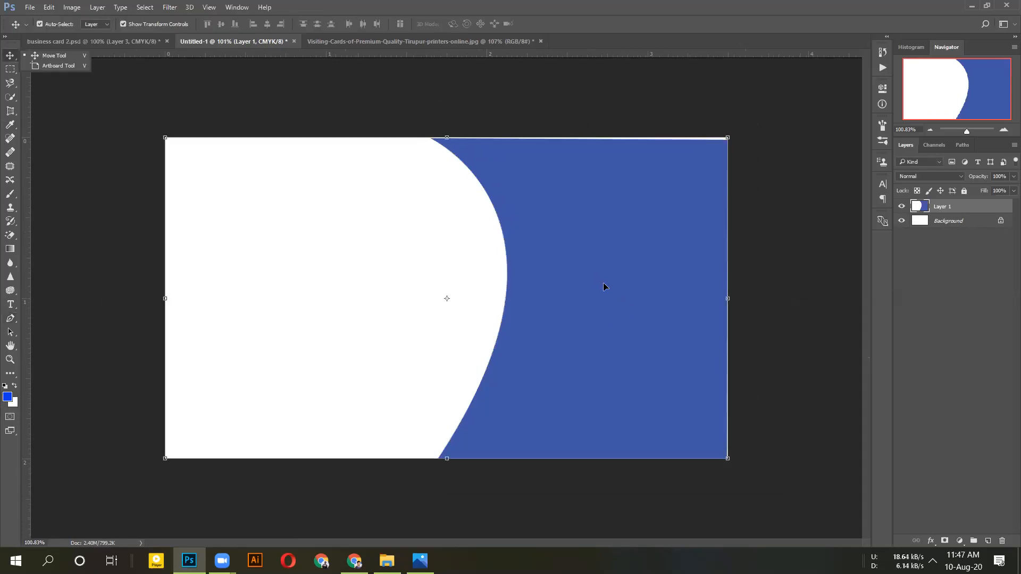
drag(604, 282, 603, 284)
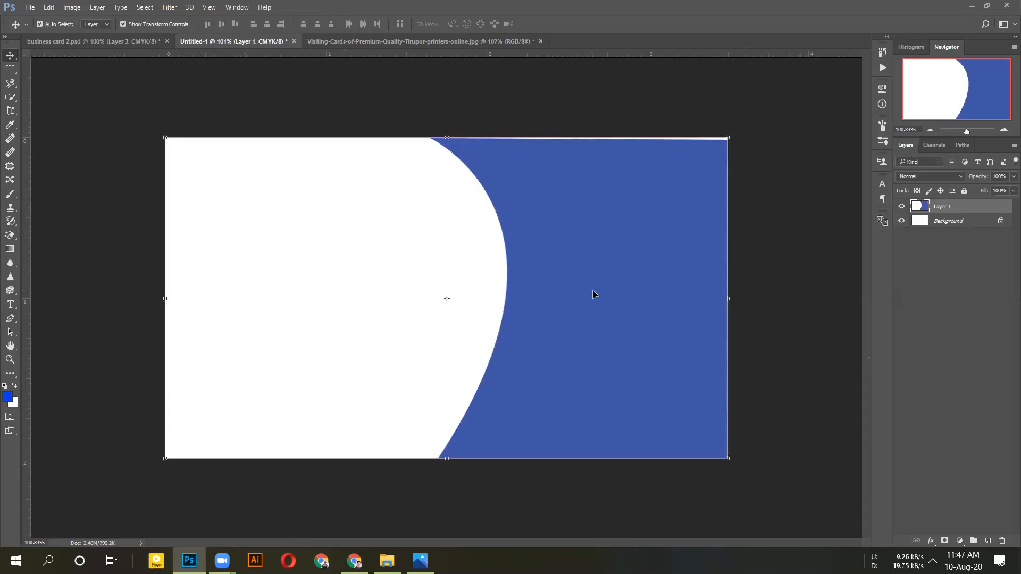
key(ctrl+t)
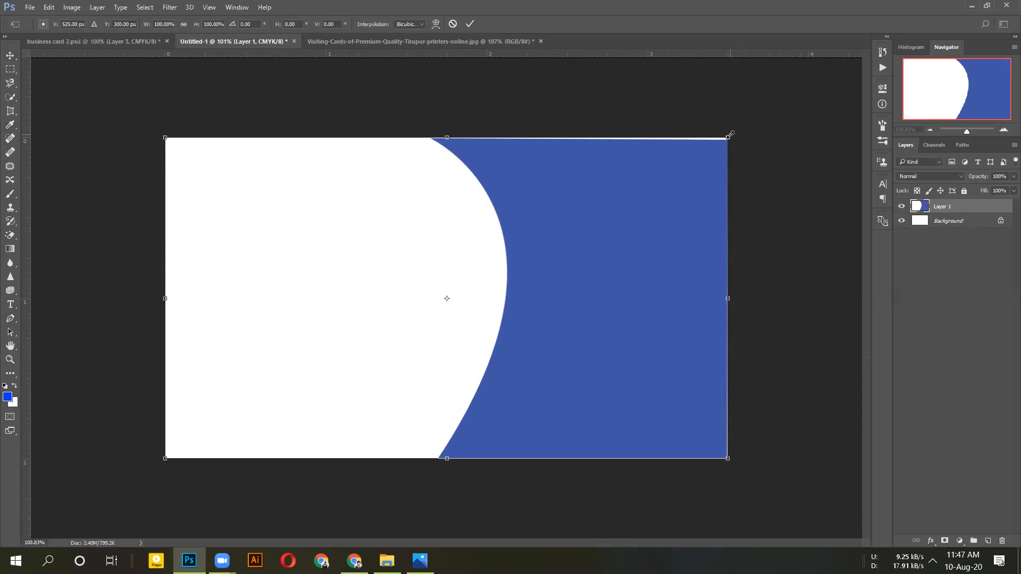
drag(729, 134, 729, 130)
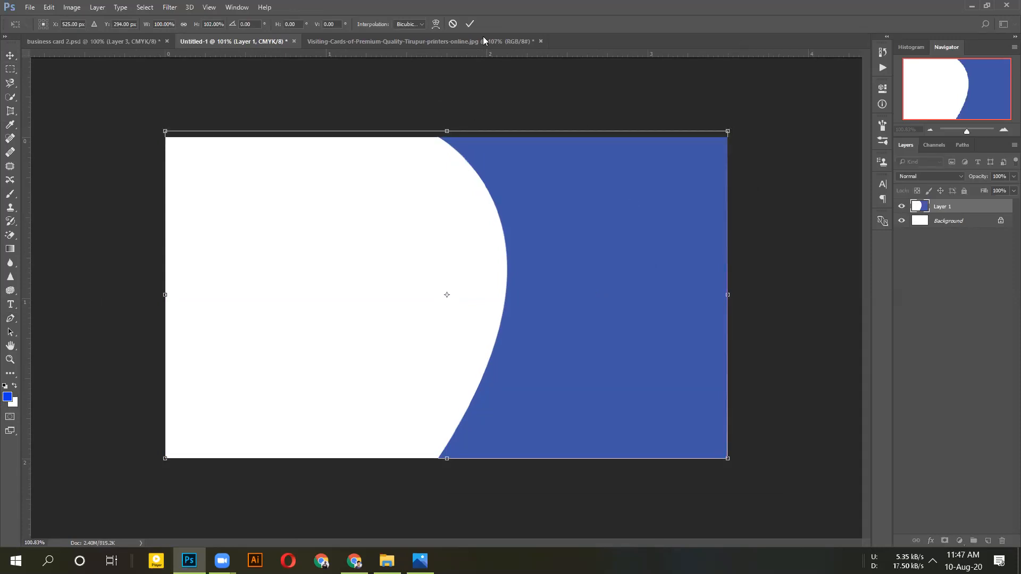
click(470, 24)
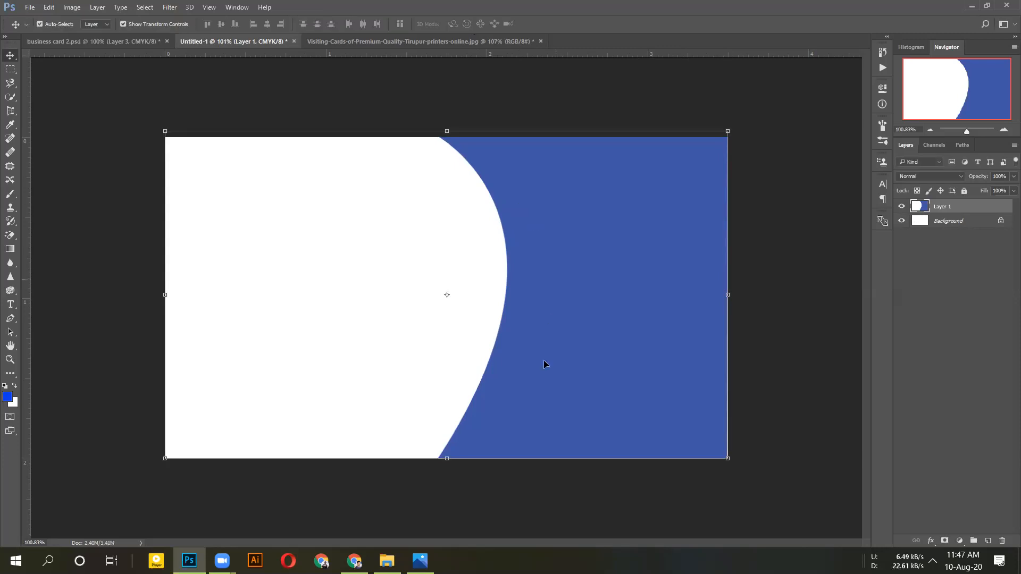
click(727, 458)
drag(733, 459, 739, 460)
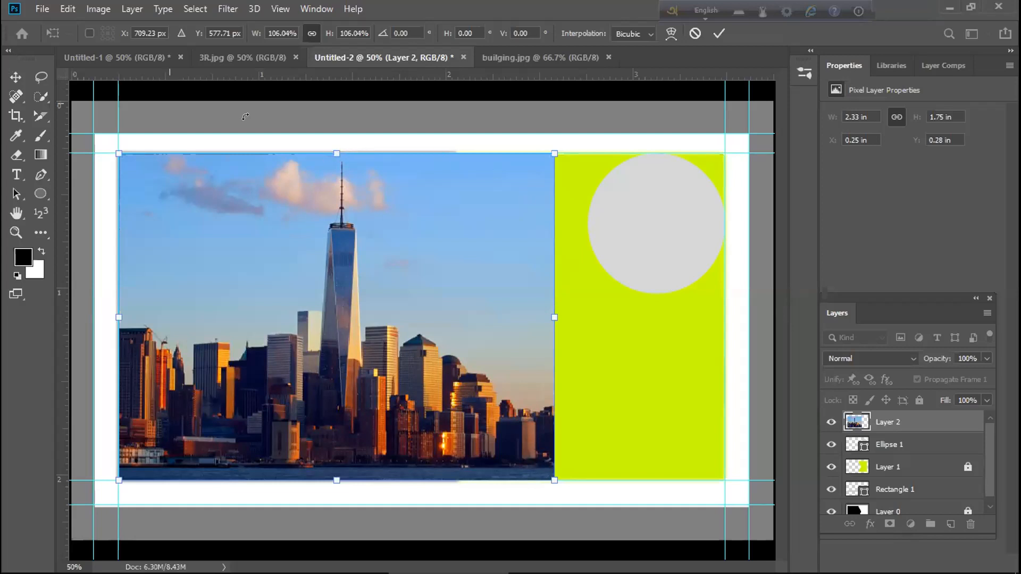
Scale the skyline photo to about 2.32 × 1.74 in (105.5%) and commit
drag(342, 175, 342, 213)
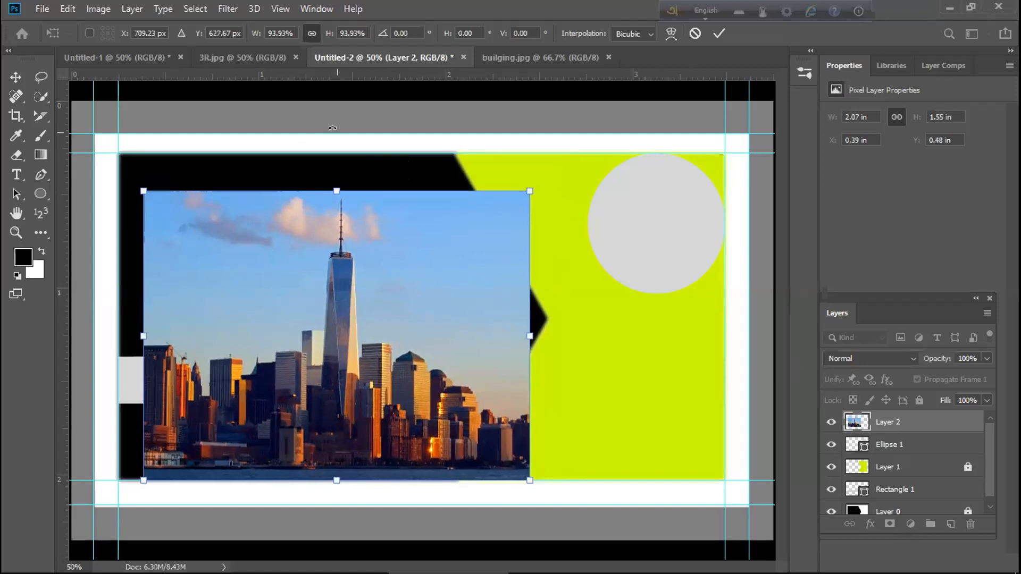
drag(332, 187, 294, 154)
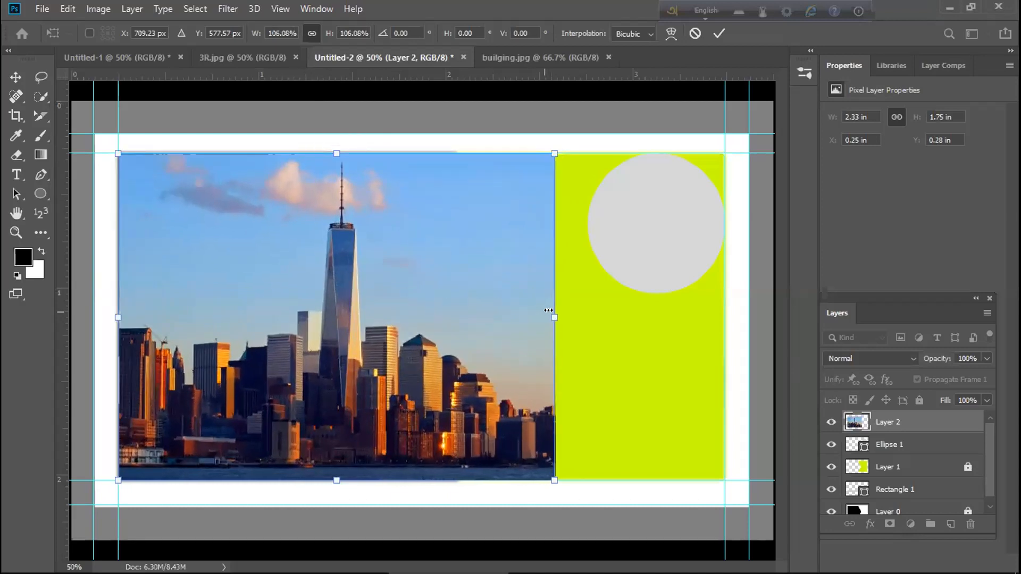
mouse_move(543, 312)
mouse_down()
mouse_move(524, 311)
mouse_move(550, 311)
mouse_up()
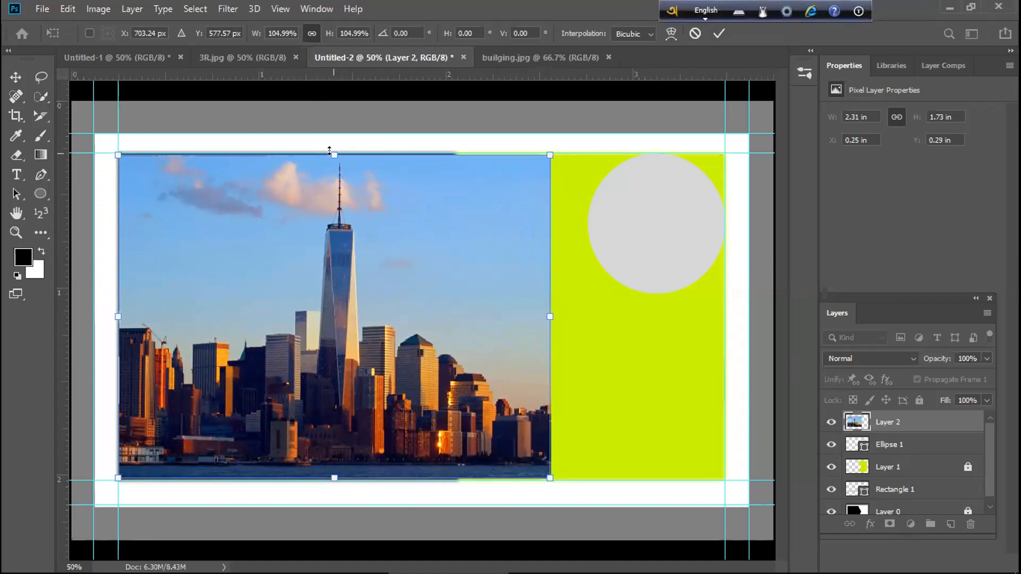
drag(329, 151, 334, 153)
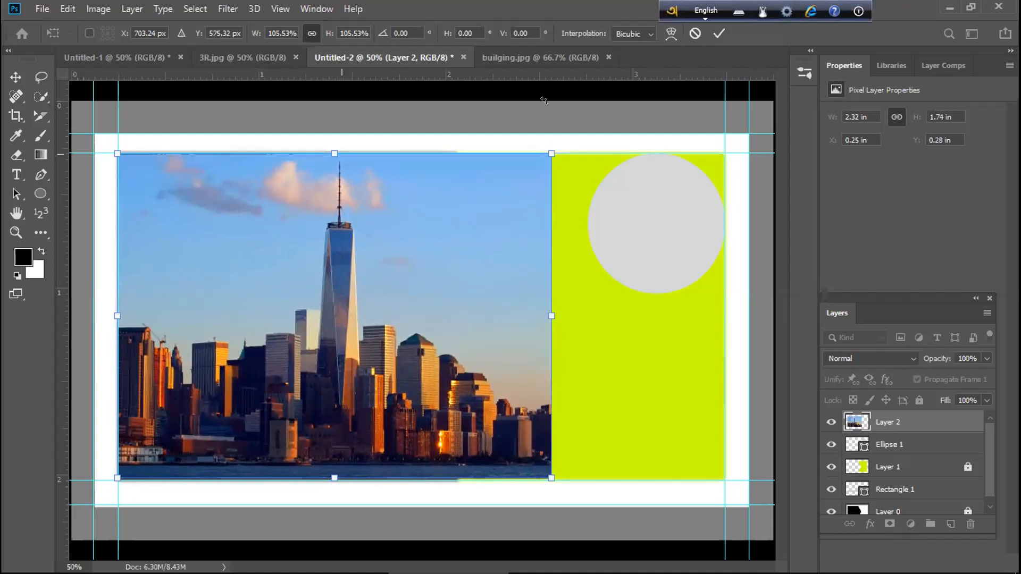
click(719, 33)
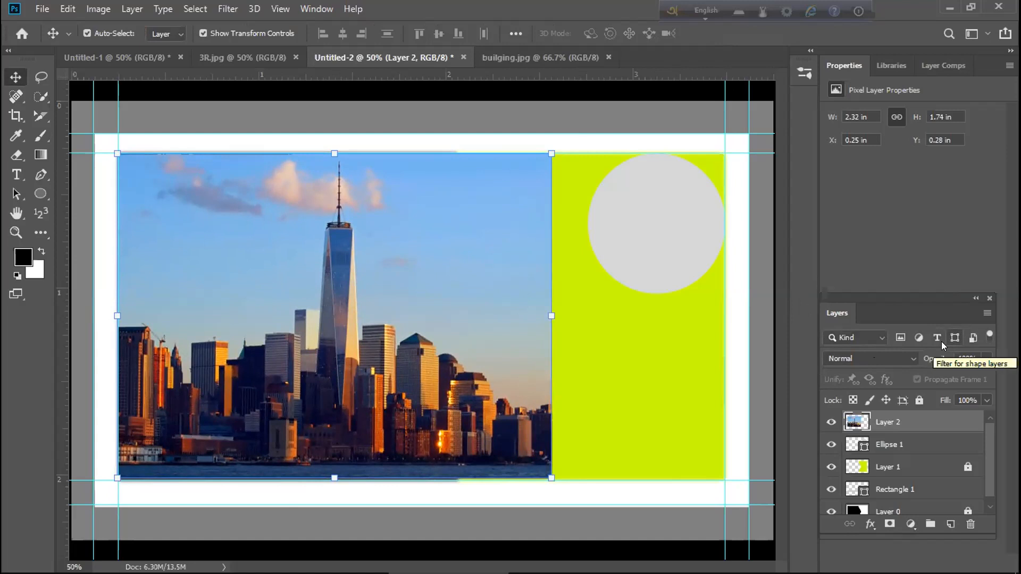
Set Layer 2's opacity to 38% and drag it below Layer 1
click(987, 358)
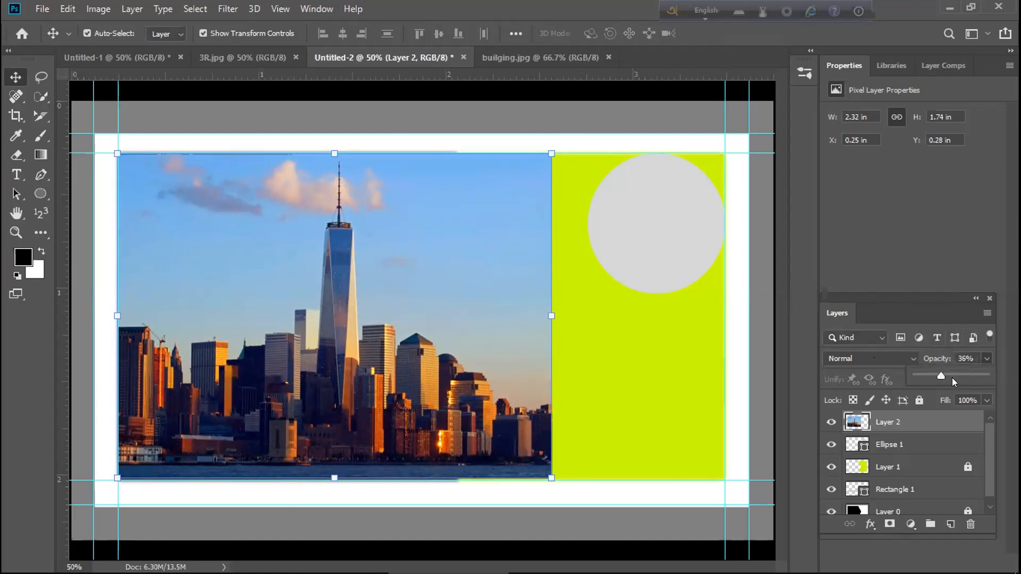
drag(923, 385, 941, 385)
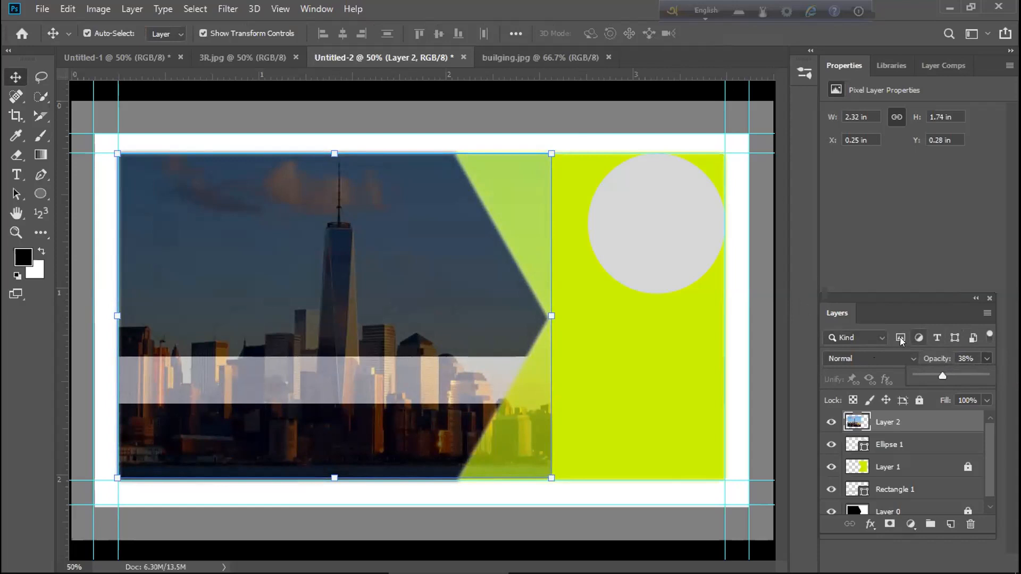
drag(894, 424, 893, 483)
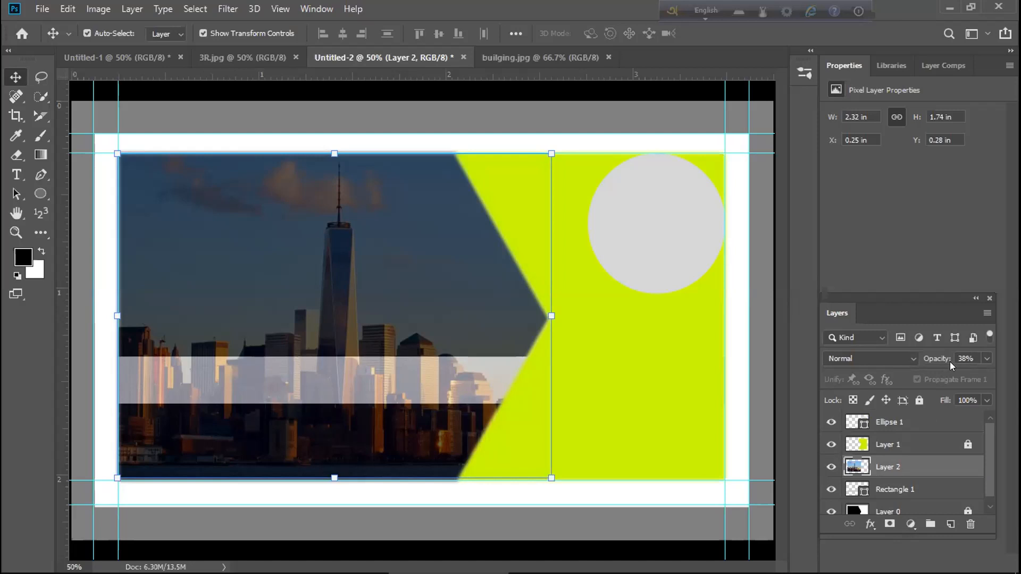
drag(987, 448, 987, 467)
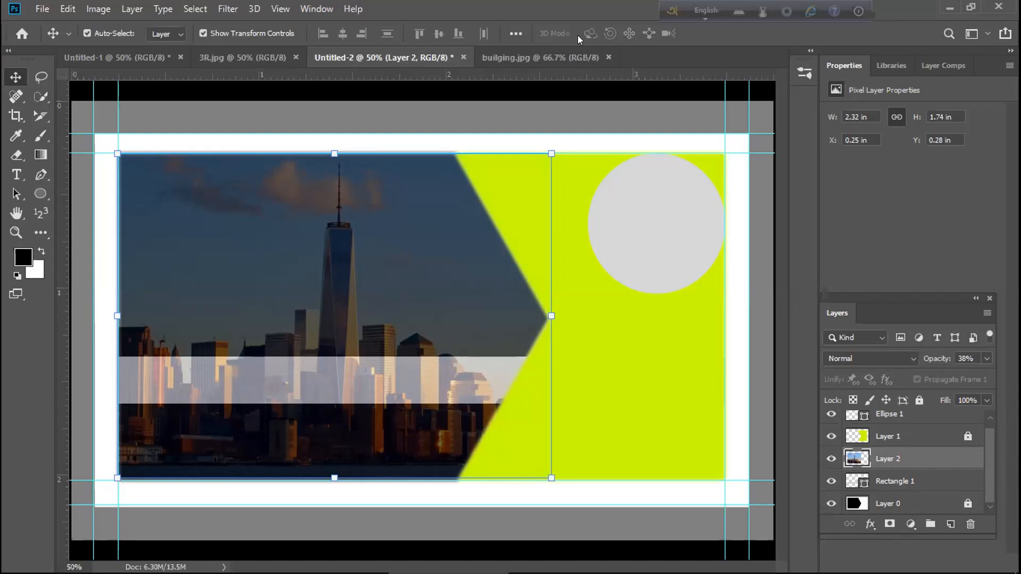
Move Rectangle 1 below Layer 1, raise Layer 0 above it, and clear the selection
click(859, 483)
drag(860, 478, 868, 437)
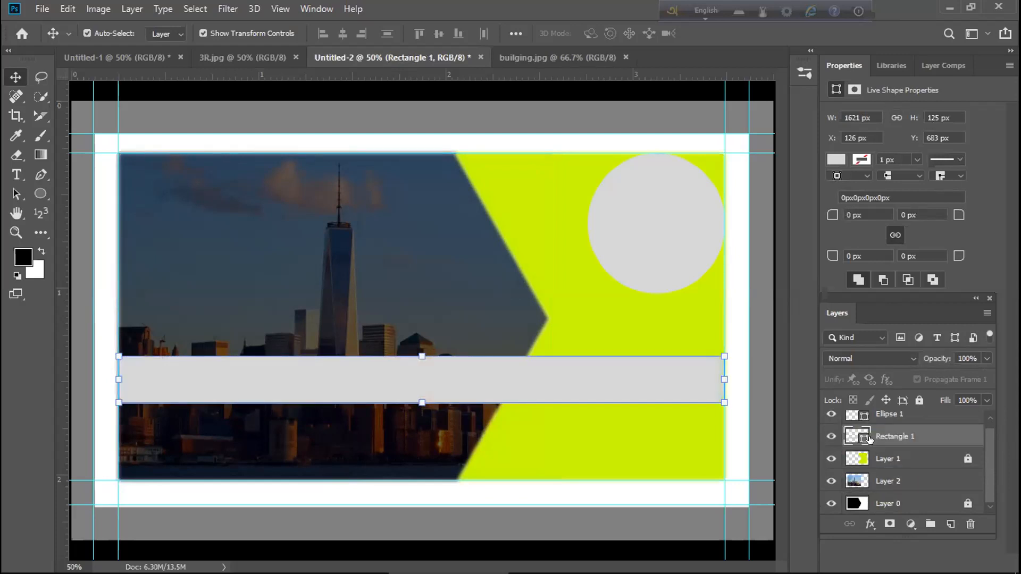
drag(861, 447, 867, 466)
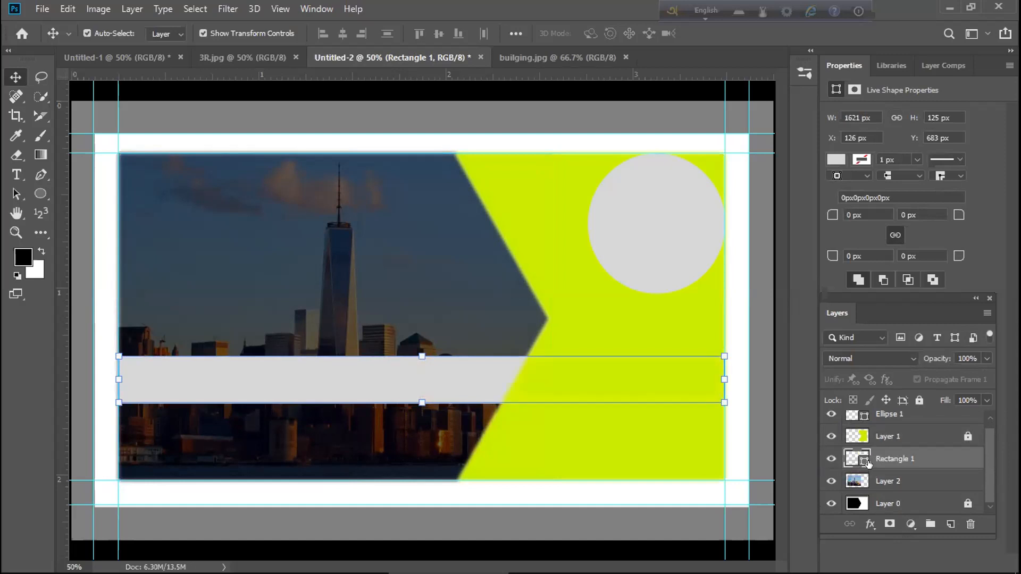
drag(851, 502, 858, 460)
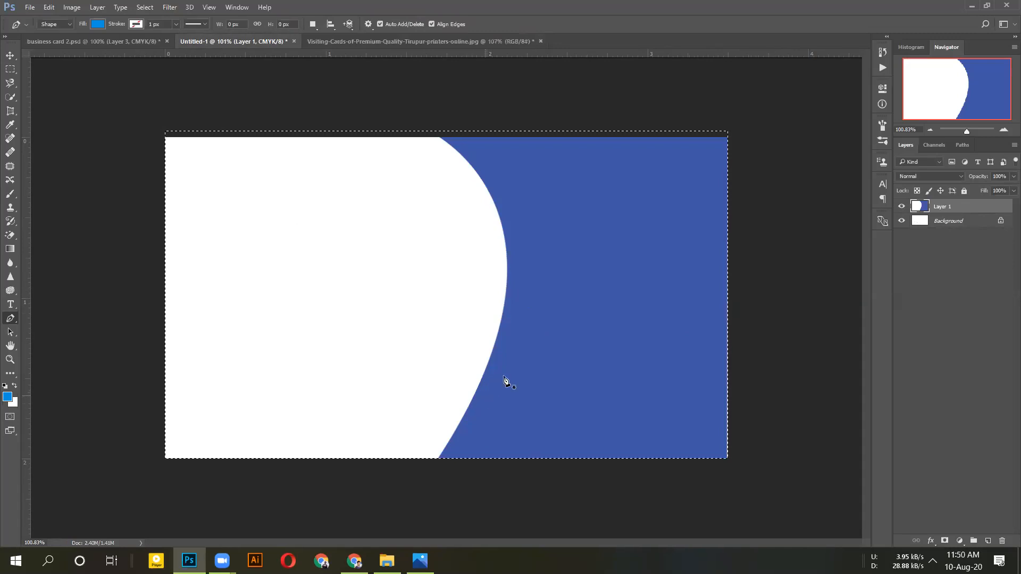
key(ctrl+d)
key(ctrl+Return)
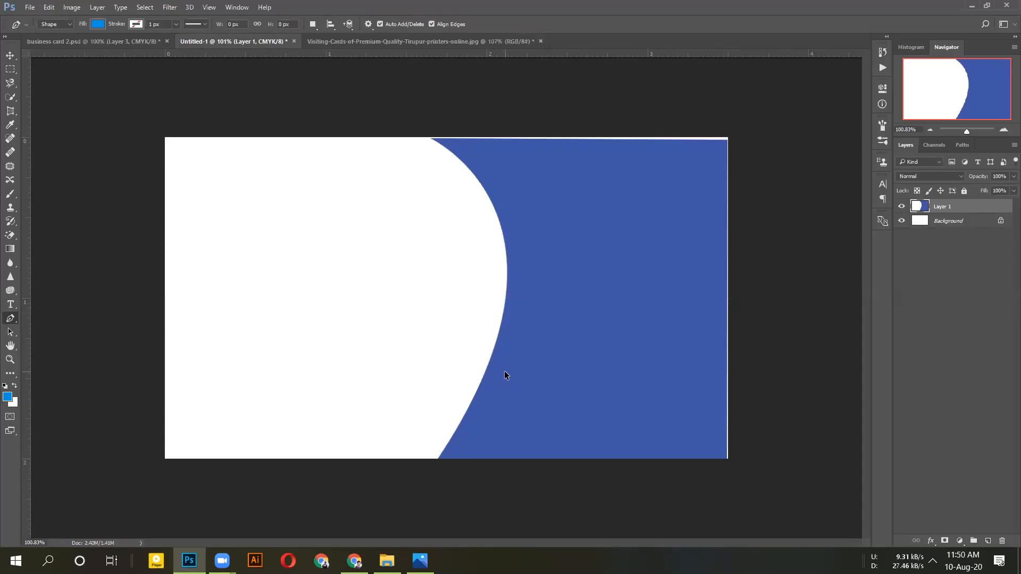
key(Delete)
key(ctrl+d)
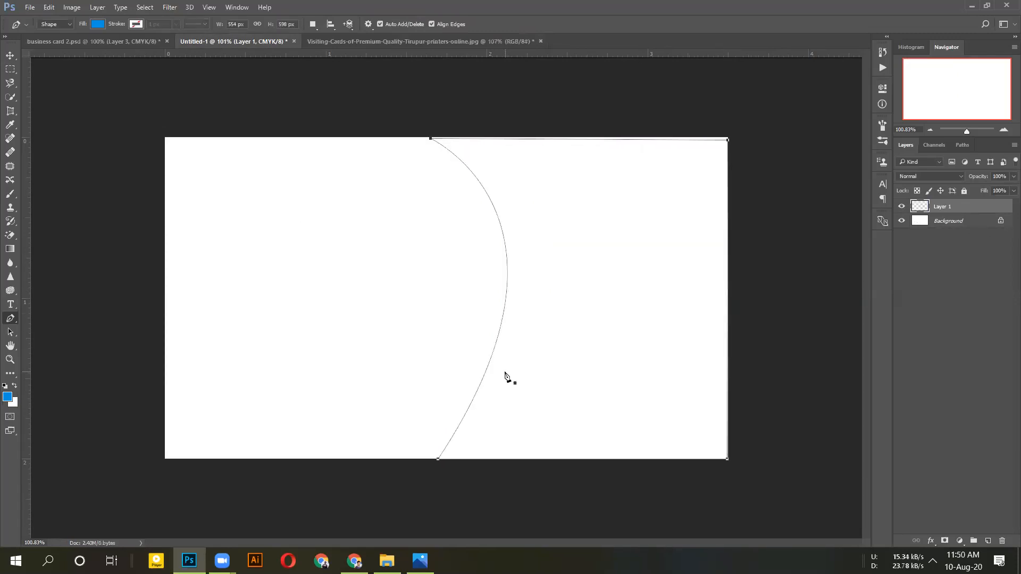
right_click(494, 184)
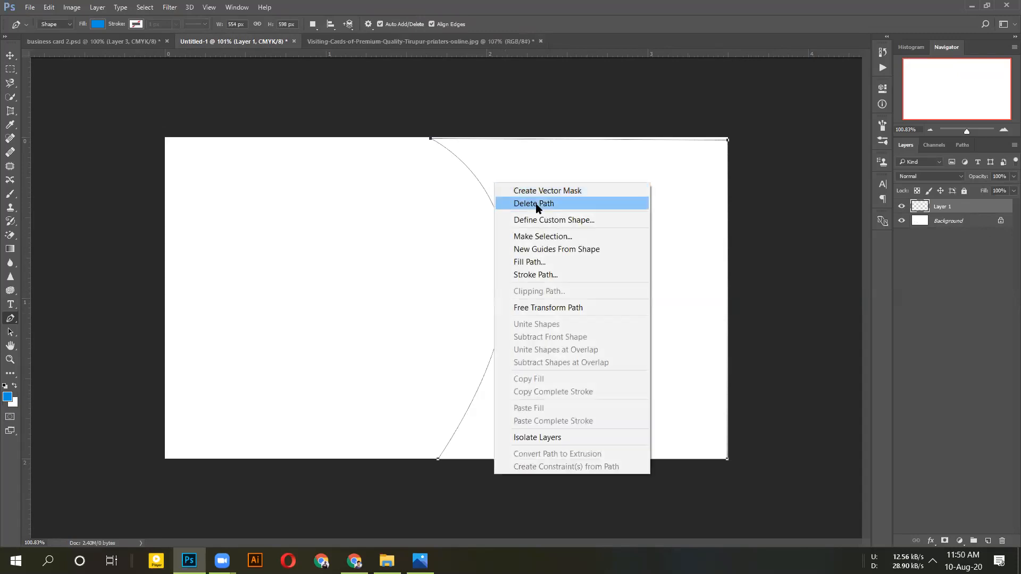
click(556, 101)
key(ctrl+a)
key(alt+BackSpace)
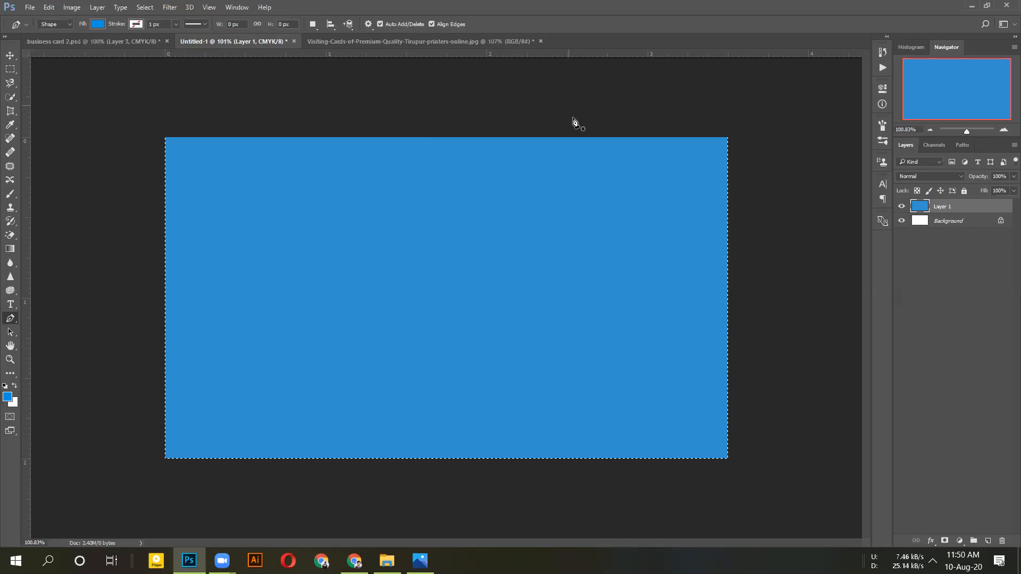
key(ctrl+z)
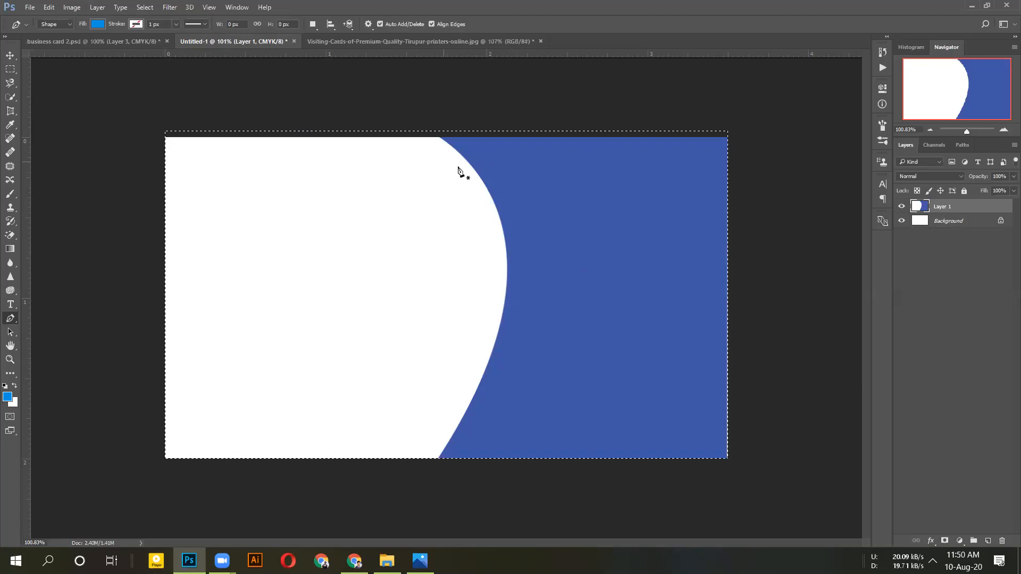
click(121, 8)
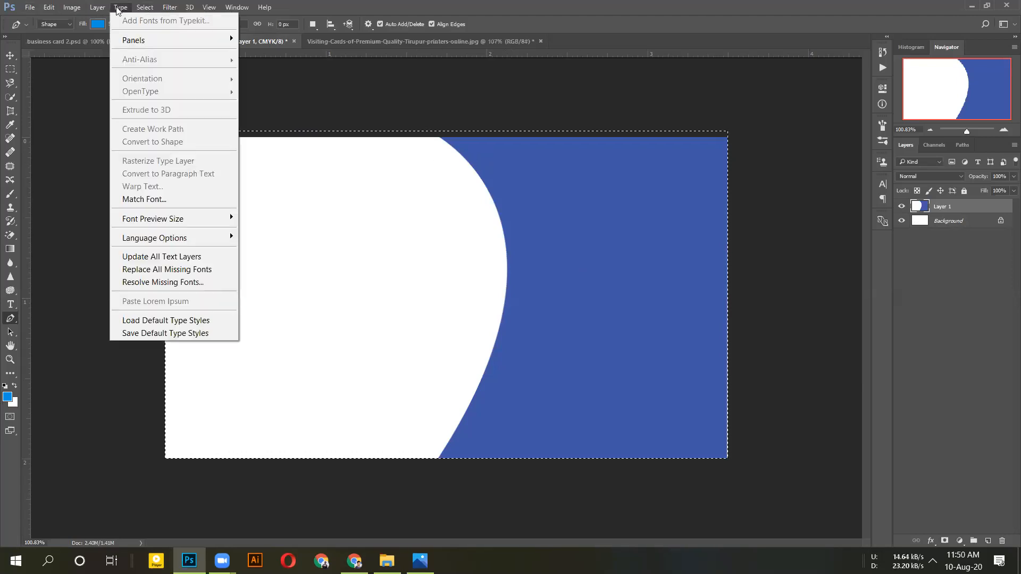
mouse_move(144, 7)
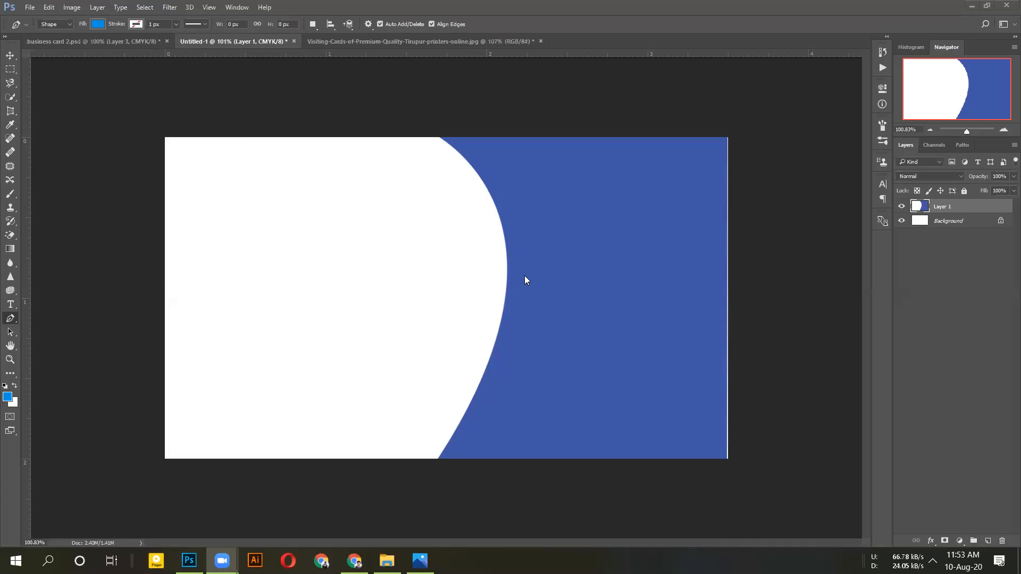
Select the whole canvas and open the shape path's options, dismissing them without a choice
click(563, 159)
key(ctrl+a)
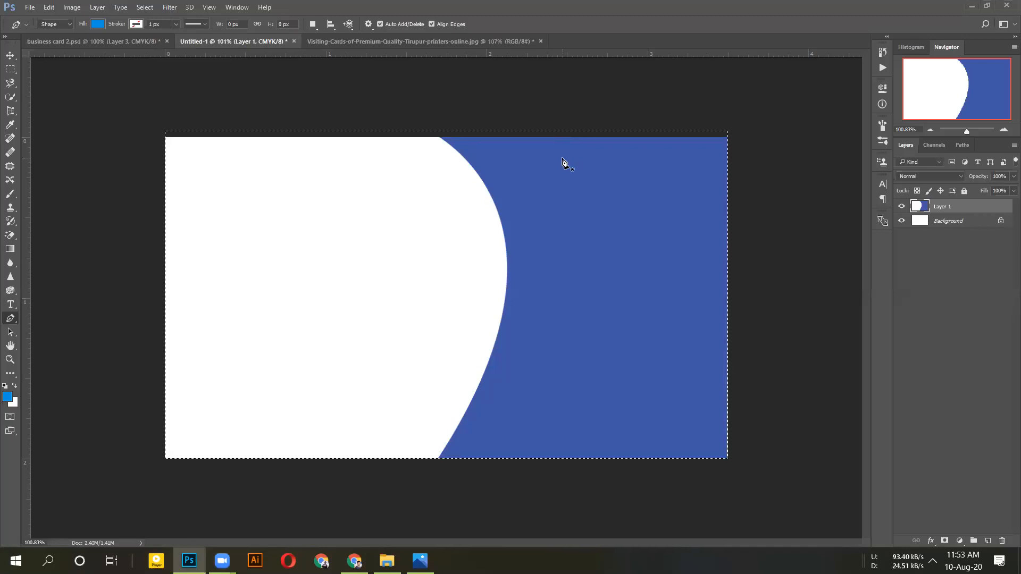
right_click(562, 160)
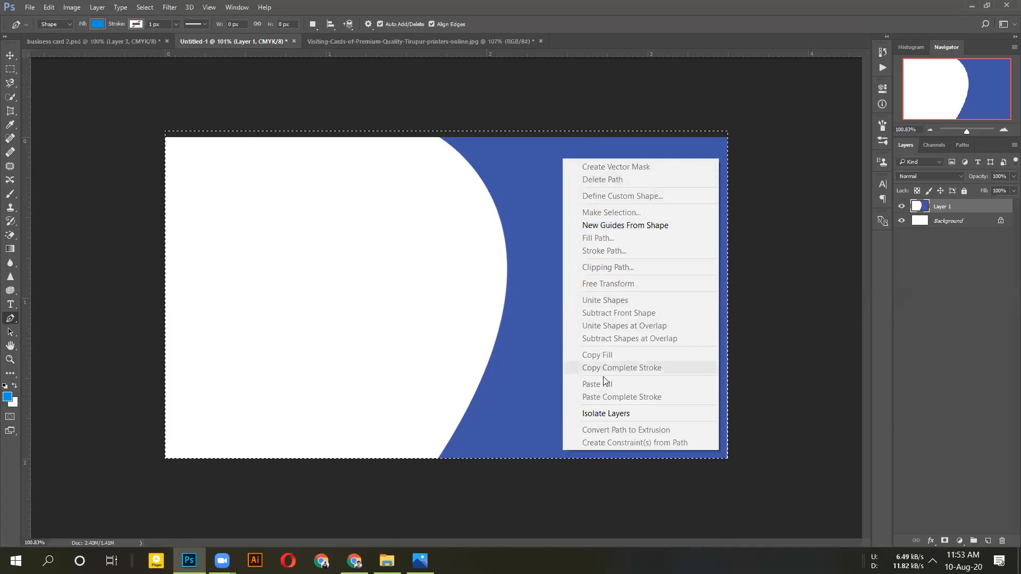
right_click(525, 145)
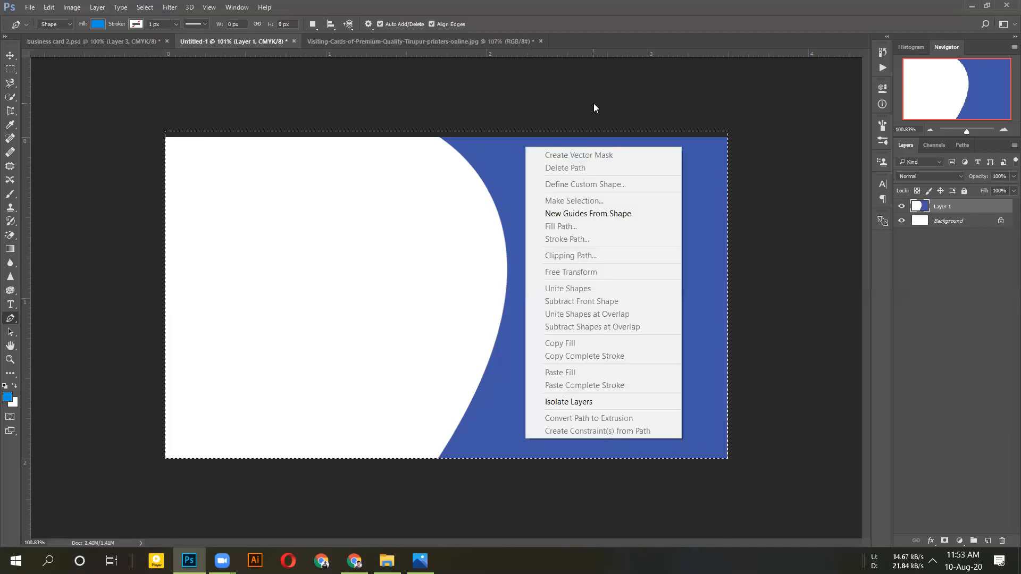
click(594, 106)
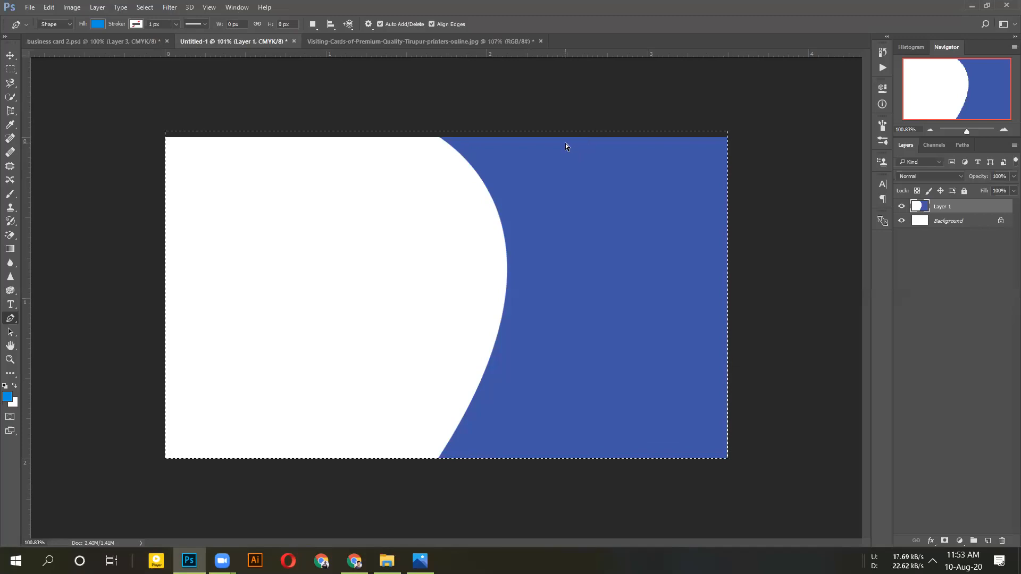
right_click(584, 176)
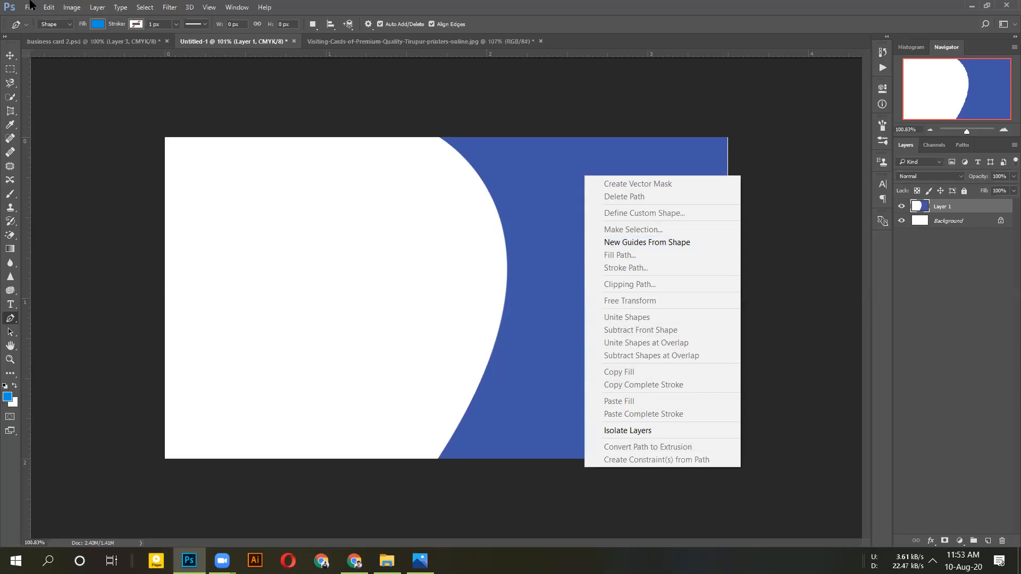
click(150, 12)
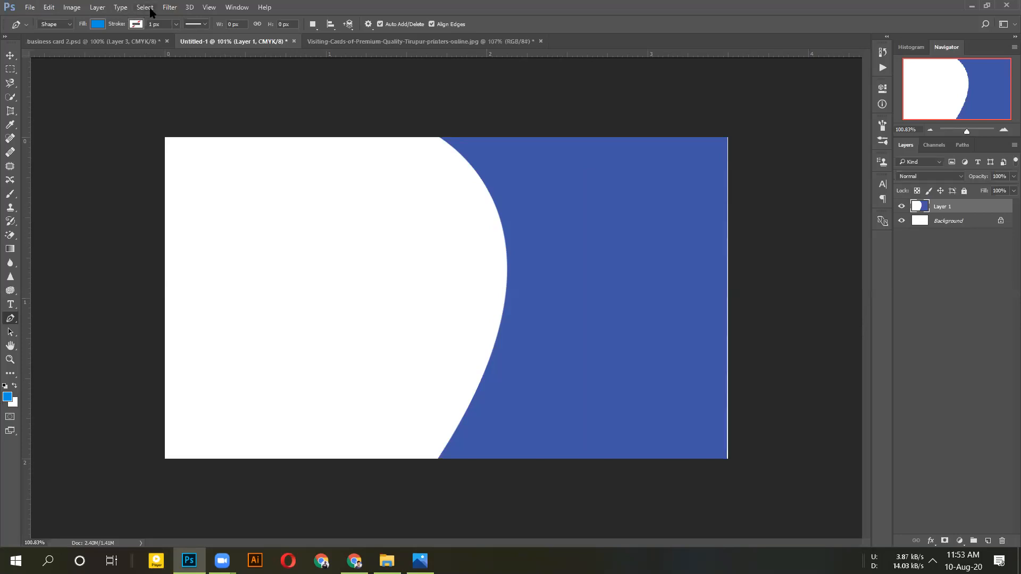
Reselect, then deselect and drag Layer 1 with the blue curve to the trash
click(165, 9)
mouse_move(146, 8)
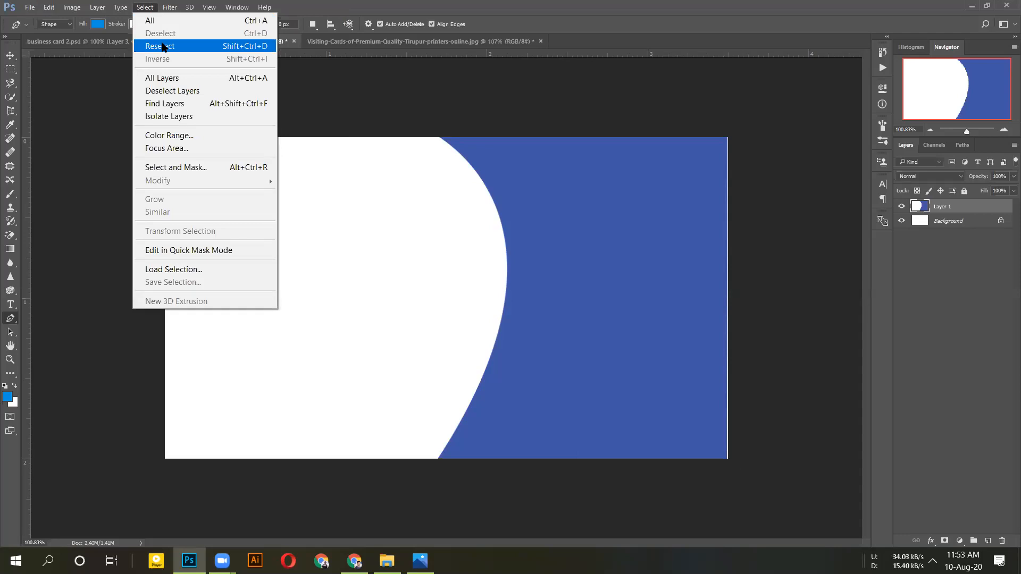
click(159, 46)
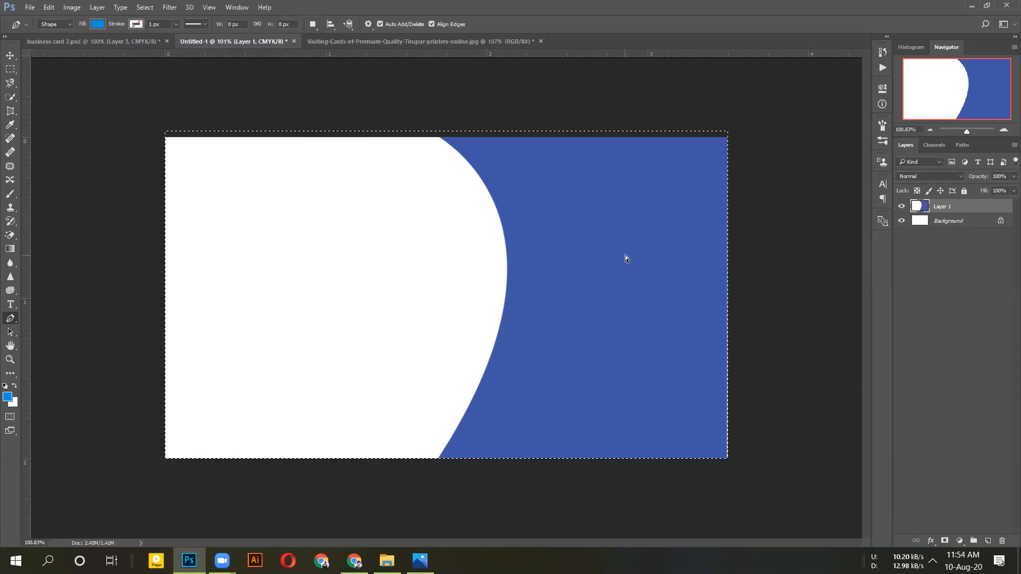
key(ctrl+d)
drag(979, 488, 1002, 545)
Add an empty layer, then scale the 'Graphic Designer' title up to about 115.36%
click(988, 541)
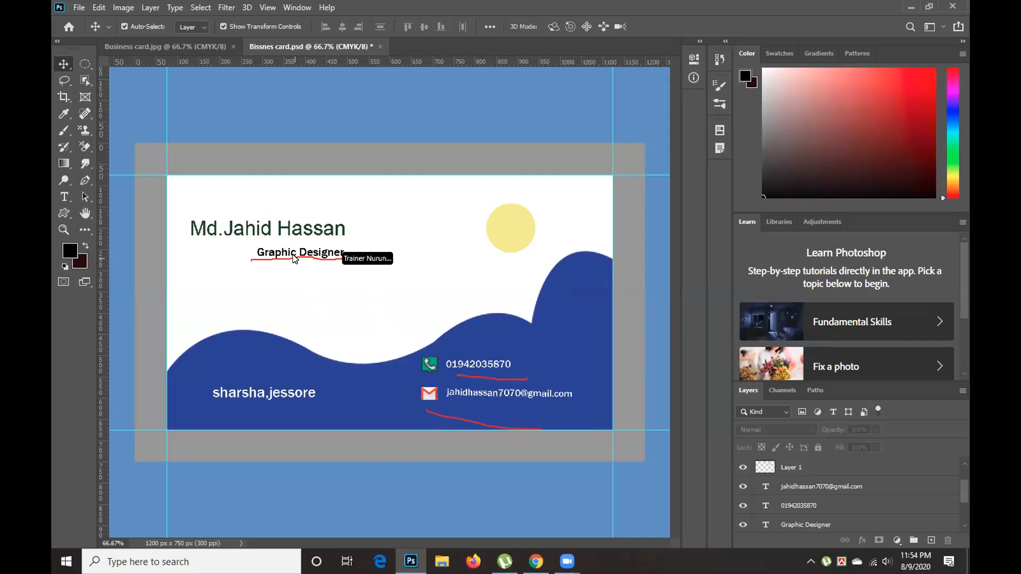
click(293, 255)
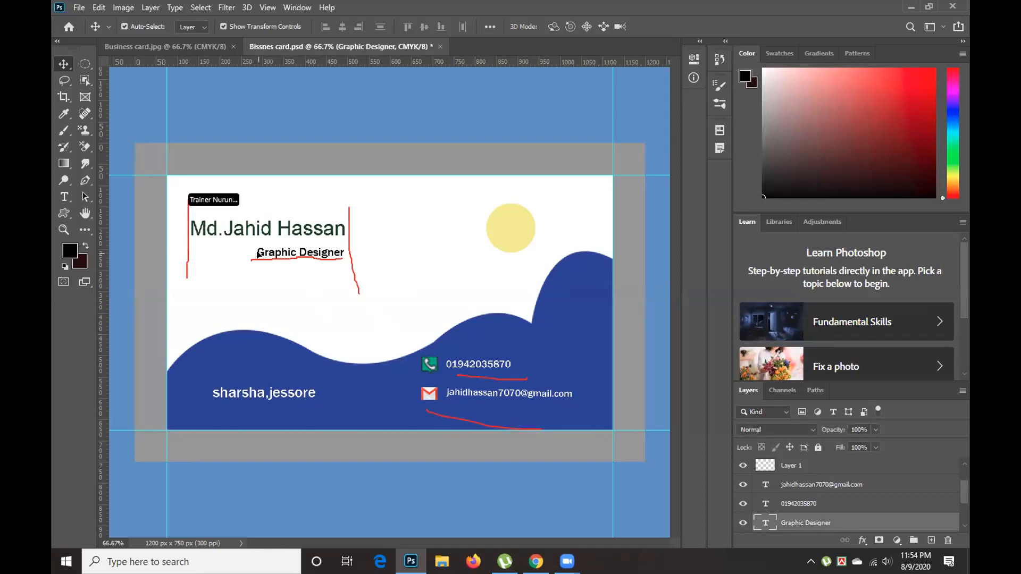
click(253, 253)
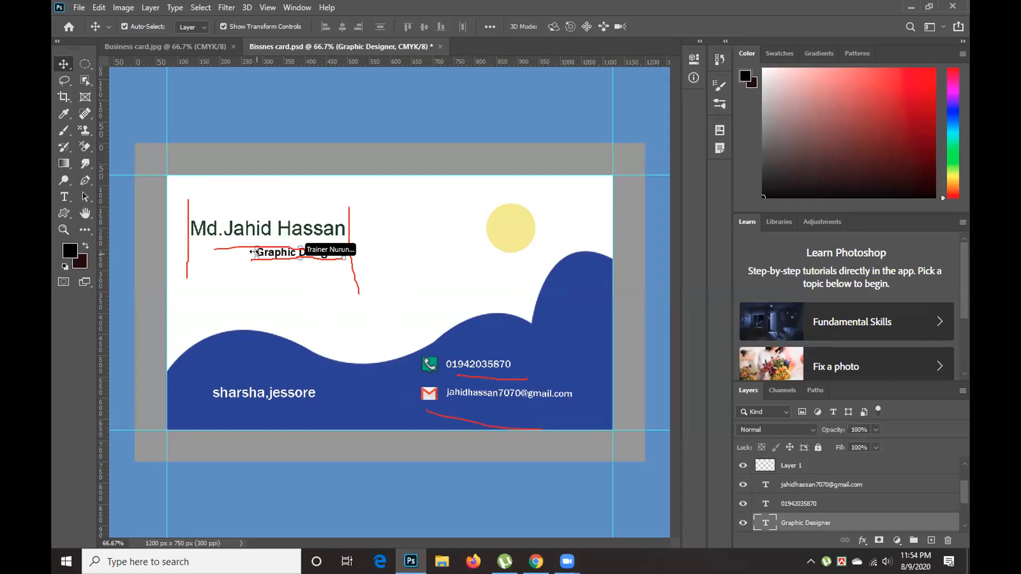
click(253, 252)
drag(252, 252, 239, 254)
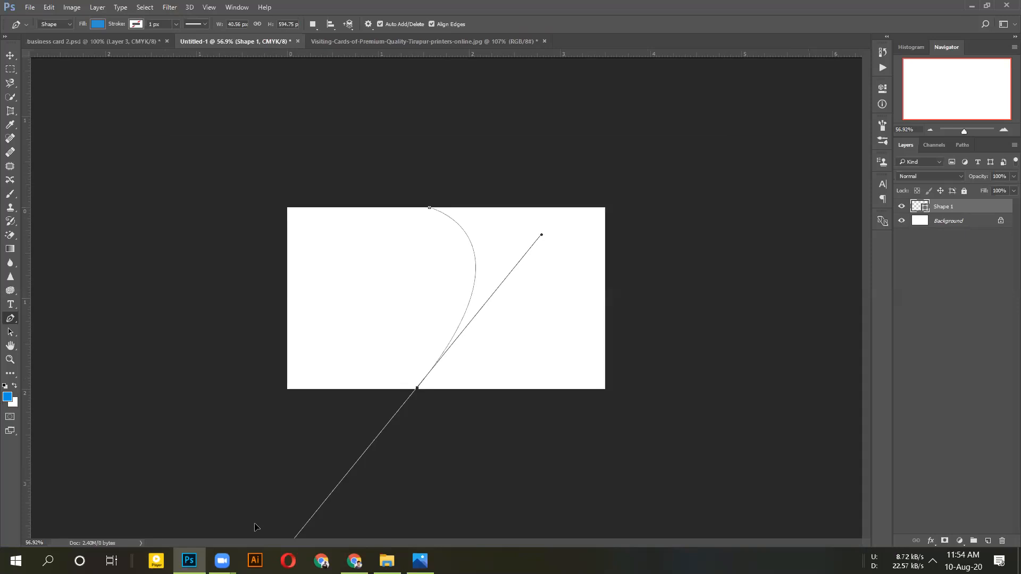
Reshape the lower end of the blue panel's curved left edge
drag(264, 467, 231, 524)
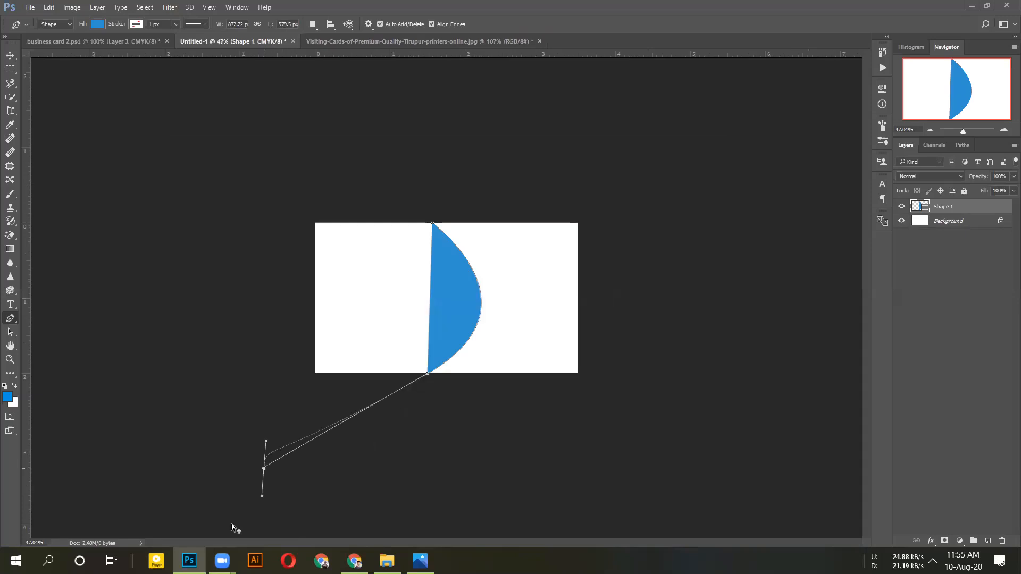
key(ctrl+z)
key(Escape)
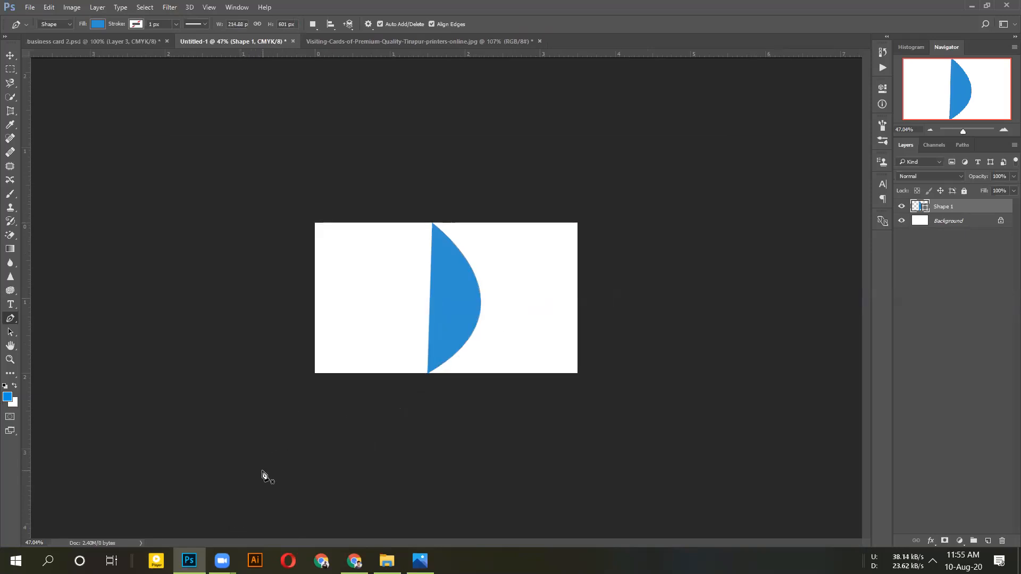
key(ctrl+z)
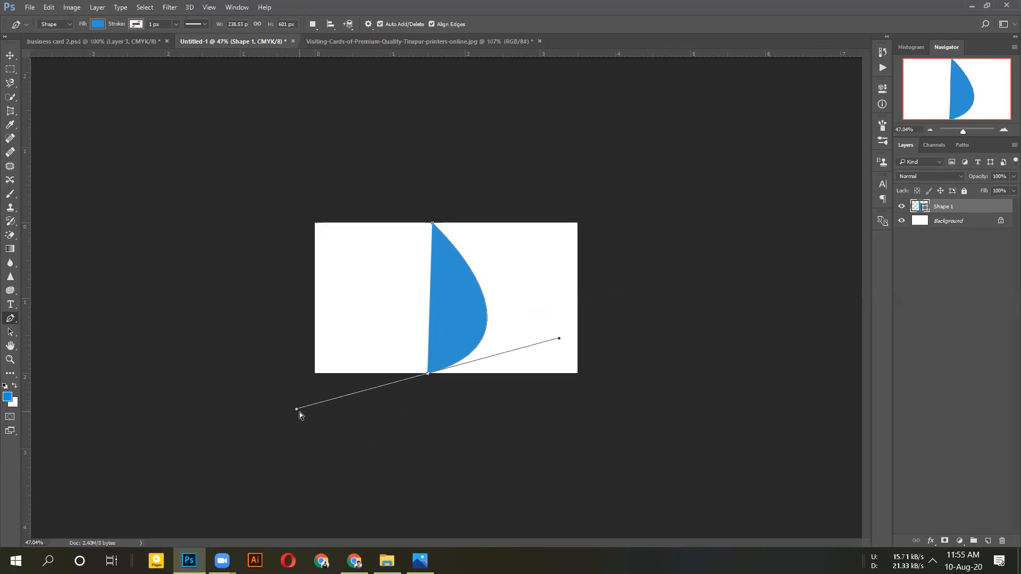
drag(296, 410, 240, 555)
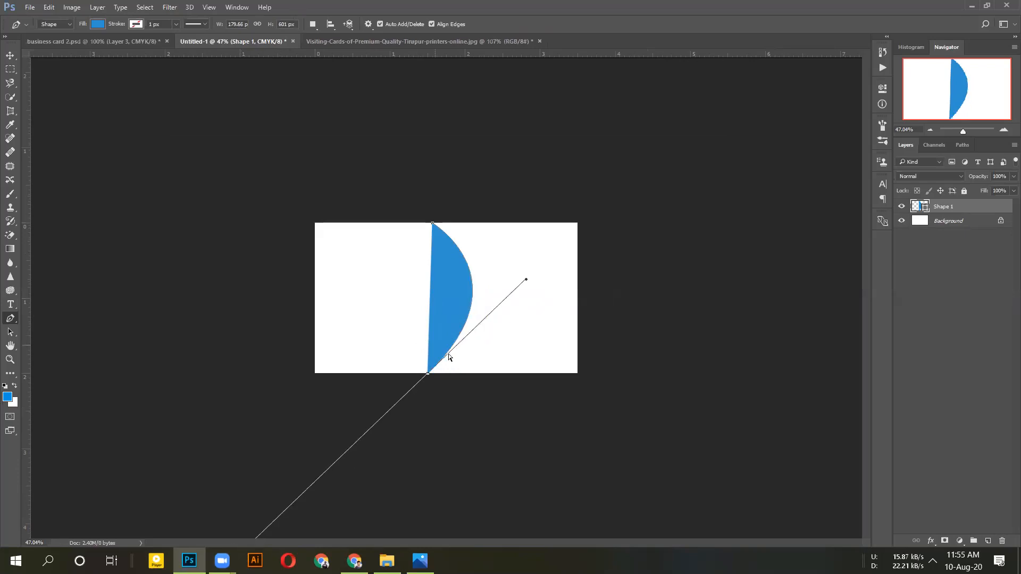
scroll(497, 380, up, 2)
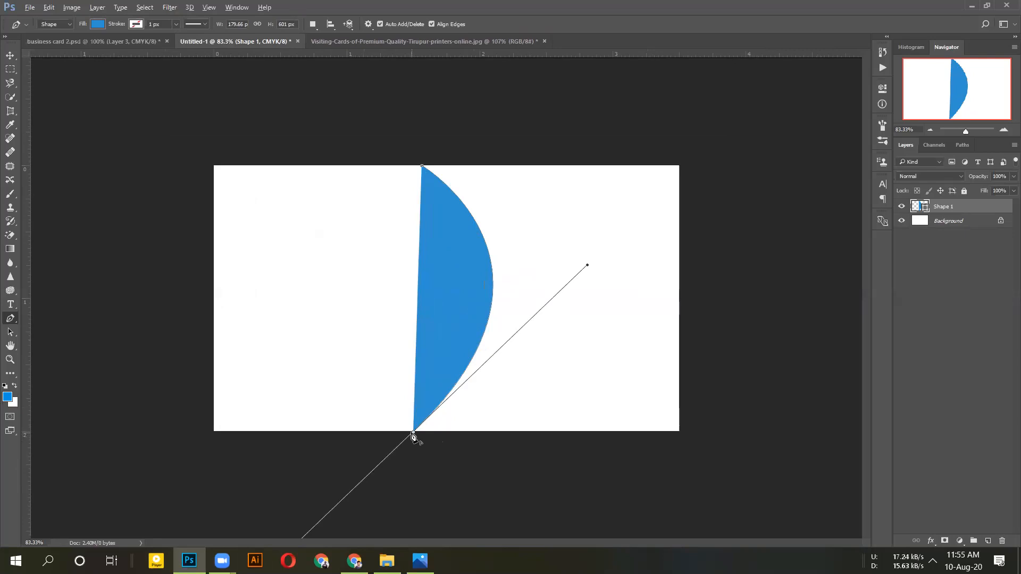
Close the panel through the canvas's bottom-right and top-right corners, then view the Visiting-Cards image
click(413, 433)
click(680, 431)
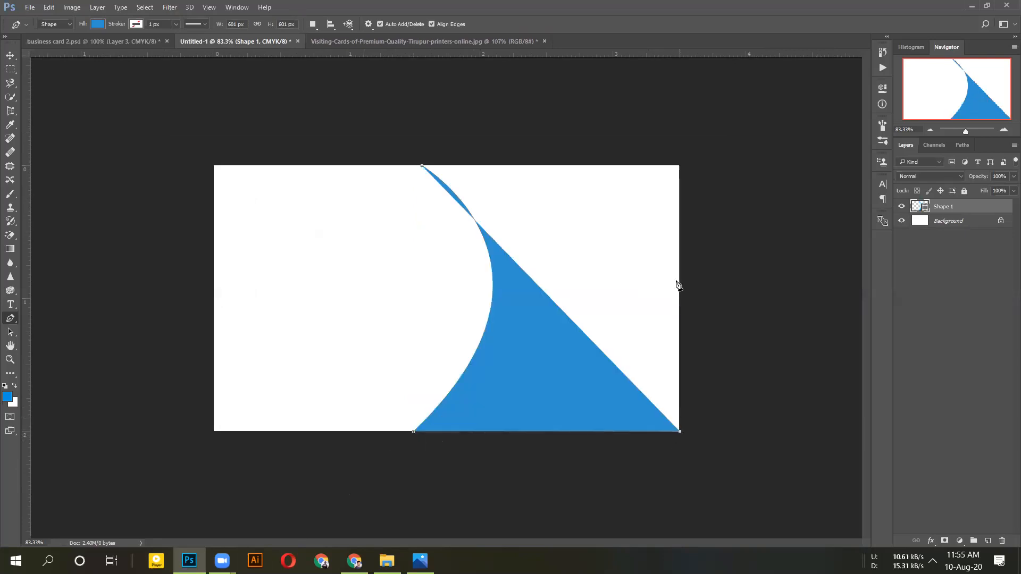
click(679, 165)
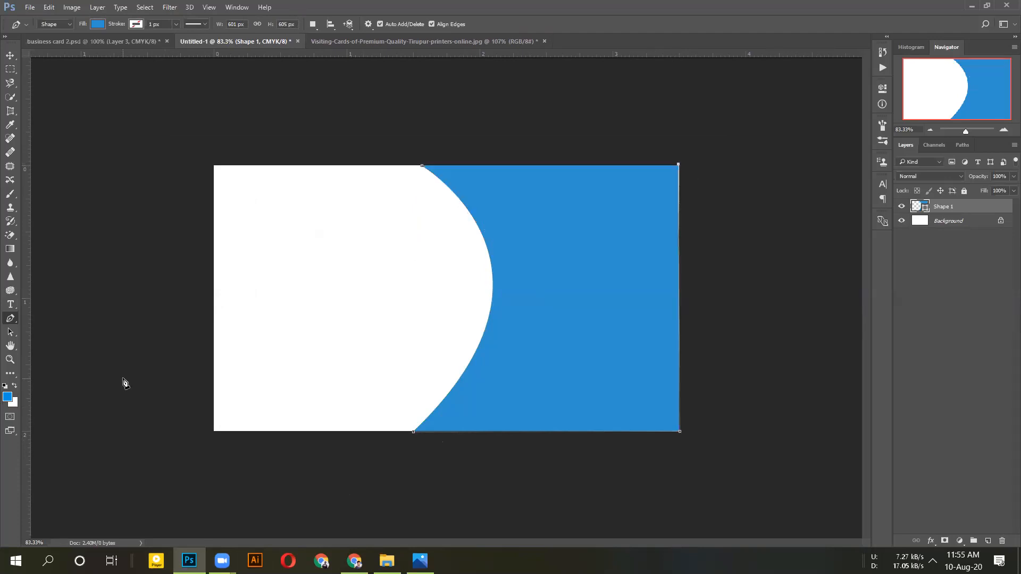
click(448, 45)
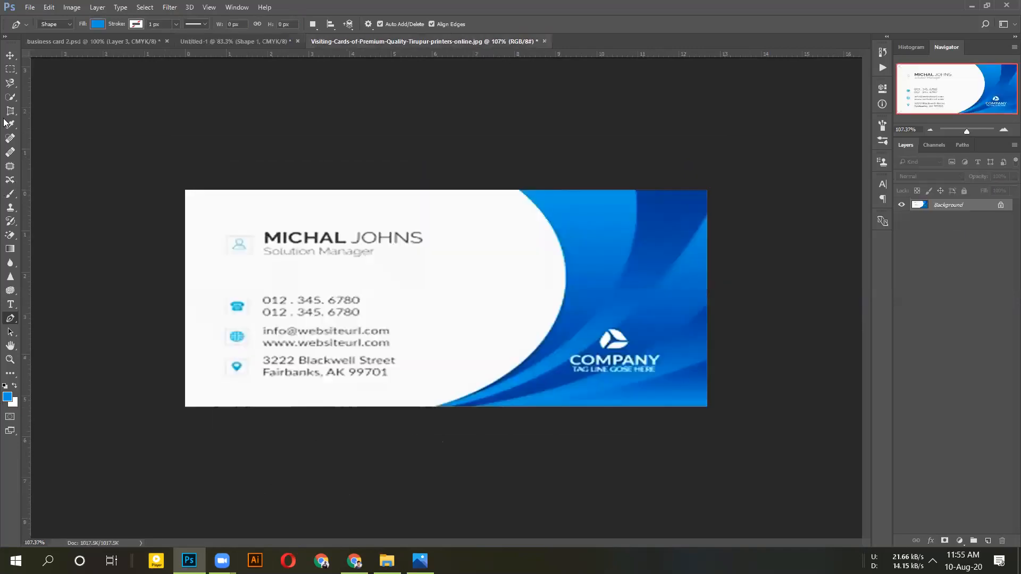
Sample the blue from the reference visiting card with the Eyedropper
click(10, 124)
click(39, 126)
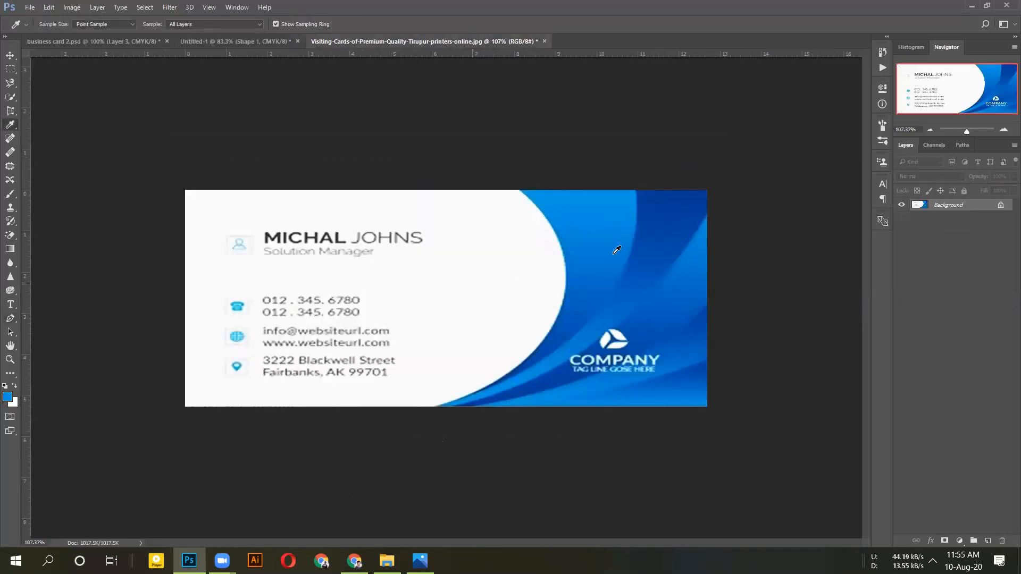
click(640, 229)
click(614, 209)
click(206, 42)
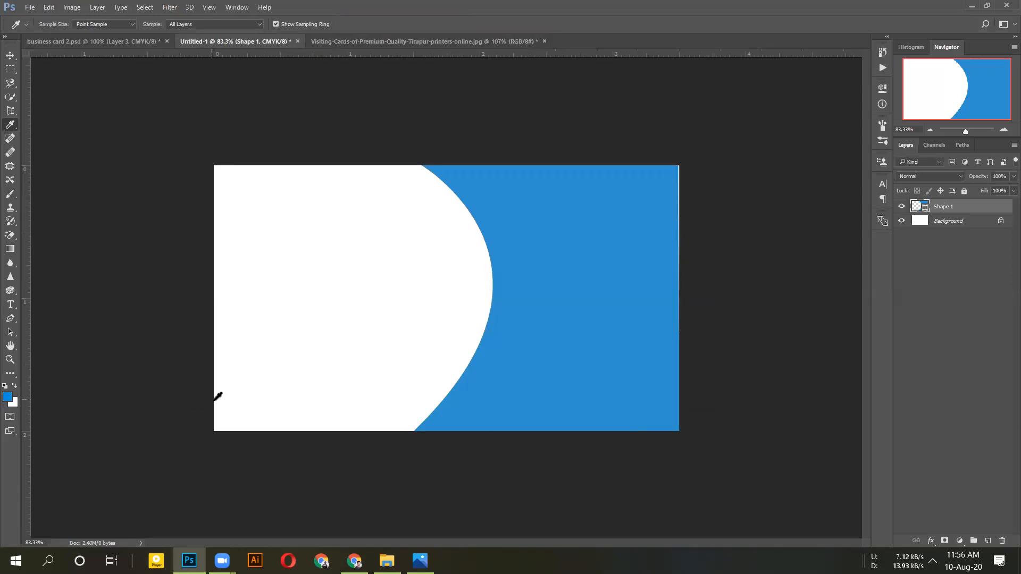
Shift the curved Shape 1 slightly right on Untitled-1 and add a blank layer
click(10, 55)
drag(565, 202, 571, 202)
click(579, 281)
click(786, 218)
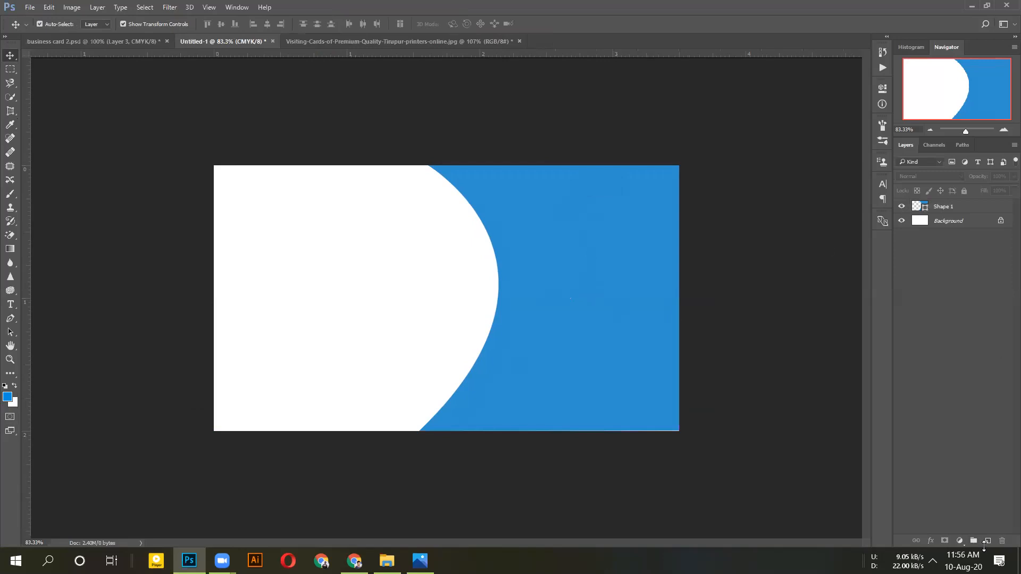
click(986, 541)
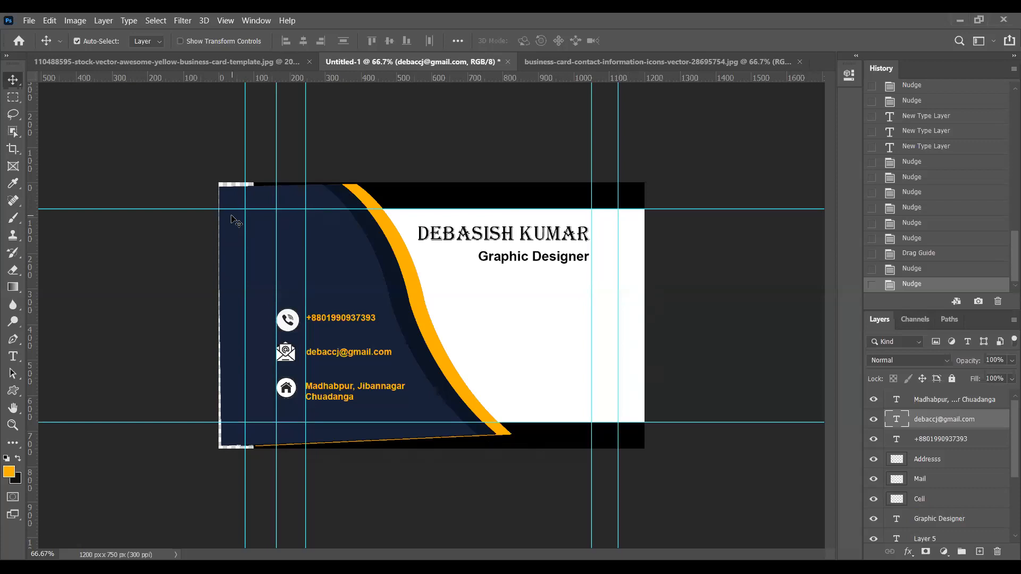
click(917, 500)
Nudge the Cell and Mail icons upward so they sit level with their text lines
key(shift+Up)
key(shift+Up)
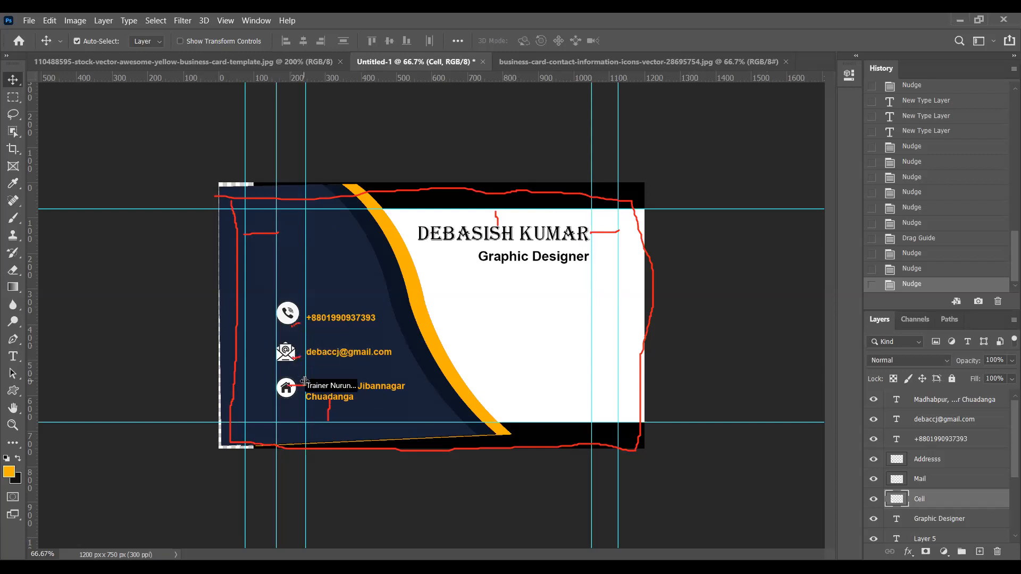
click(919, 480)
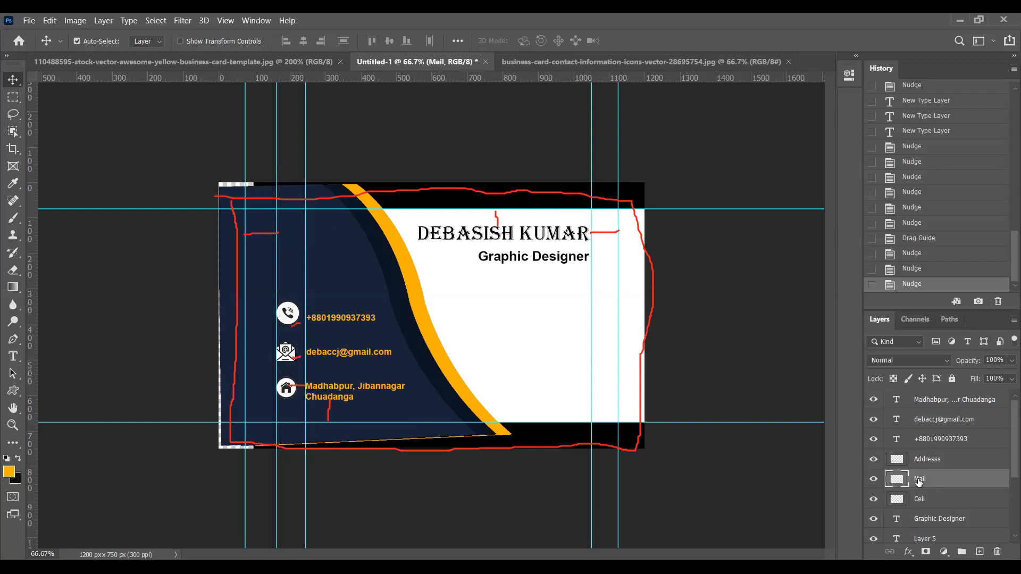
key(Up)
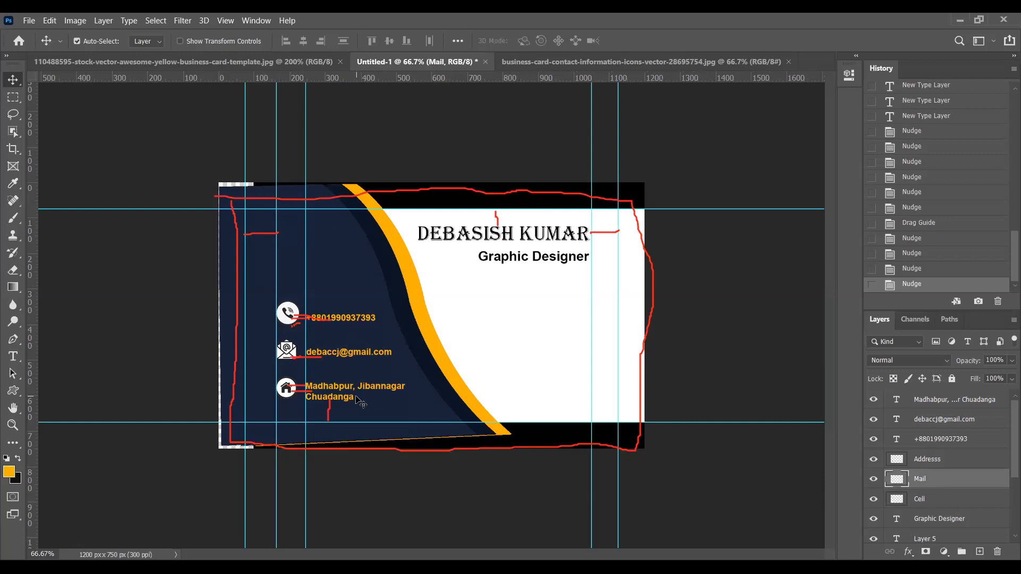
Align the left edges of the phone, e-mail and address text layers
click(930, 441)
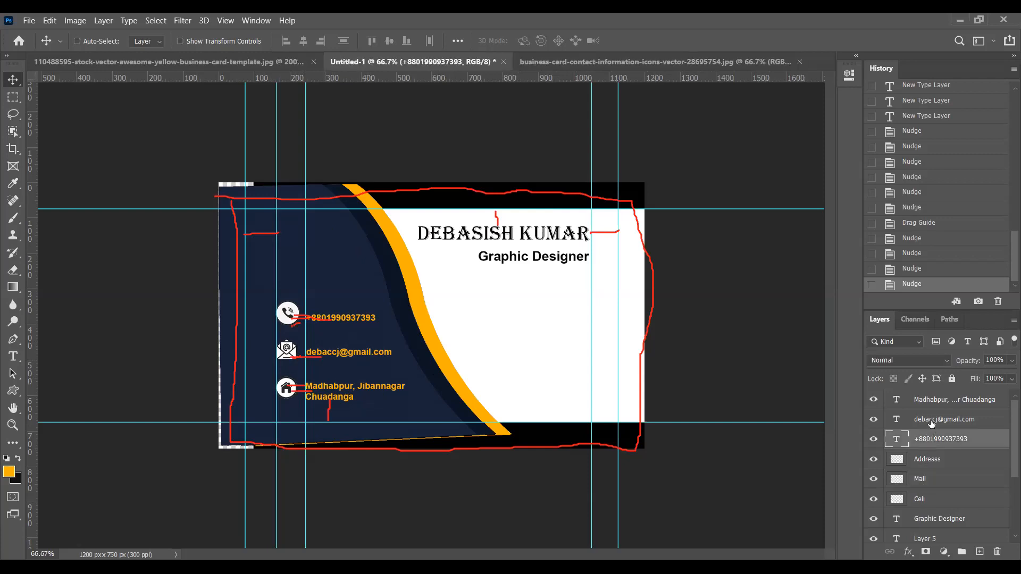
ctrl+click(931, 421)
ctrl+click(928, 398)
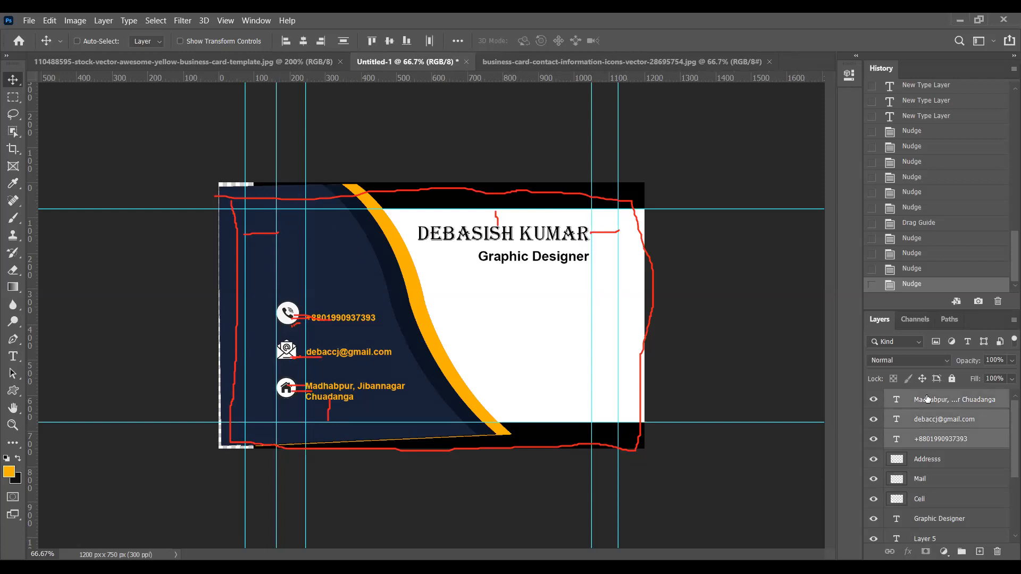
click(285, 41)
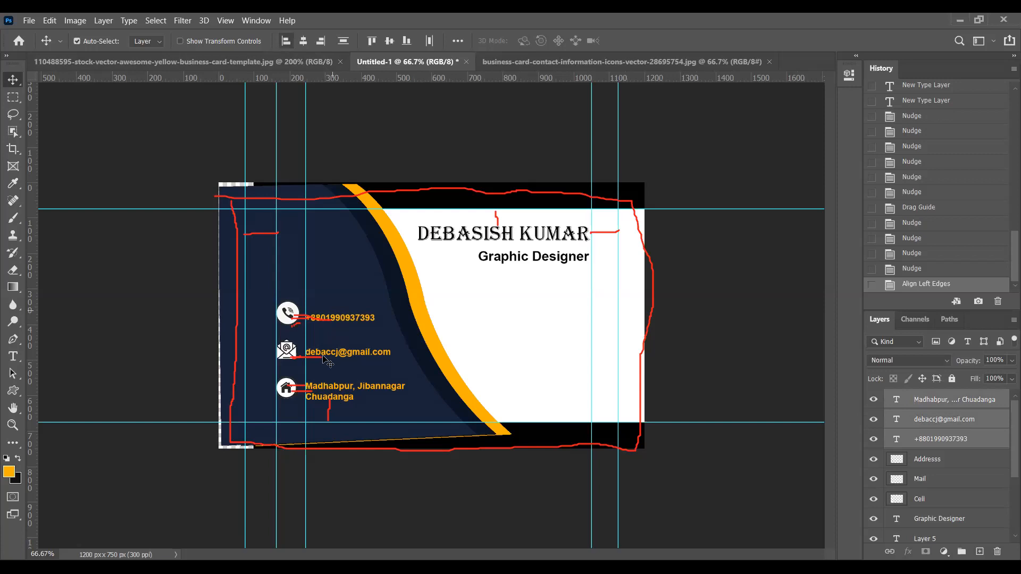
Centre the Address, Mail and Cell icons horizontally on one vertical line
click(926, 461)
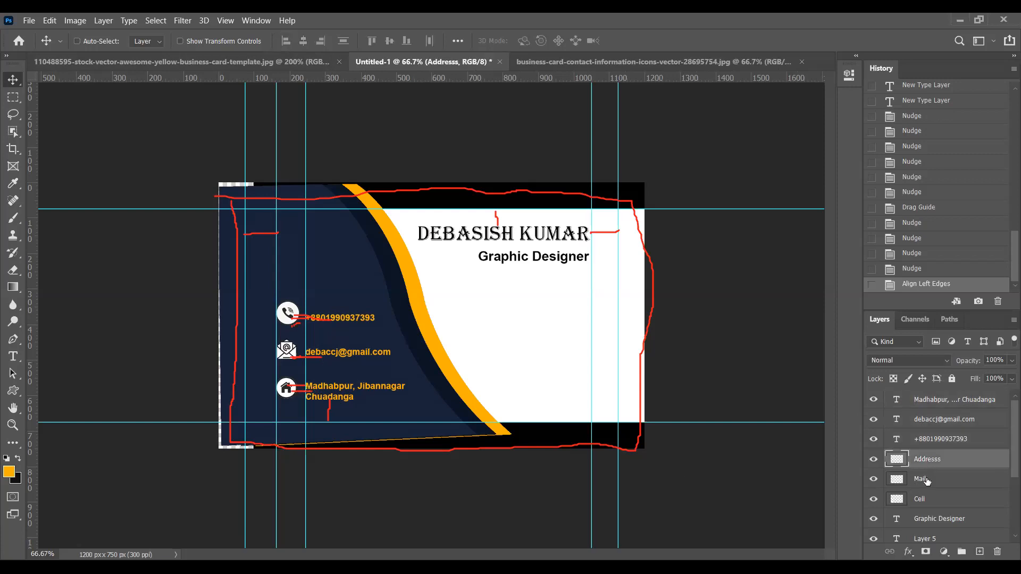
shift+click(927, 479)
shift+click(931, 499)
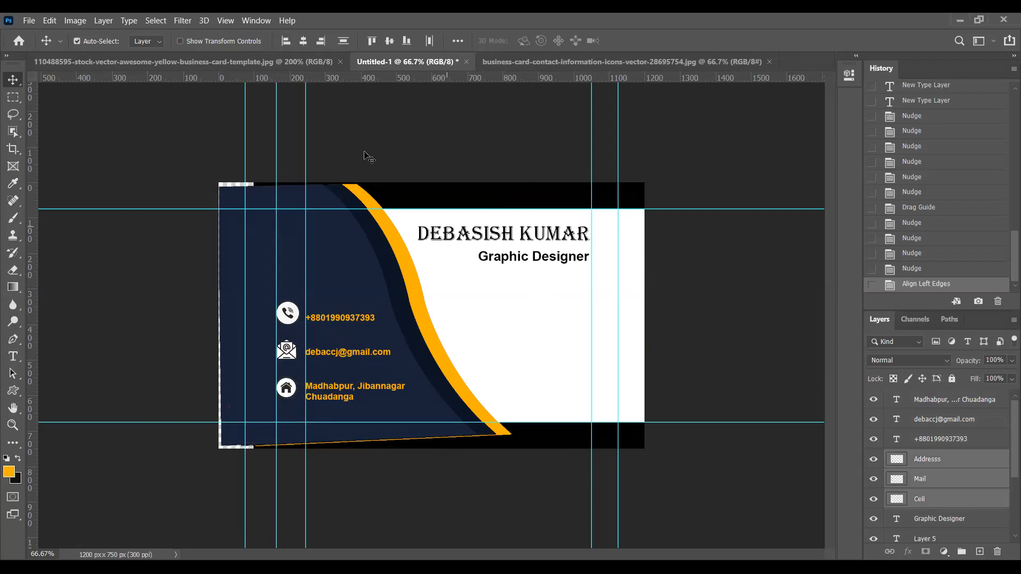
click(302, 41)
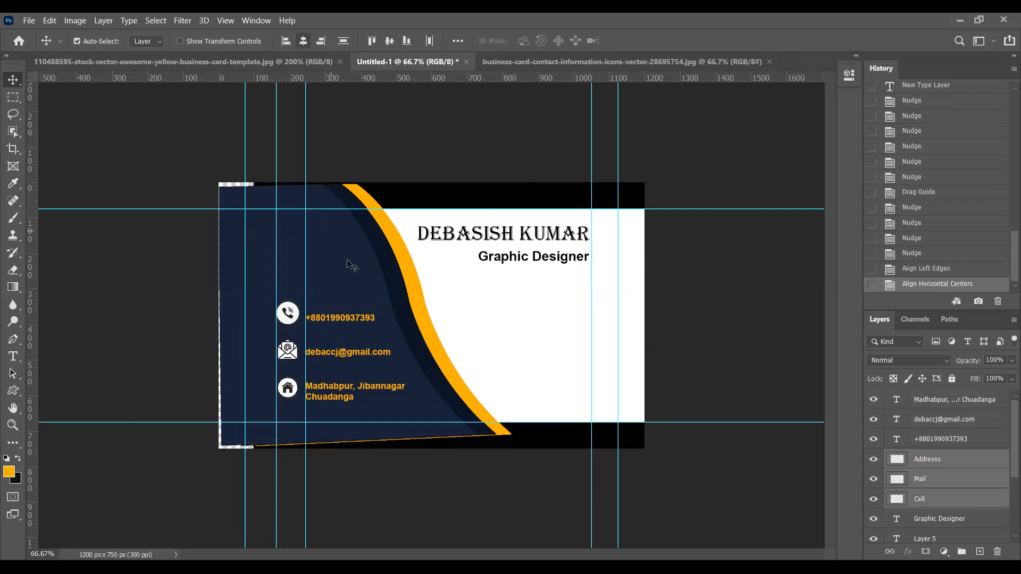
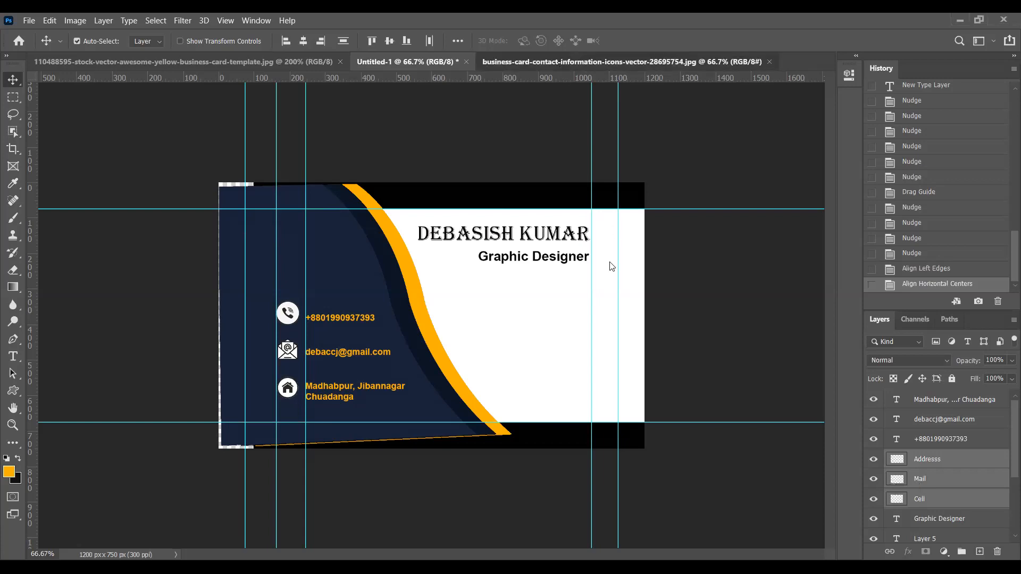
Delete the old Mail icon layer from the business card
key(ctrl+Tab)
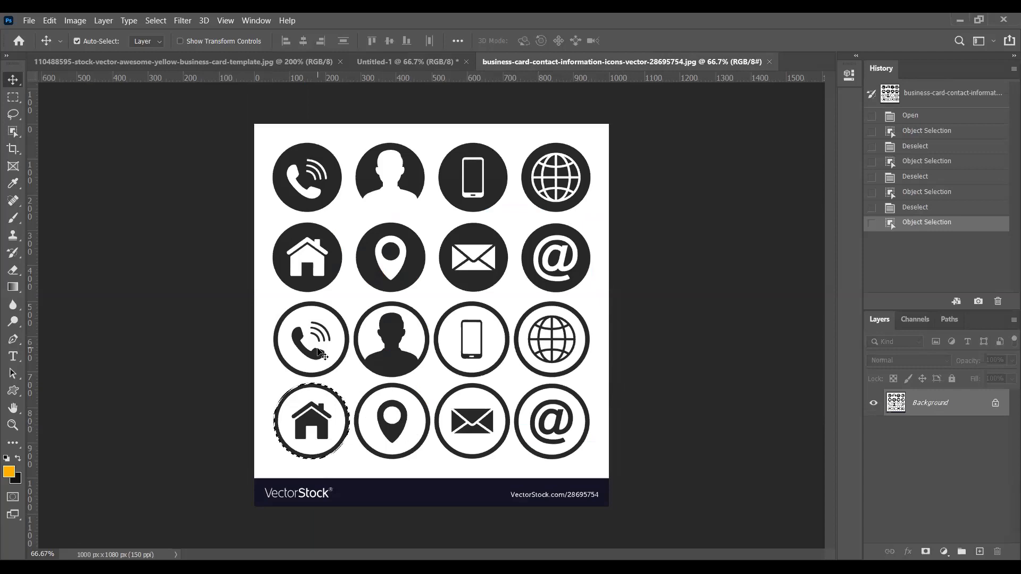
drag(319, 353, 925, 479)
click(925, 478)
key(Delete)
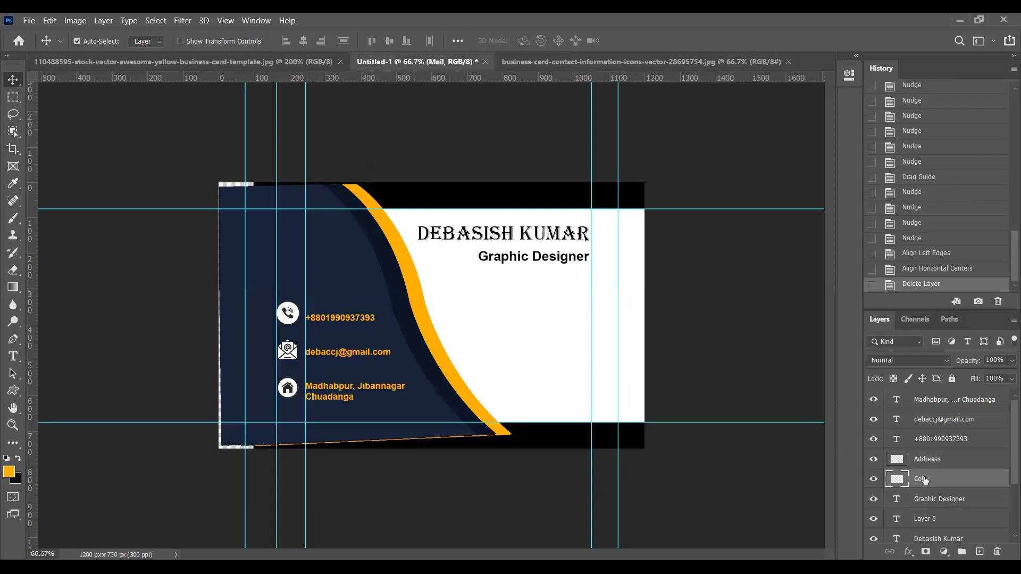
Select the dark round envelope icon in the contact-icons image with Object Selection
click(542, 62)
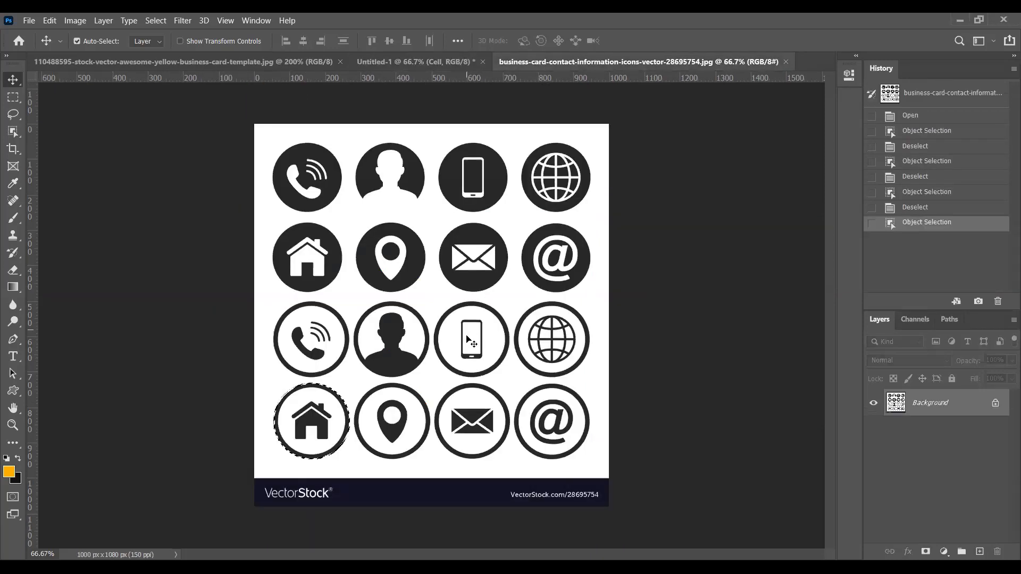
key(w)
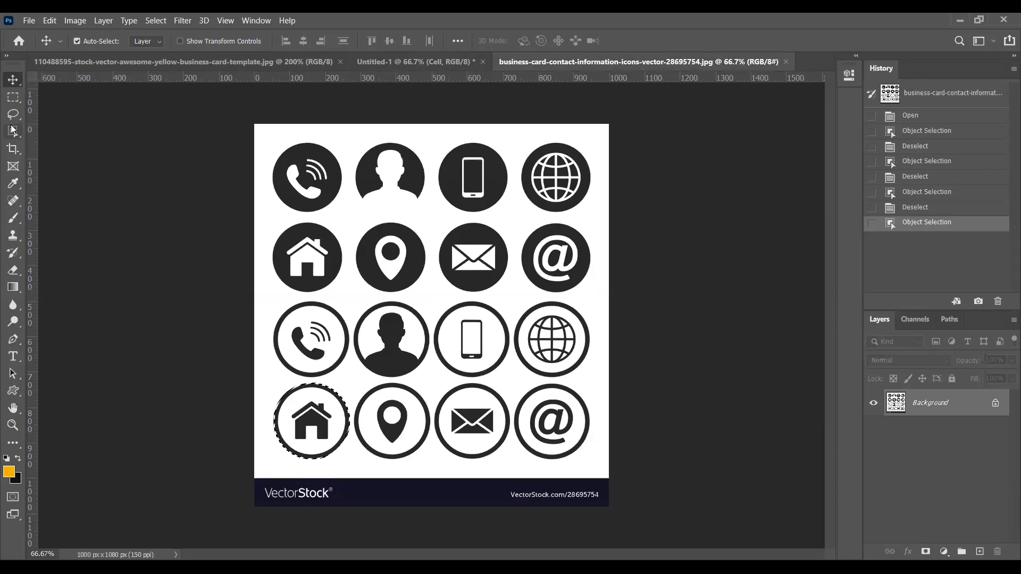
drag(432, 218, 515, 291)
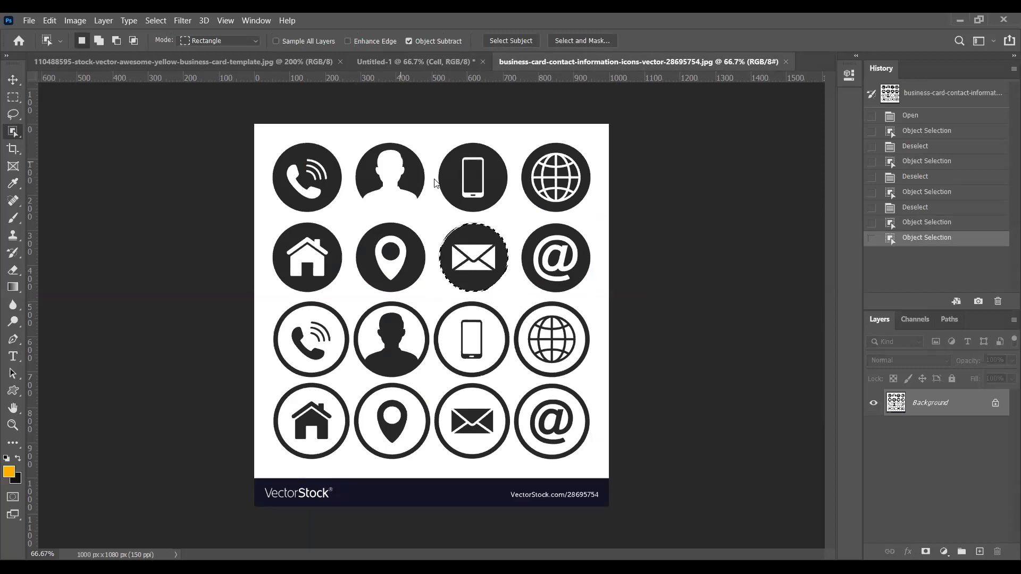
key(ctrl+shift+Tab)
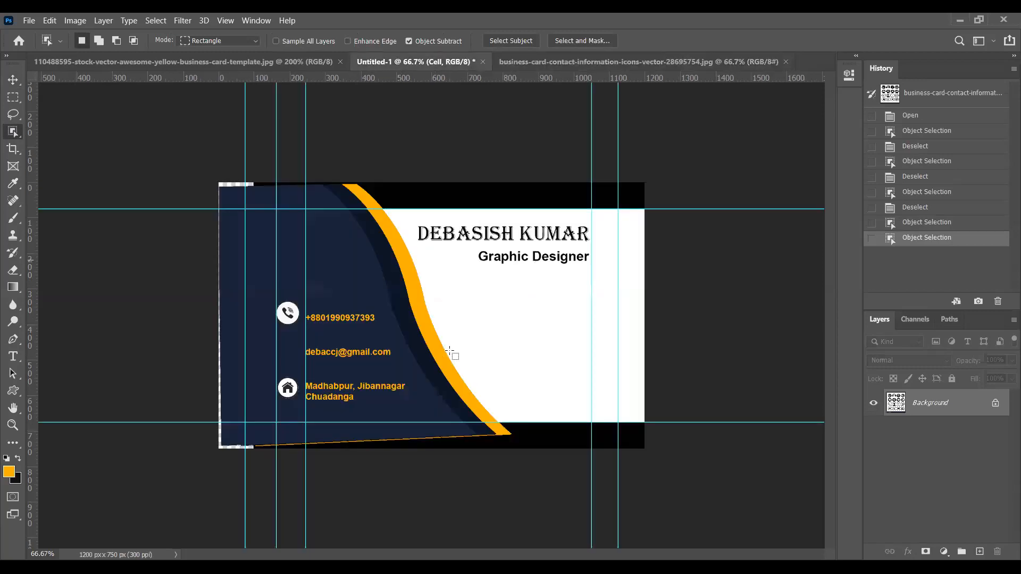
Paste the envelope as a layer named Mail, scale it down and align it beside the email
key(ctrl+v)
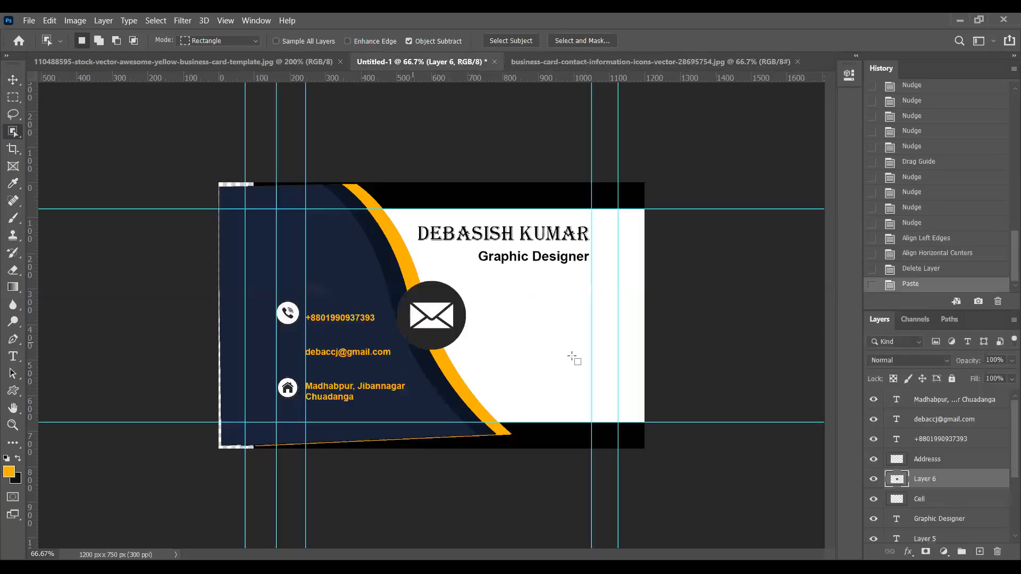
double_click(924, 479)
text(Mail)
key(Return)
key(ctrl+t)
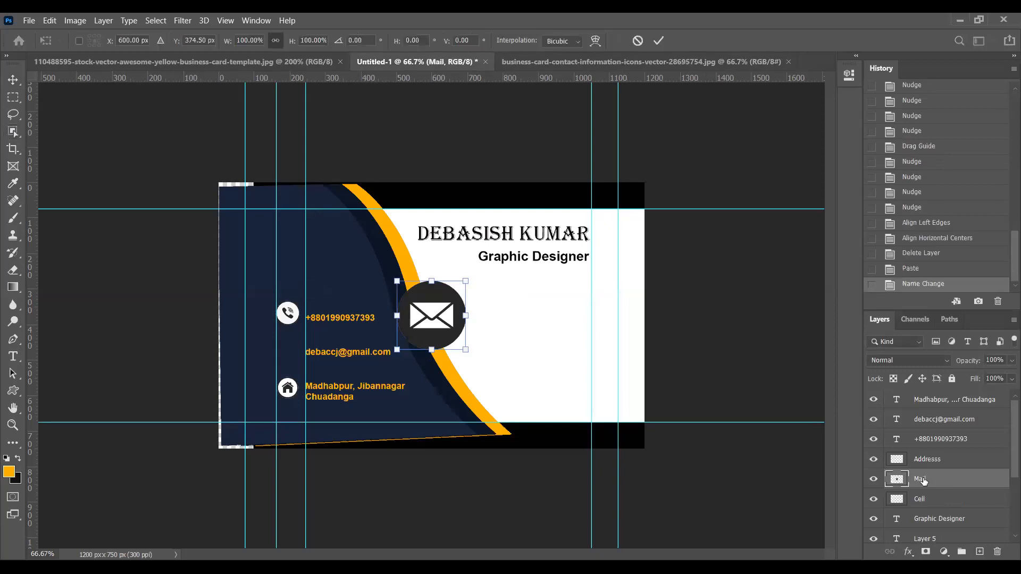
drag(465, 280, 293, 343)
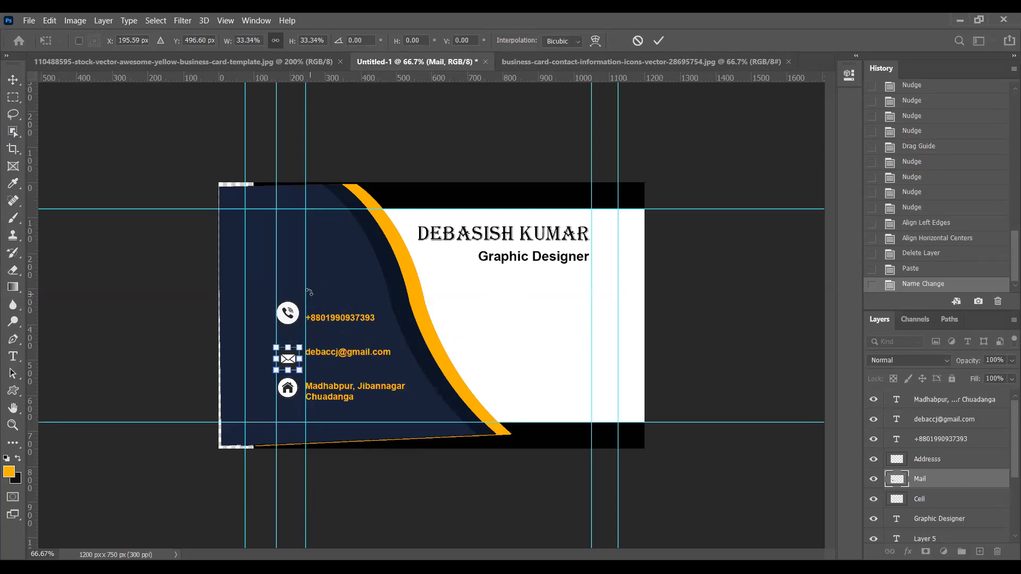
mouse_move(297, 286)
mouse_down()
mouse_move(302, 274)
mouse_move(299, 287)
mouse_up()
key(Up)
key(Up)
key(Up)
key(Up)
key(Up)
key(Up)
key(Up)
key(Up)
key(Up)
key(Up)
key(Up)
key(Up)
key(Up)
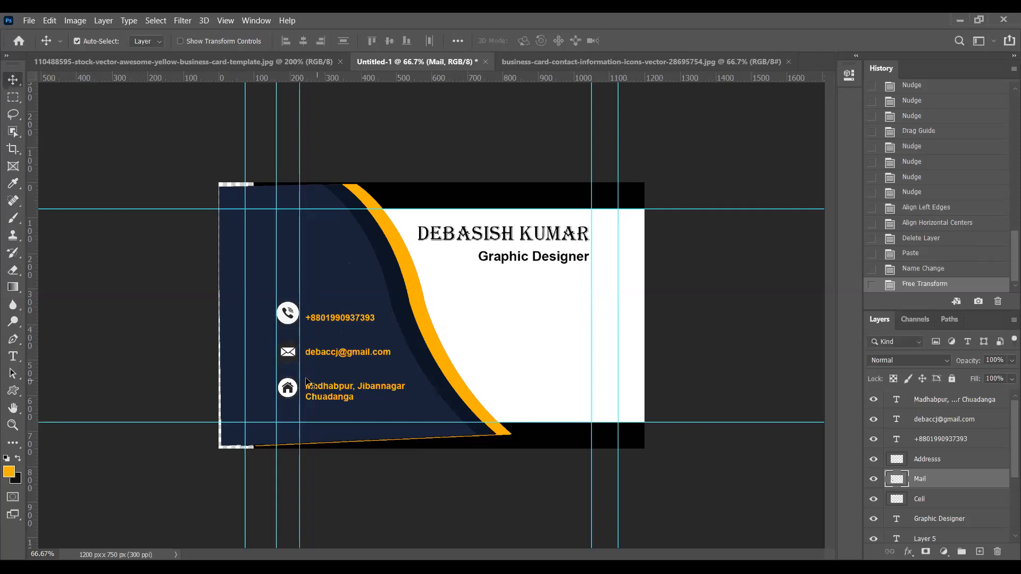
Select the outlined envelope icon in the contact-icons image
click(503, 62)
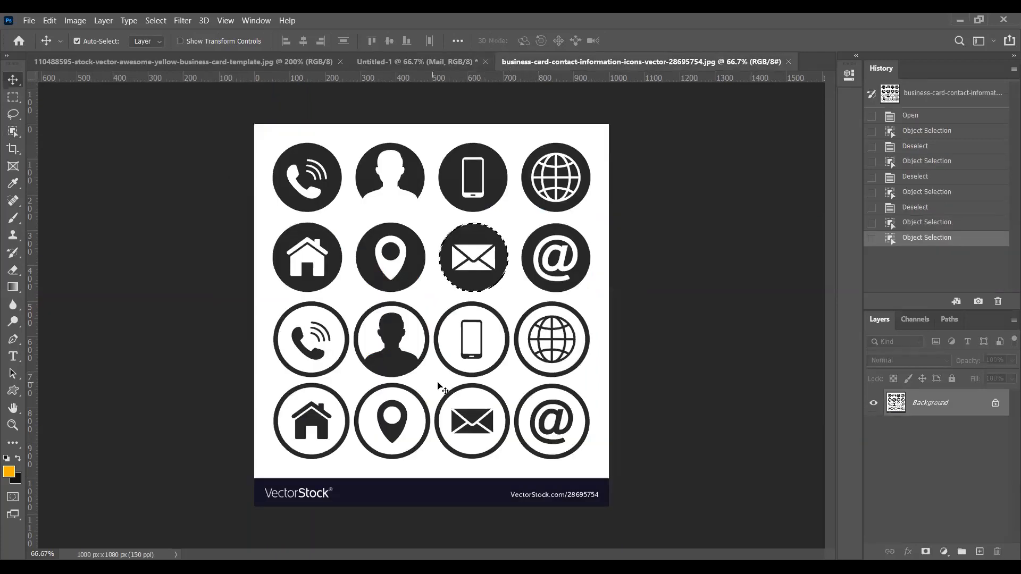
click(12, 131)
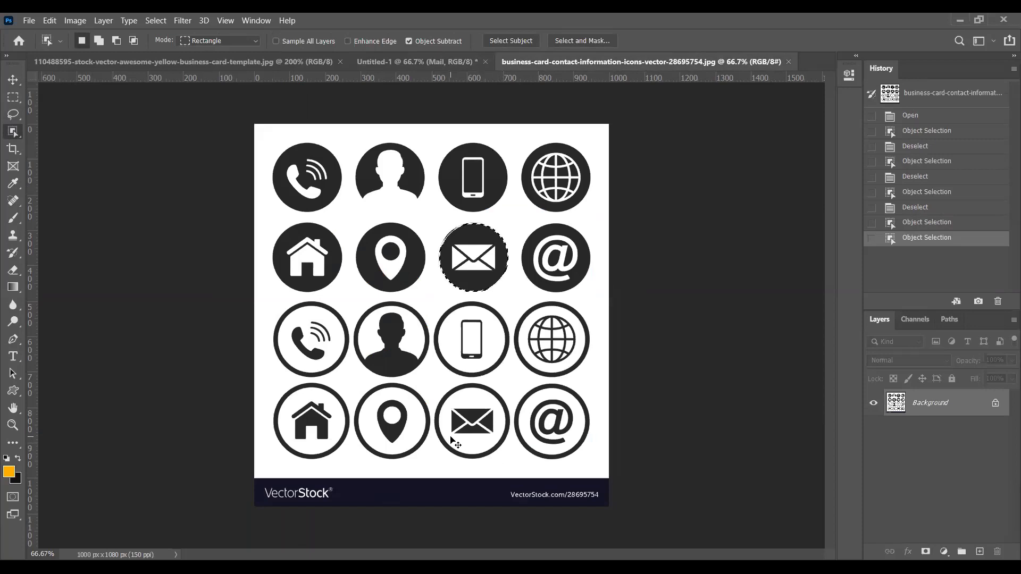
click(452, 442)
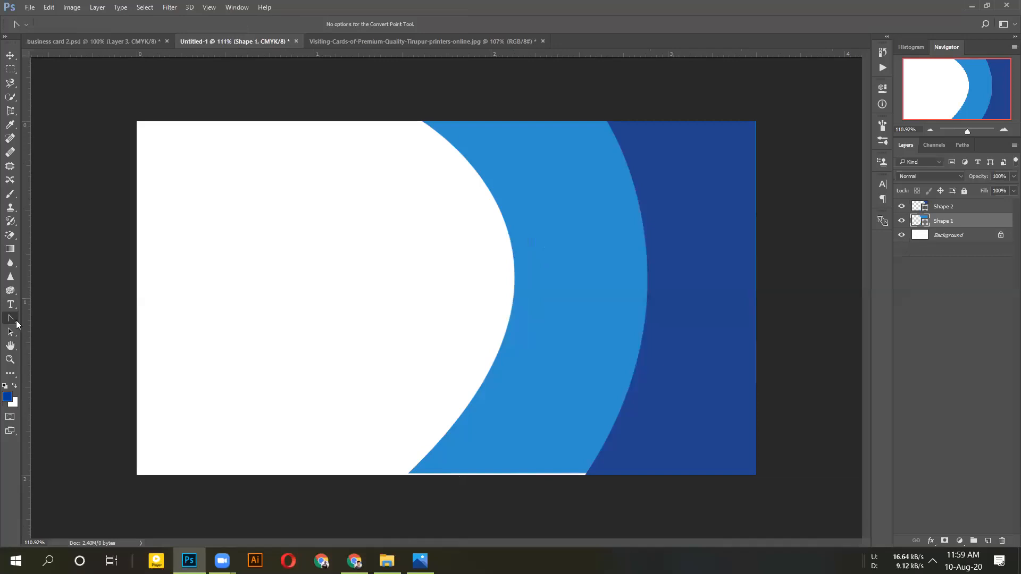
Reshape the light-blue wave's bottom edge along the card bottom using the Convert Point Tool
right_click(11, 319)
click(43, 359)
click(585, 473)
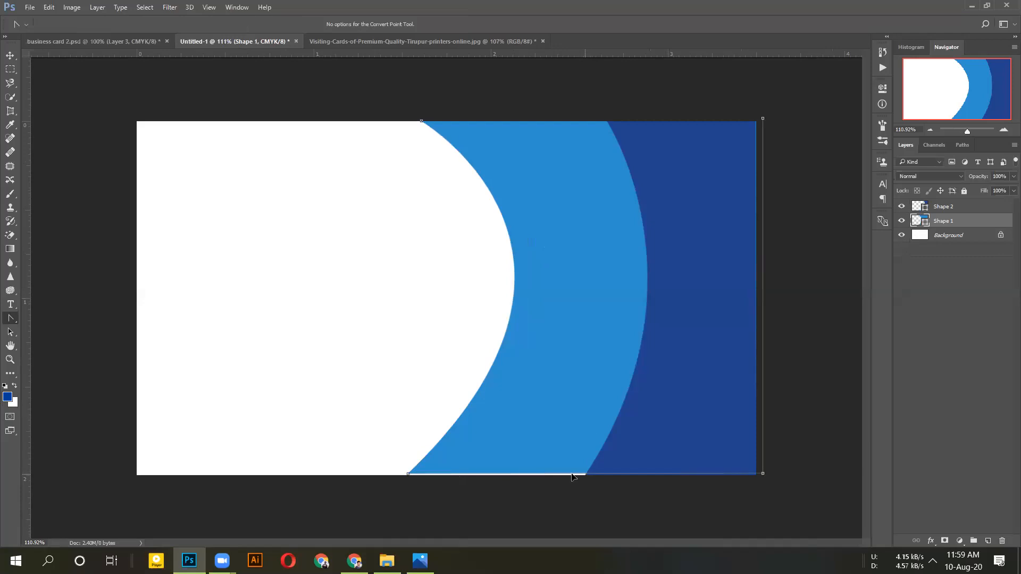
drag(554, 473, 586, 478)
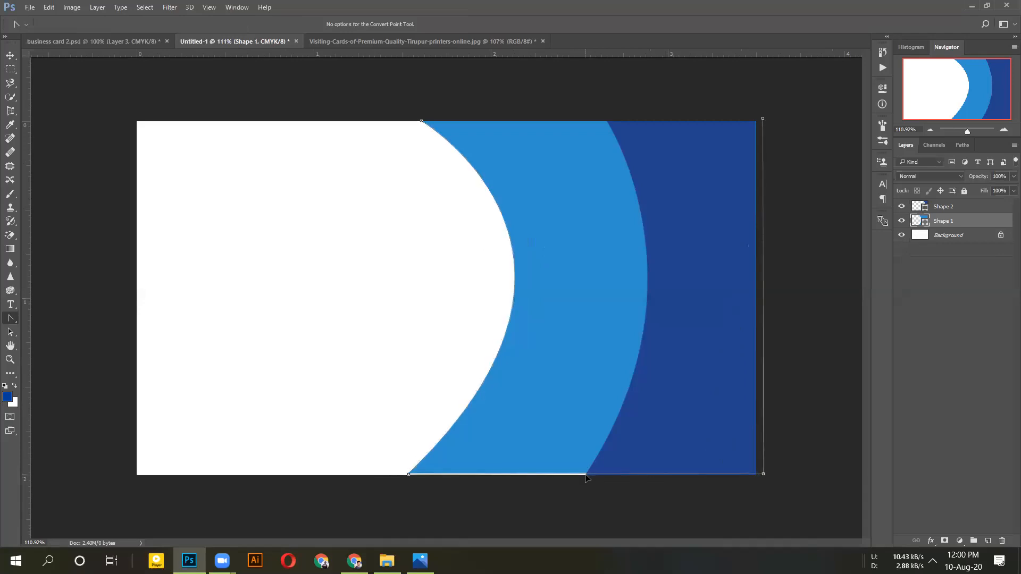
scroll(630, 483, up, 1)
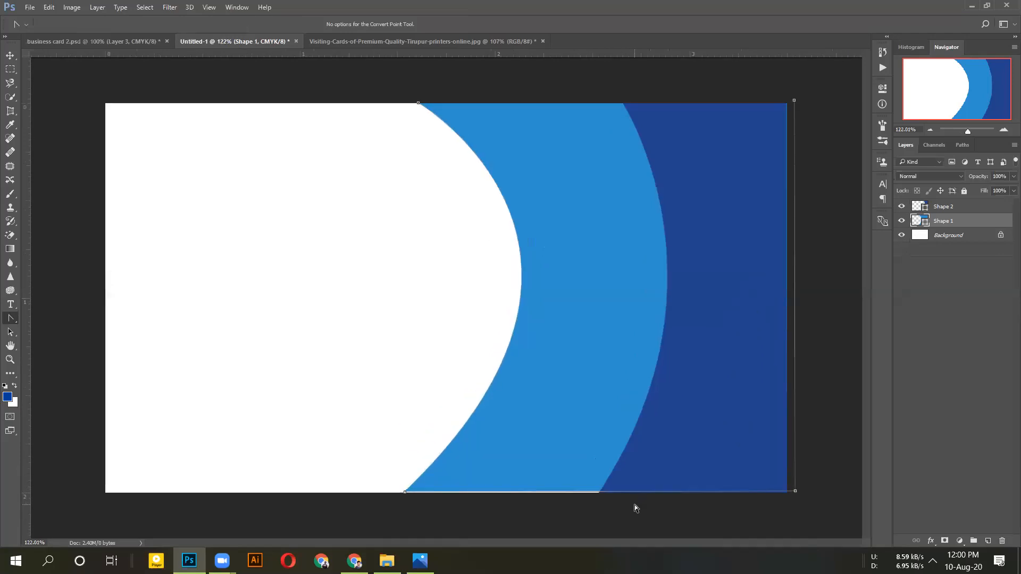
scroll(633, 505, up, 4)
drag(711, 497, 575, 286)
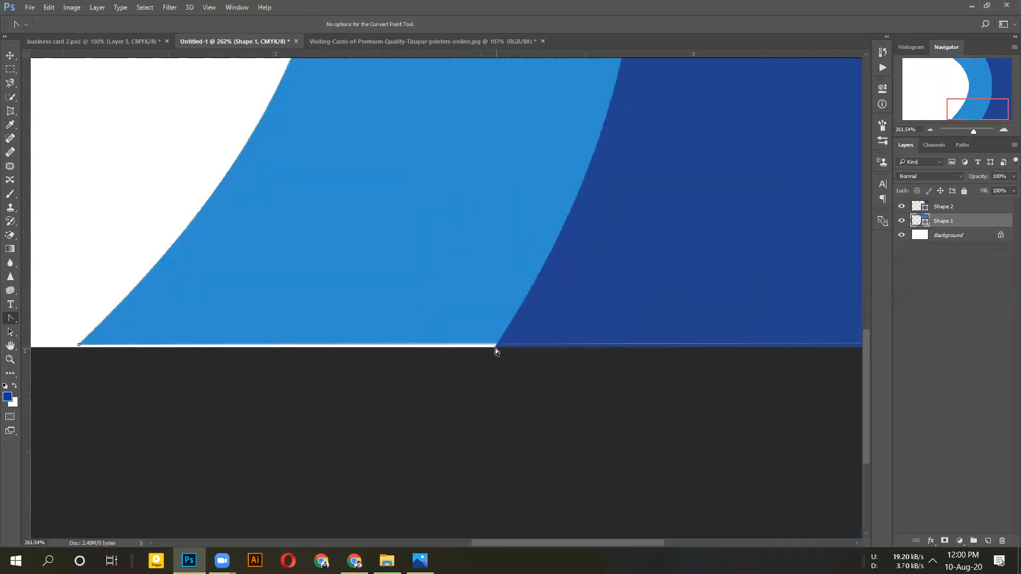
drag(496, 347, 439, 353)
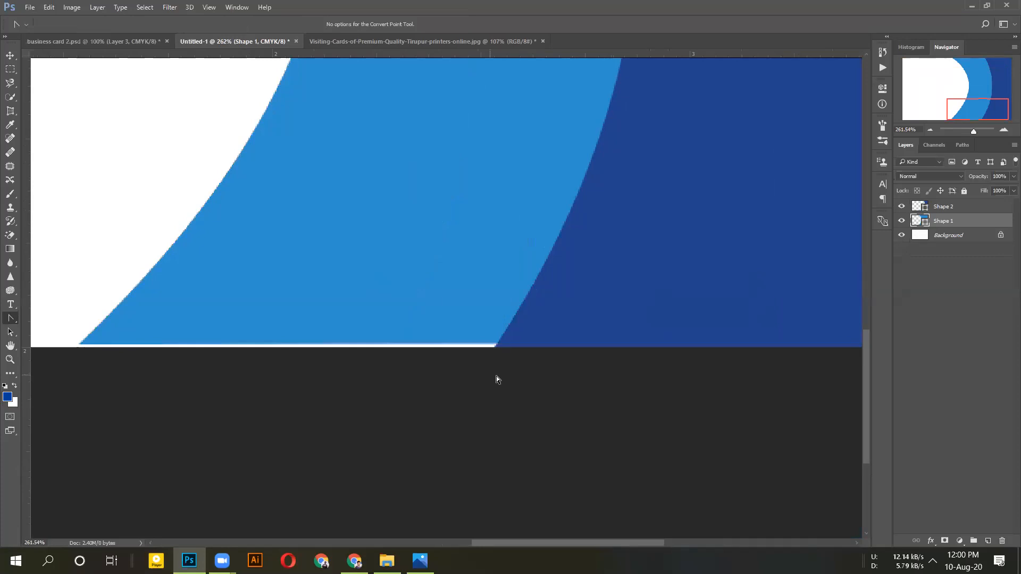
click(10, 322)
click(56, 358)
scroll(625, 385, down, 3)
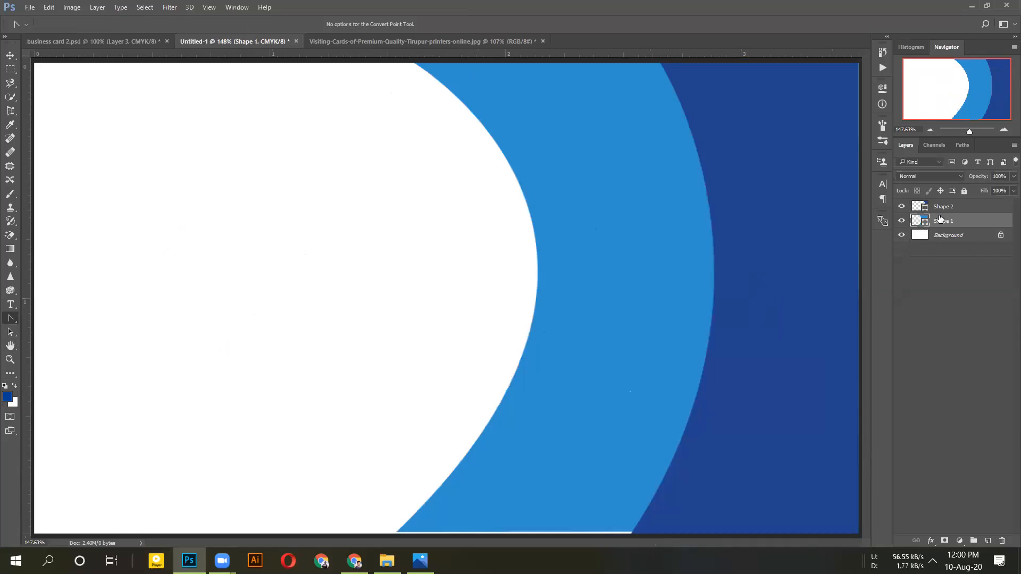
Hide the light-blue Shape 1 layer and inspect the dark blue curve's bottom edge
click(901, 221)
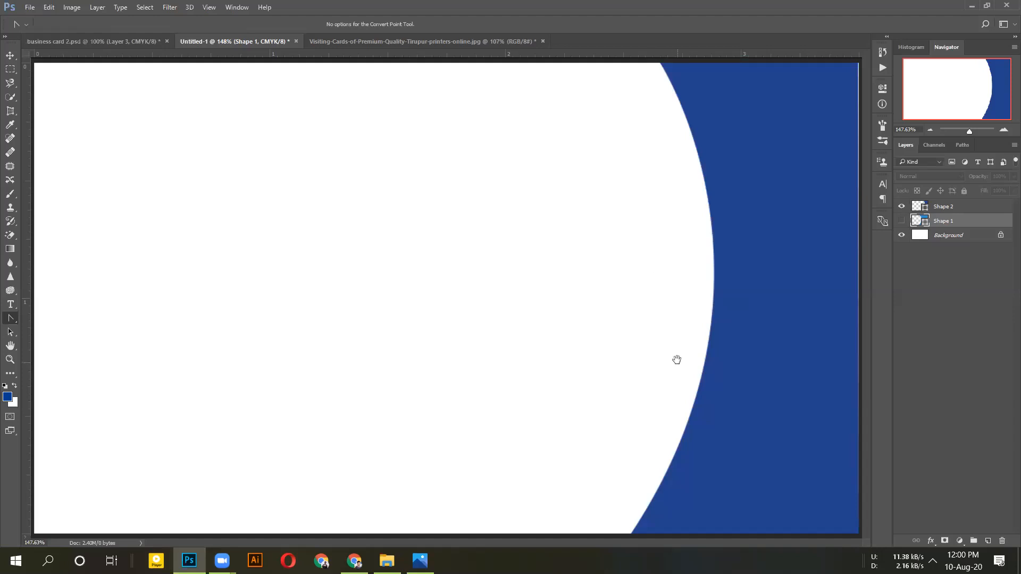
scroll(659, 380, down, 2)
scroll(663, 387, up, 2)
scroll(689, 493, up, 3)
drag(688, 490, 597, 271)
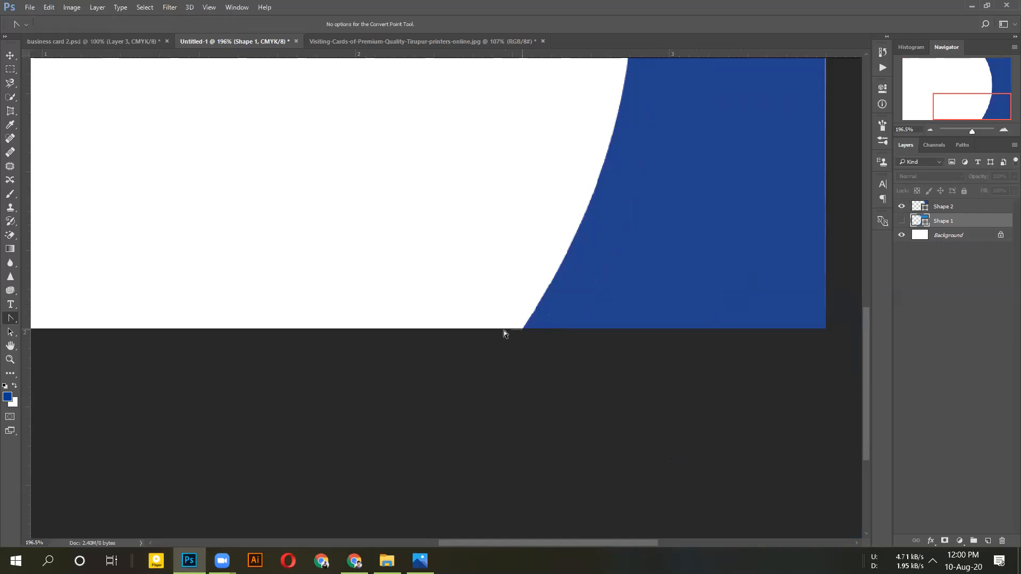
key(ctrl+0)
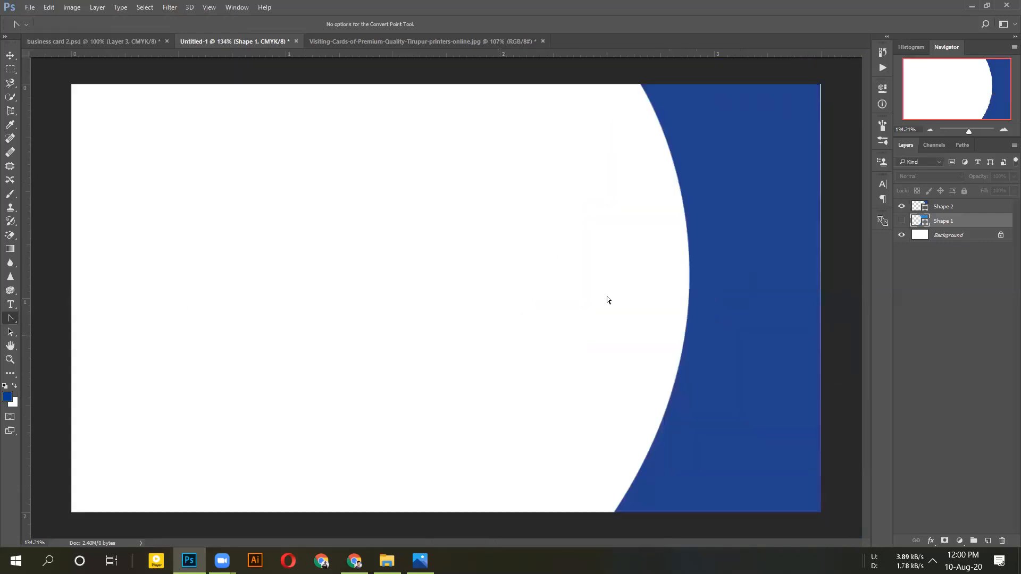
Bend Shape 2's bottom anchor with Convert Point and drag that anchor further left
key(v)
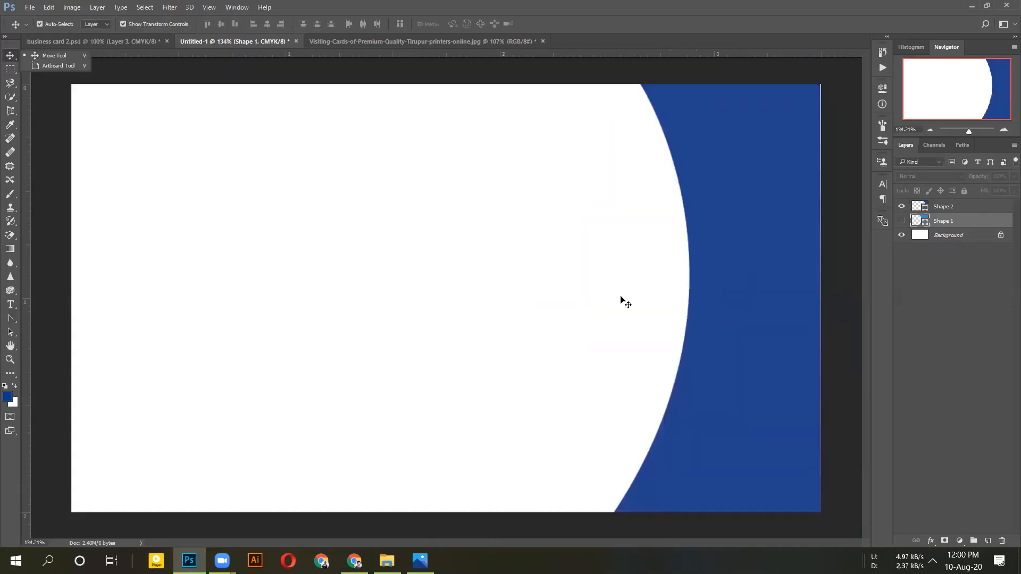
click(795, 291)
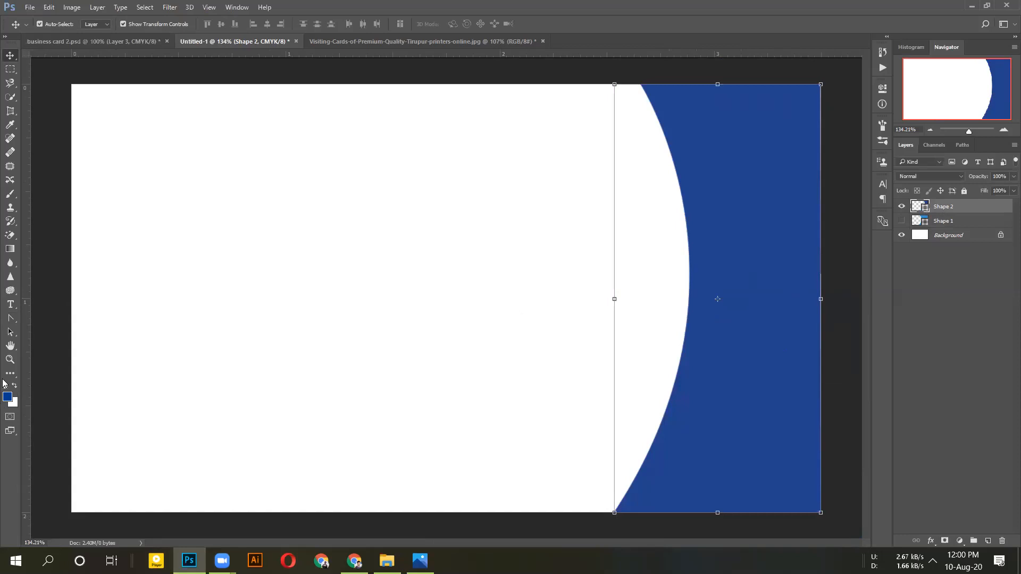
drag(10, 318, 51, 359)
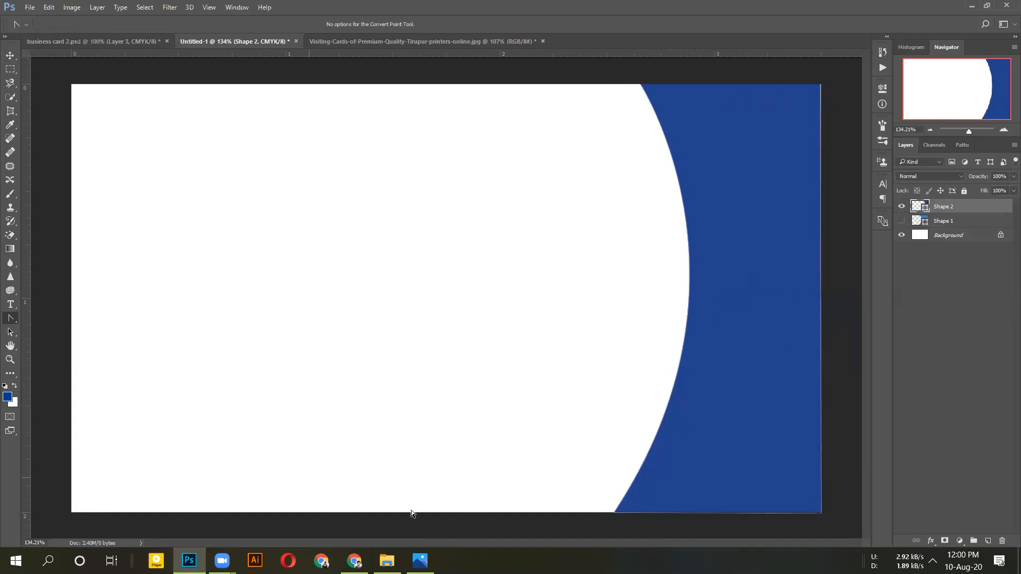
drag(614, 512, 557, 524)
click(557, 524)
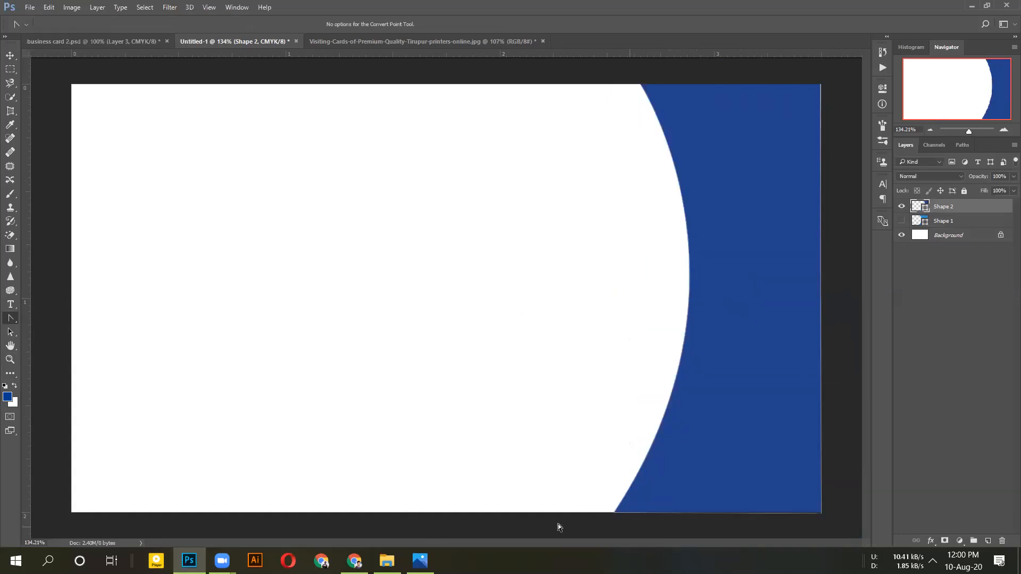
click(614, 512)
drag(612, 513, 444, 512)
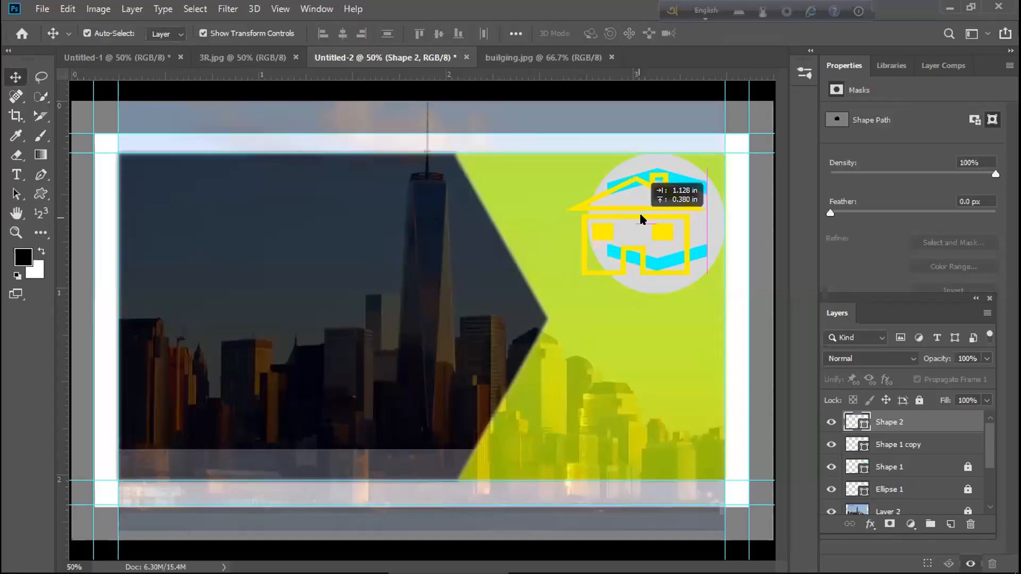
drag(640, 215, 645, 209)
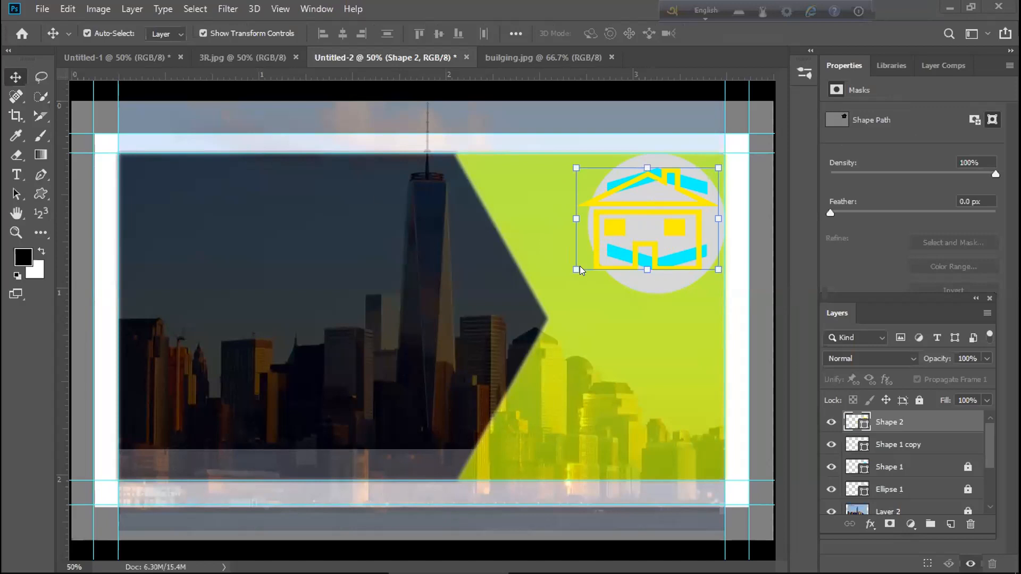
Scale the house icon to about 56% × 51% so it fits inside the grey circle
key(m)
mouse_move(645, 219)
mouse_down()
mouse_move(607, 238)
mouse_move(630, 228)
mouse_up()
drag(577, 167, 607, 182)
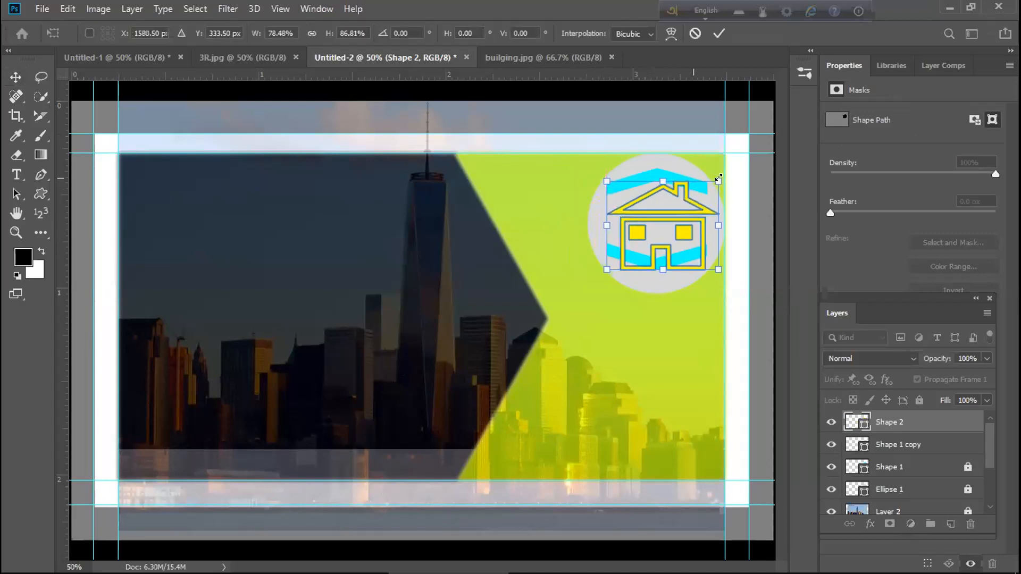
drag(702, 183, 707, 206)
drag(707, 269, 706, 270)
drag(655, 224, 656, 218)
drag(705, 254, 696, 236)
drag(604, 212, 678, 223)
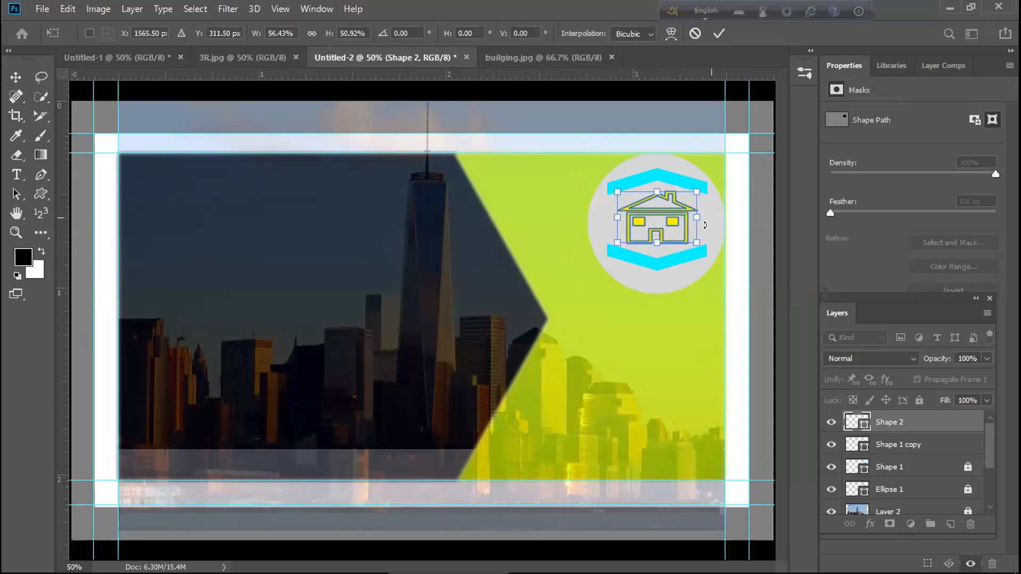
key(Return)
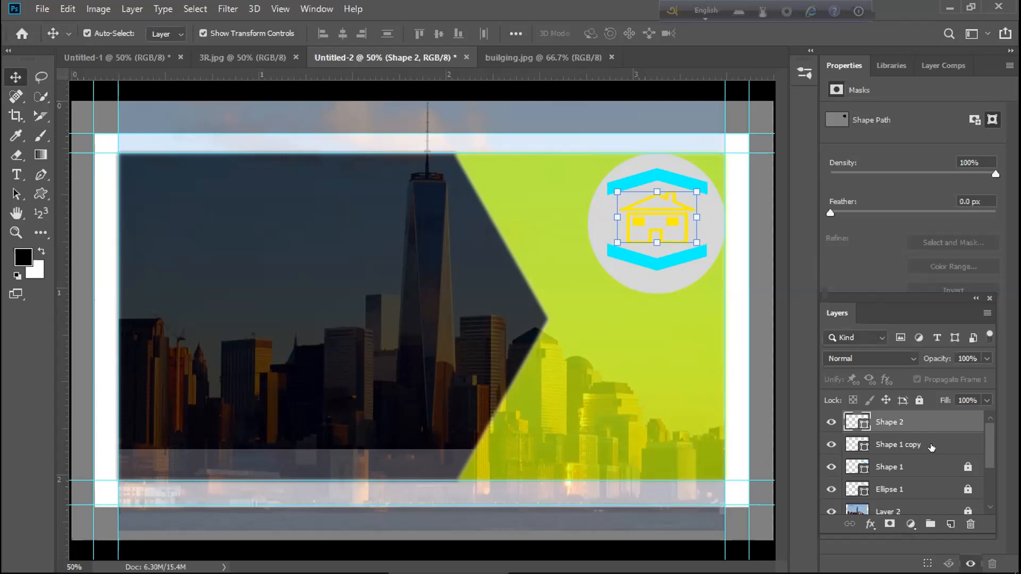
Unlock the city skyline photo layer and lower its opacity to 23%
click(866, 507)
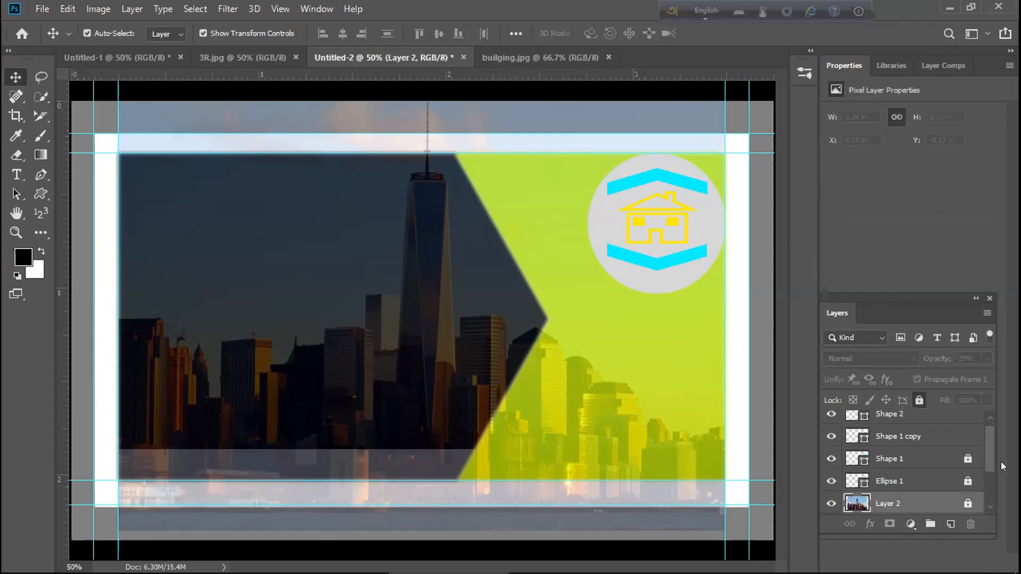
click(919, 400)
click(986, 358)
drag(930, 374, 923, 378)
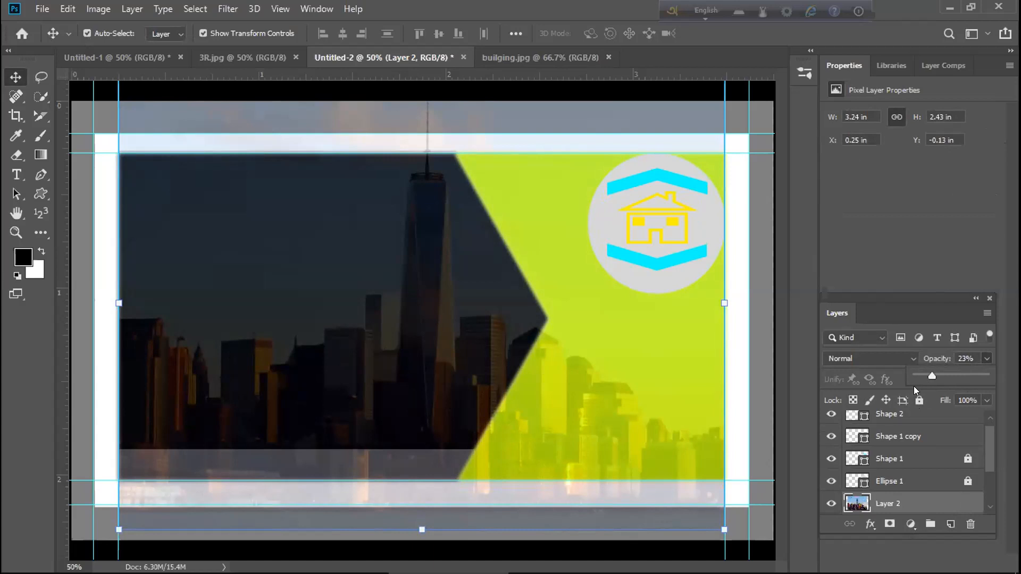
click(986, 459)
drag(986, 458, 986, 456)
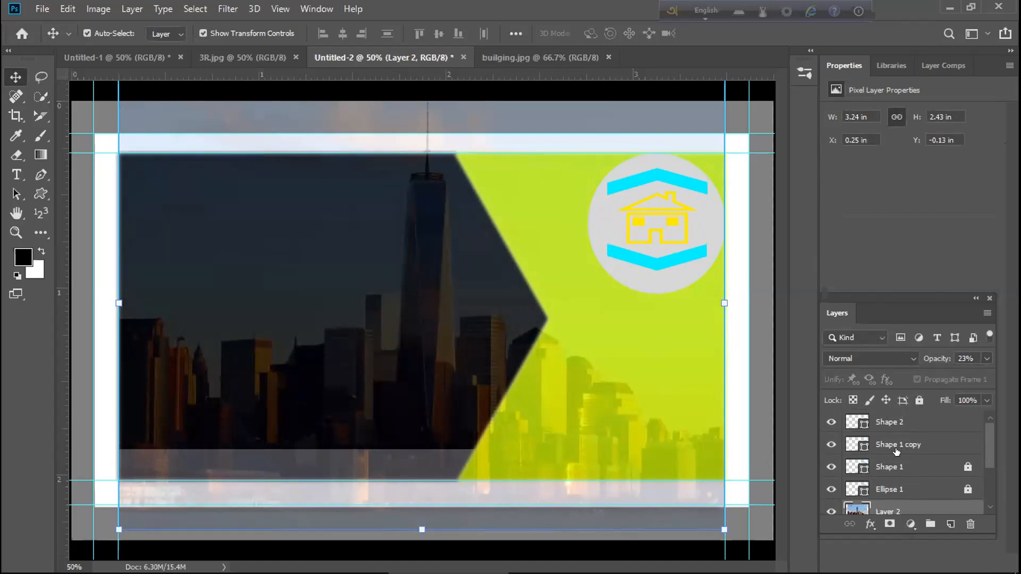
Ctrl-click the two cyan chevron layer thumbnails to load their outlines as a selection
click(876, 426)
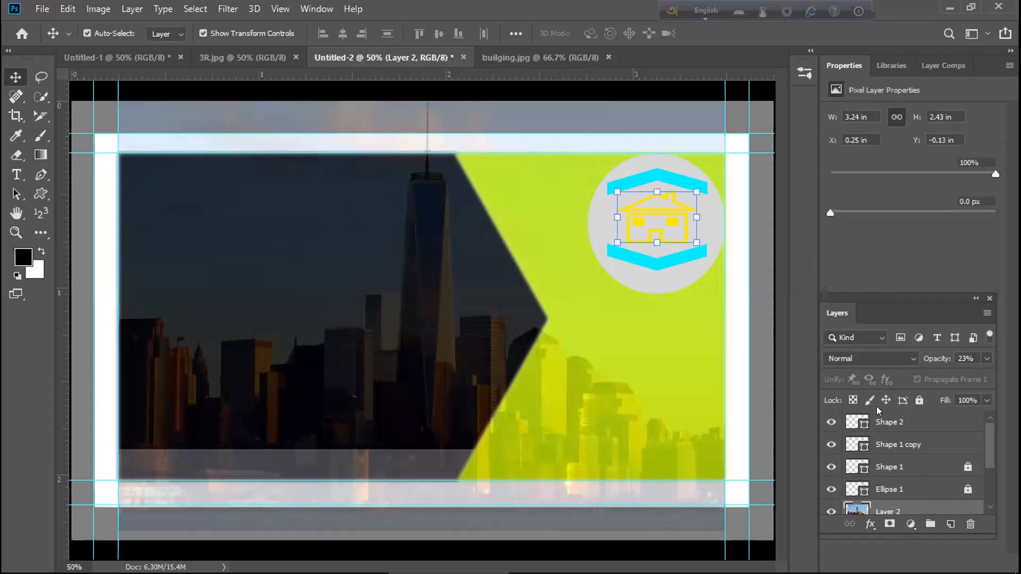
key(ctrl)
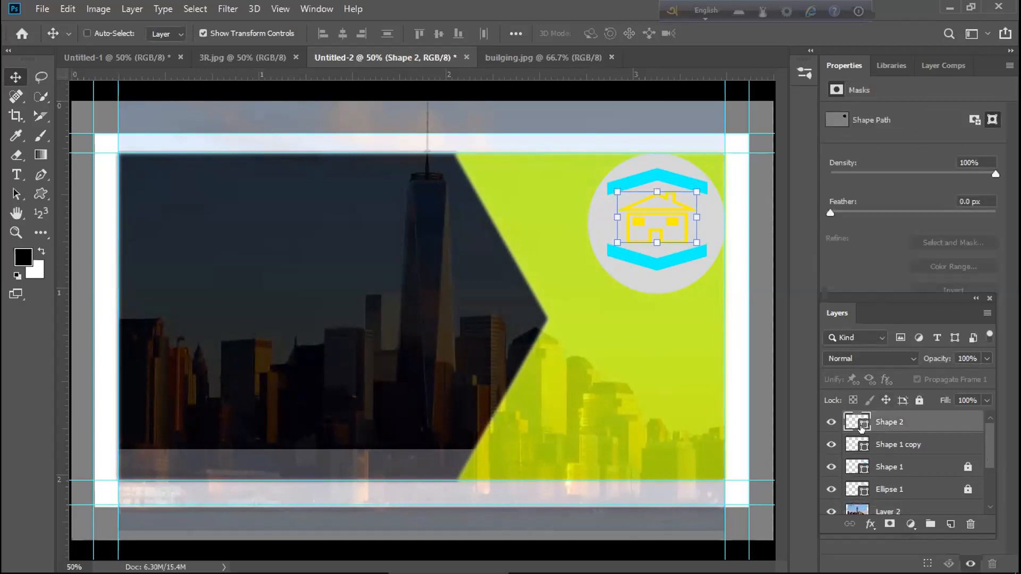
ctrl+click(862, 427)
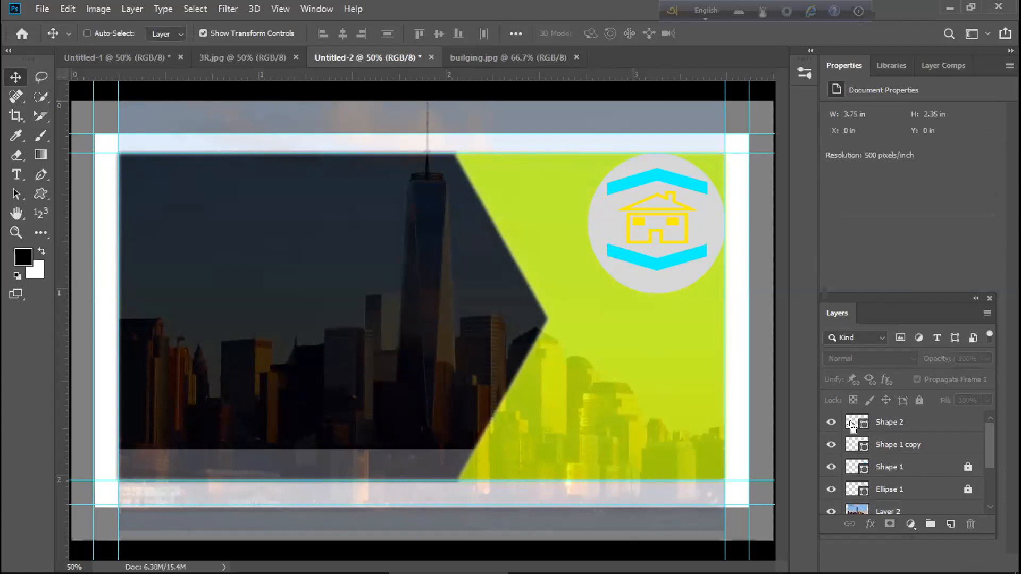
ctrl+click(851, 466)
ctrl+click(849, 464)
drag(981, 444, 936, 449)
scroll(904, 446, down, 1)
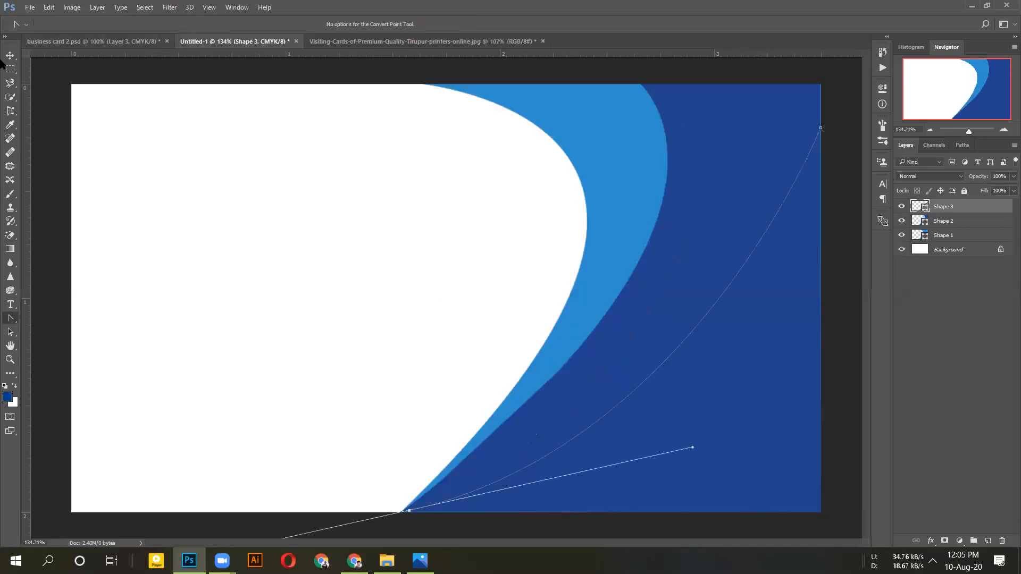
Invert the selection, return to the card design and select the house layer in Group 1
right_click(11, 319)
click(33, 318)
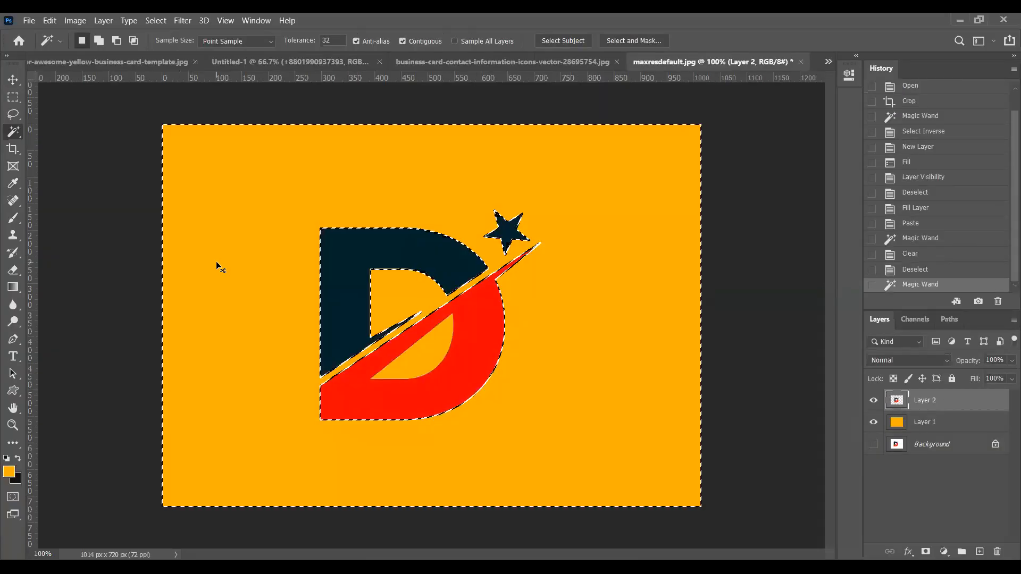
key(ctrl+shift+i)
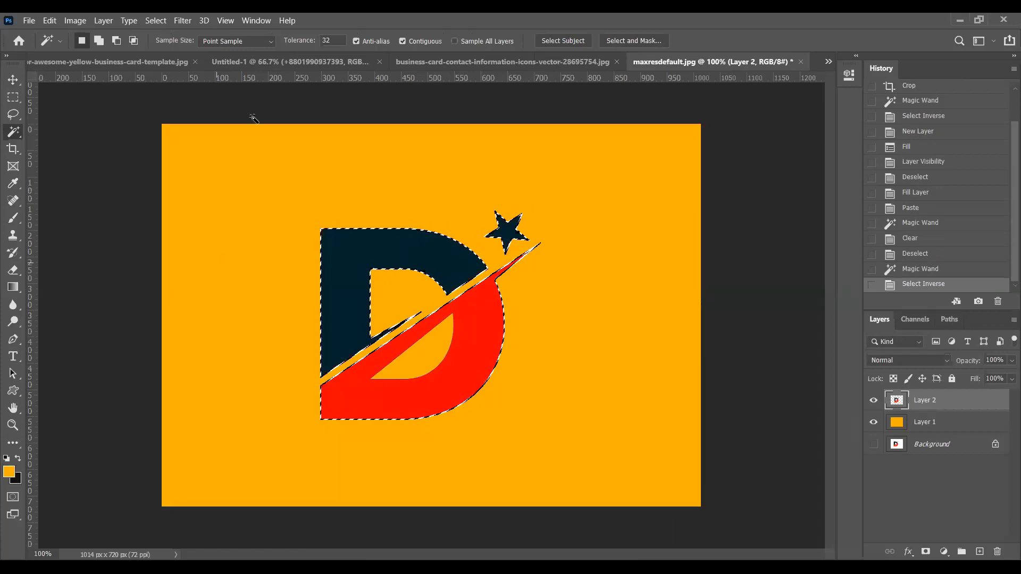
click(425, 62)
click(345, 62)
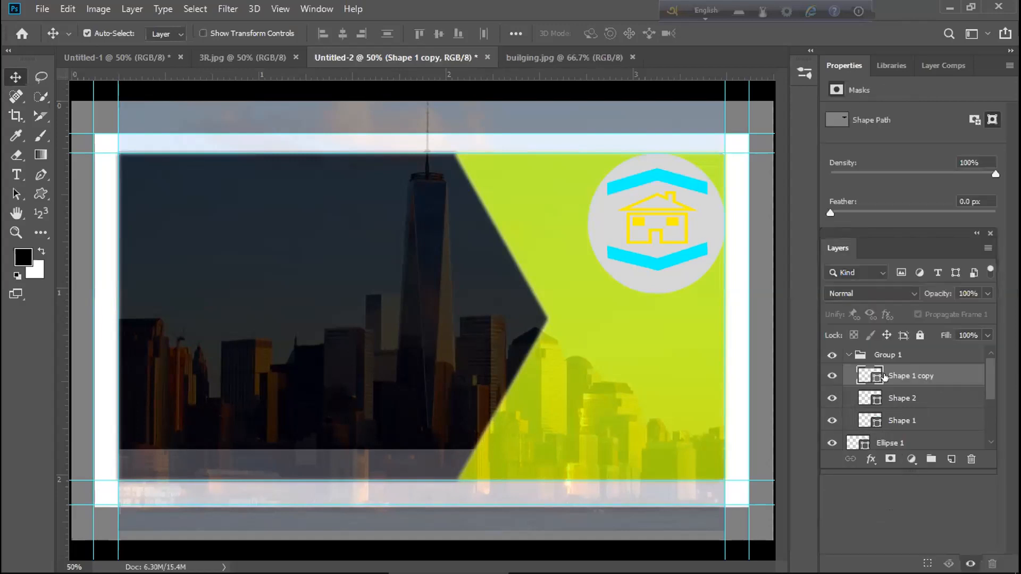
click(883, 397)
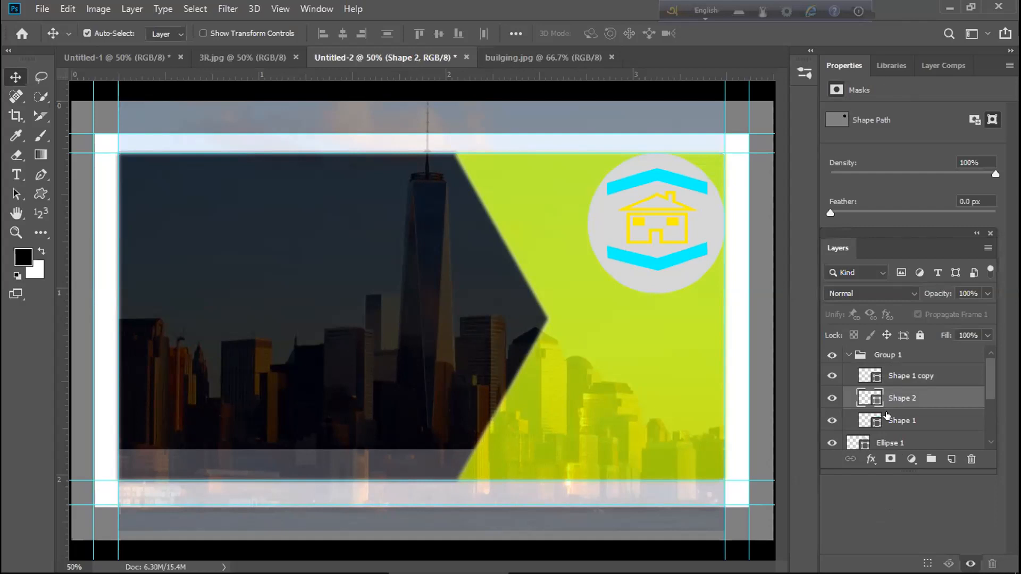
double_click(886, 410)
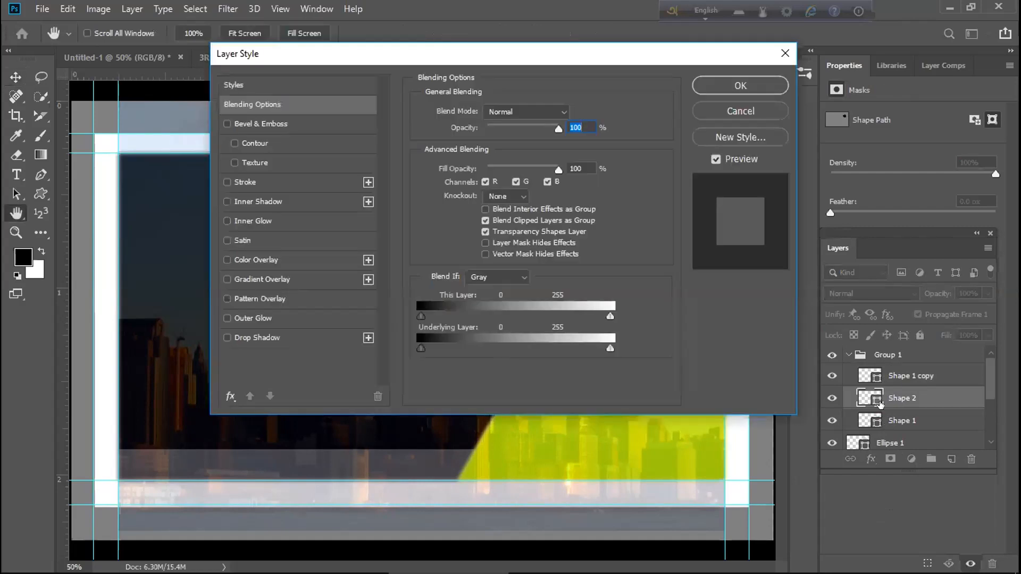
click(230, 297)
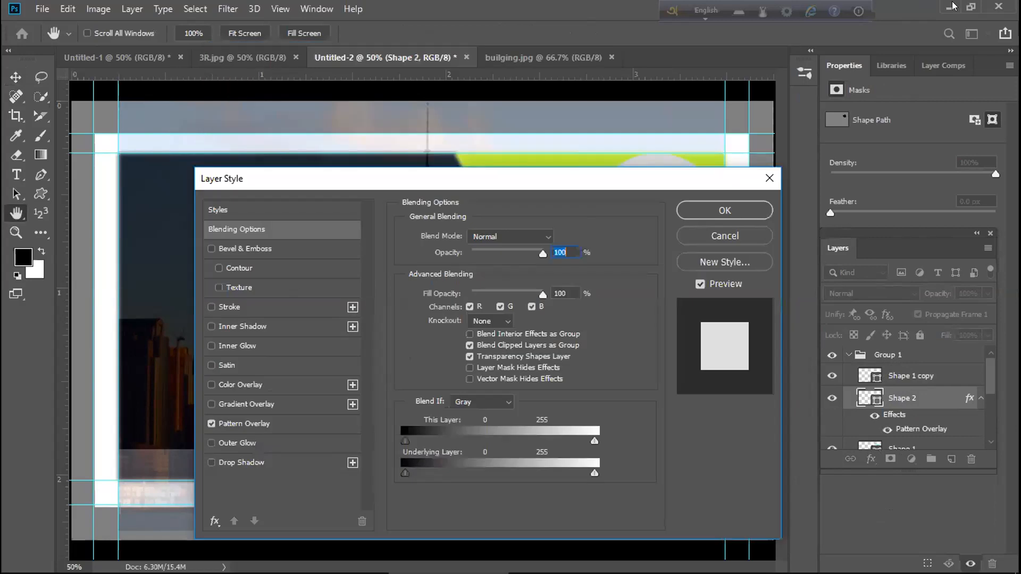
drag(568, 59, 552, 183)
click(732, 235)
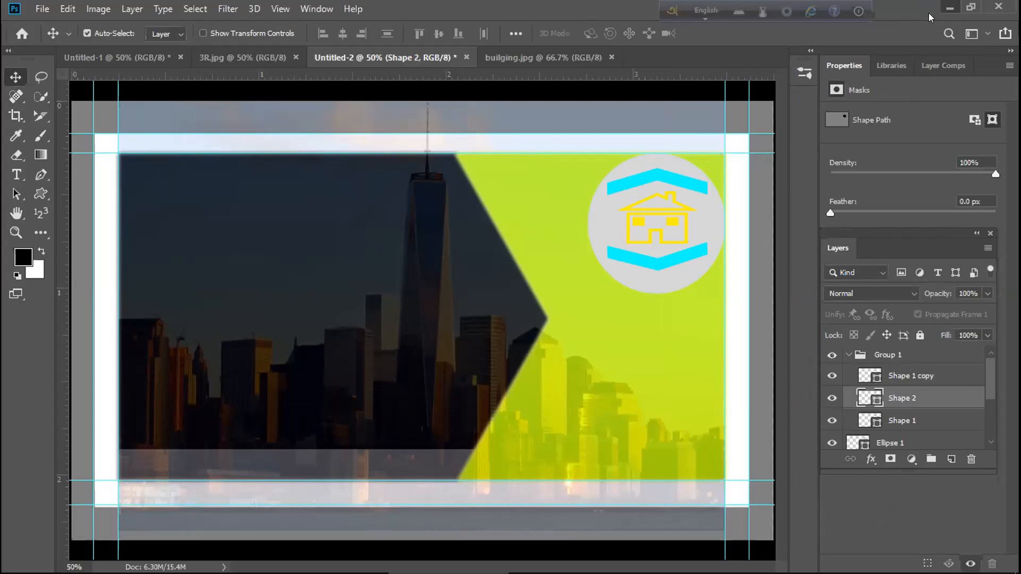
click(950, 7)
Move the File Explorer window down and minimize it to reveal the desktop
drag(906, 6, 893, 46)
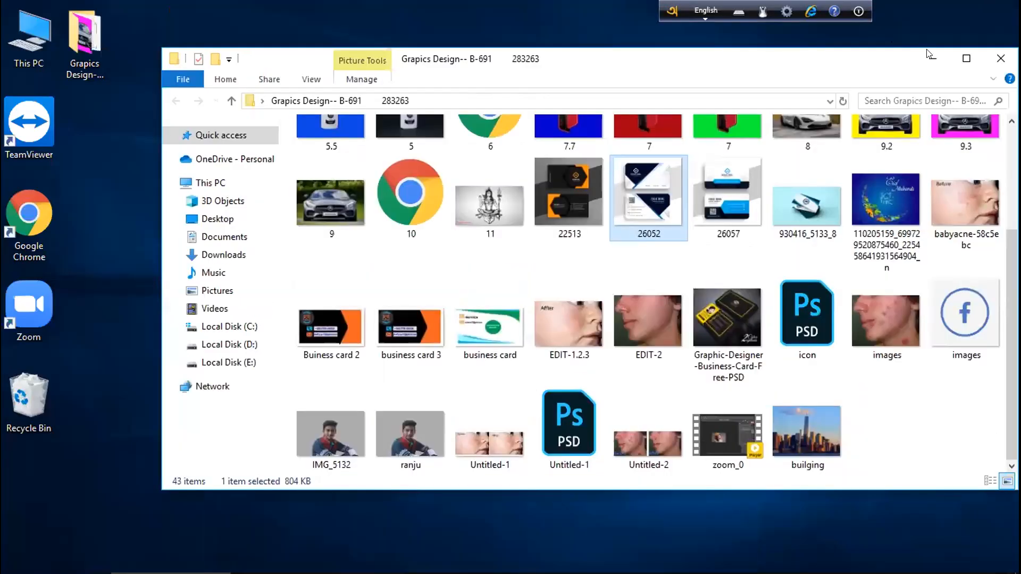
click(932, 59)
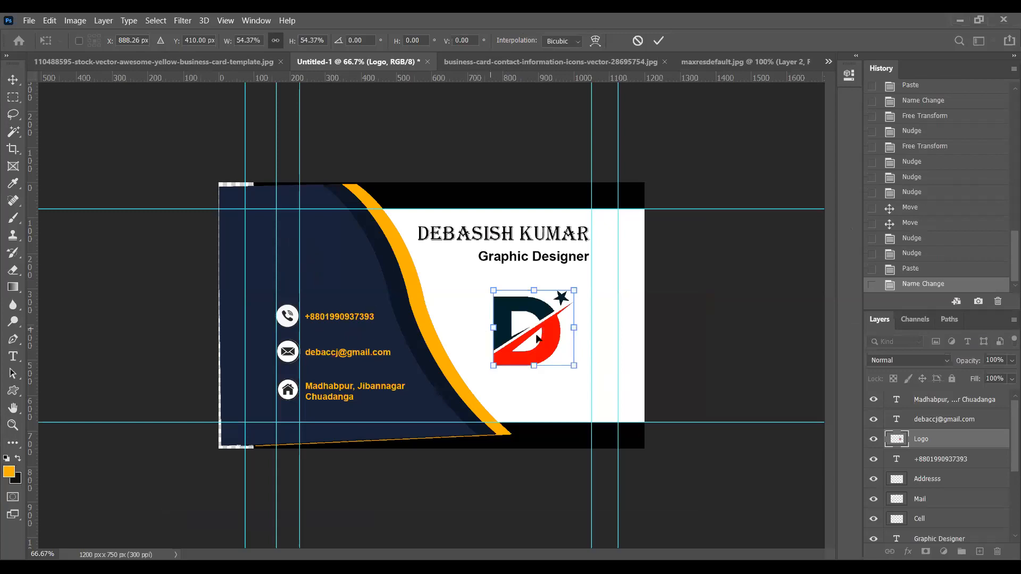
Drag the D logo left onto the card's dark blue panel
drag(523, 325, 296, 258)
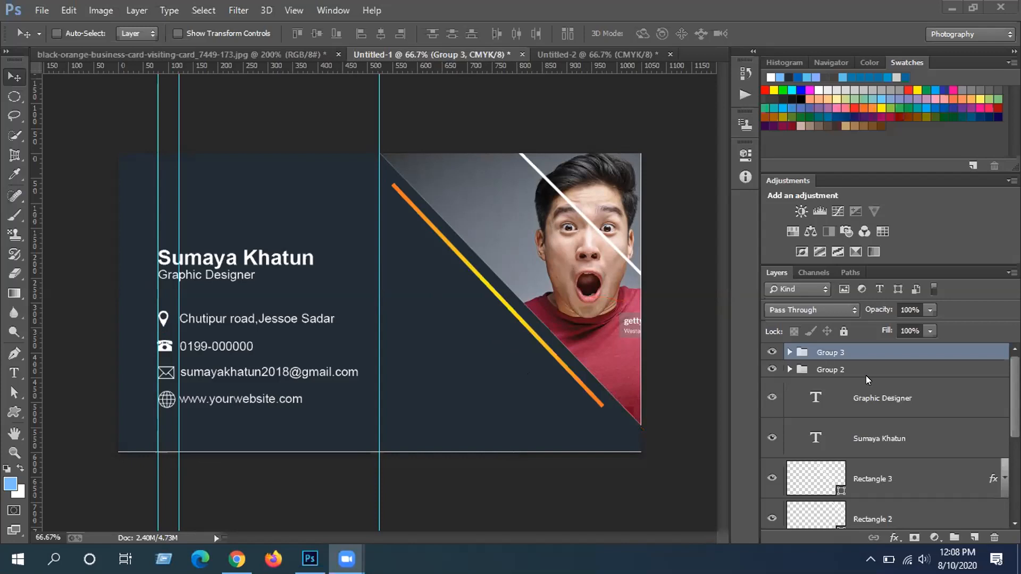
Activate the Photoshop window and start Free Transform on the contact-details group
scroll(934, 414, down, 4)
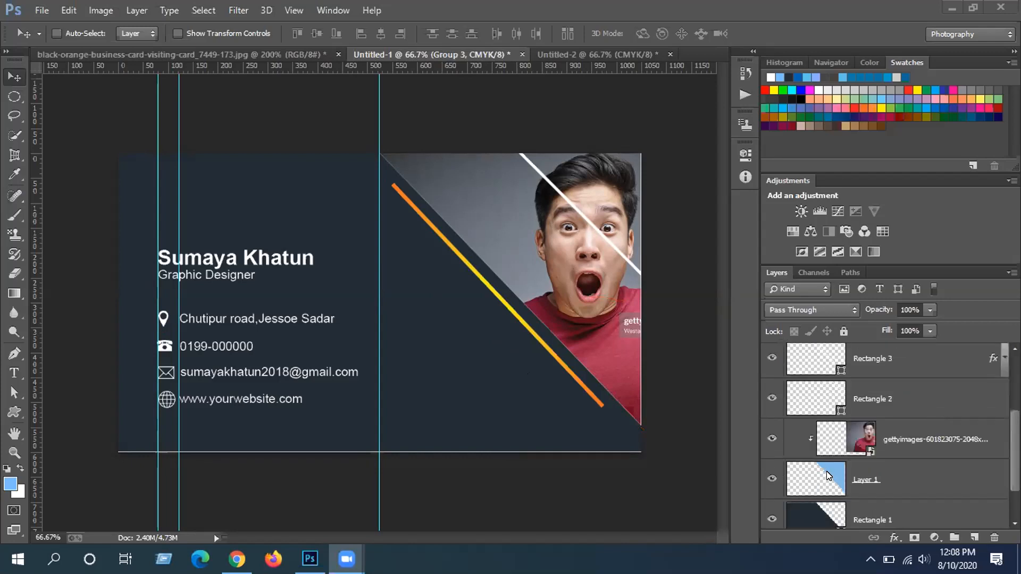
click(825, 473)
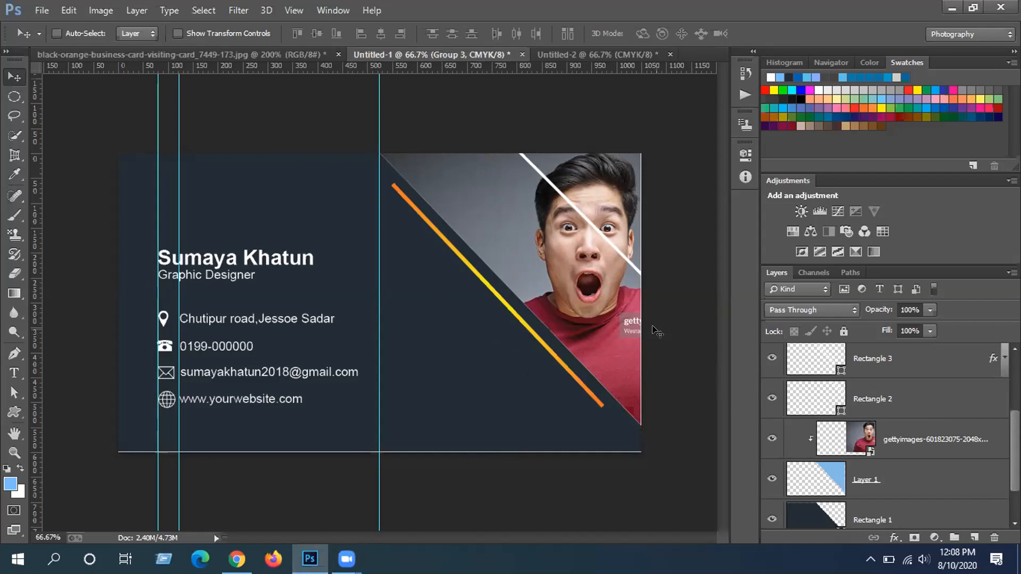
key(ctrl+t)
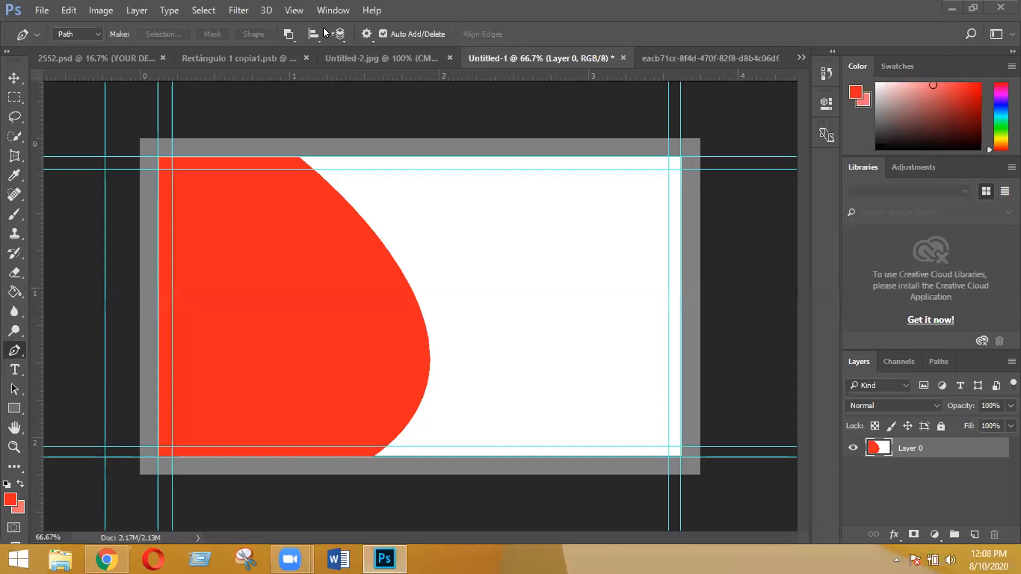
key(ctrl+Tab)
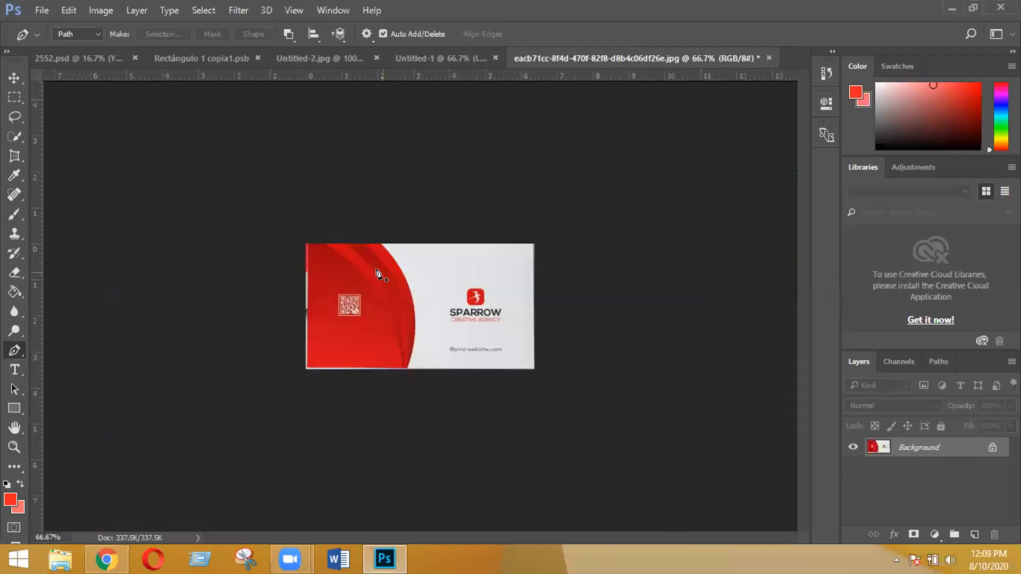
click(436, 55)
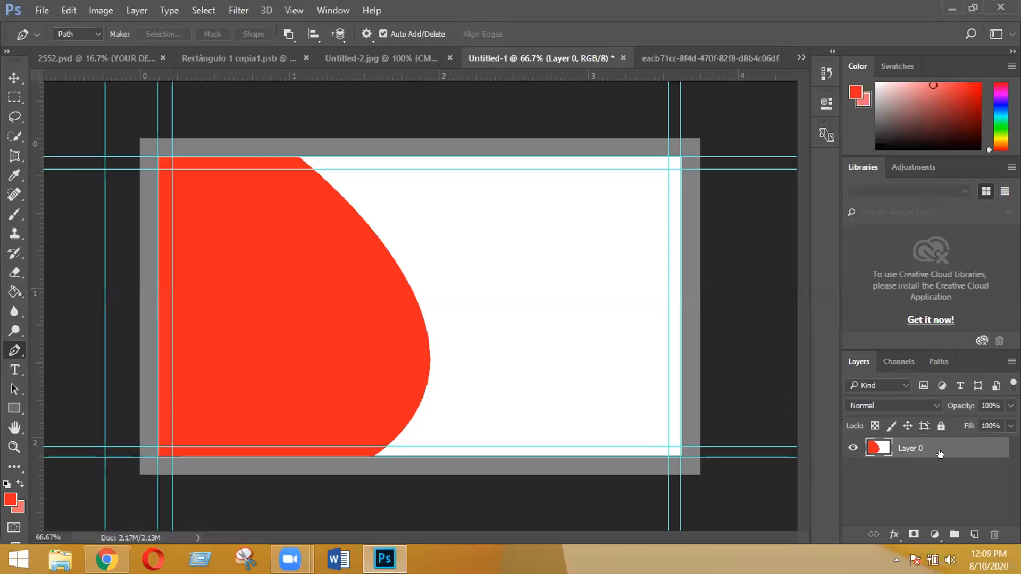
click(974, 534)
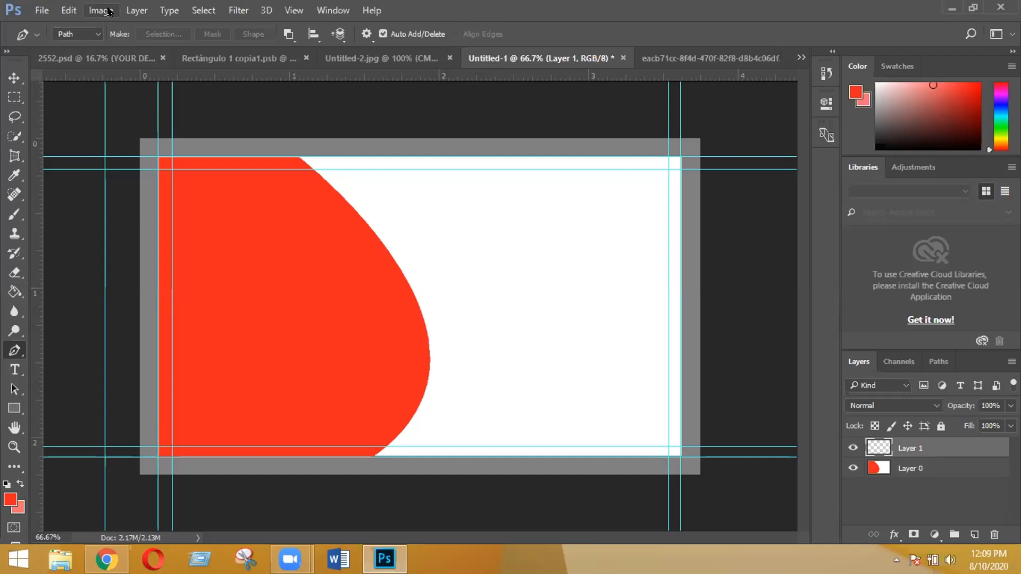
click(108, 12)
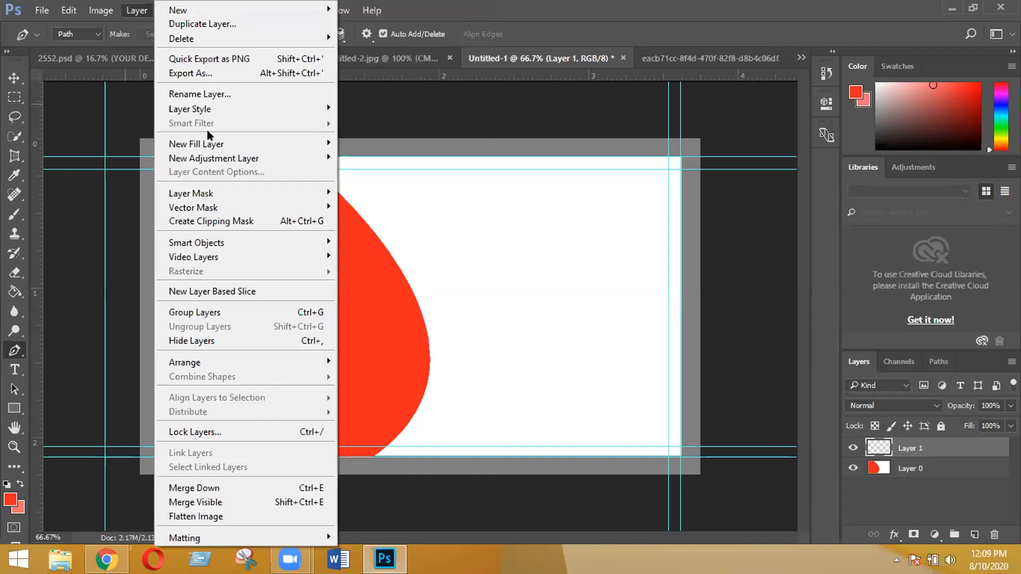
drag(938, 452, 993, 535)
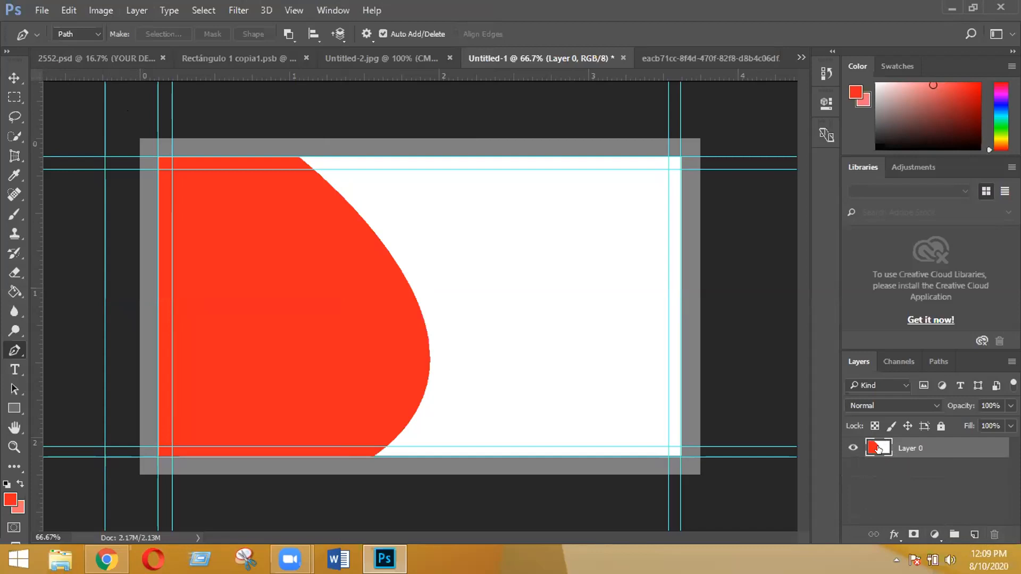
Load Layer 0's transparency as a selection, then pull a curve handle from Shape 4's bottom anchor
click(204, 11)
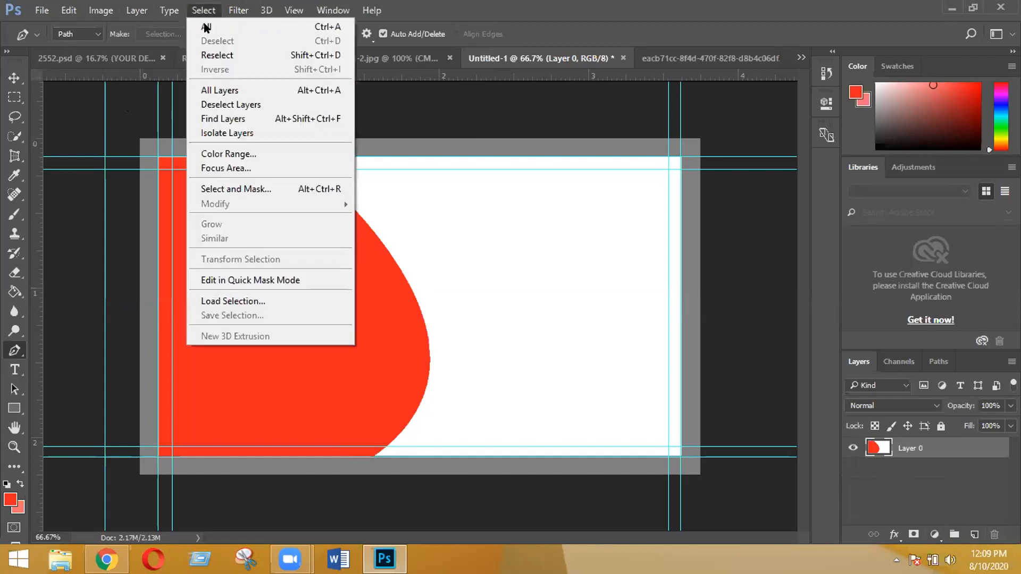
click(217, 299)
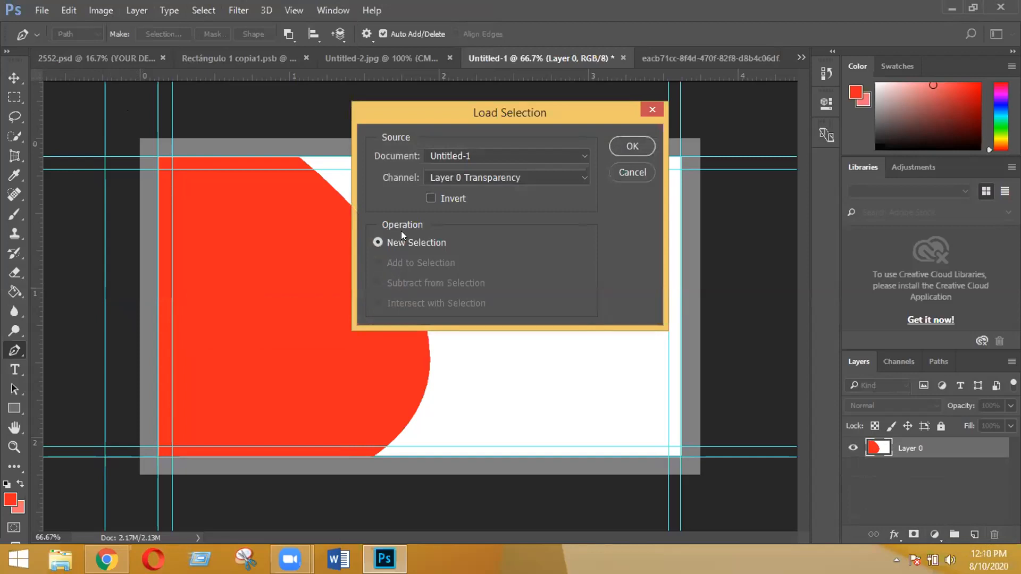
click(632, 146)
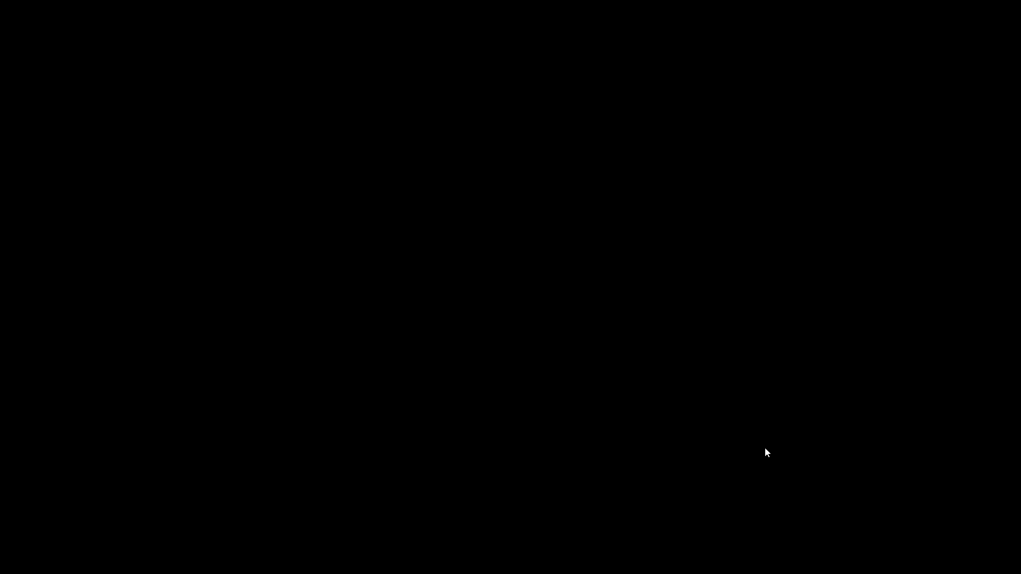
drag(765, 452, 801, 368)
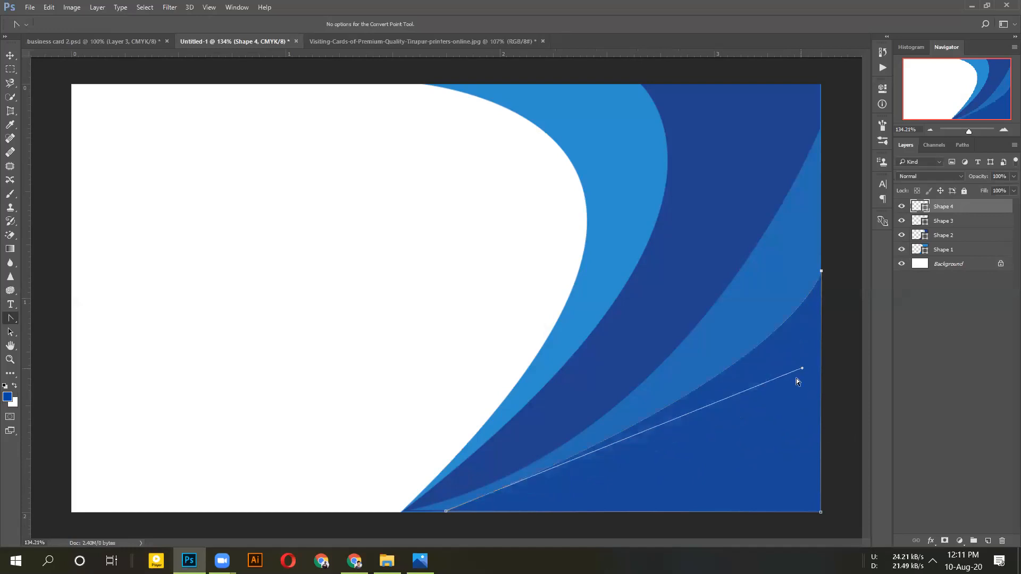
Bend Shape 4's lowest wave curve further outward, keeping the bottom anchor smooth rather than a corner
click(447, 511)
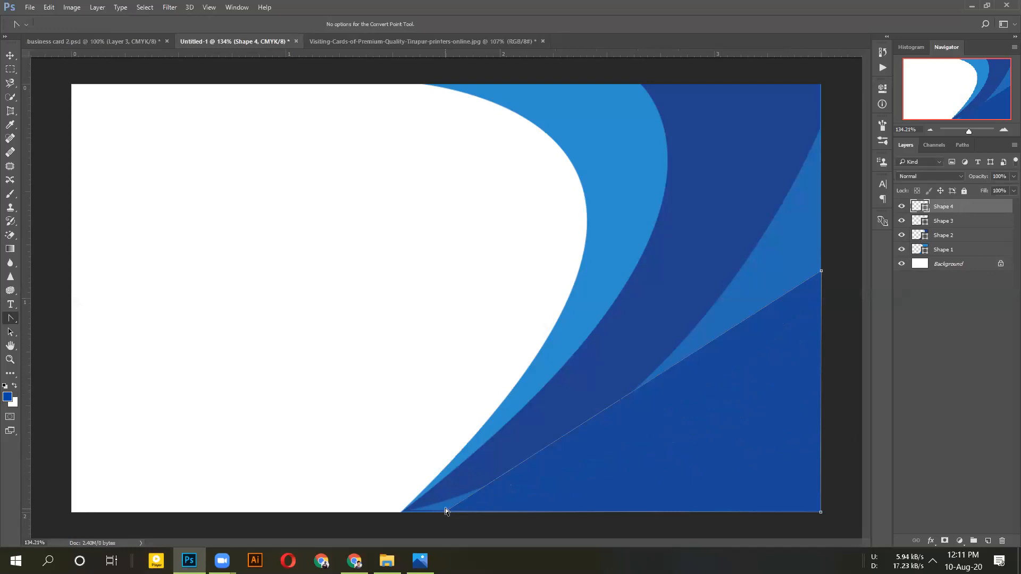
key(ctrl+z)
key(ctrl+alt+z)
key(ctrl+alt+z)
key(ctrl+alt+z)
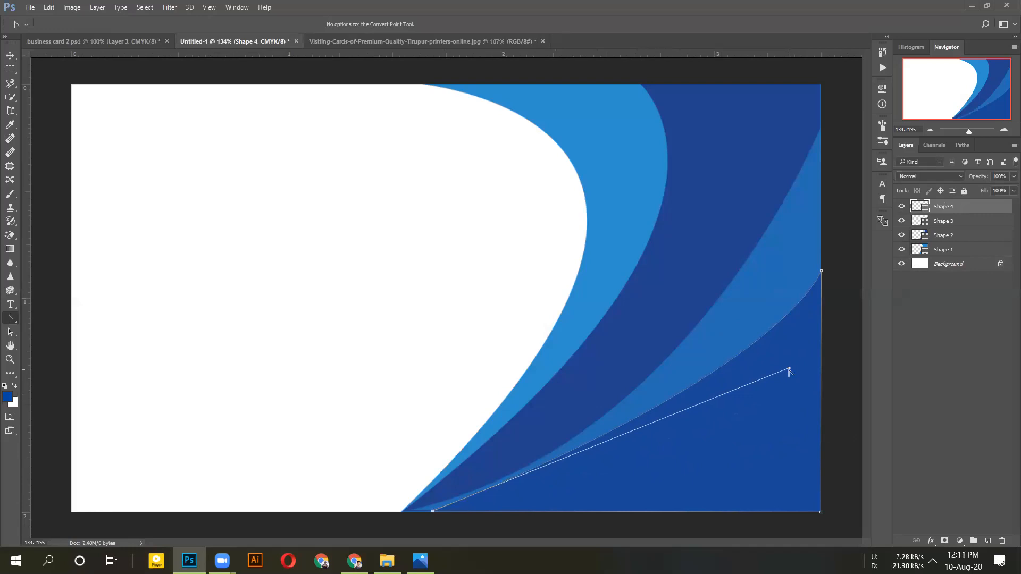
drag(789, 368, 841, 407)
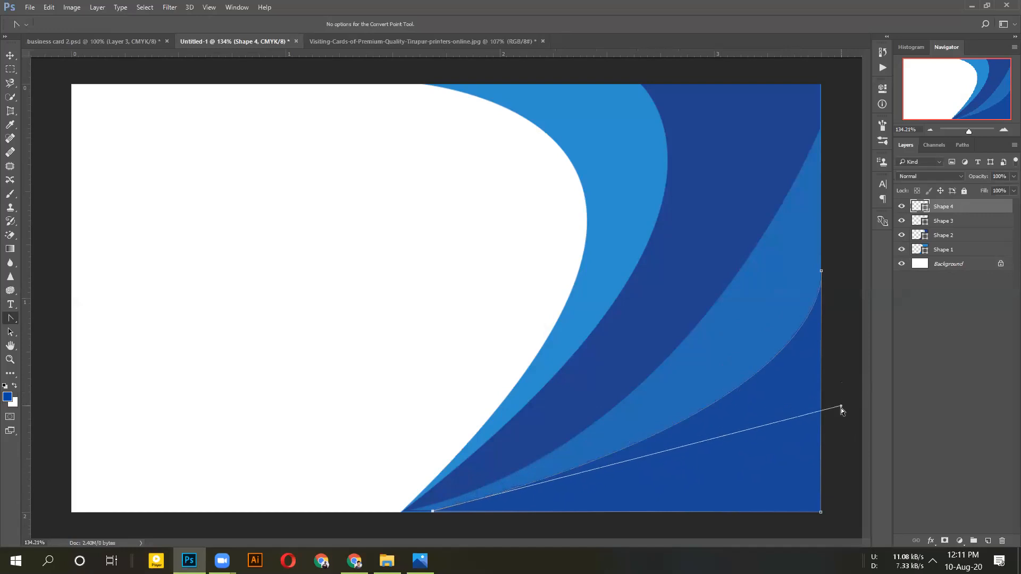
click(433, 512)
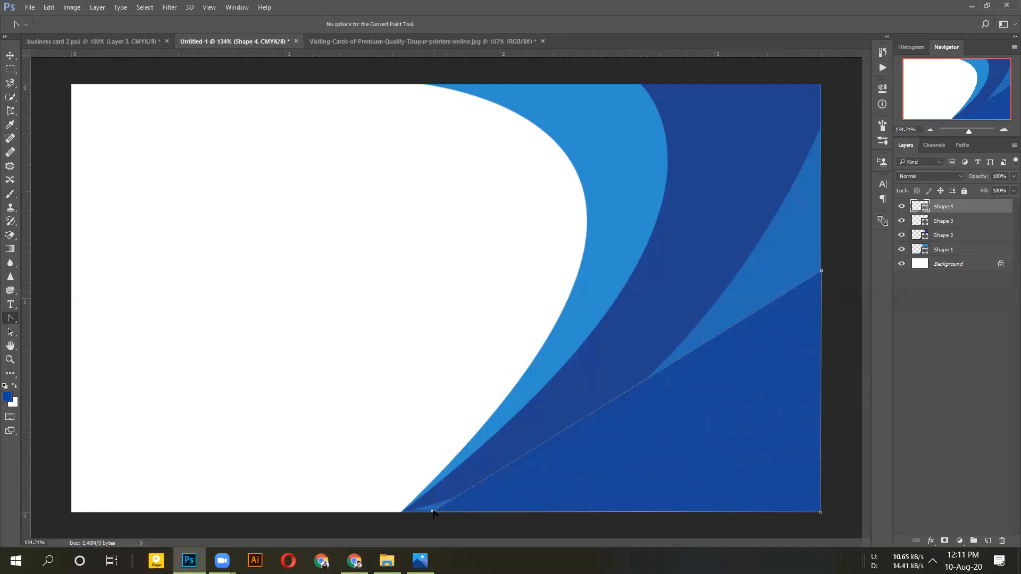
key(ctrl+z)
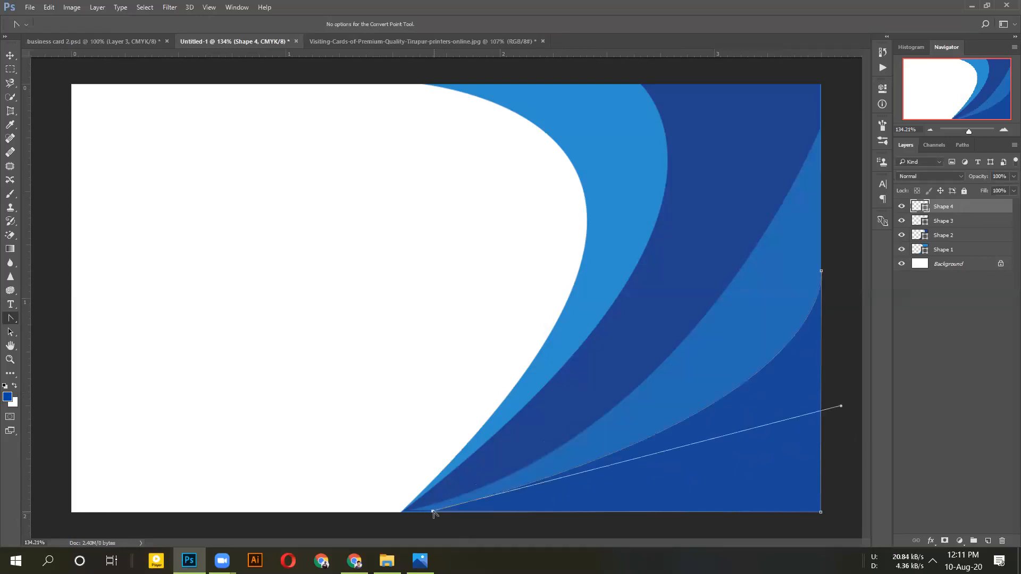
Nudge the bottom anchor slightly left, deselect the path, and compare with the Visiting-Cards reference
key(ctrl+z)
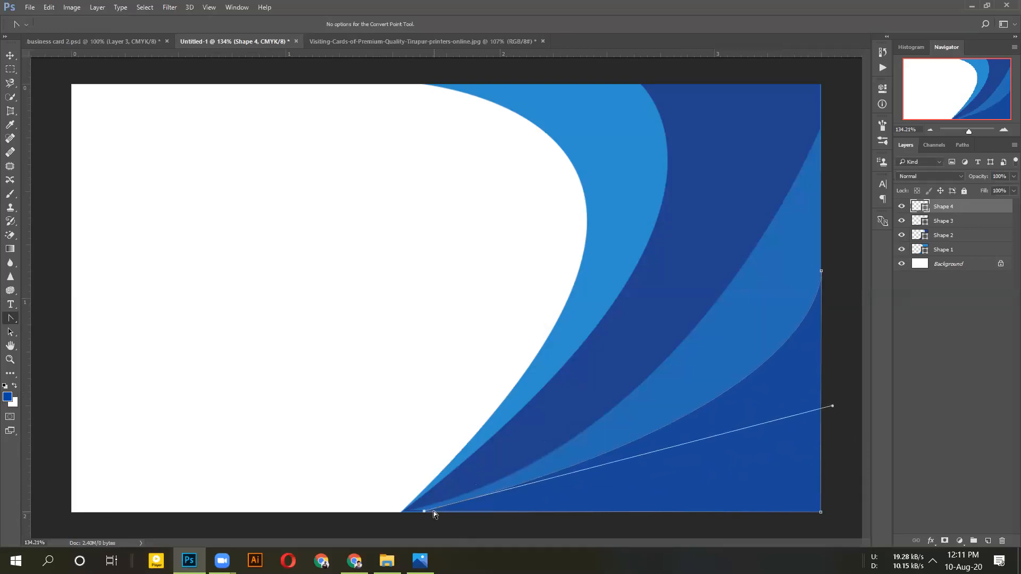
key(ctrl+z)
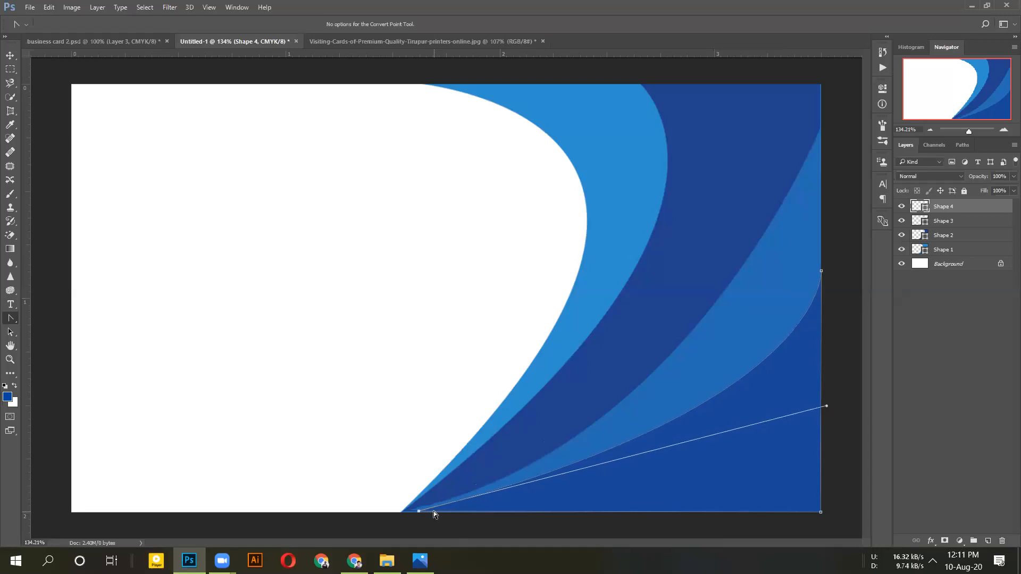
key(ctrl+z)
key(ctrl+z)
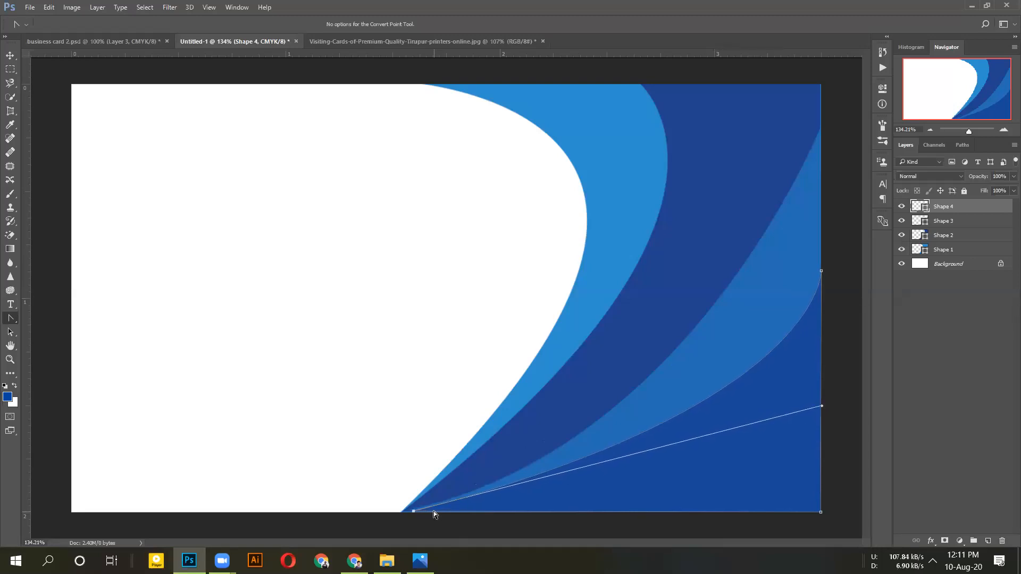
key(ctrl+z)
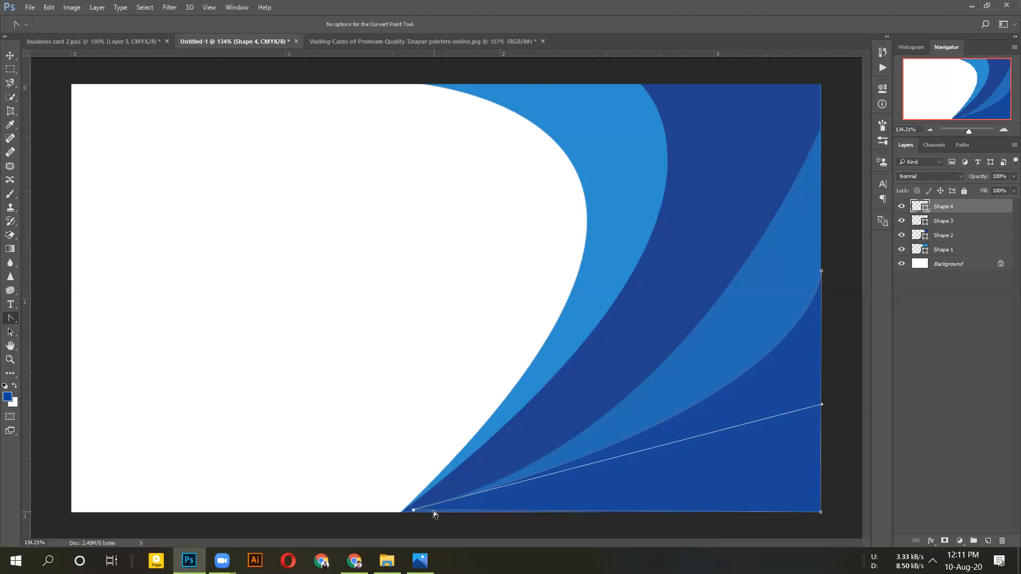
key(ctrl+z)
click(853, 265)
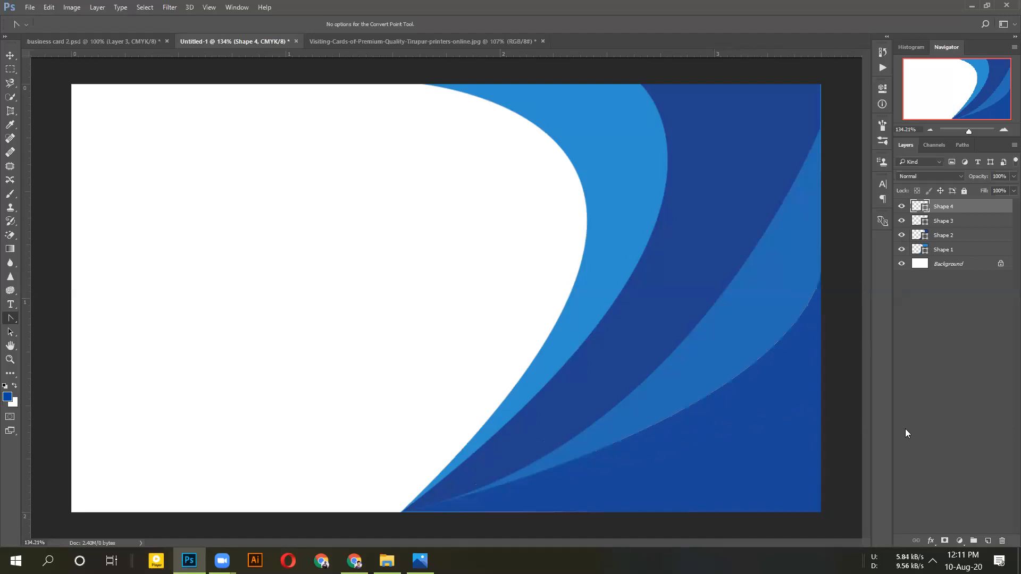
click(386, 41)
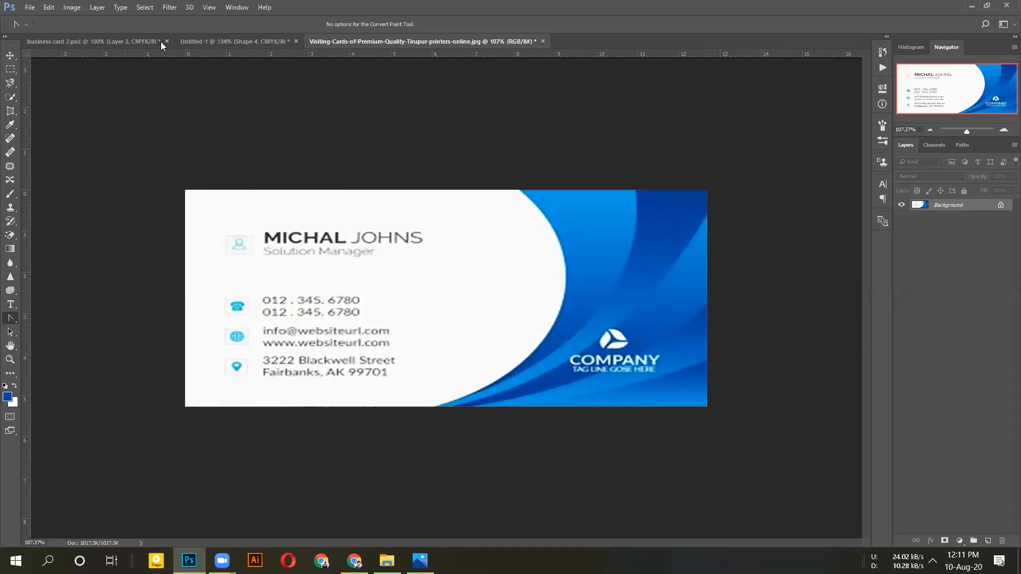
click(205, 42)
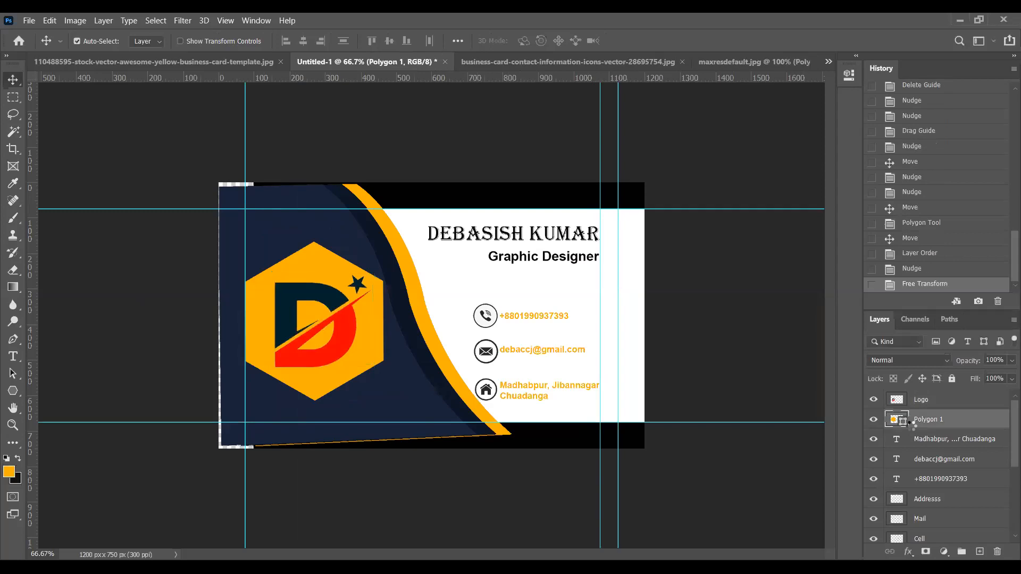
Nudge the D logo up, then align it to Polygon 1's horizontal and vertical centres
key(Up)
key(Up)
key(Up)
key(Up)
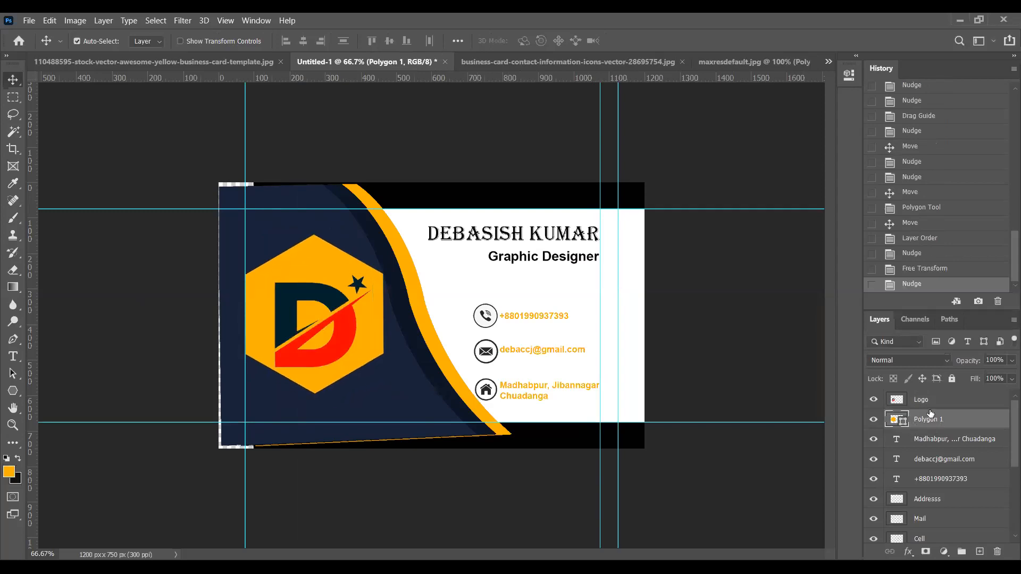
click(926, 404)
key(Up)
key(Up)
key(Up)
key(Up)
key(Up)
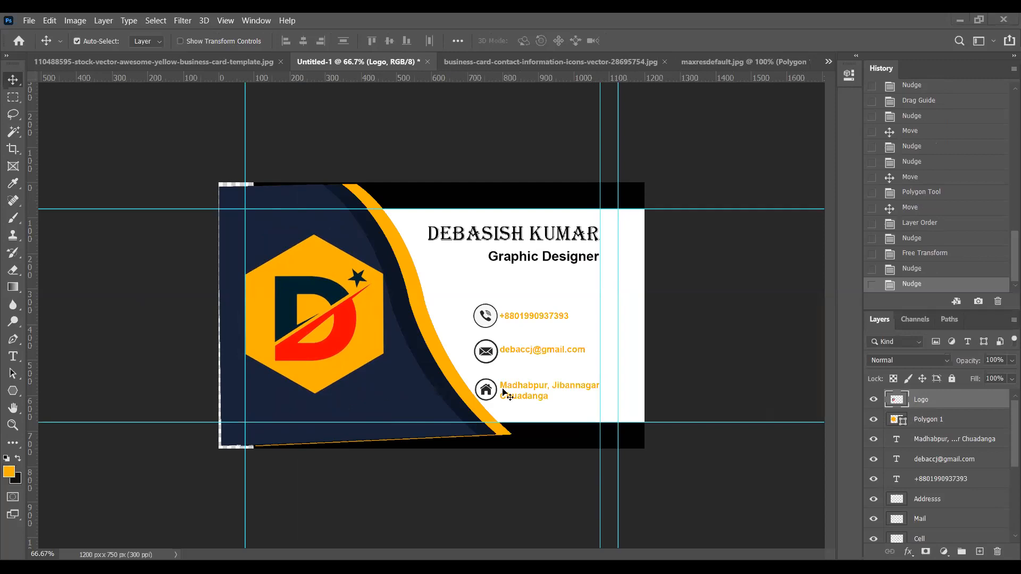
ctrl+click(936, 420)
click(301, 41)
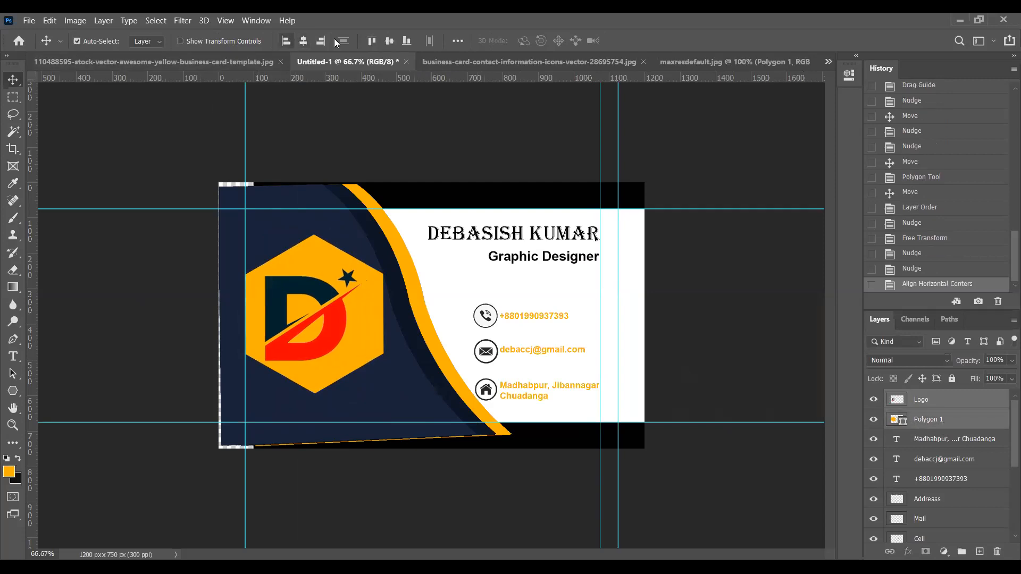
click(389, 41)
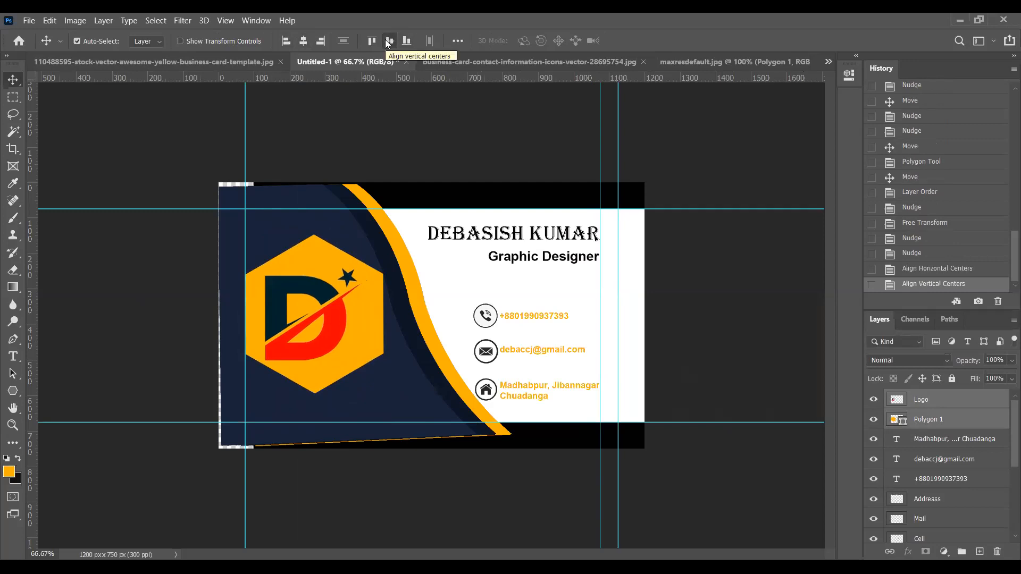
click(303, 41)
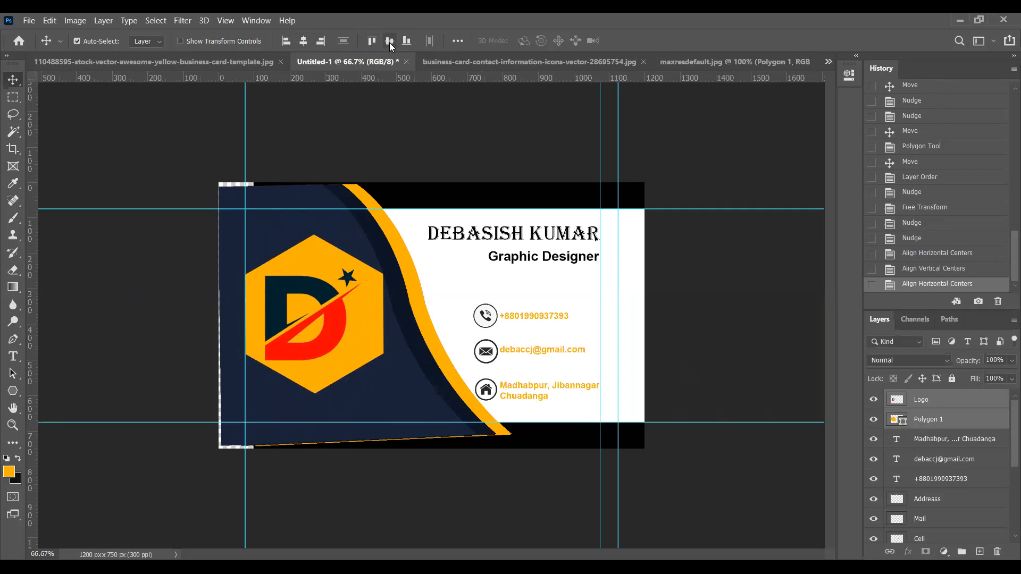
click(389, 43)
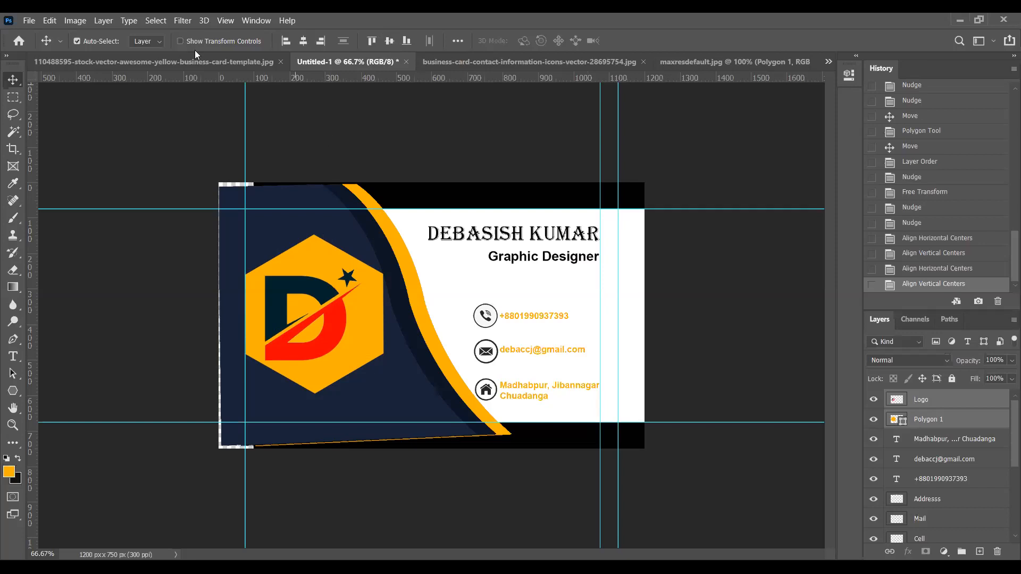
click(304, 42)
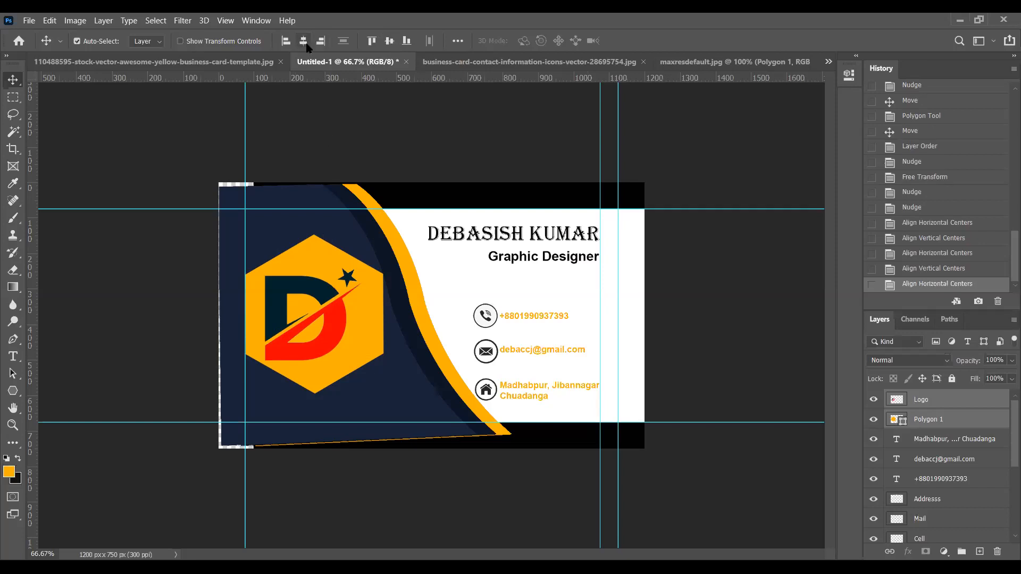
click(389, 41)
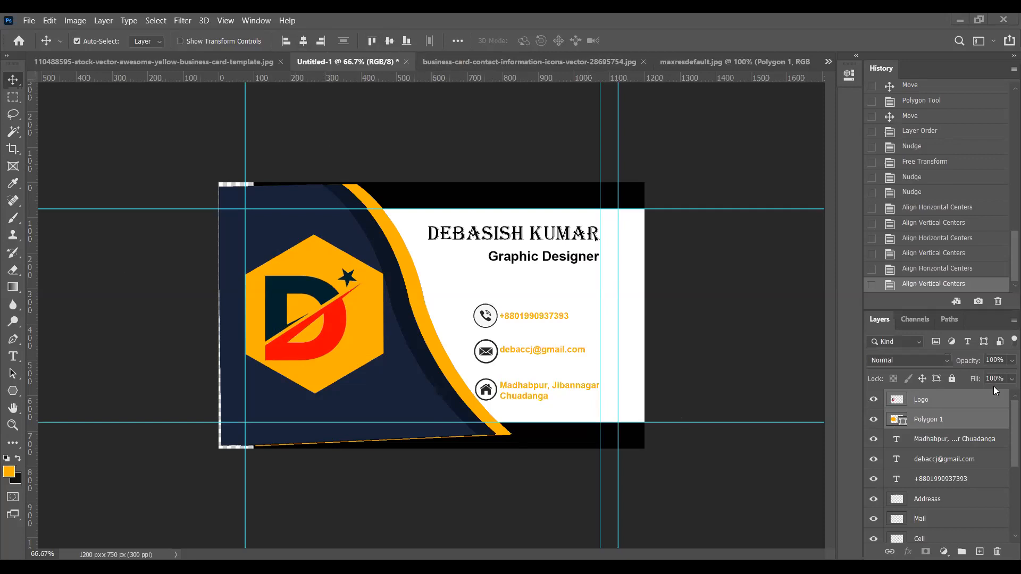
Scale the D logo down to about 63% of its size
click(919, 400)
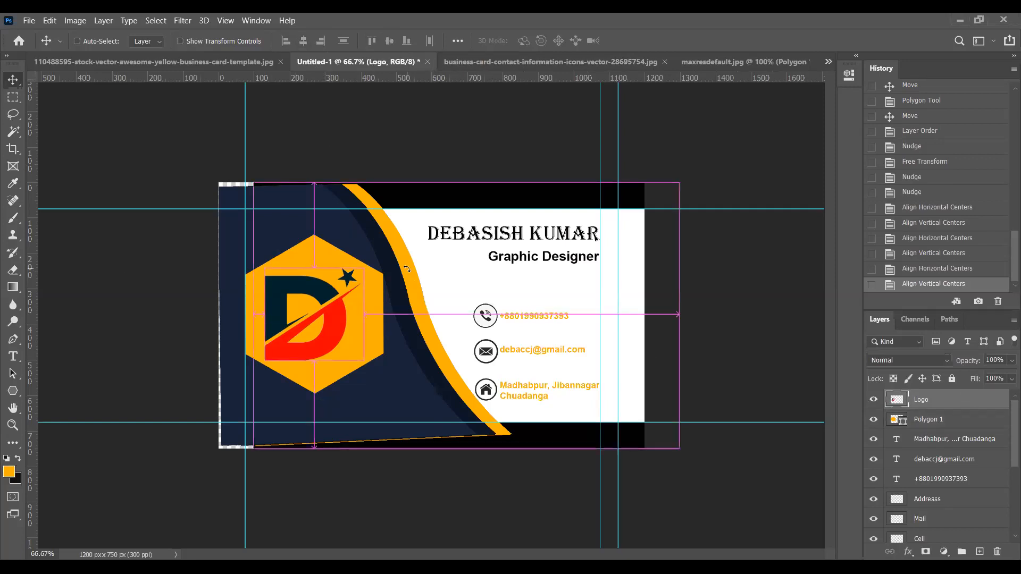
key(ctrl+t)
drag(362, 268, 326, 302)
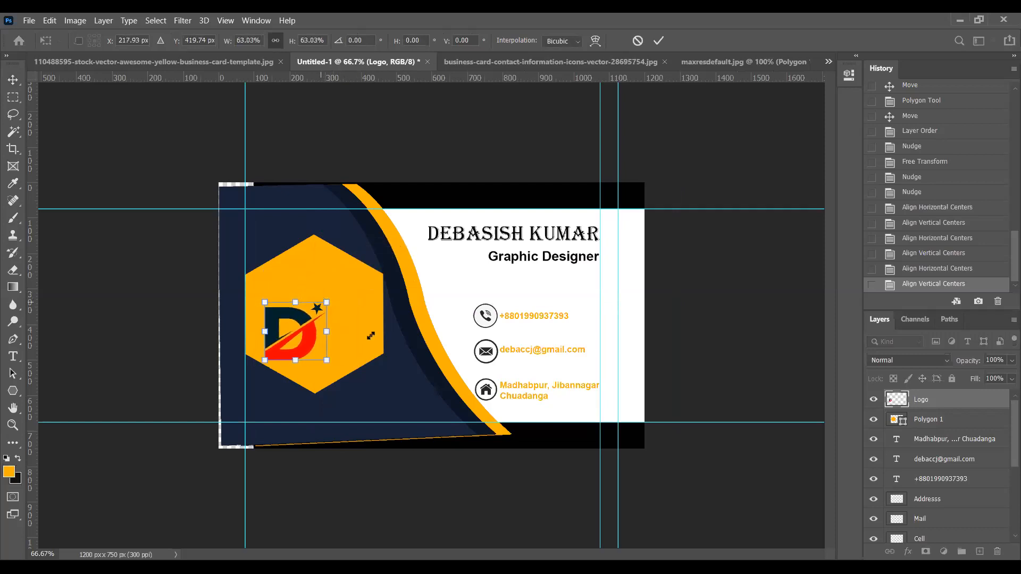
Shrink the orange hexagon to about 74% and re-centre the logo on it
click(935, 420)
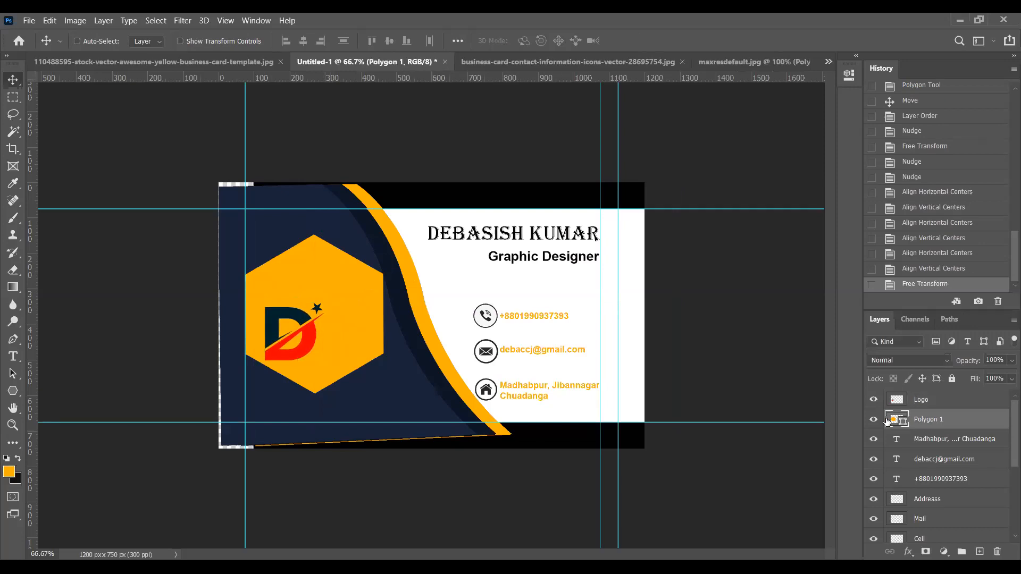
key(ctrl+t)
drag(382, 234, 335, 266)
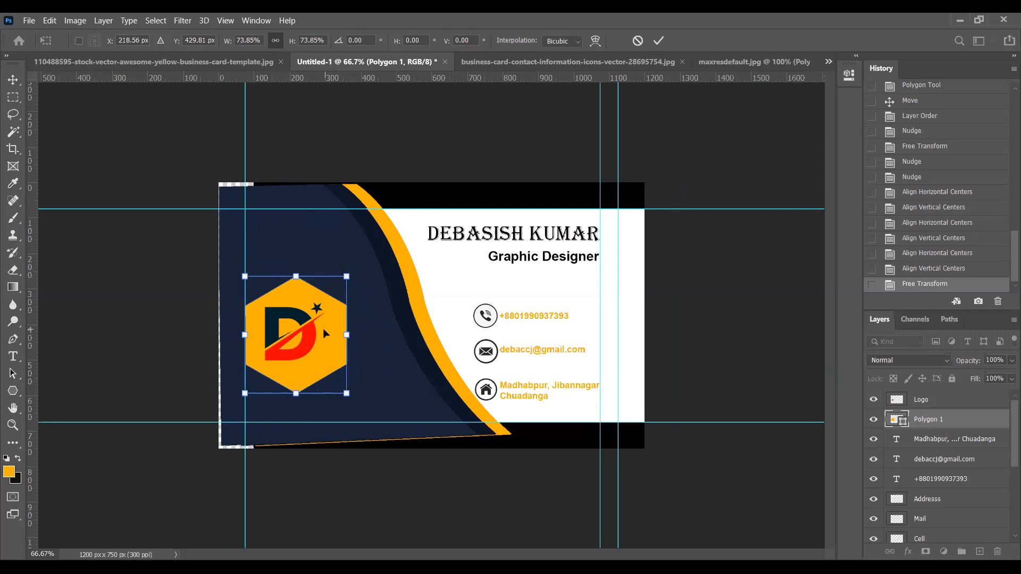
shift+click(923, 401)
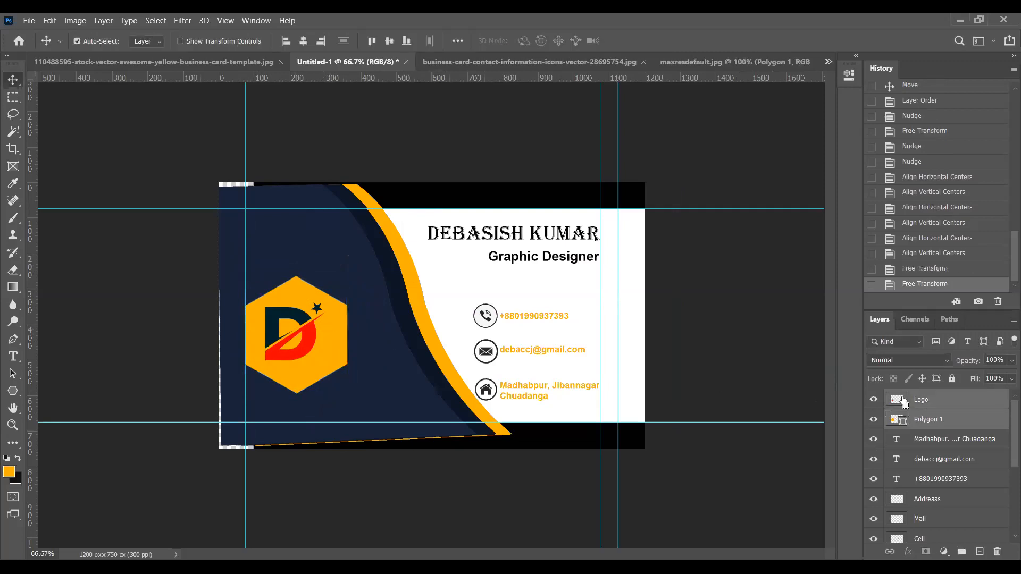
click(302, 41)
click(389, 41)
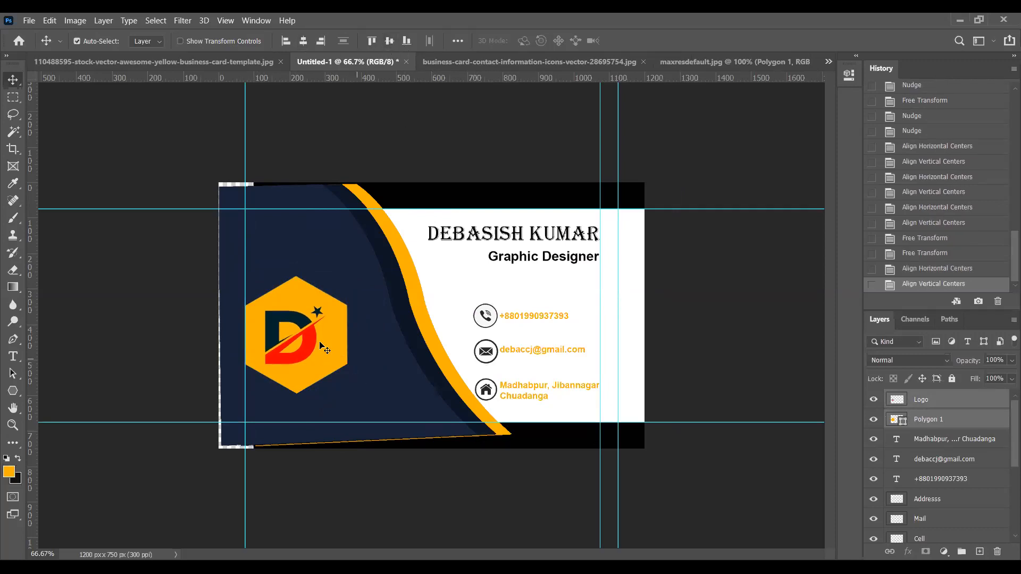
Move the centred D logo and hexagon together onto the dark navy panel
drag(298, 338, 315, 318)
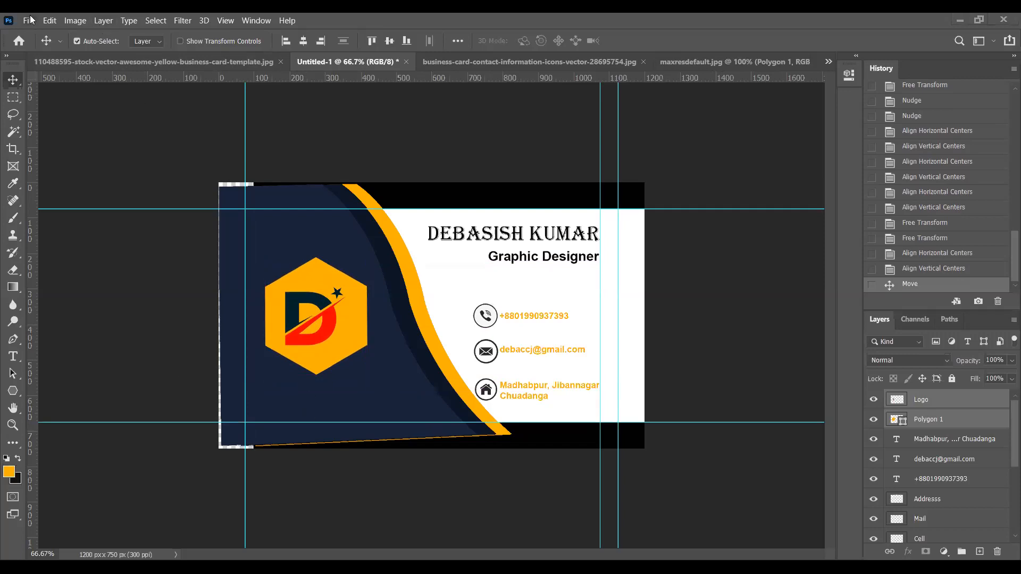
Save the card as B-3.psd, then nudge a grey icon box on the photo card
key(alt+f)
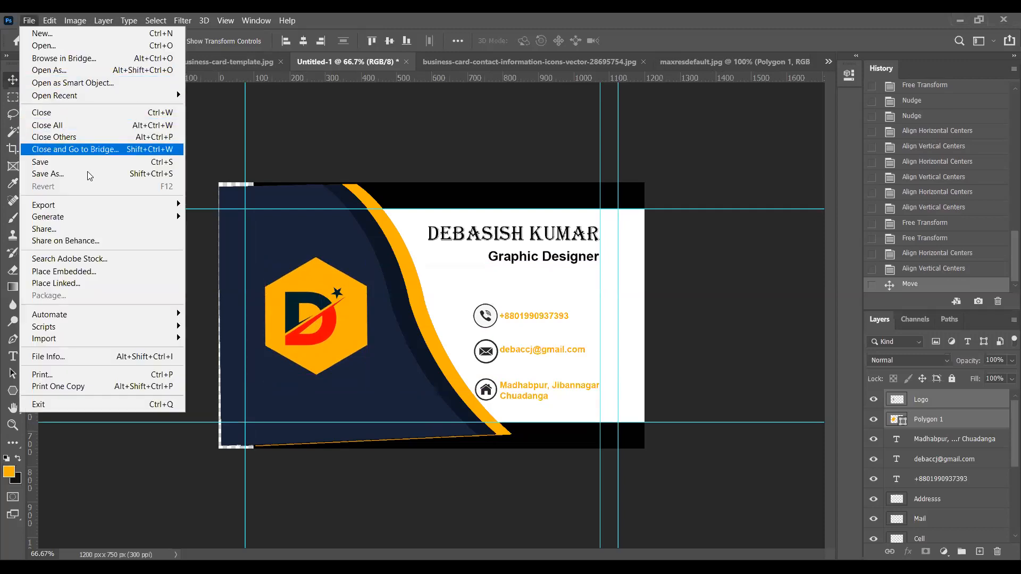
click(88, 172)
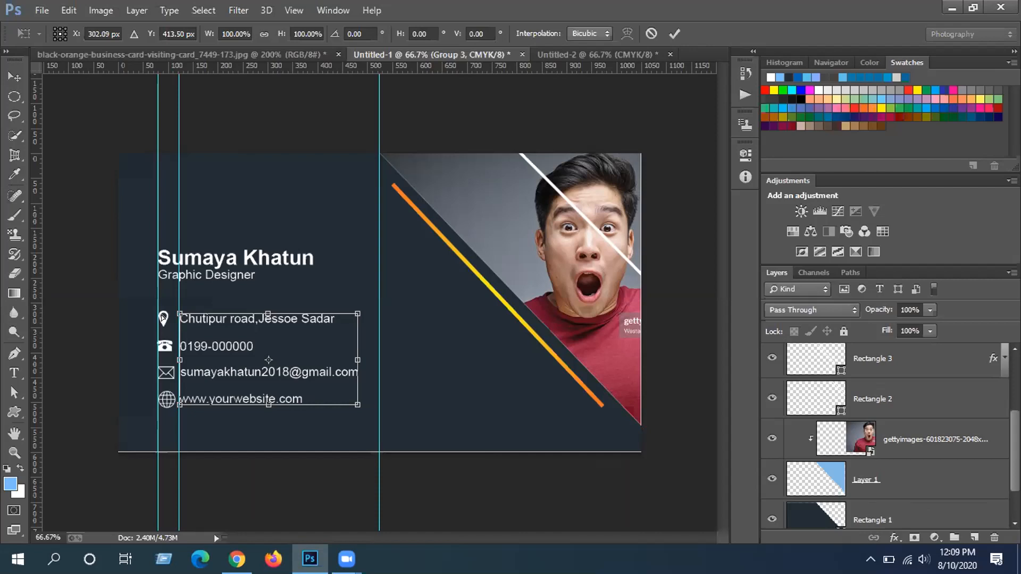
drag(161, 318, 161, 320)
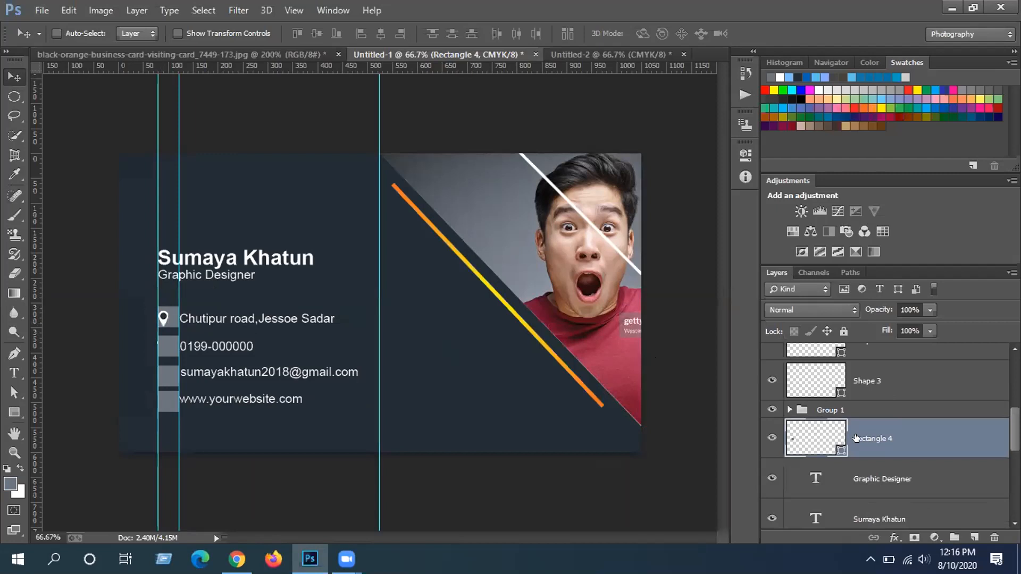
Centre the location pin horizontally on its grey box and group the two layers
click(841, 408)
drag(162, 316, 165, 317)
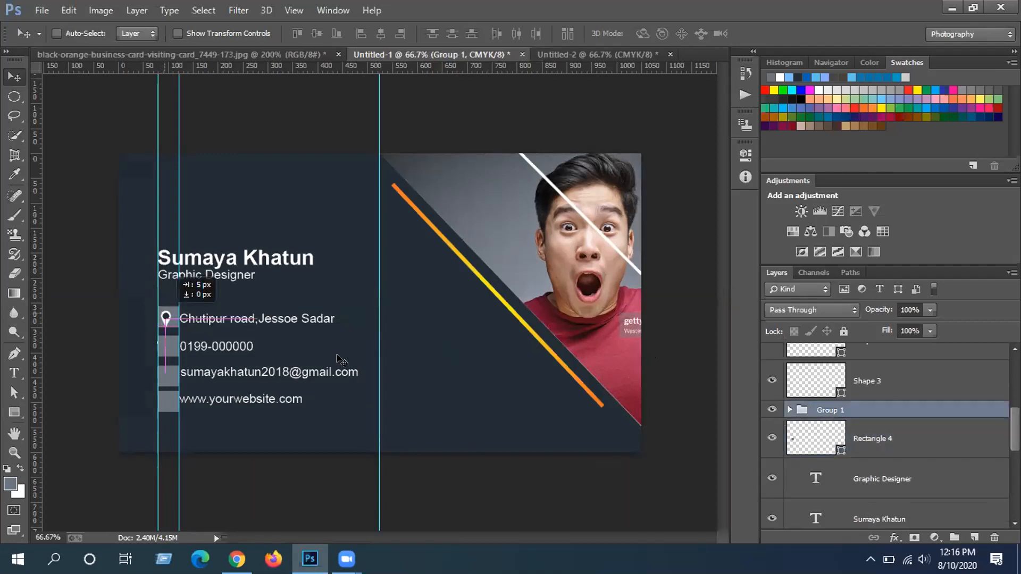
click(880, 442)
ctrl+click(872, 408)
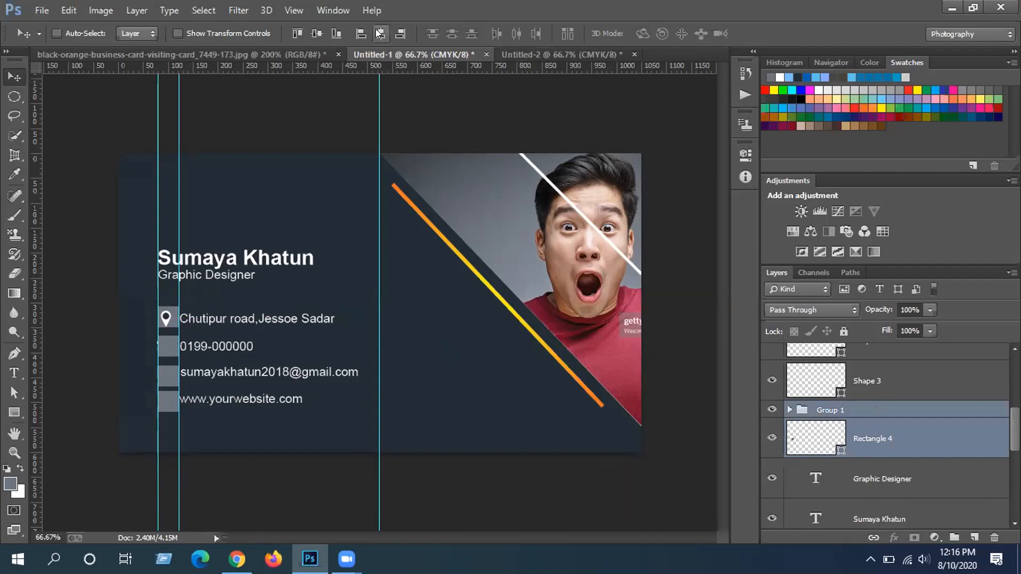
click(378, 33)
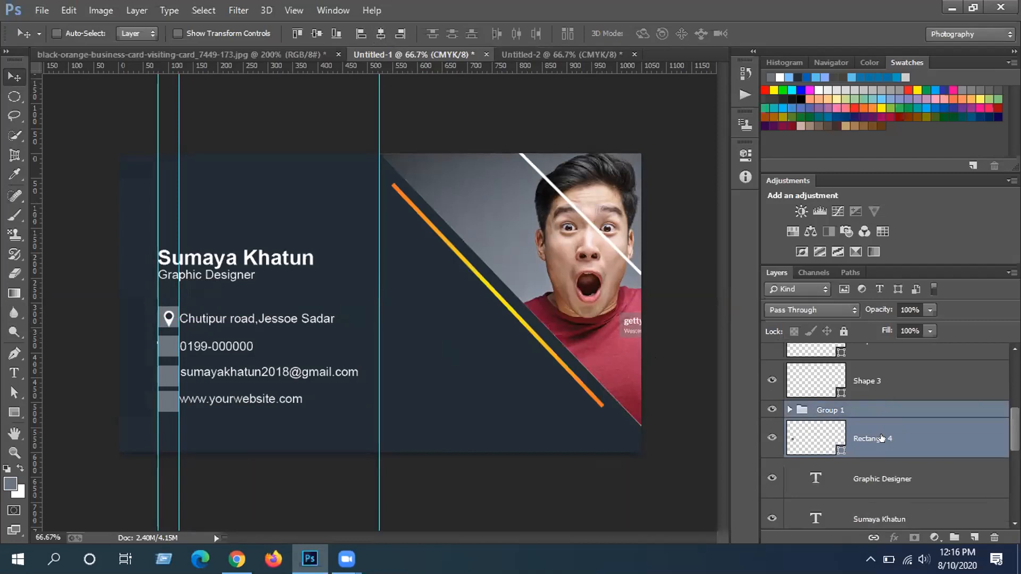
key(ctrl+g)
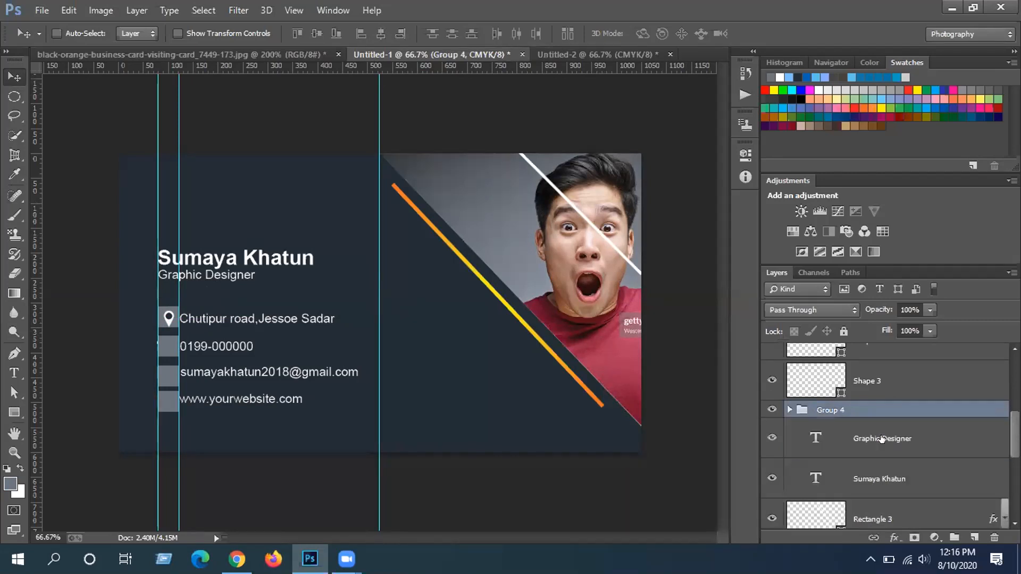
Restack the grey box copy in the Layers panel so it sits behind the phone icon
scroll(894, 404, up, 2)
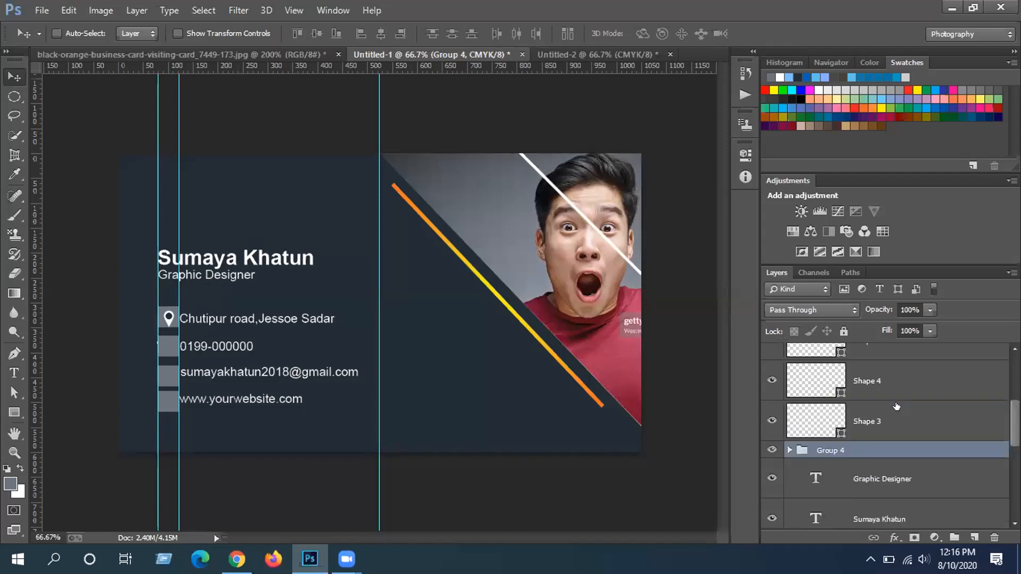
scroll(893, 413, up, 1)
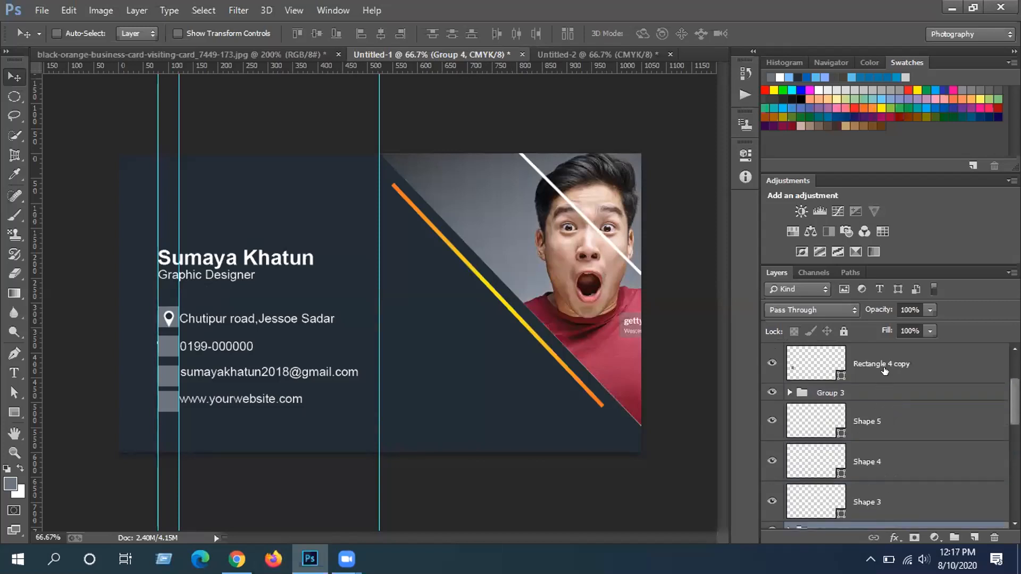
click(769, 363)
click(770, 363)
drag(904, 456, 905, 456)
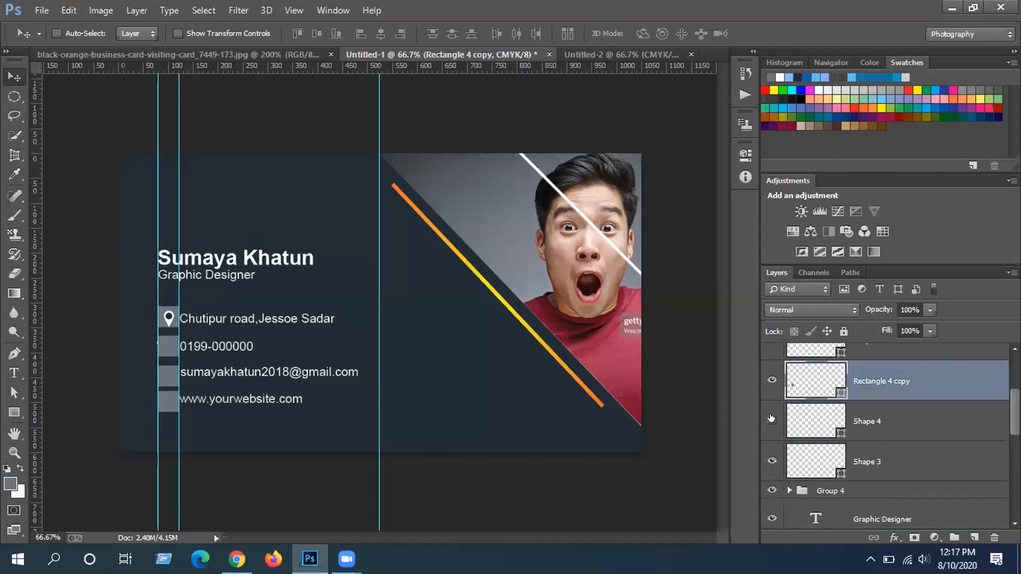
click(771, 380)
click(772, 378)
drag(907, 379, 908, 423)
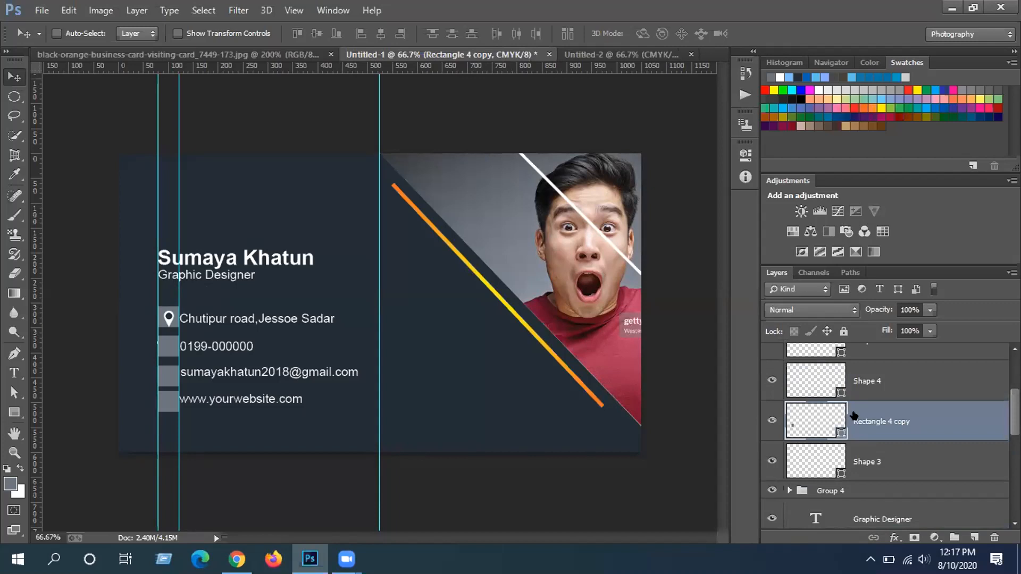
click(771, 421)
click(771, 420)
scroll(883, 420, down, 1)
drag(884, 379, 862, 422)
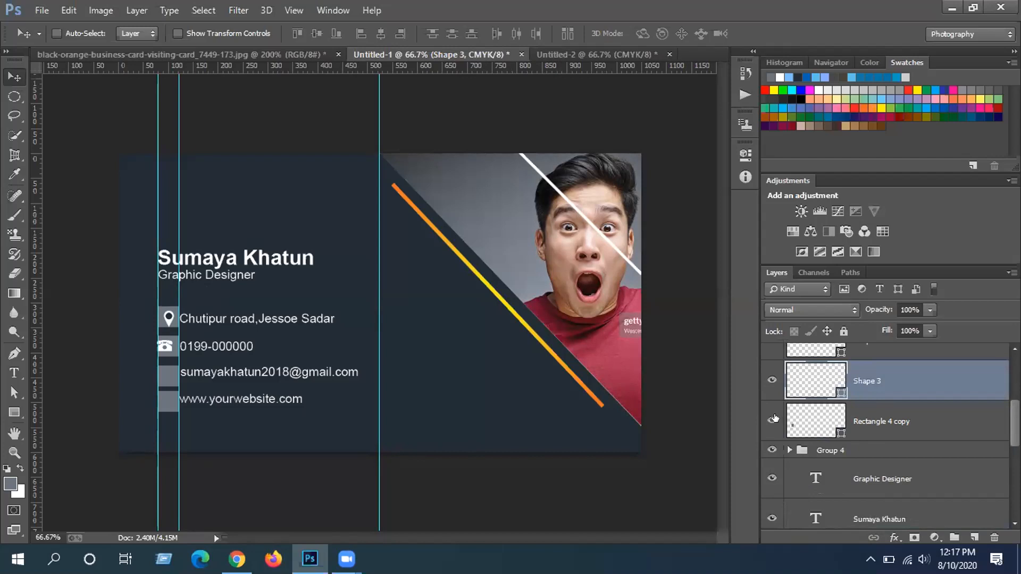
Select the grey box copy layer, then return to the Untitled-1 blue wave card
click(870, 420)
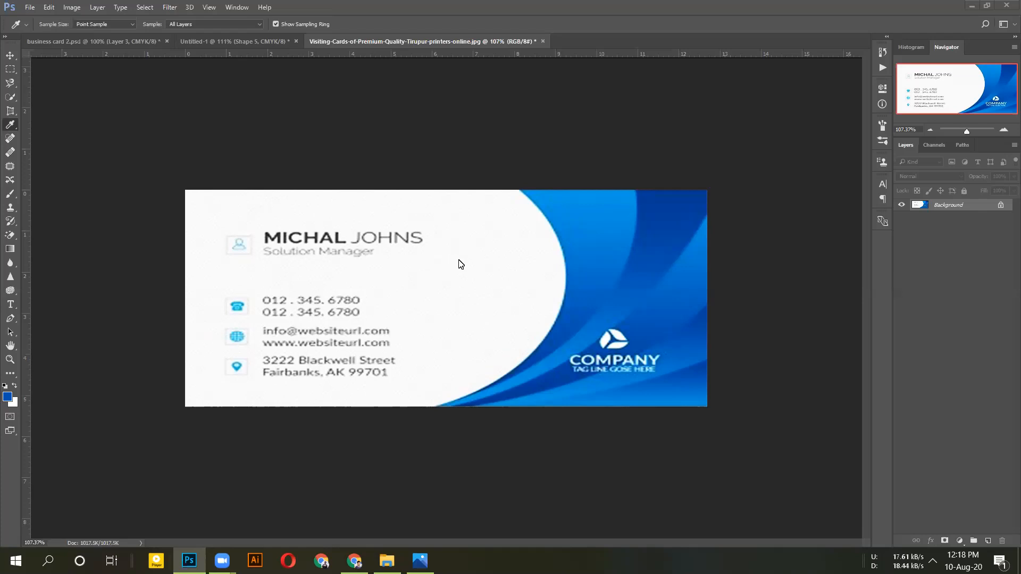
scroll(469, 274, down, 1)
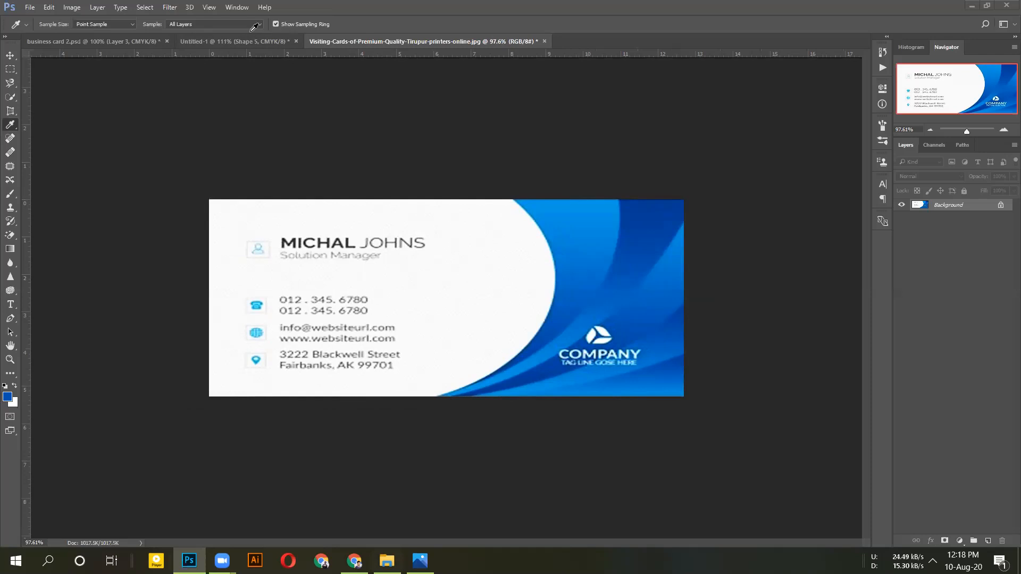
key(ctrl+shift+Tab)
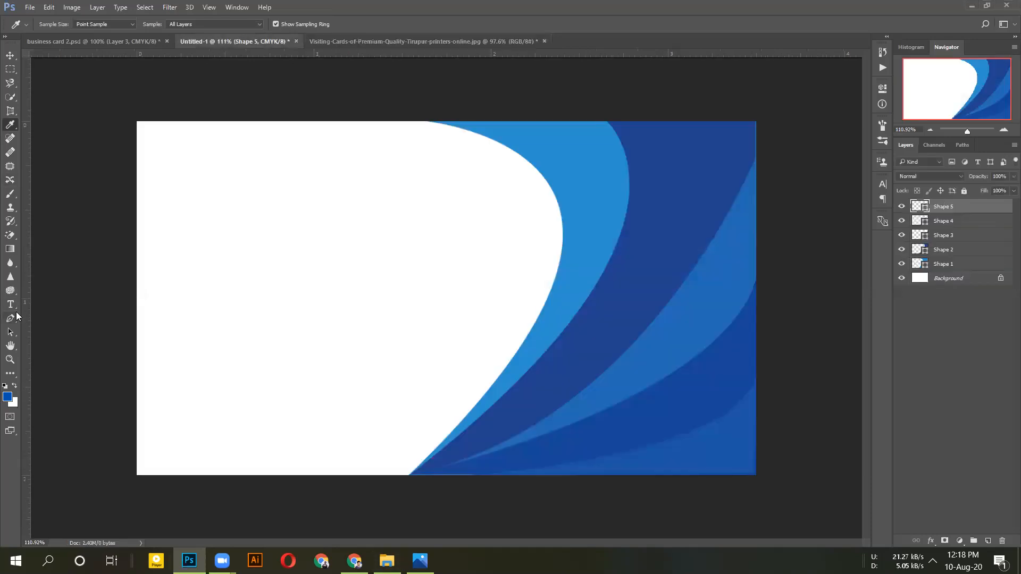
Add the cardholder's name at the card's top-left in 12 pt text
click(10, 305)
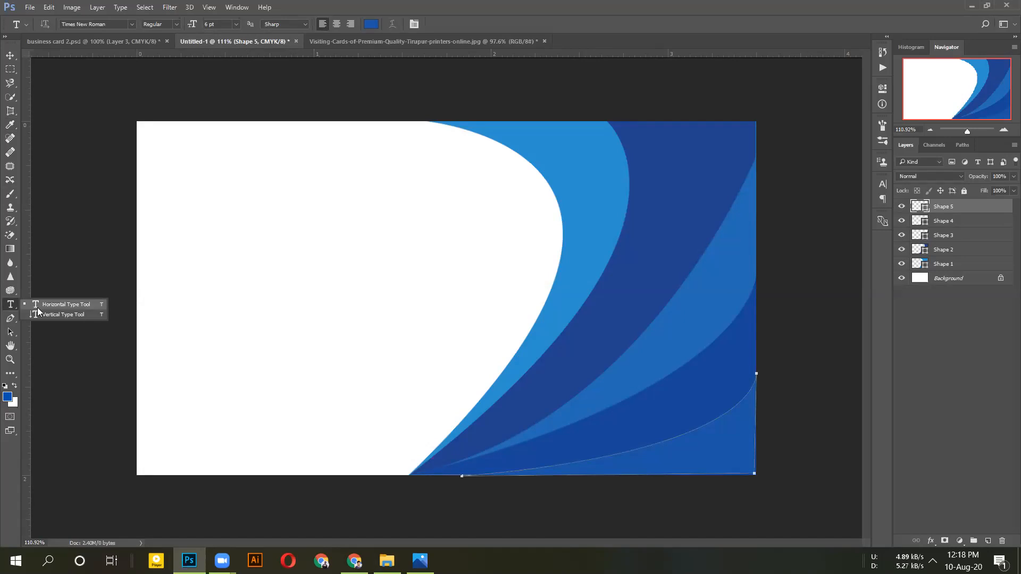
click(196, 169)
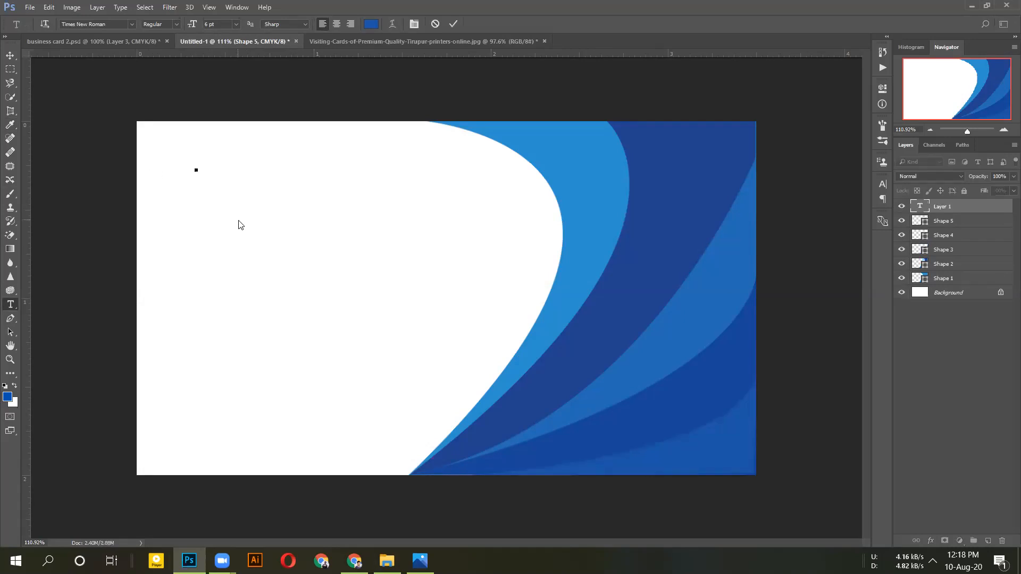
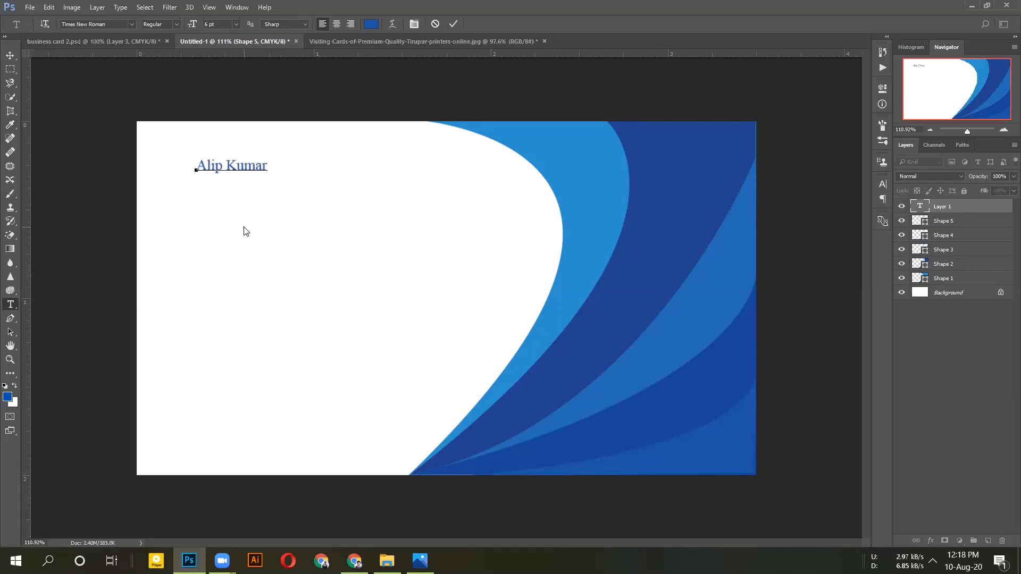
key(ctrl+a)
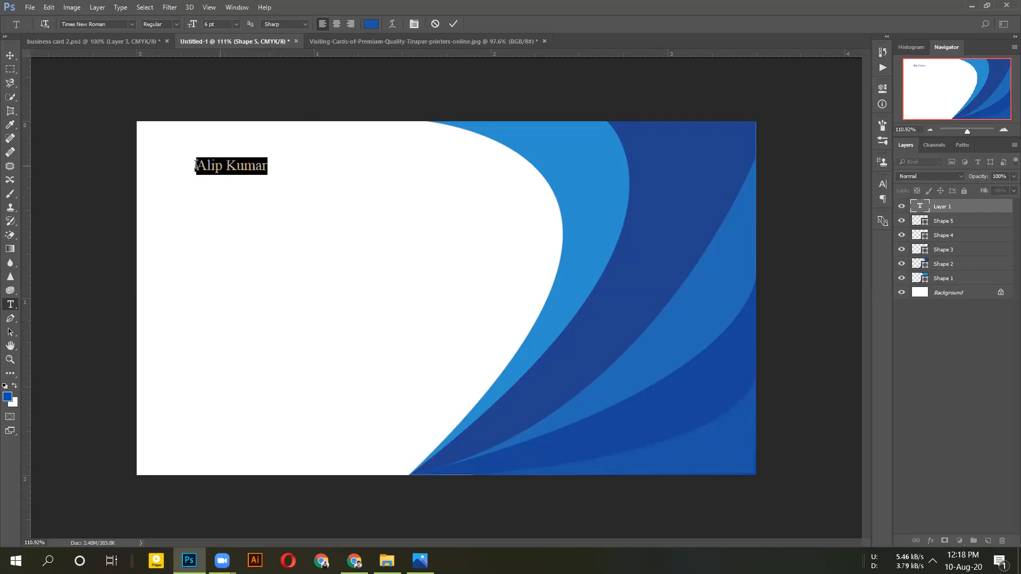
click(237, 25)
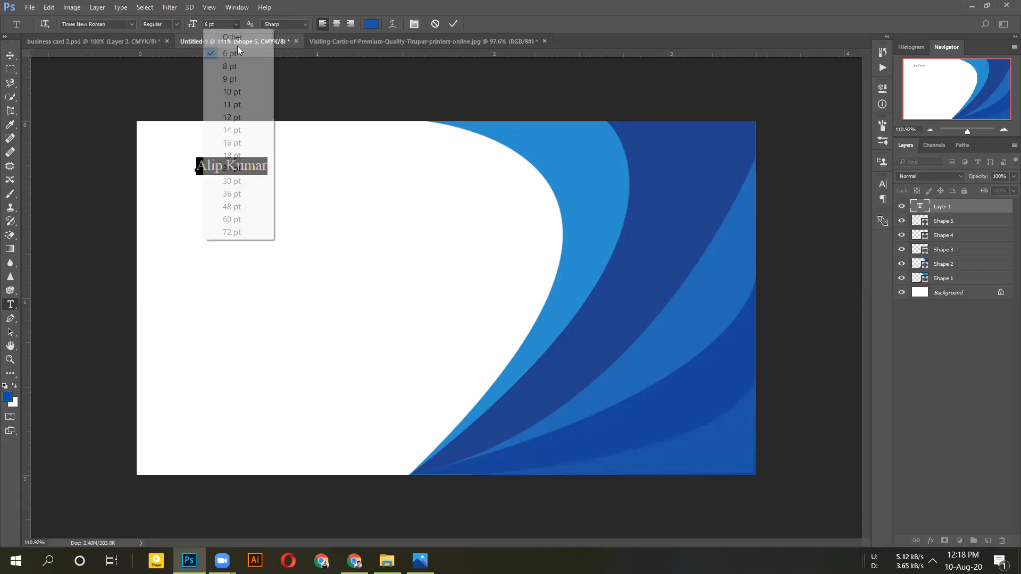
click(238, 118)
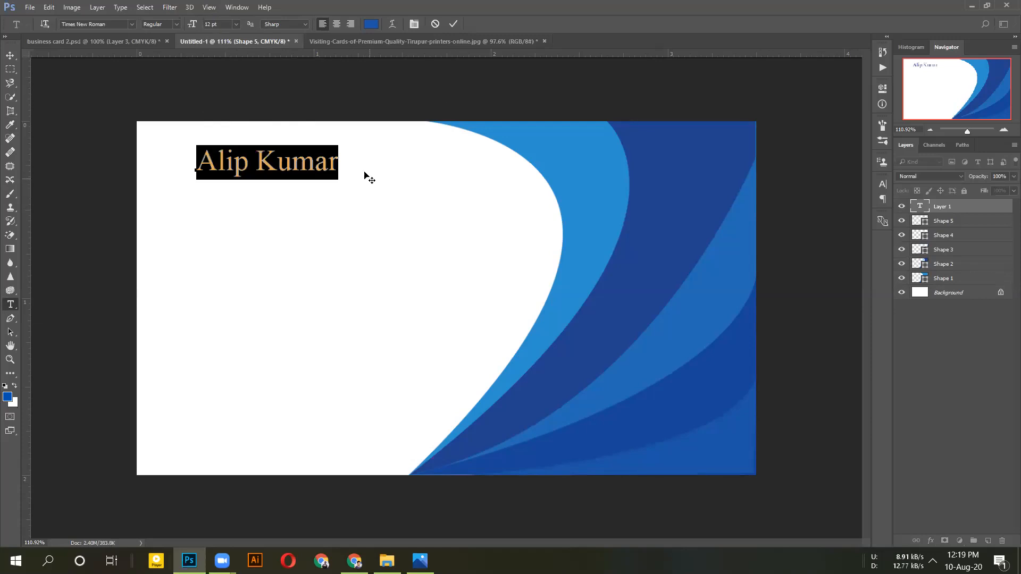
click(453, 24)
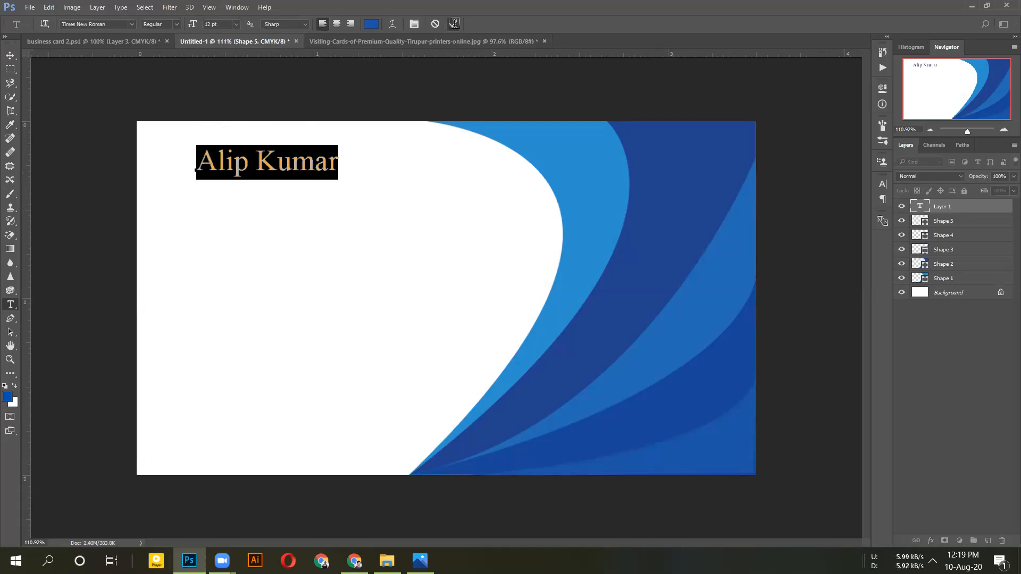
Try new text boxes beside and below the name, then view the reference card
click(358, 163)
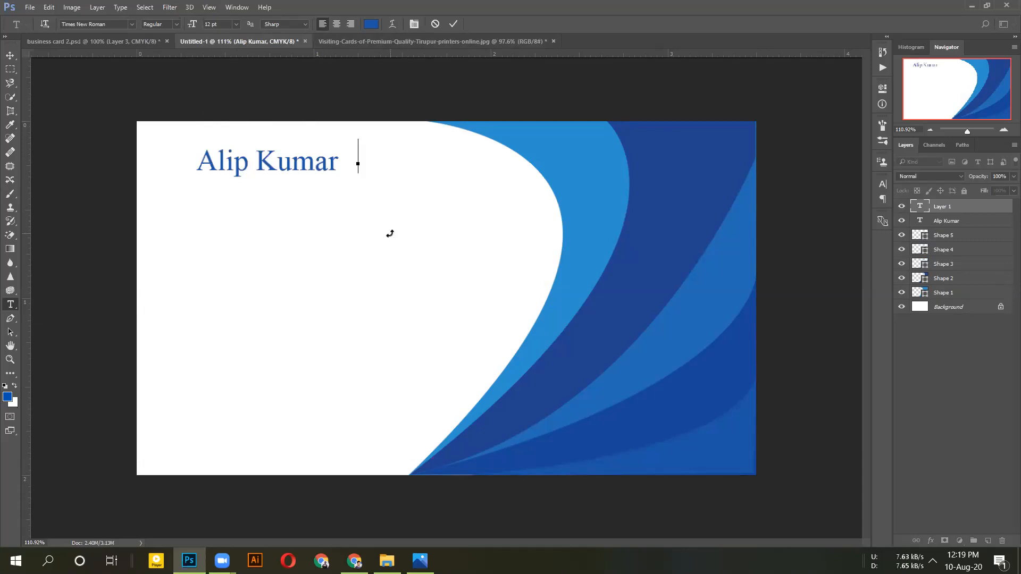
click(436, 25)
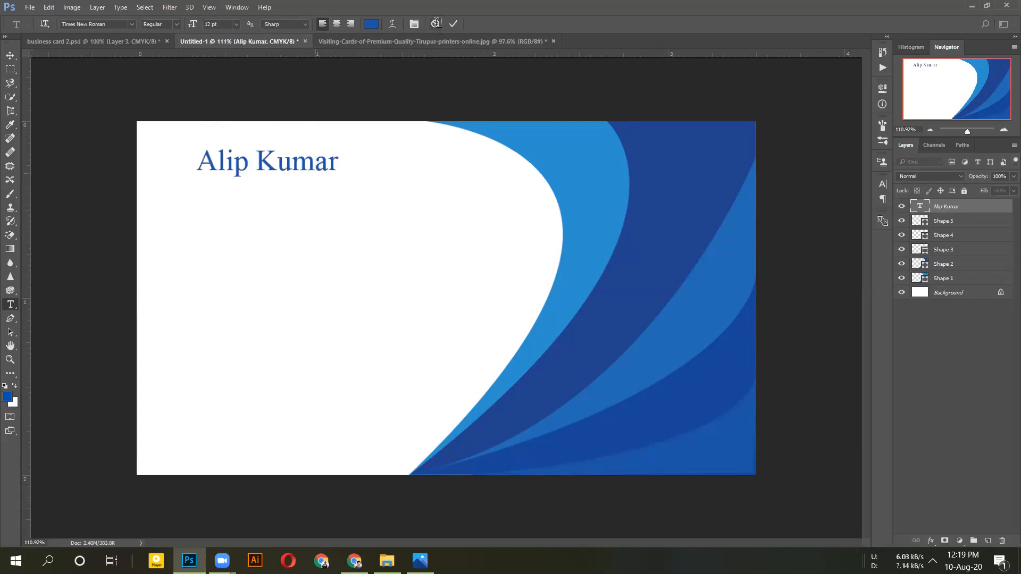
click(205, 213)
click(363, 41)
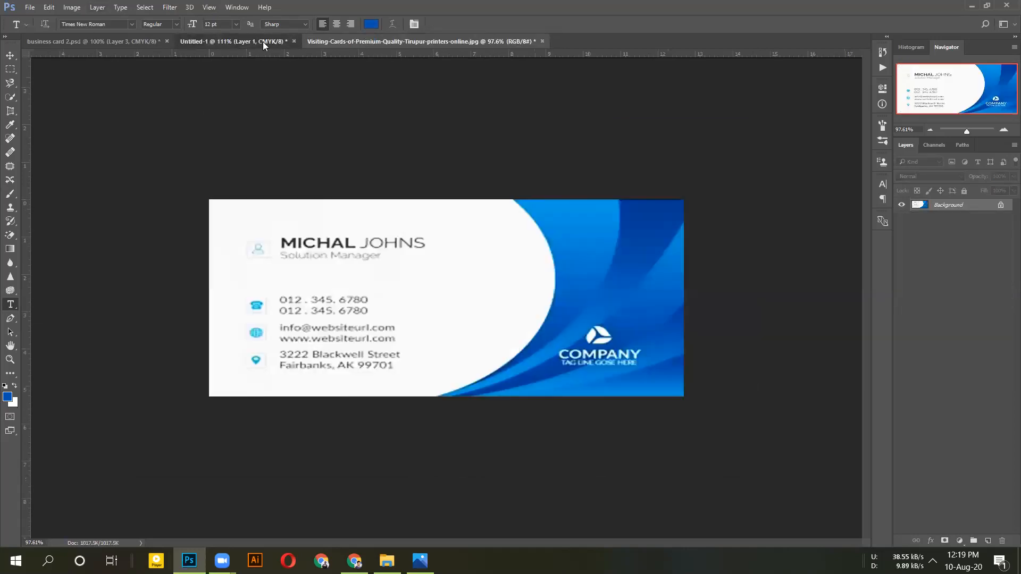
Type the title 'Graphica Designer' below the name on the blue wave card
click(263, 42)
click(217, 195)
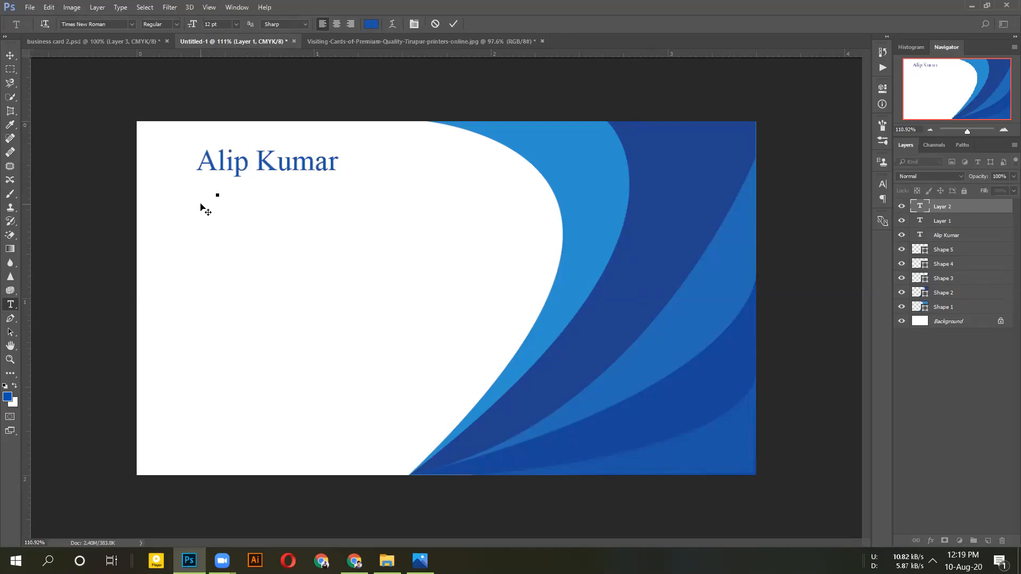
text(Gra)
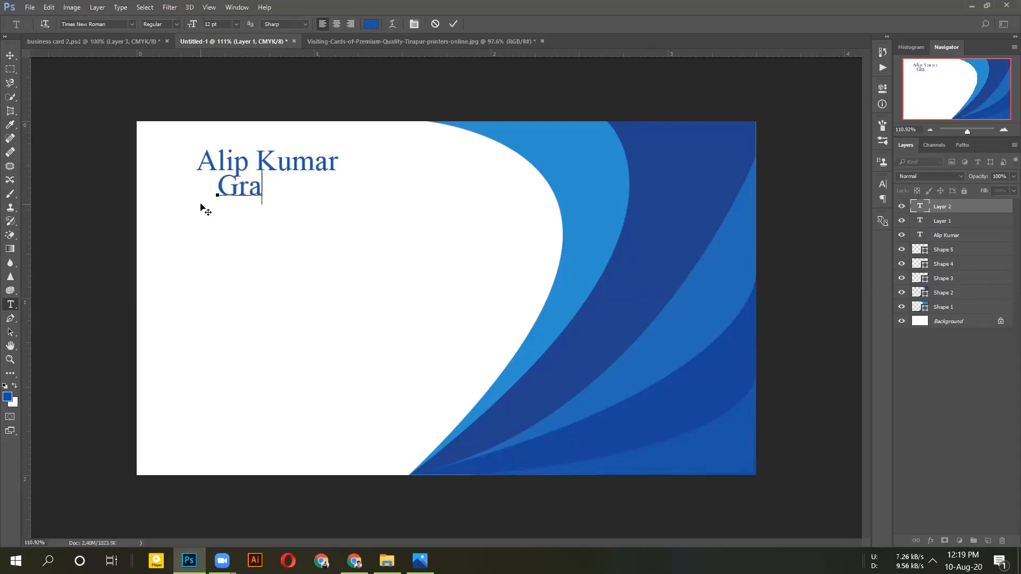
text(phica Des)
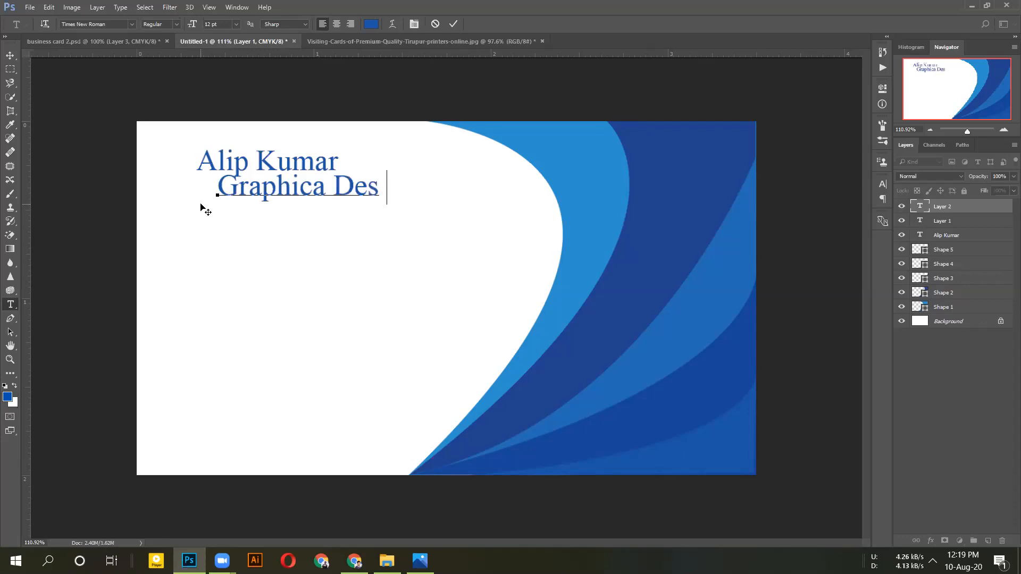
text(igner)
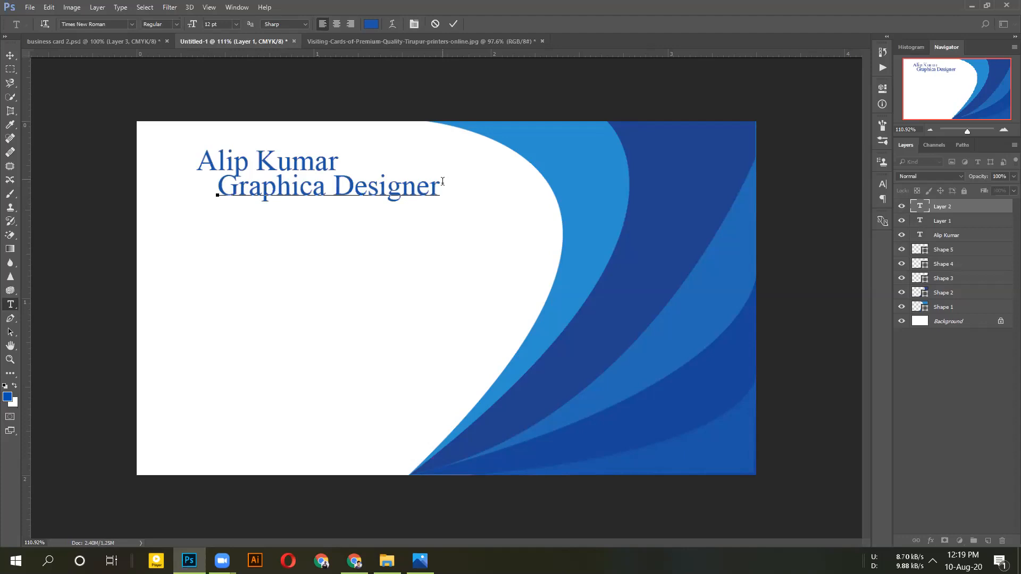
Reduce the title to 8 pt, then 6 pt, and view the reference card image
key(ctrl+a)
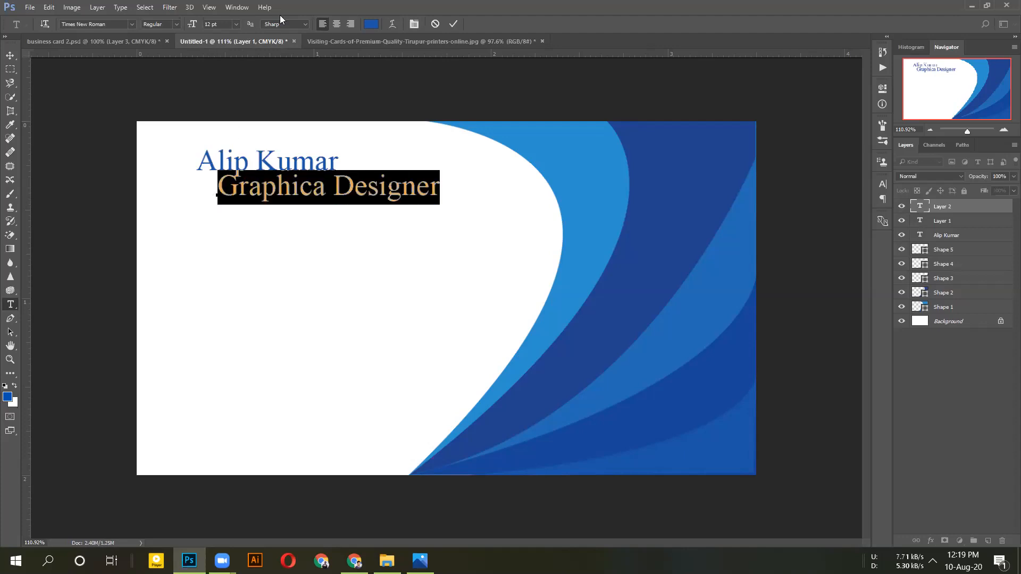
click(236, 24)
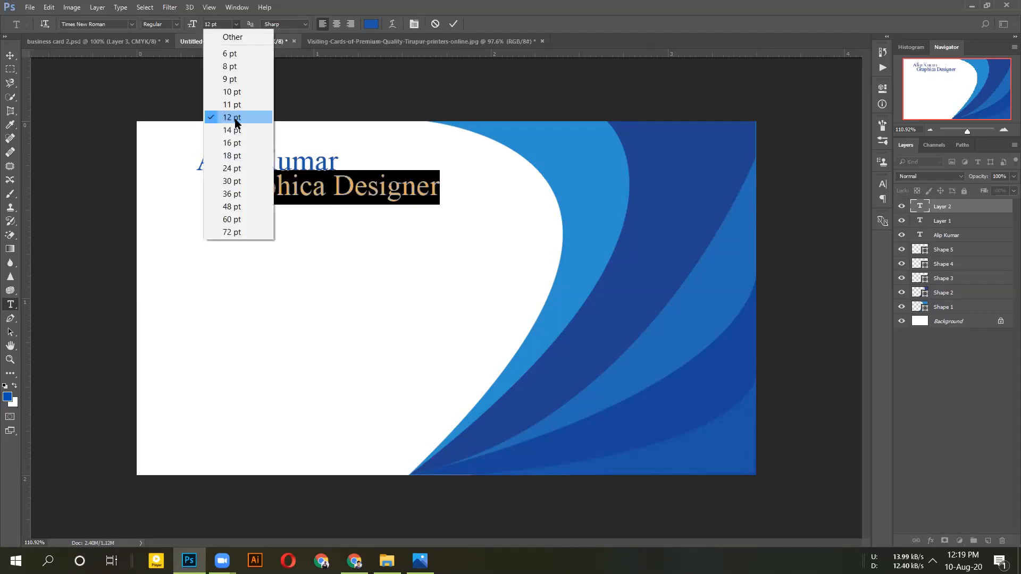
click(234, 70)
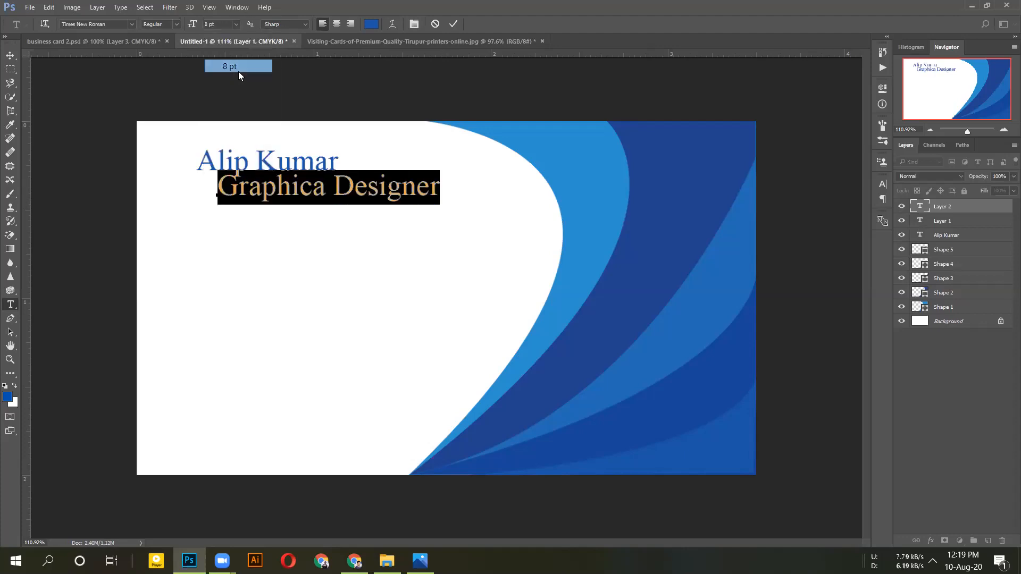
click(236, 22)
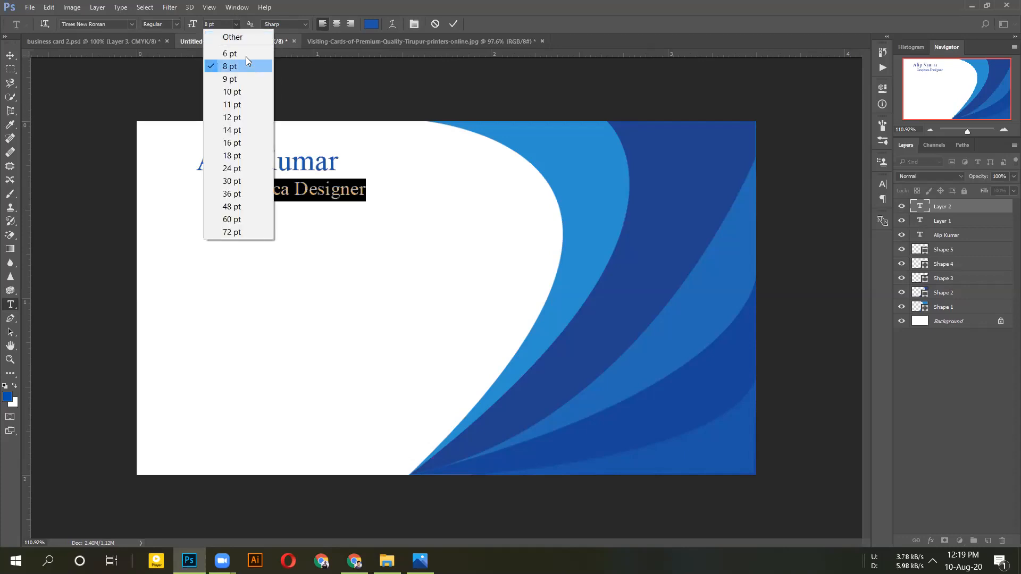
click(243, 54)
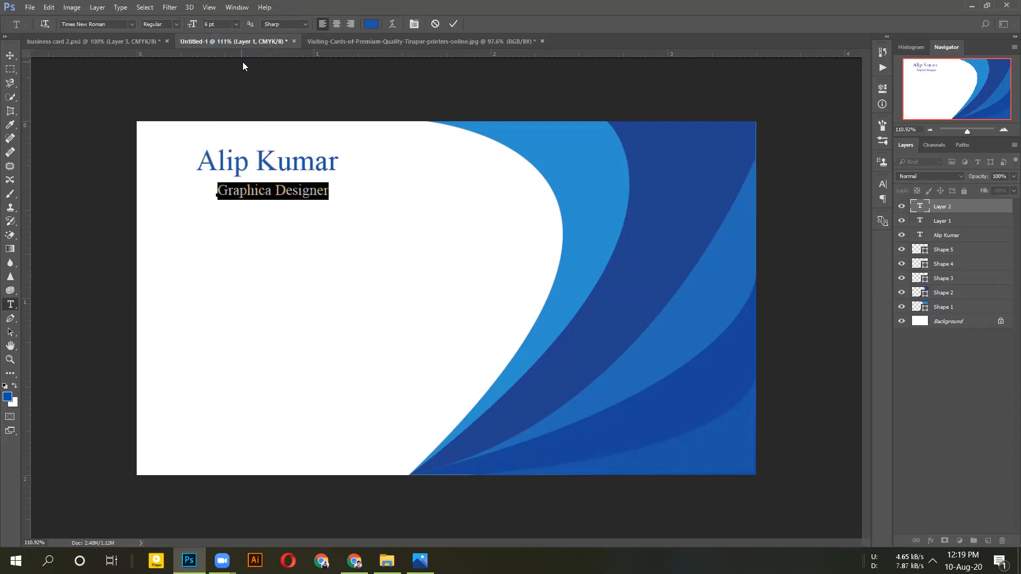
click(452, 22)
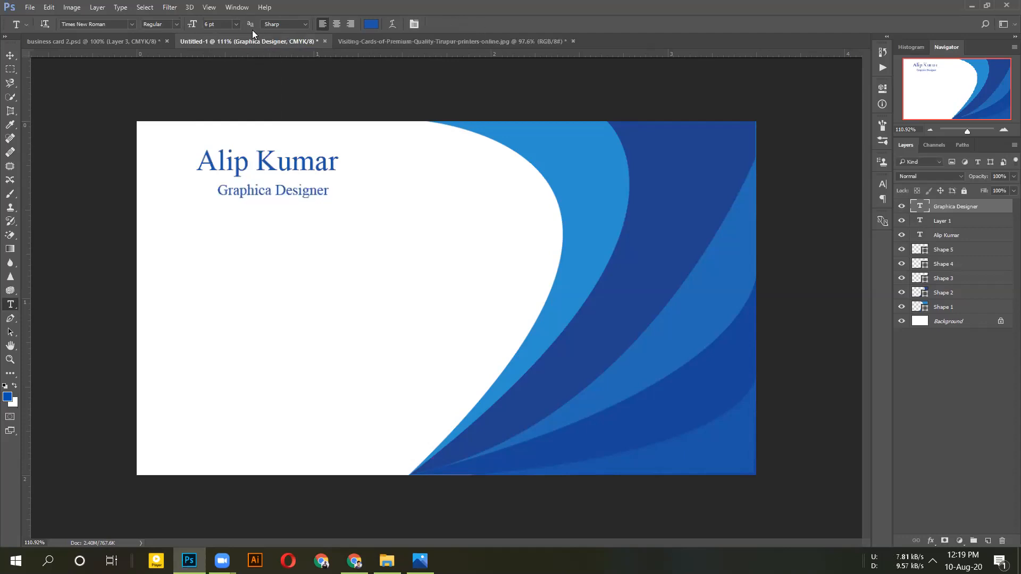
click(368, 40)
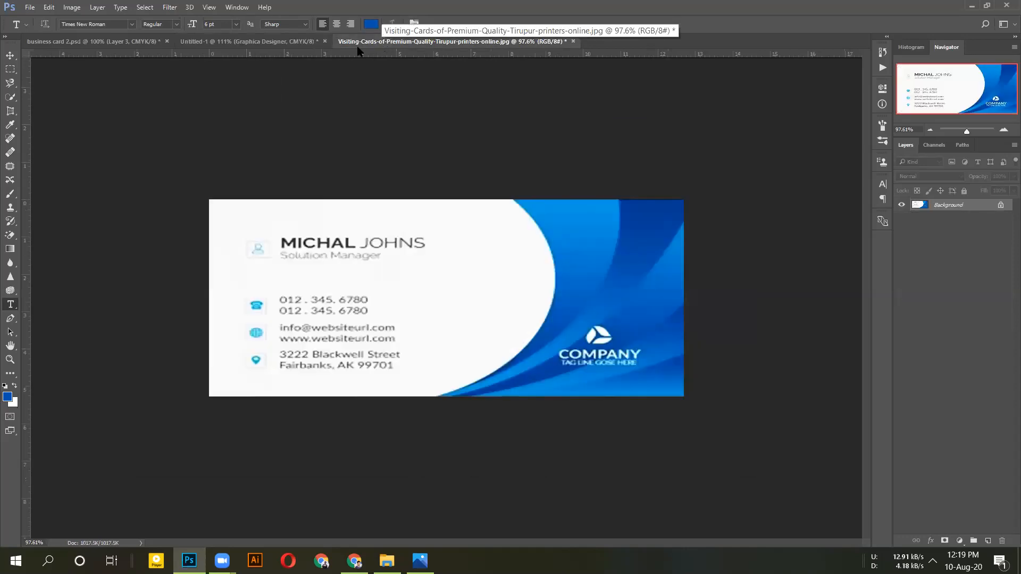
Back on Untitled-1, add a phone number text line below the title
click(318, 43)
click(222, 225)
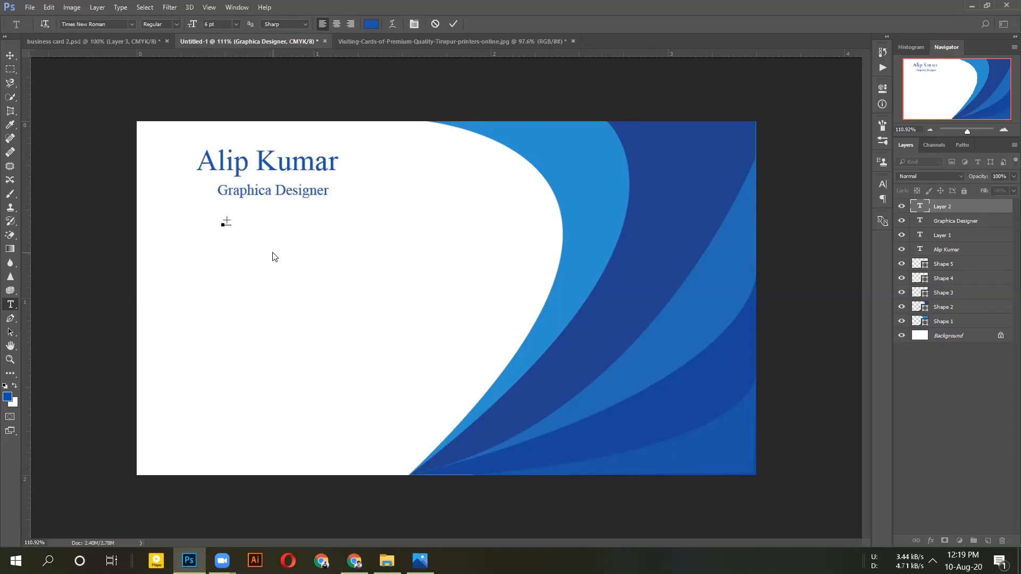
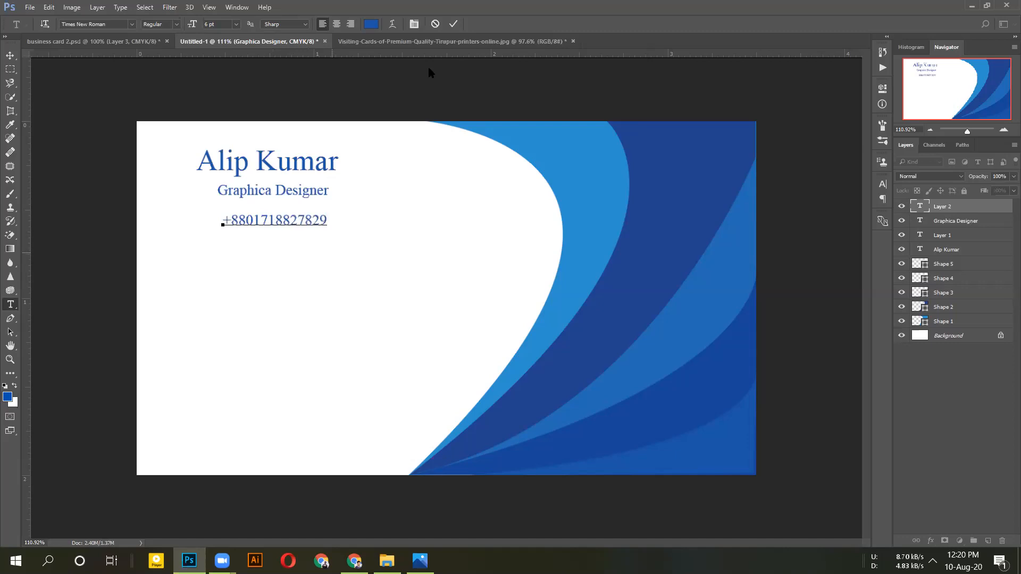
click(453, 24)
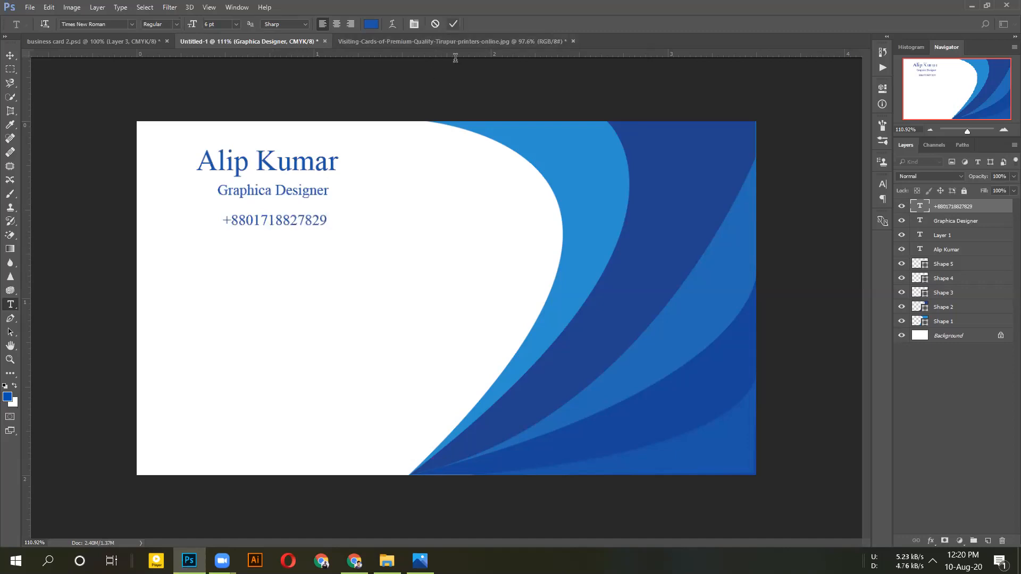
click(239, 249)
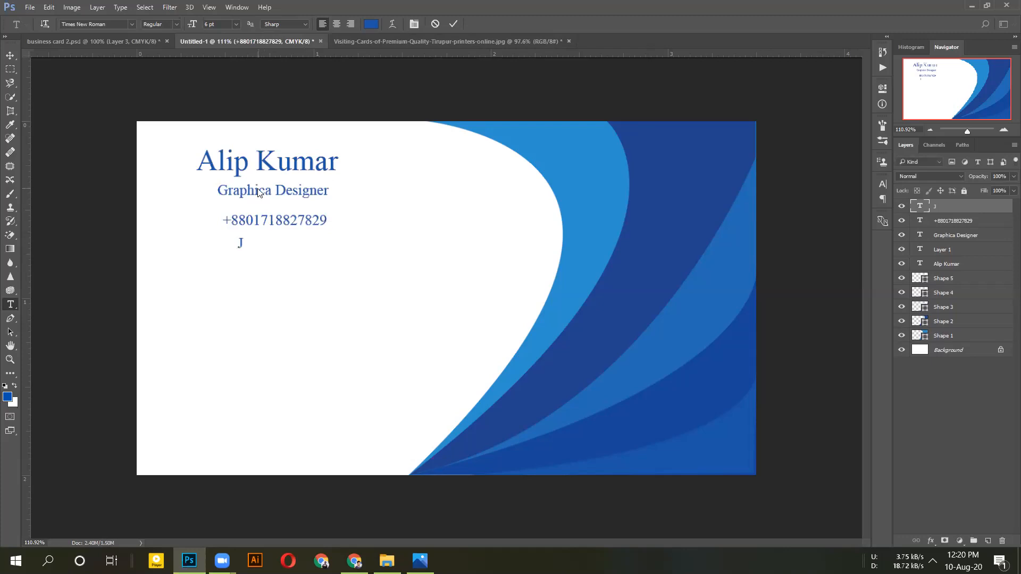
key(ctrl+Return)
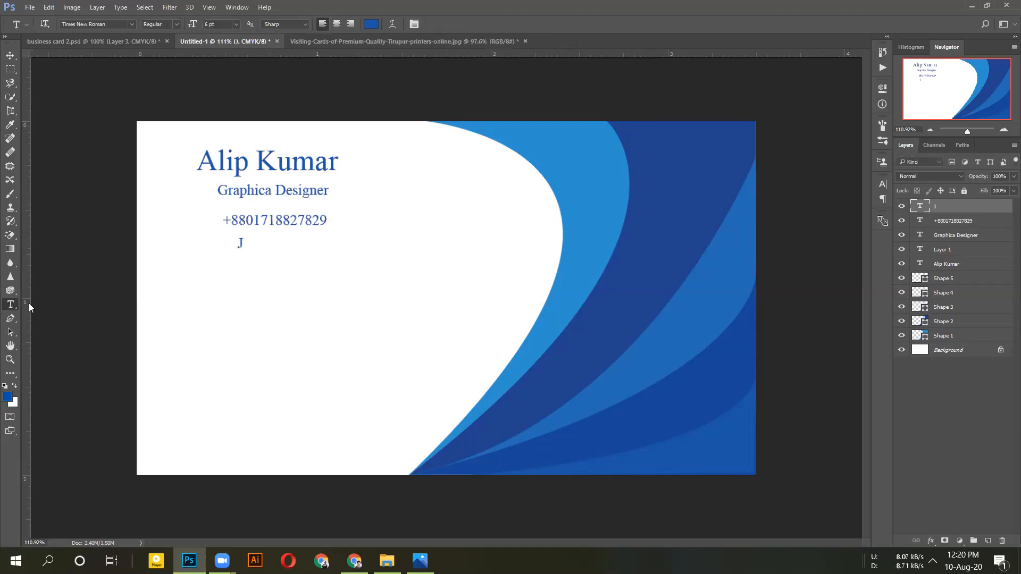
Correct the title from 'Graphica Designer' to 'Graphics Designer'
click(270, 184)
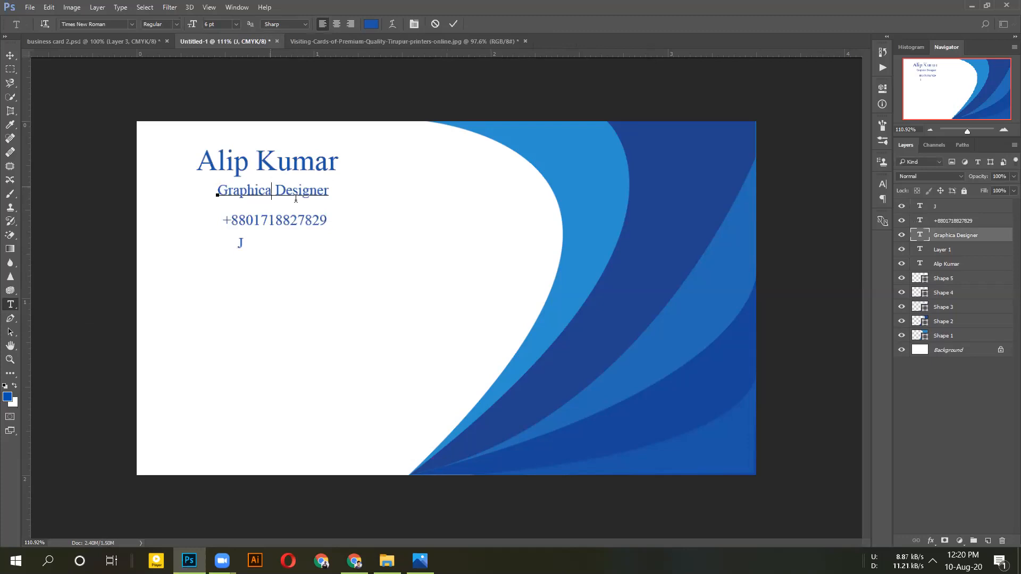
key(BackSpace)
text(s)
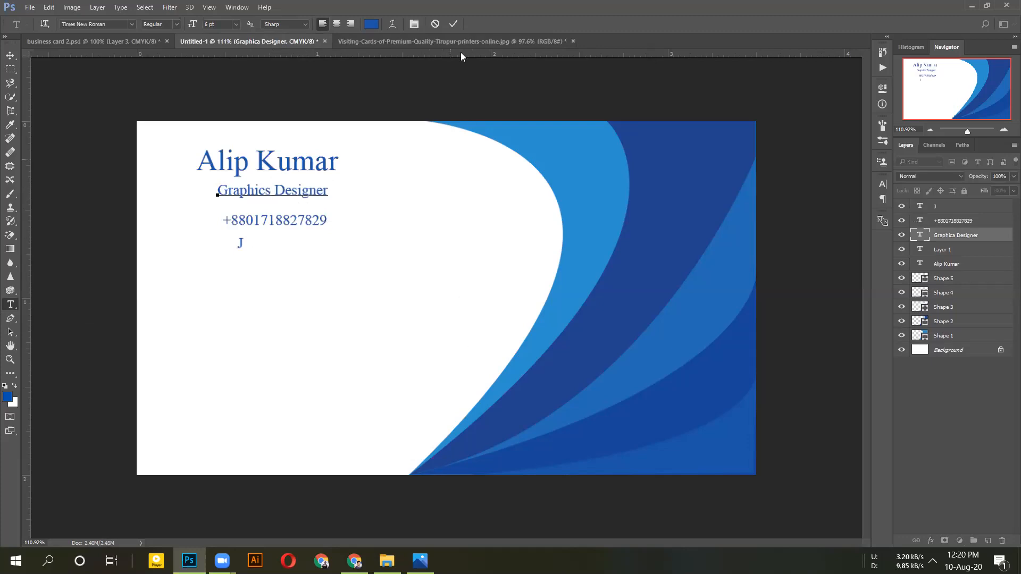
click(341, 205)
Discard the empty text layer and type the location name on the line below the phone number
click(250, 240)
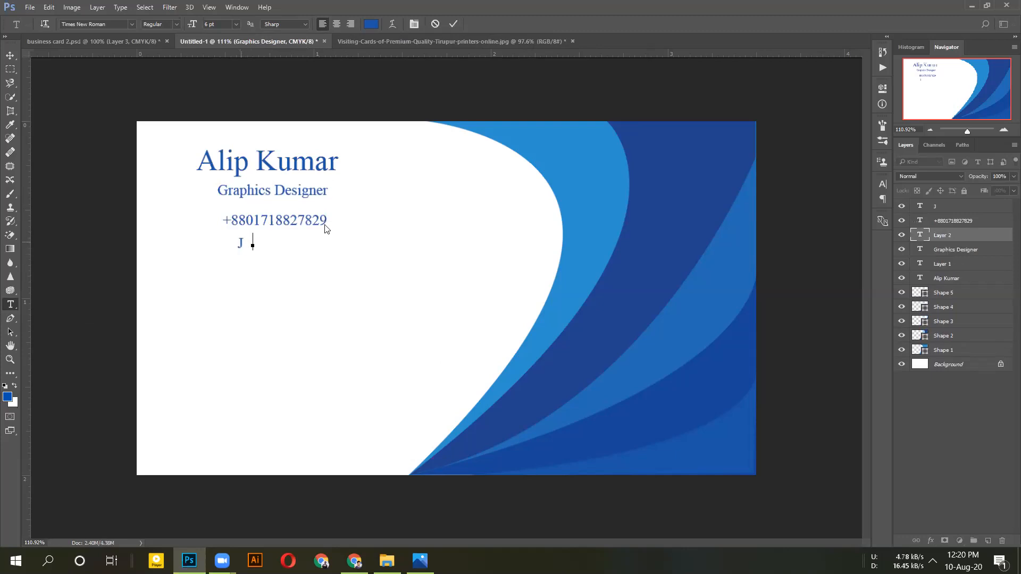
click(435, 23)
click(249, 245)
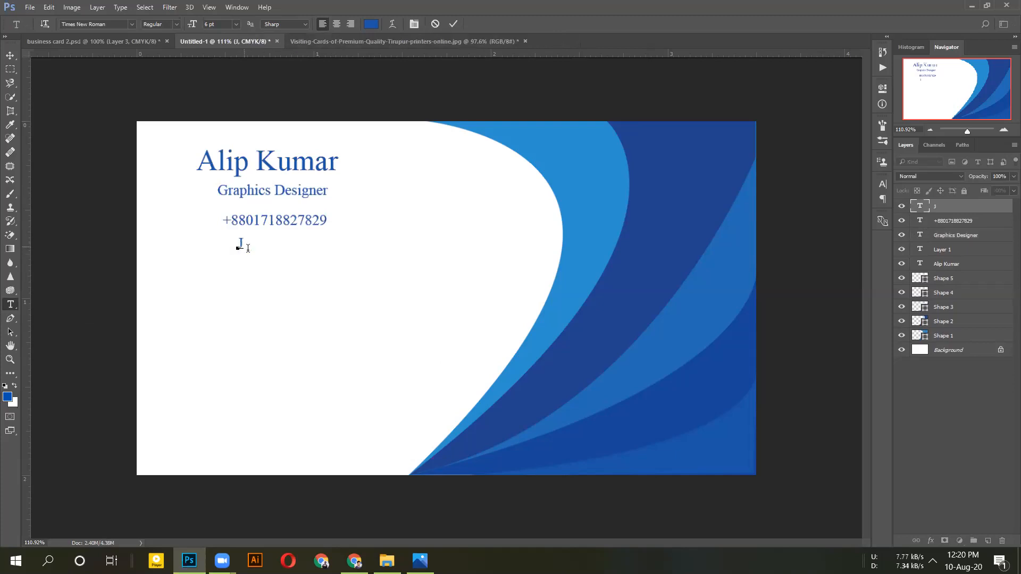
text(hikargachha)
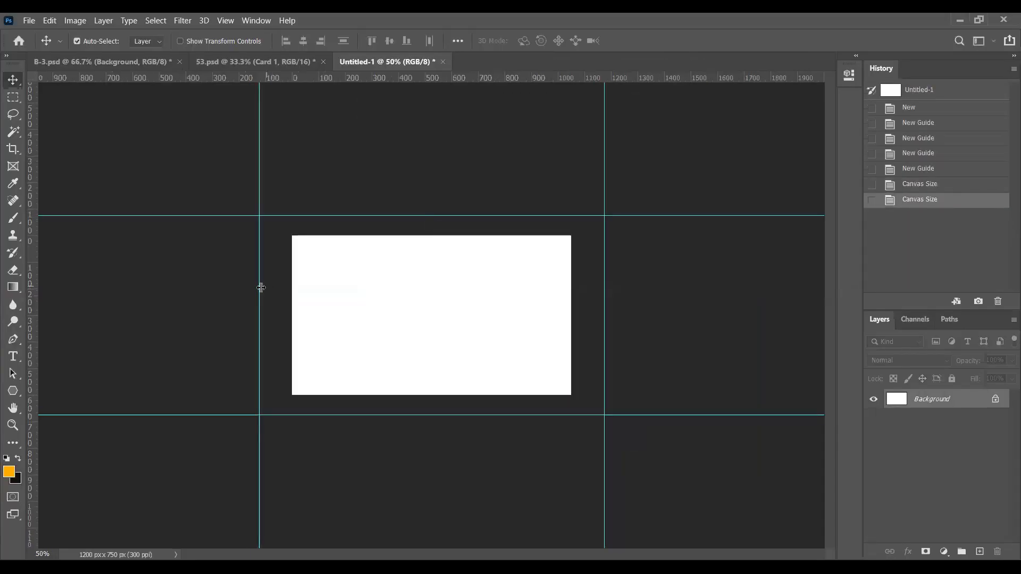
Drag the left, right, top and bottom guides onto the card's edges
drag(263, 290, 292, 289)
drag(606, 286, 571, 268)
drag(520, 216, 519, 235)
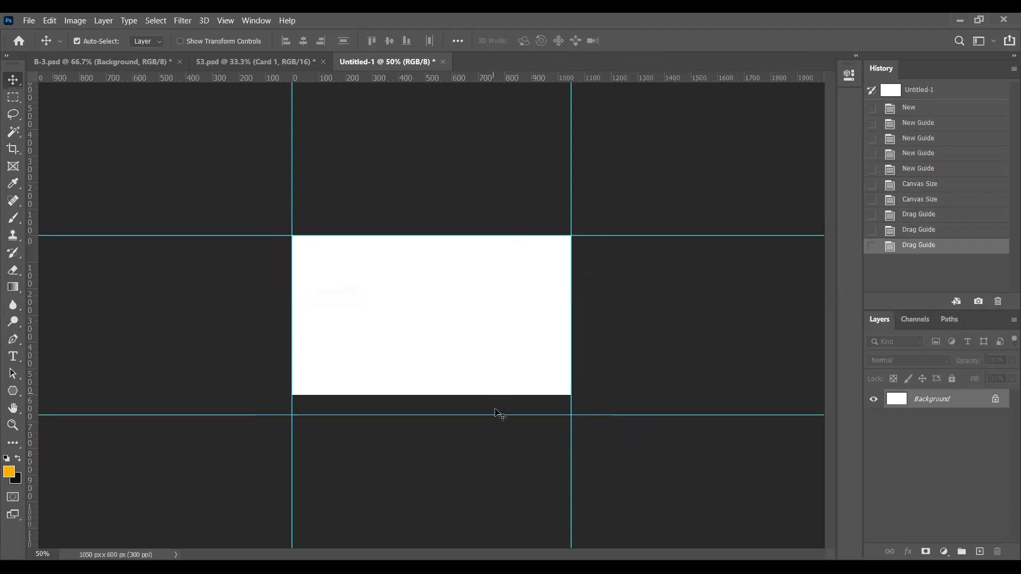
drag(495, 414, 500, 396)
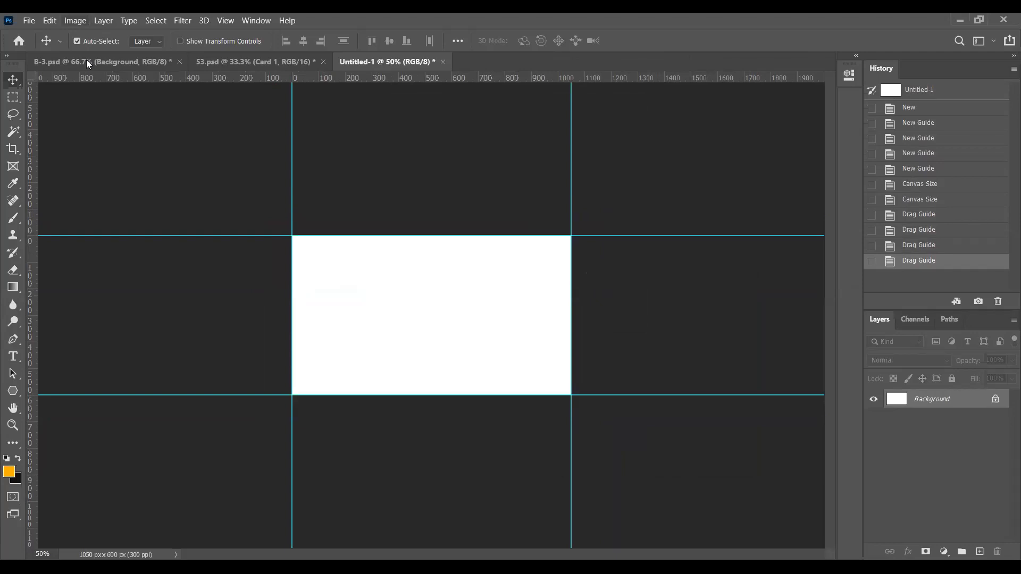
Enlarge the canvas to 1200 × 750 px with Image > Canvas Size
click(75, 20)
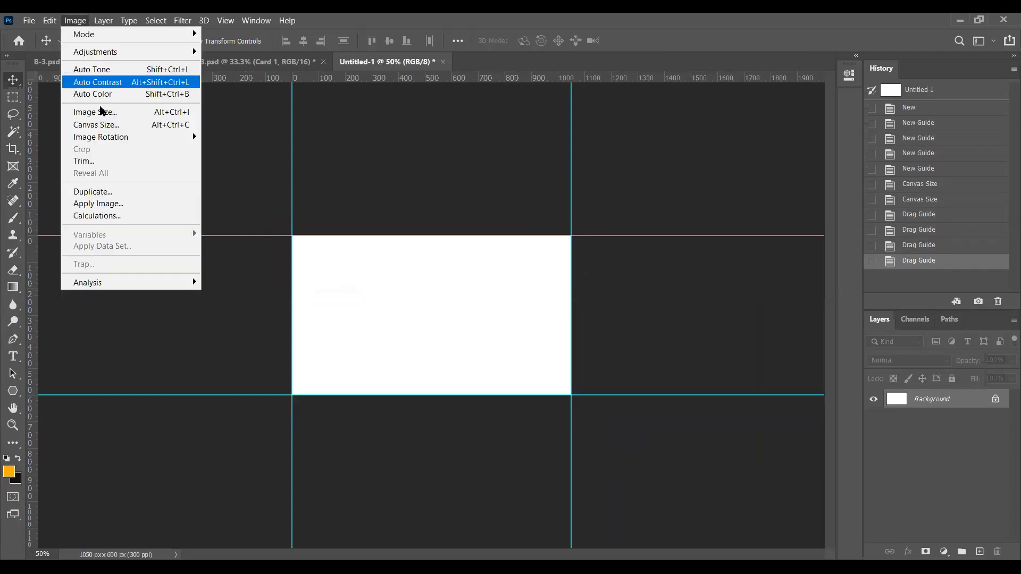
click(96, 125)
text(1200)
key(Tab)
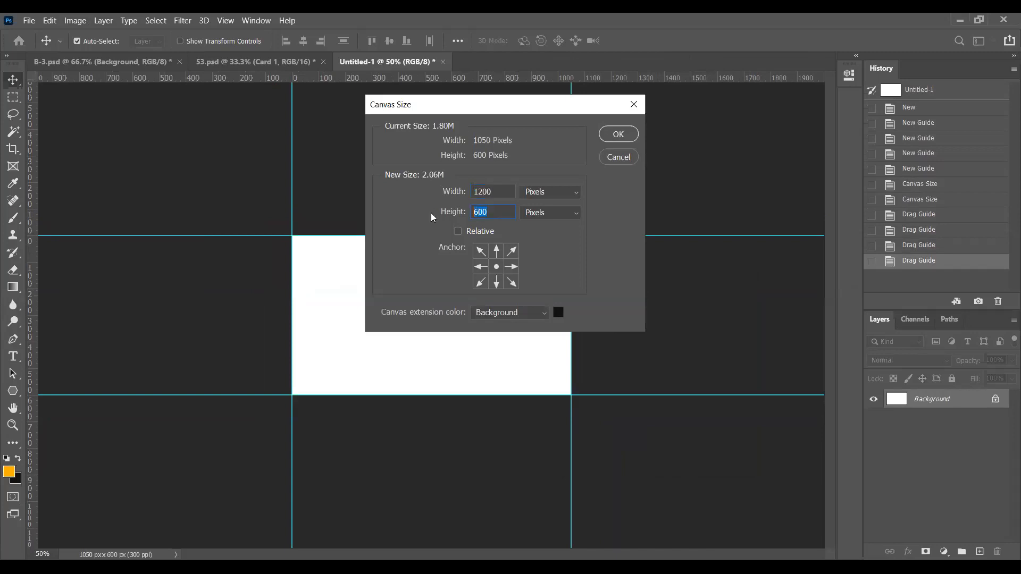
text(750)
key(Return)
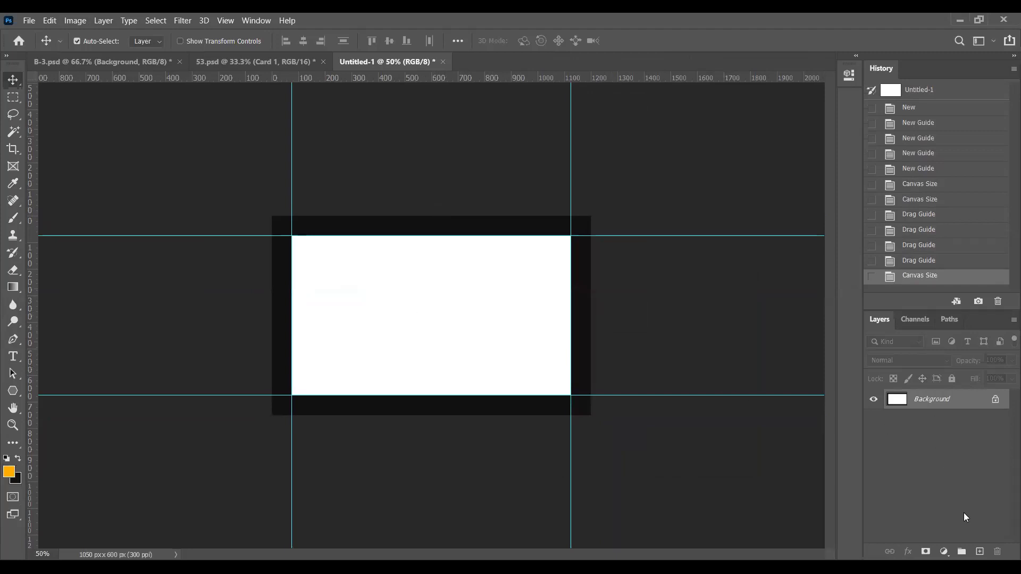
Add a new empty layer and expand the layers inside the Background group
click(978, 552)
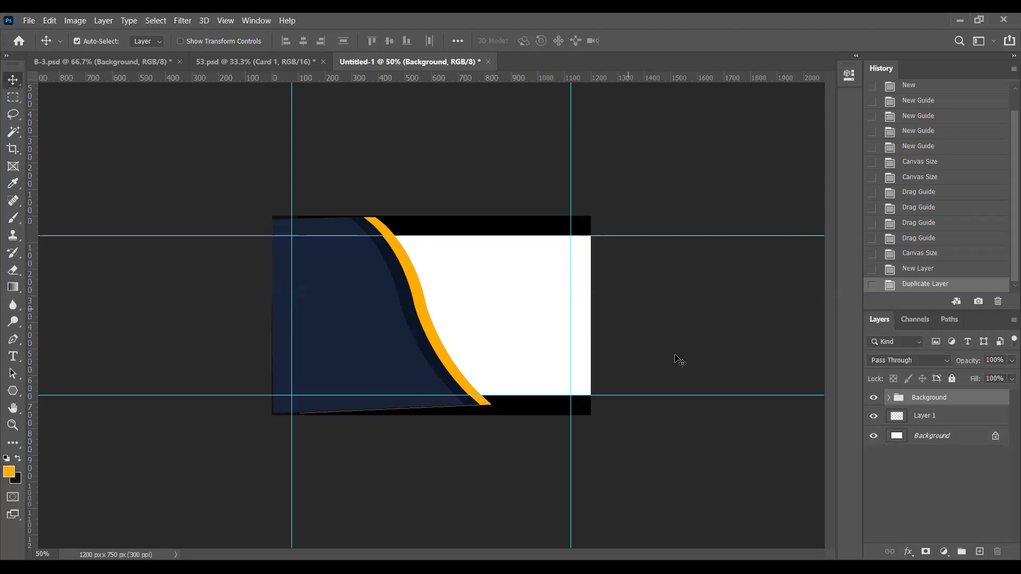
click(890, 398)
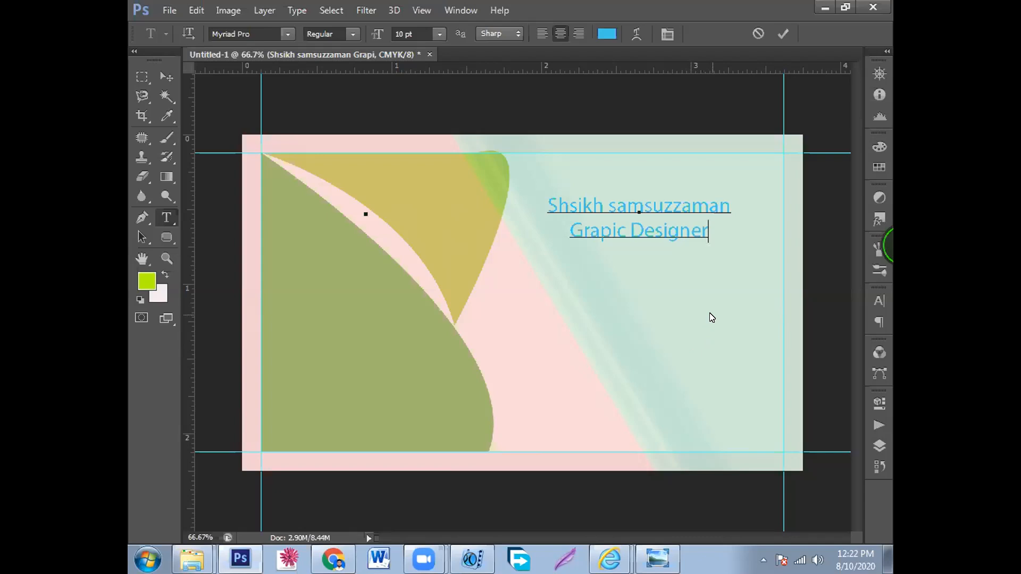
Start a new line under 'Grapic Designer', then recolour that title line bright green
key(Return)
double_click(630, 230)
drag(569, 230, 707, 234)
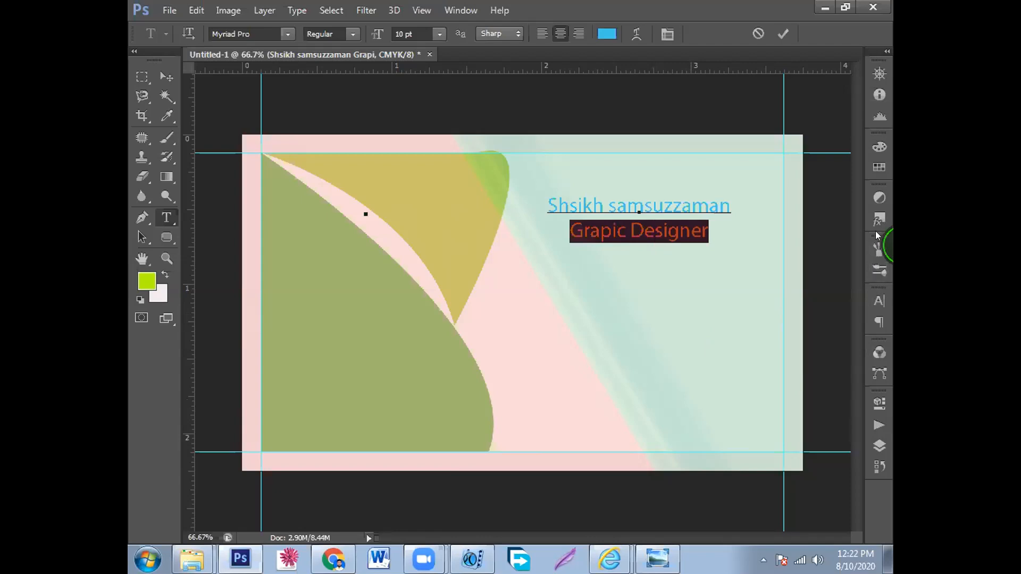
click(879, 301)
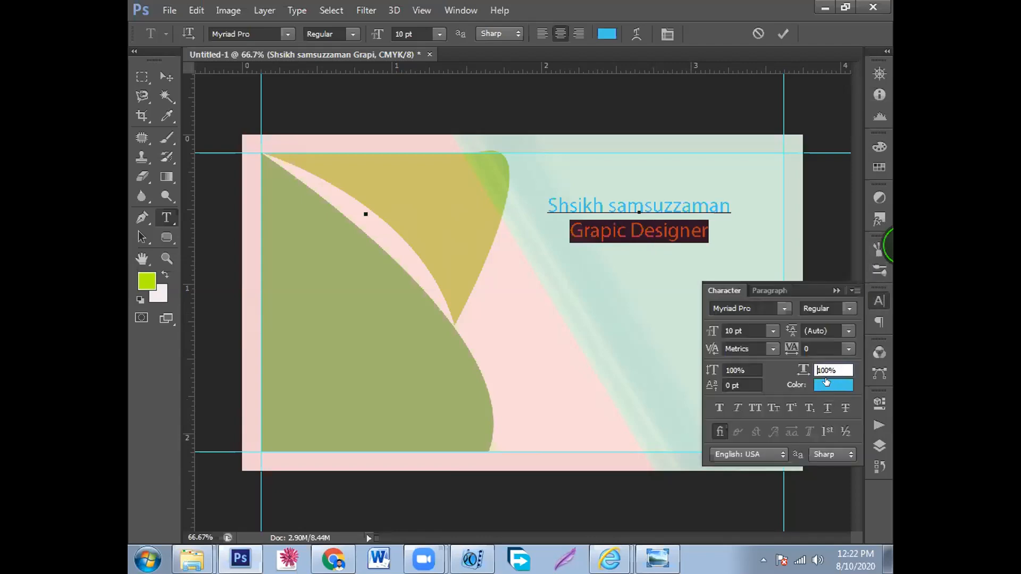
click(826, 382)
click(515, 209)
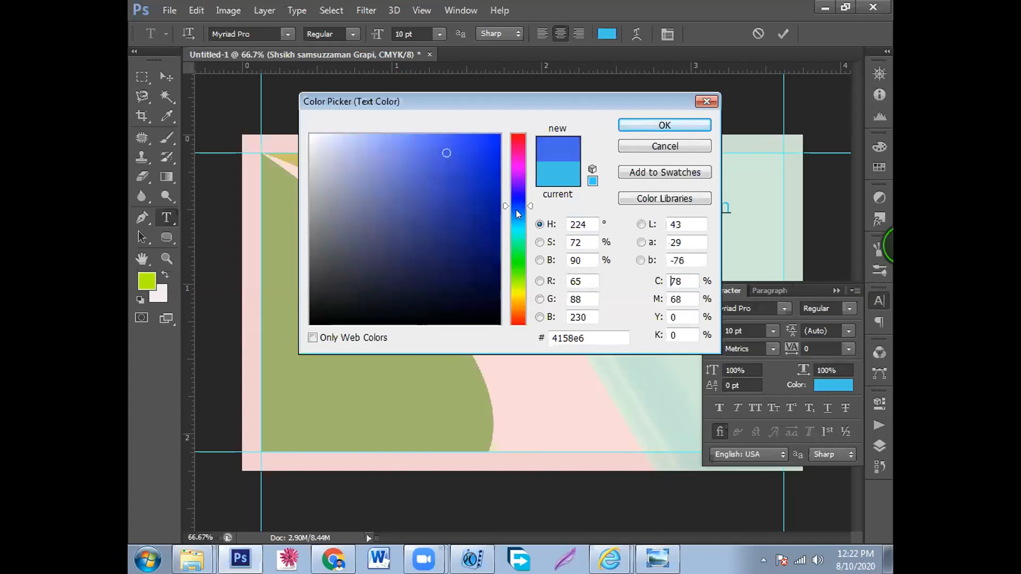
click(517, 278)
click(439, 146)
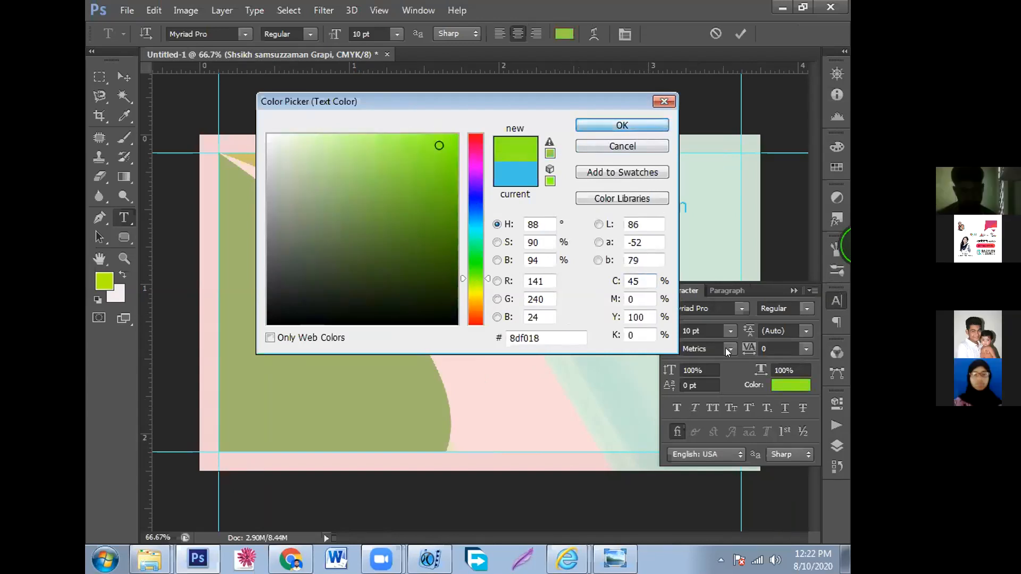
key(Return)
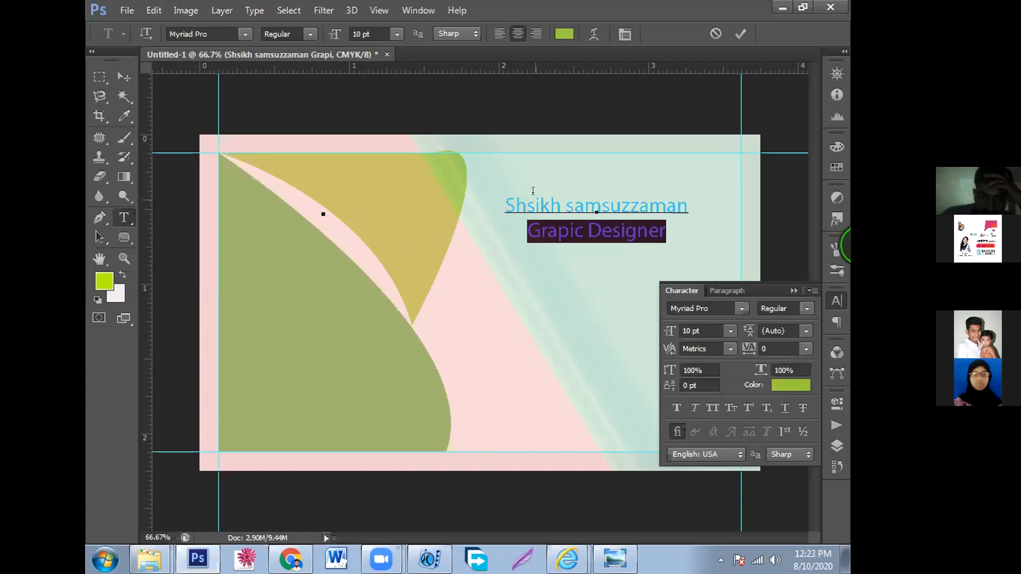
Delete the stray letter in the name line
click(545, 211)
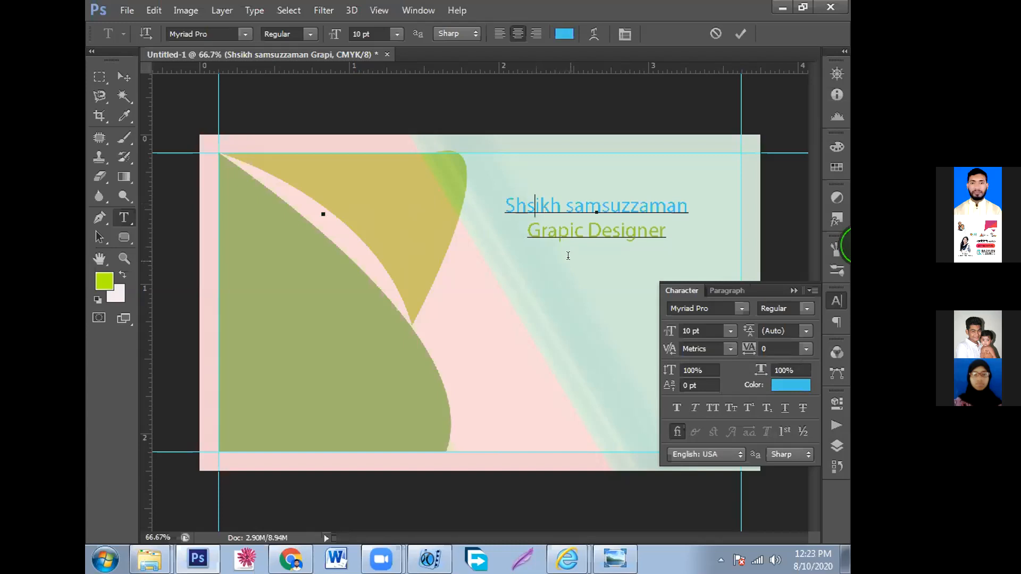
key(BackSpace)
text(a)
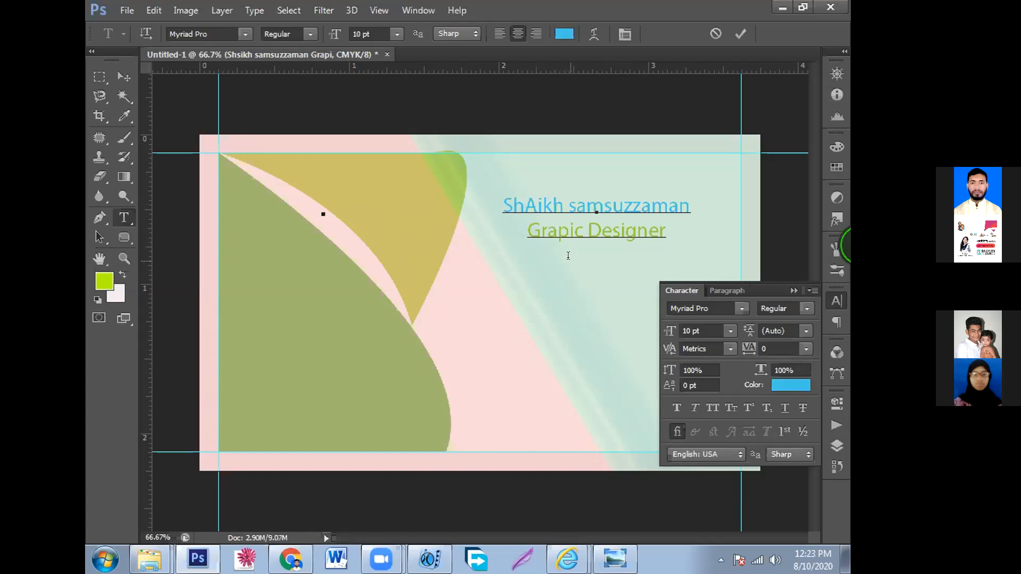
key(BackSpace)
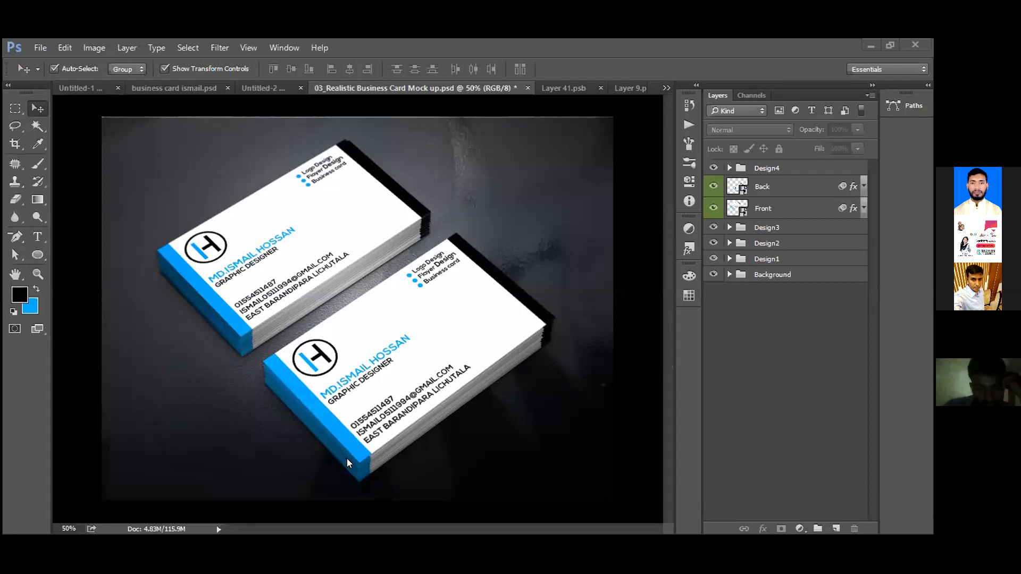
Switch between the flat blue-stripe card, the mockup, and the Layer 41.psb and Layer 9.psb artworks
click(271, 89)
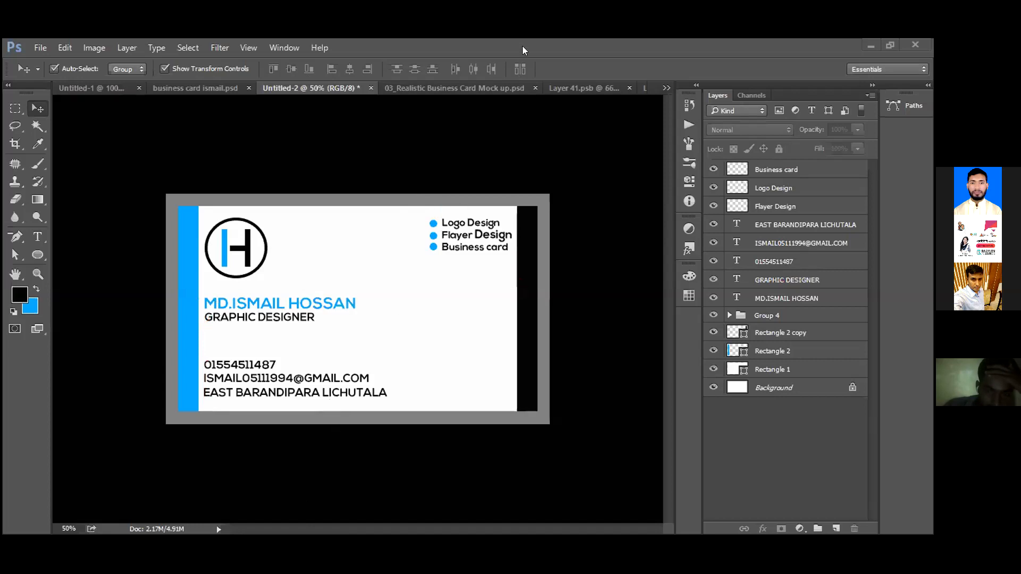
click(584, 88)
click(319, 88)
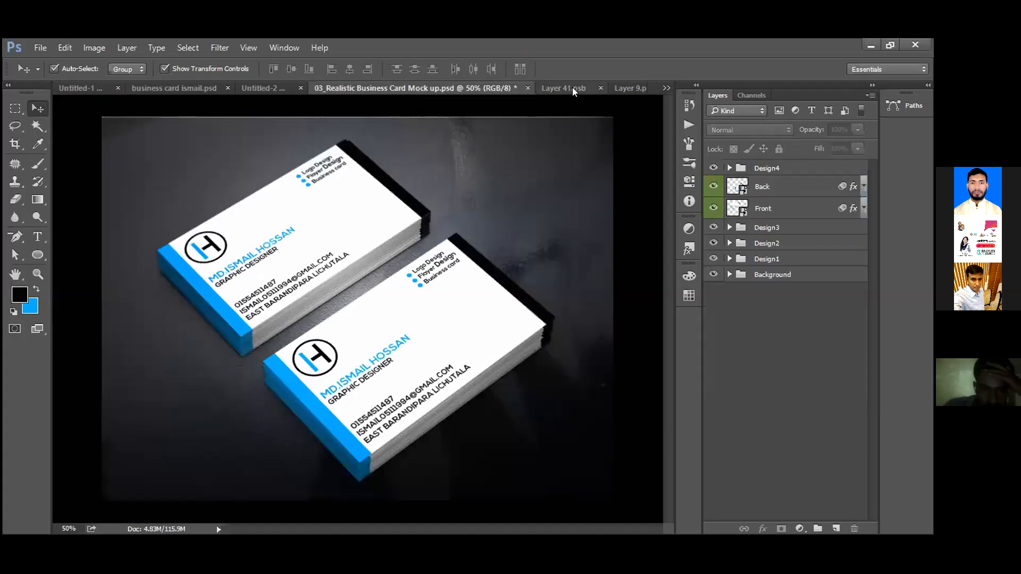
click(600, 88)
click(611, 89)
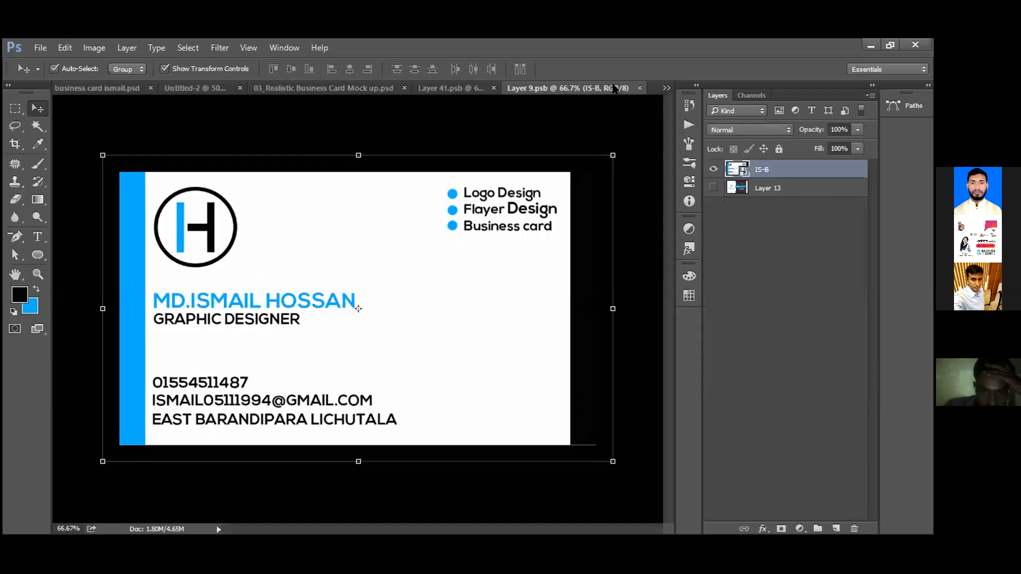
click(442, 89)
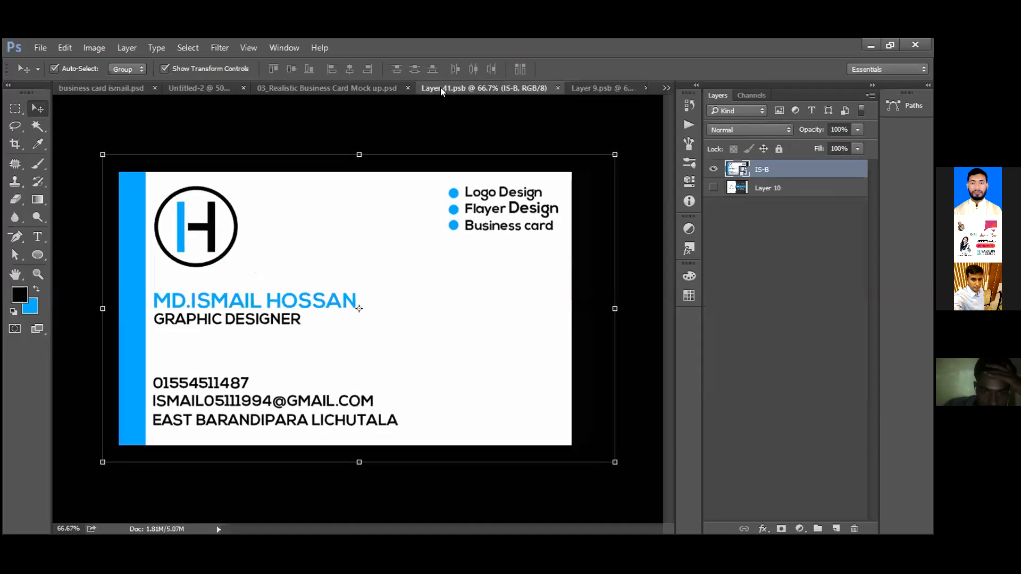
click(366, 89)
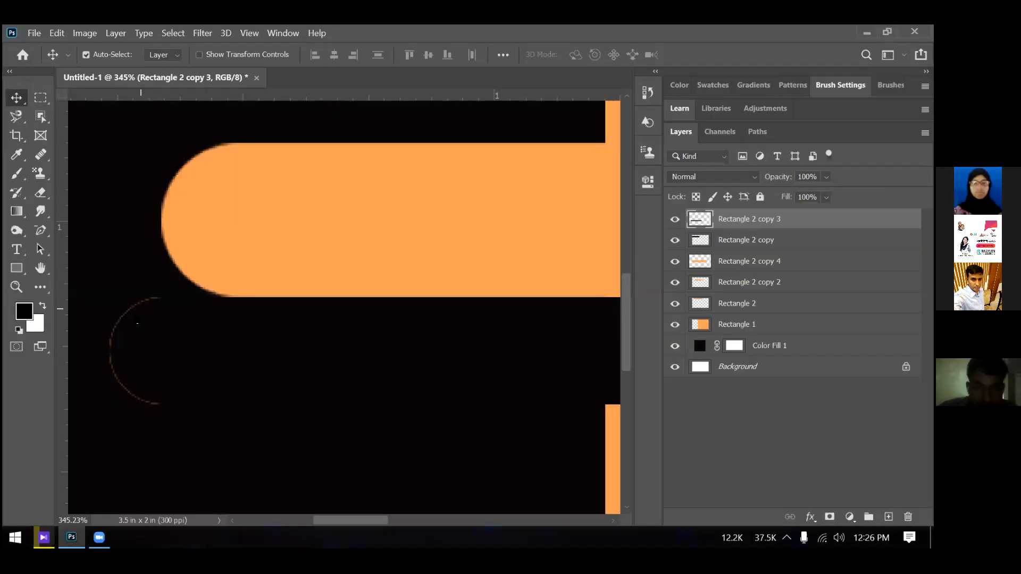
scroll(133, 280, up, 2)
scroll(131, 335, down, 3)
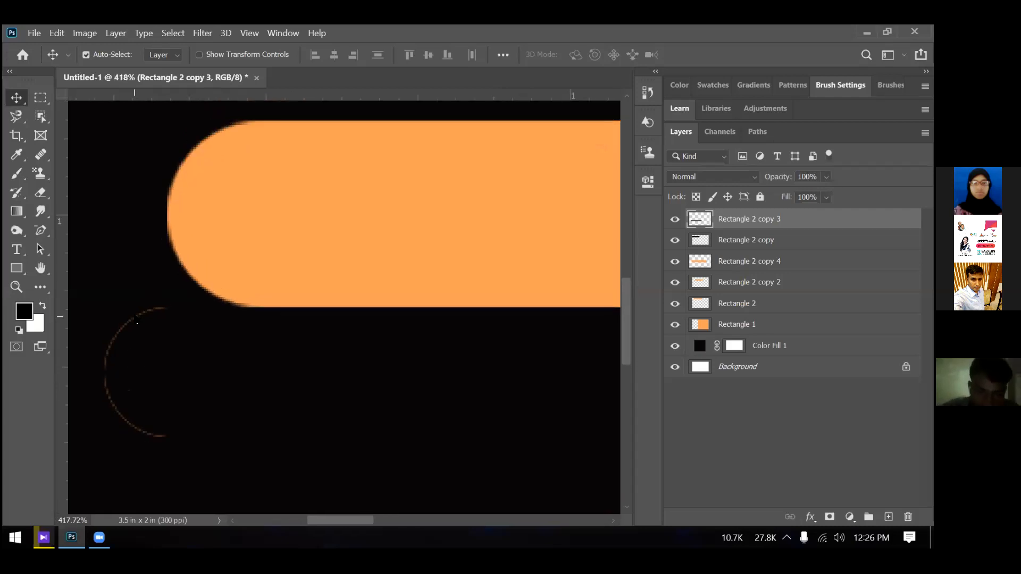
scroll(134, 370, down, 1)
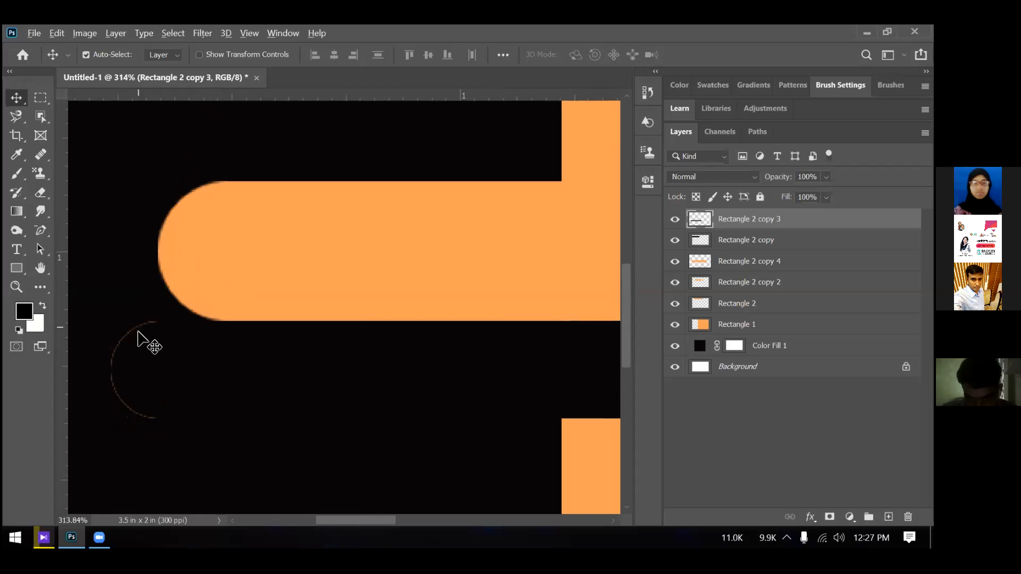
scroll(137, 327, down, 1)
scroll(122, 372, down, 1)
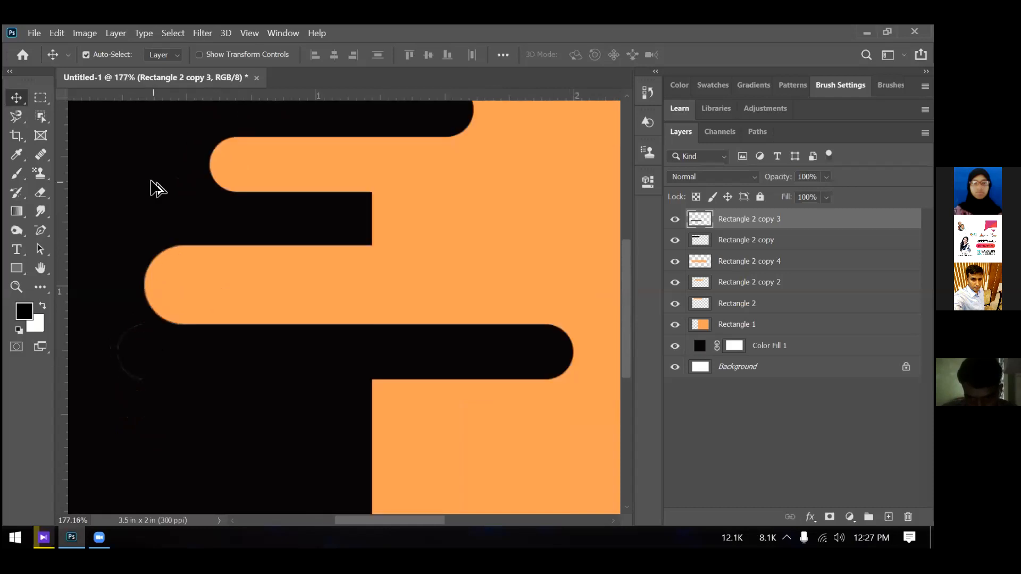
scroll(153, 189, up, 3)
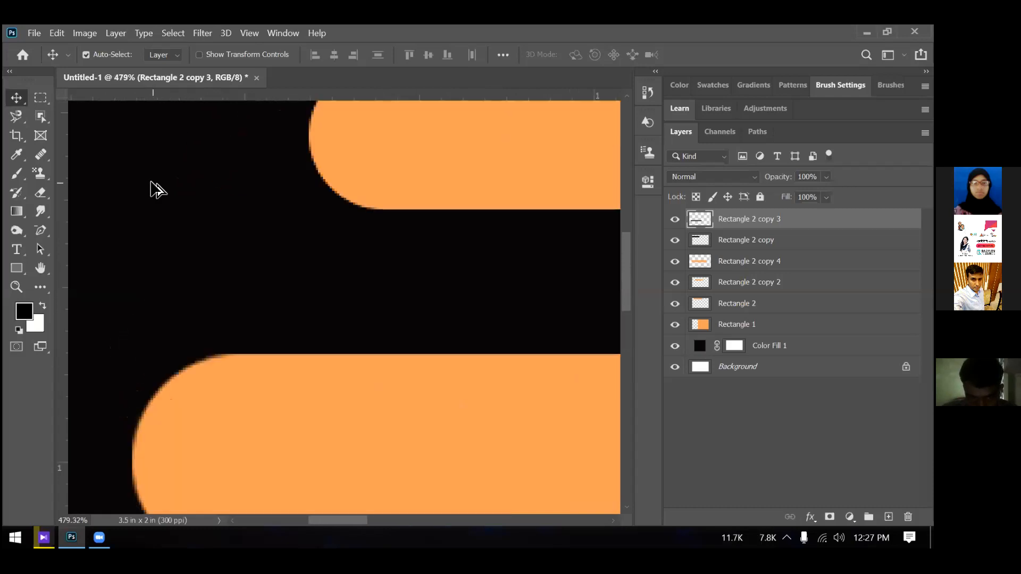
scroll(155, 221, up, 1)
scroll(130, 221, down, 5)
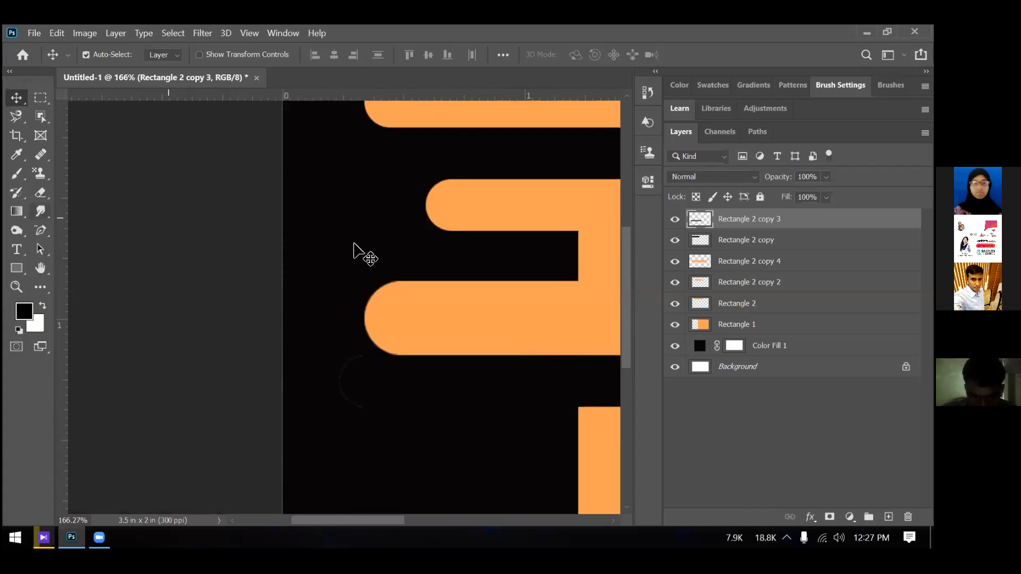
scroll(353, 243, down, 2)
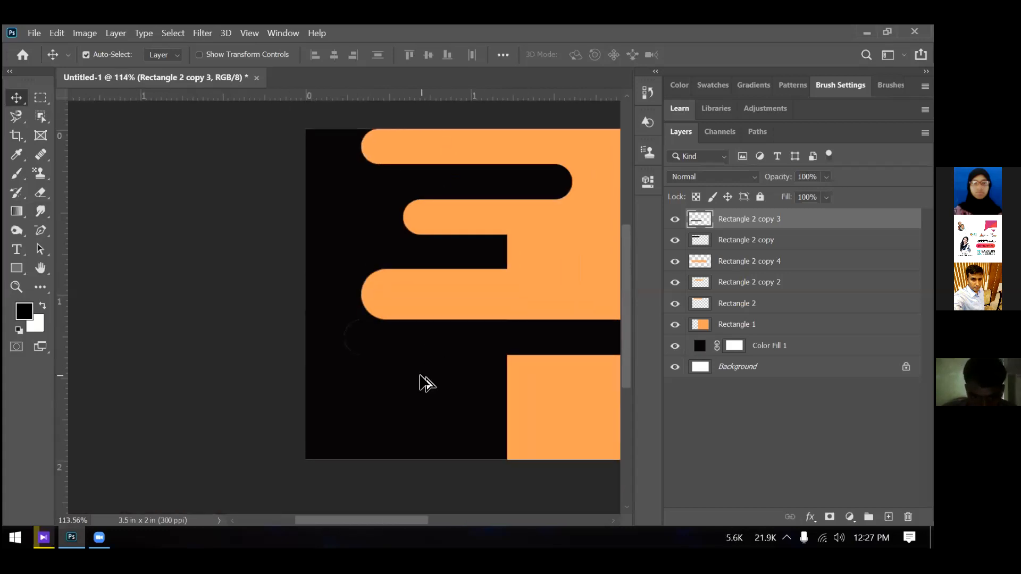
scroll(406, 375, up, 1)
scroll(413, 382, up, 2)
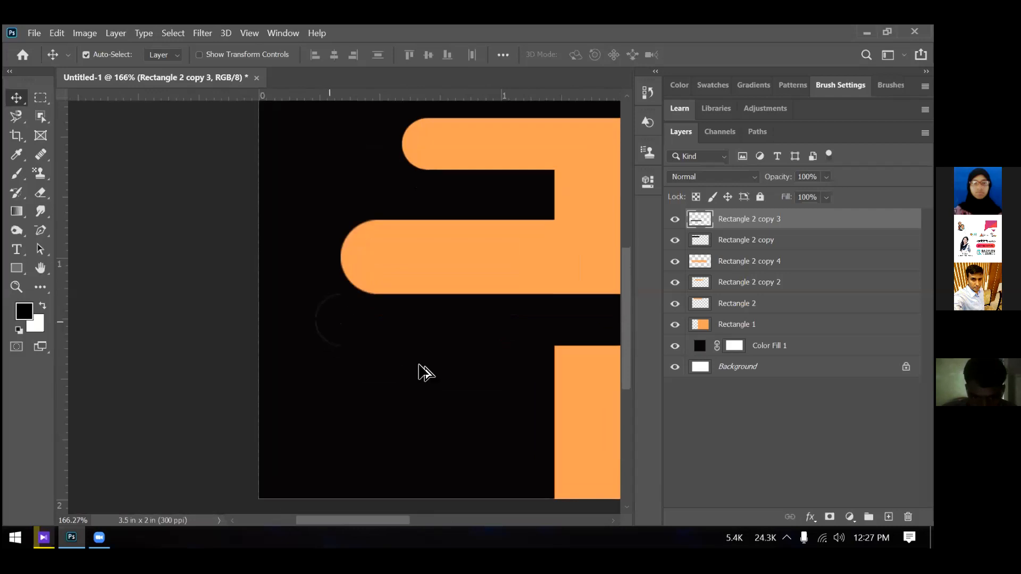
scroll(429, 364, up, 3)
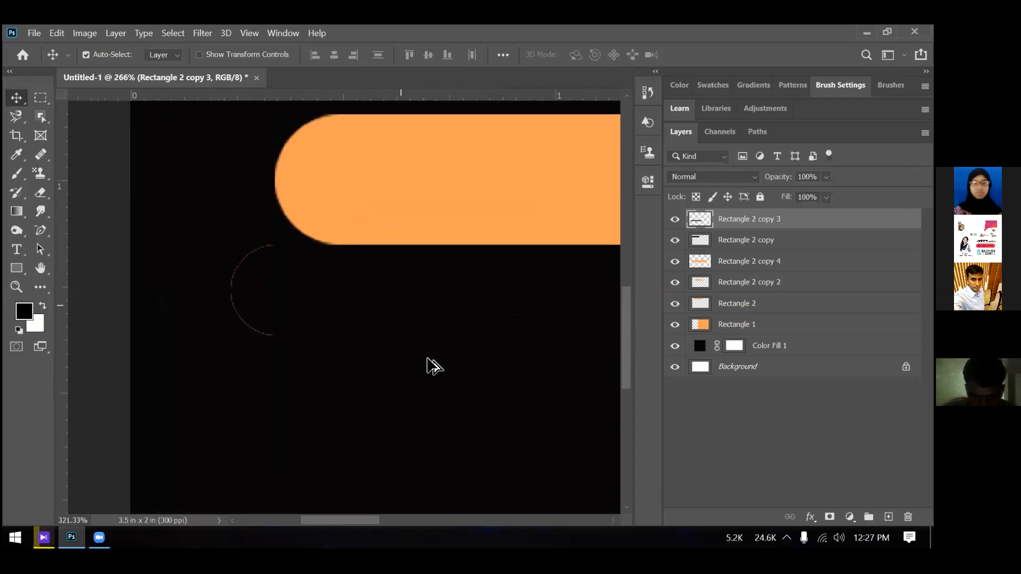
scroll(428, 359, up, 2)
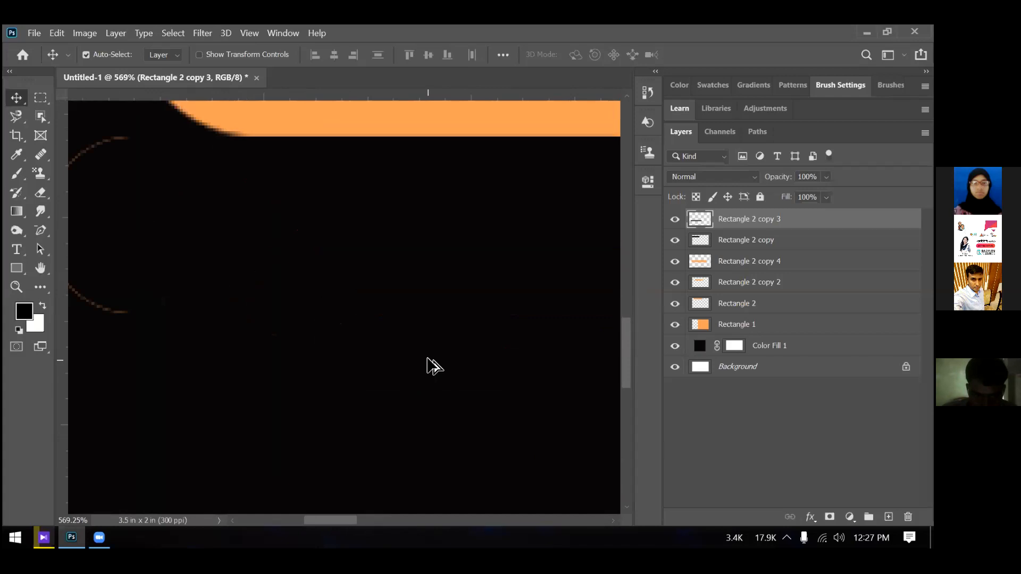
scroll(428, 359, down, 4)
scroll(428, 360, down, 4)
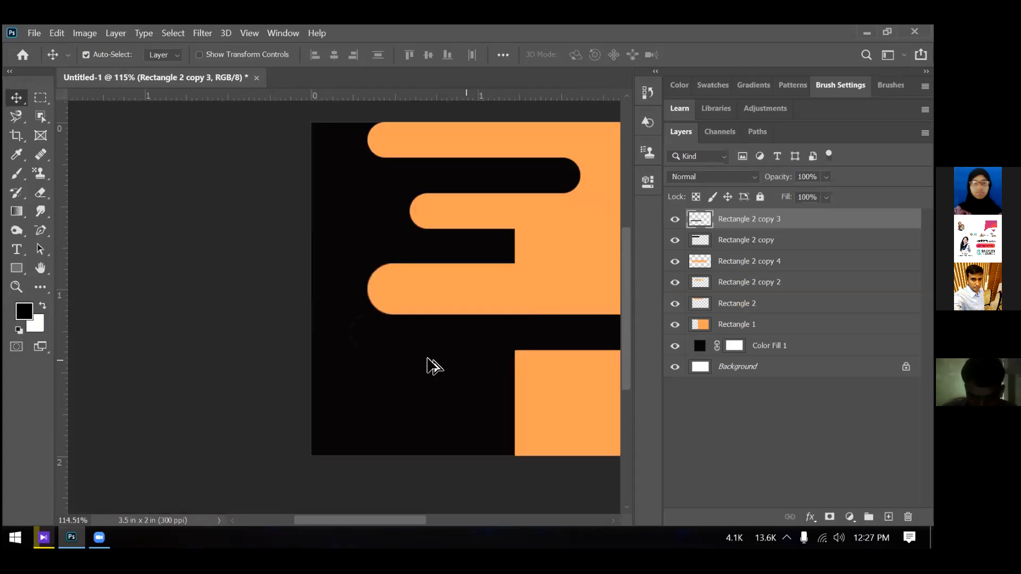
scroll(420, 367, down, 1)
scroll(199, 371, up, 1)
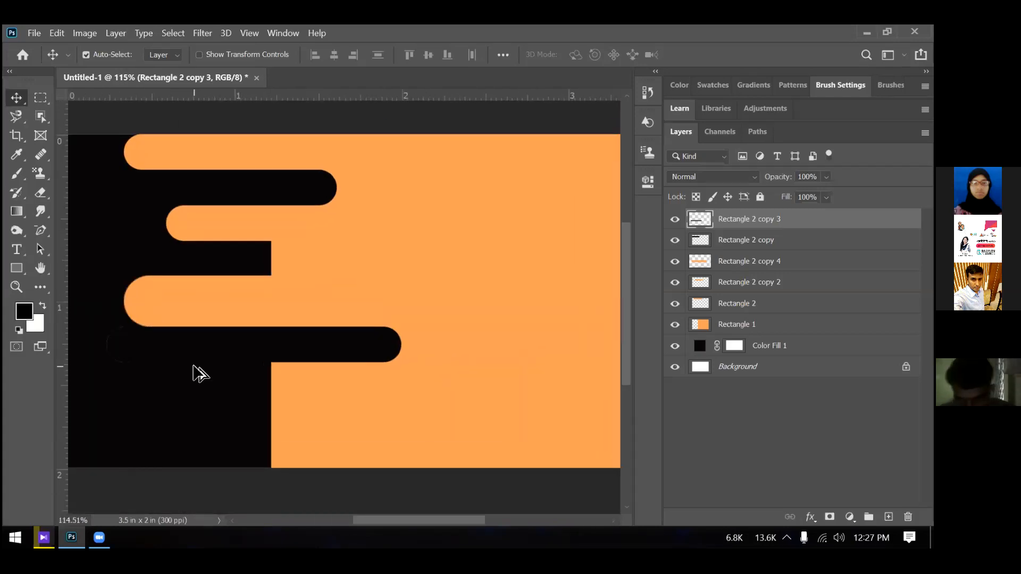
scroll(190, 371, down, 1)
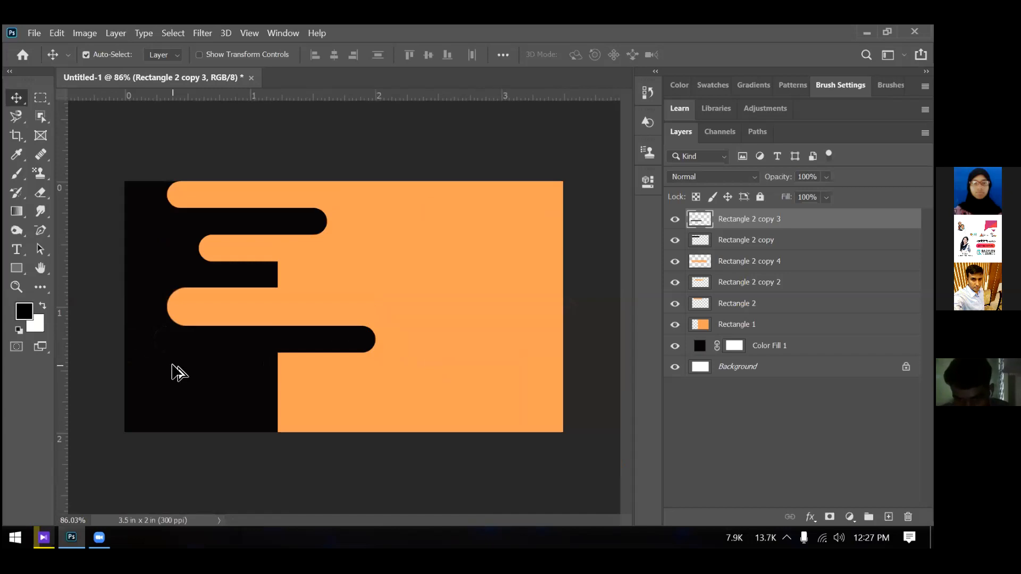
scroll(177, 371, up, 1)
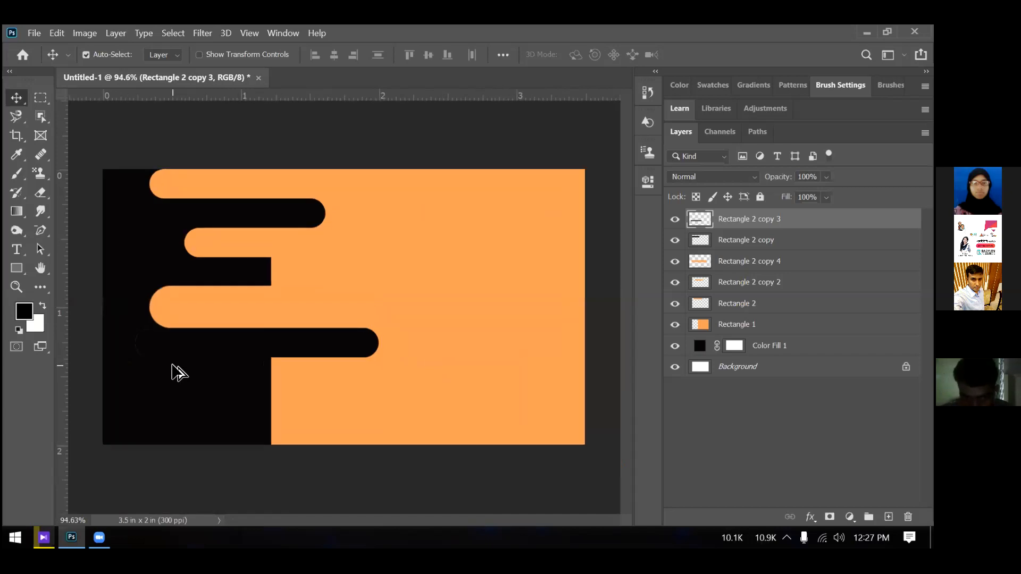
scroll(195, 355, down, 1)
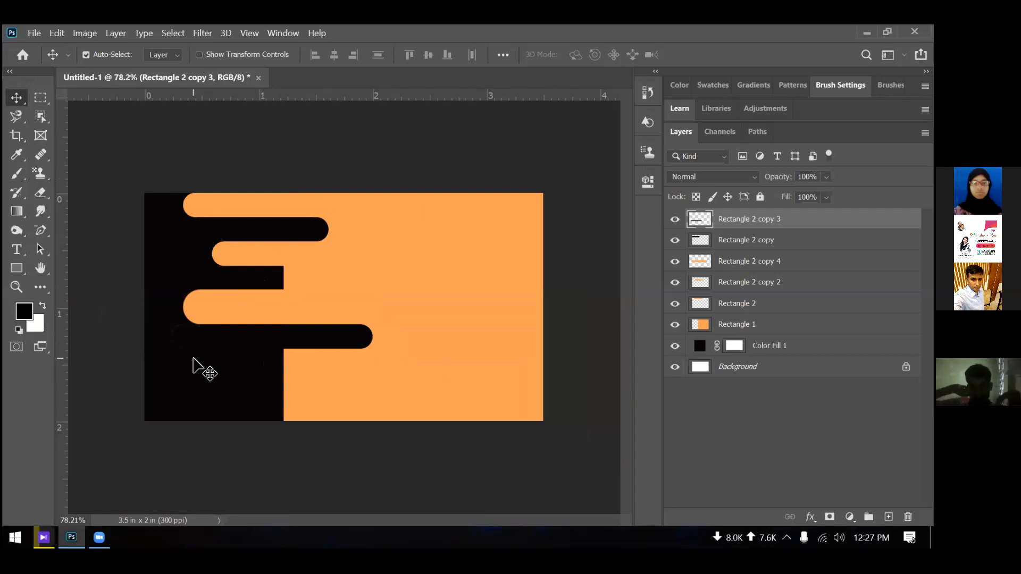
scroll(193, 360, up, 1)
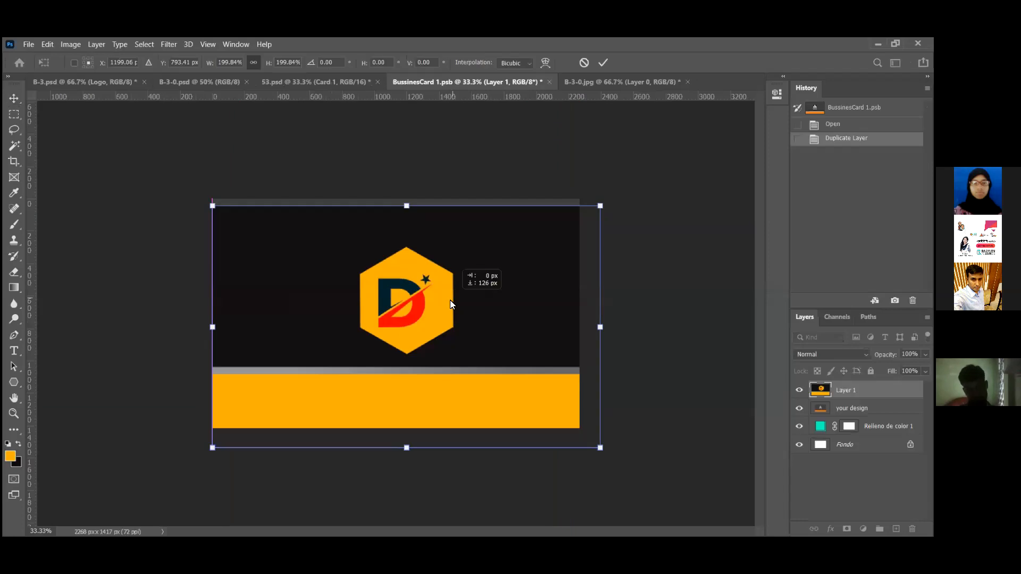
Move Layer 1 up, enlarge it from the bottom-right corner, and shift it left to cover the card
drag(450, 300, 450, 294)
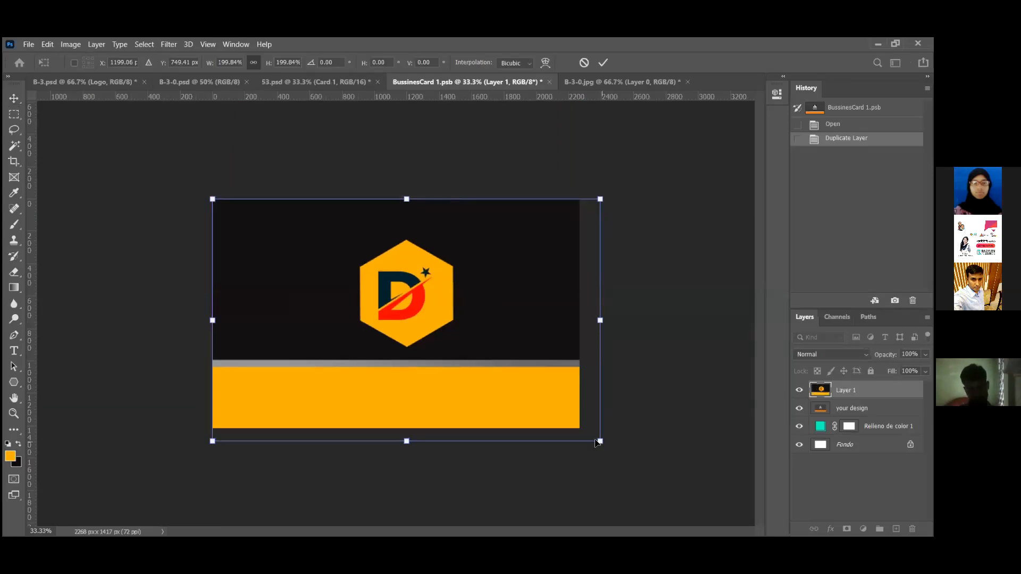
drag(595, 439, 606, 445)
drag(444, 366, 429, 368)
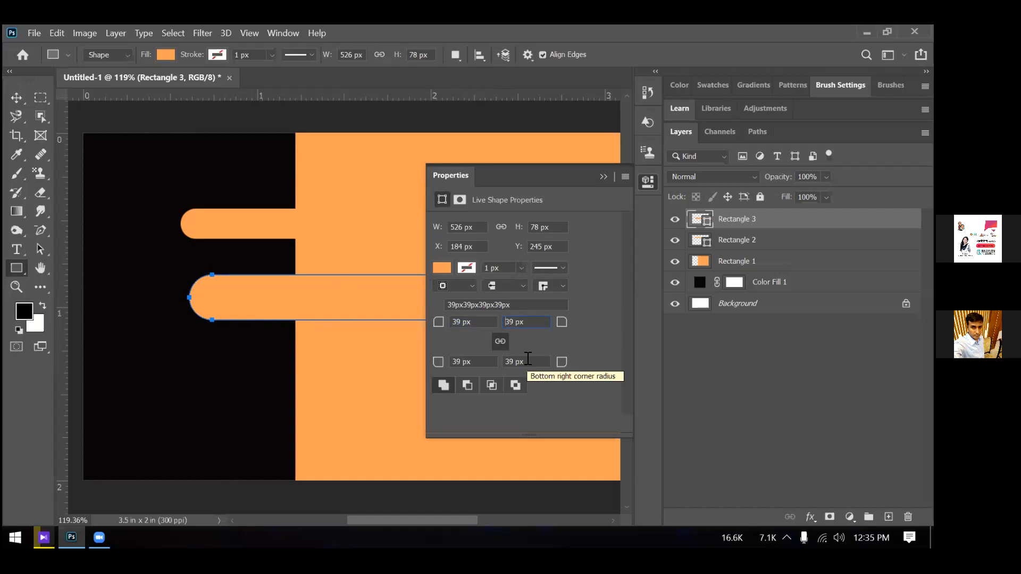
Set Rectangle 3's stroke width to 0 px in the Properties panel
click(522, 267)
drag(527, 287, 511, 287)
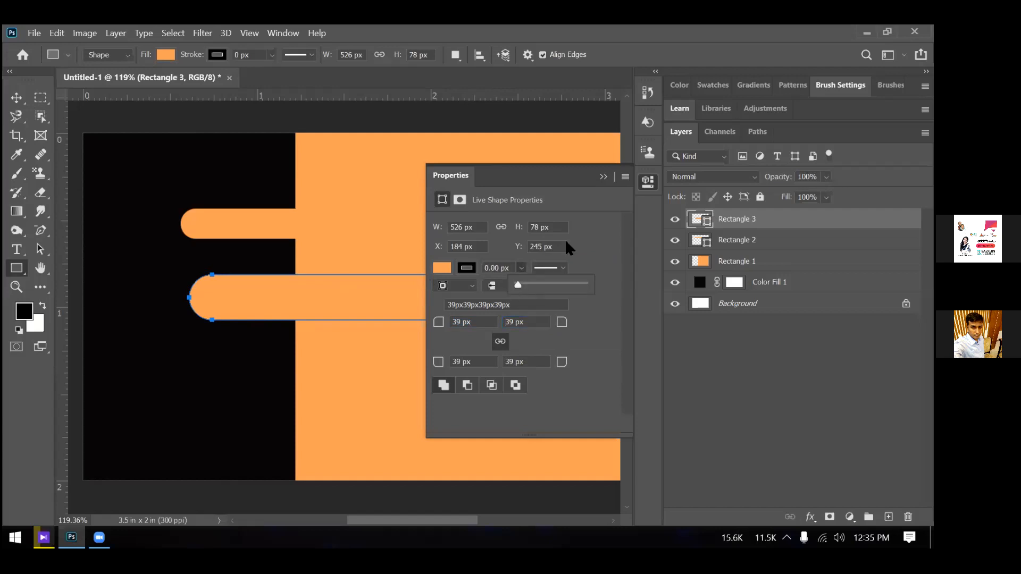
click(587, 246)
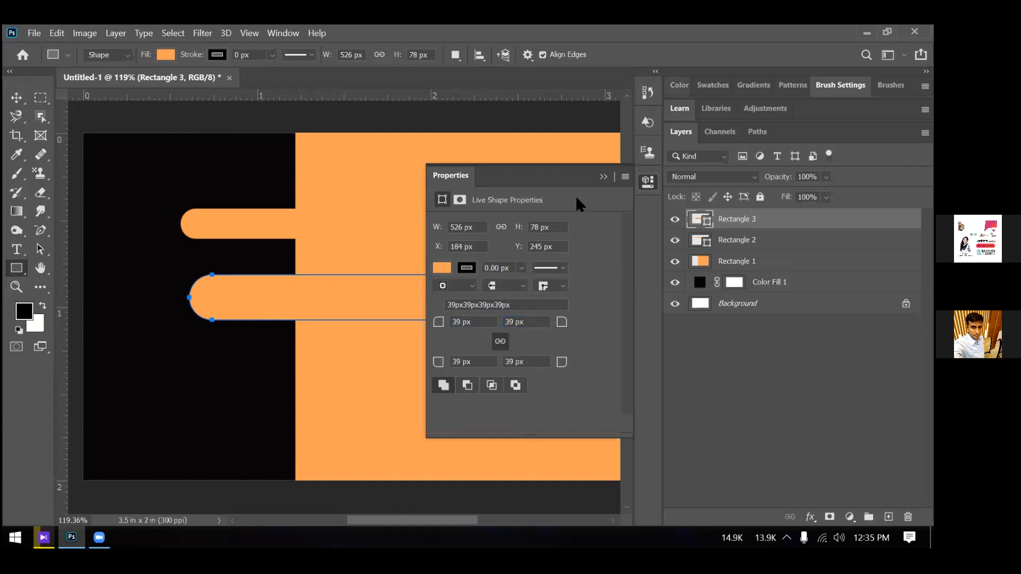